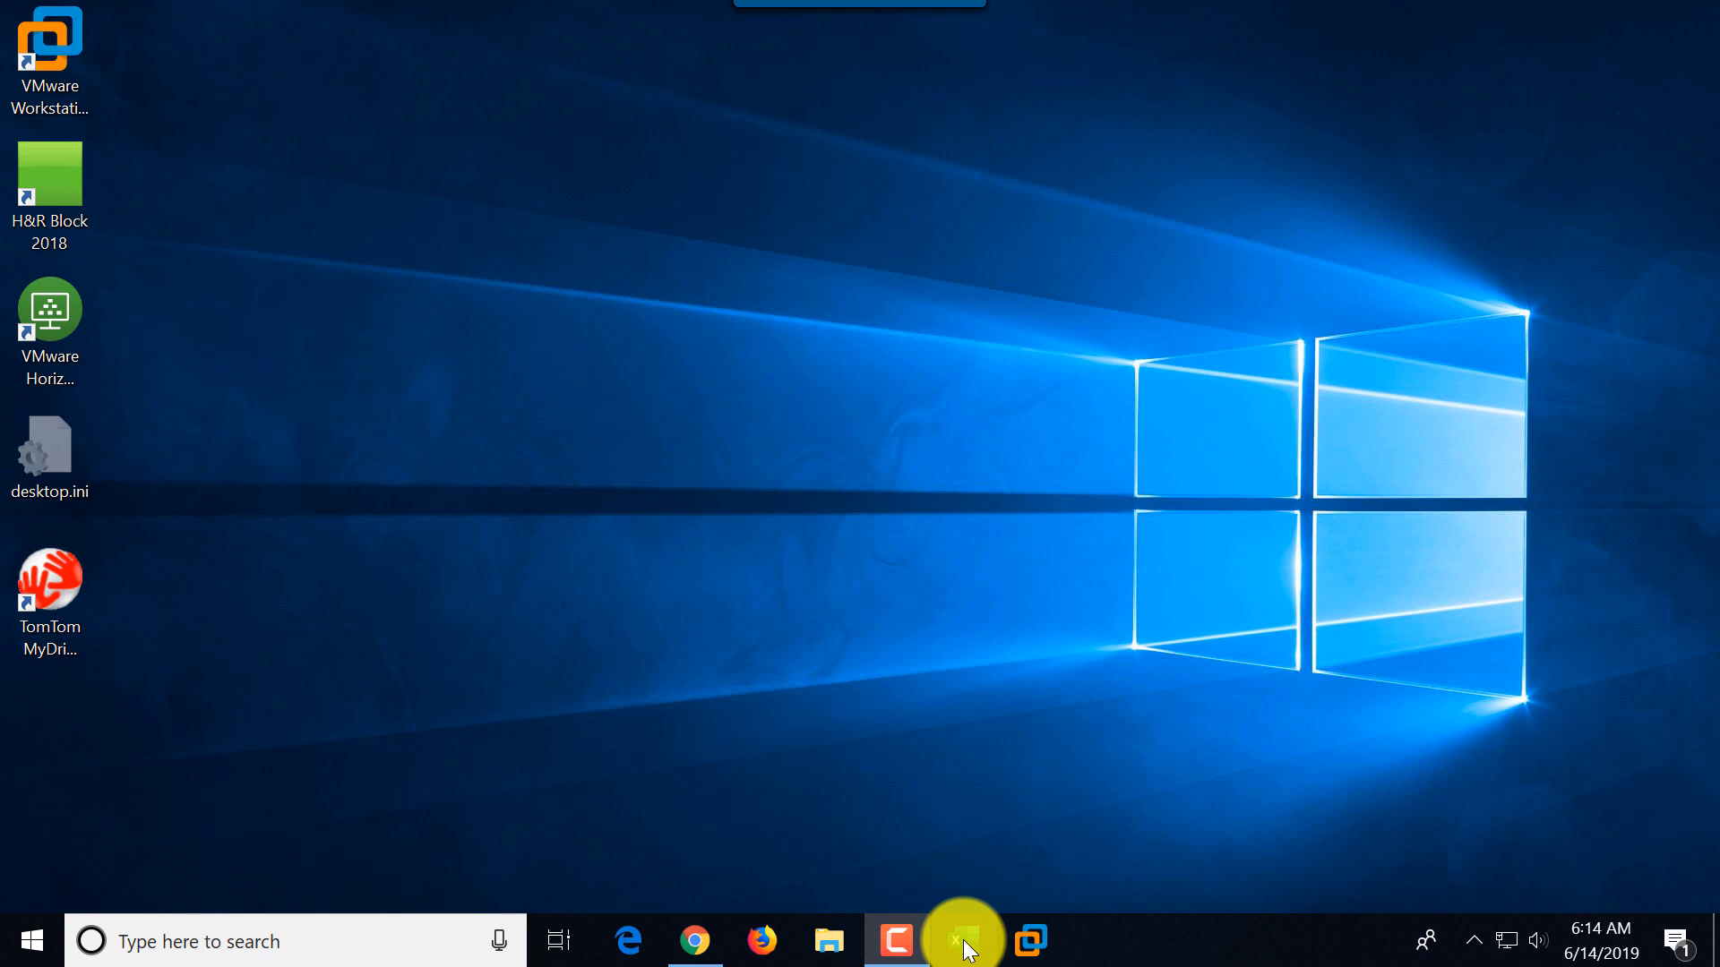
- Start Excel and dismiss the privacy options notice
click(966, 940)
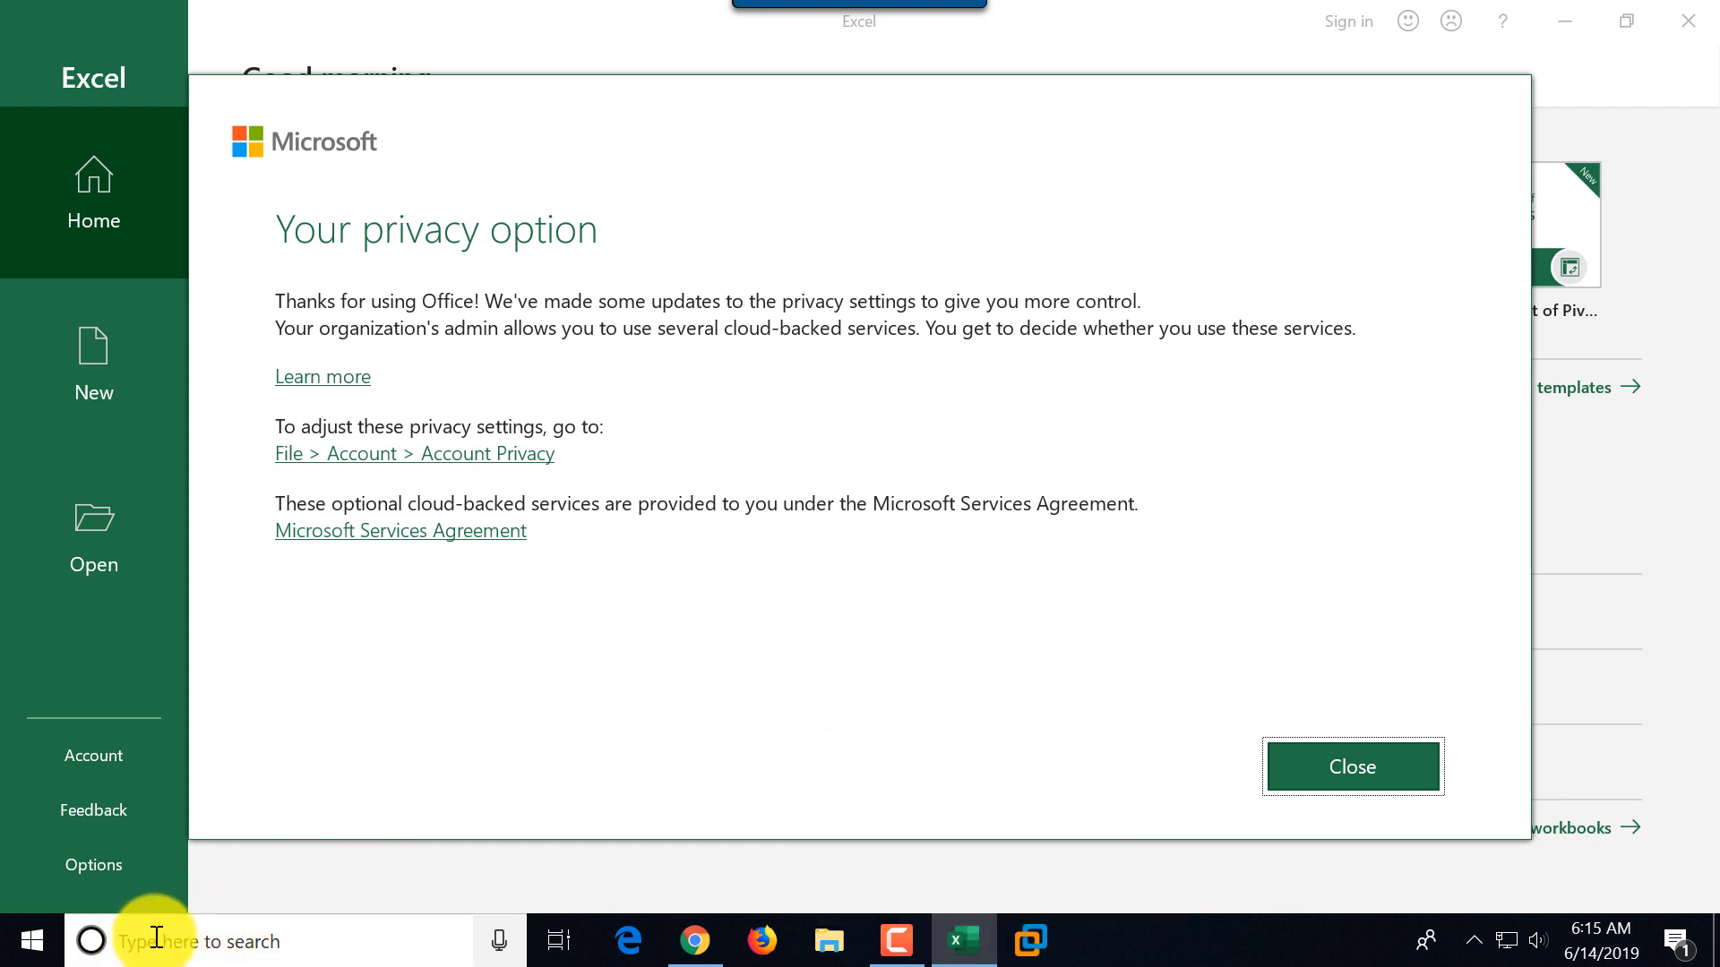
click(1379, 767)
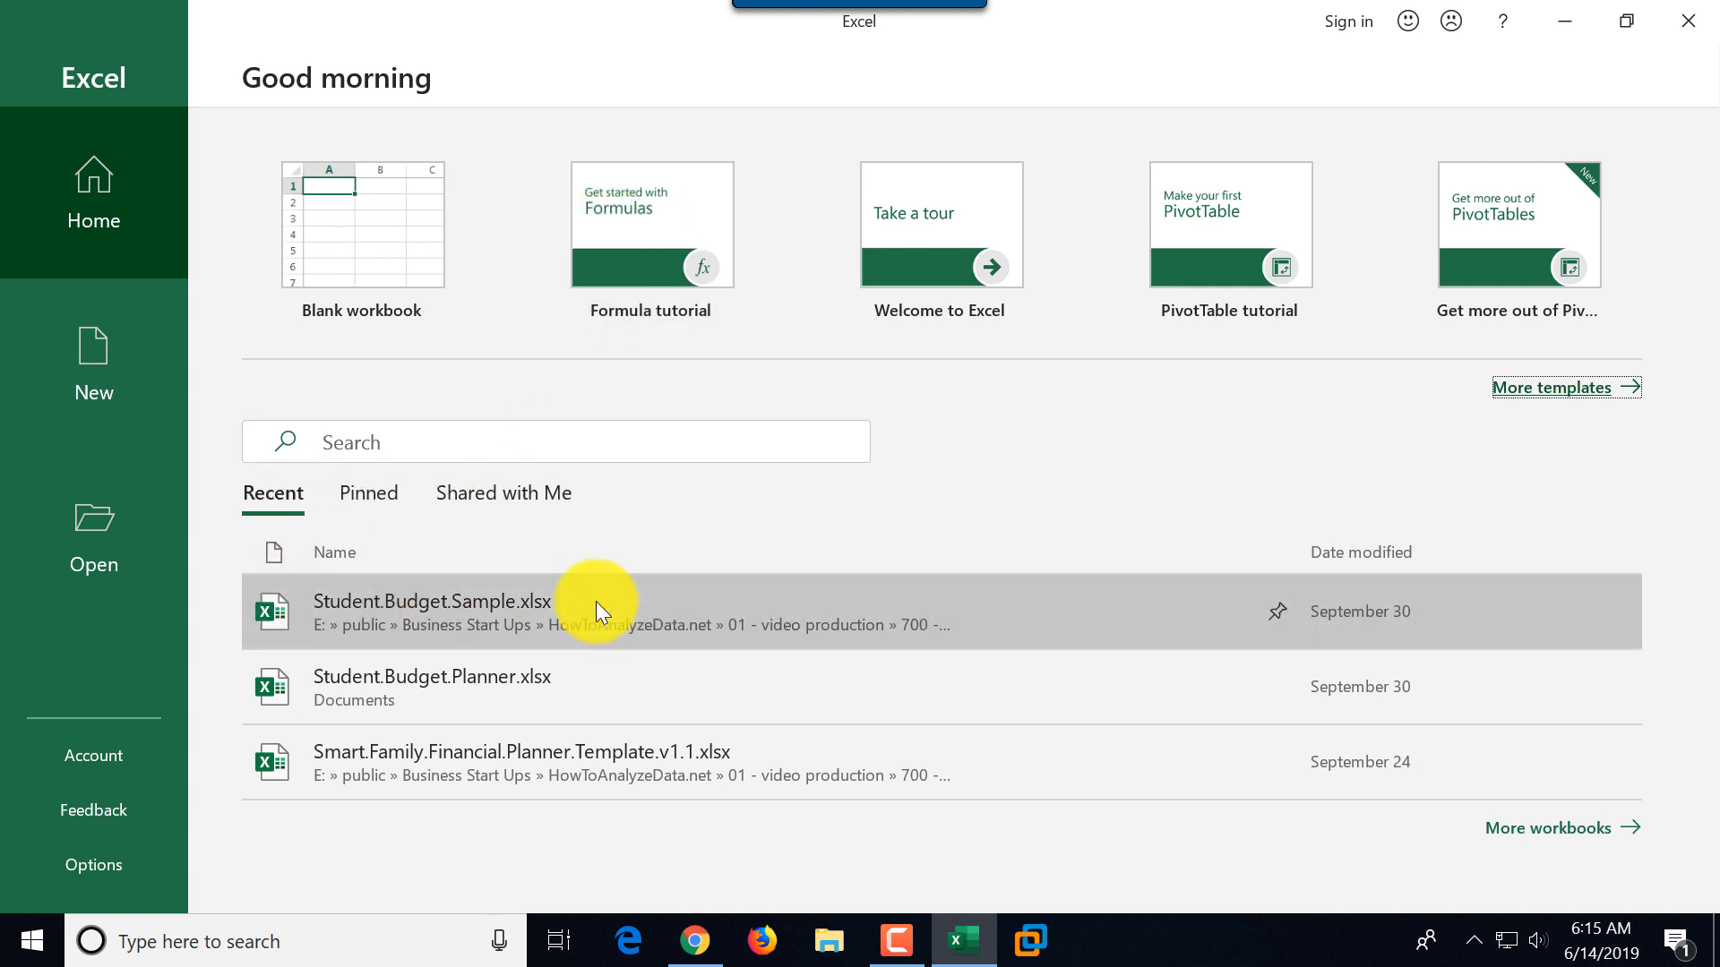
- Browse the full list of new-workbook templates and the Business category, returning to the start page
click(1559, 390)
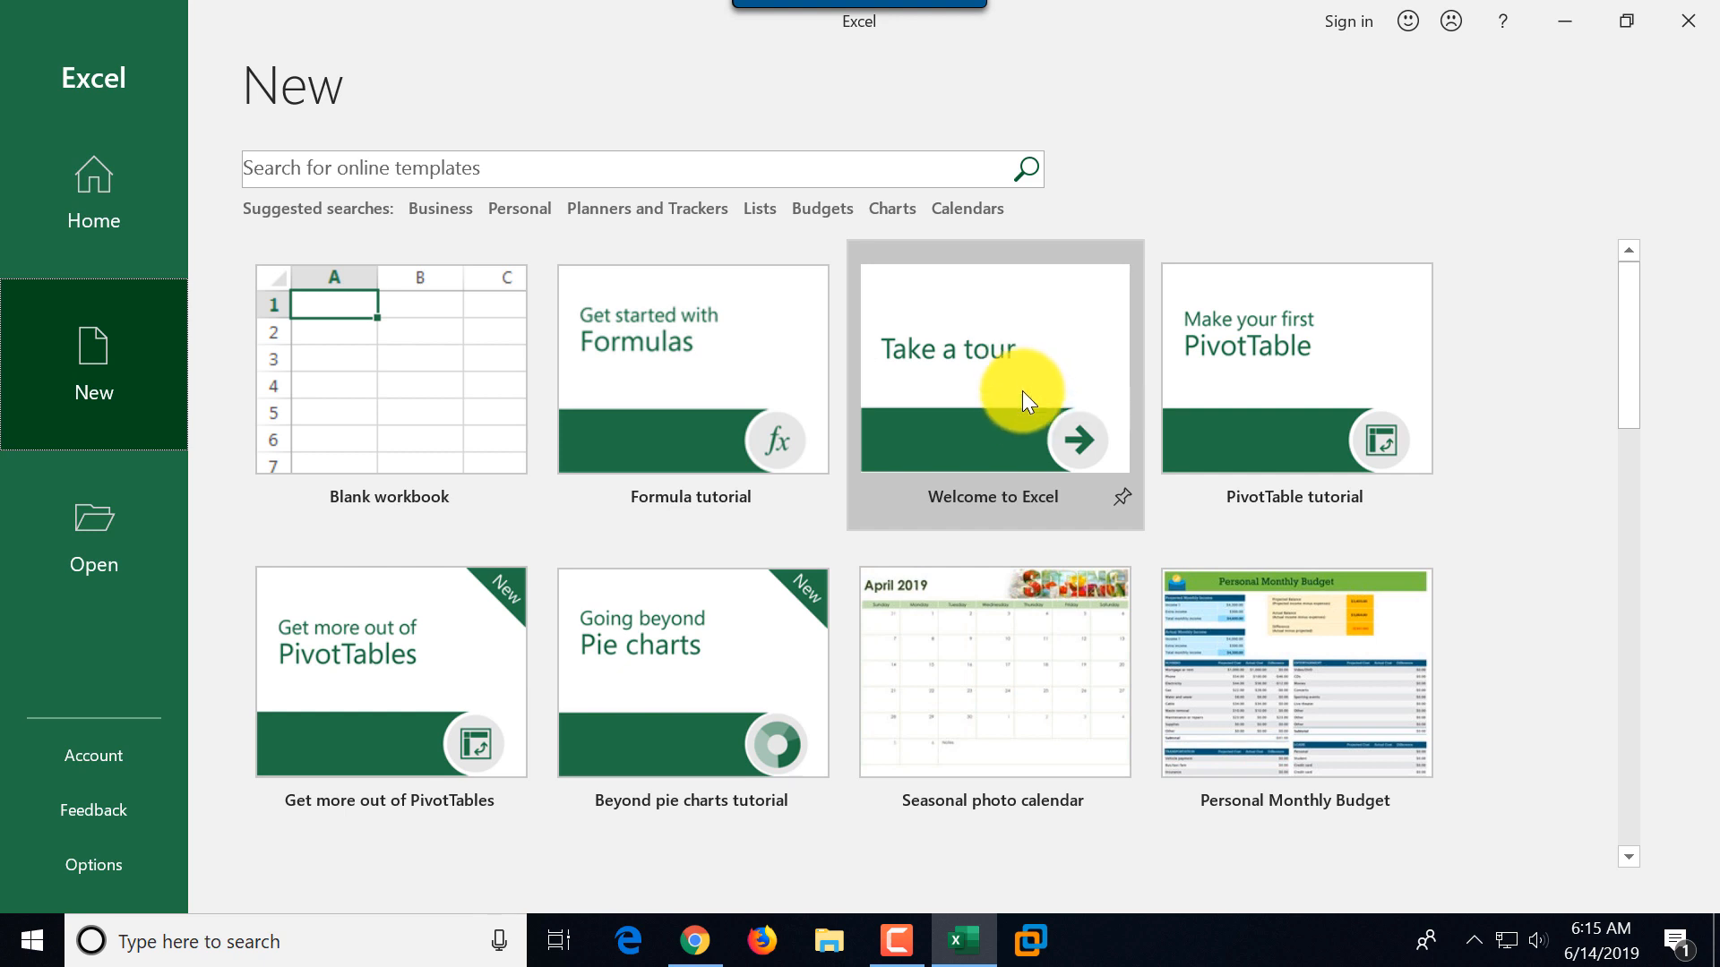
drag(1631, 379, 1614, 851)
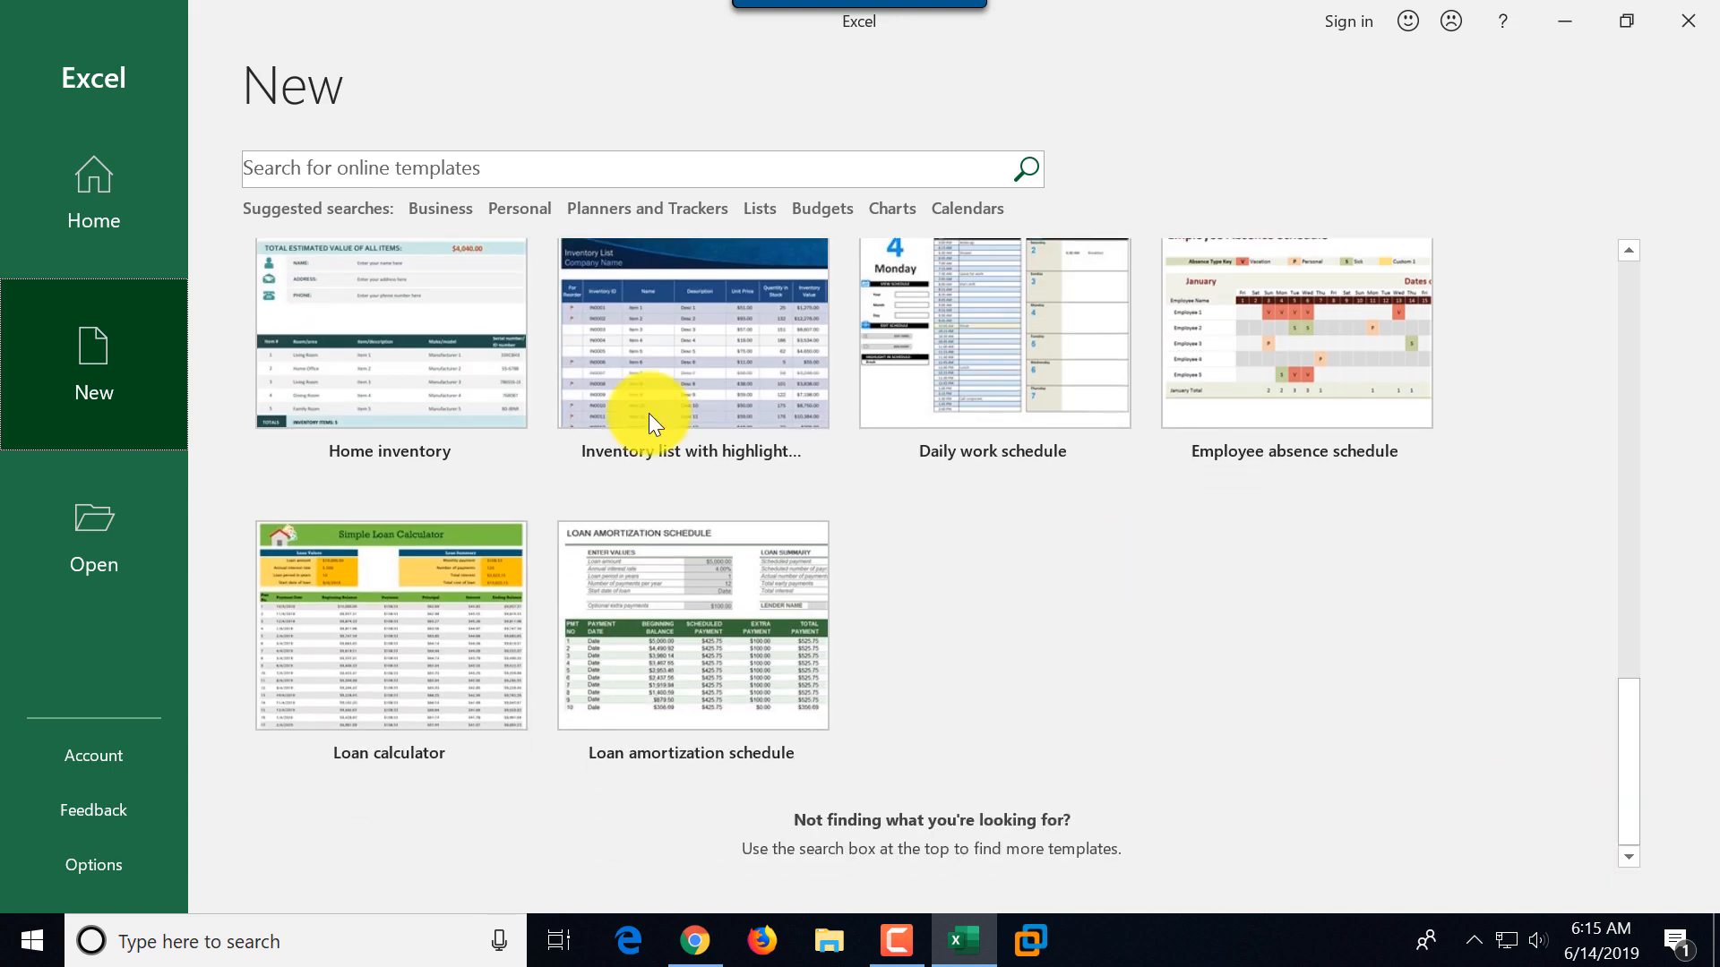
click(443, 212)
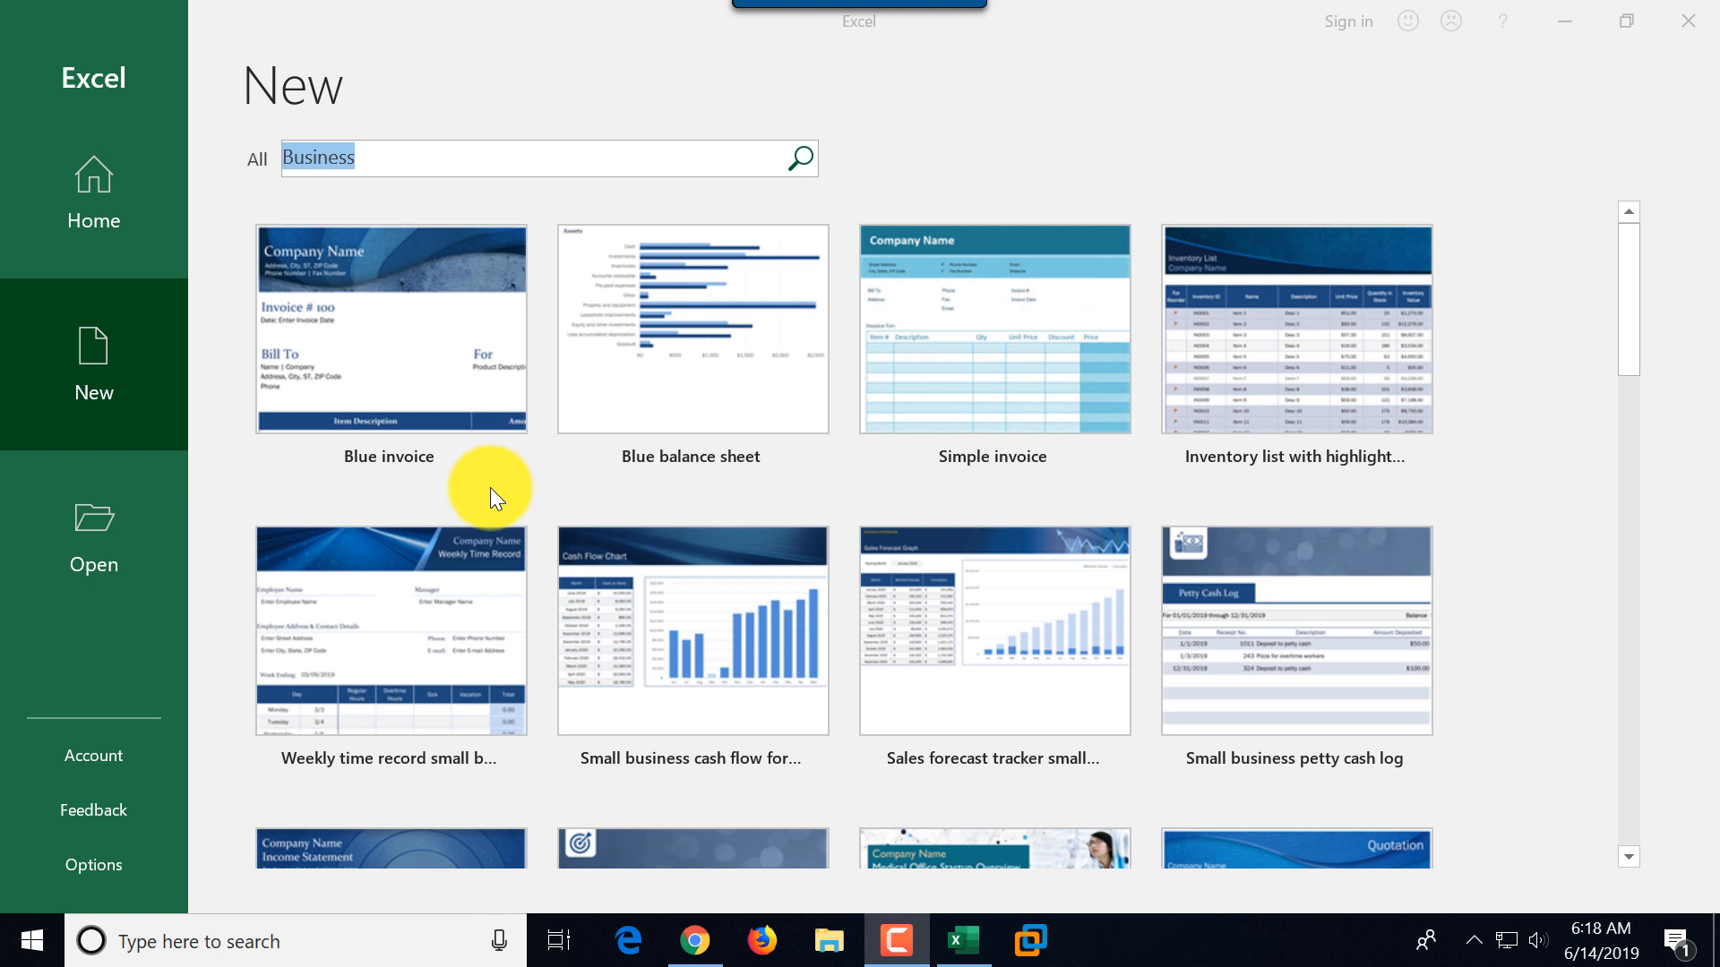
click(106, 207)
click(99, 213)
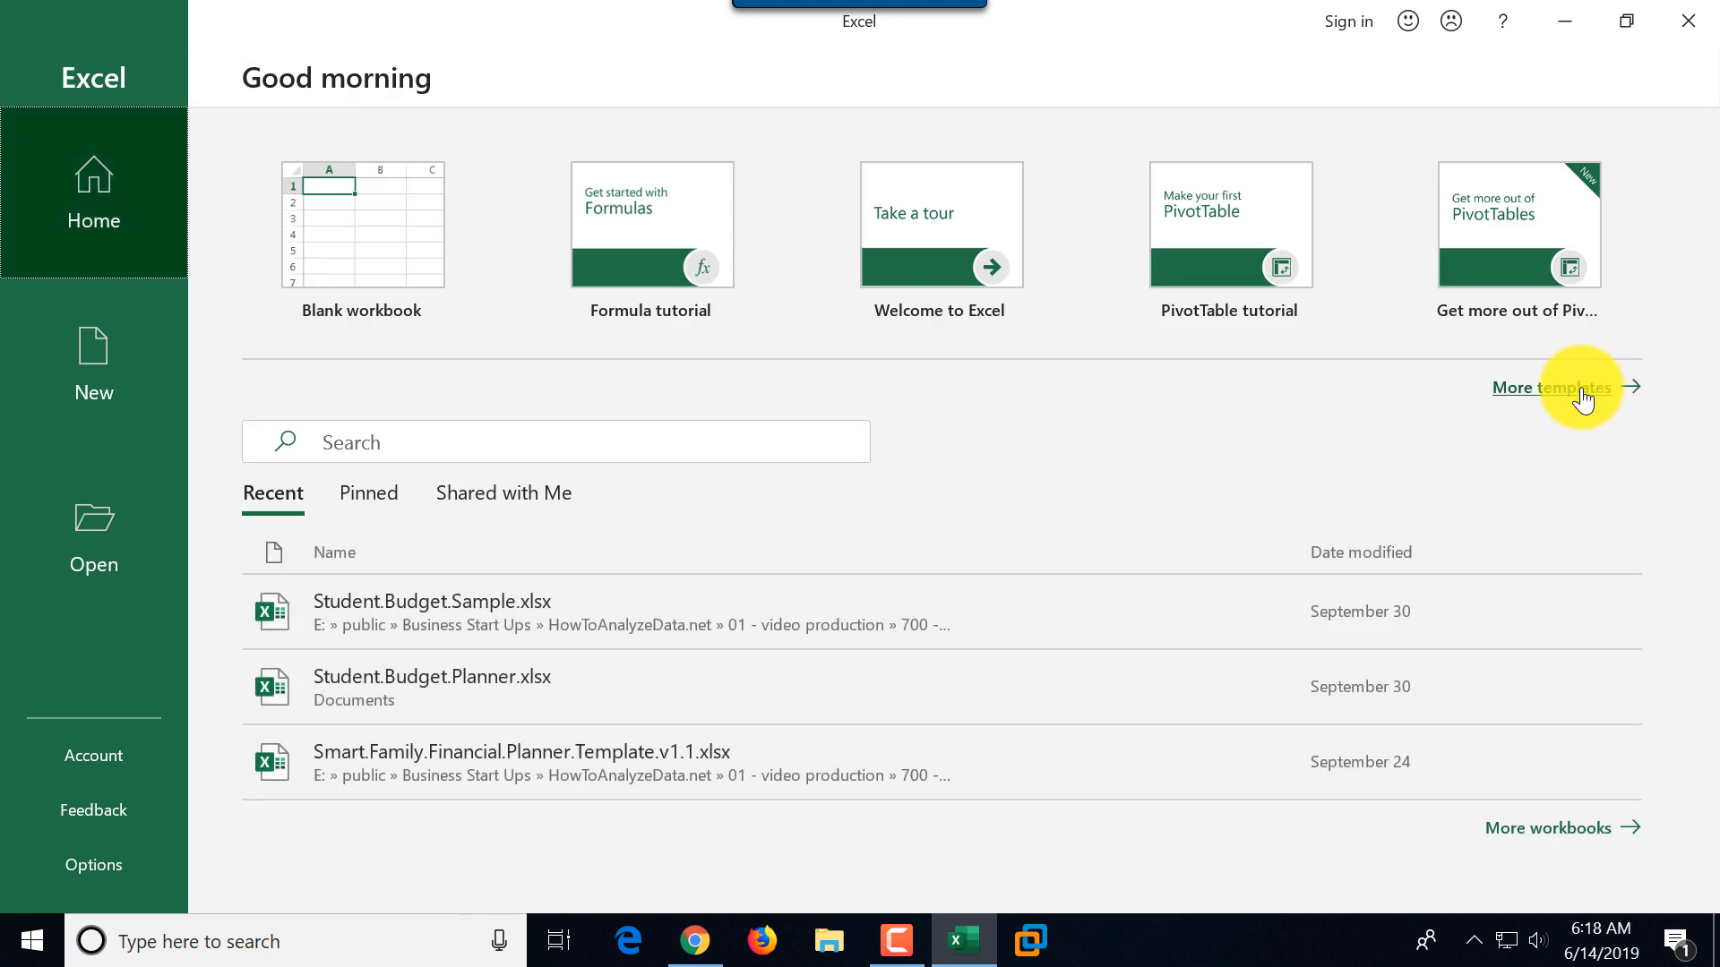
- Search the online templates for "student"
click(1582, 399)
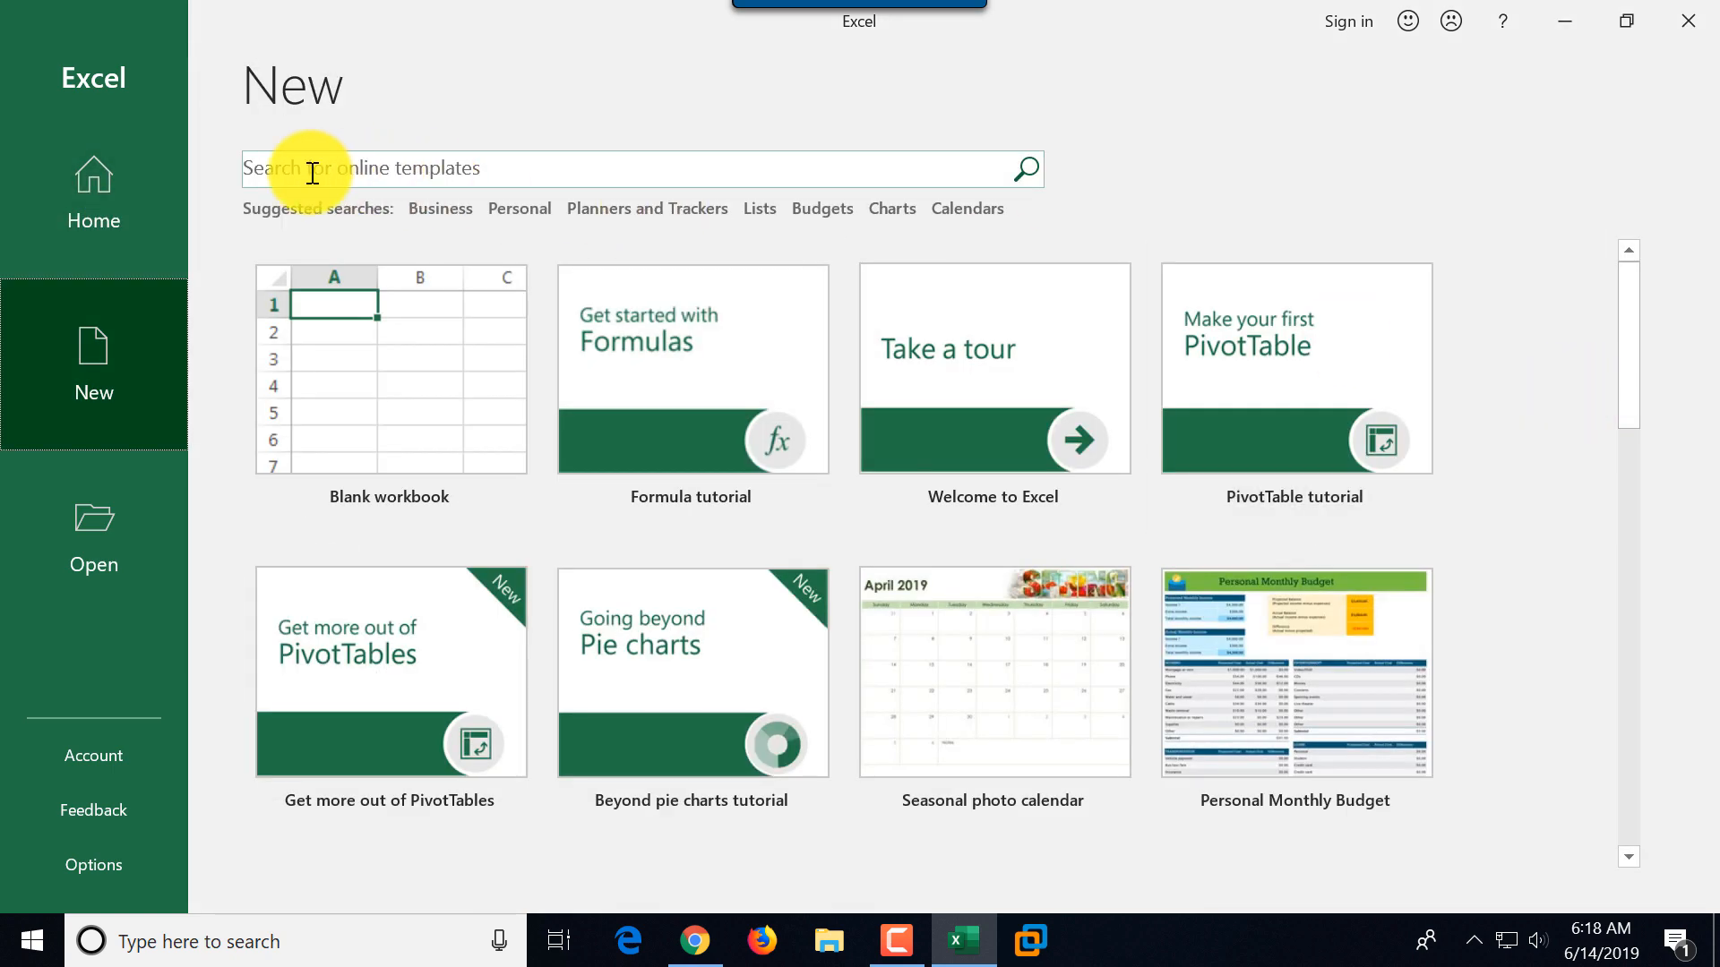
click(309, 167)
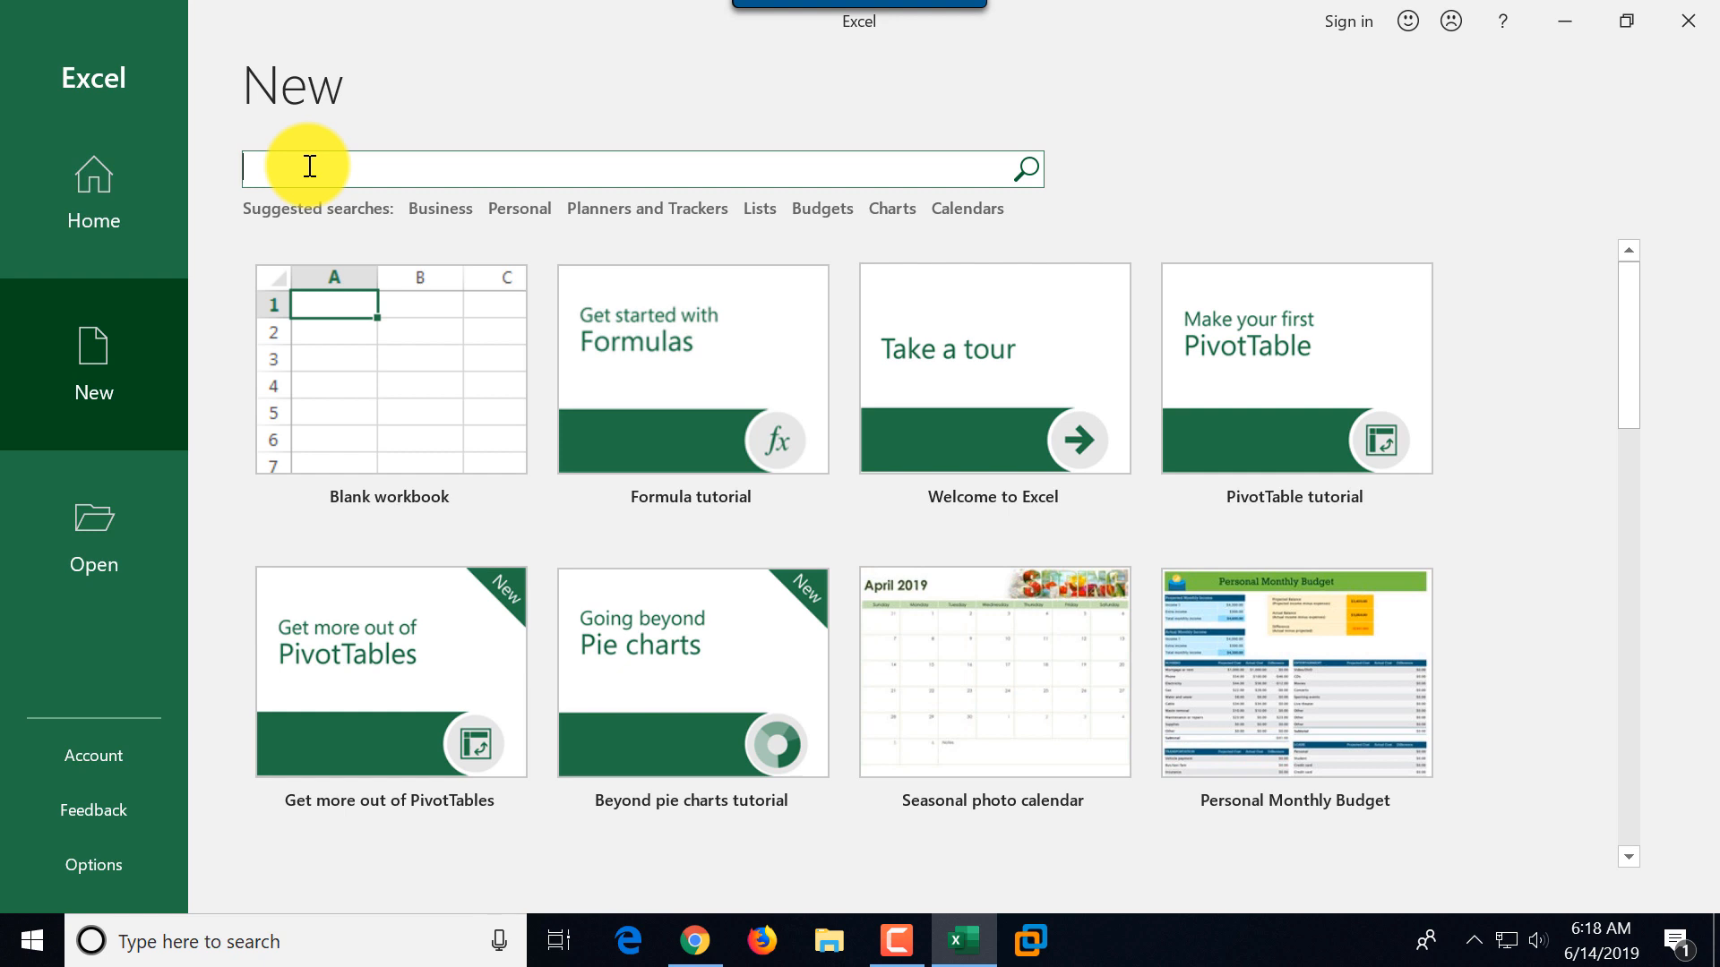
text(student)
key(Return)
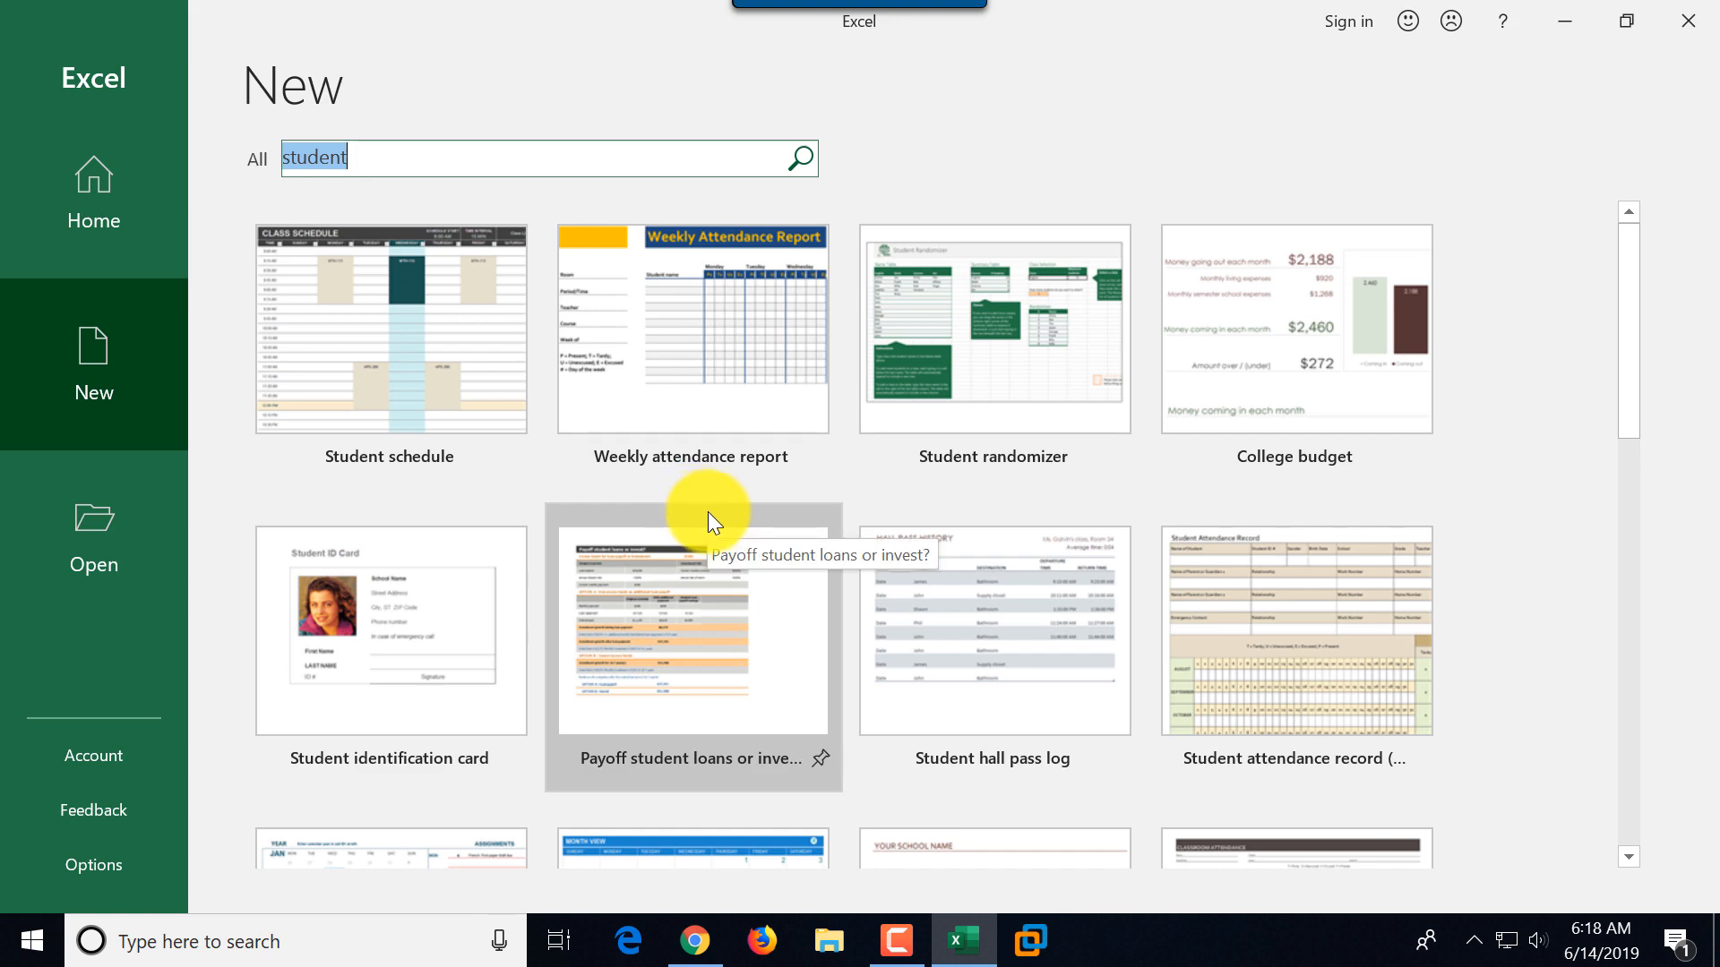
- Search the online templates for "timesheet" and for "finance"
text(timesheet)
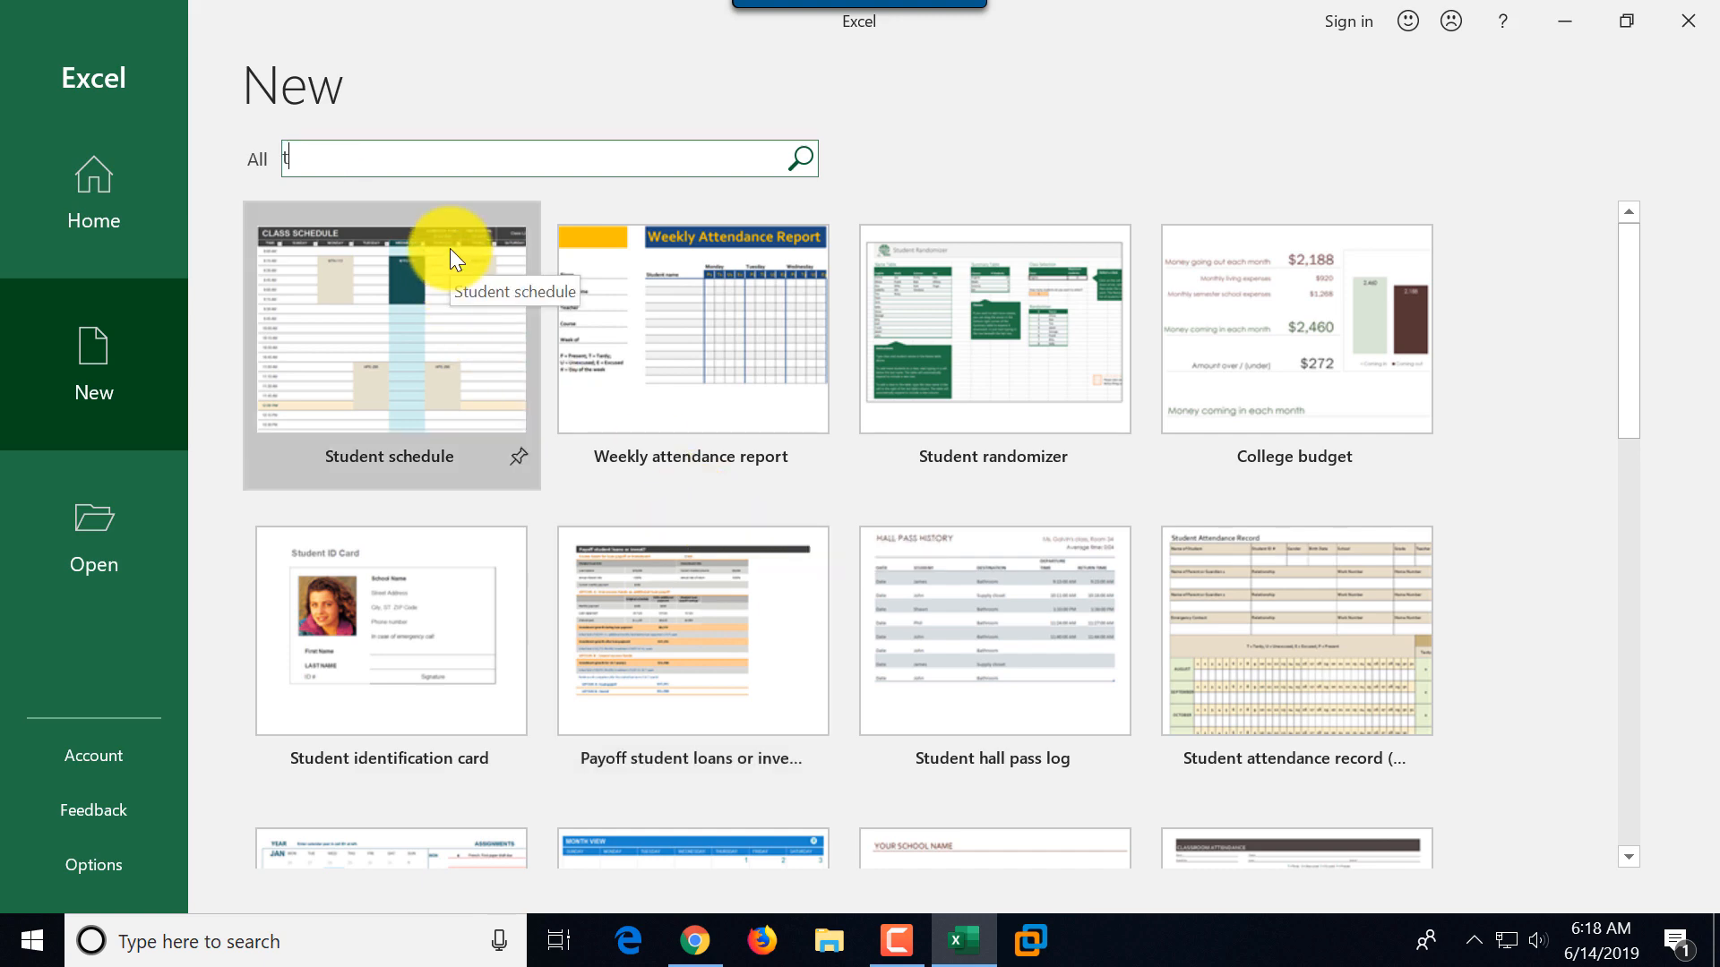
key(Return)
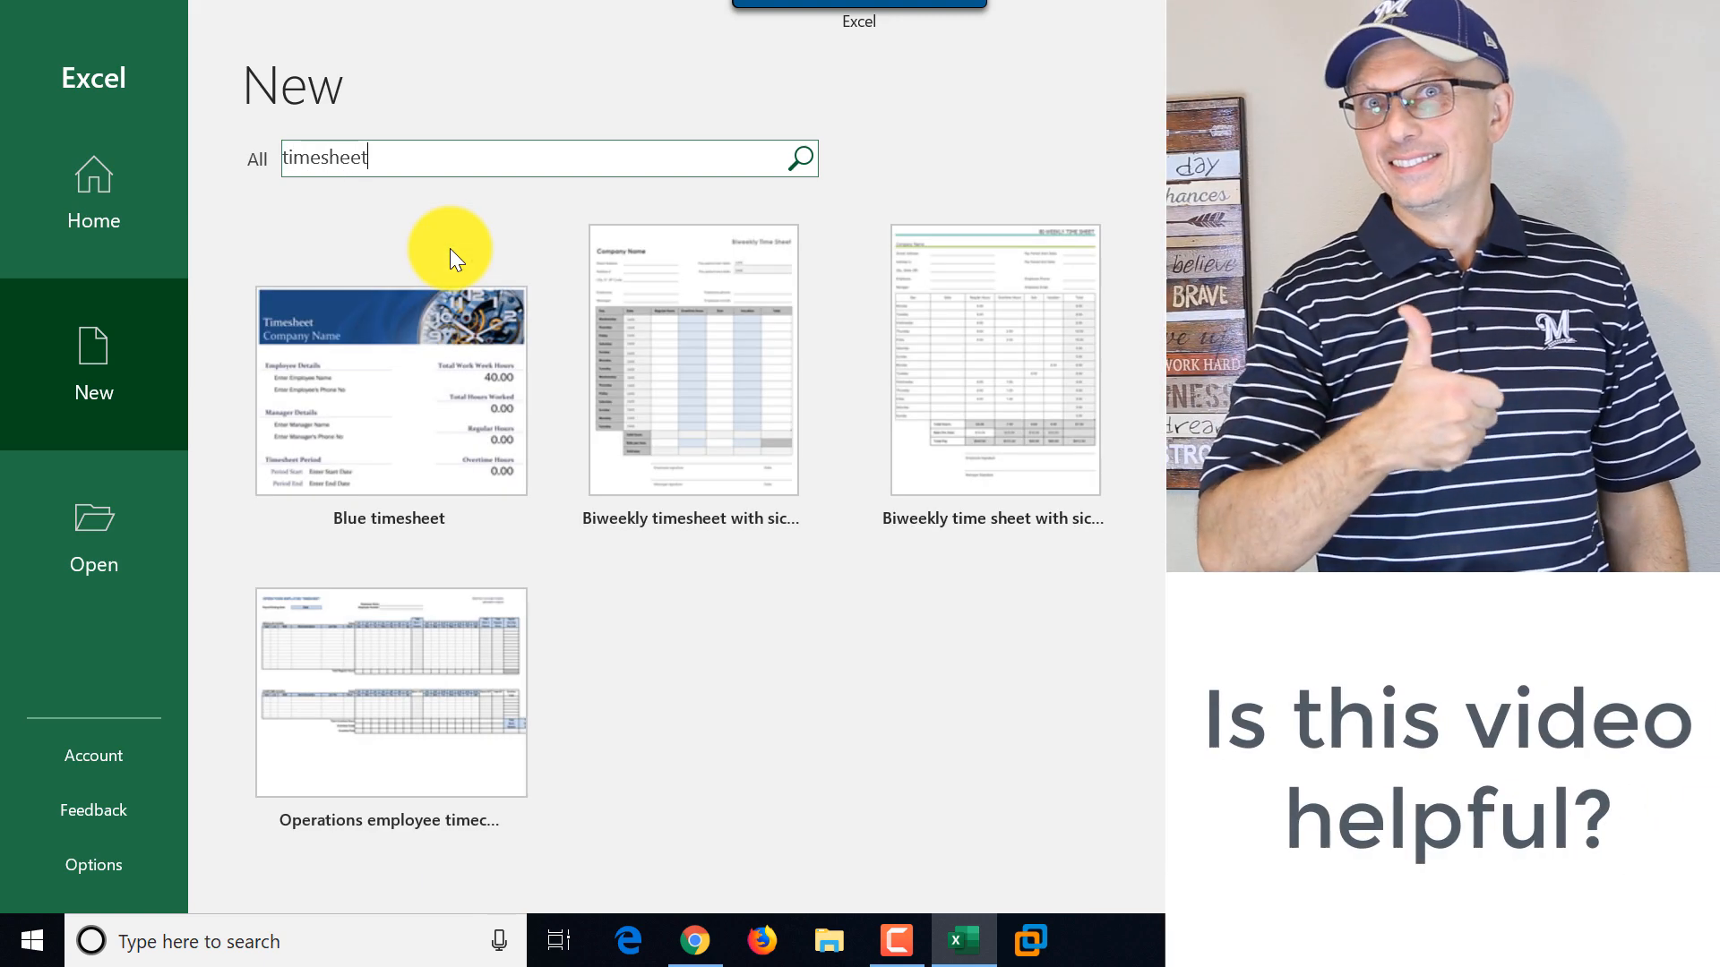
drag(328, 159, 272, 151)
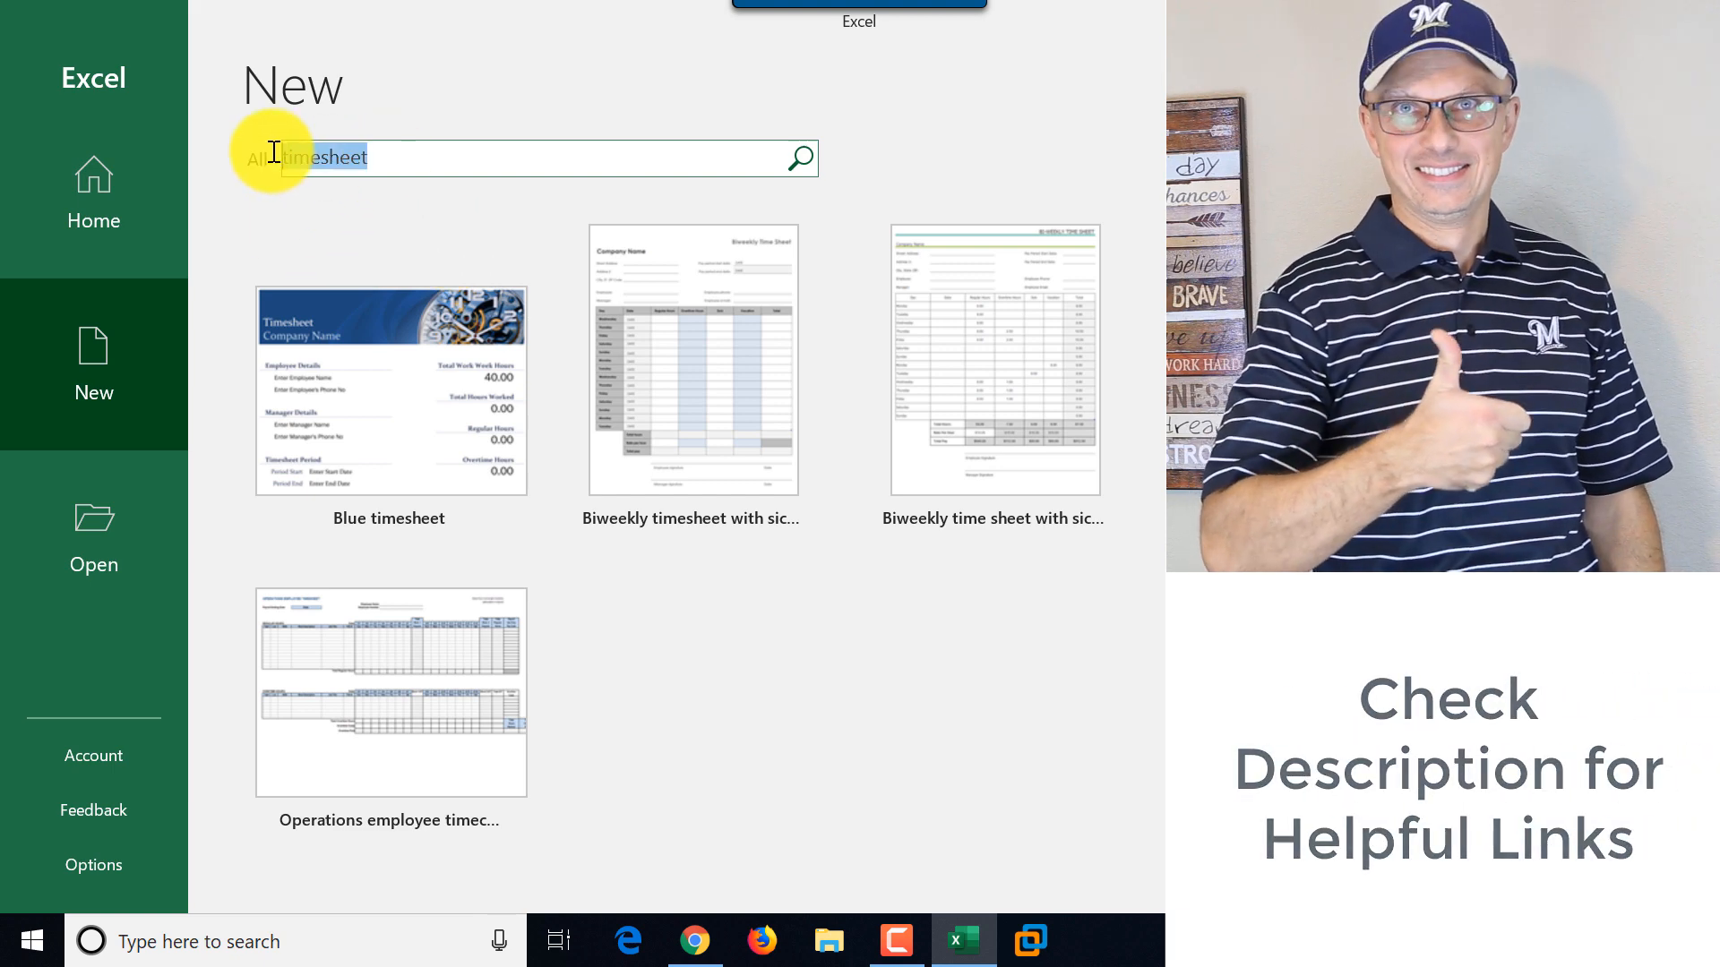
text(finance)
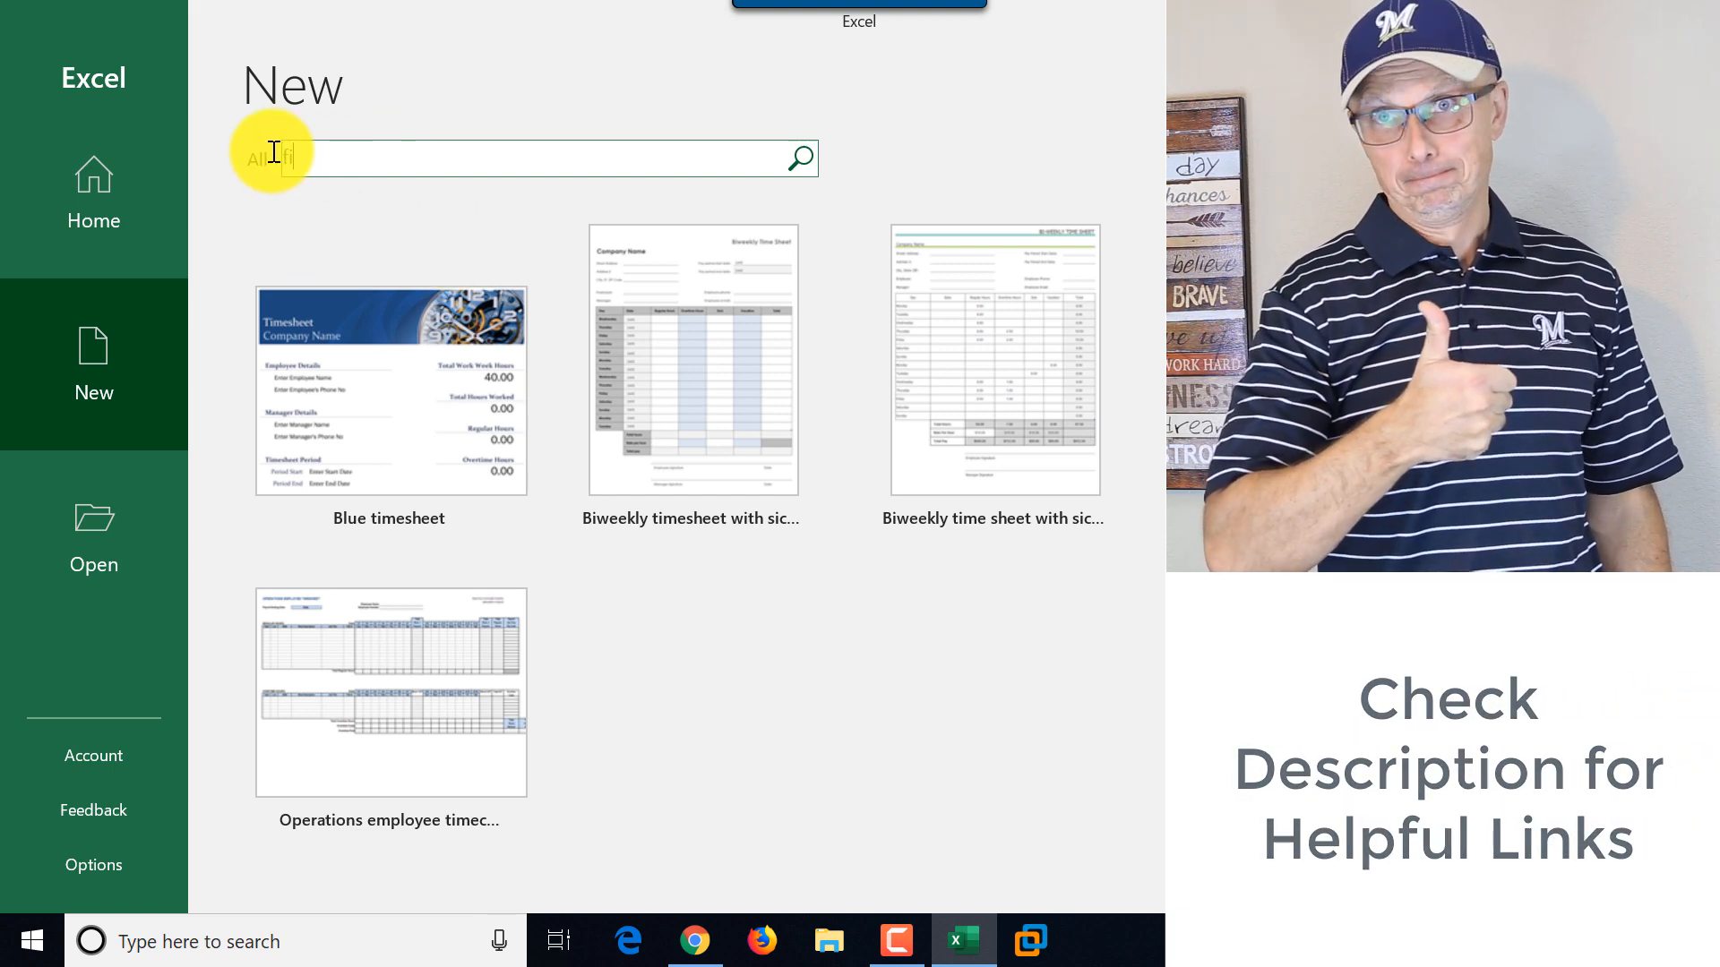
key(Return)
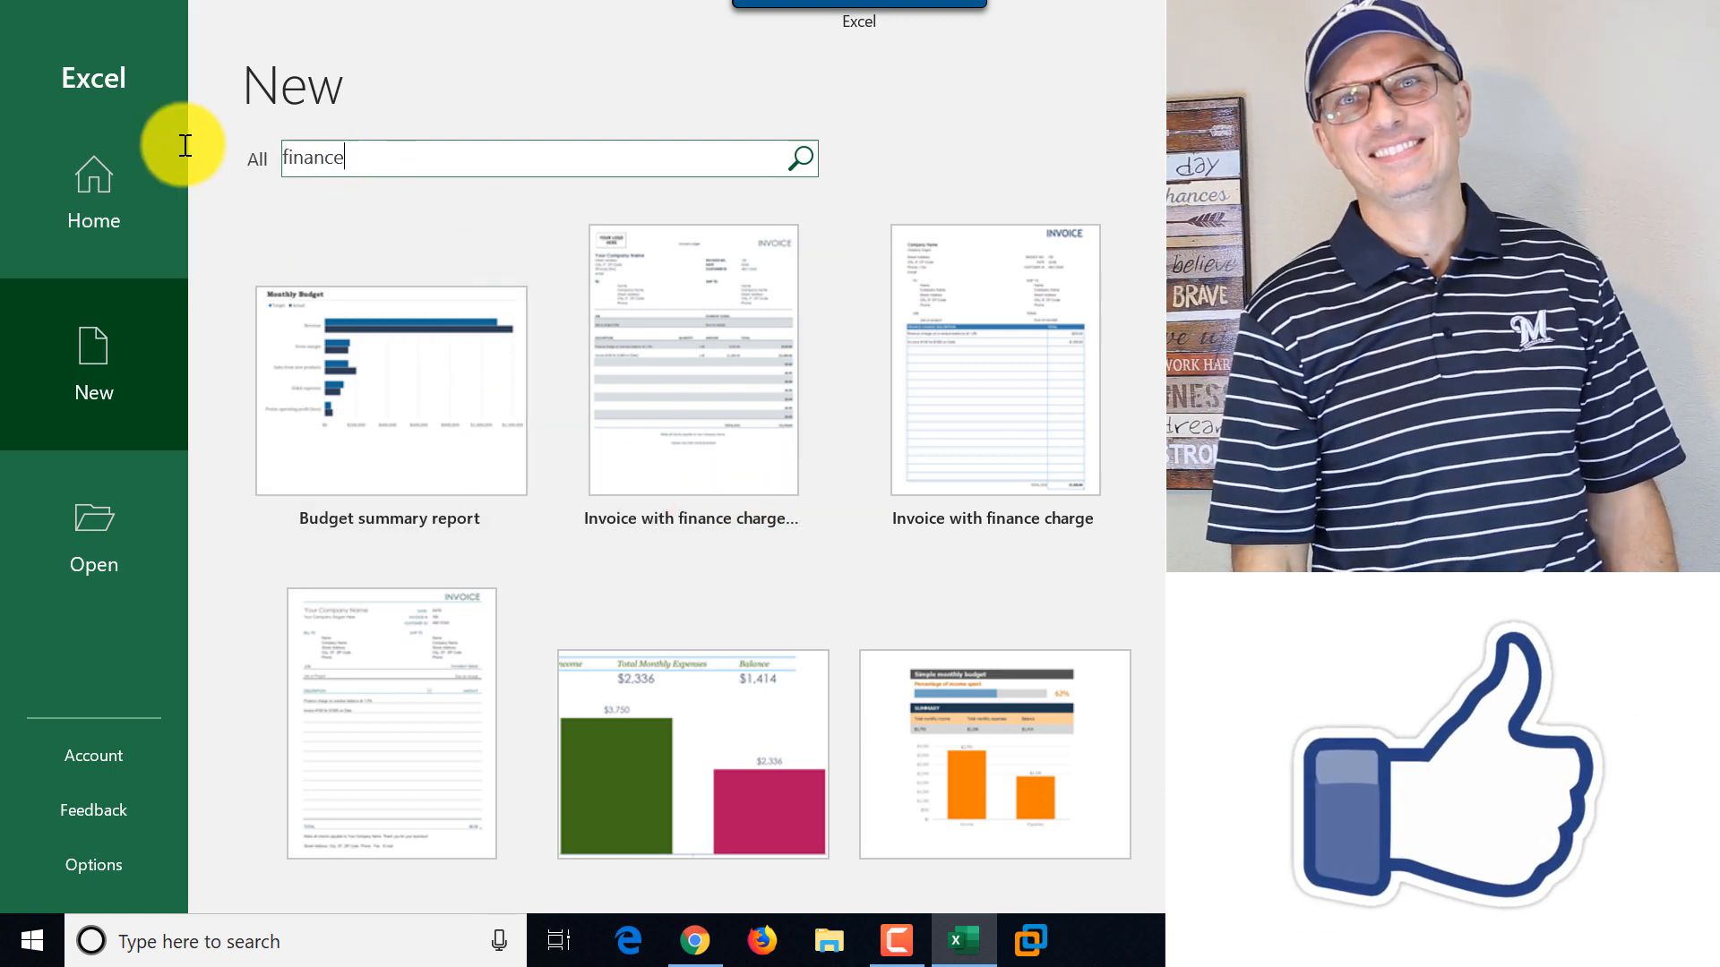
- Search the online templates for "budget" and create a workbook from the Personal Monthly Budget template
key(ctrl+a)
text(buddget)
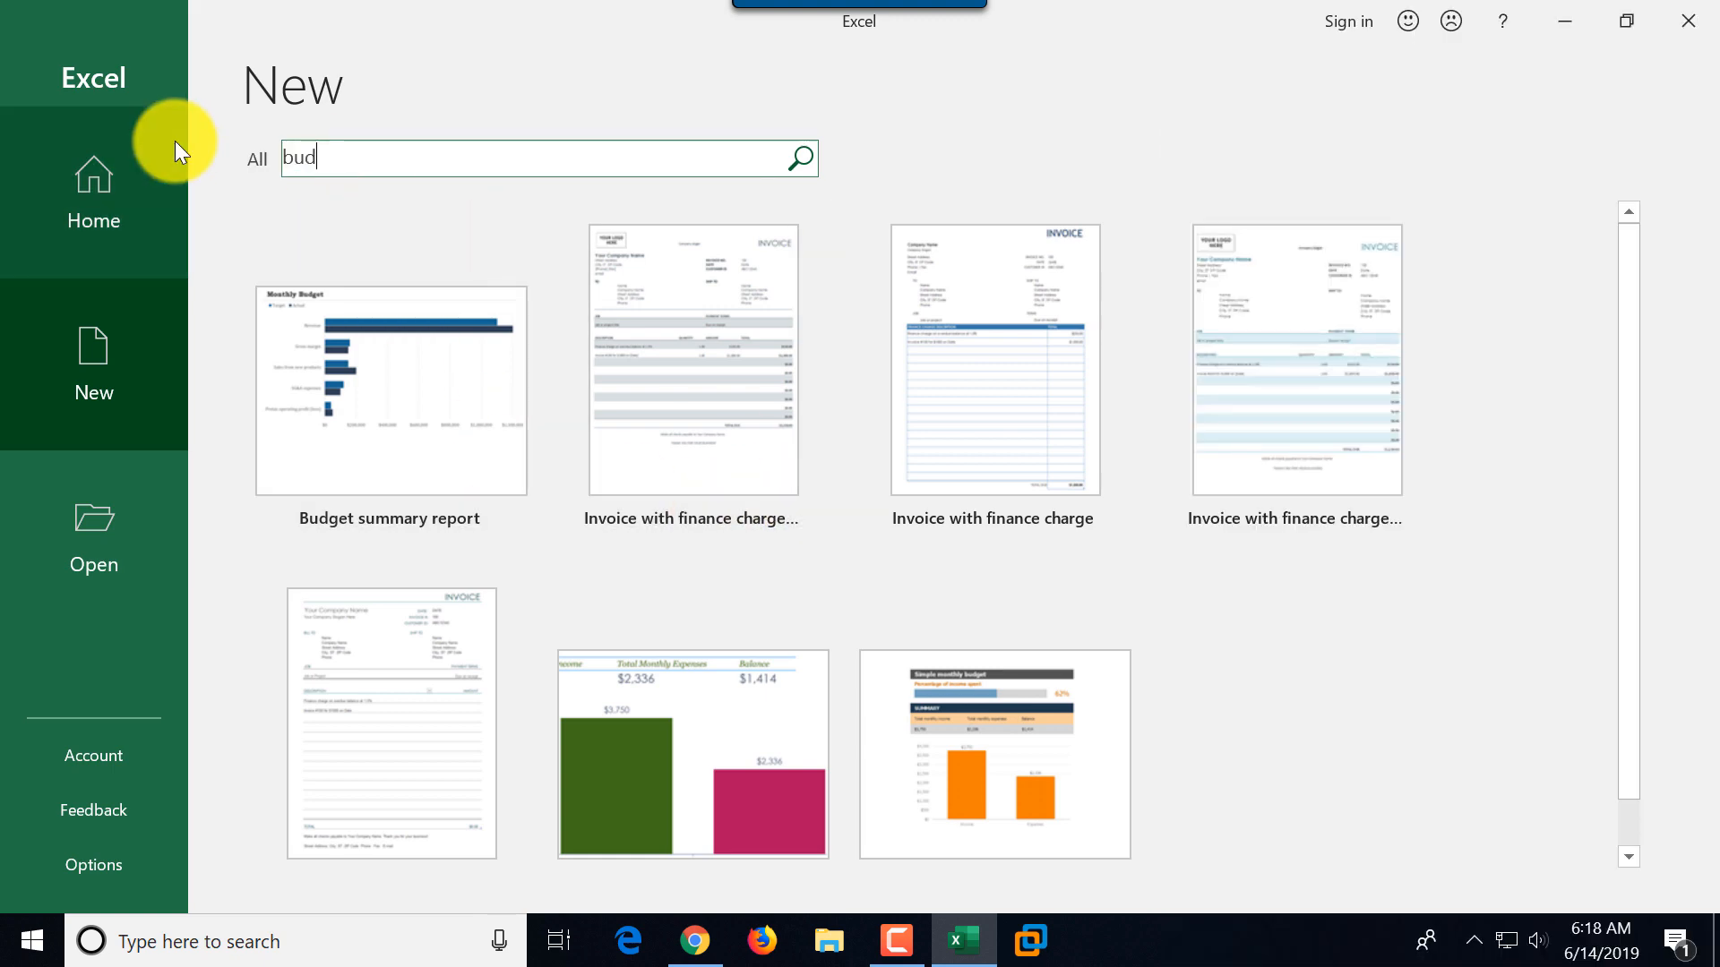
key(Return)
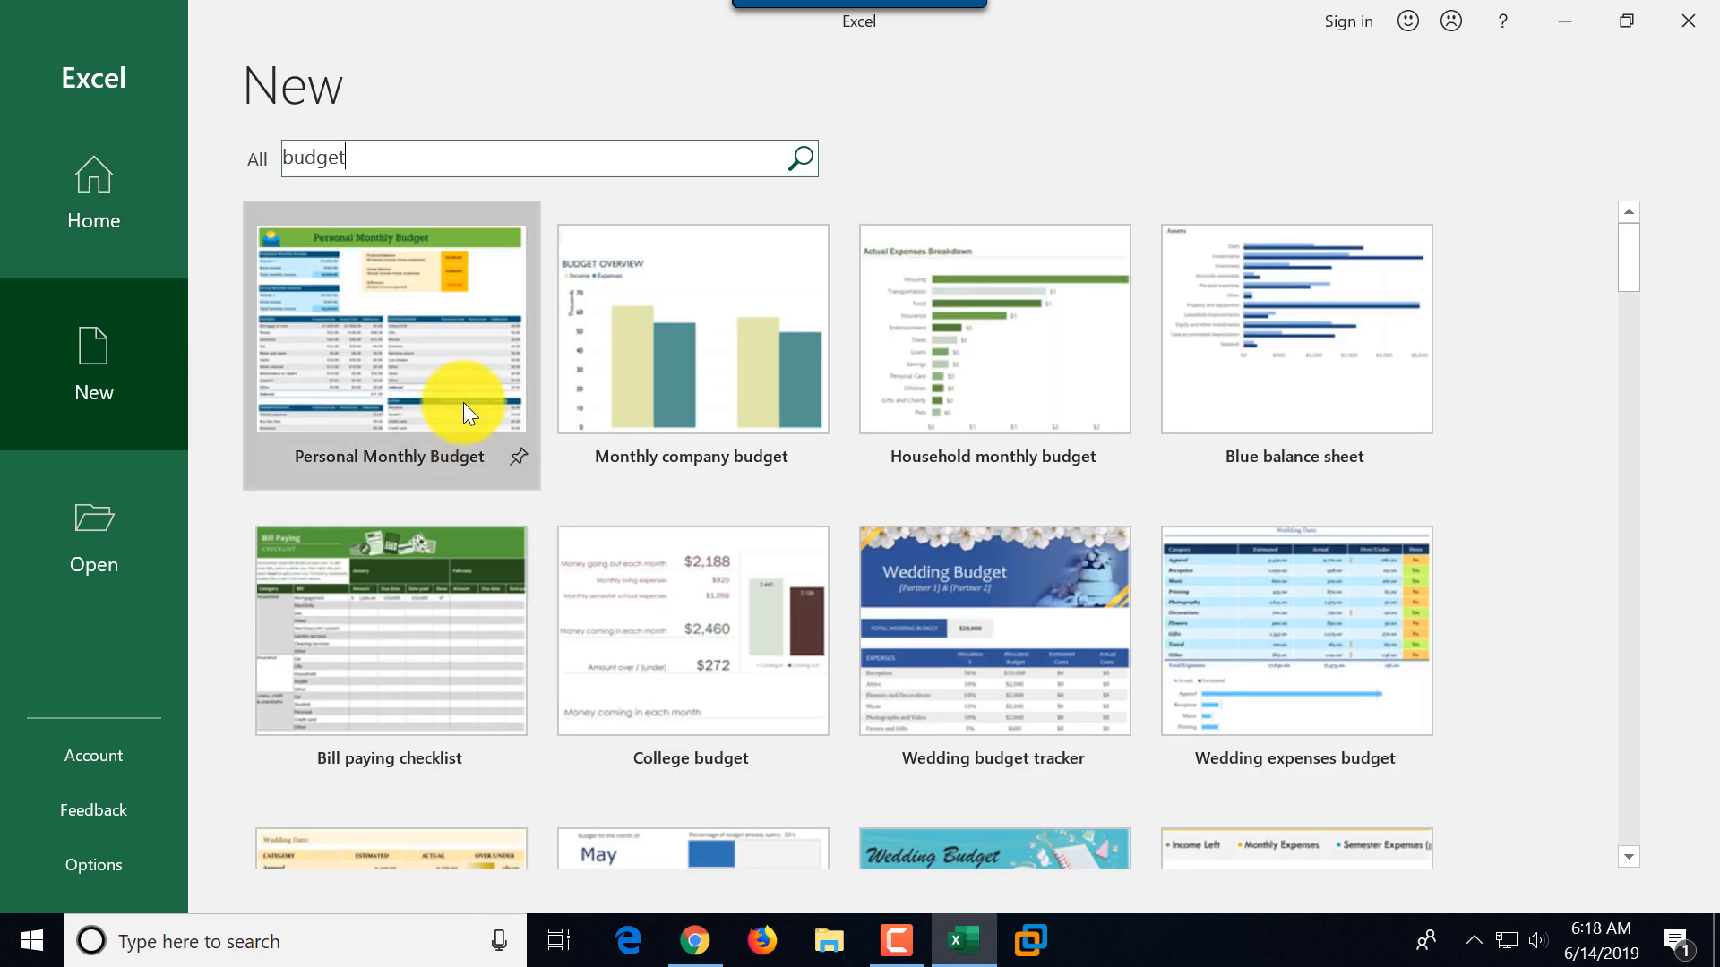
click(461, 370)
click(1051, 651)
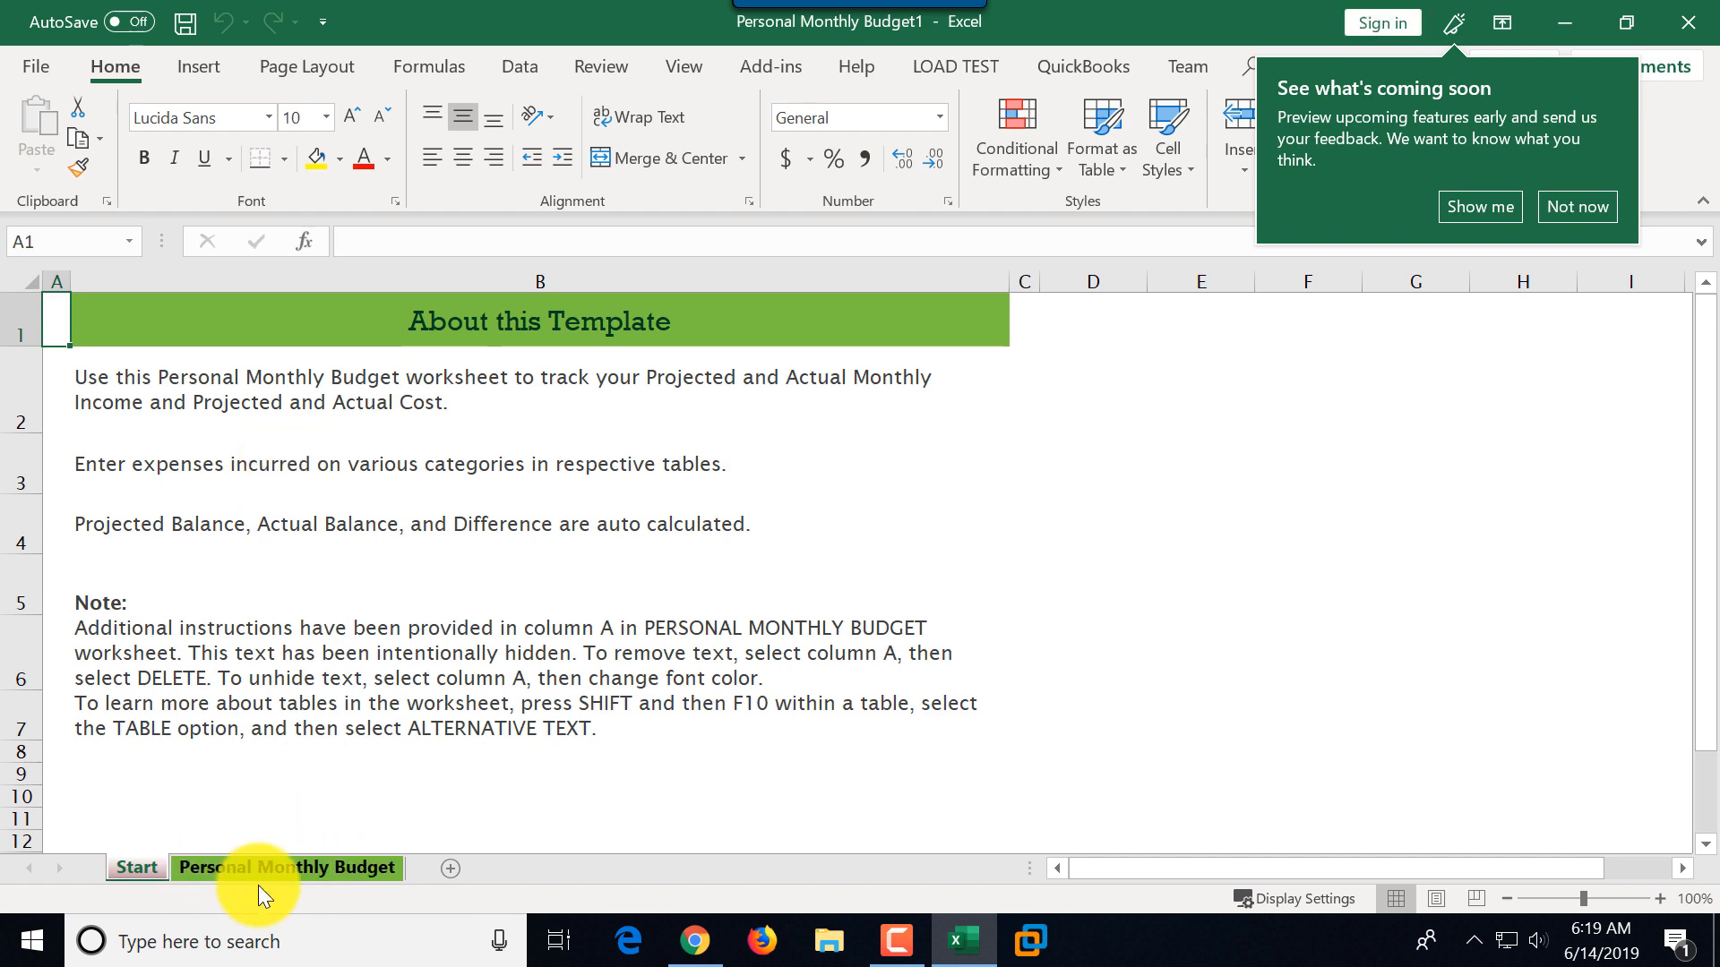
- Look through the Personal Monthly Budget sheet and close the workbook
click(322, 868)
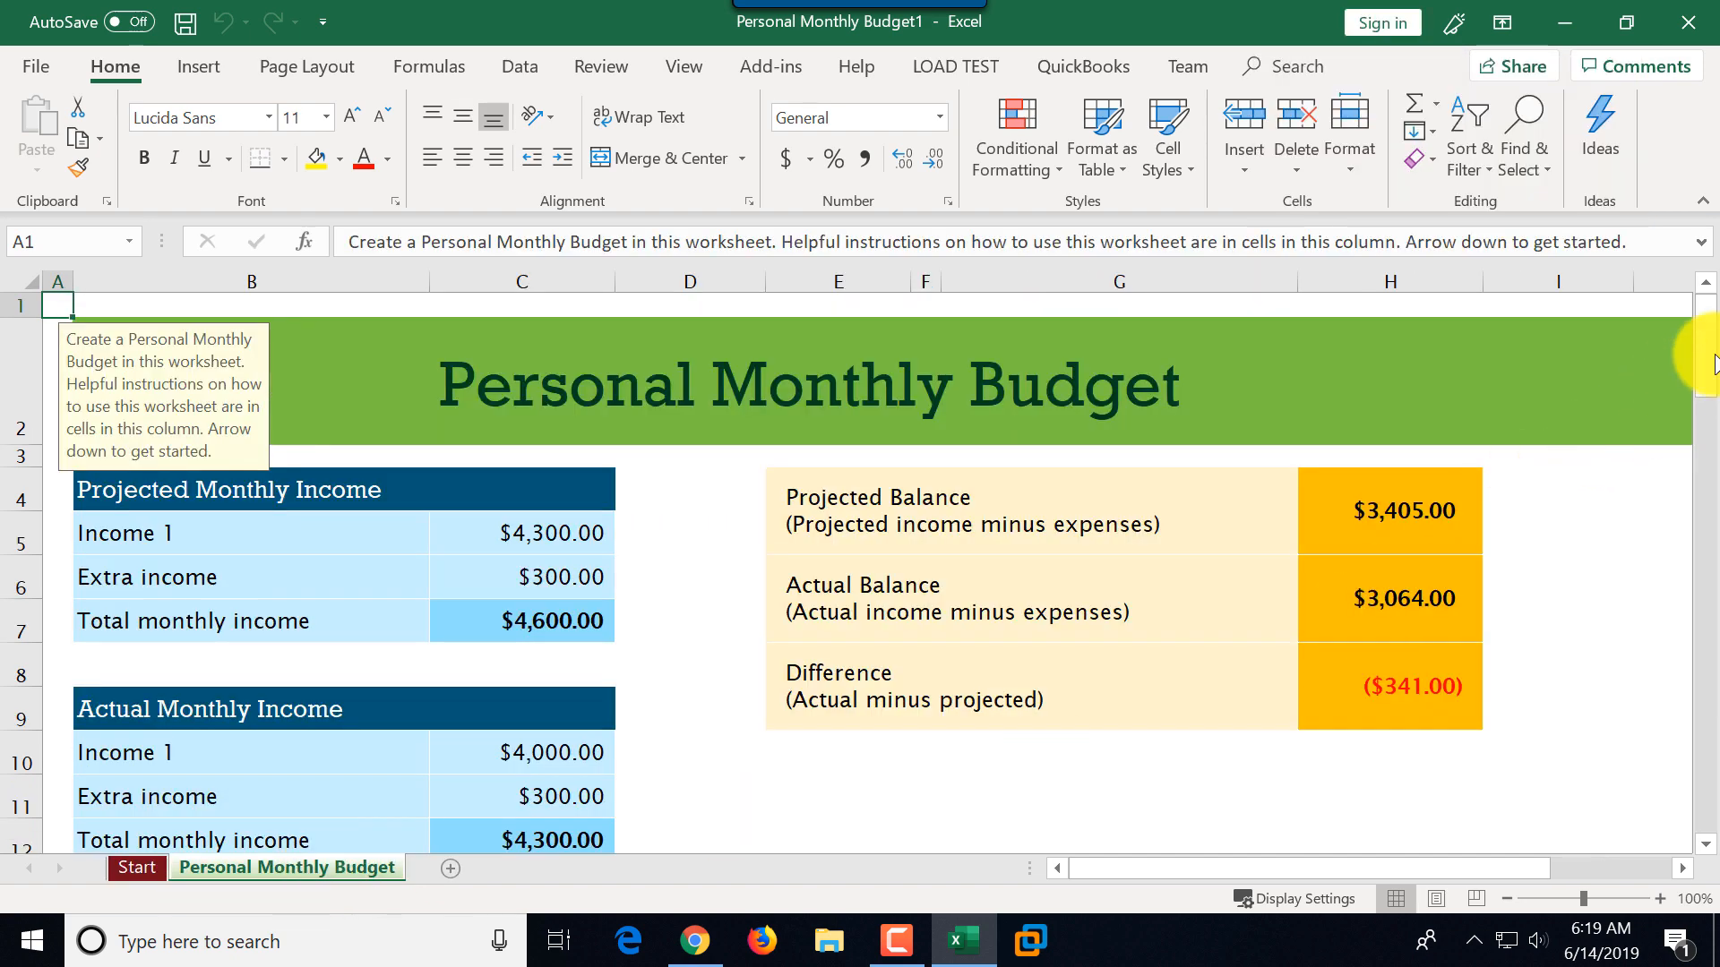
drag(1706, 358, 1698, 513)
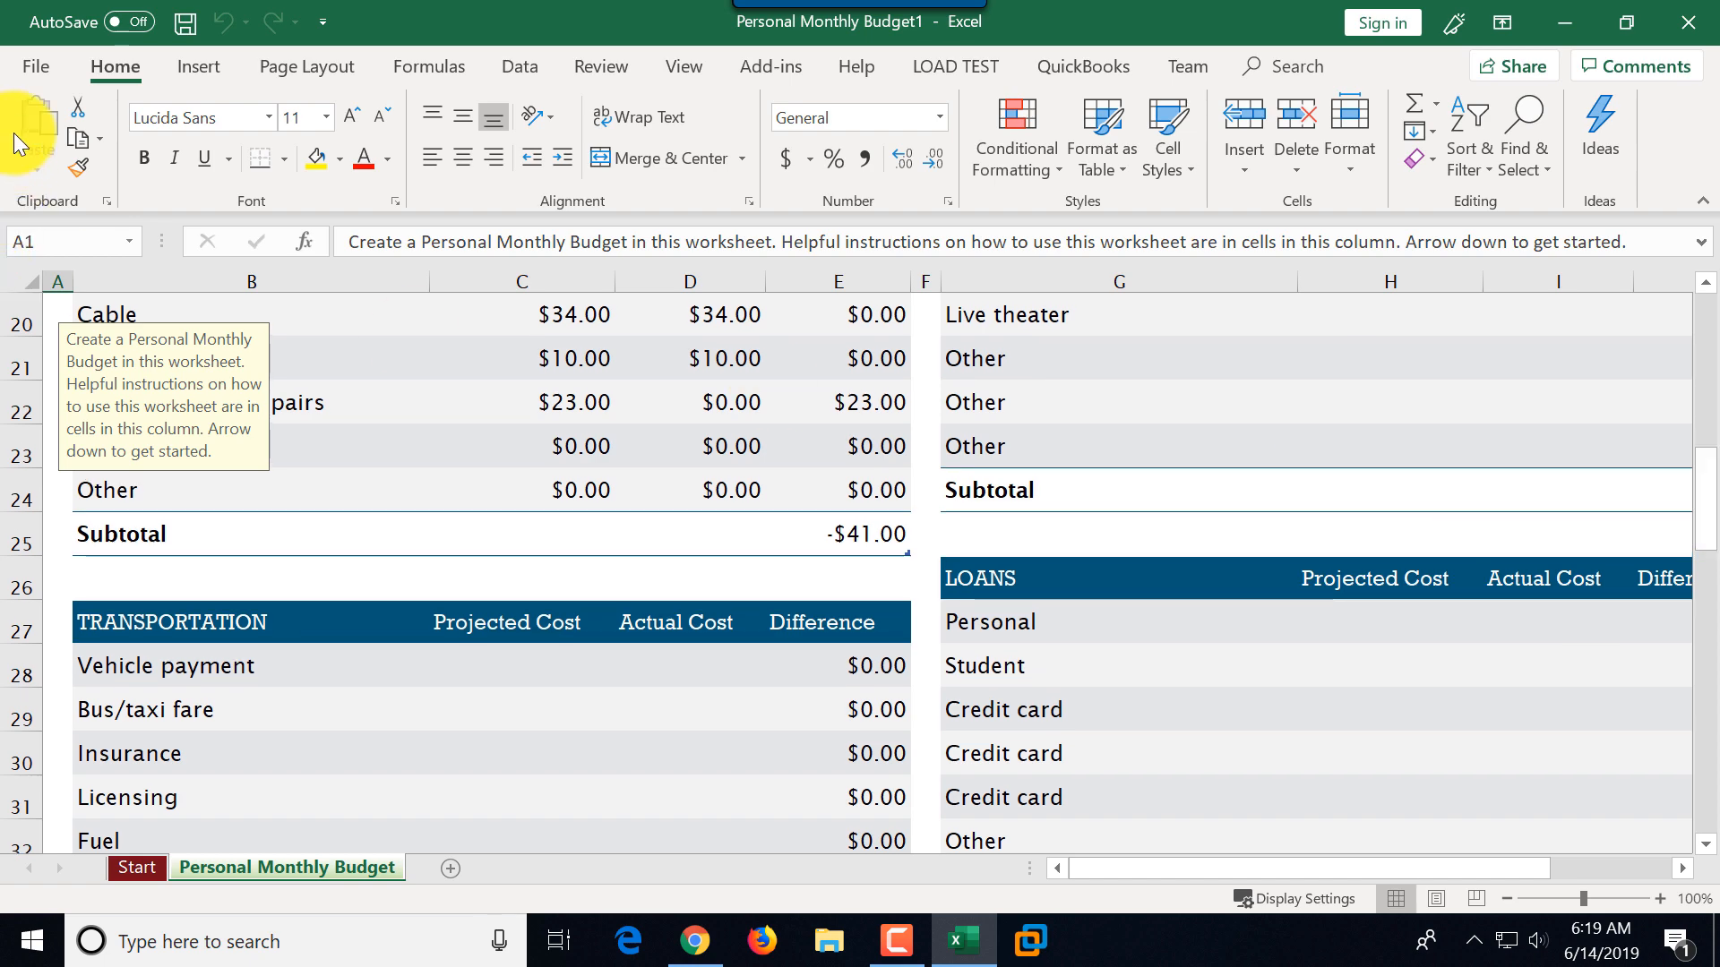
click(31, 71)
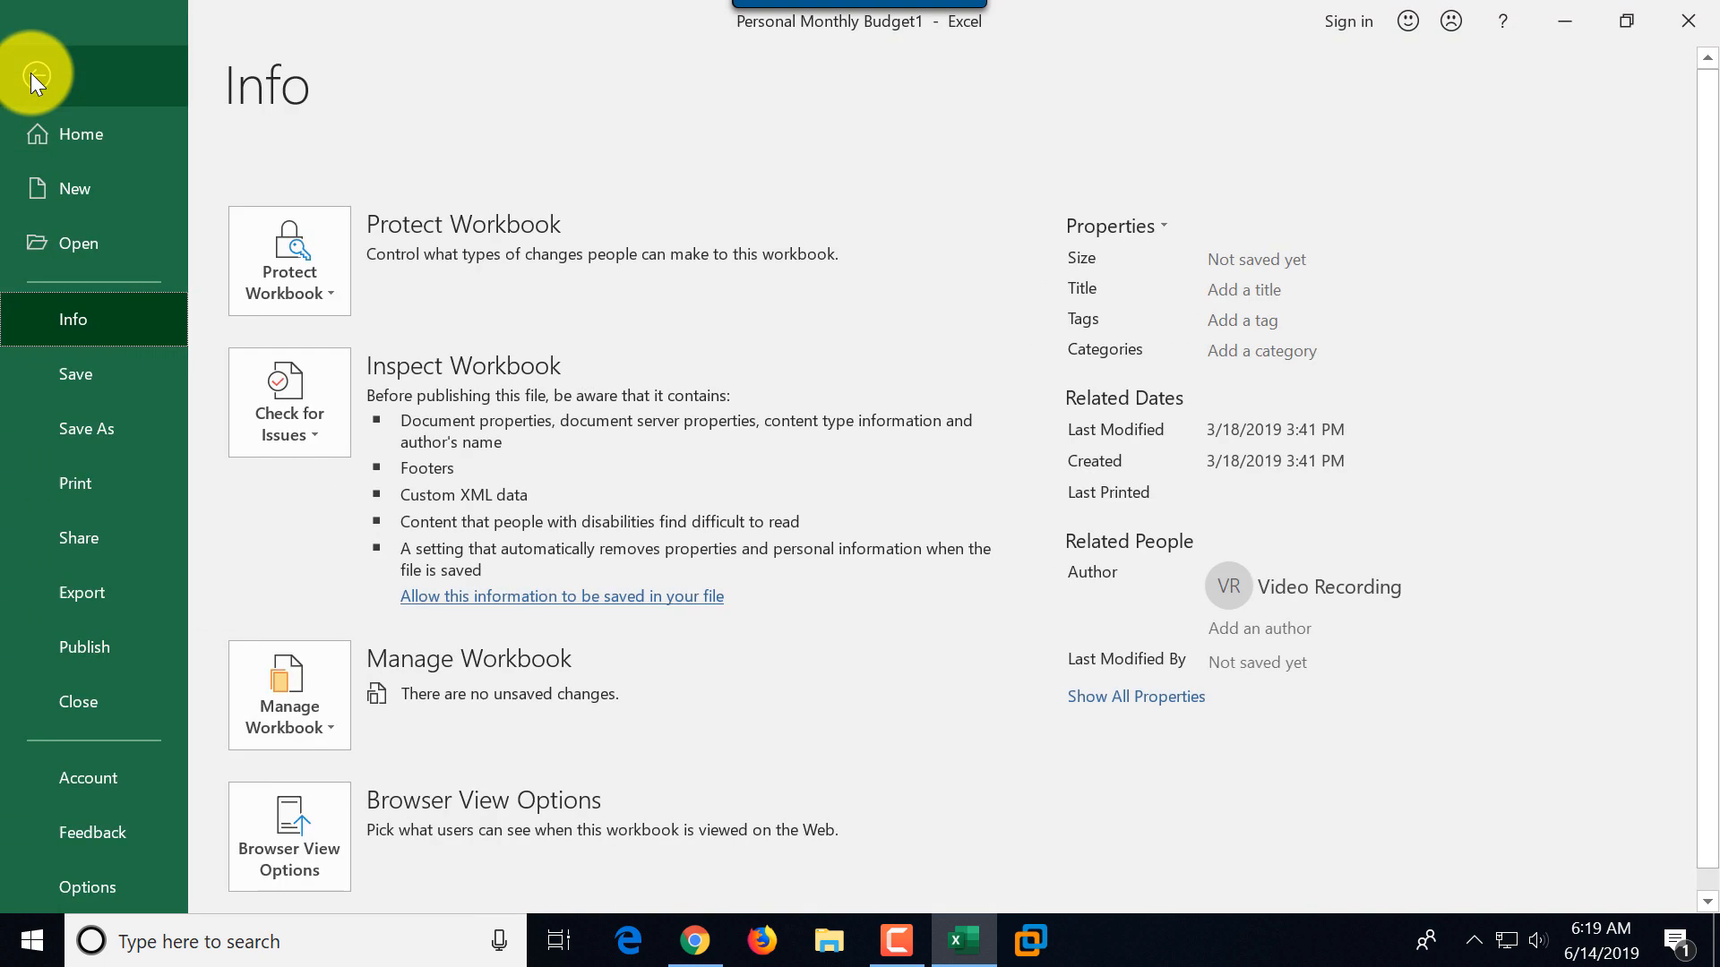
click(86, 703)
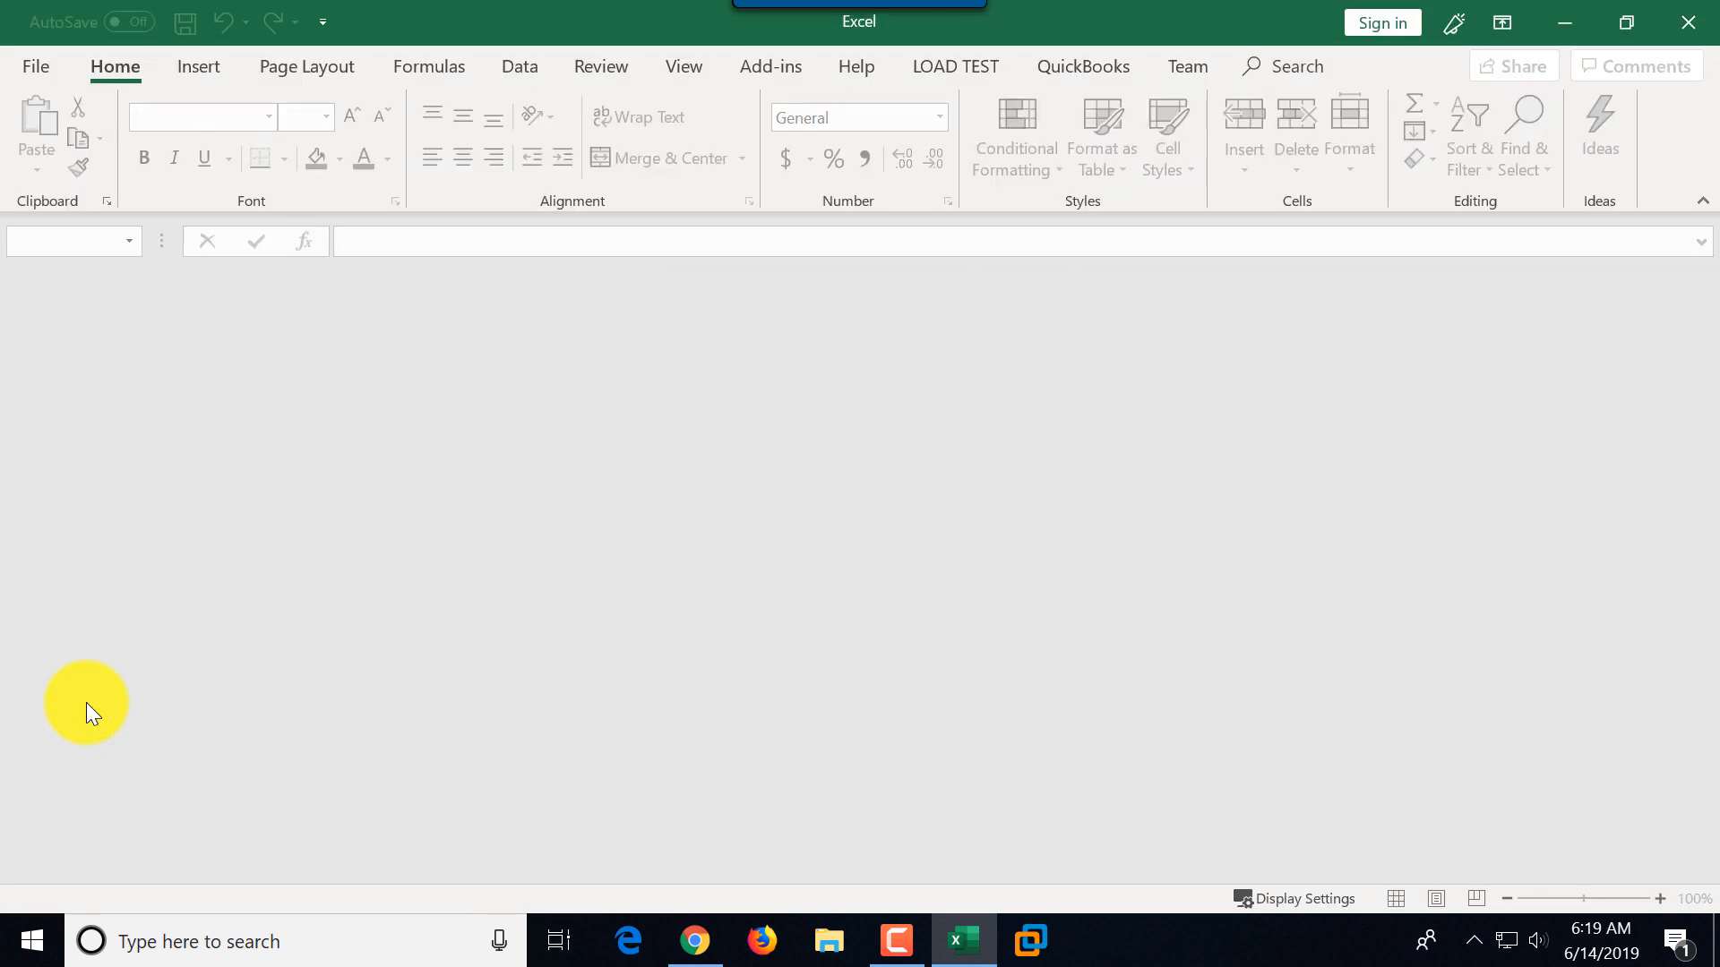
- Create a new blank workbook
click(33, 66)
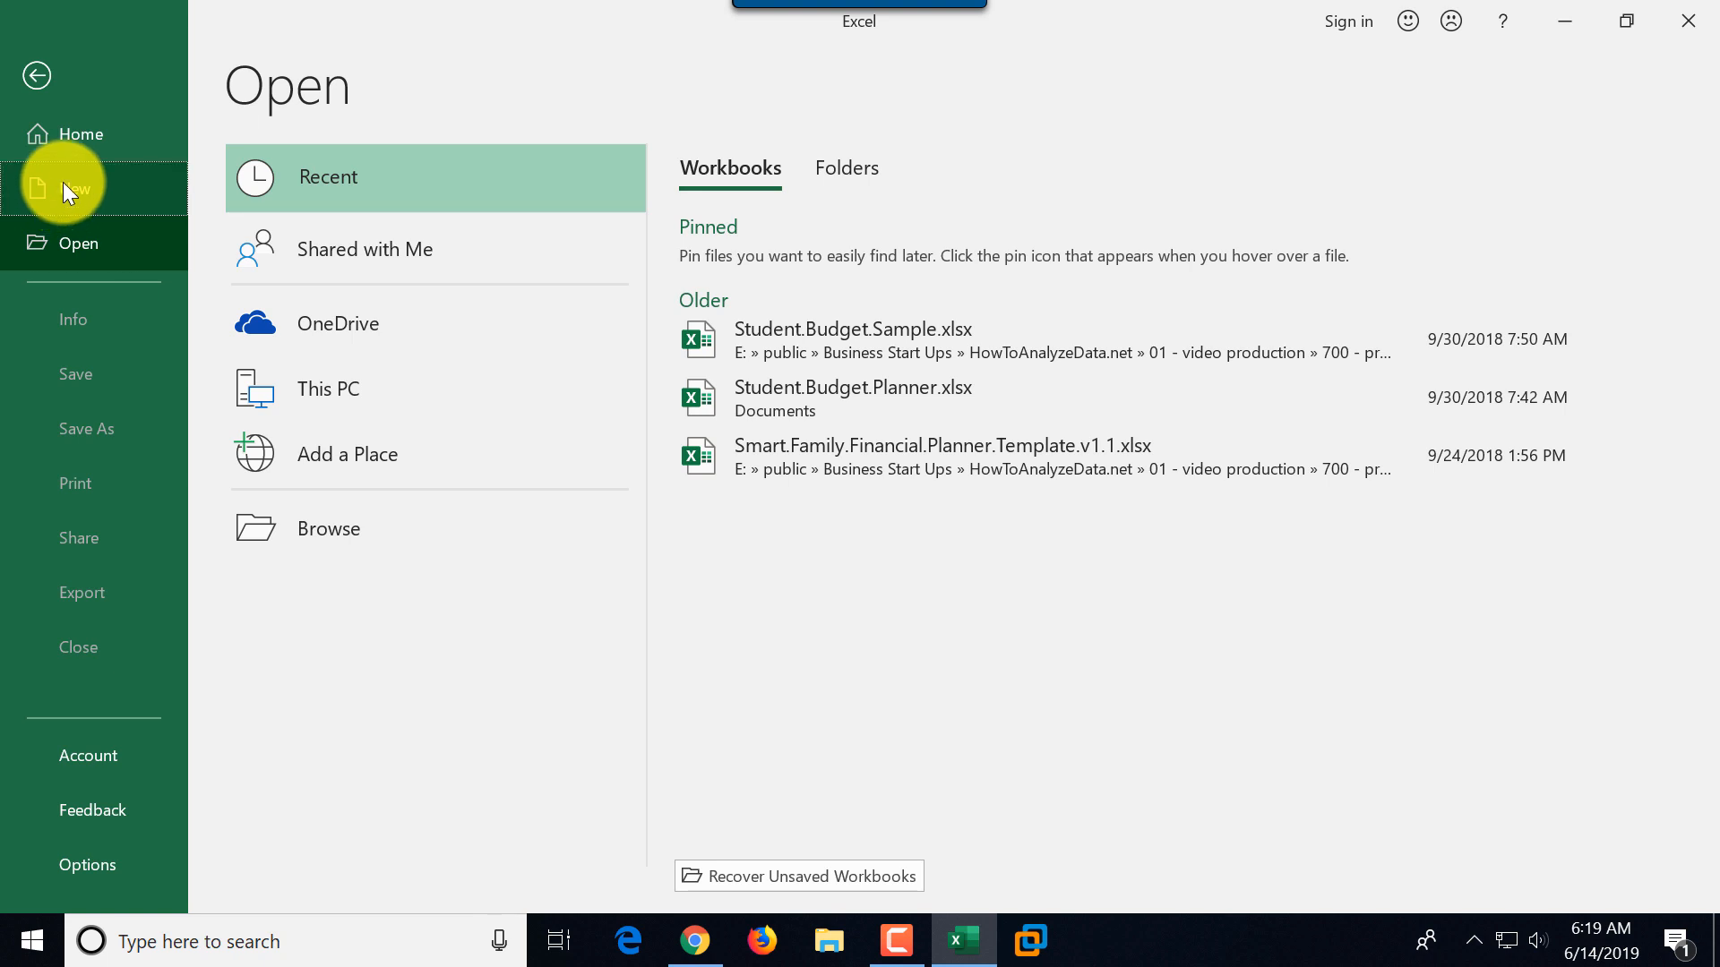
click(62, 190)
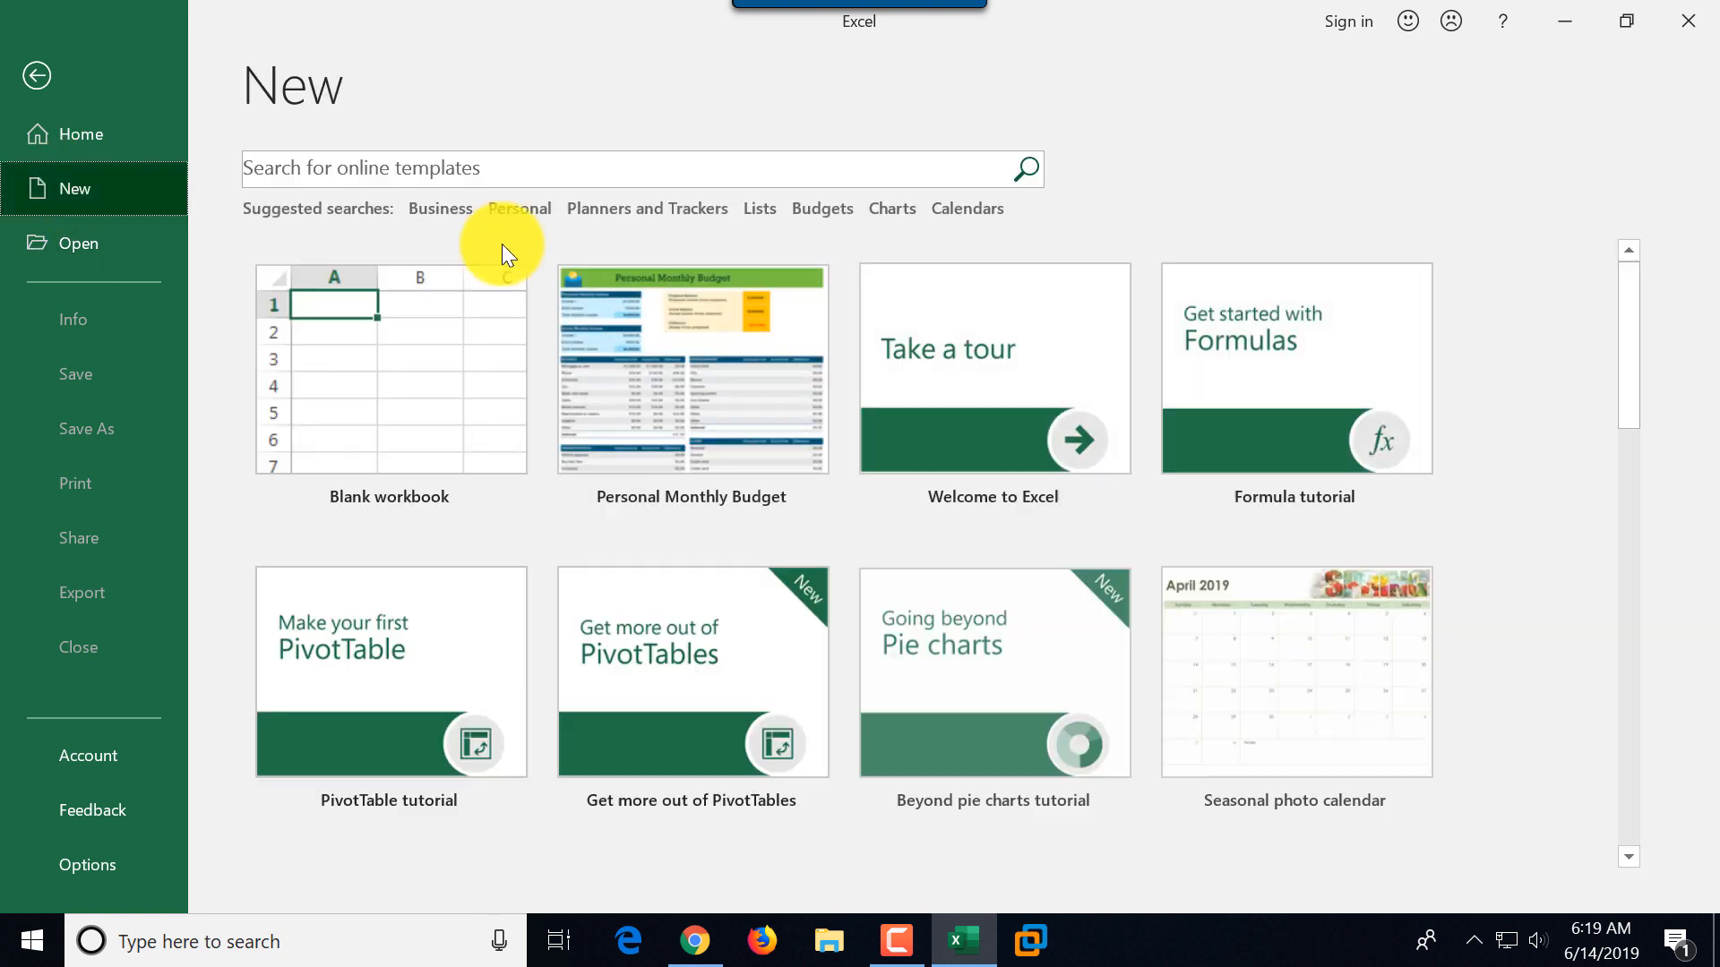
click(421, 396)
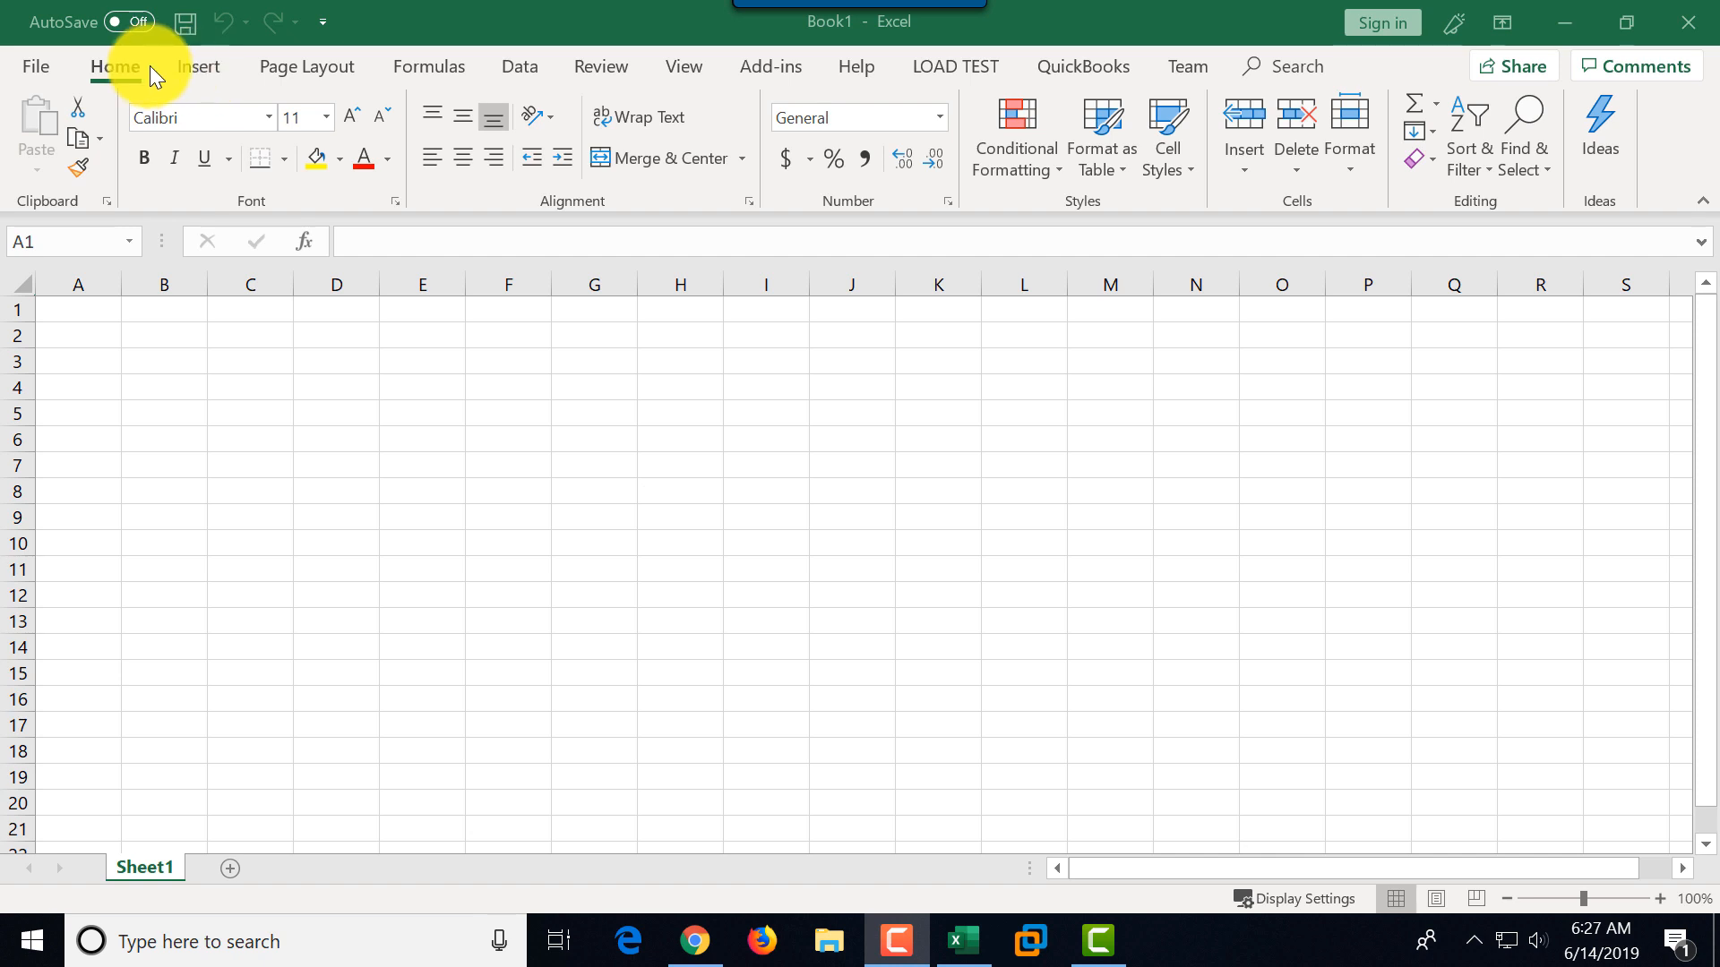
- Examine the ribbon's File, Insert, Page Layout, Formulas, Review, View and Home command sets
click(40, 69)
click(34, 77)
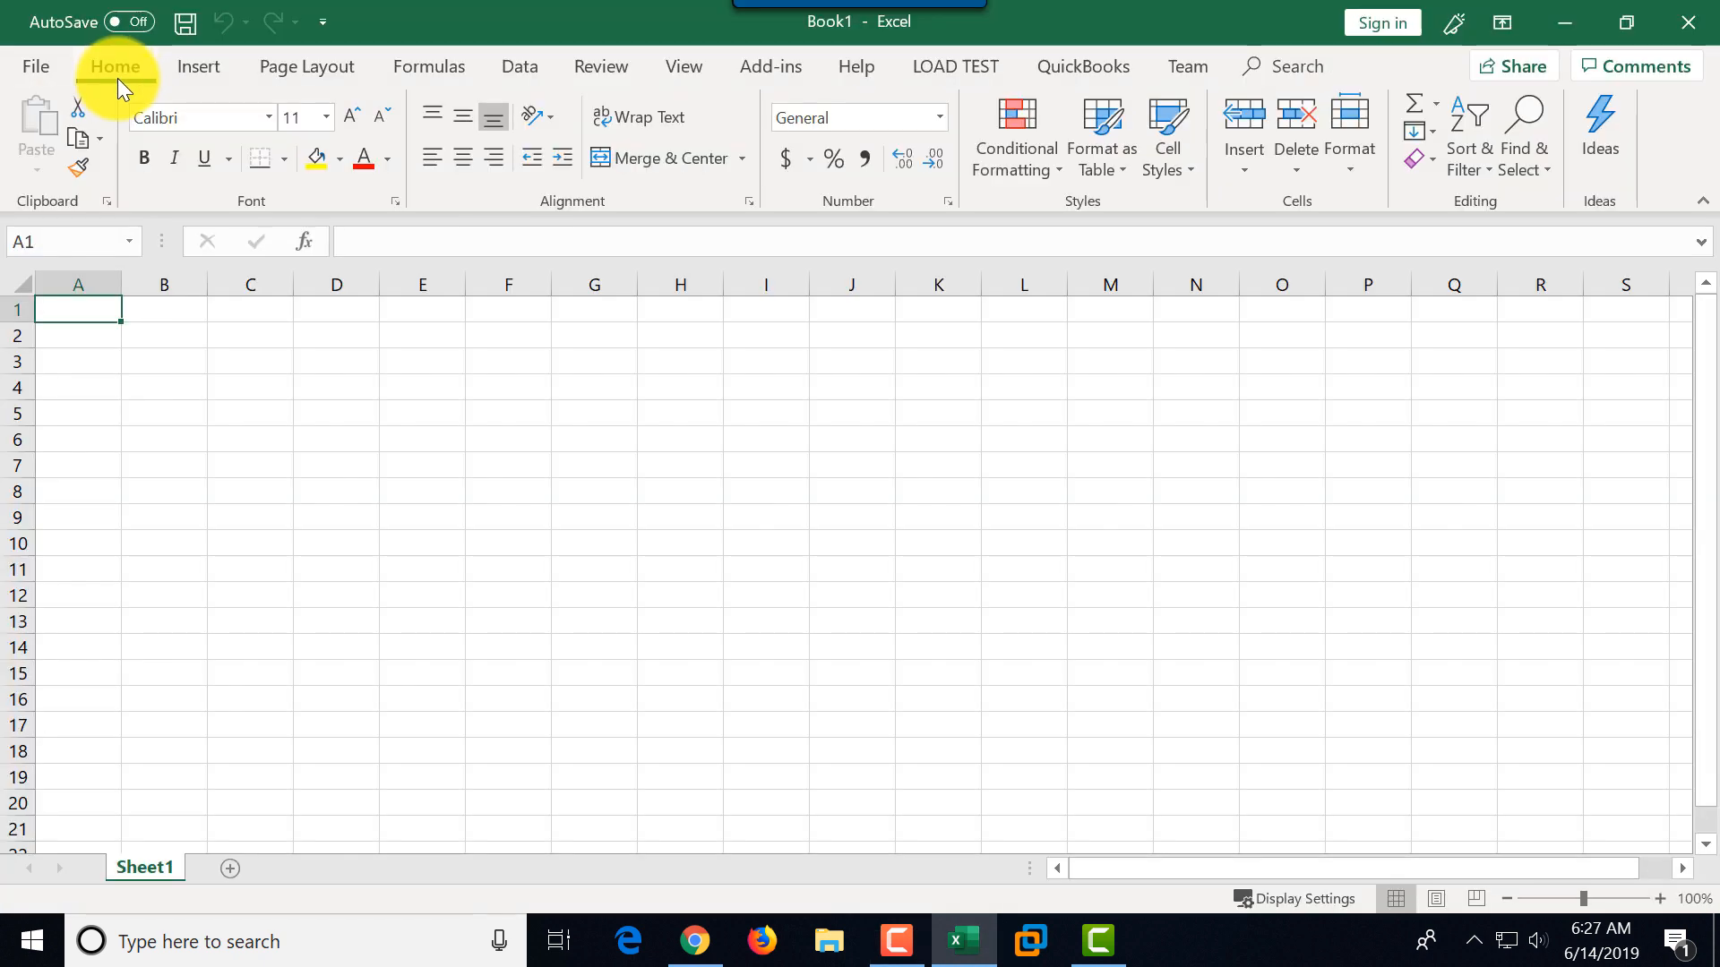
click(199, 68)
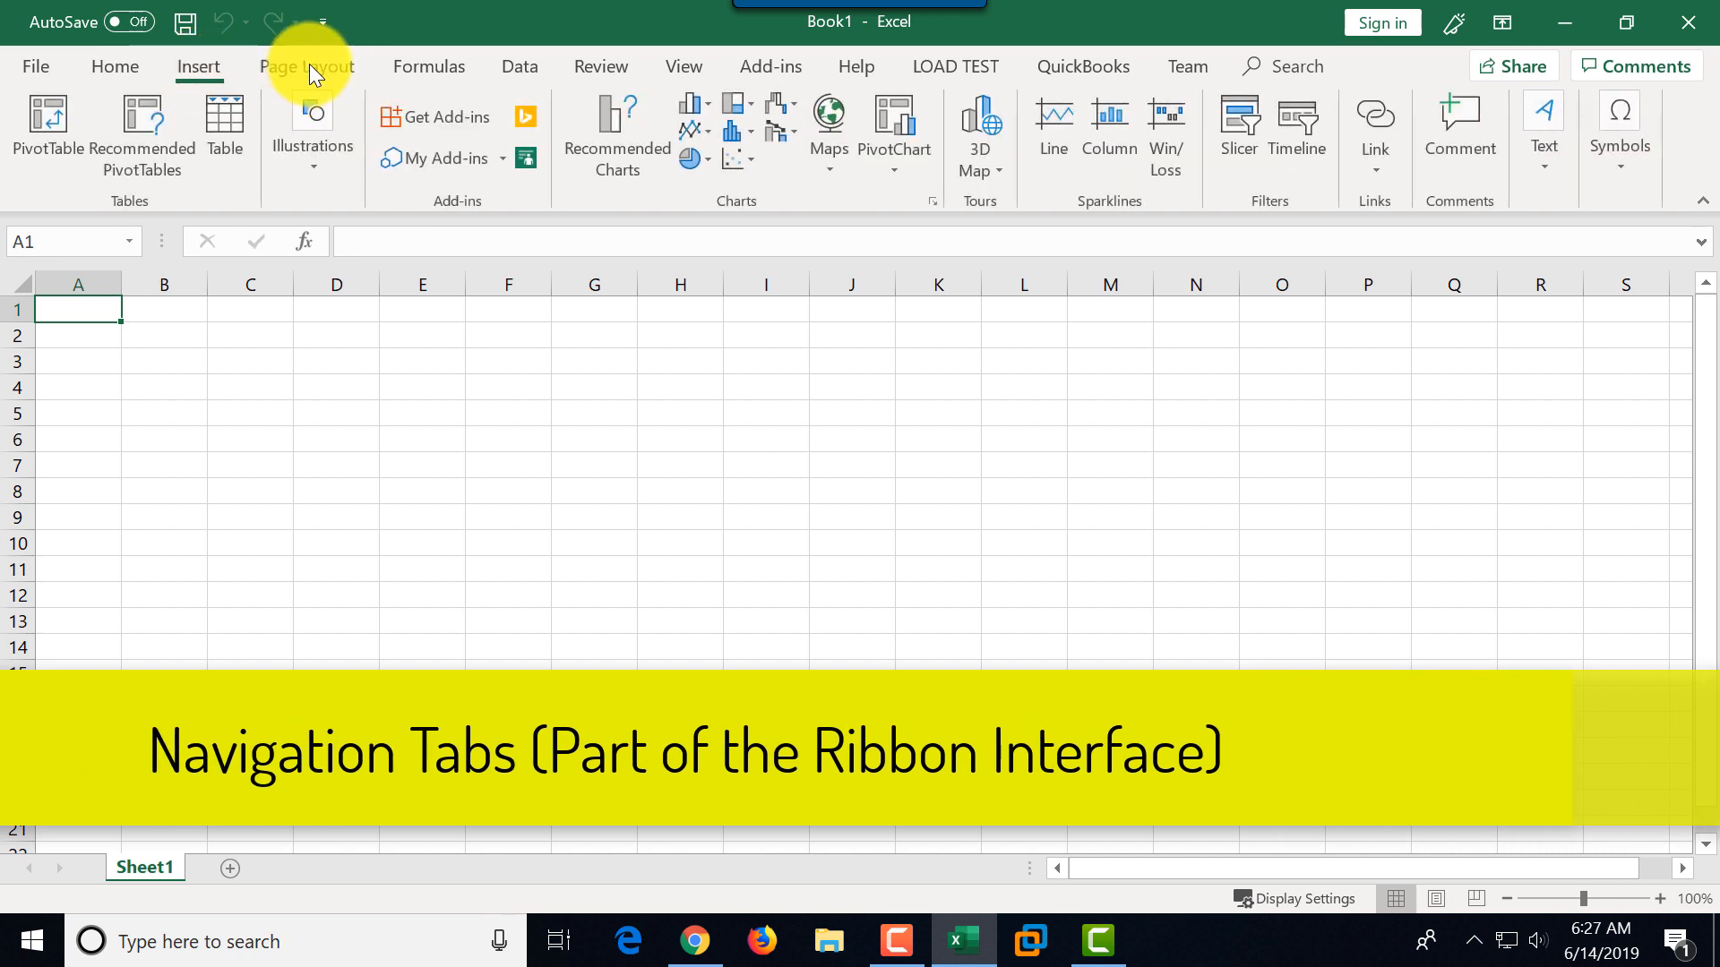
click(309, 65)
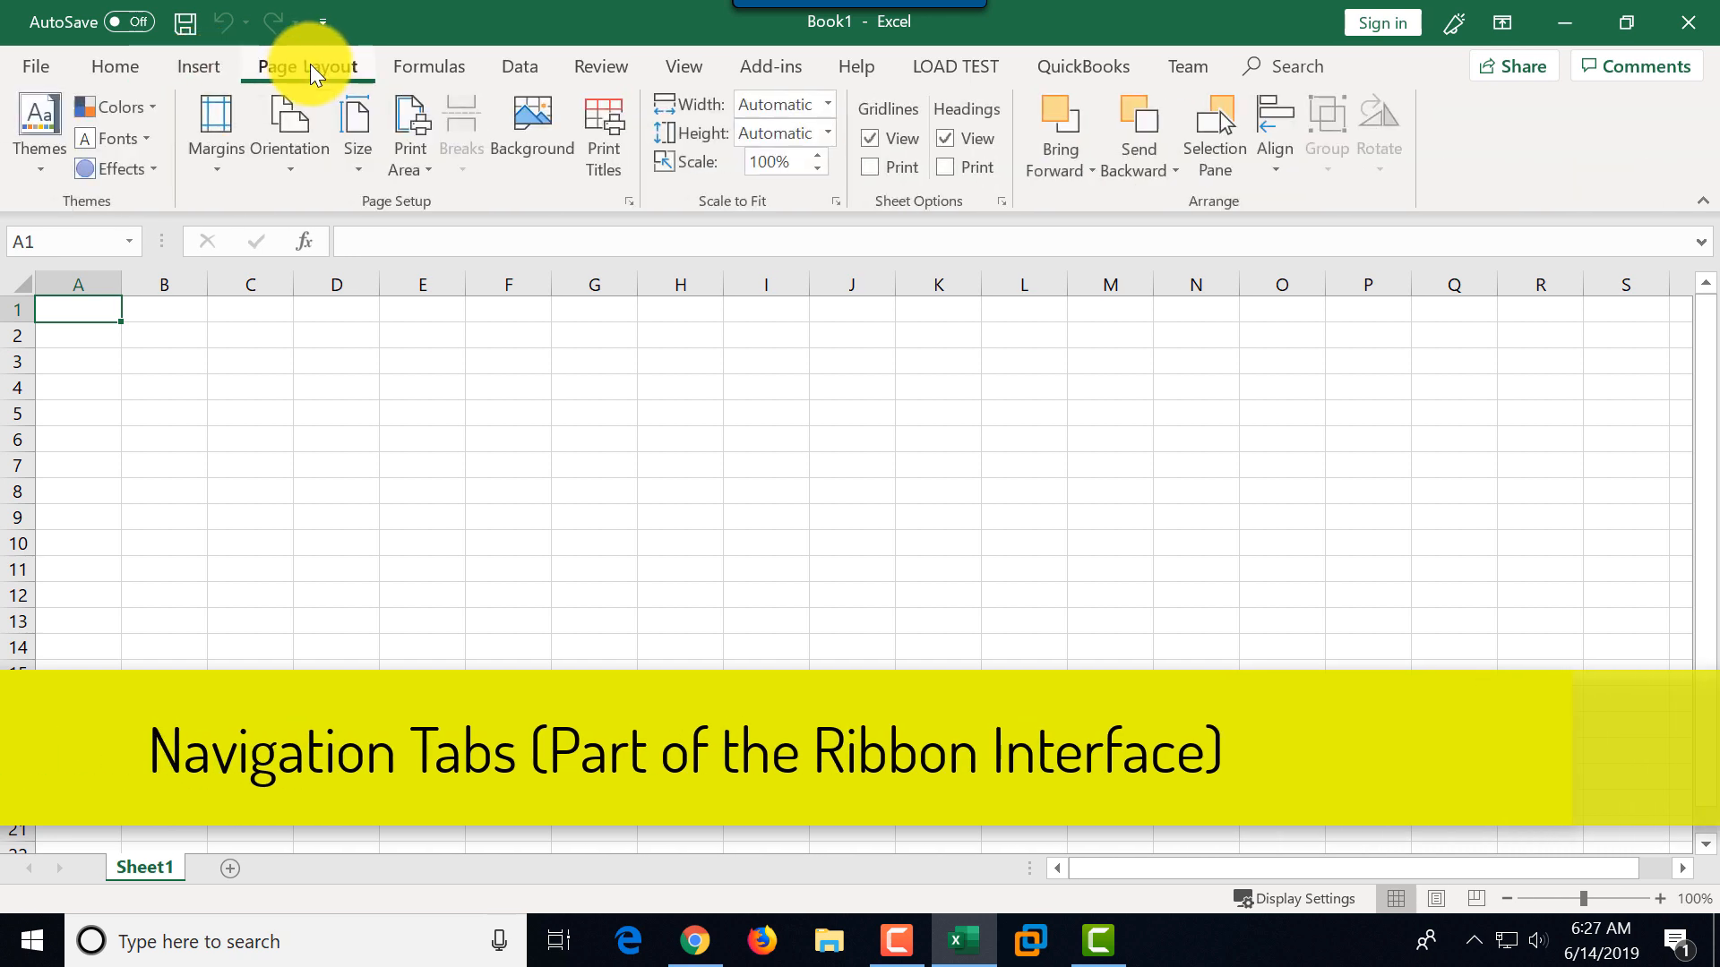
click(439, 68)
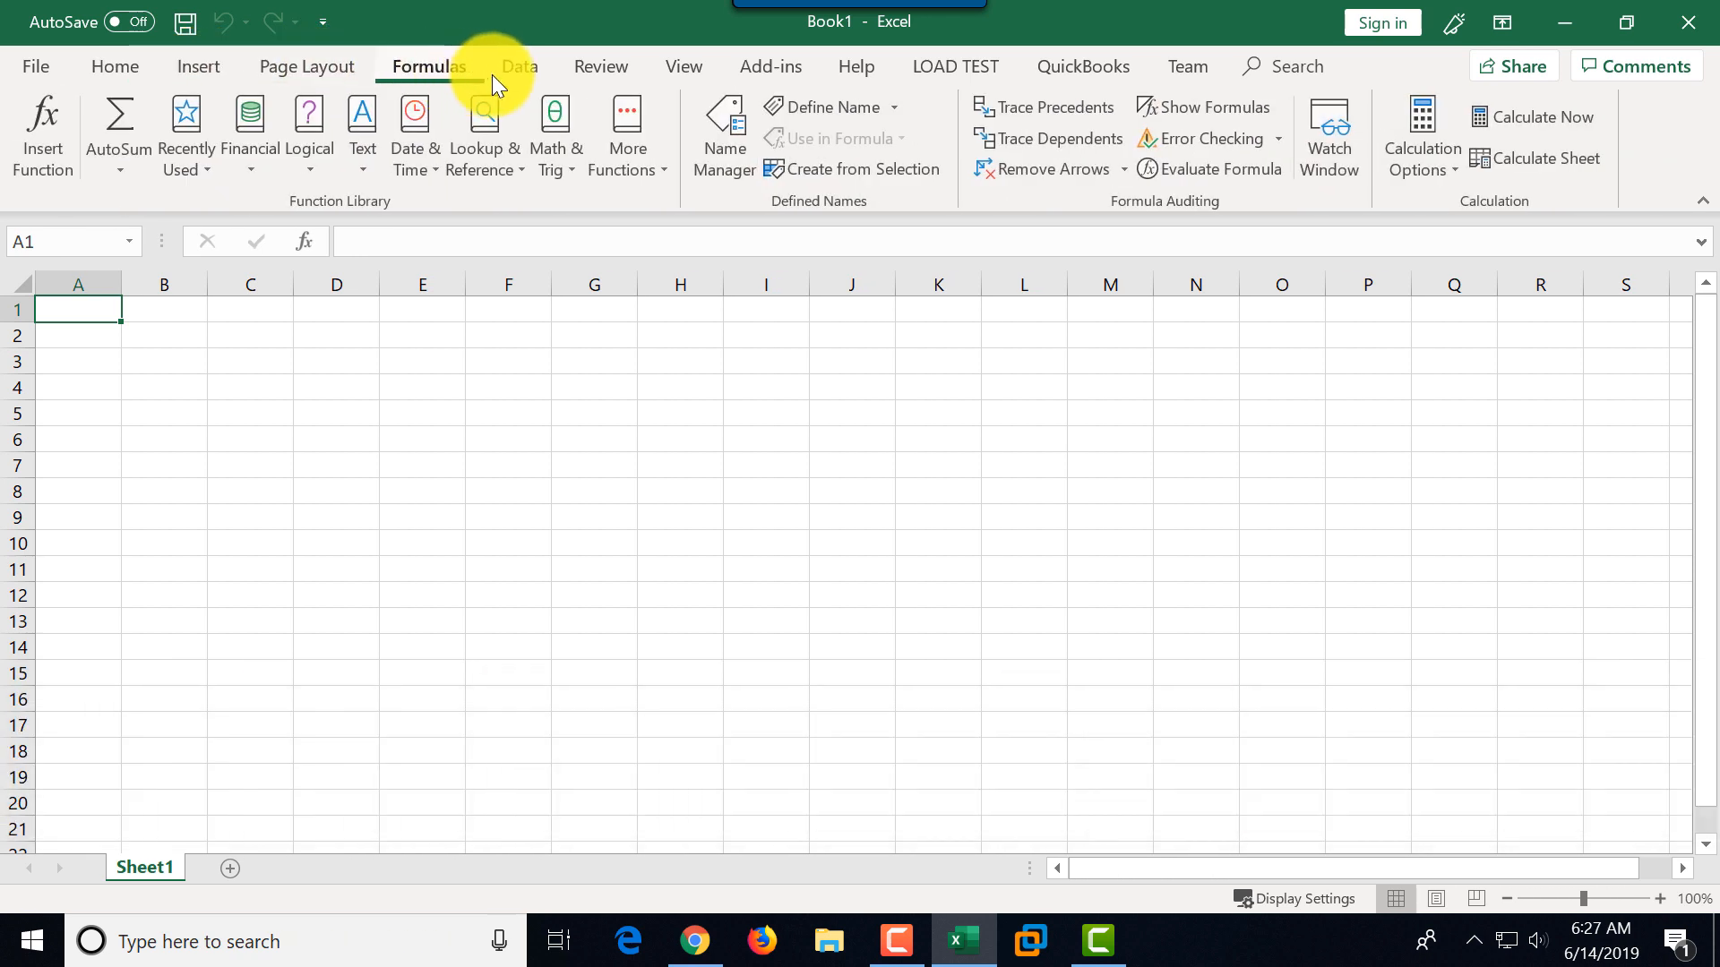
click(599, 66)
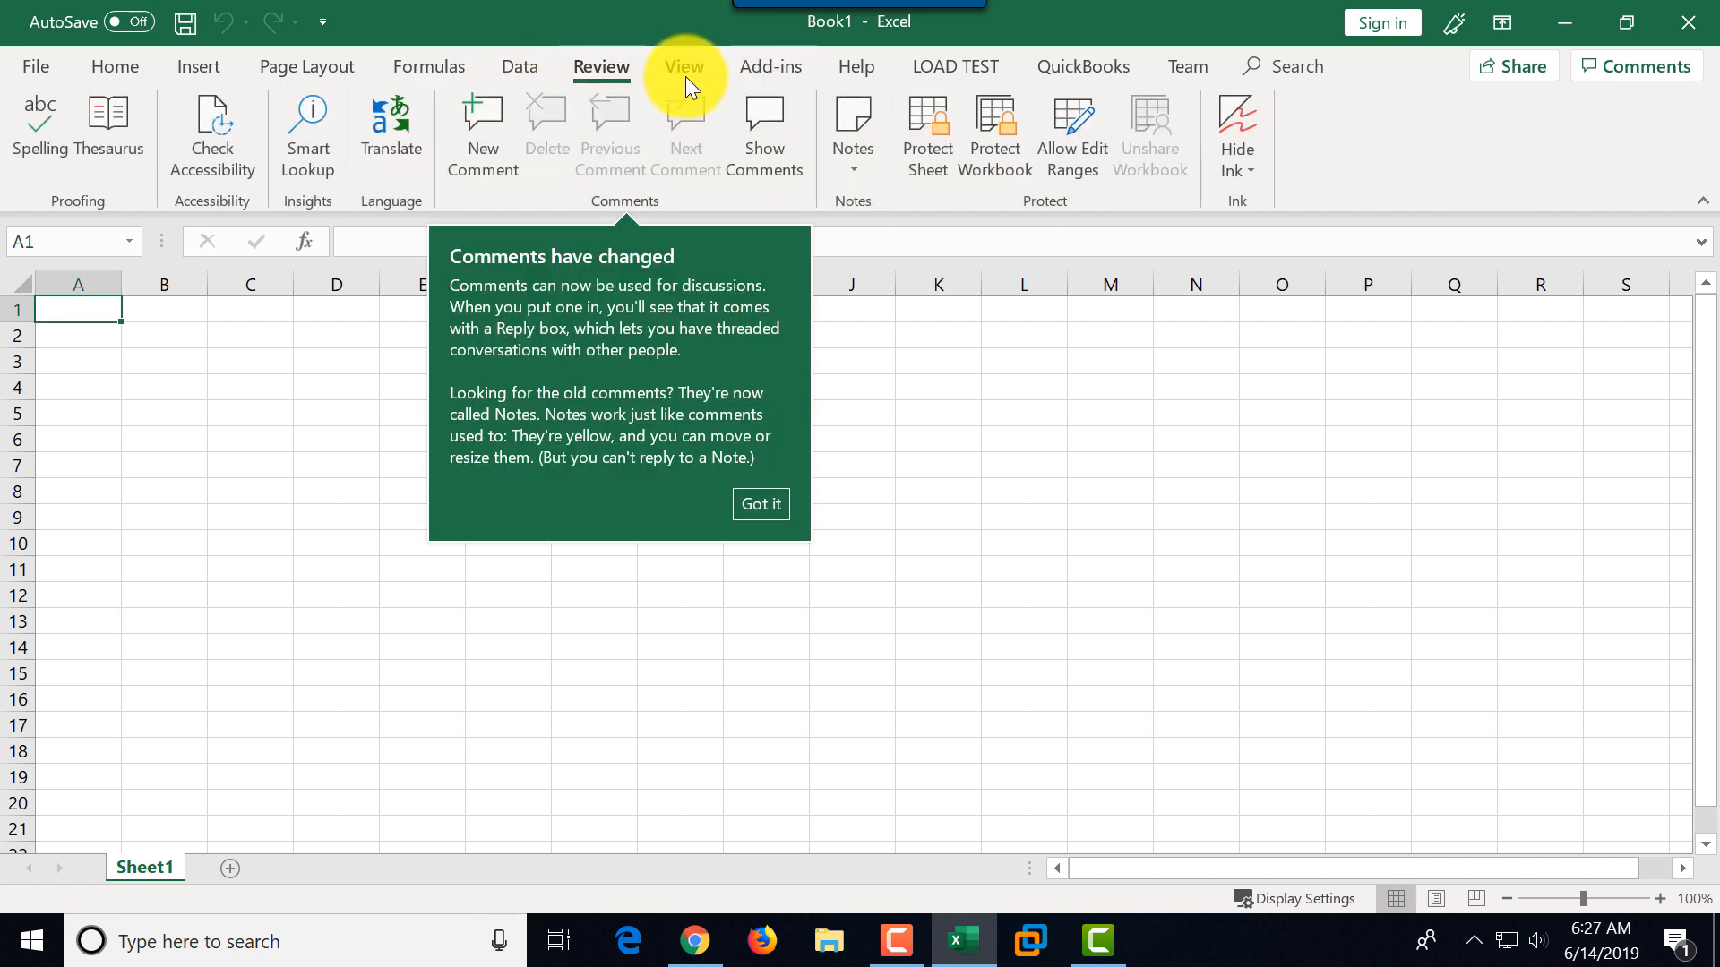
click(685, 72)
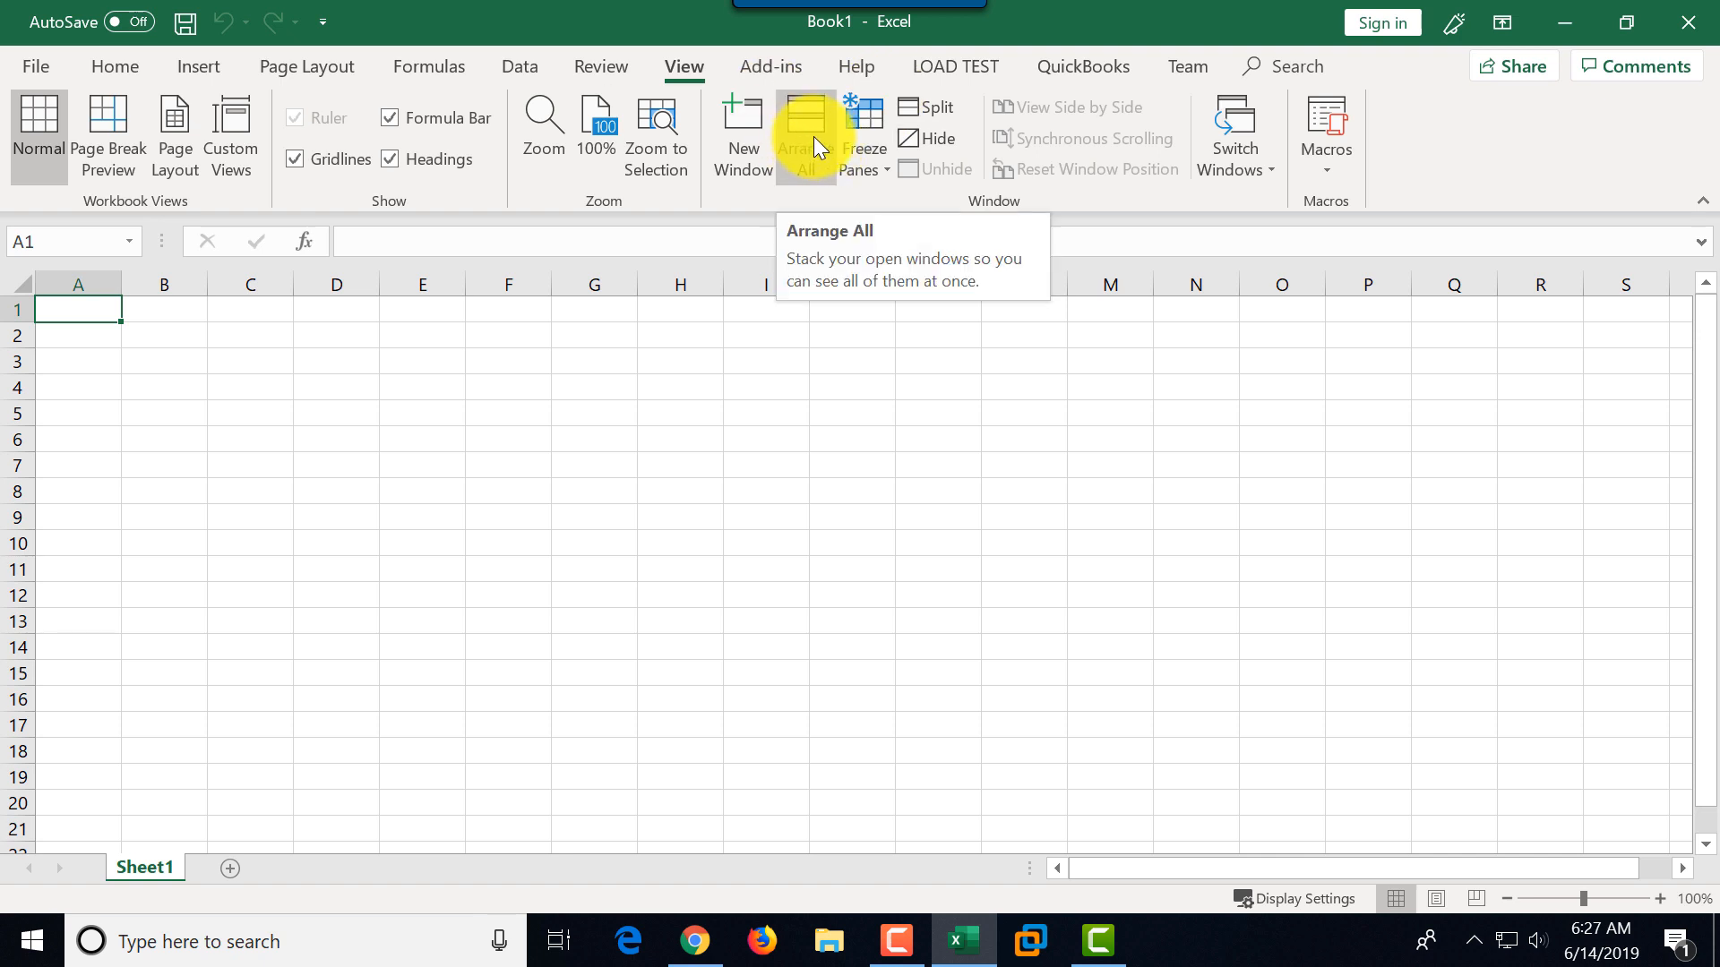
click(126, 67)
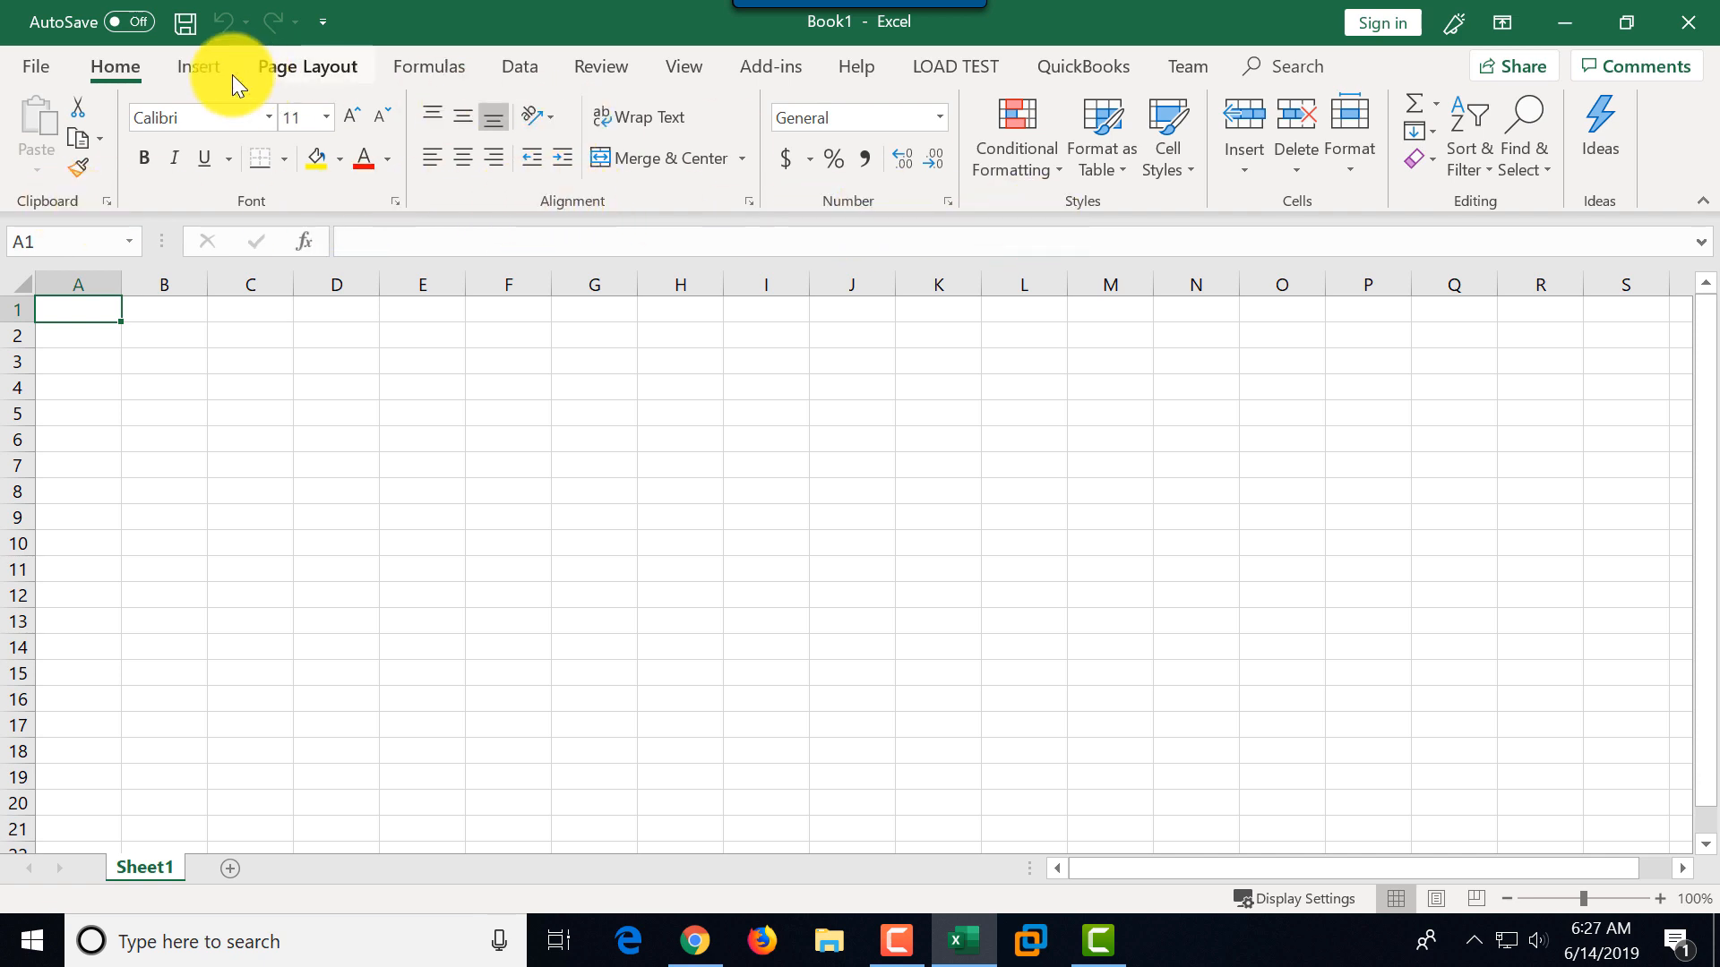
click(206, 66)
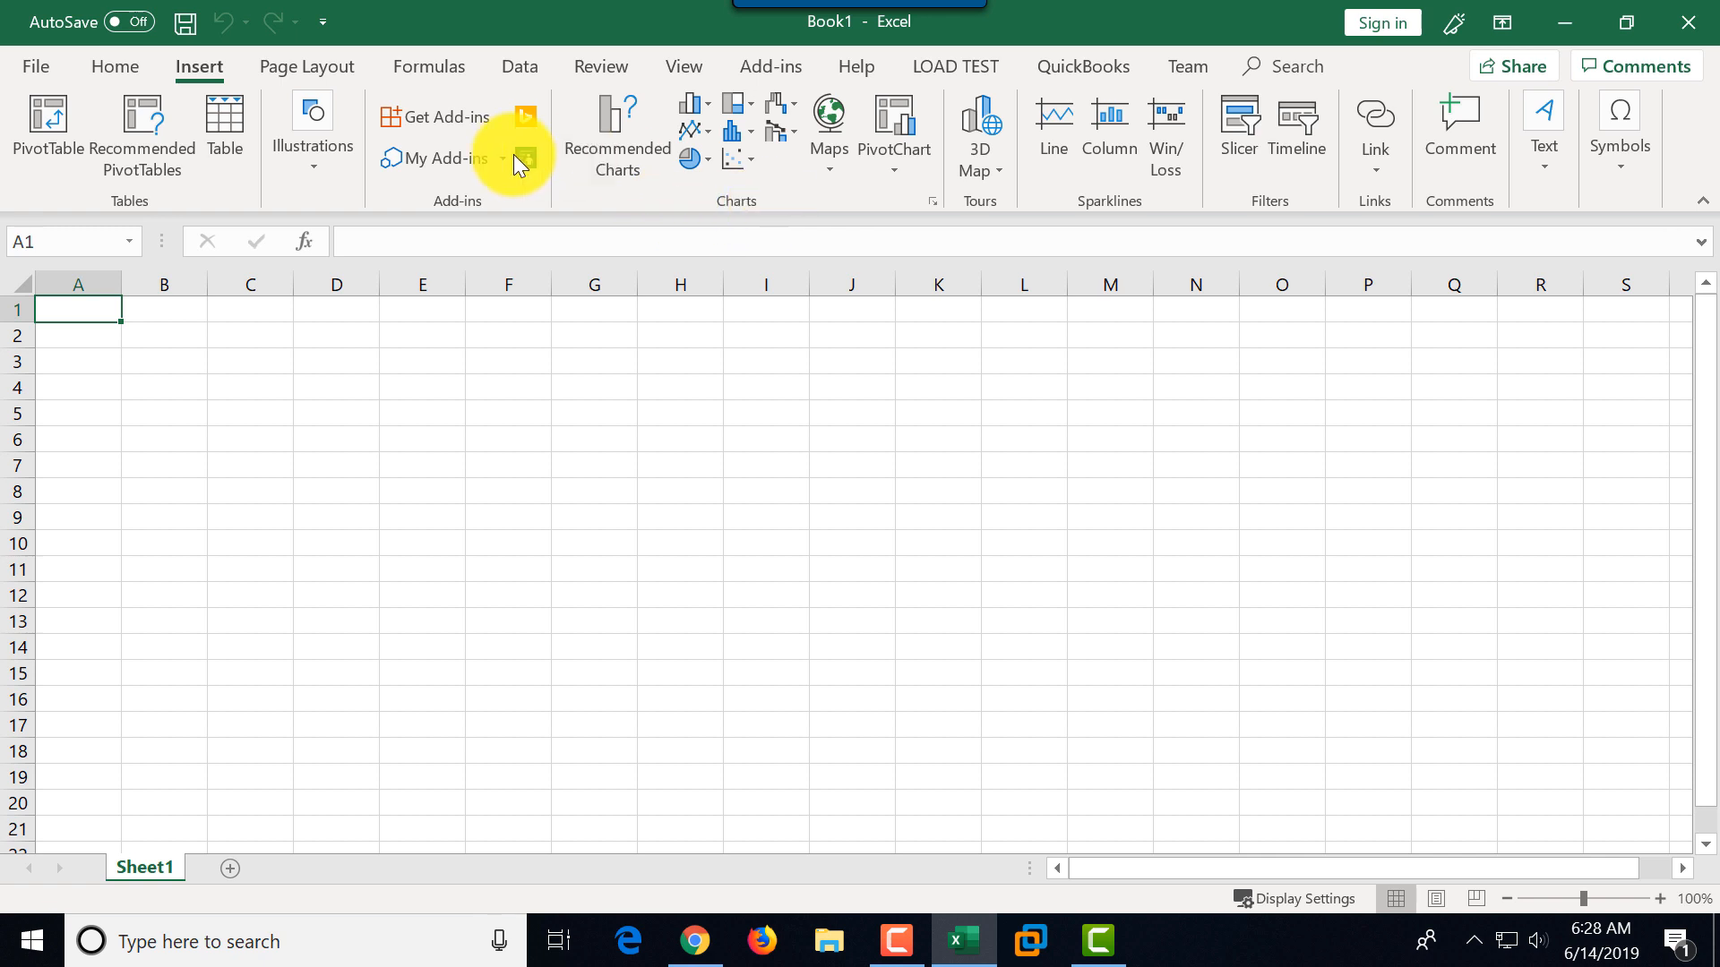
- View the detailed font settings in the Format Cells dialog and close it without changes
click(115, 65)
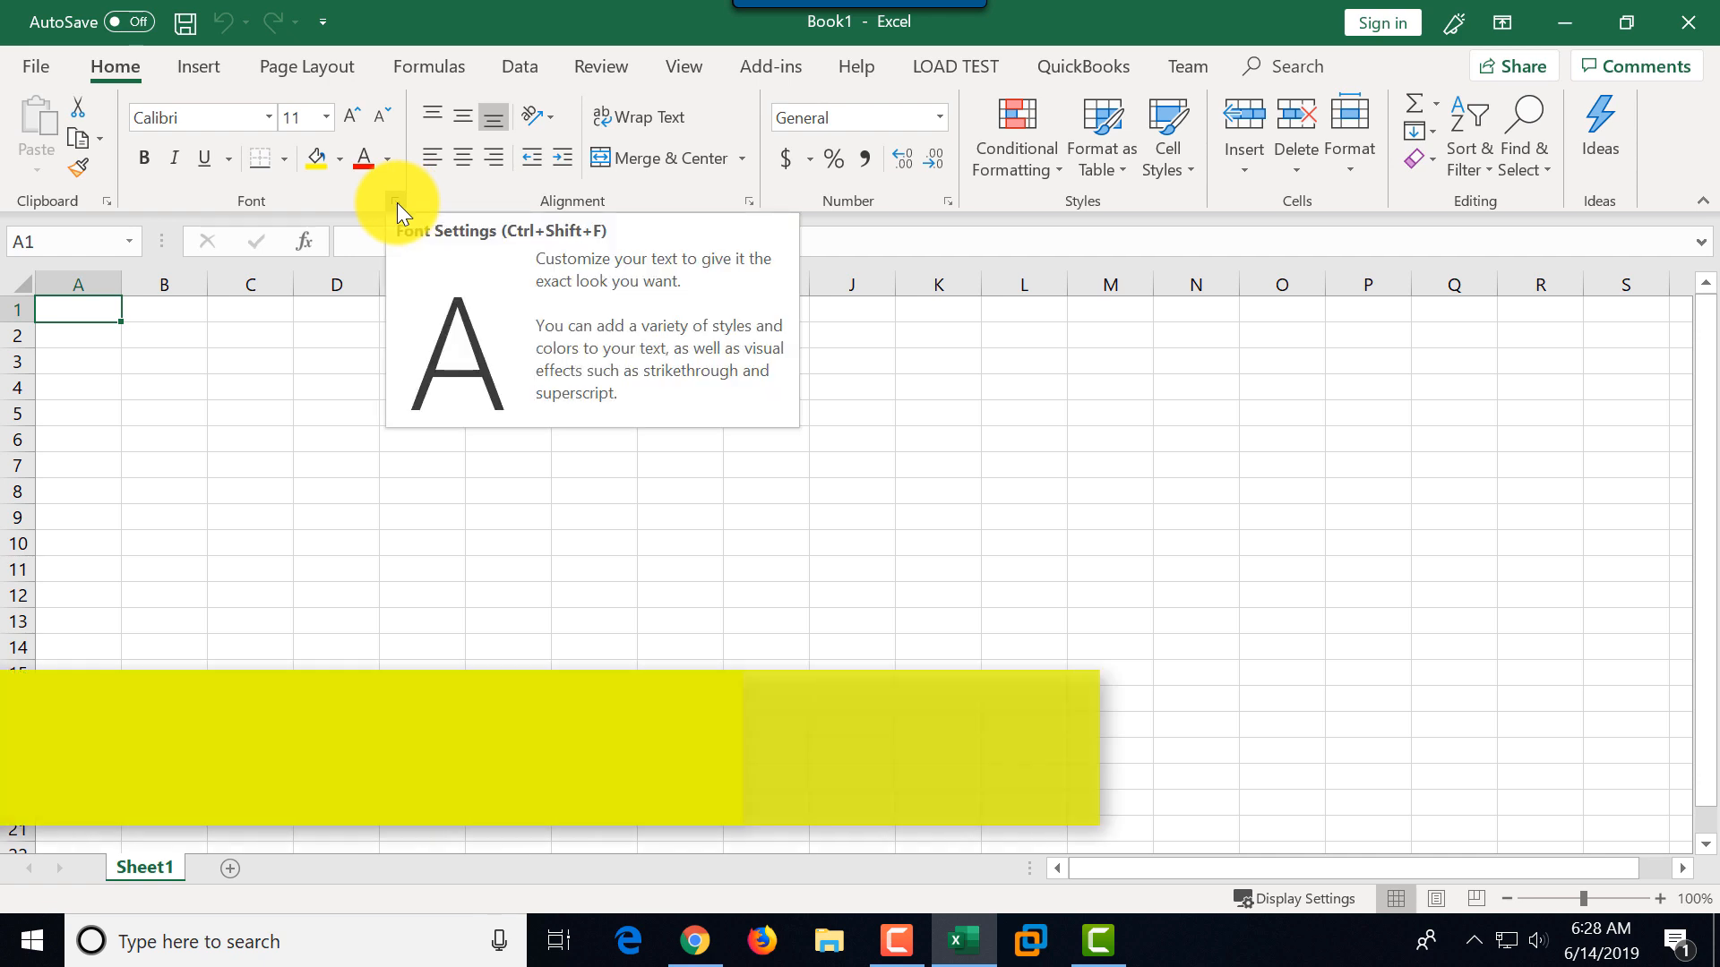
click(396, 202)
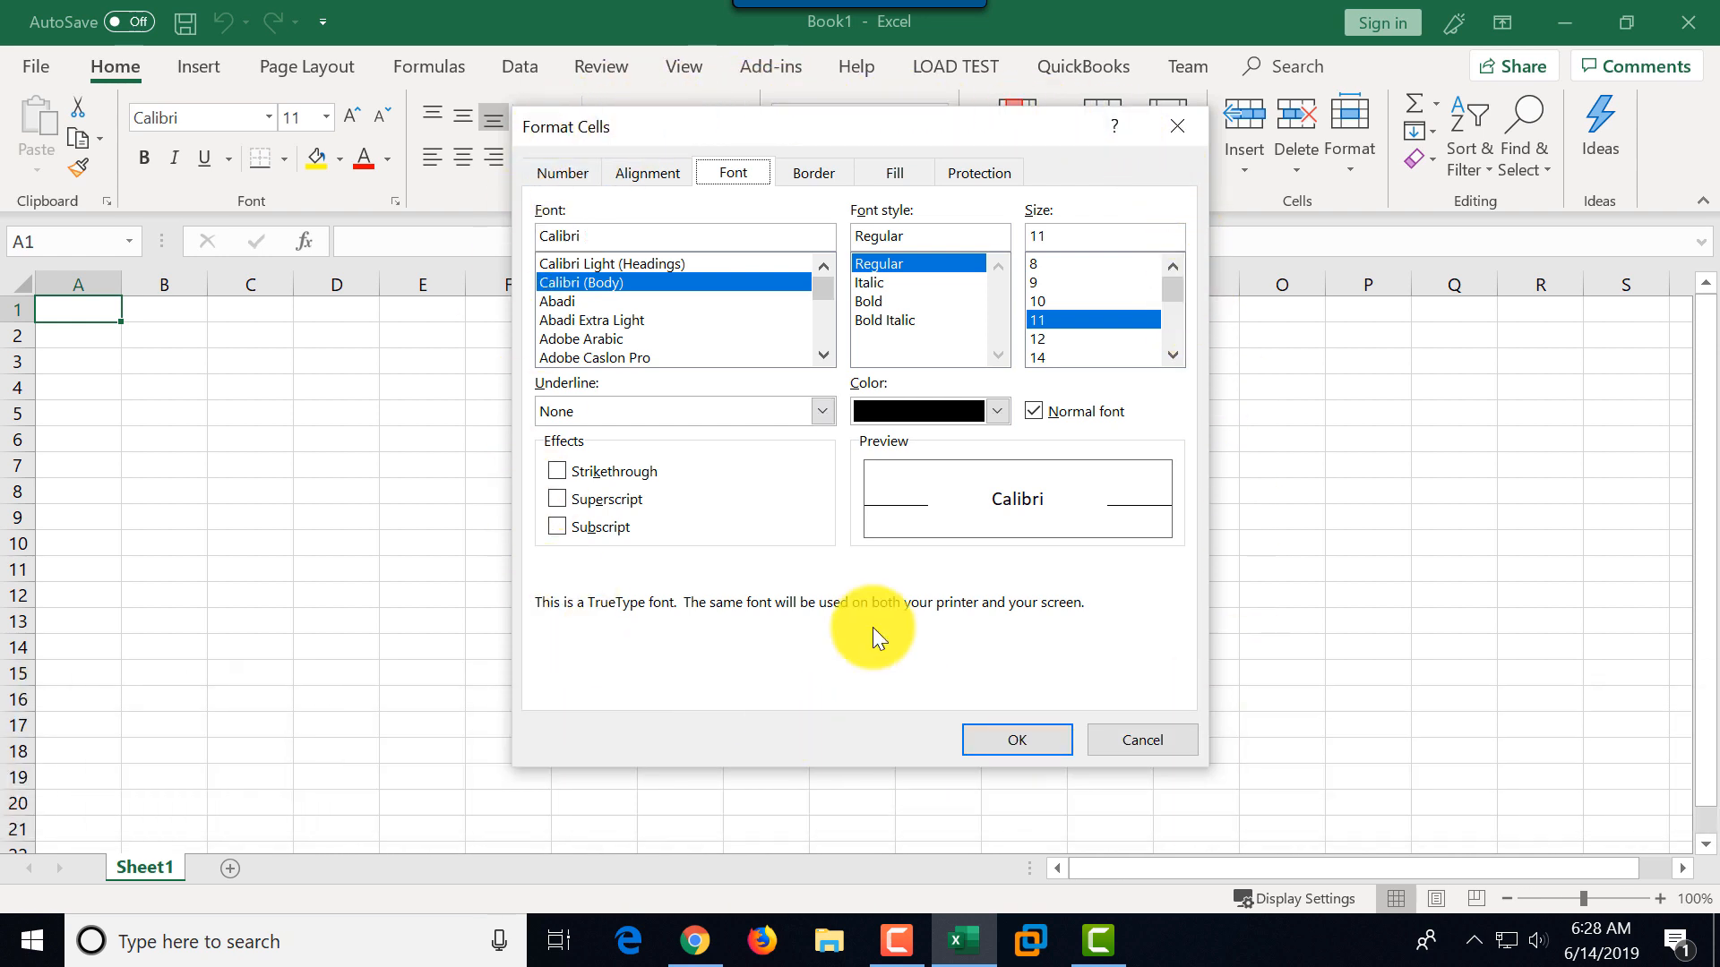
click(1163, 742)
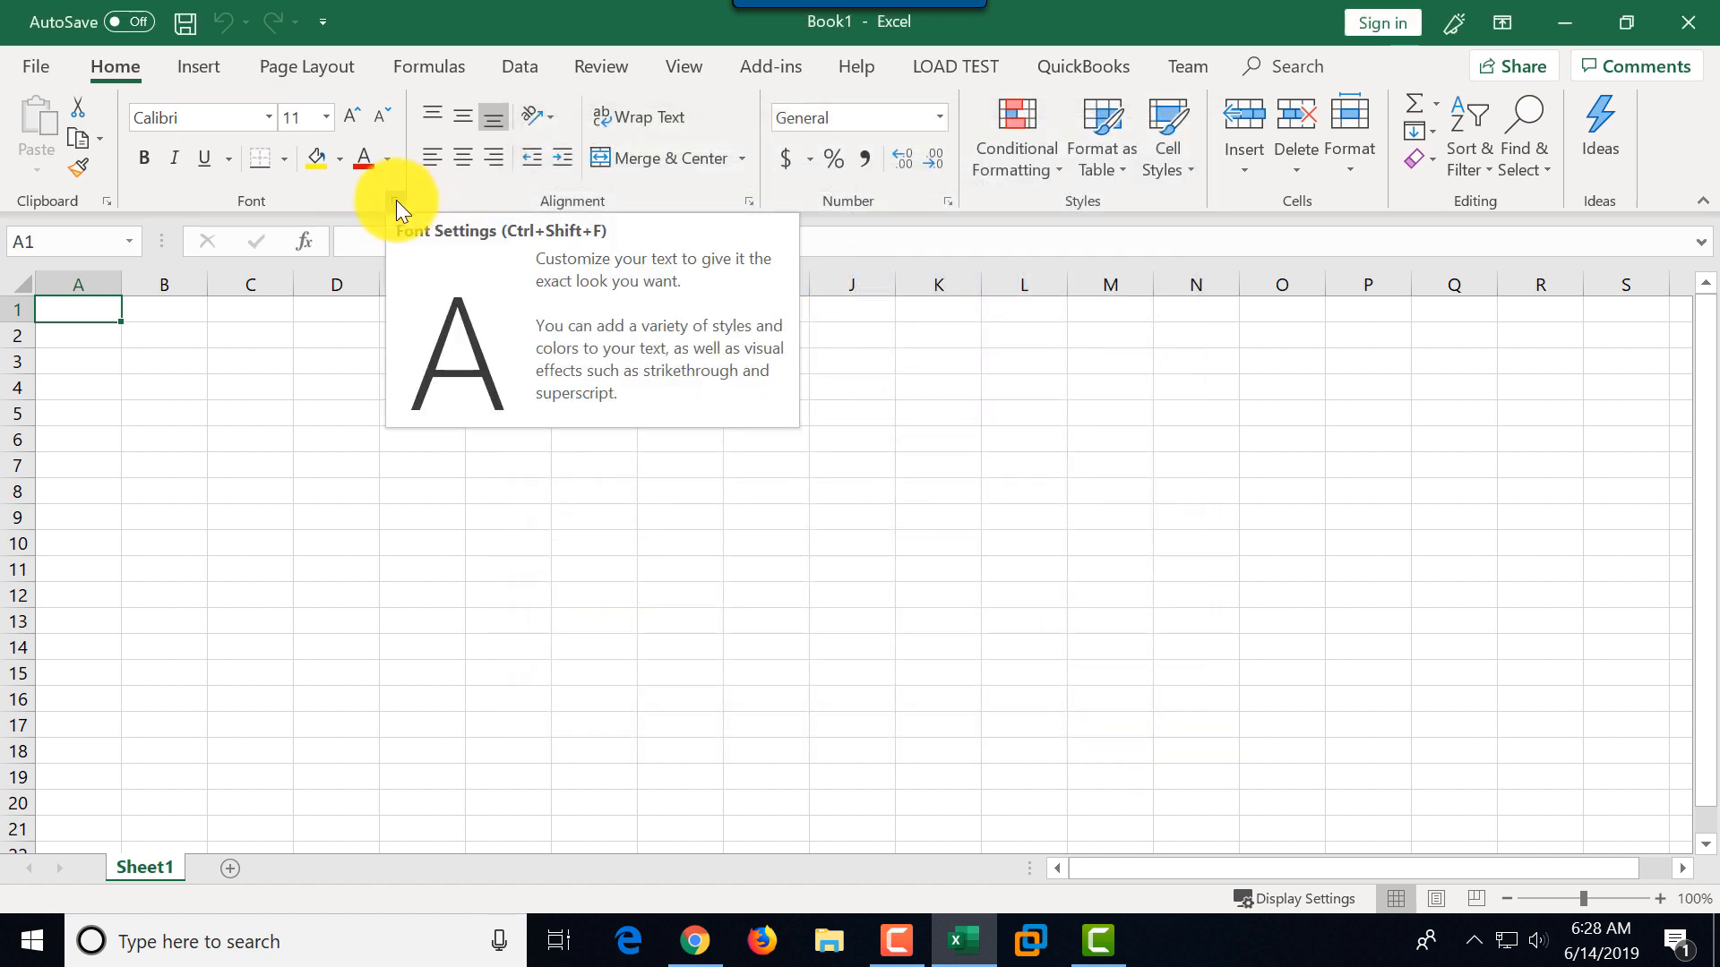
- View the detailed font settings and the workbook's Info page, then return to the worksheet without changing anything
click(396, 201)
click(1133, 744)
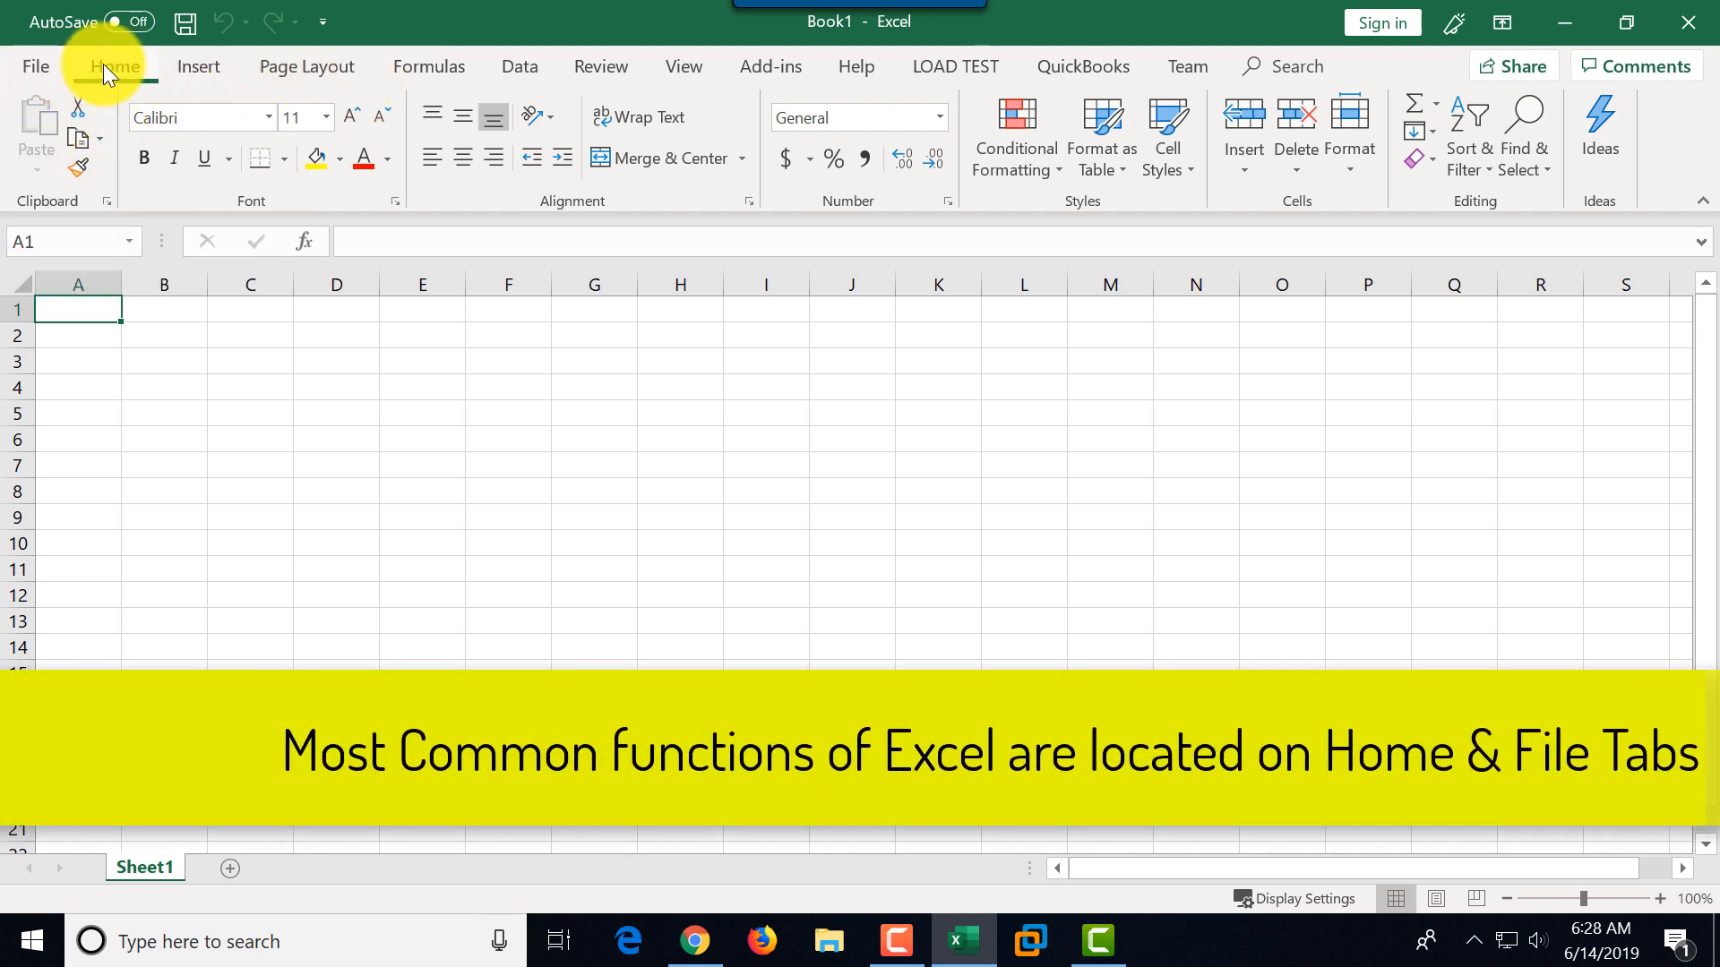
click(34, 68)
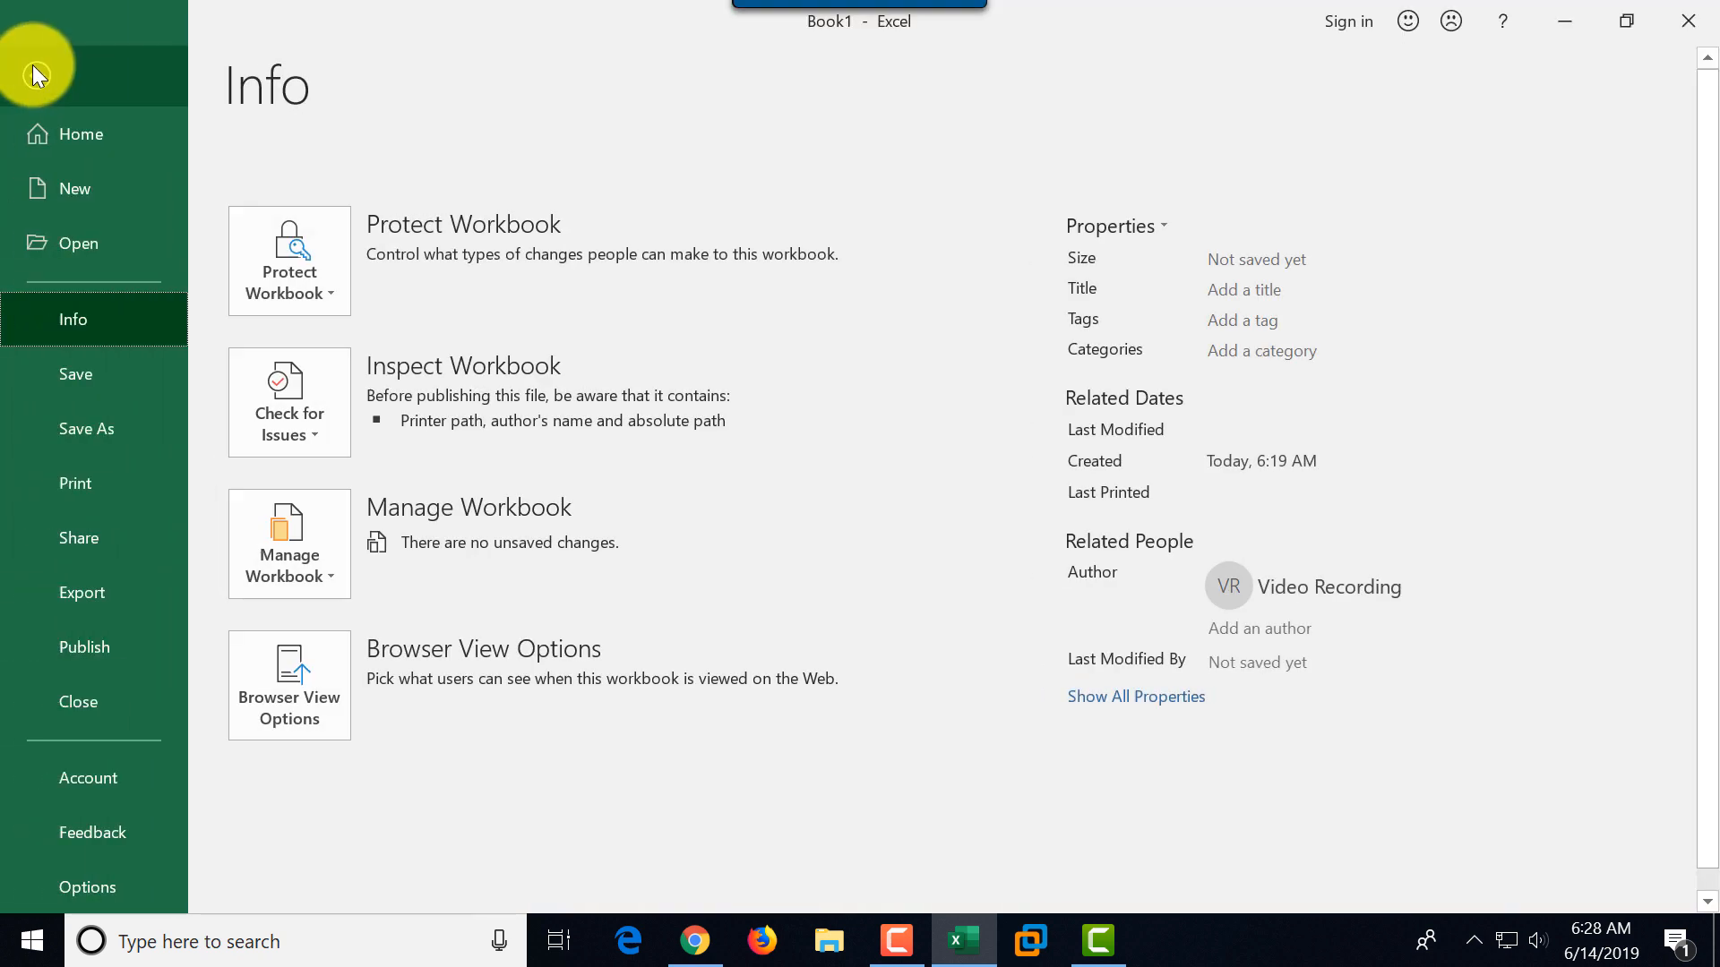
click(40, 78)
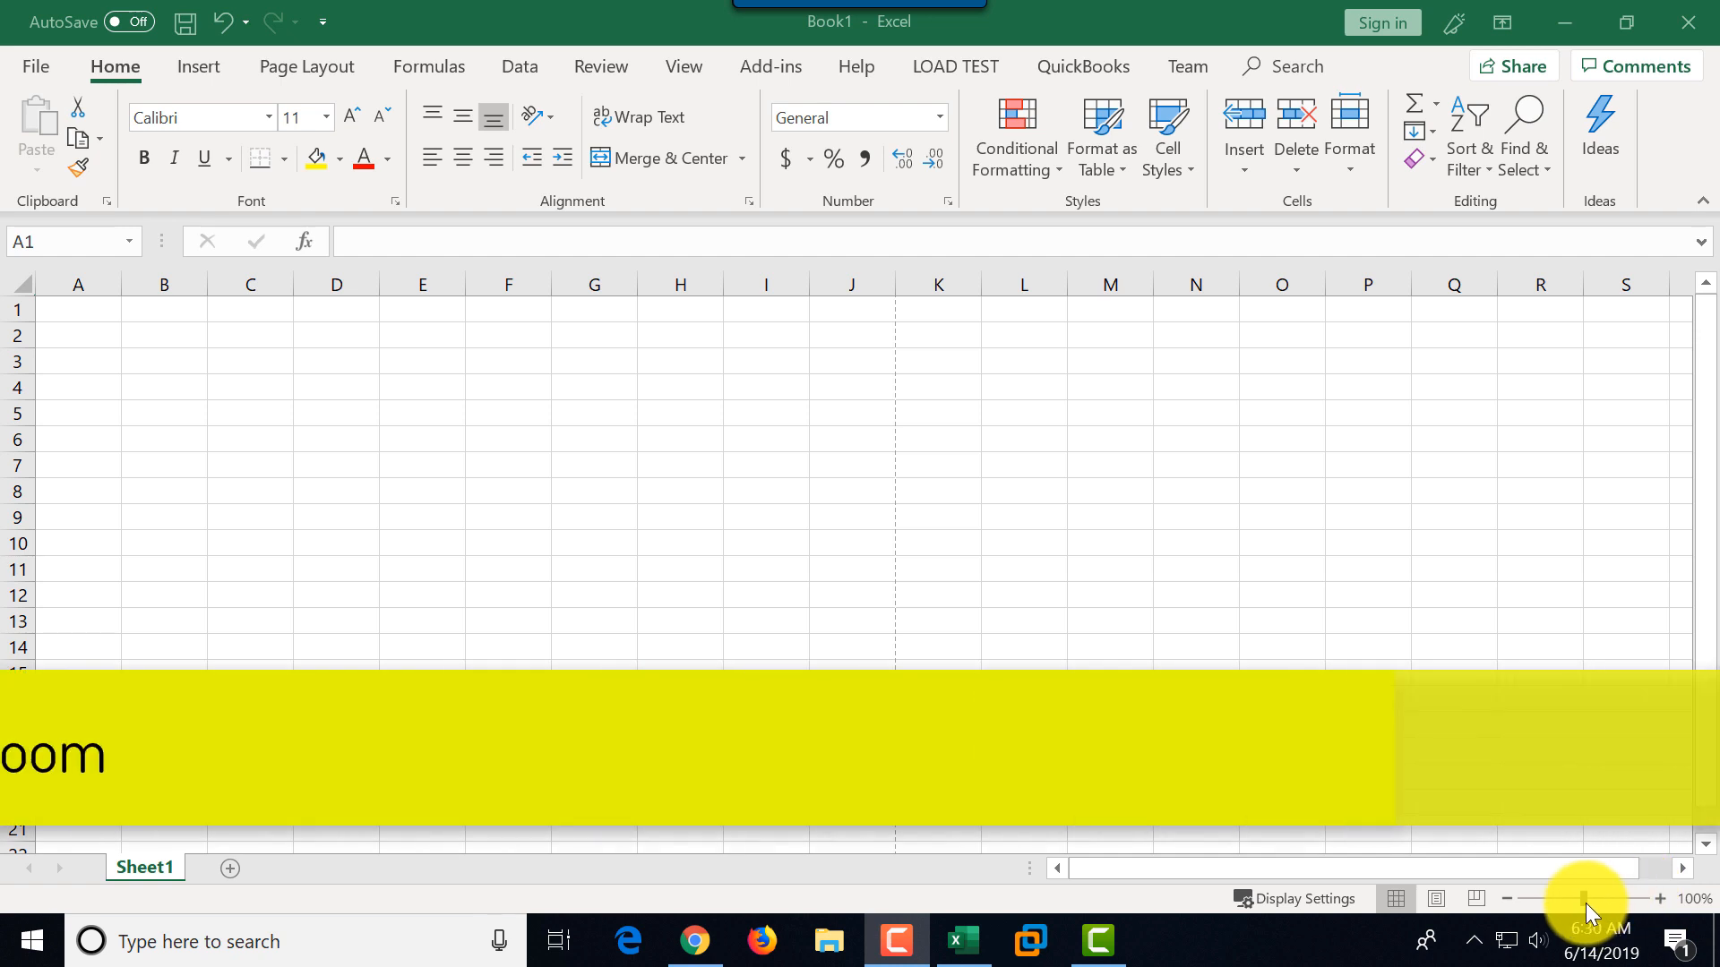
- Magnify the worksheet to 220% and back to 100%, then zoom in one increment to 110% and back out
click(1586, 902)
click(1609, 899)
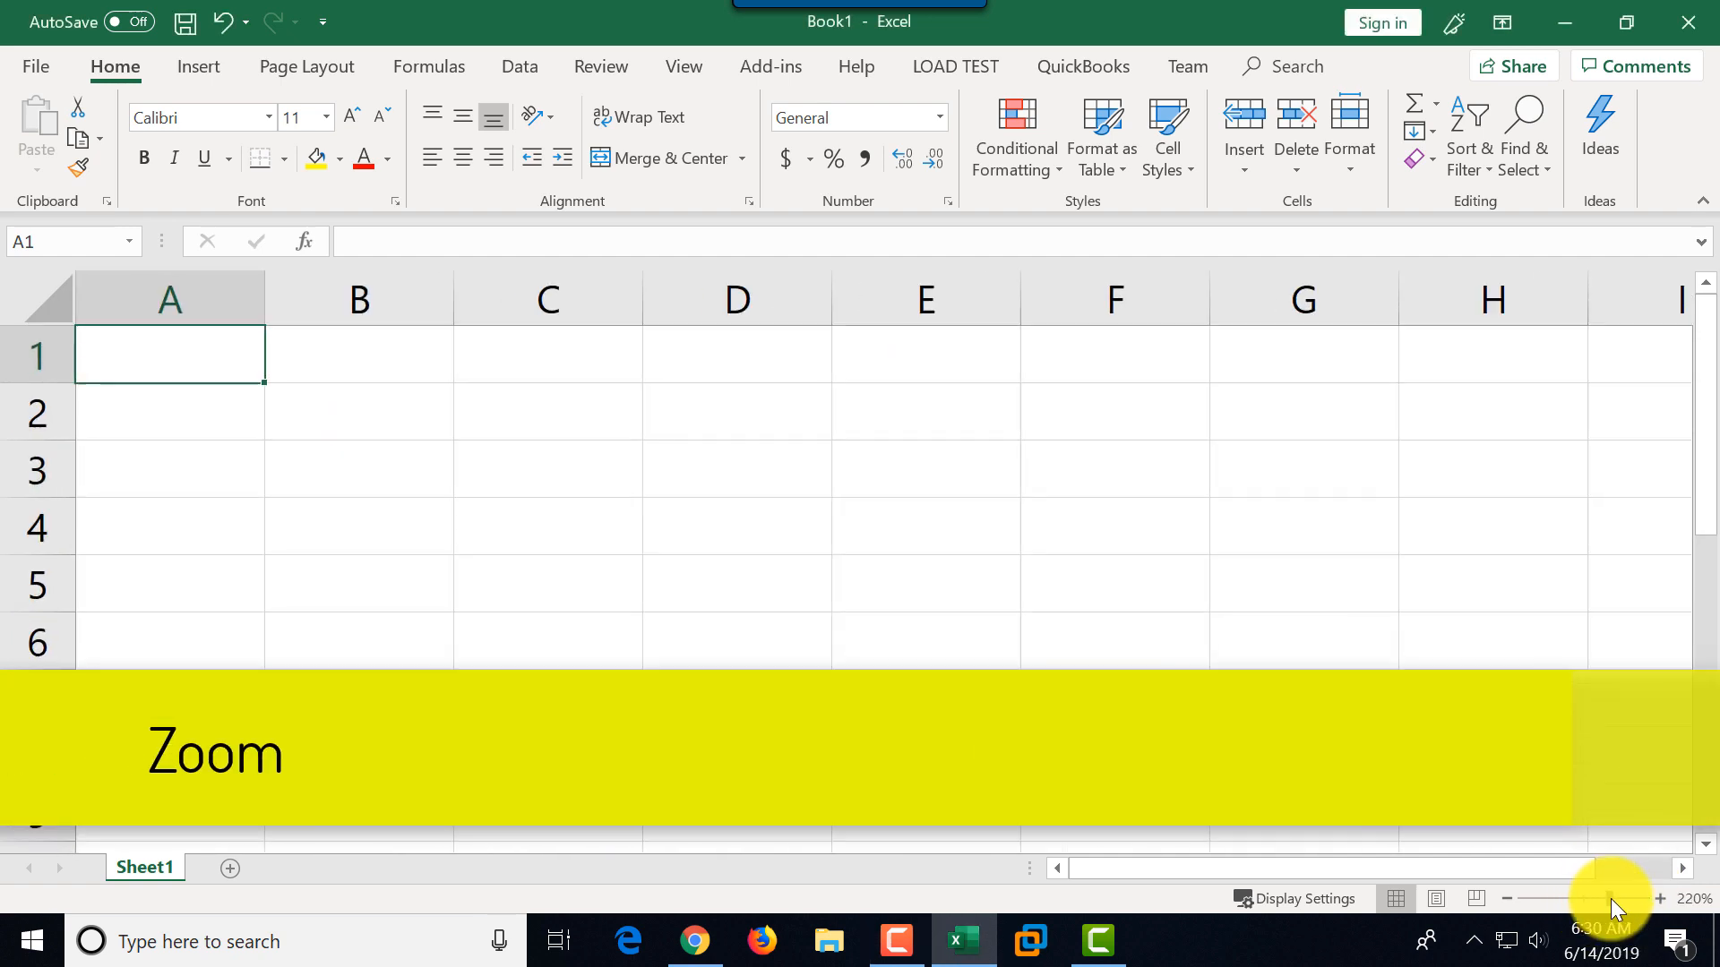
mouse_move(1595, 898)
mouse_down()
mouse_move(1542, 901)
mouse_move(1584, 900)
mouse_up()
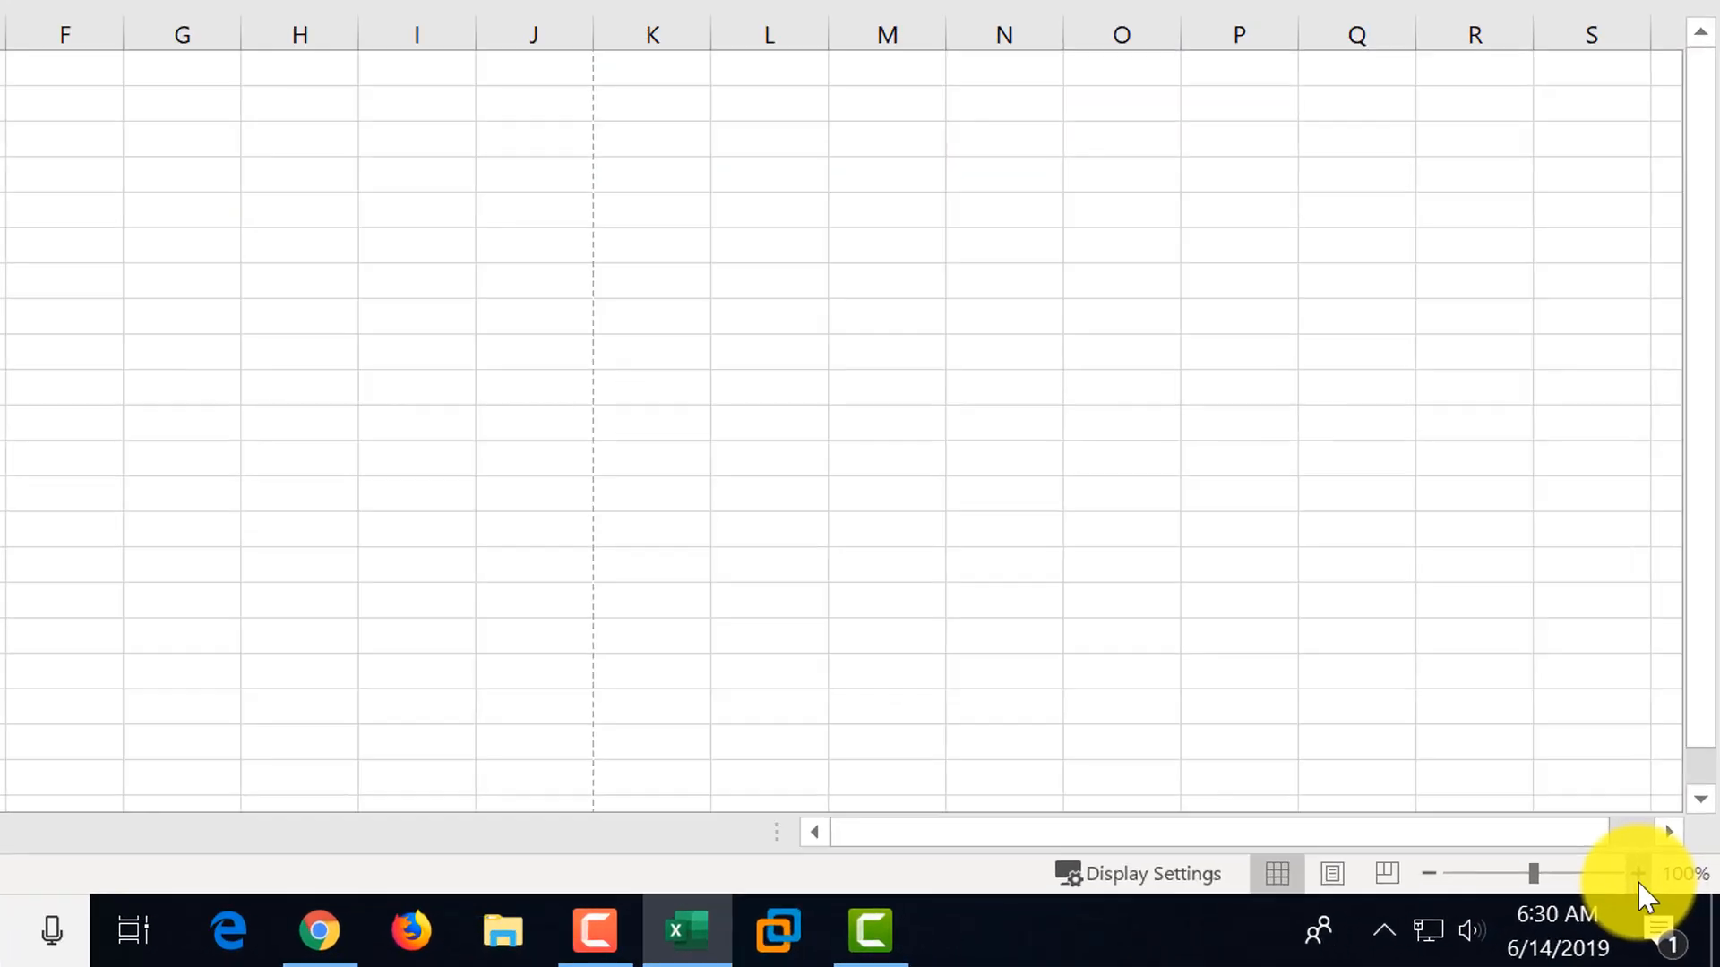
click(1615, 849)
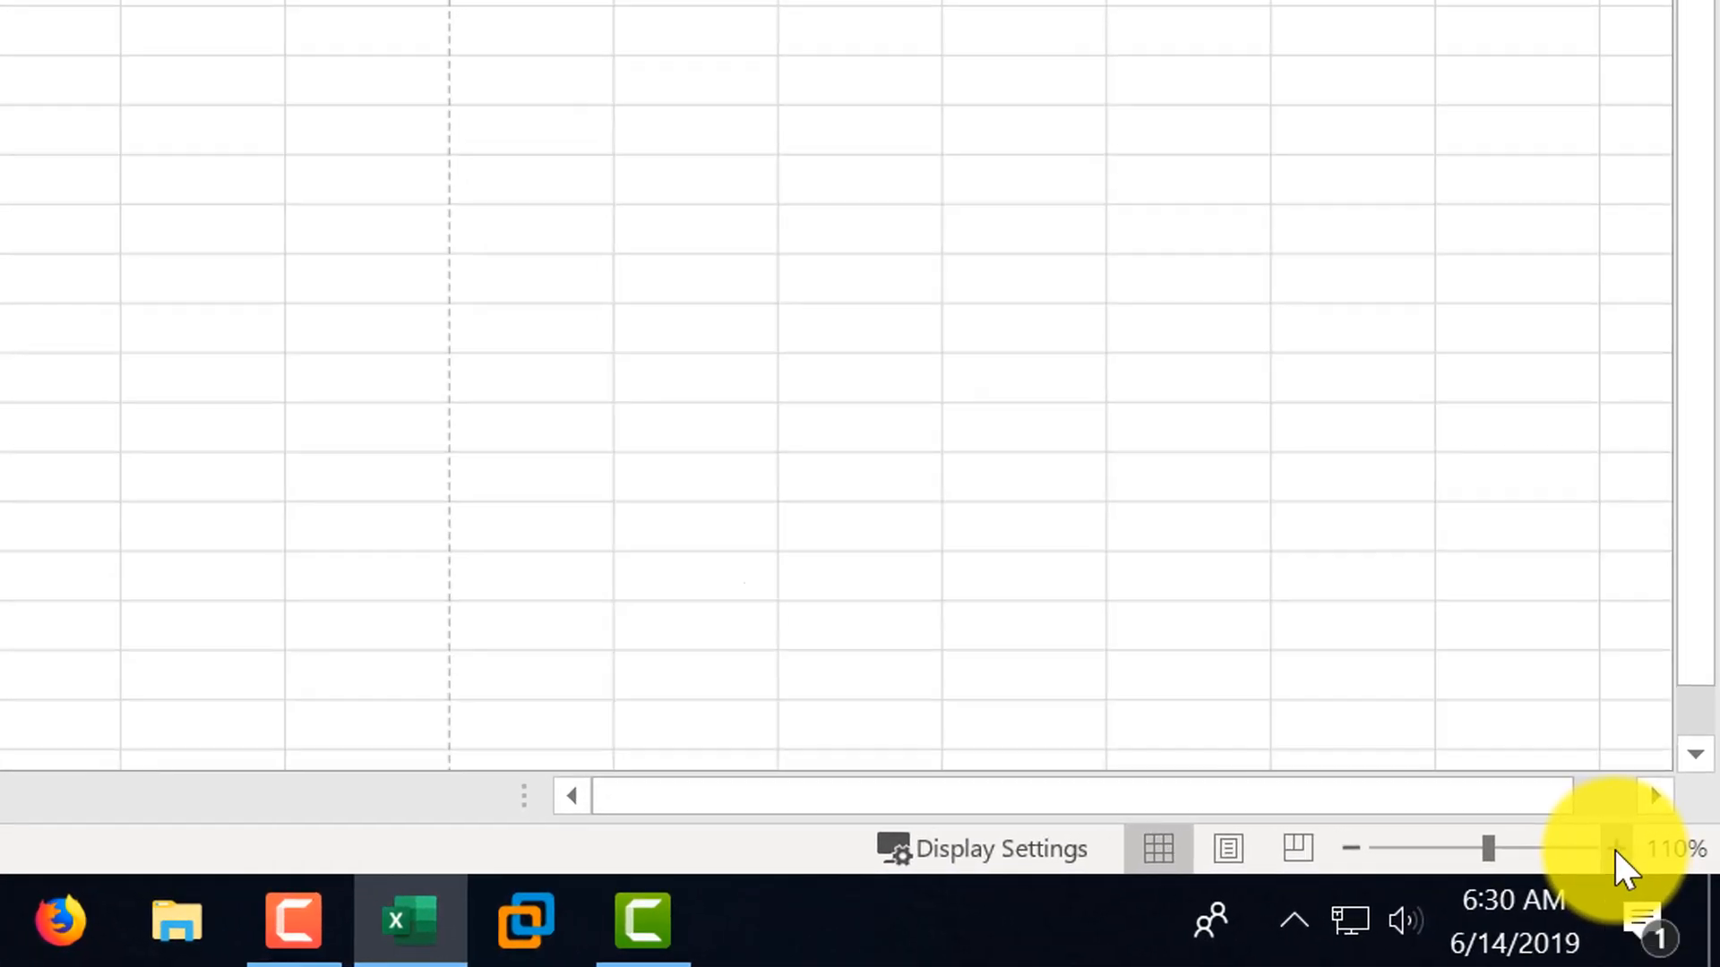
click(1354, 849)
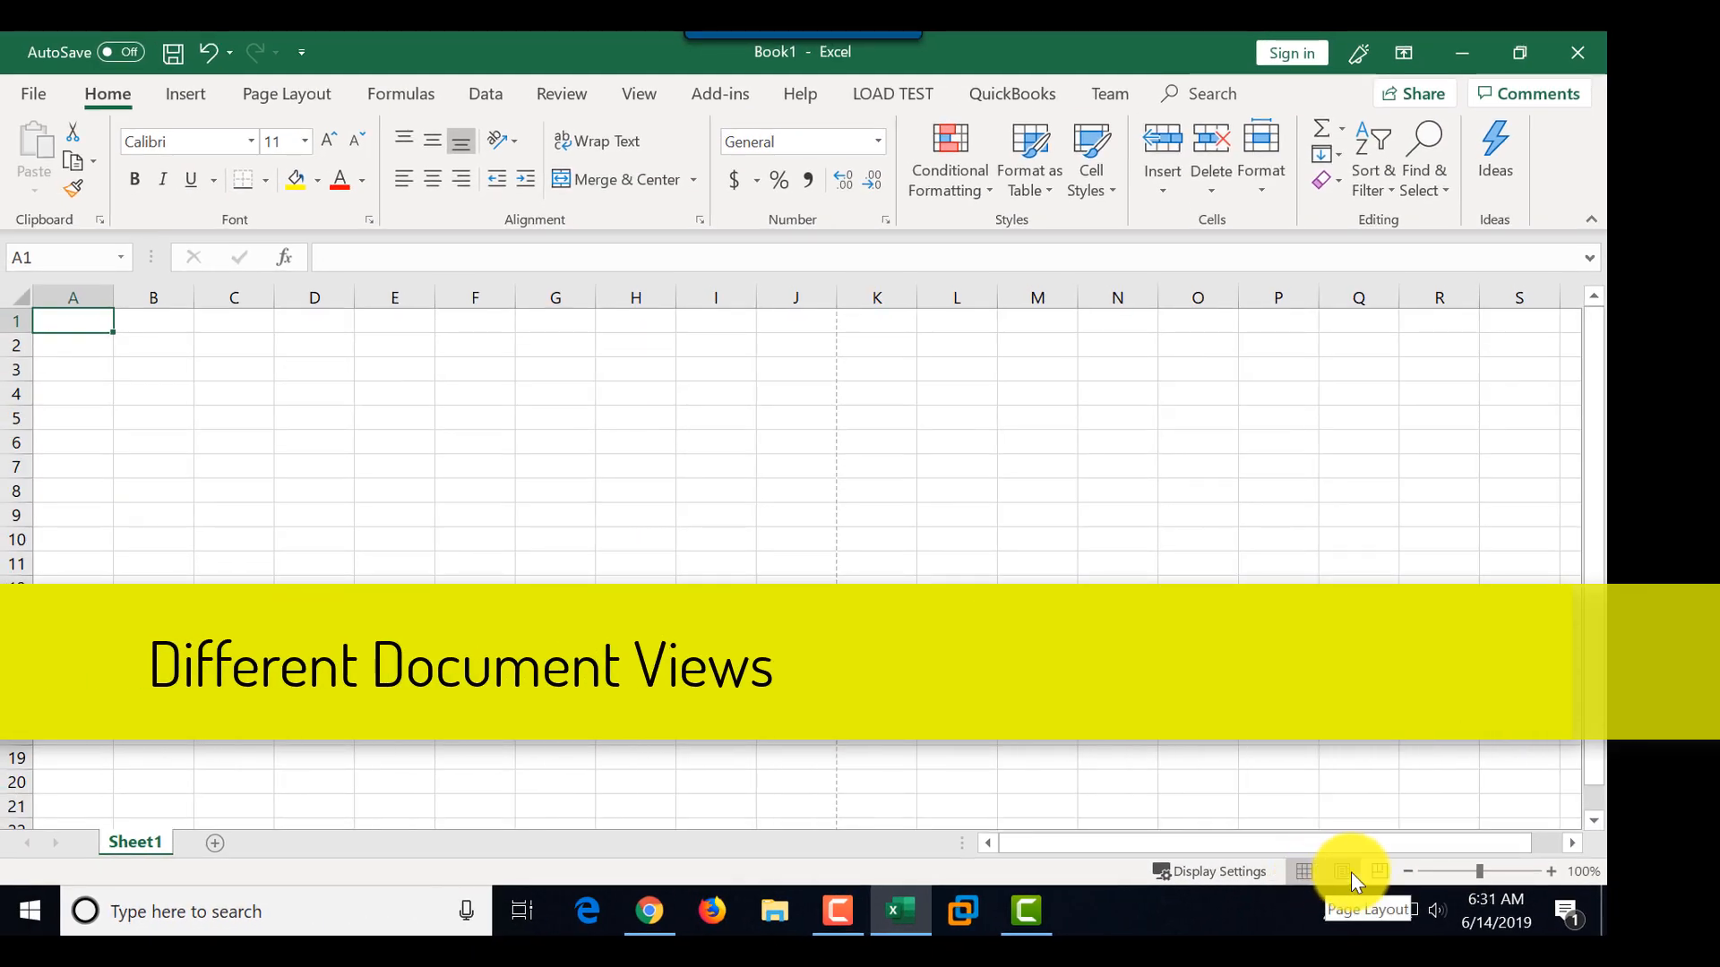
- View the worksheet in Page Layout and Page Break Preview, and return it to Normal view
click(1344, 872)
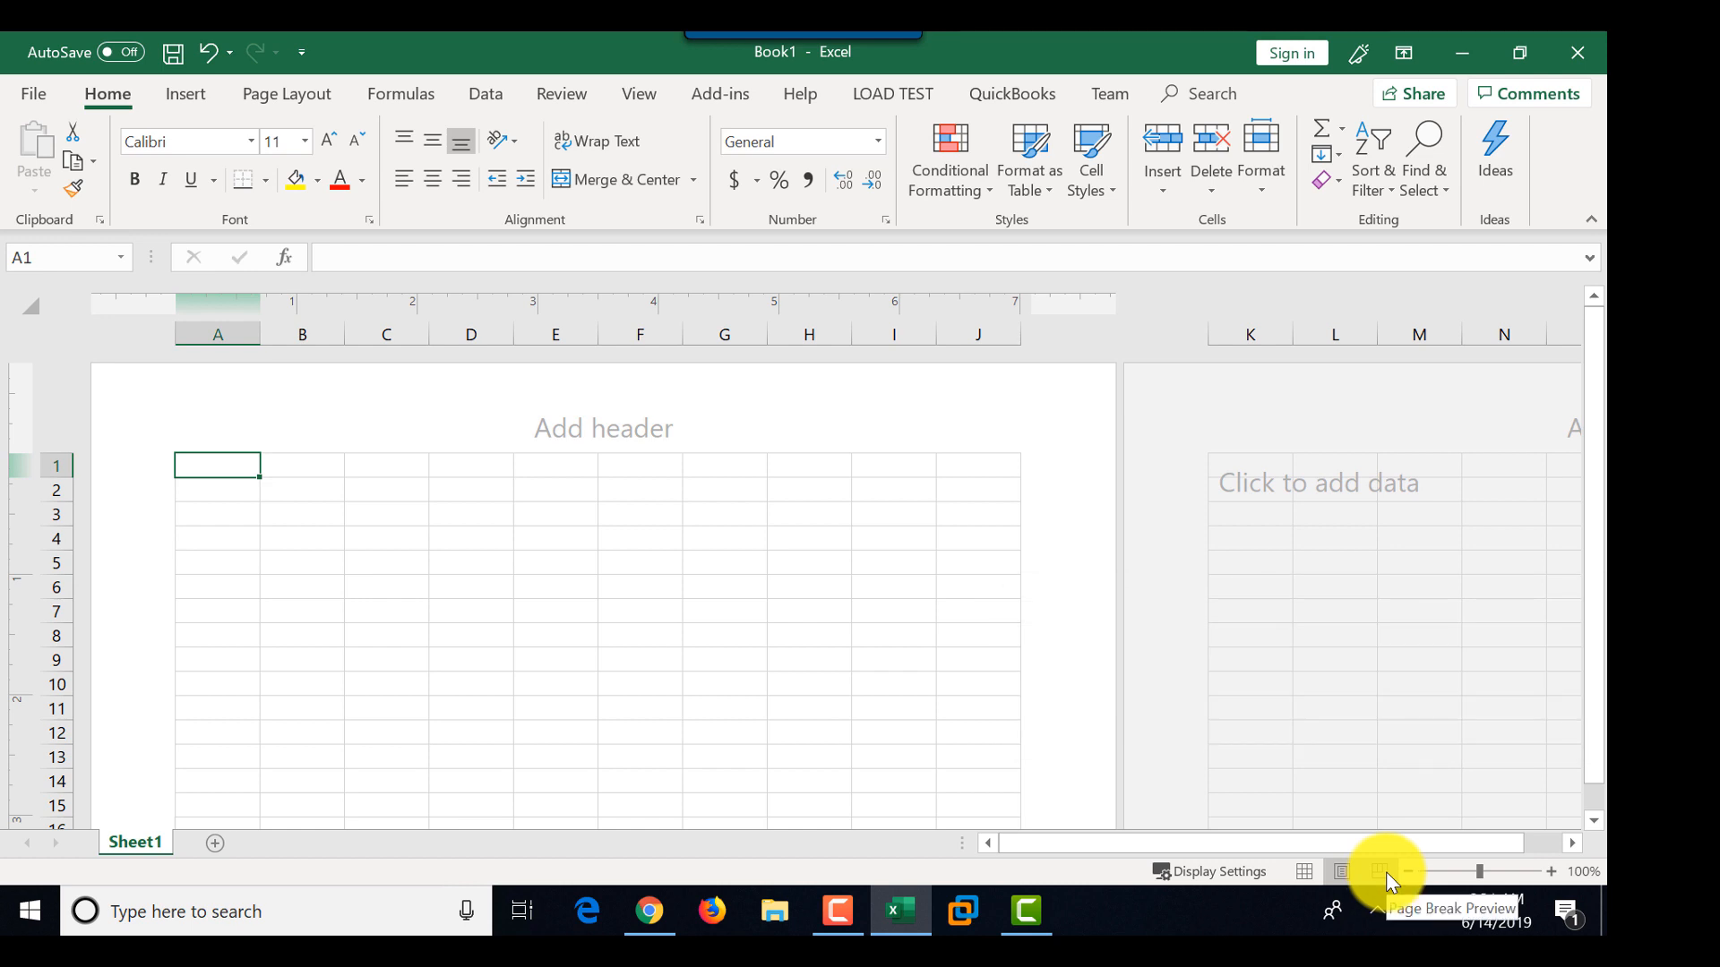
click(1384, 872)
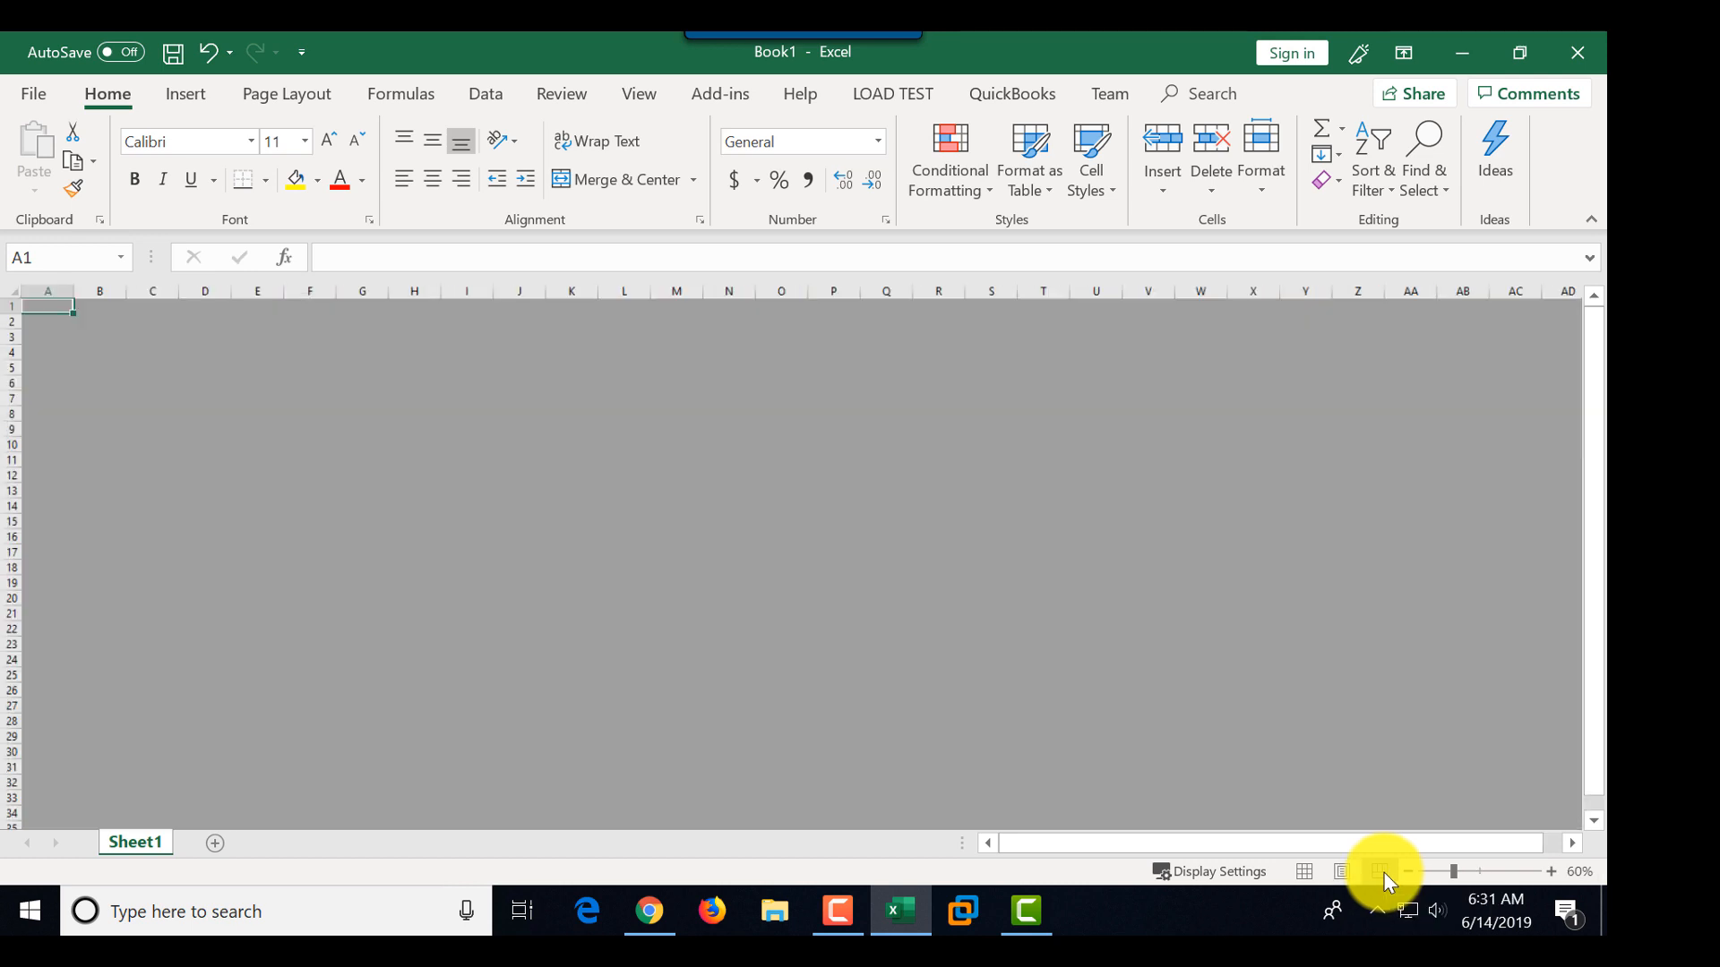
click(1305, 871)
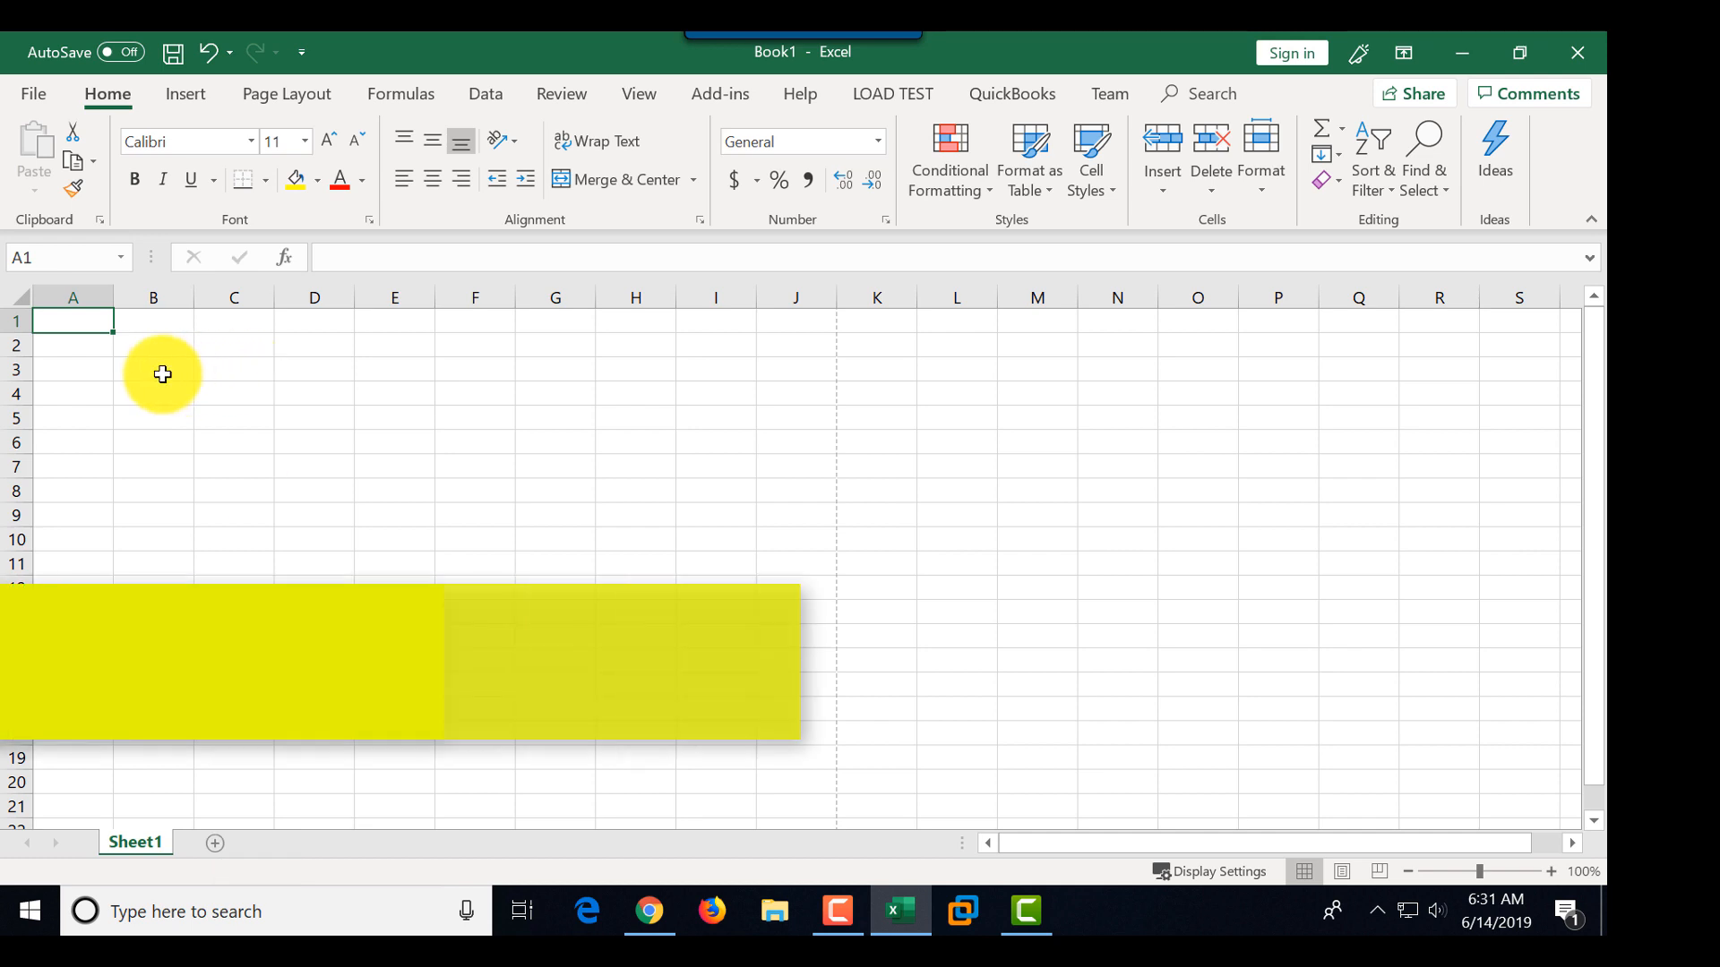
- Select the whole columns A, B, E and F one after another
click(76, 295)
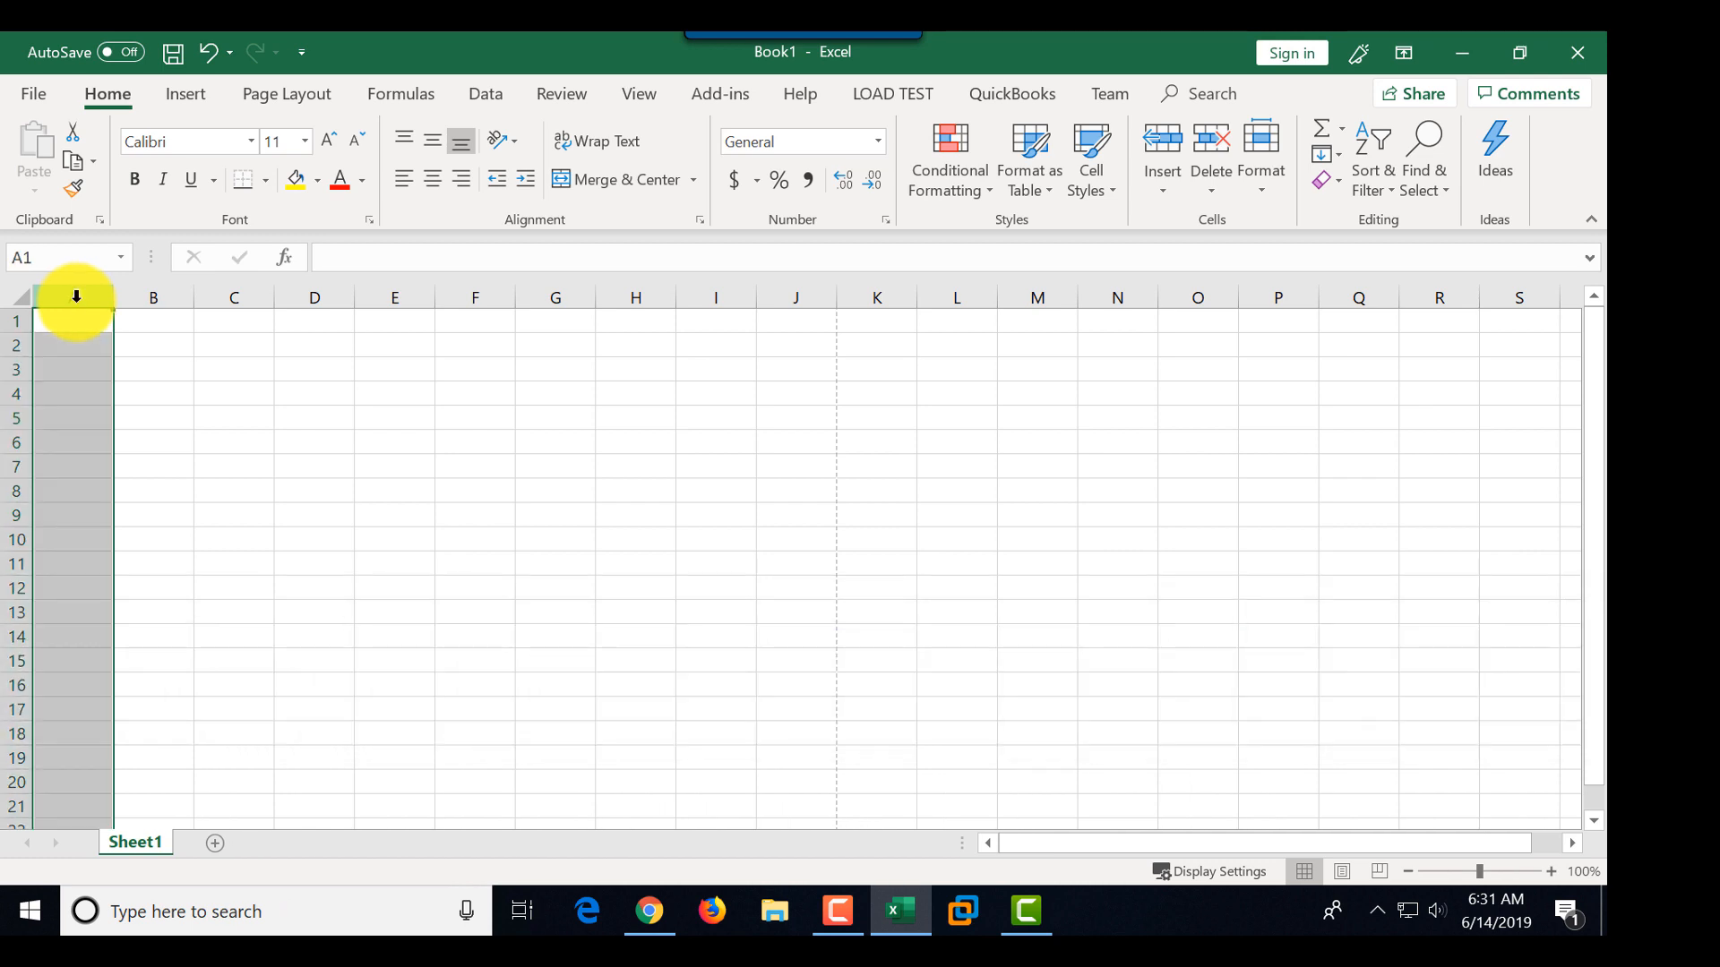
click(153, 295)
click(395, 296)
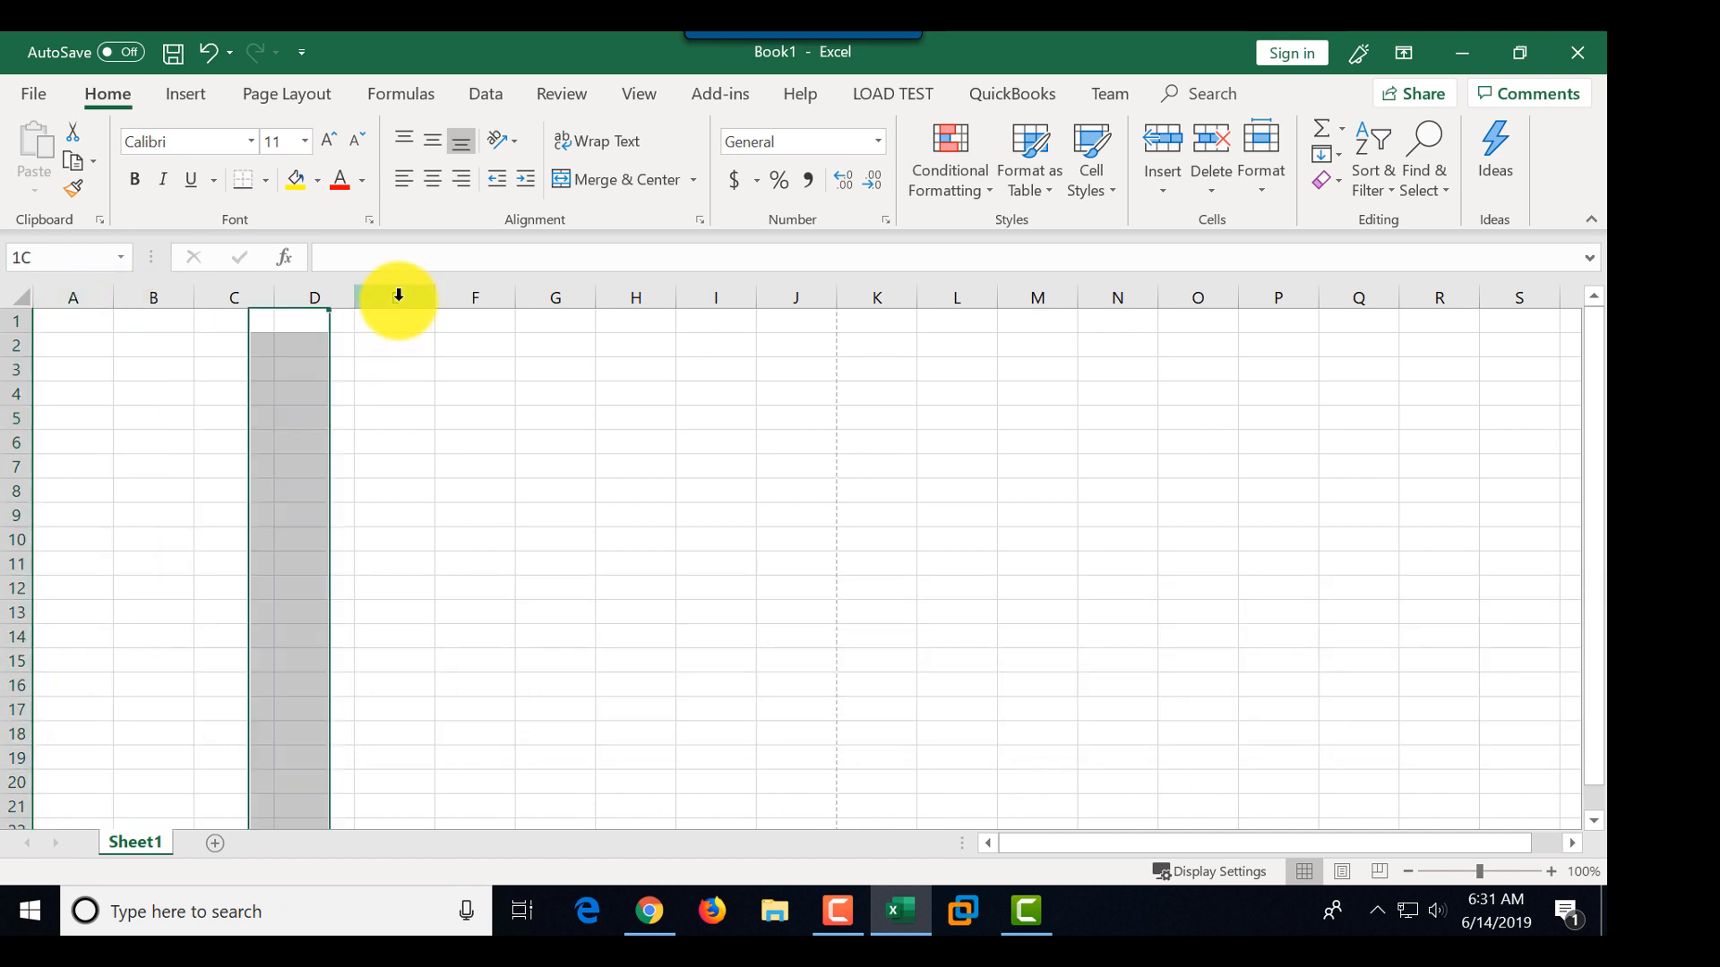
click(490, 295)
- Select the whole columns AA and AB beyond column Z, then bring column A back into view
drag(1070, 851, 1480, 862)
click(1574, 845)
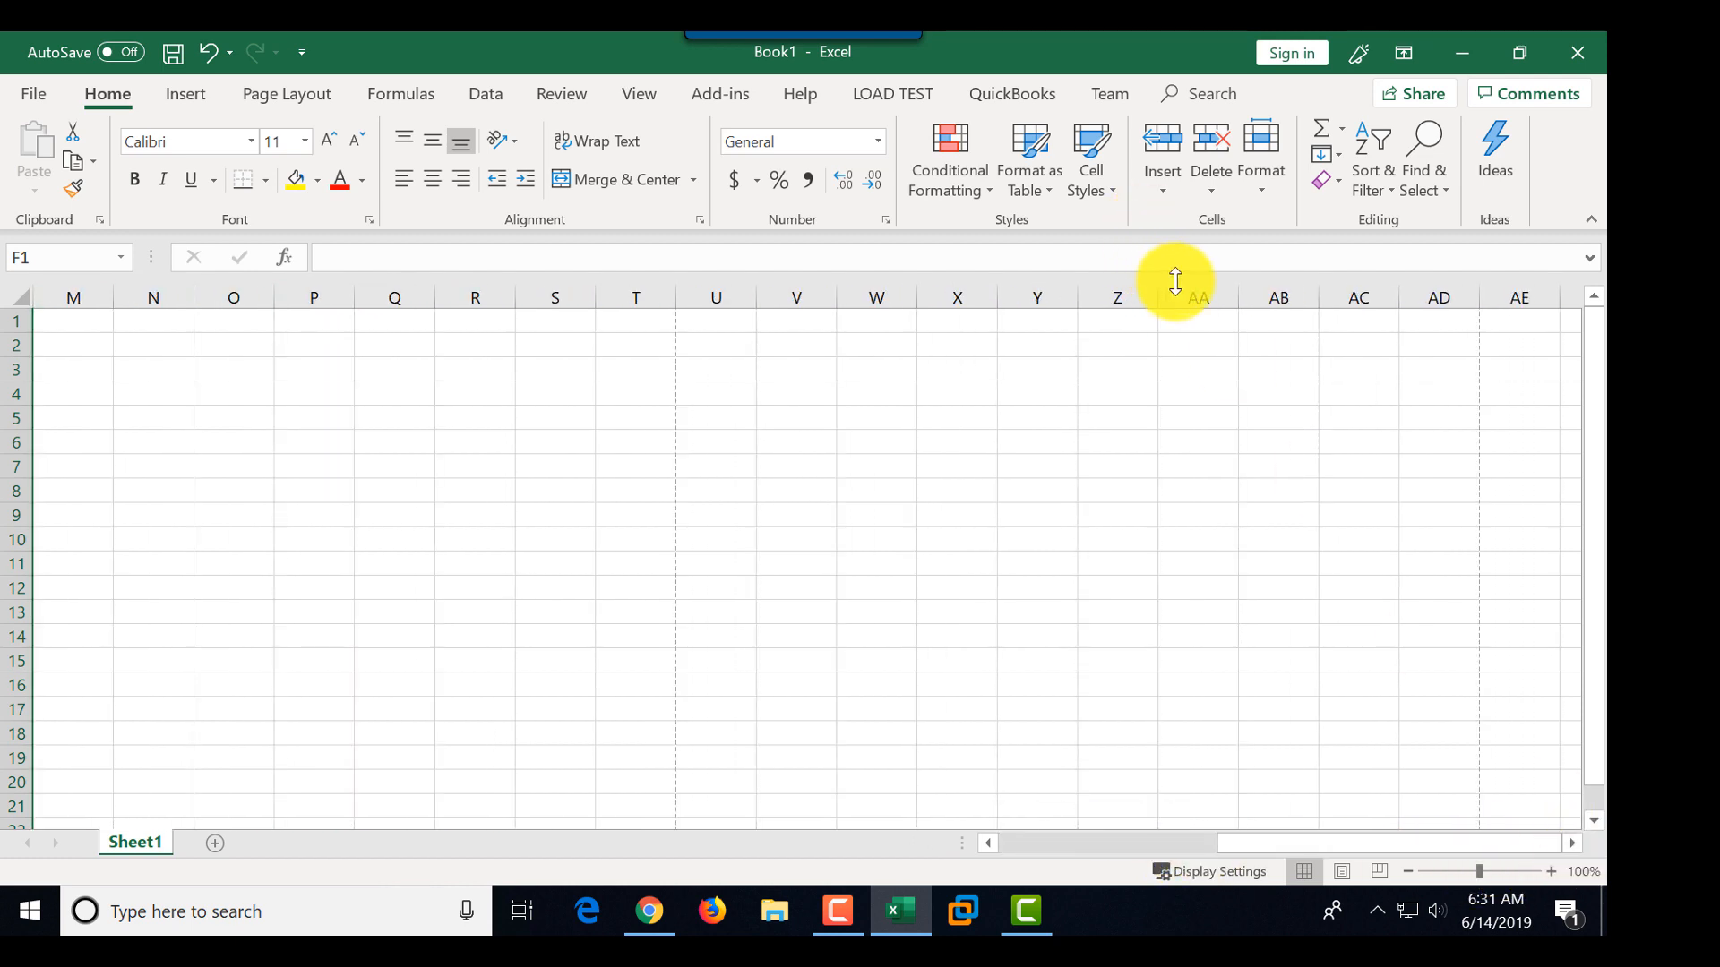
click(1200, 297)
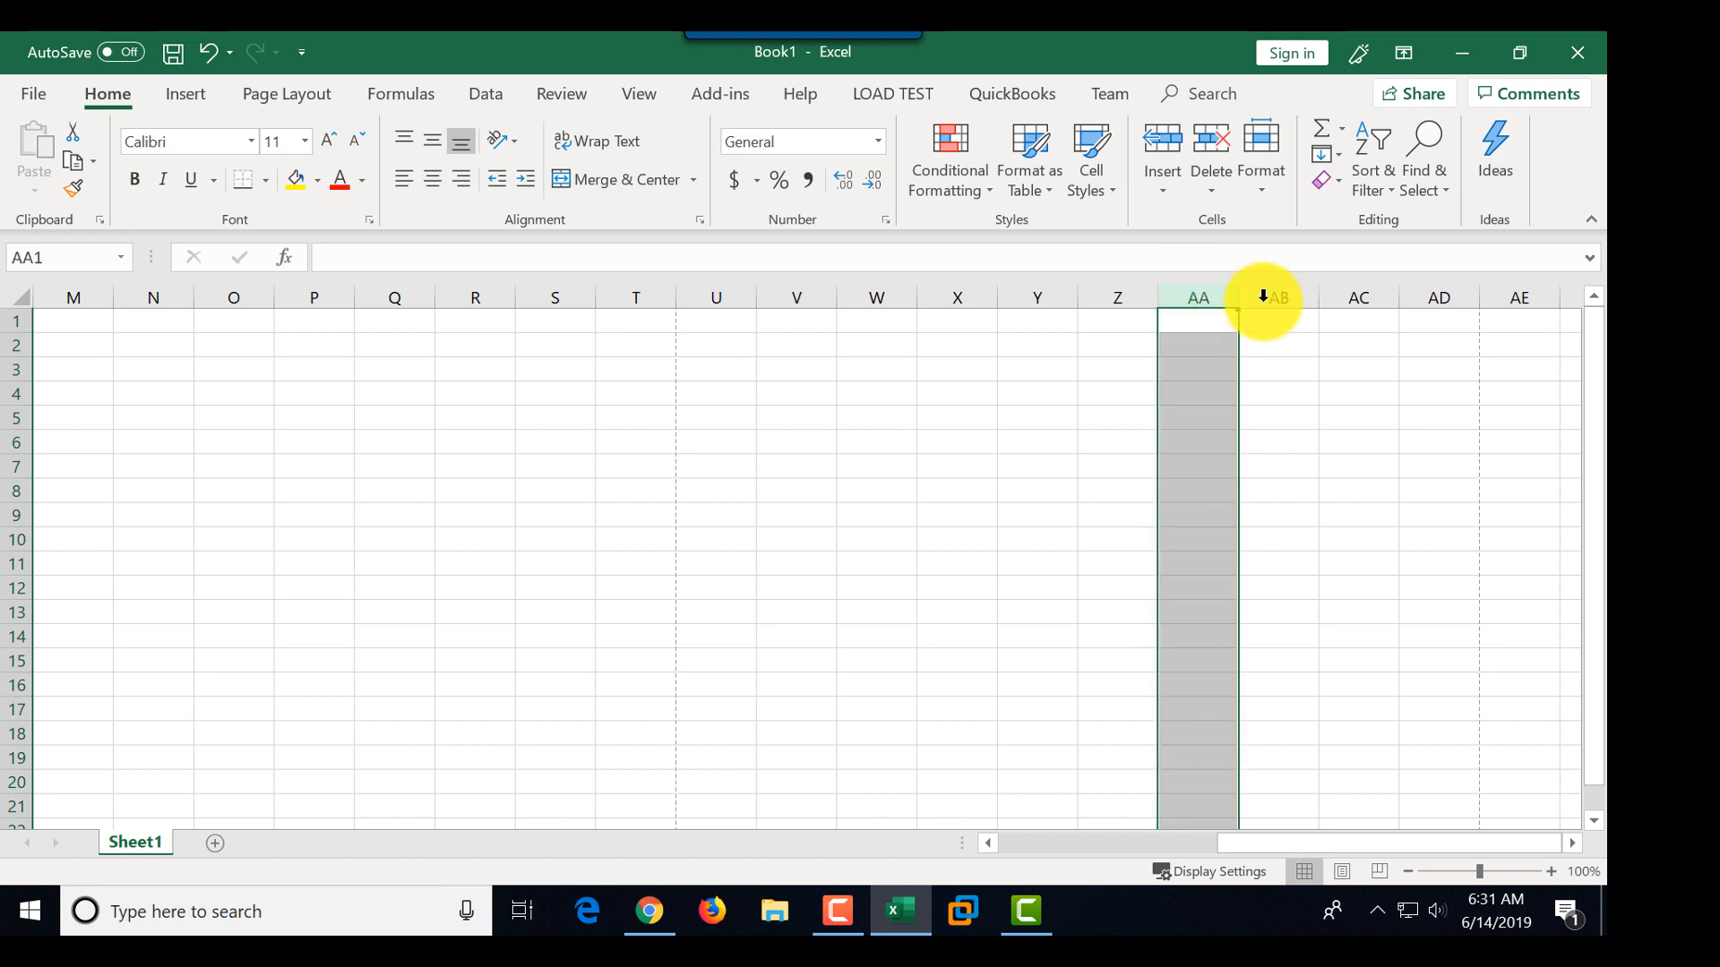
click(1270, 297)
drag(1453, 846, 1197, 842)
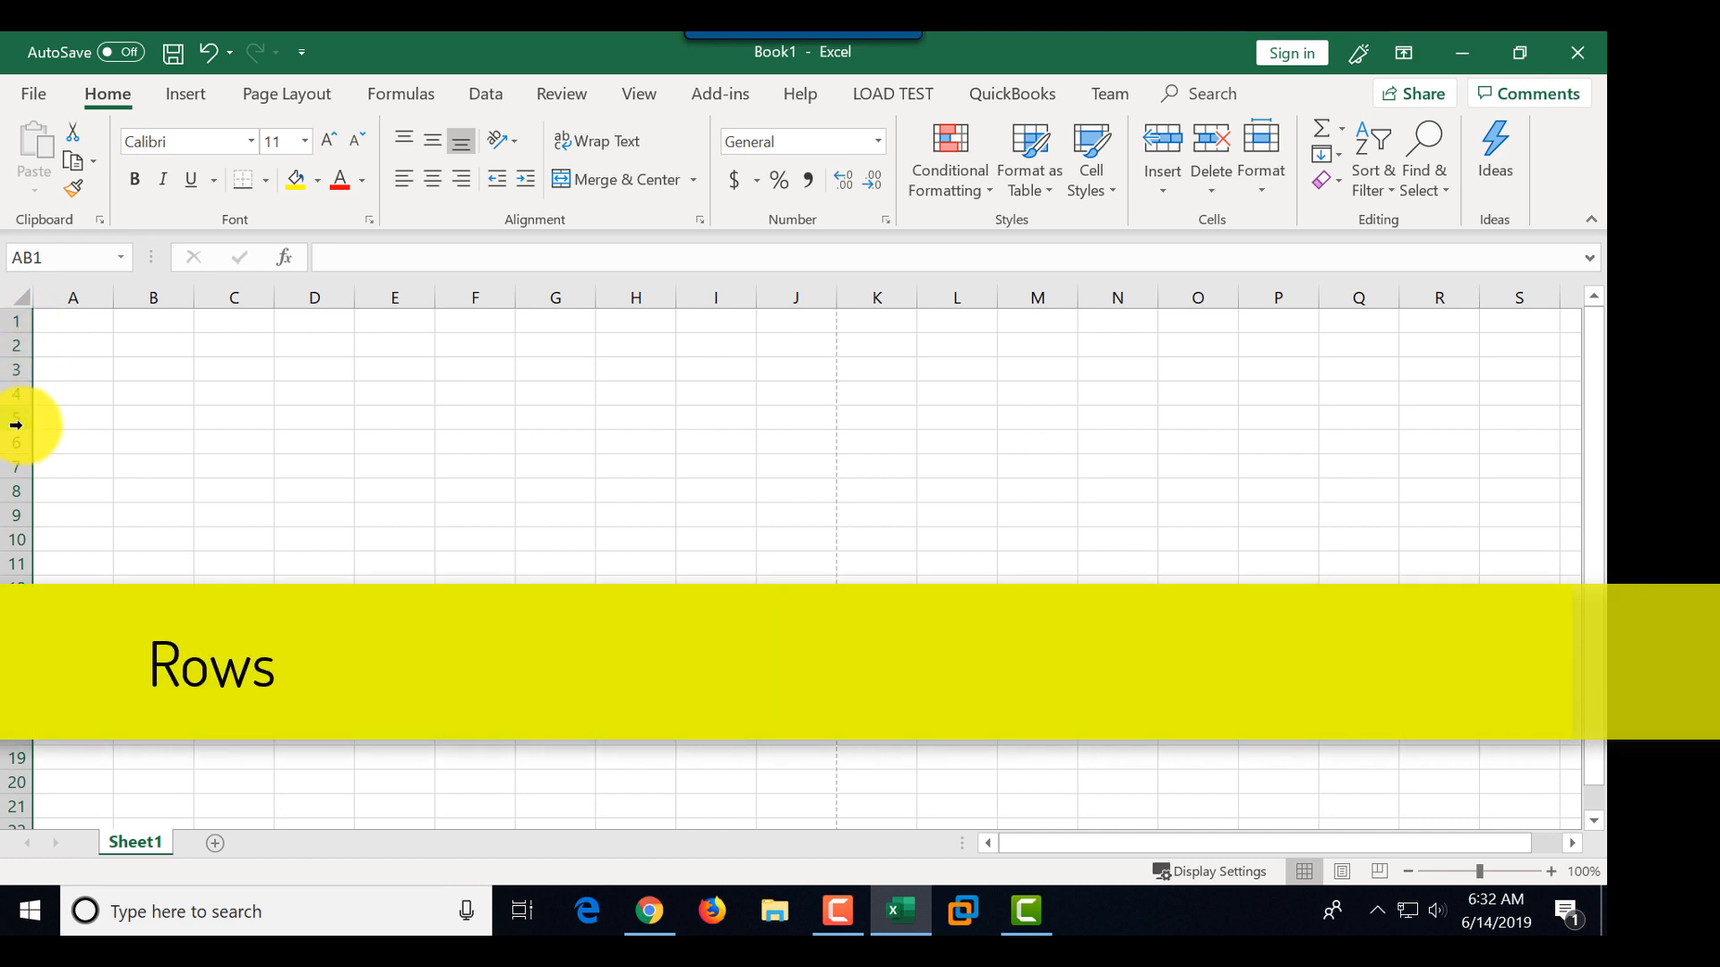
- Select the whole rows 5, 3, 12 and 15 one after another and look further down the sheet
click(16, 418)
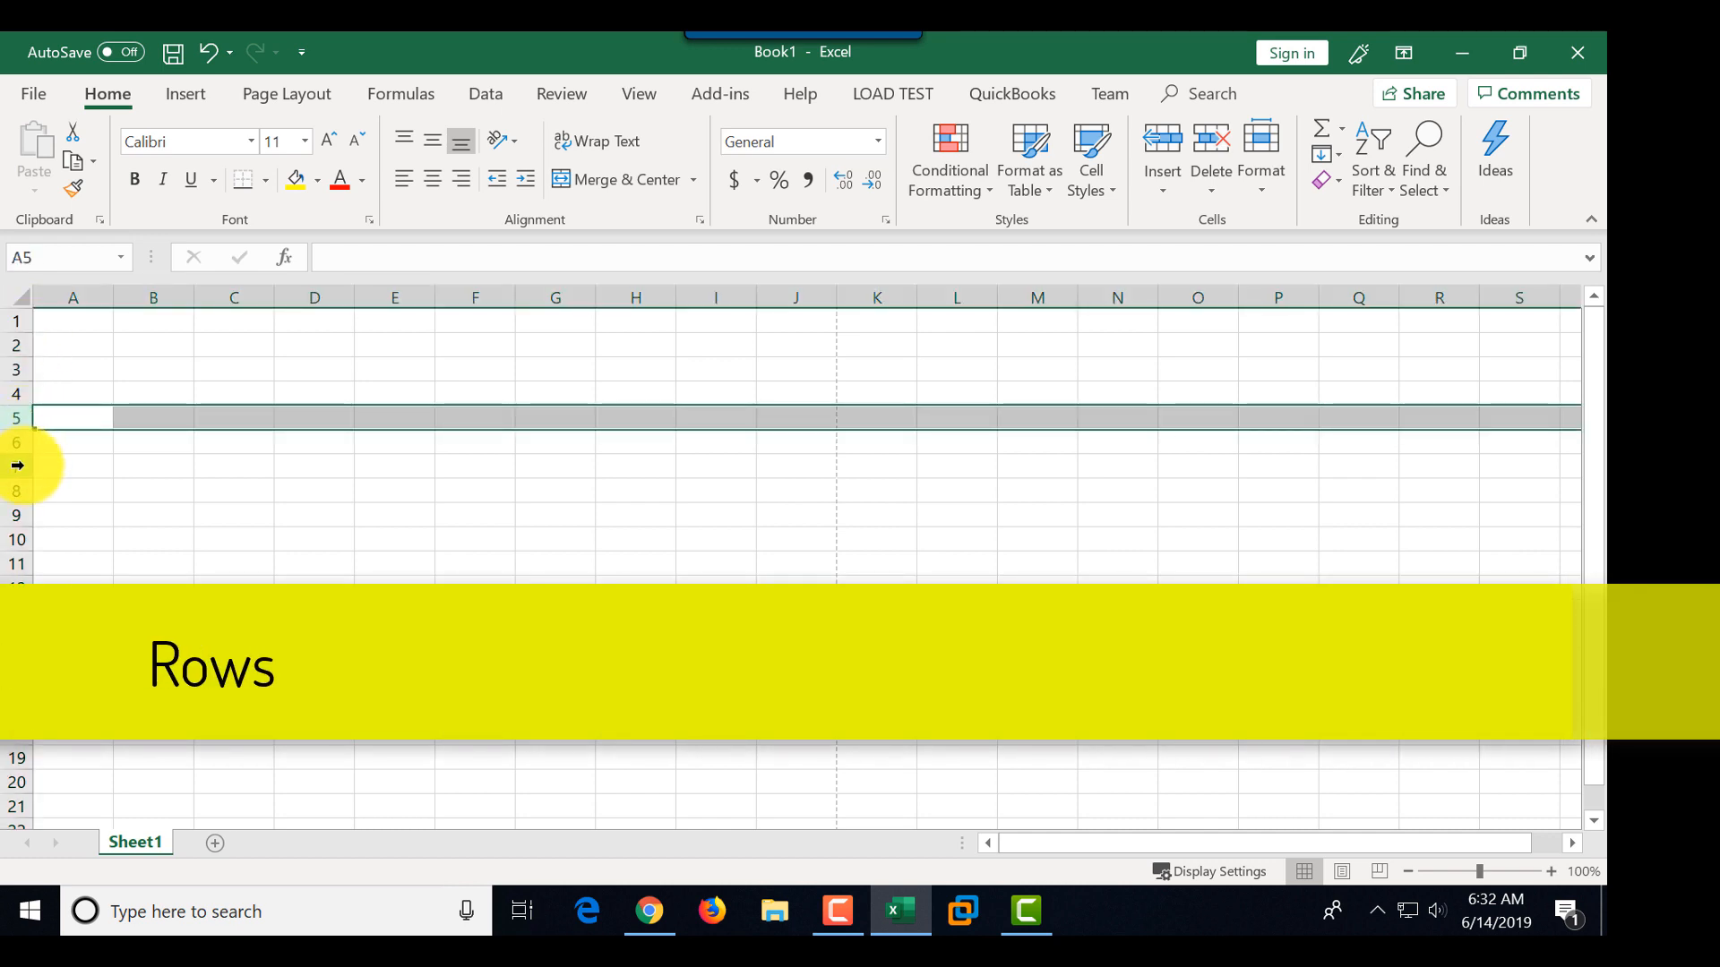
click(16, 367)
click(16, 582)
click(16, 663)
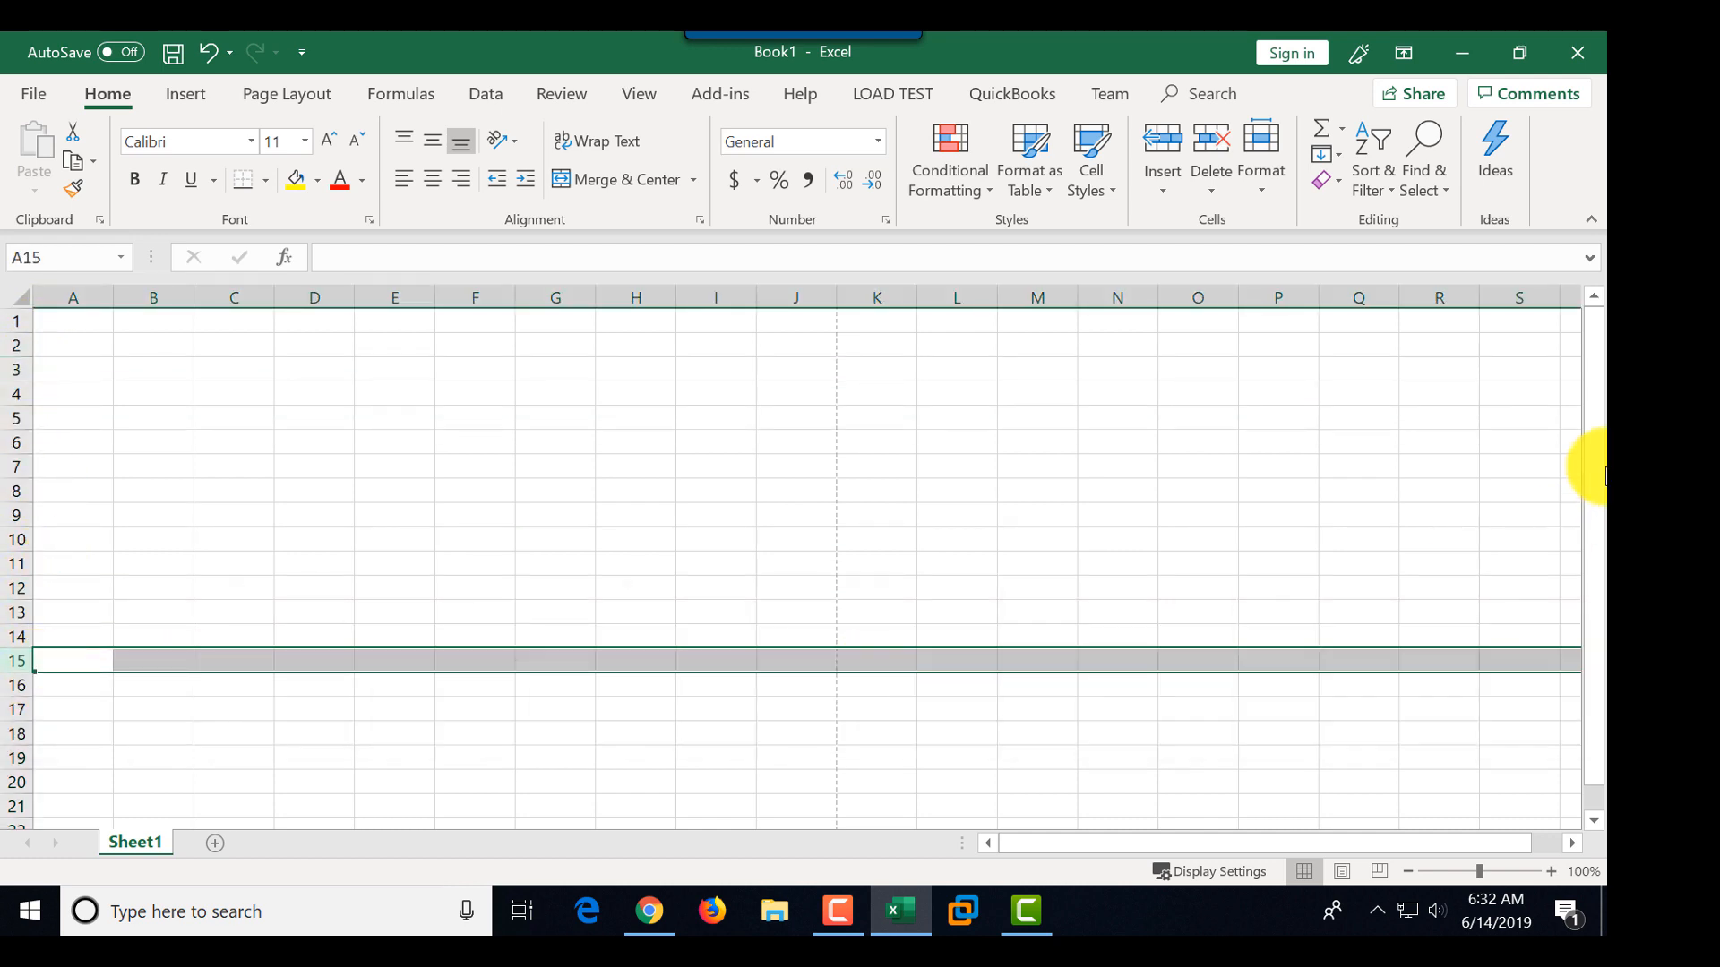
scroll(1597, 823, down, 7)
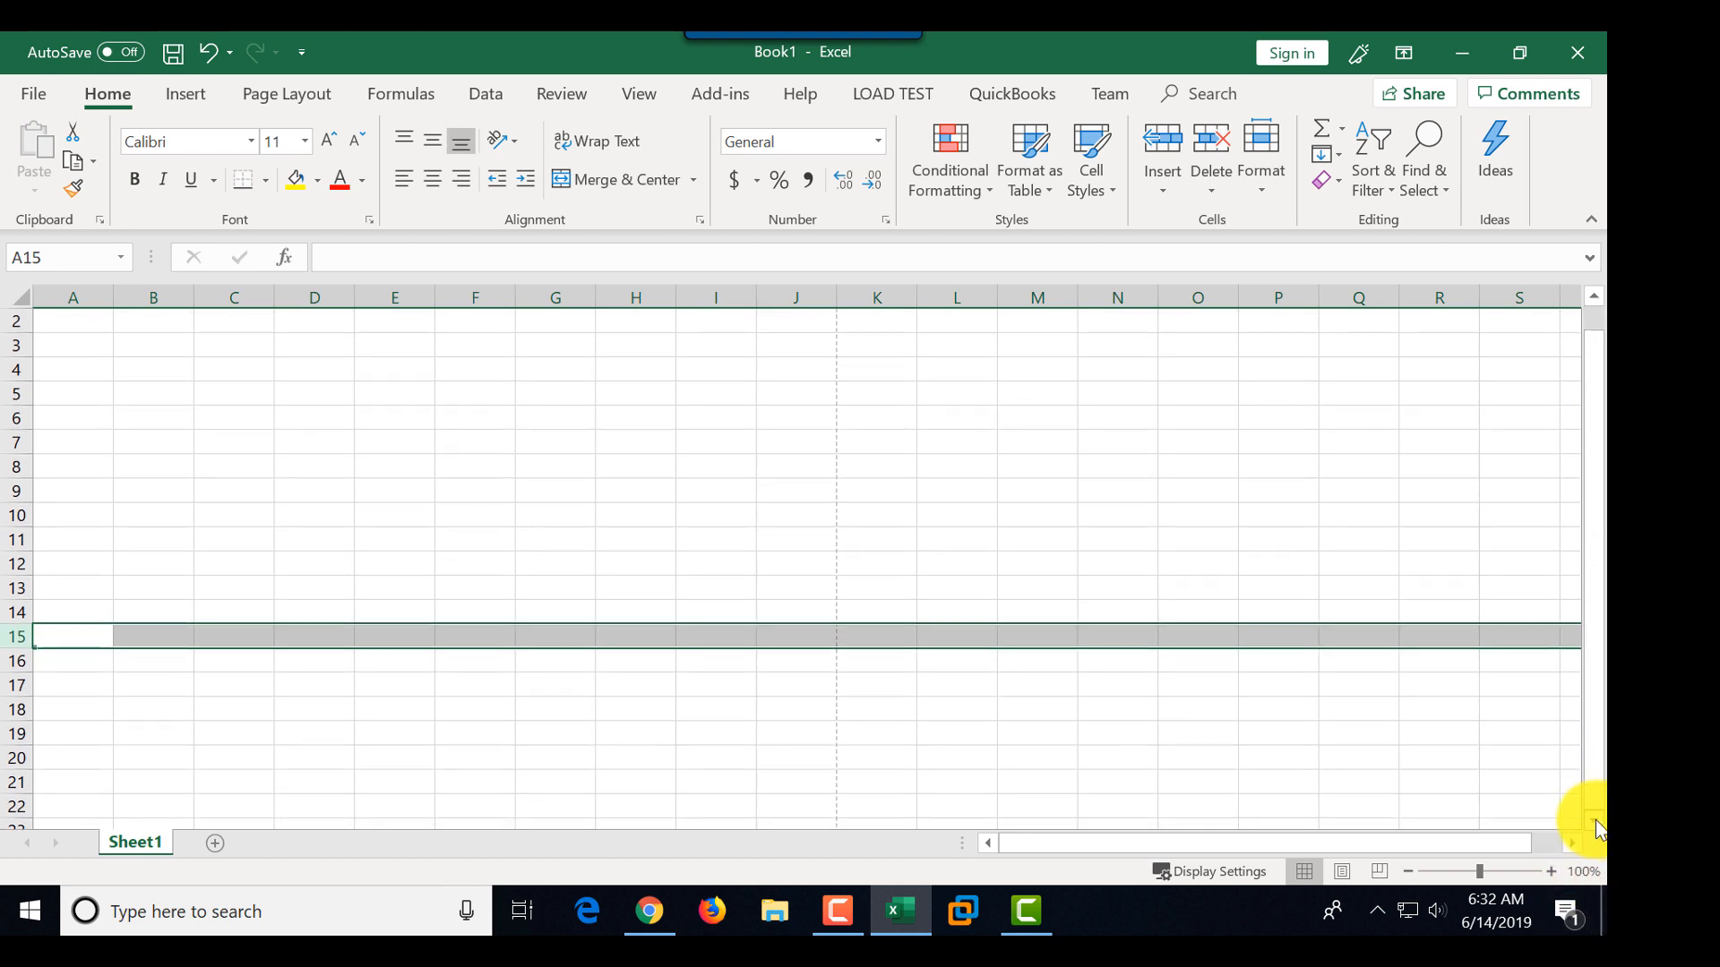
drag(1588, 732, 1593, 324)
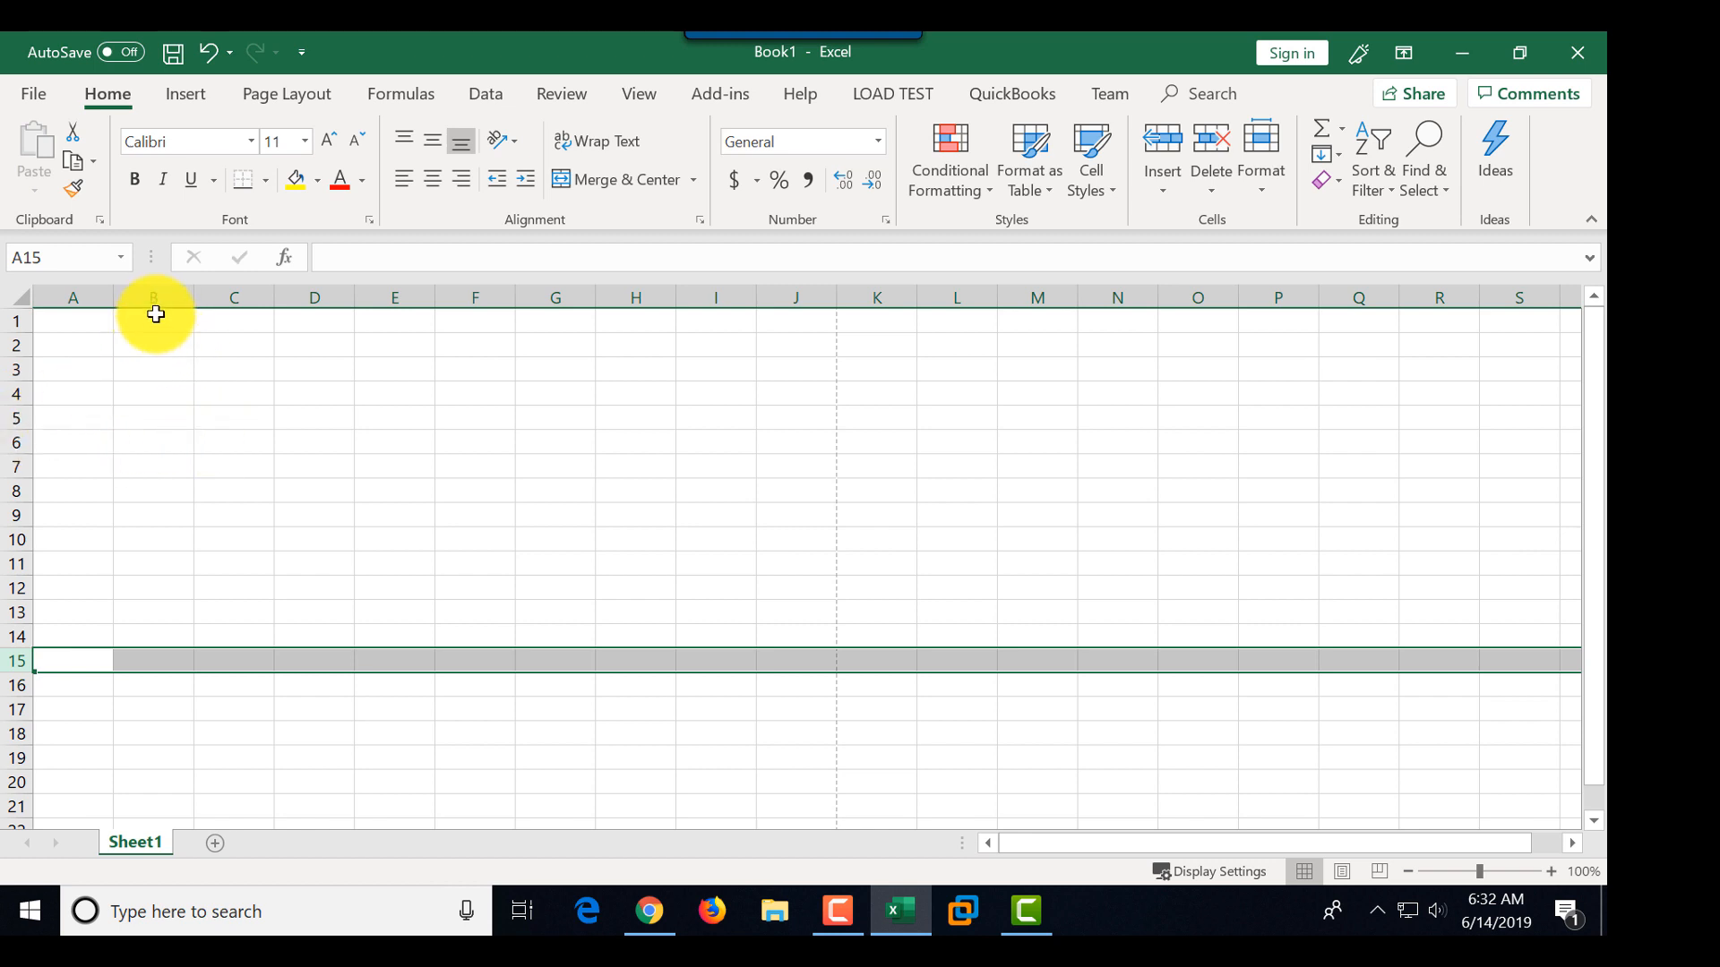
- Select the single cells B4, B6, D4 and C4 one after another
click(148, 392)
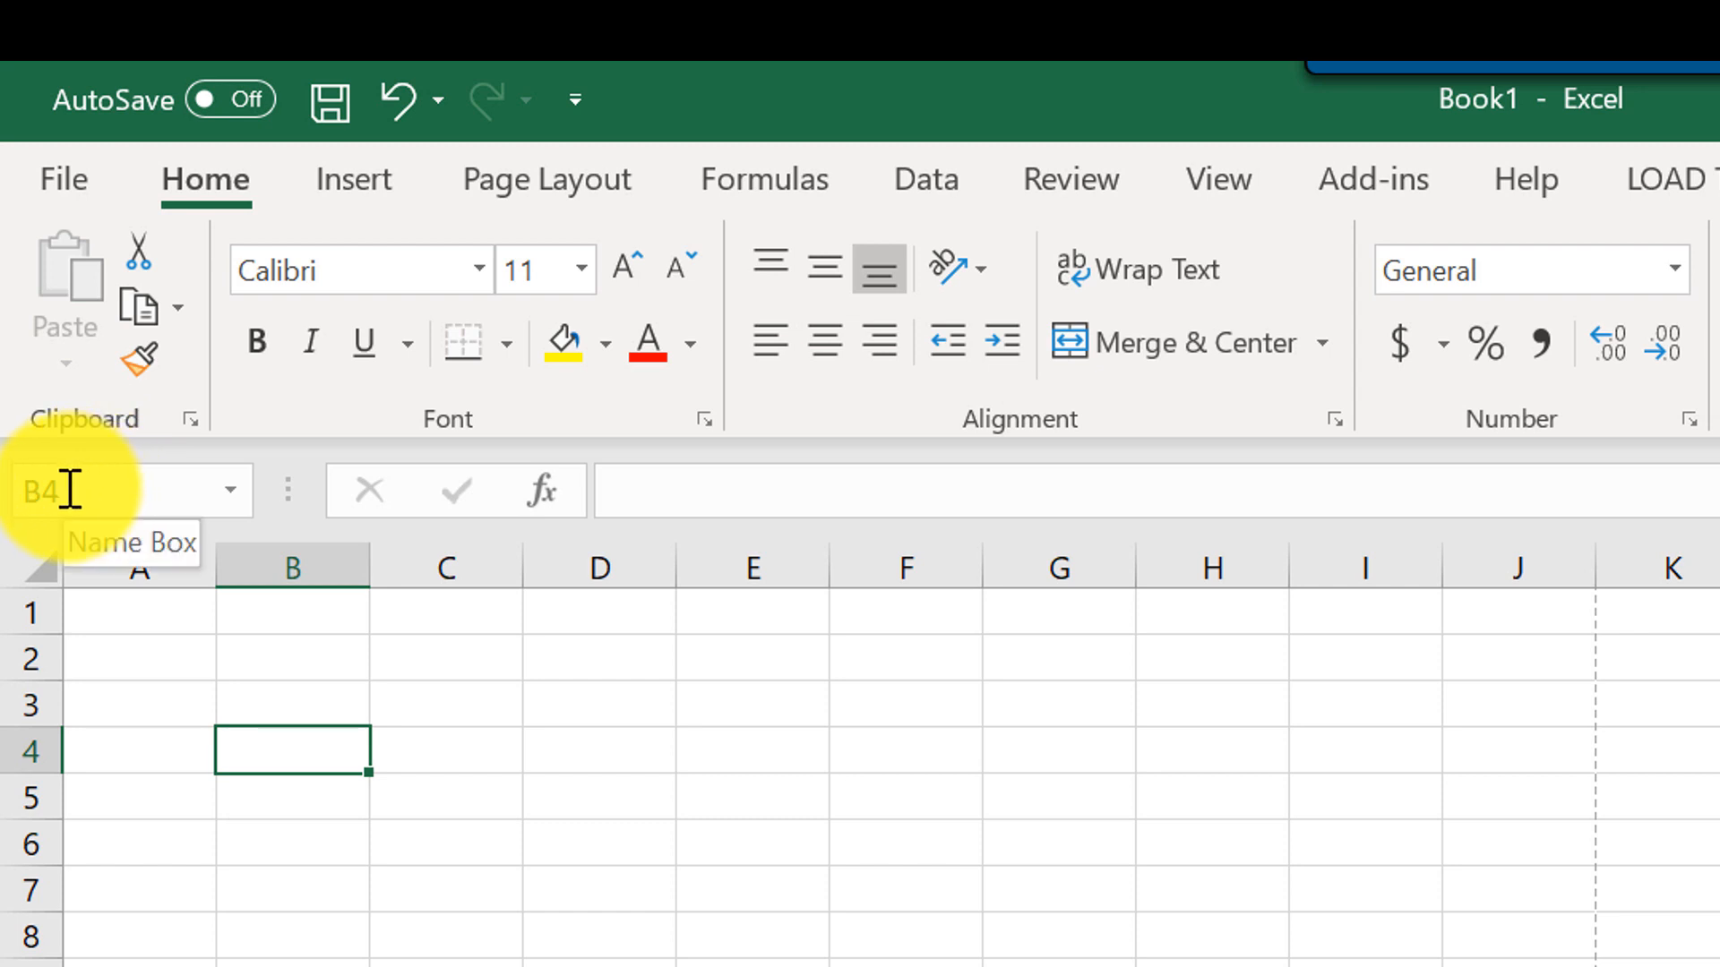
click(307, 847)
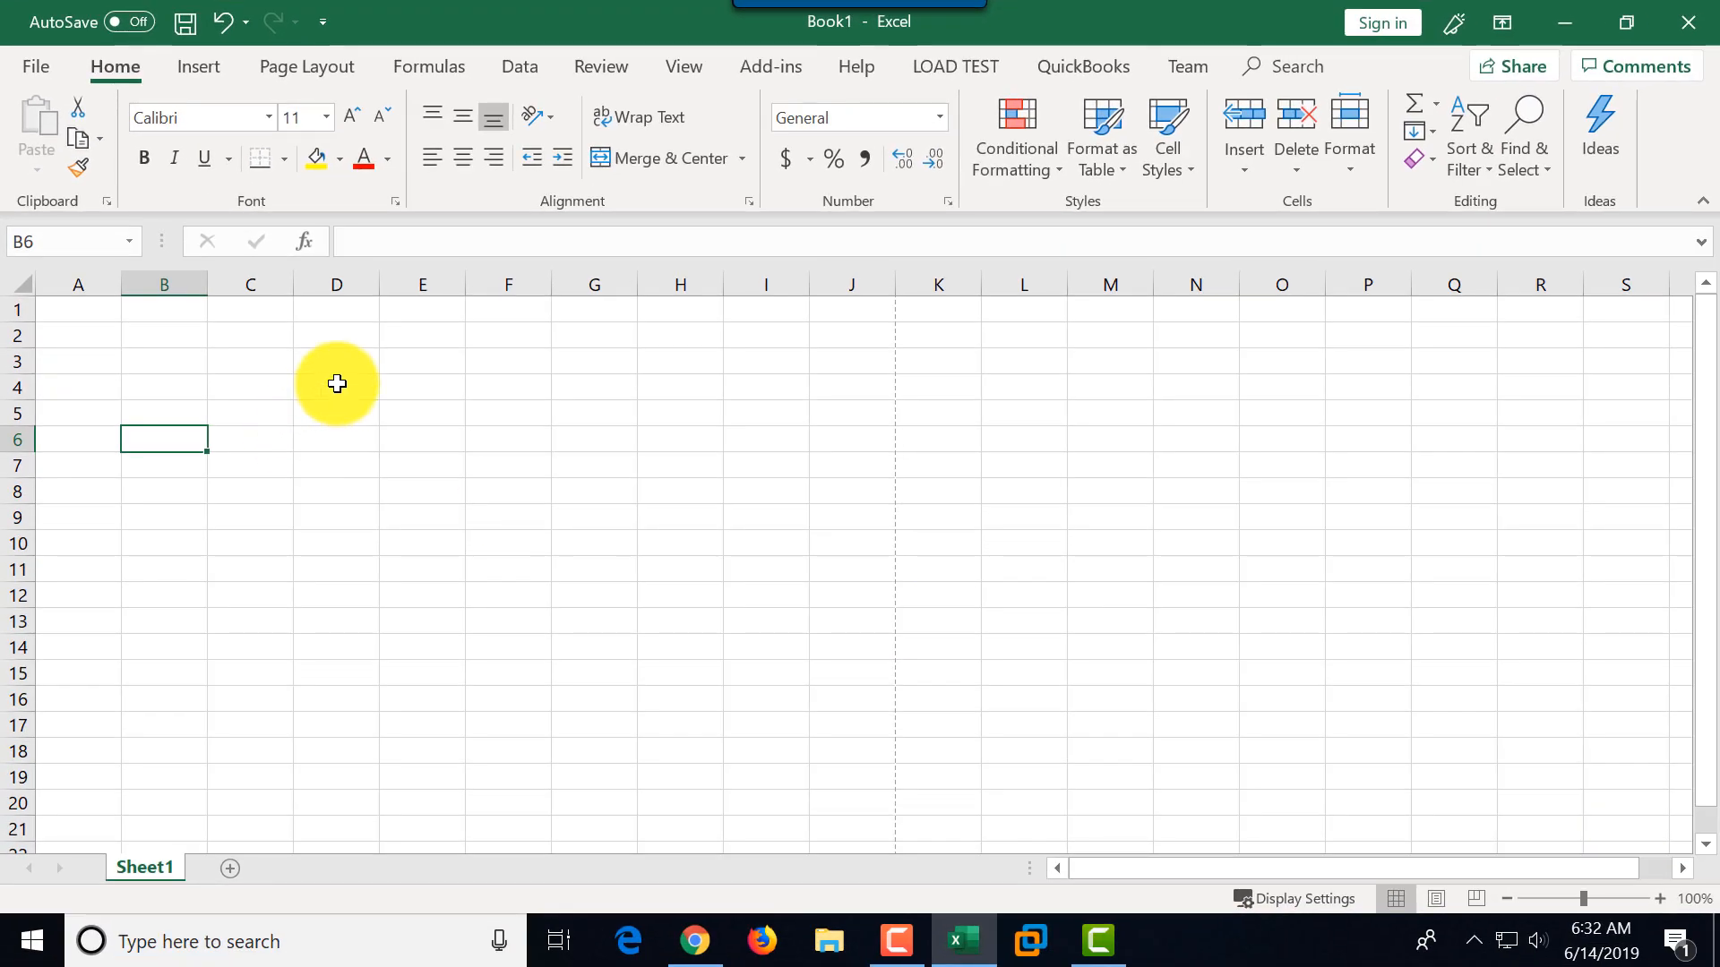
click(600, 758)
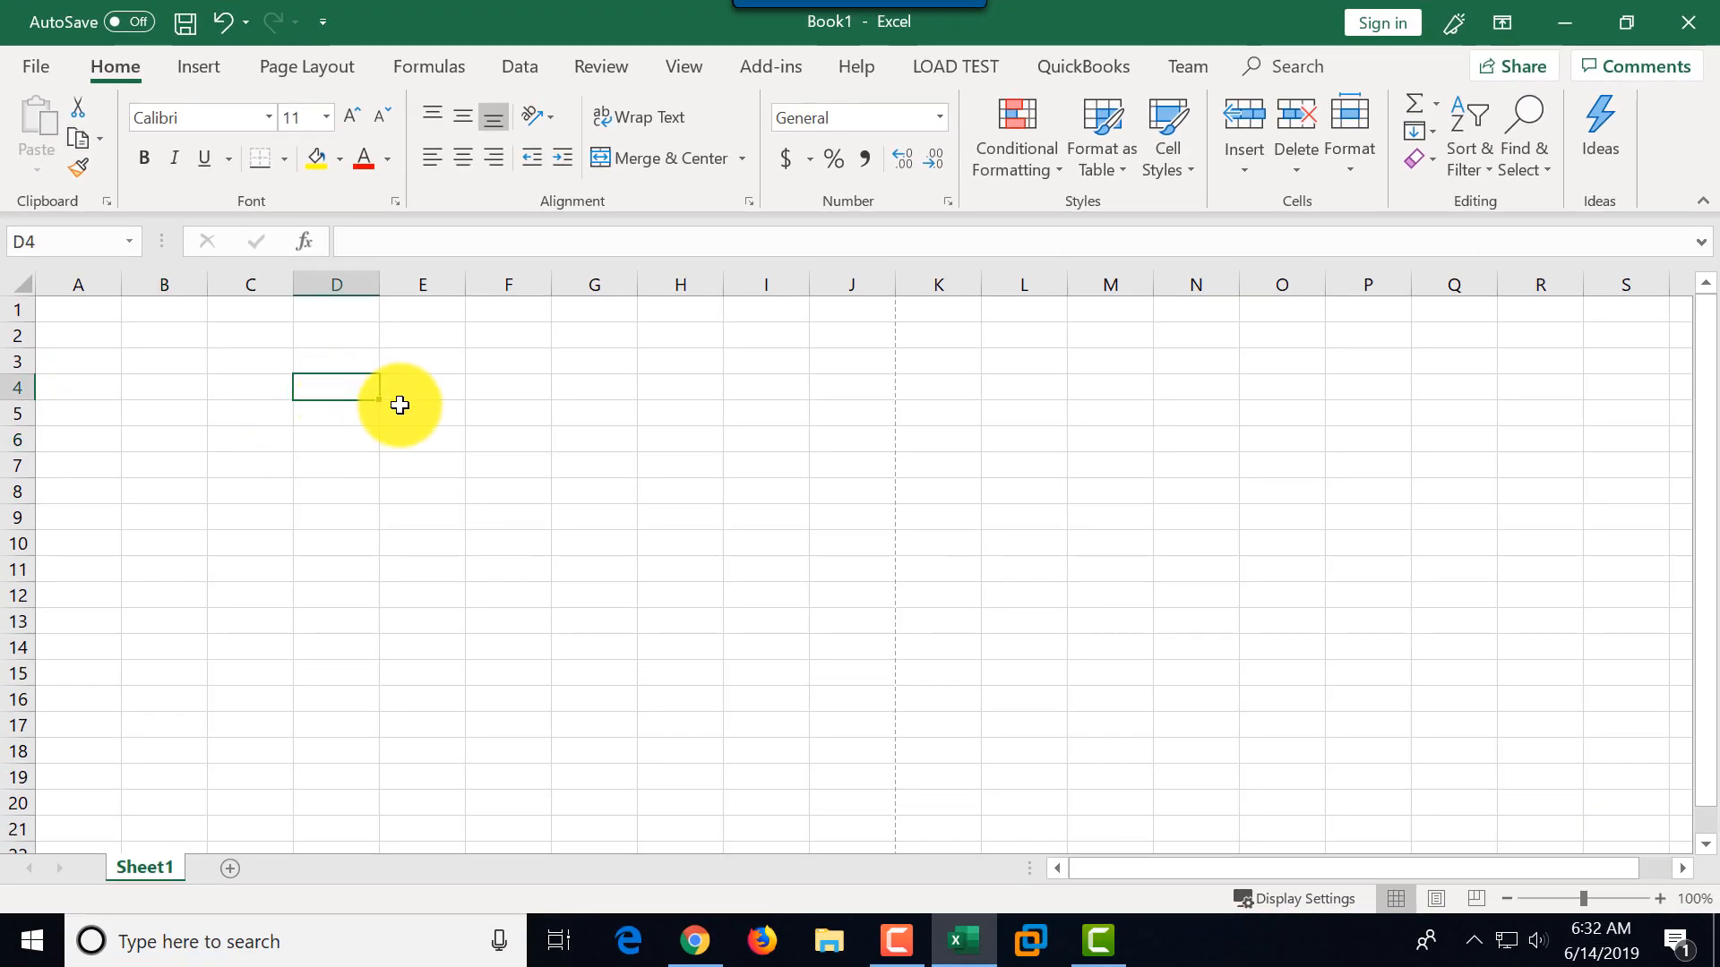
click(256, 385)
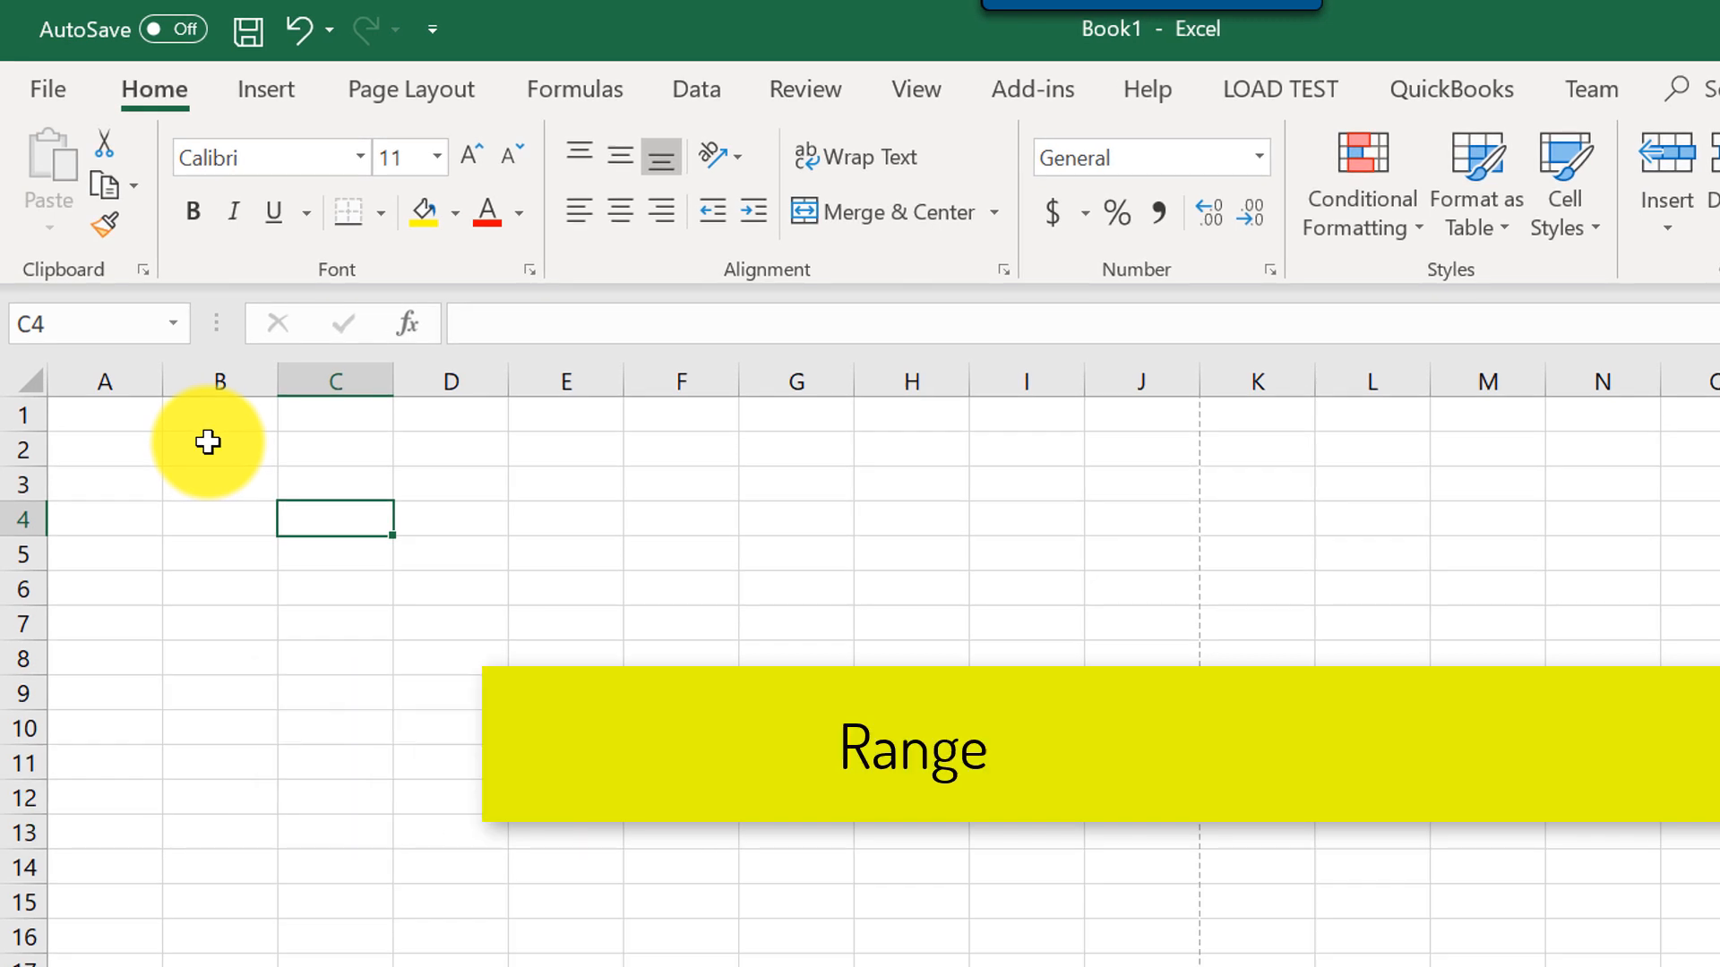
- Select the ranges B2:C6, E4:J4 and D2:I15, then from I15 back to E3, and finally down column C from C3
drag(208, 442, 368, 572)
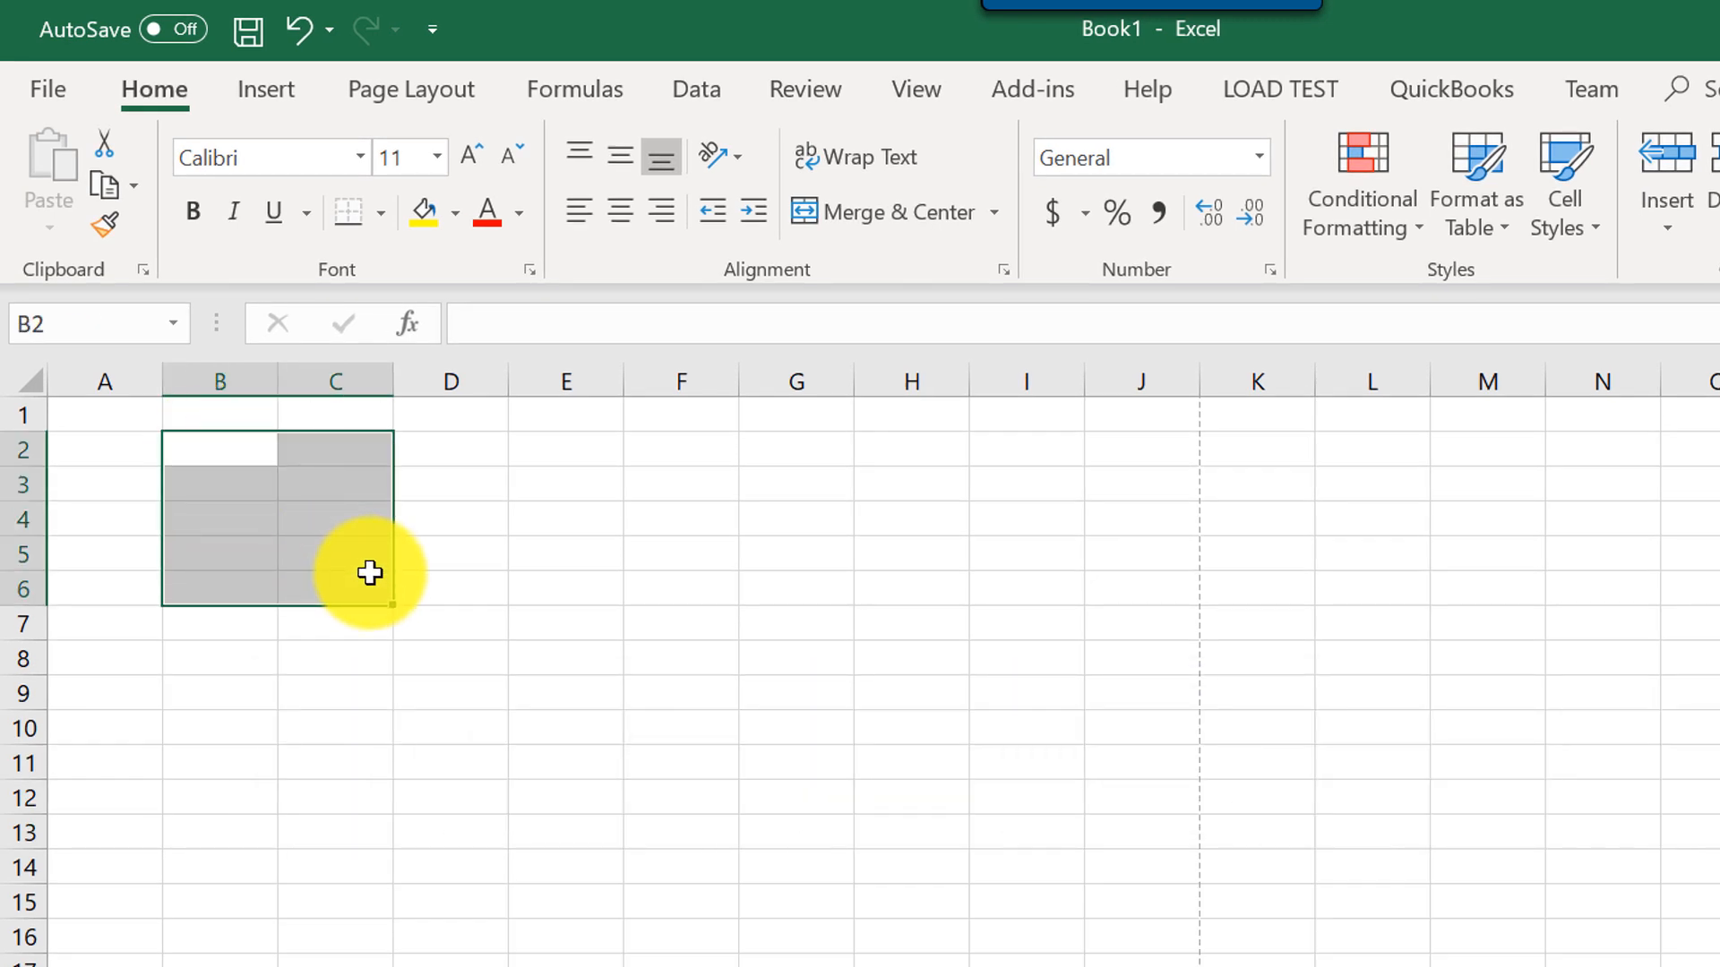
drag(560, 520, 1141, 518)
drag(476, 457, 1049, 892)
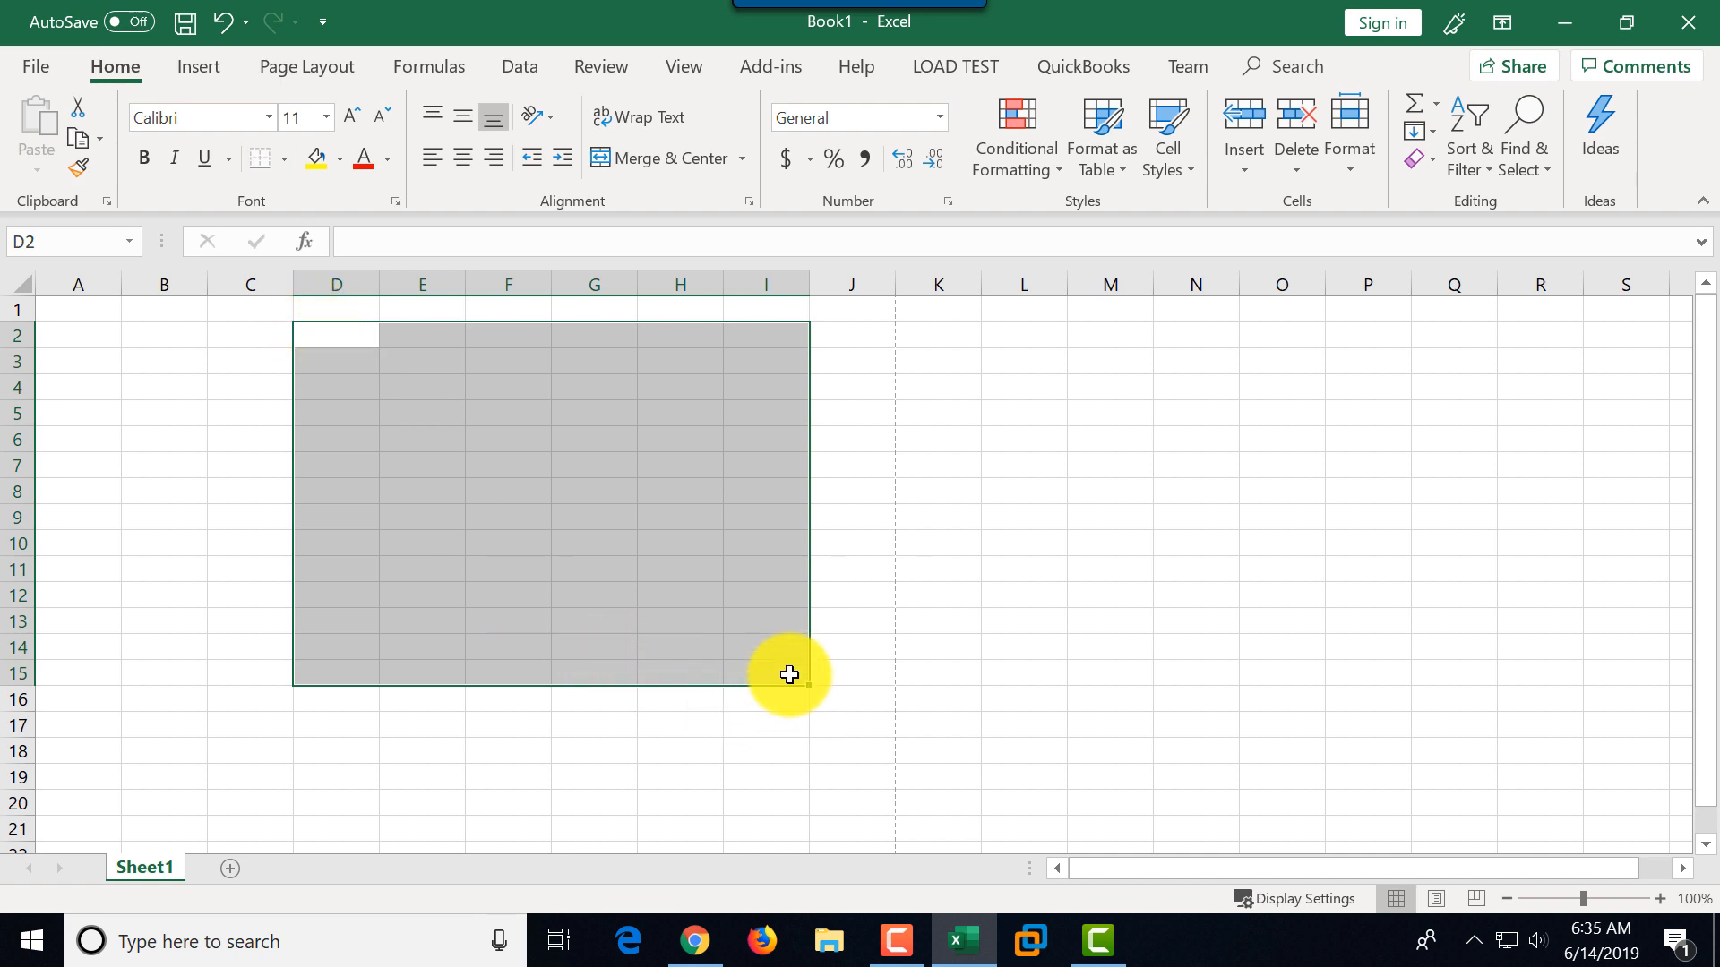
drag(789, 674, 442, 357)
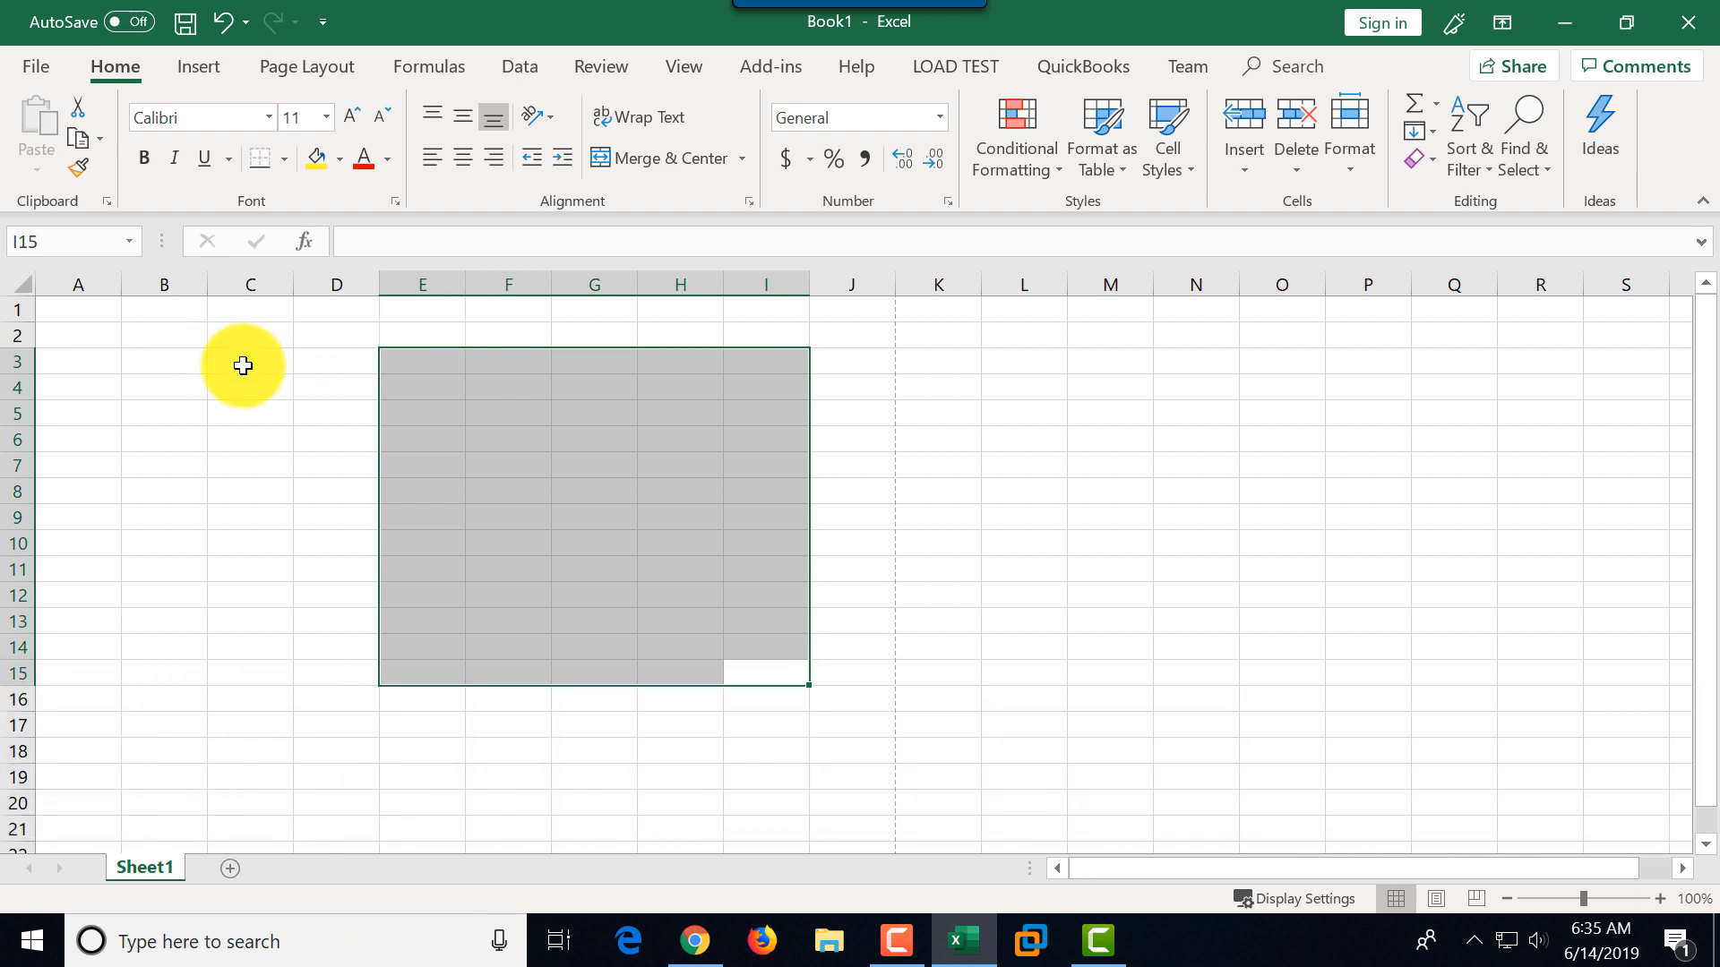
drag(251, 362, 283, 643)
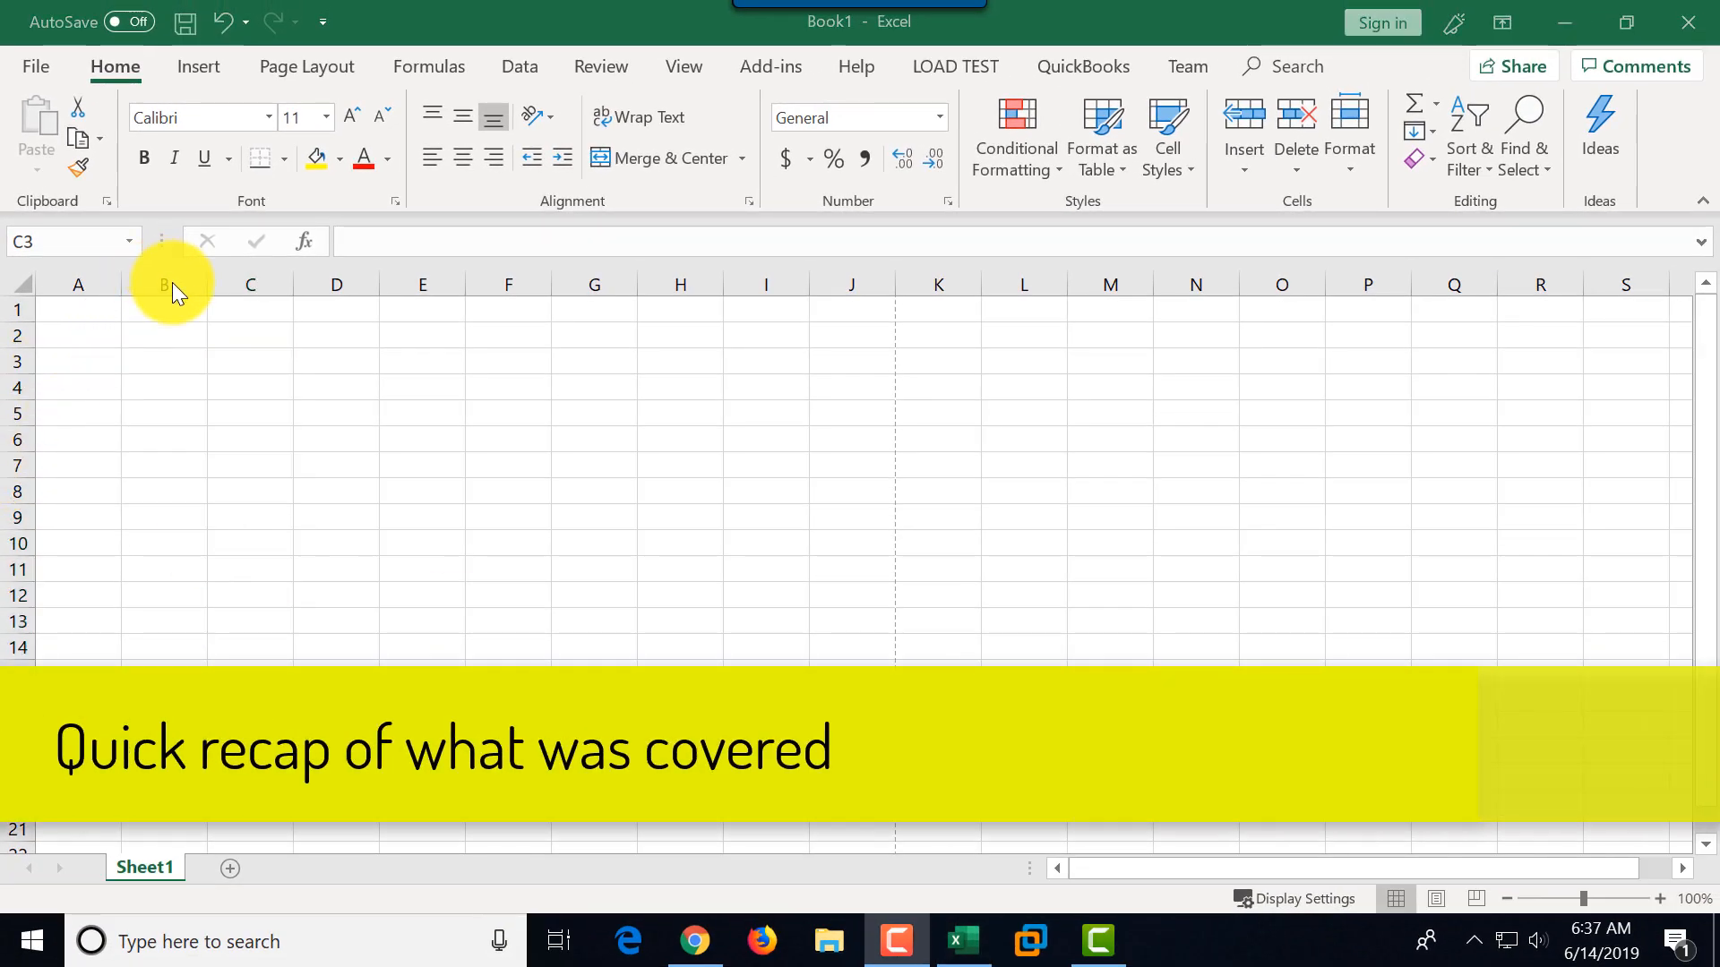
- Select column B, row 4, cell B4 and the range B2:E10 one after another
click(165, 283)
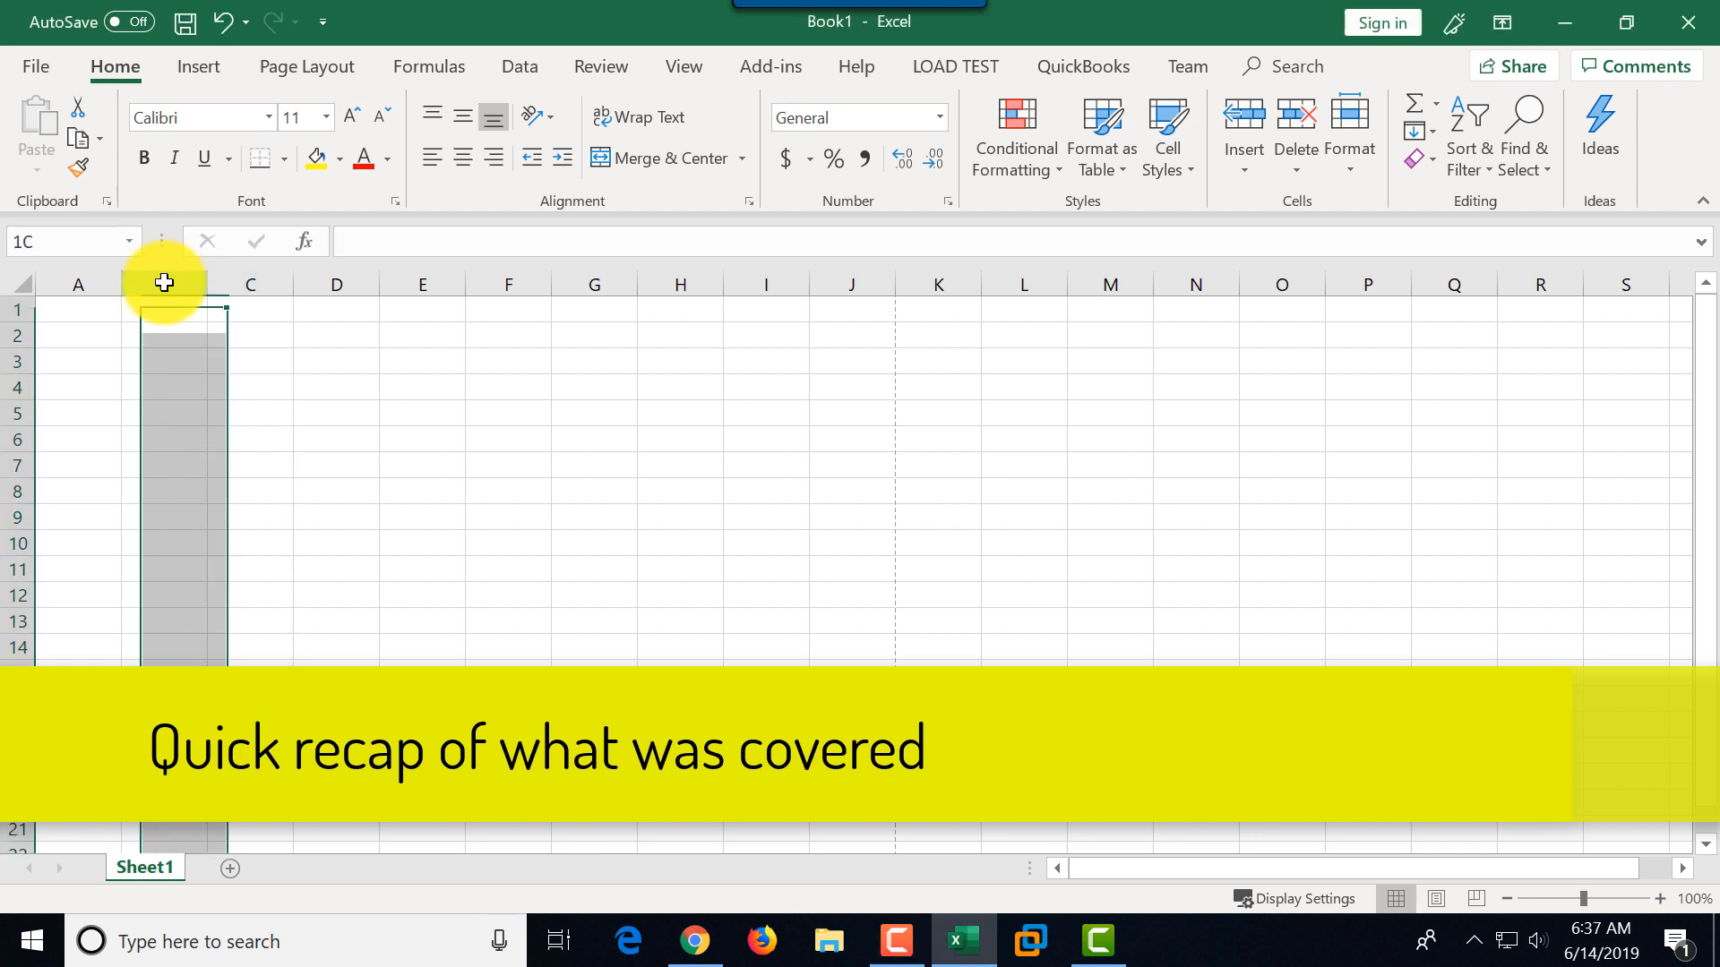
click(17, 387)
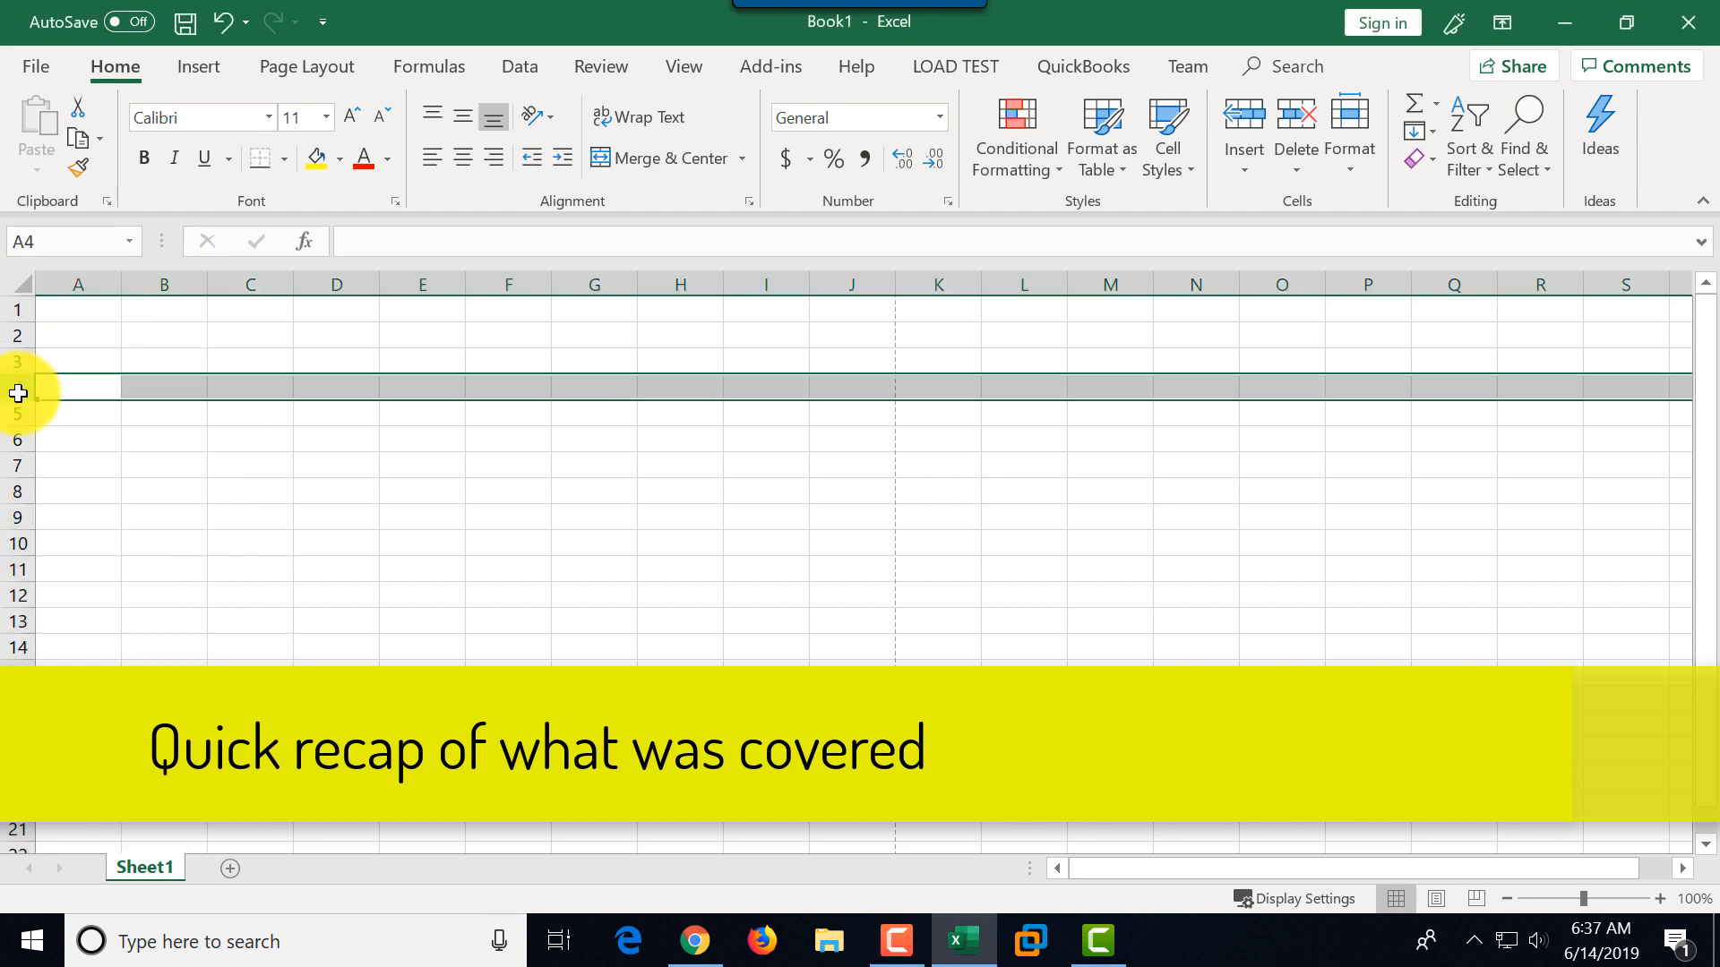
click(171, 381)
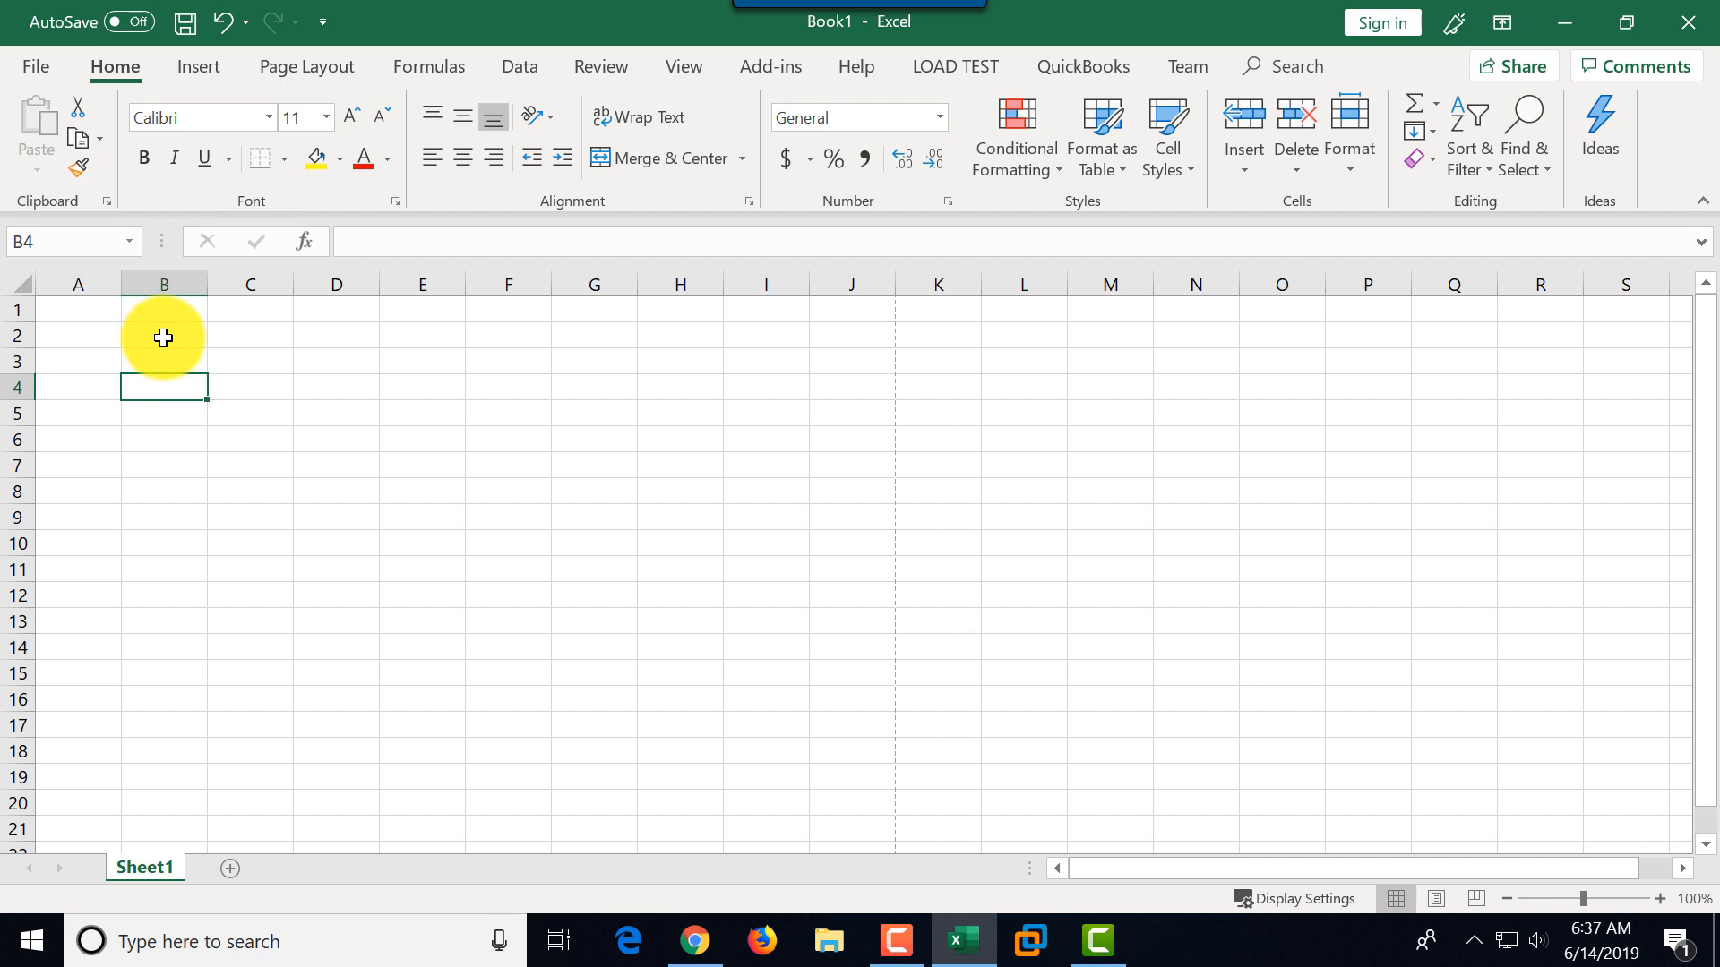
drag(160, 334, 419, 535)
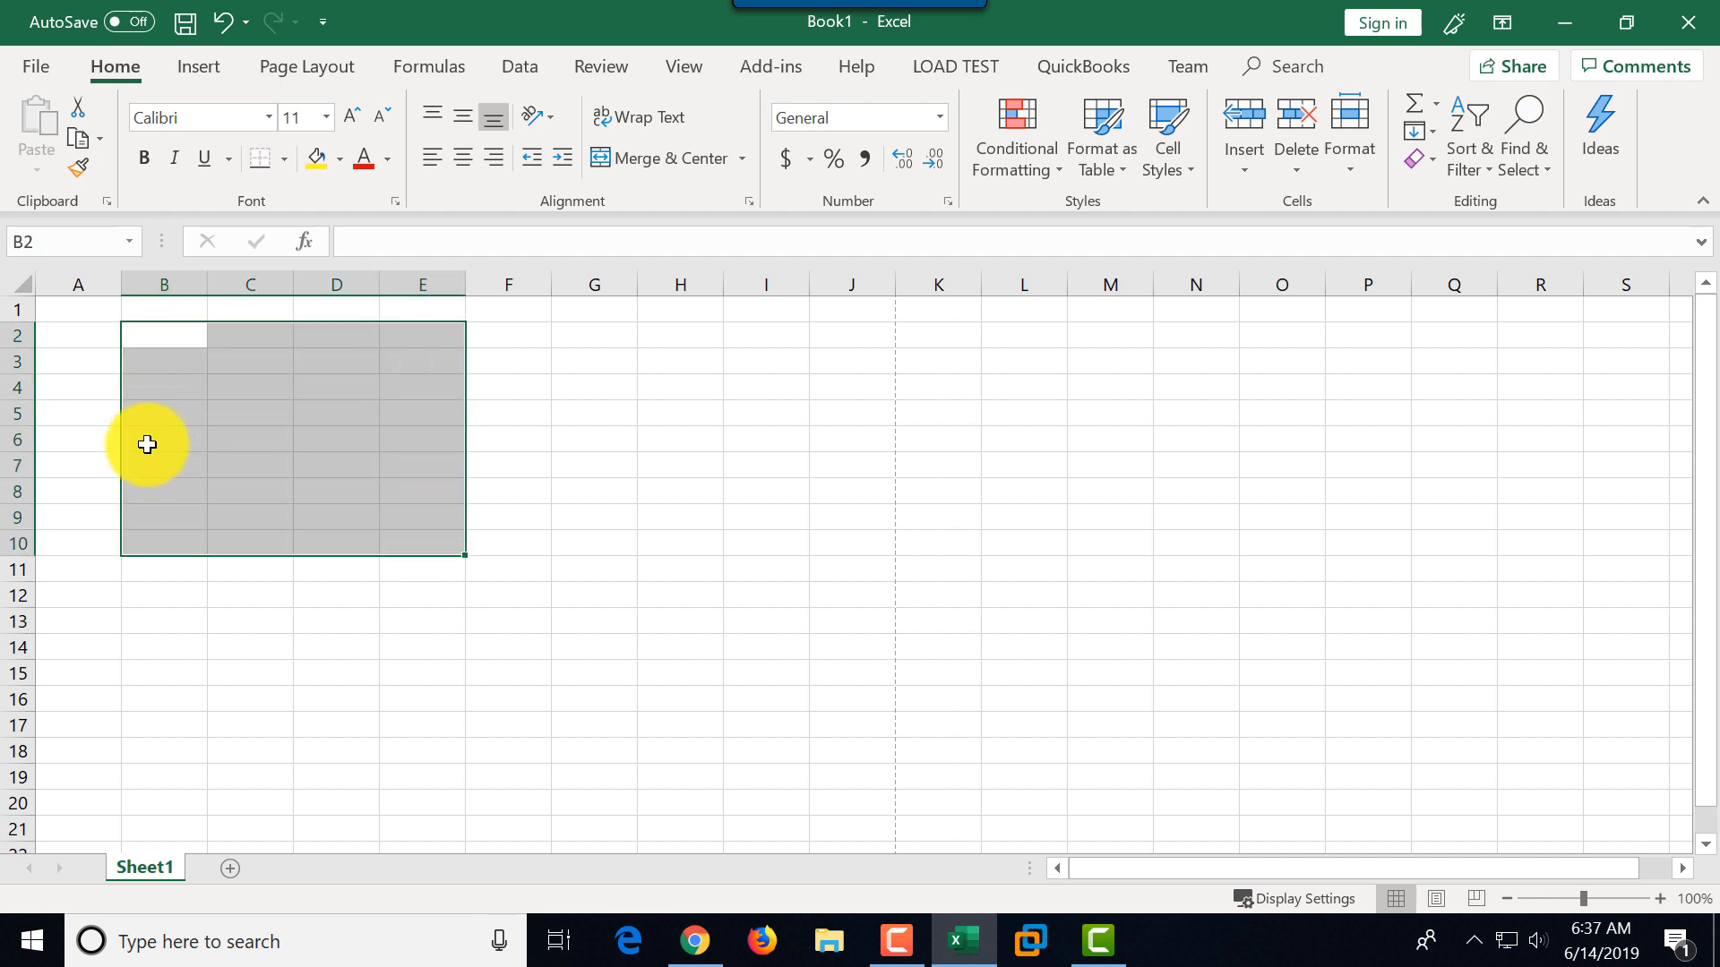
- Add three new worksheets to the workbook, then return to Sheet1 and select cell A3
click(229, 869)
click(306, 869)
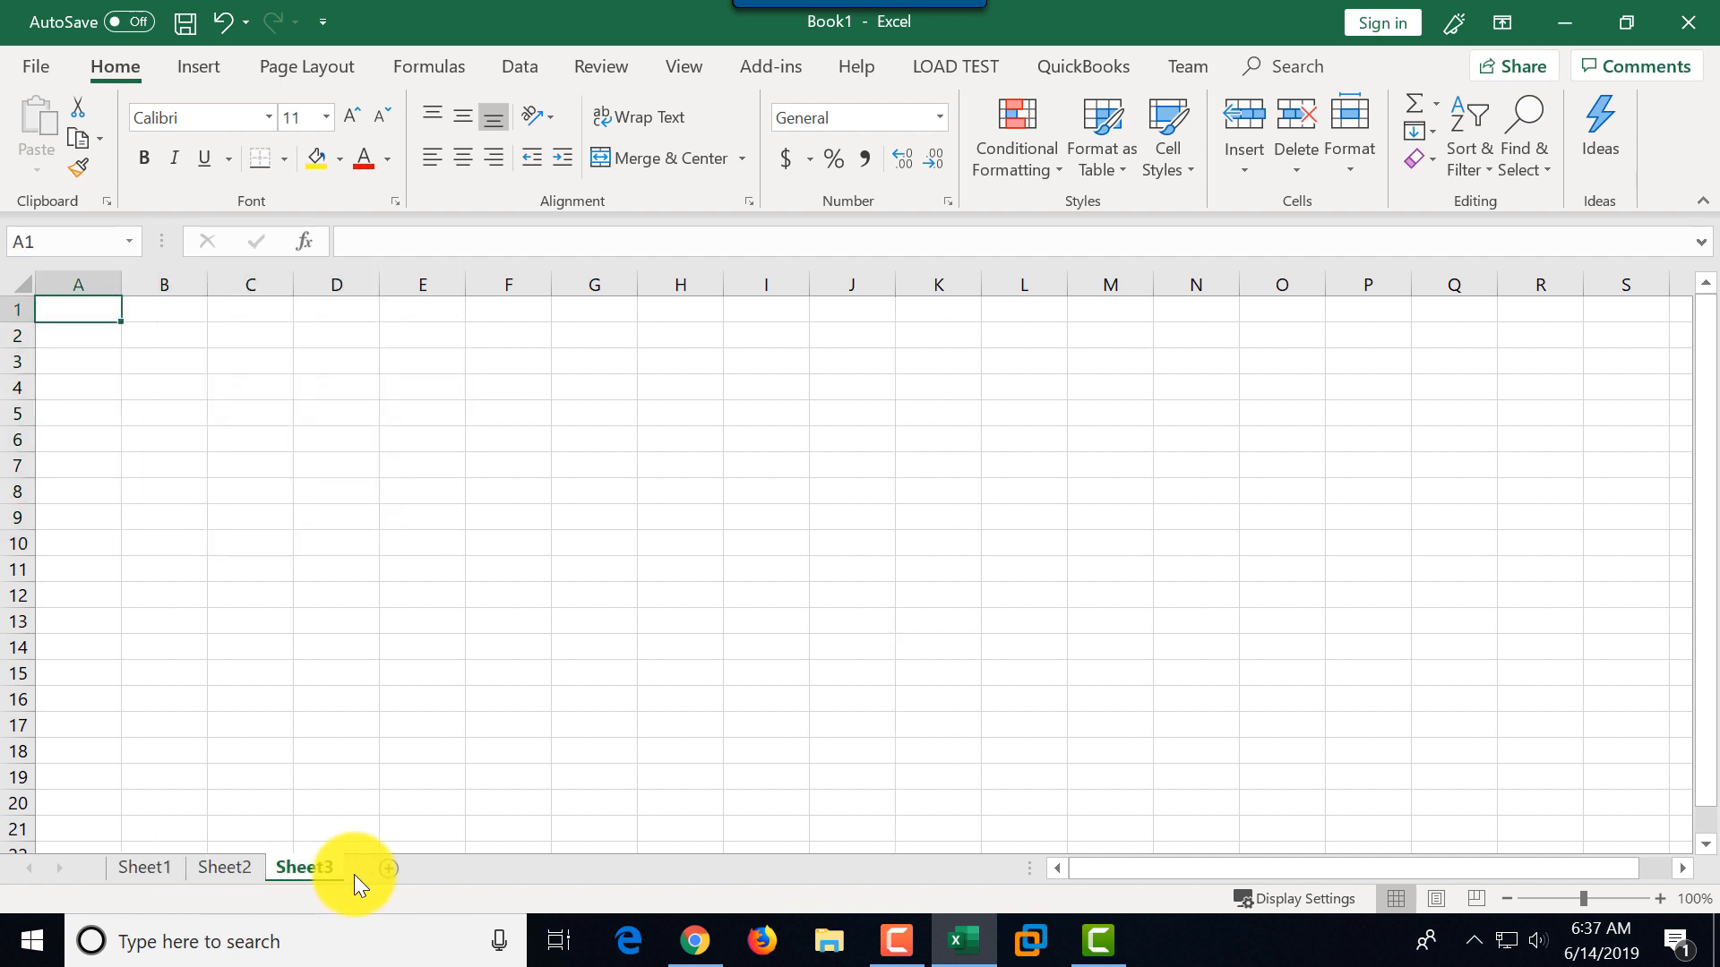
click(394, 871)
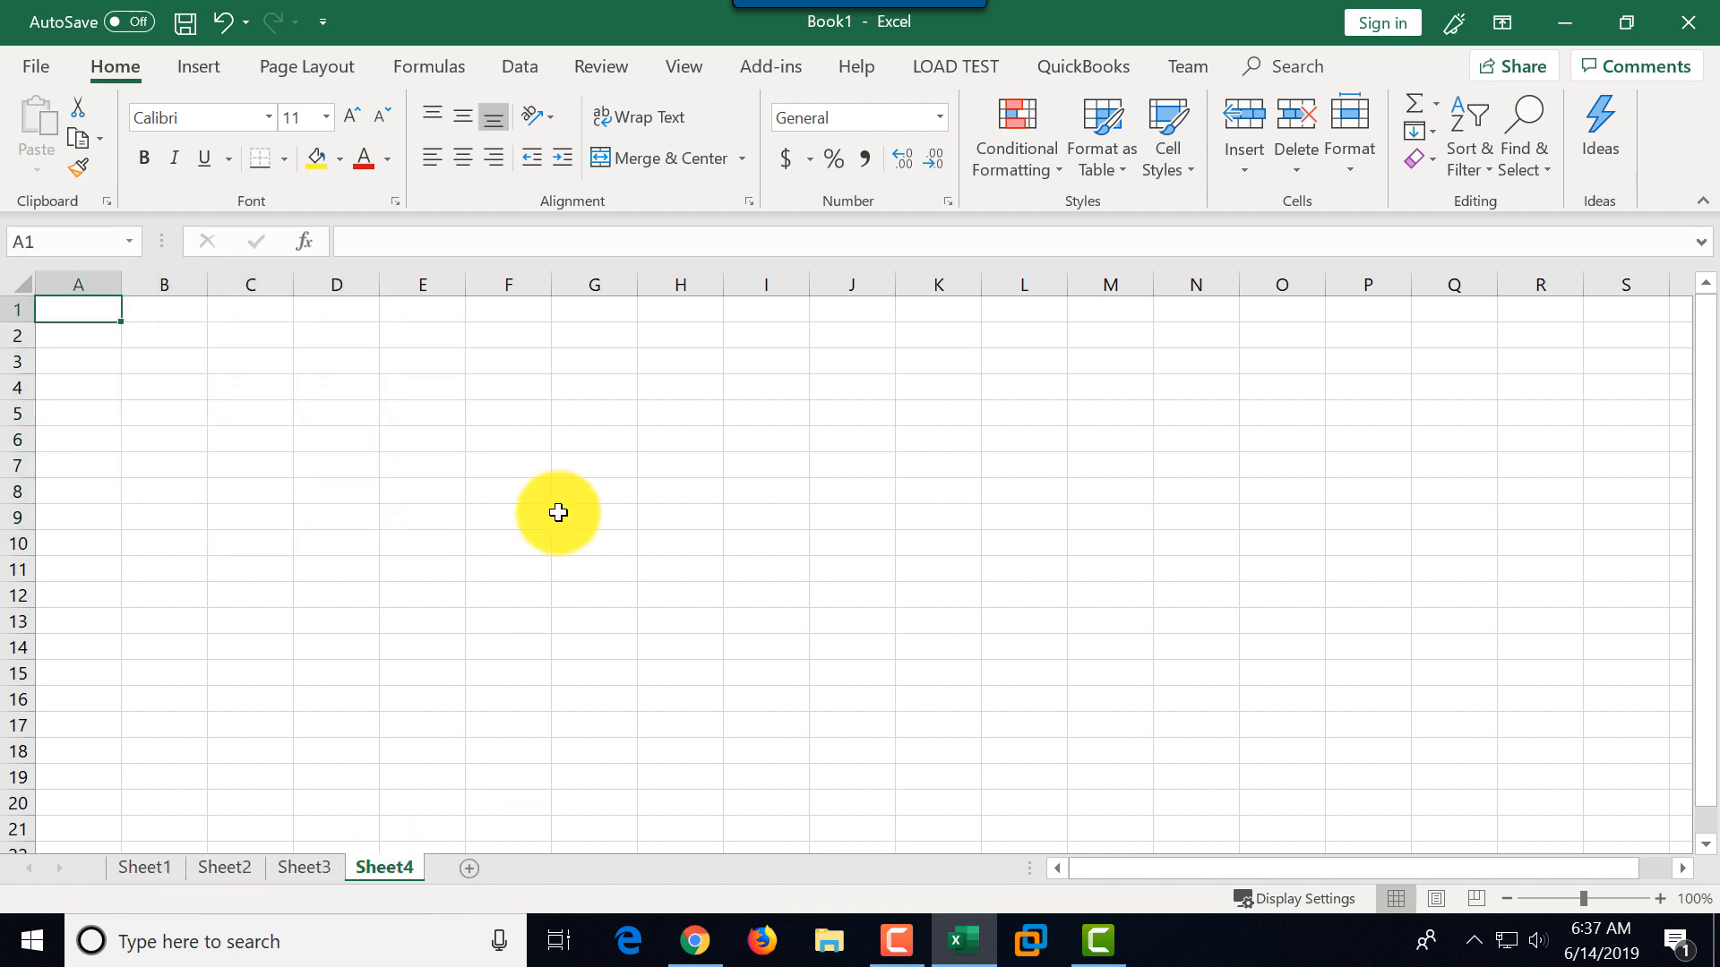
click(146, 866)
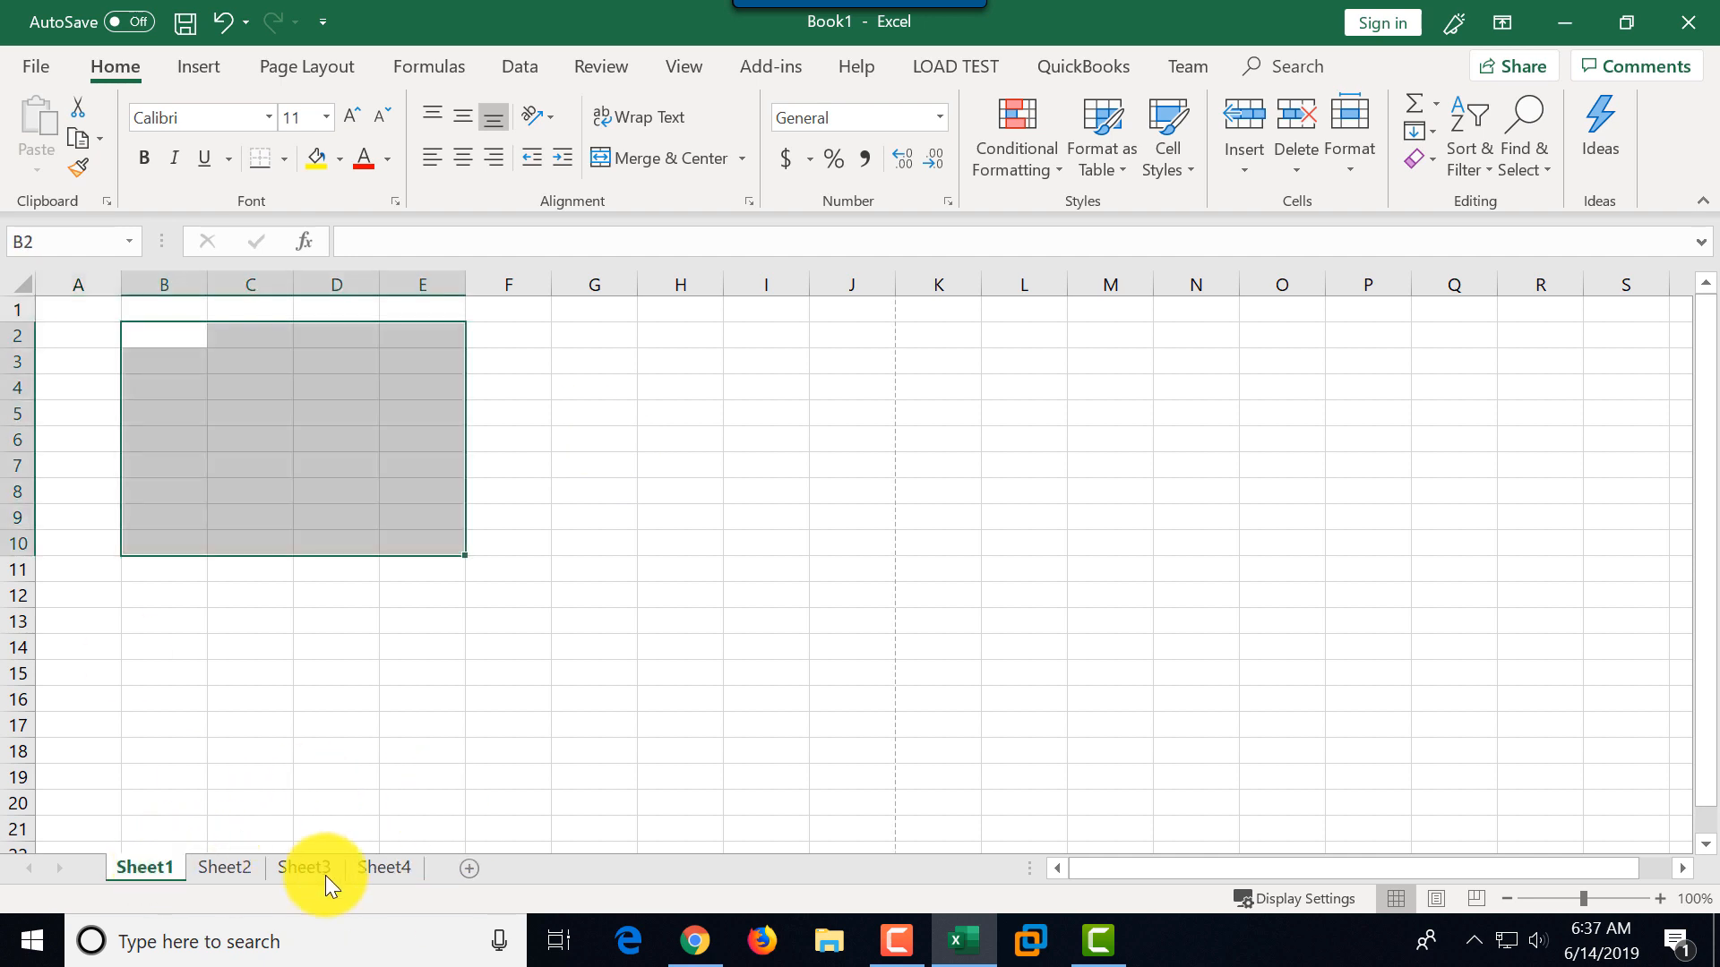
click(64, 361)
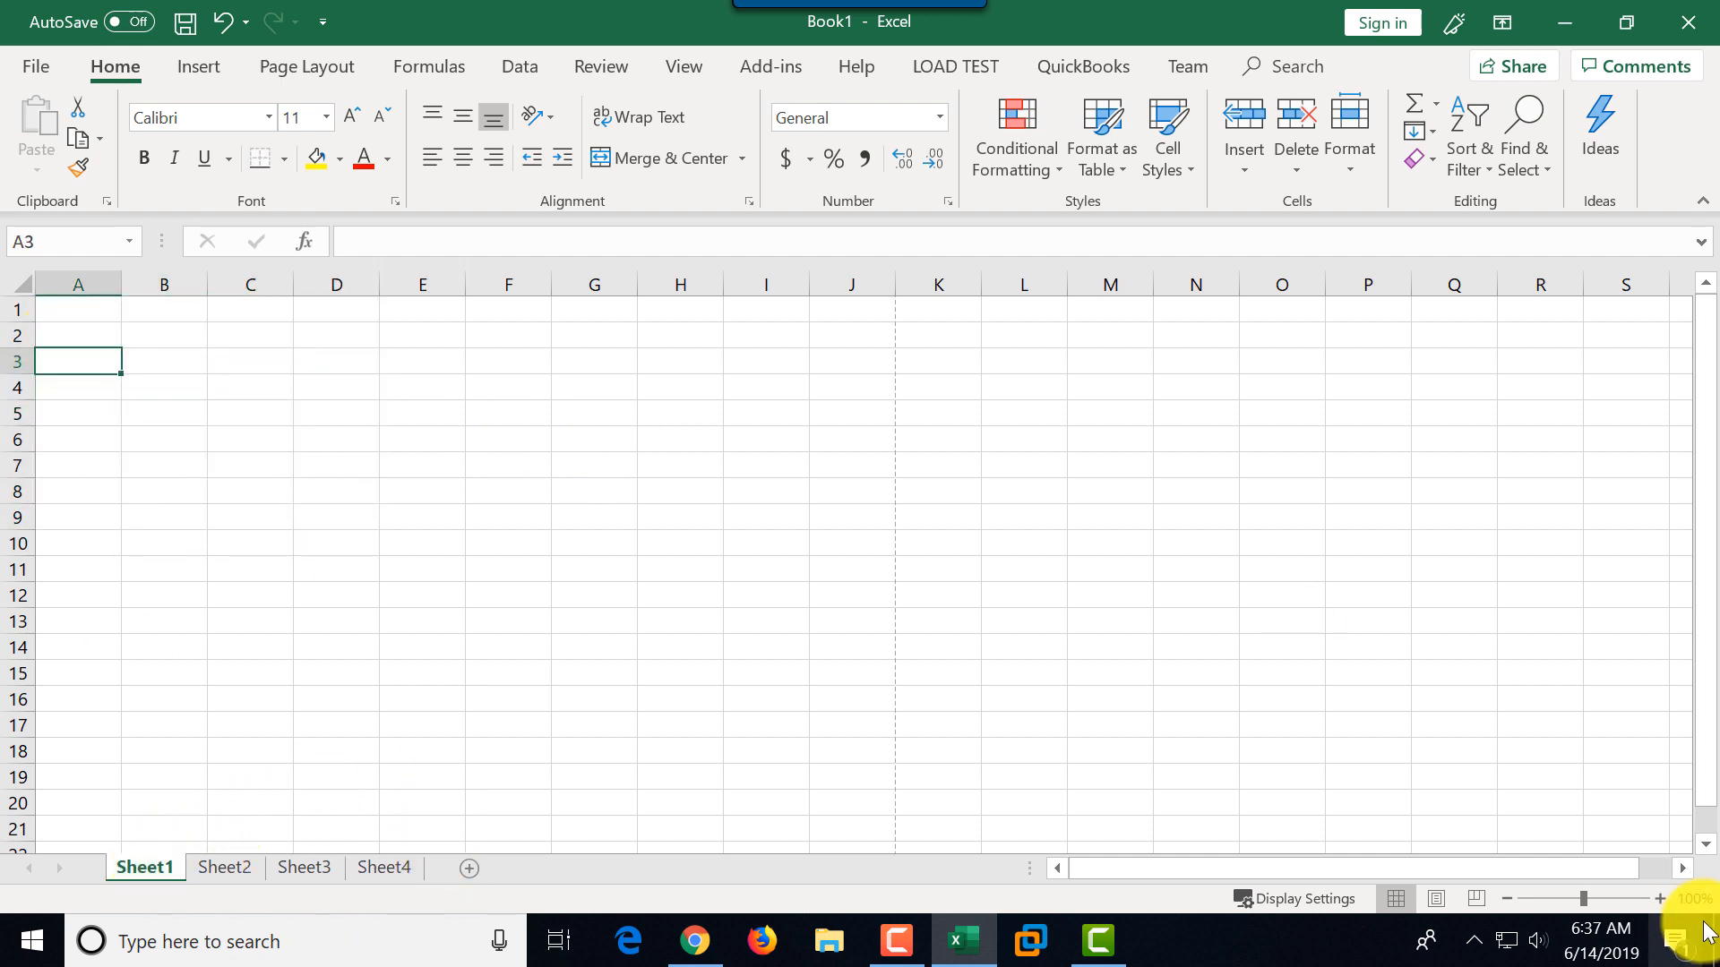
- Zoom the worksheet in to 170%
click(1660, 898)
click(1661, 898)
click(1660, 898)
click(1660, 898)
click(1661, 898)
click(1660, 898)
click(1661, 898)
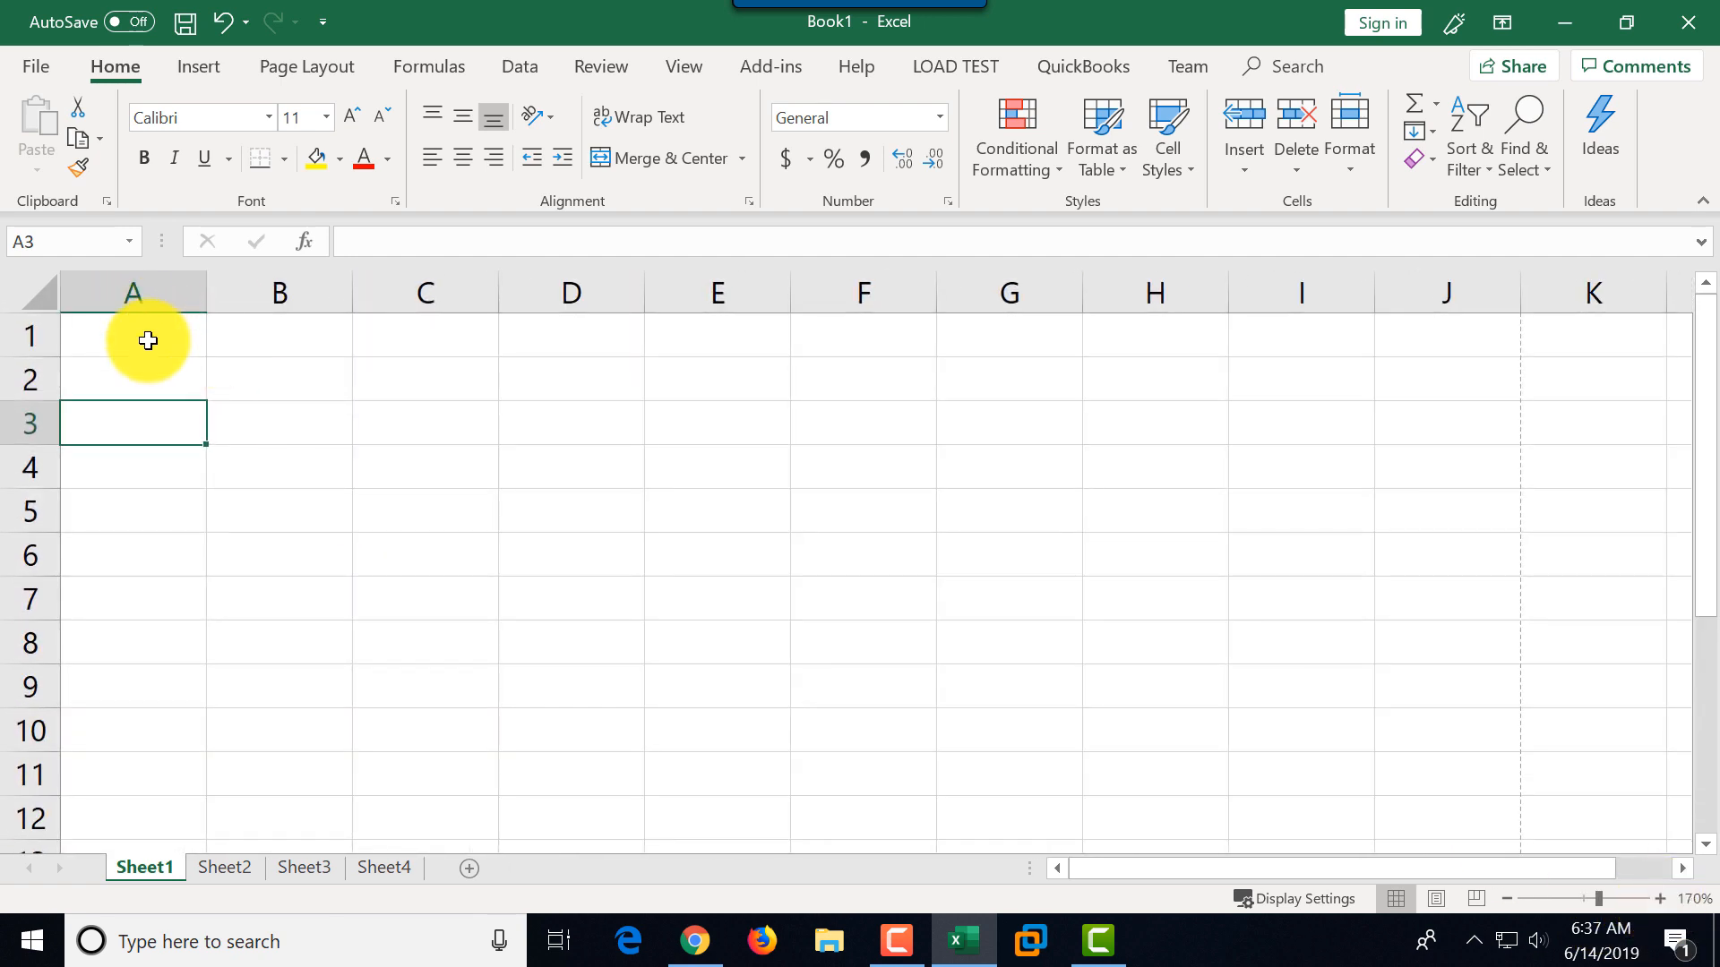
- Enter the title "Student Monthly Budget" in cell A1 and commit it by selecting A3
click(137, 384)
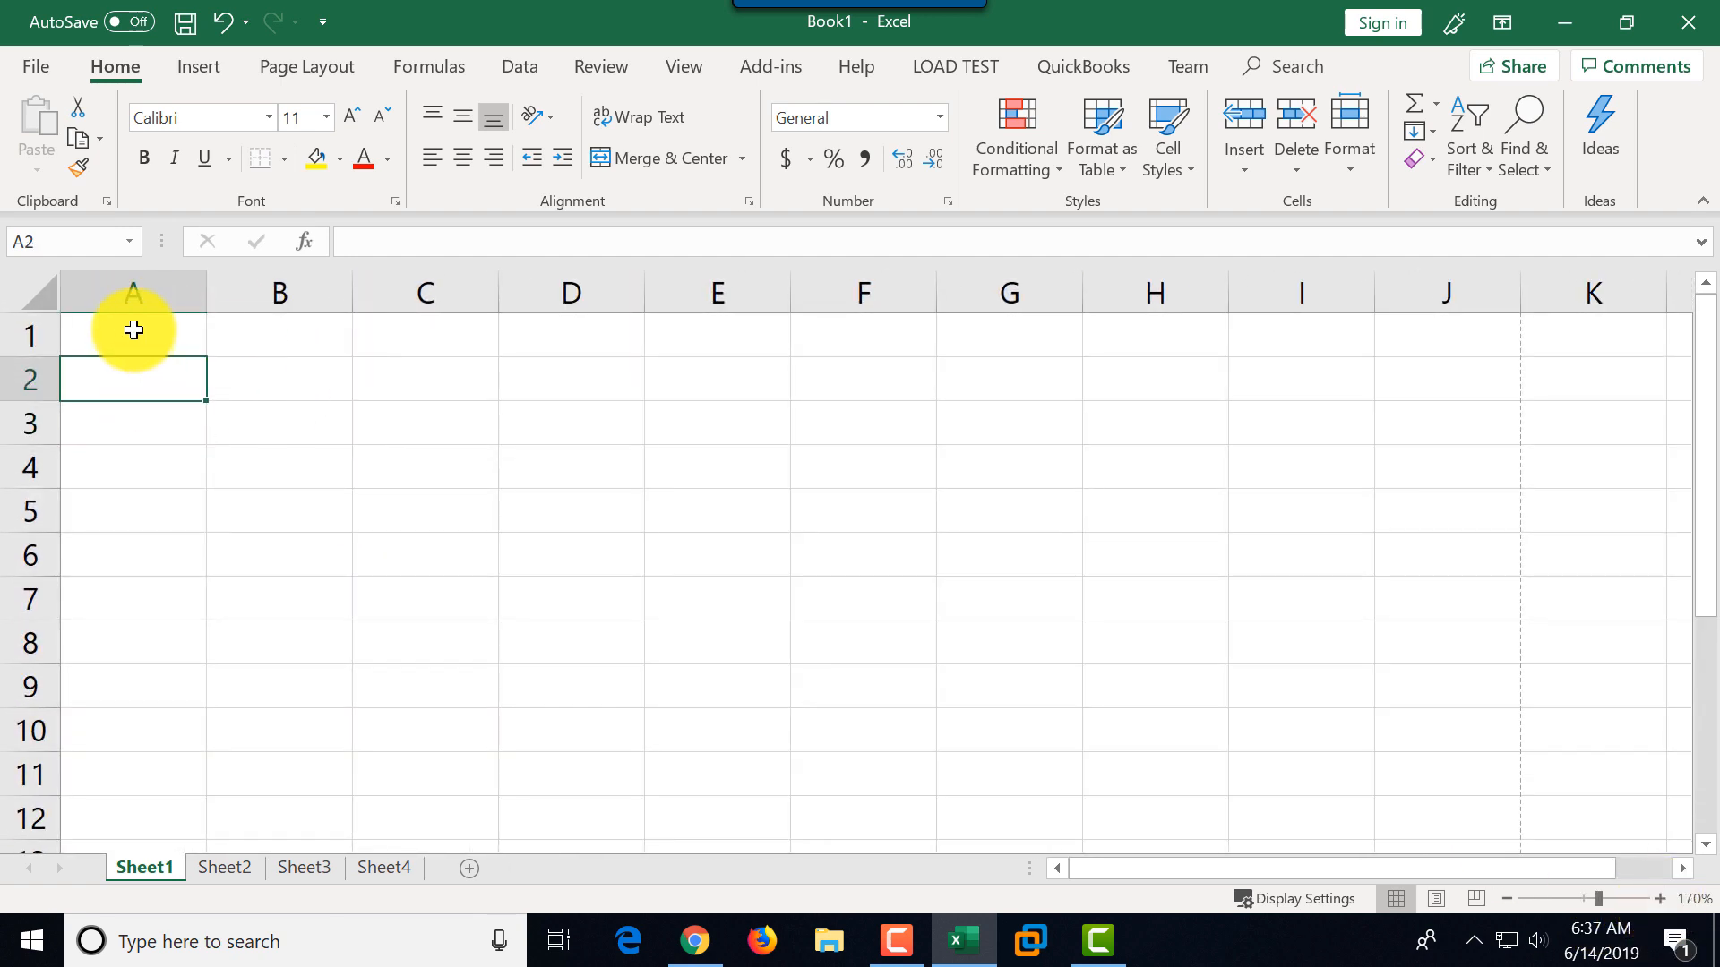
click(173, 341)
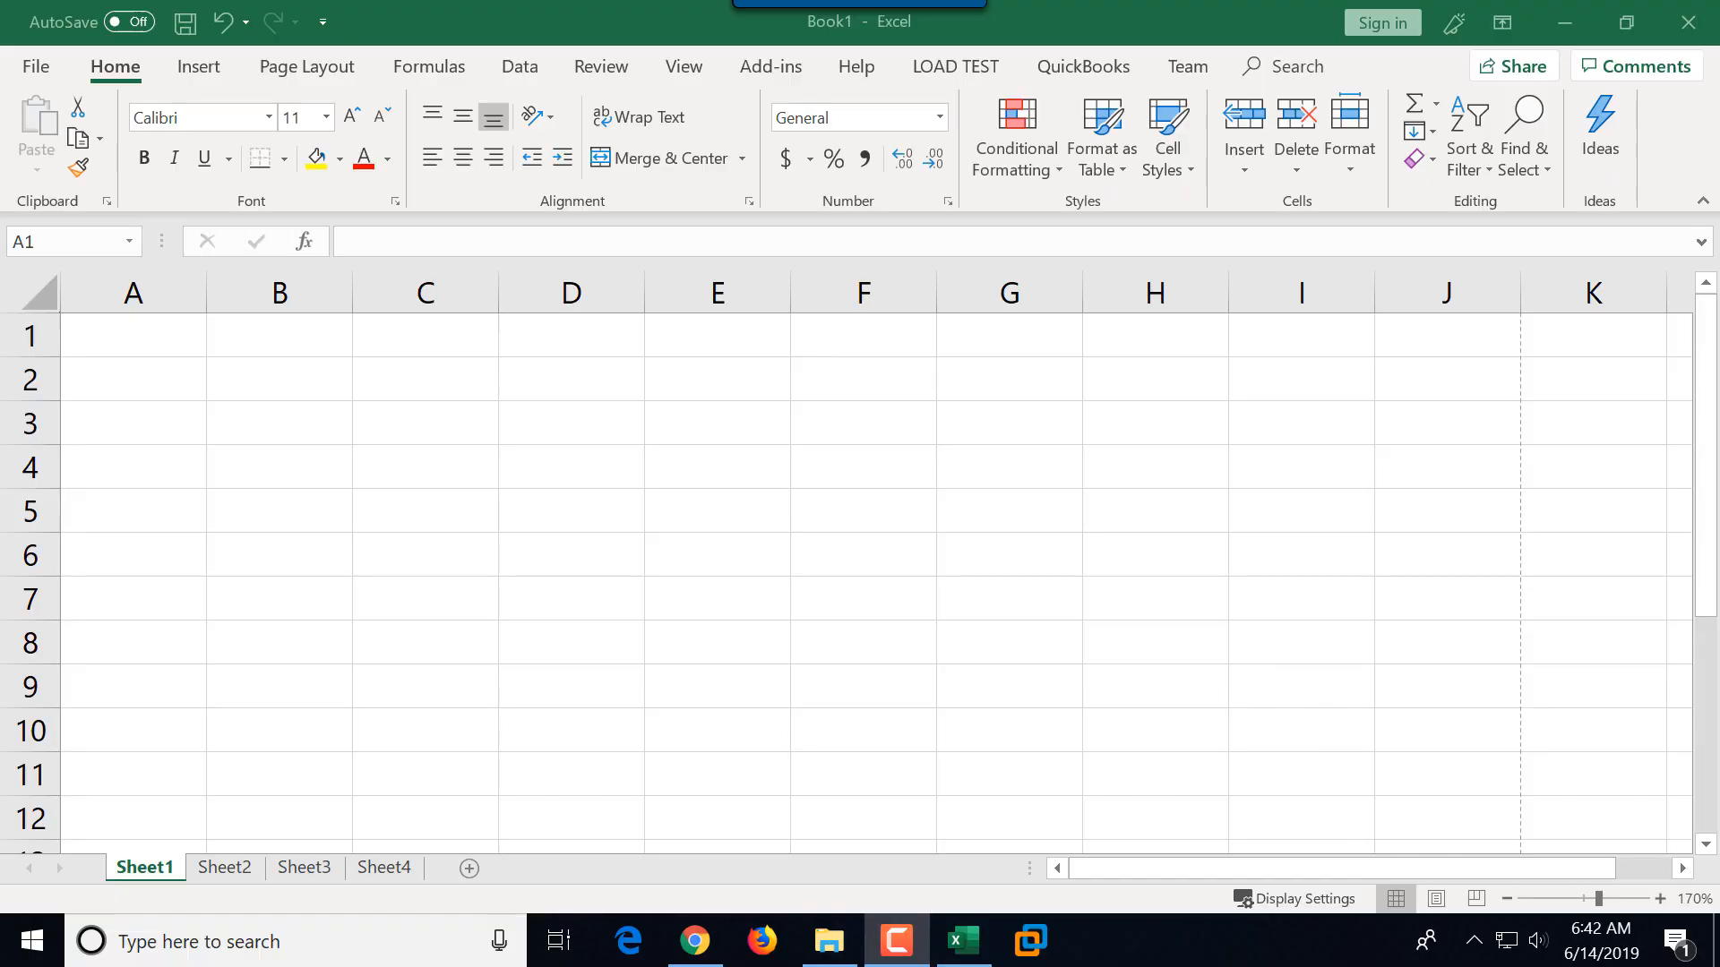
click(151, 337)
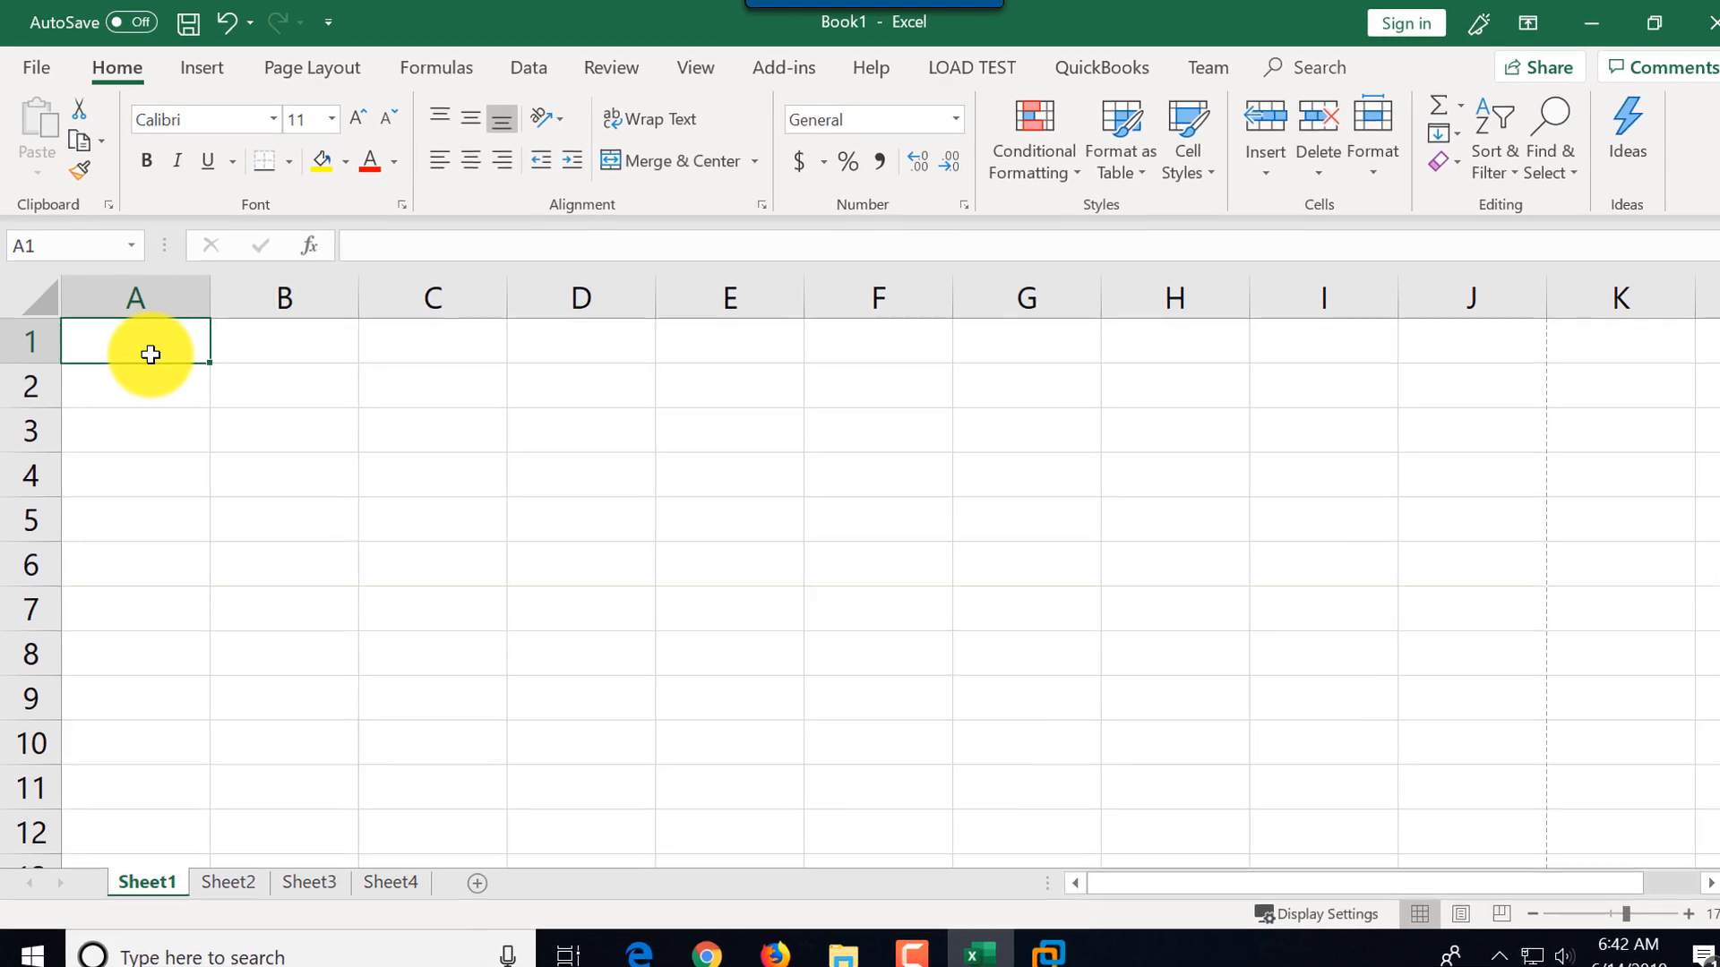
text(Student Mo)
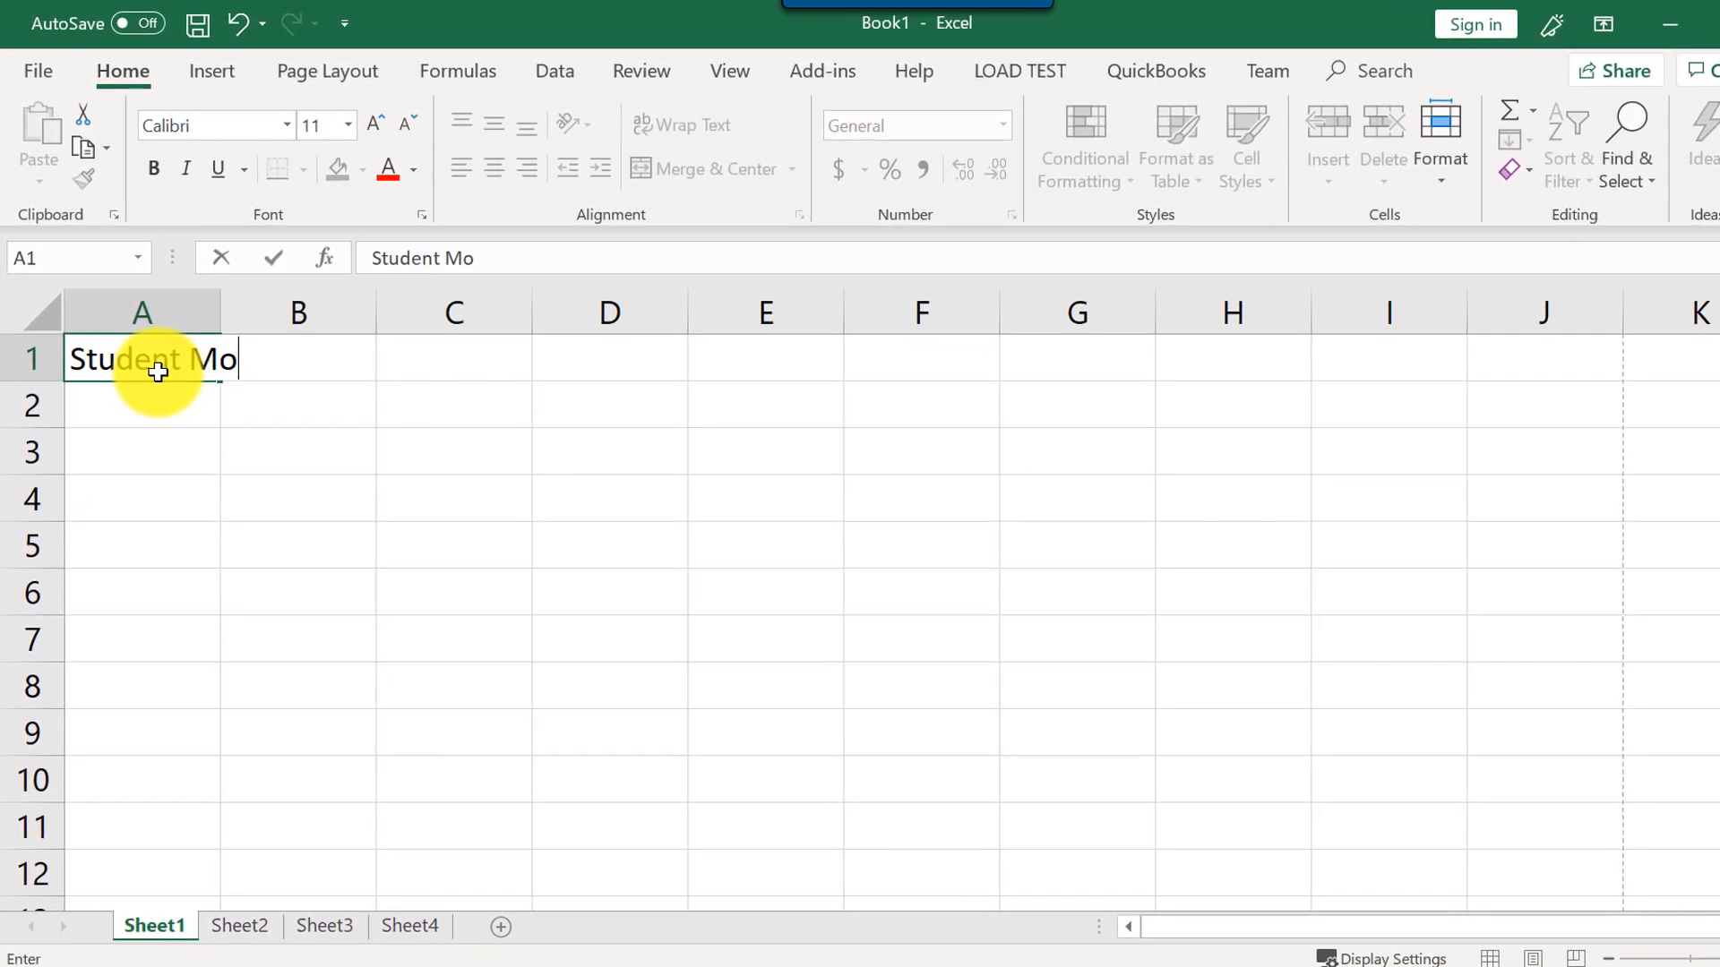
text(nthly Budget)
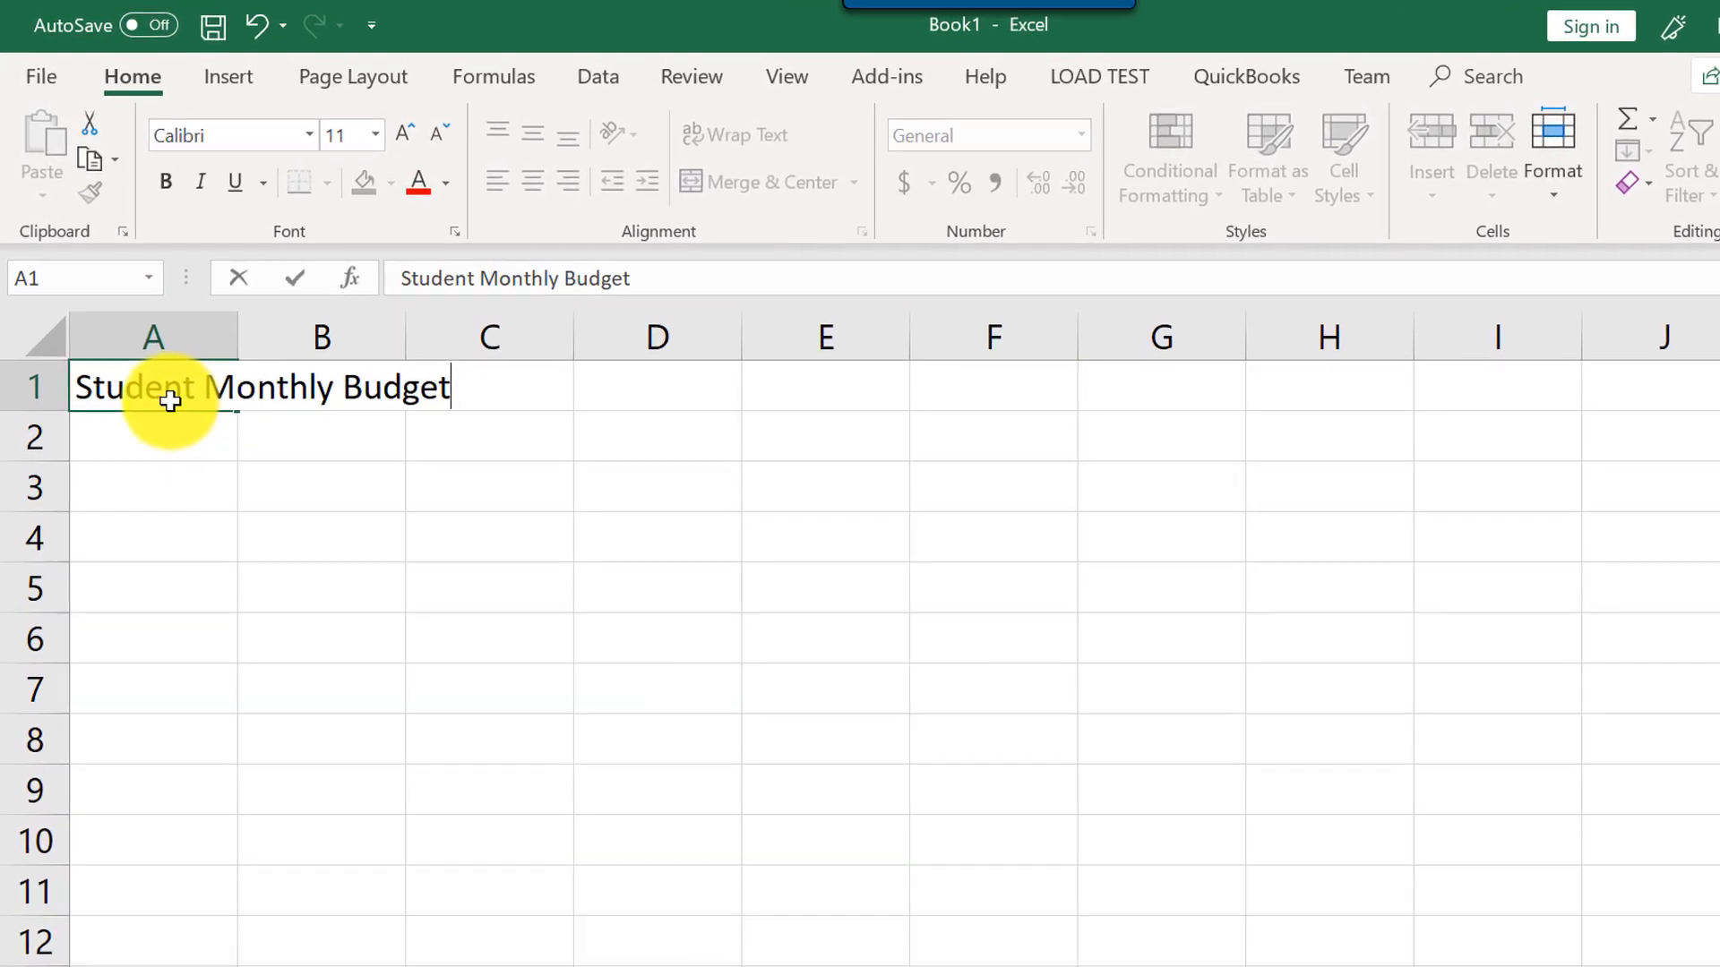
click(153, 487)
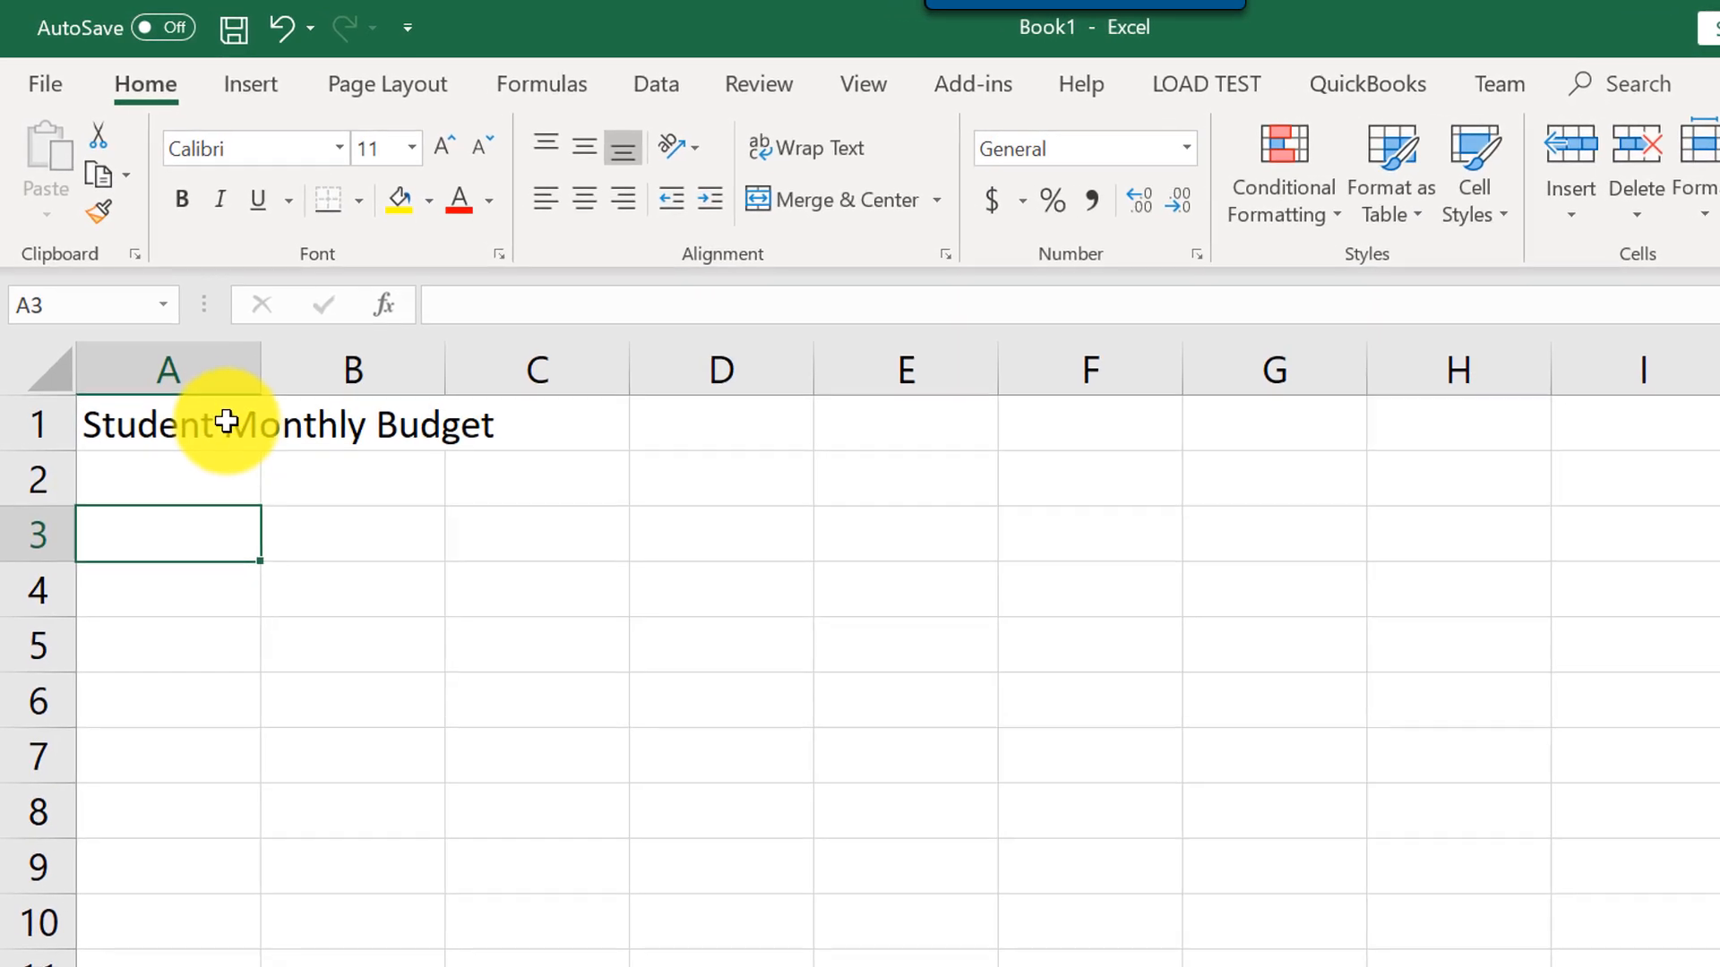
- Enter "Type" in cell B1 beside the long title, and clear that cell again
click(226, 421)
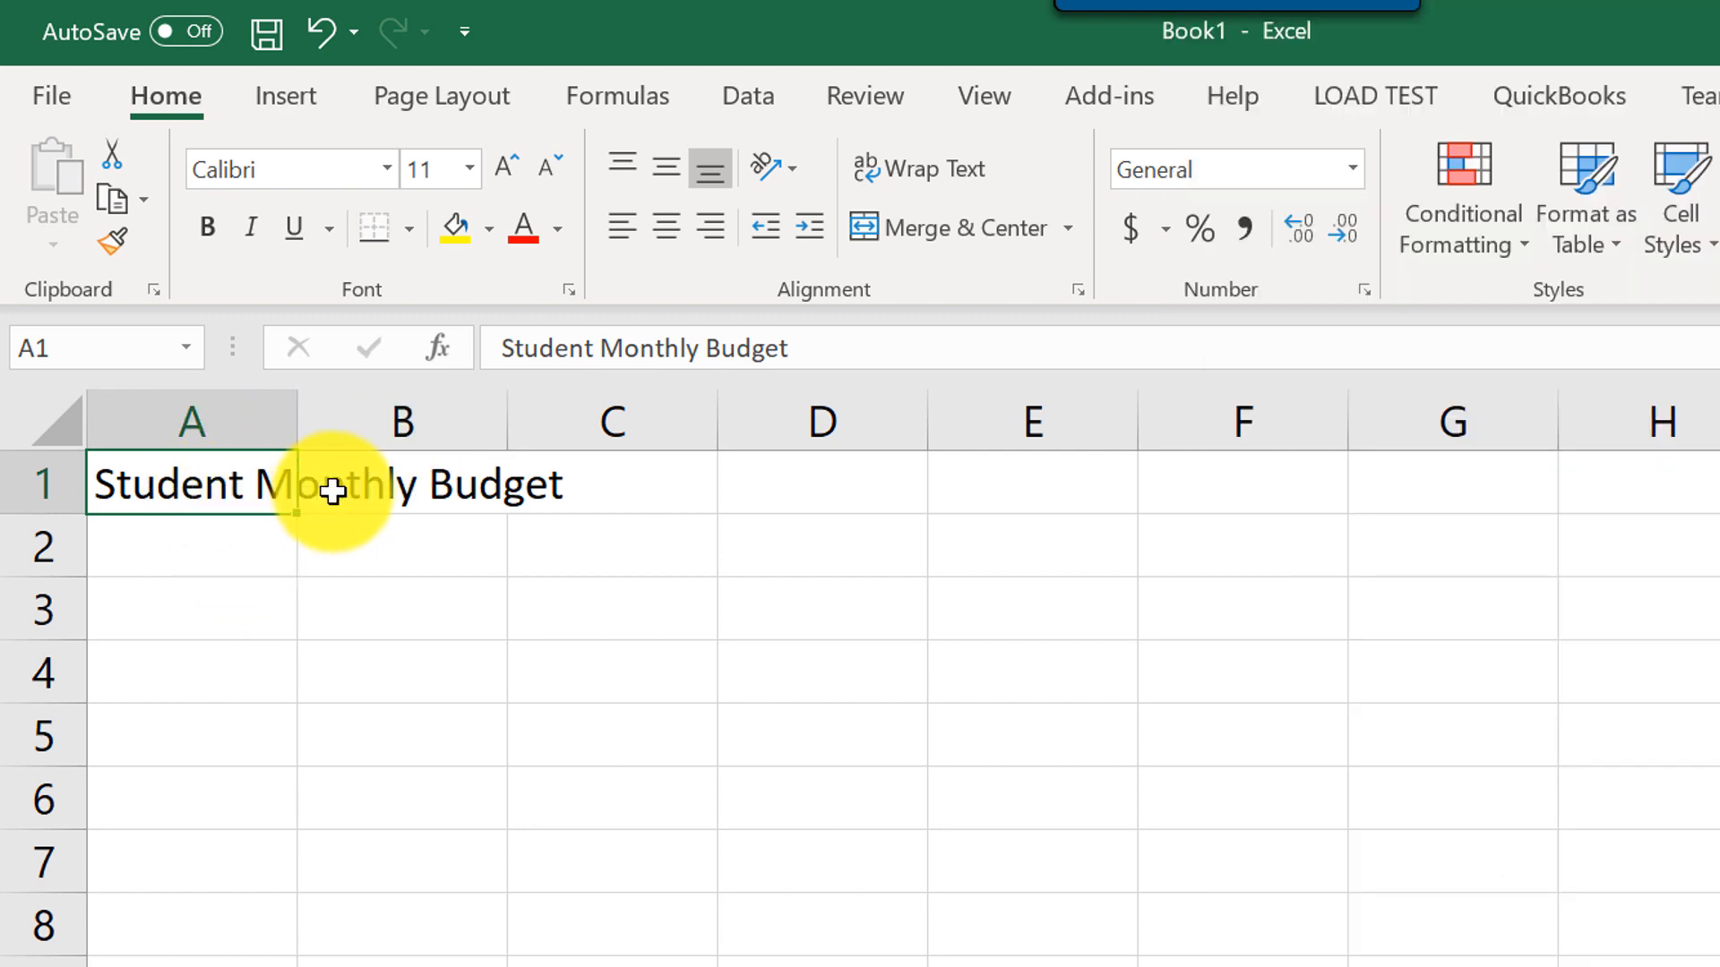
click(388, 488)
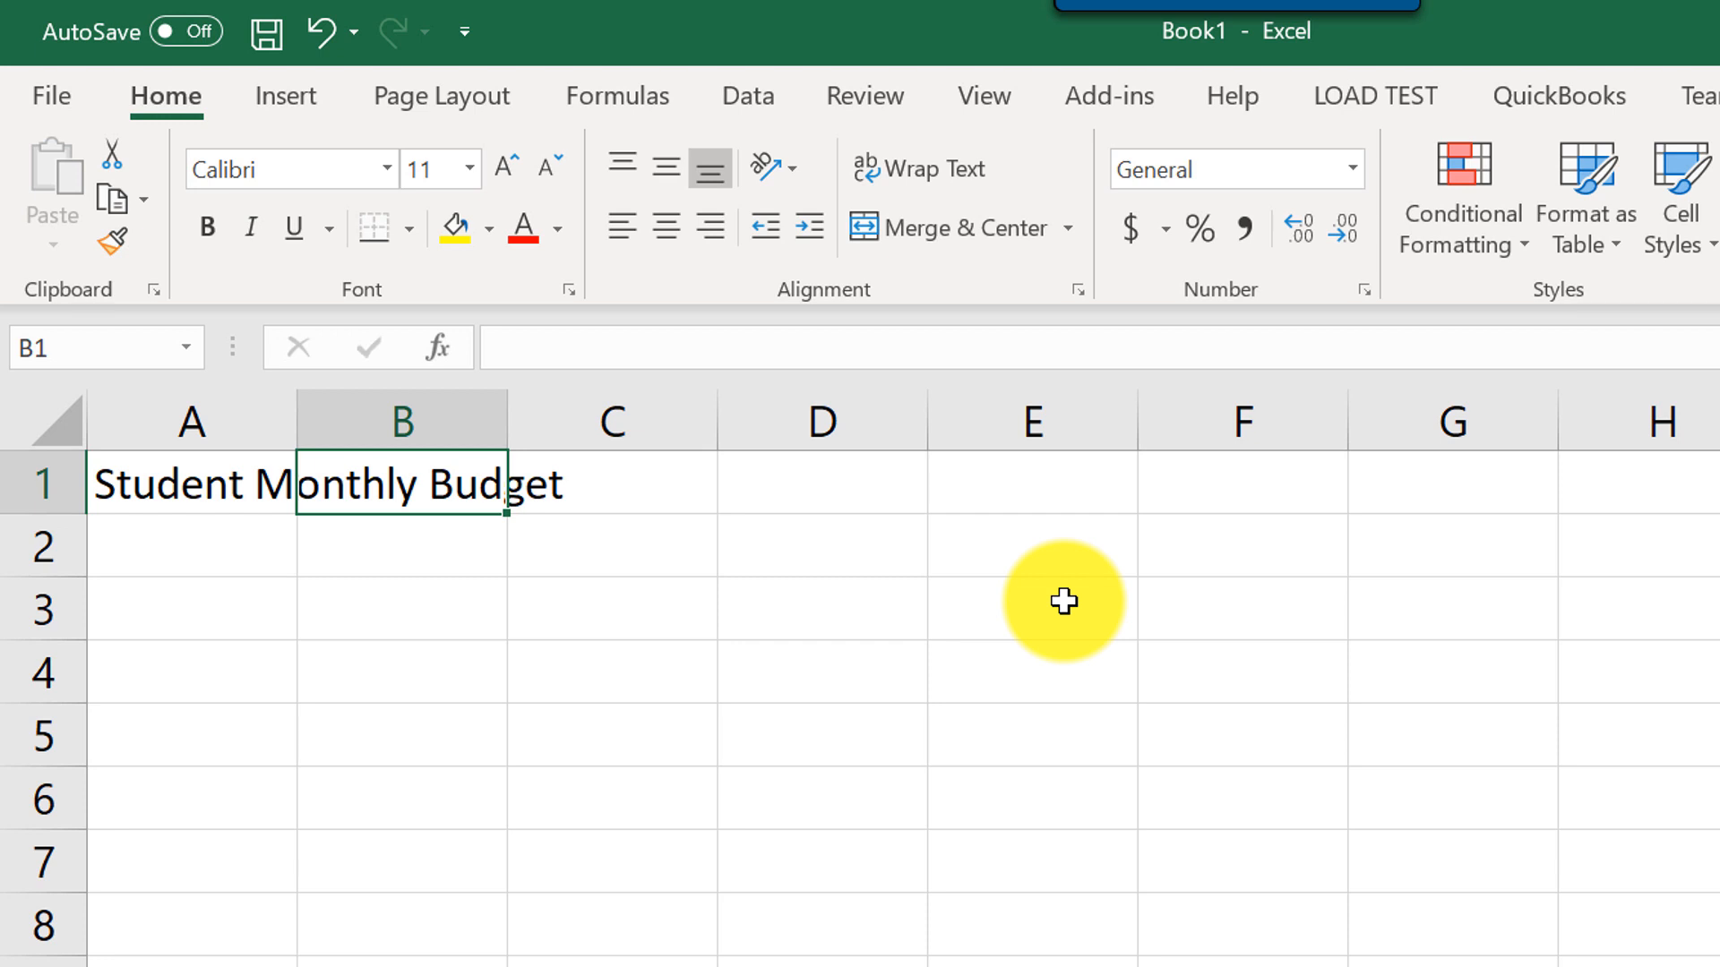
text(Type)
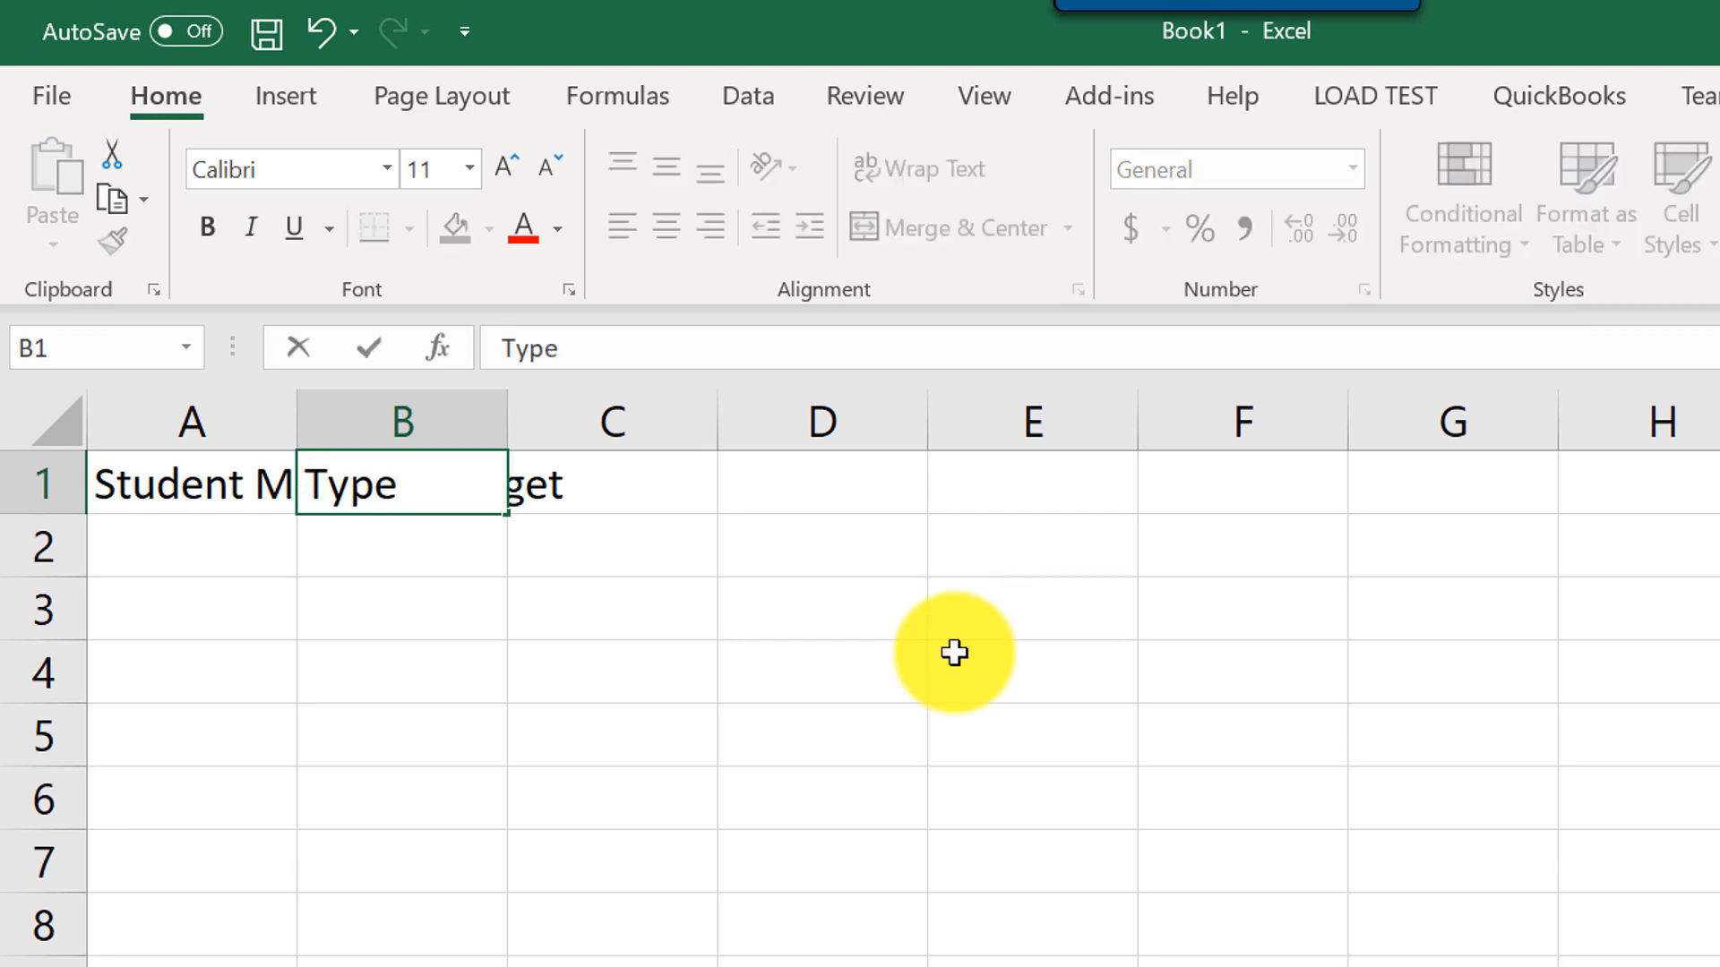
click(447, 620)
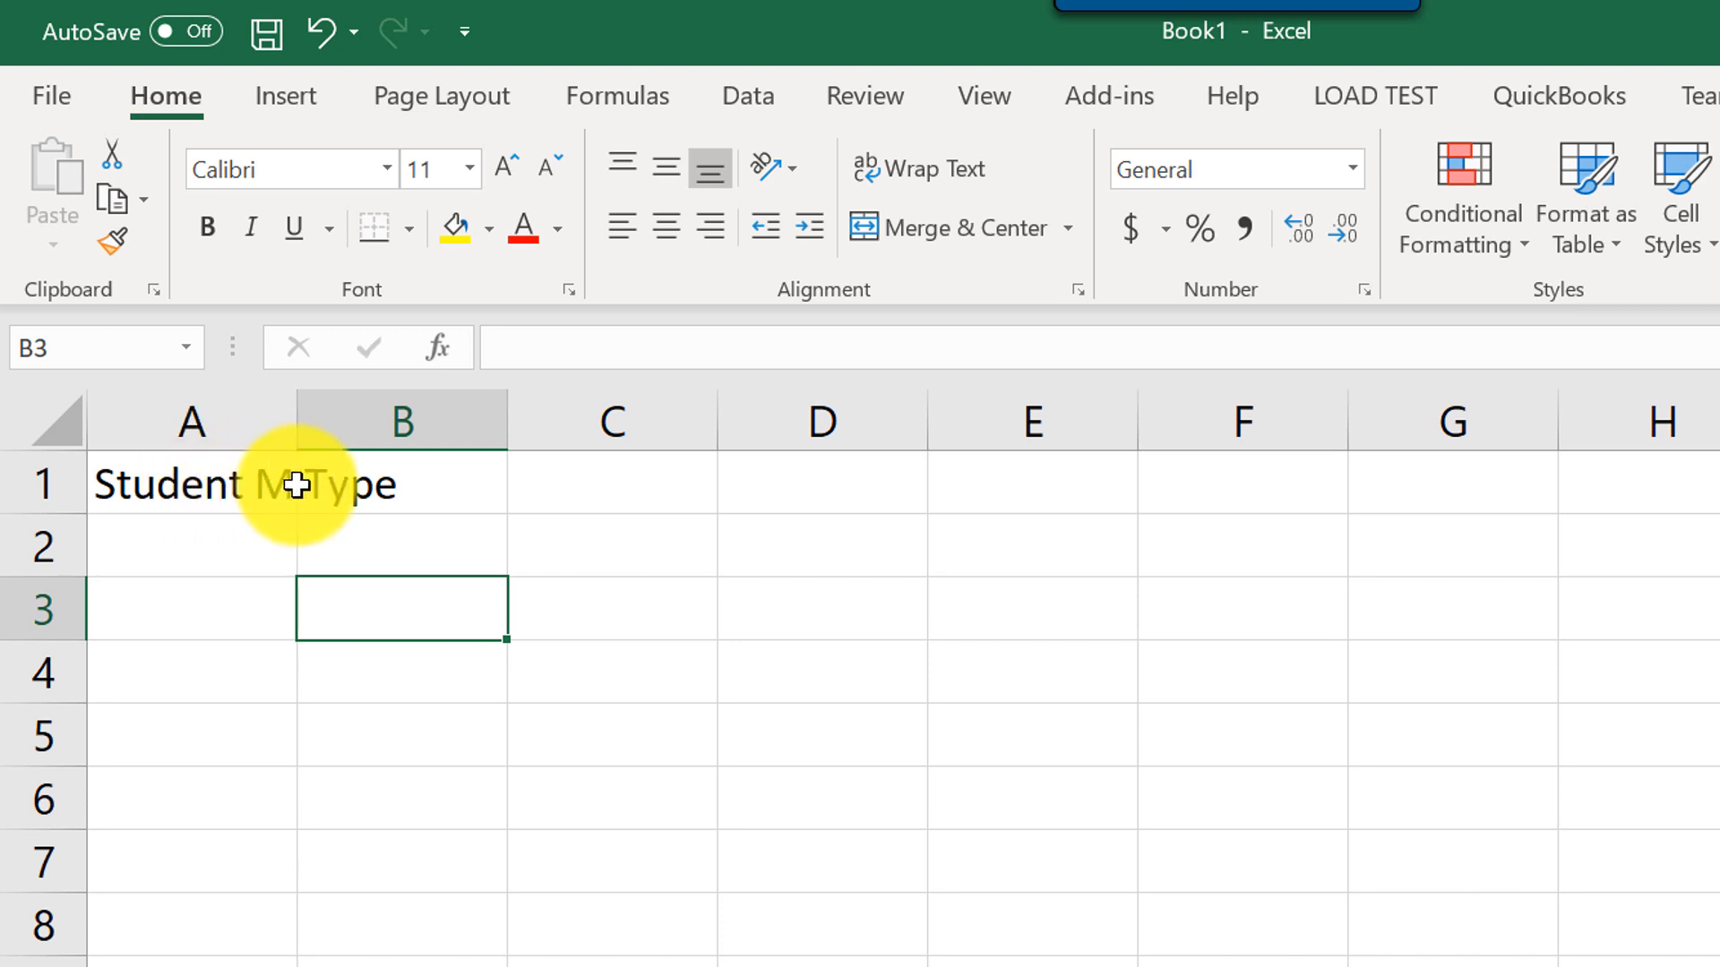
click(394, 491)
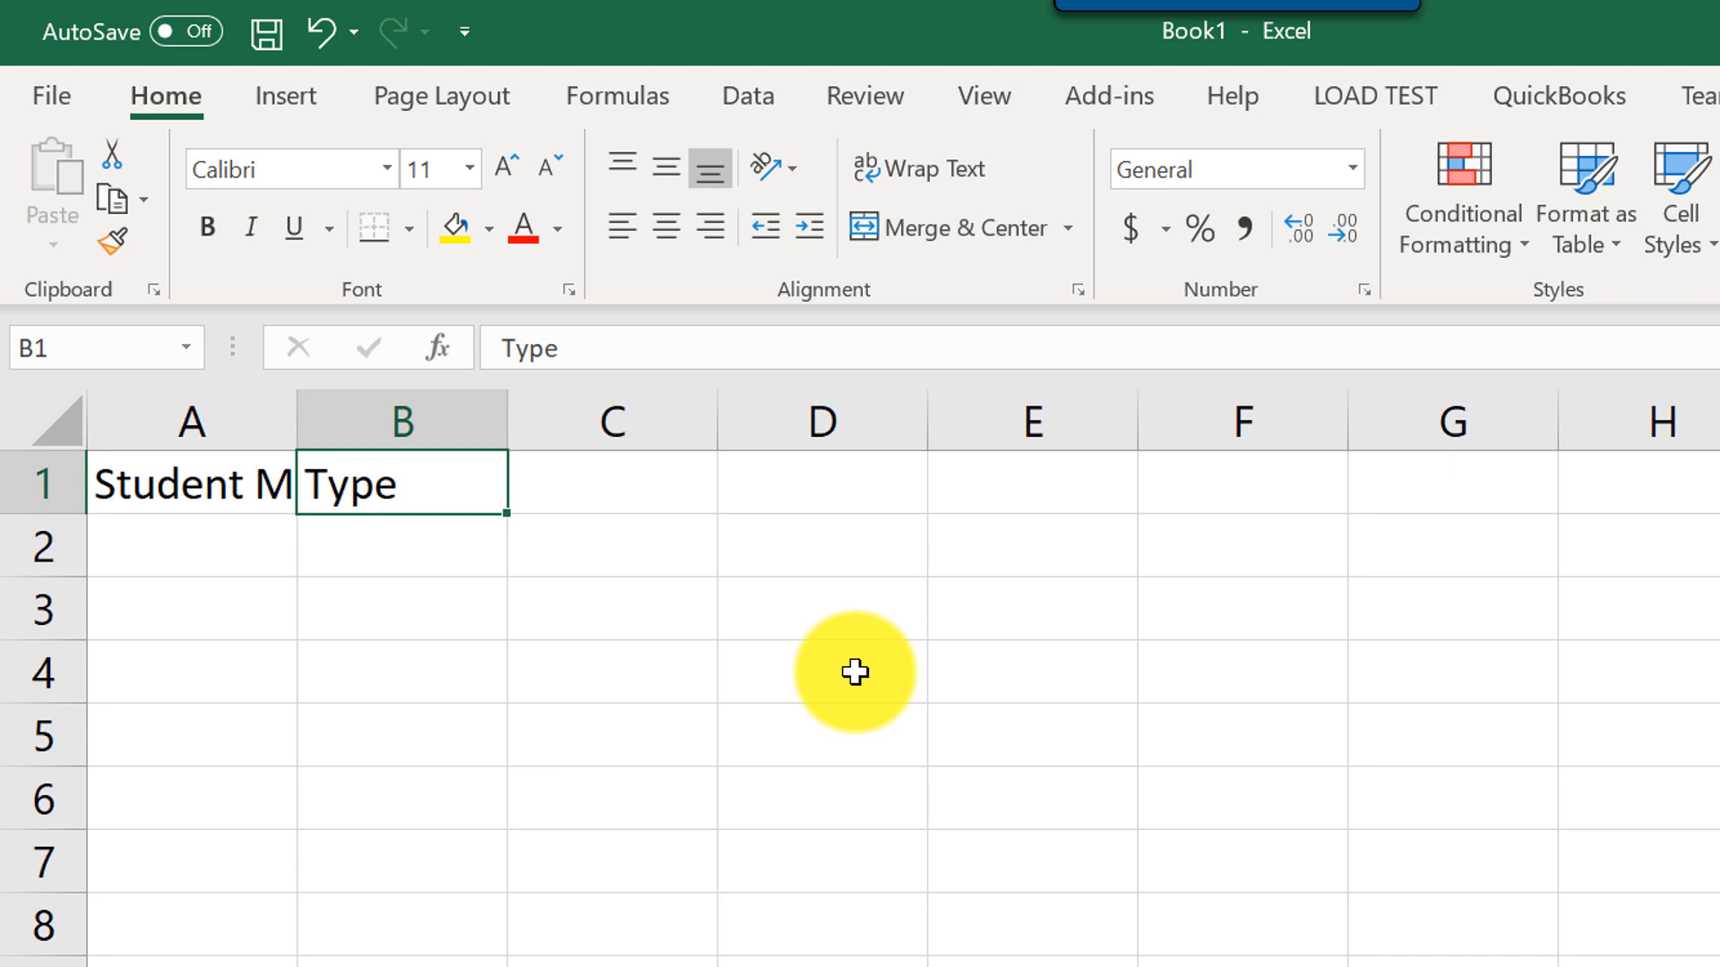
key(Delete)
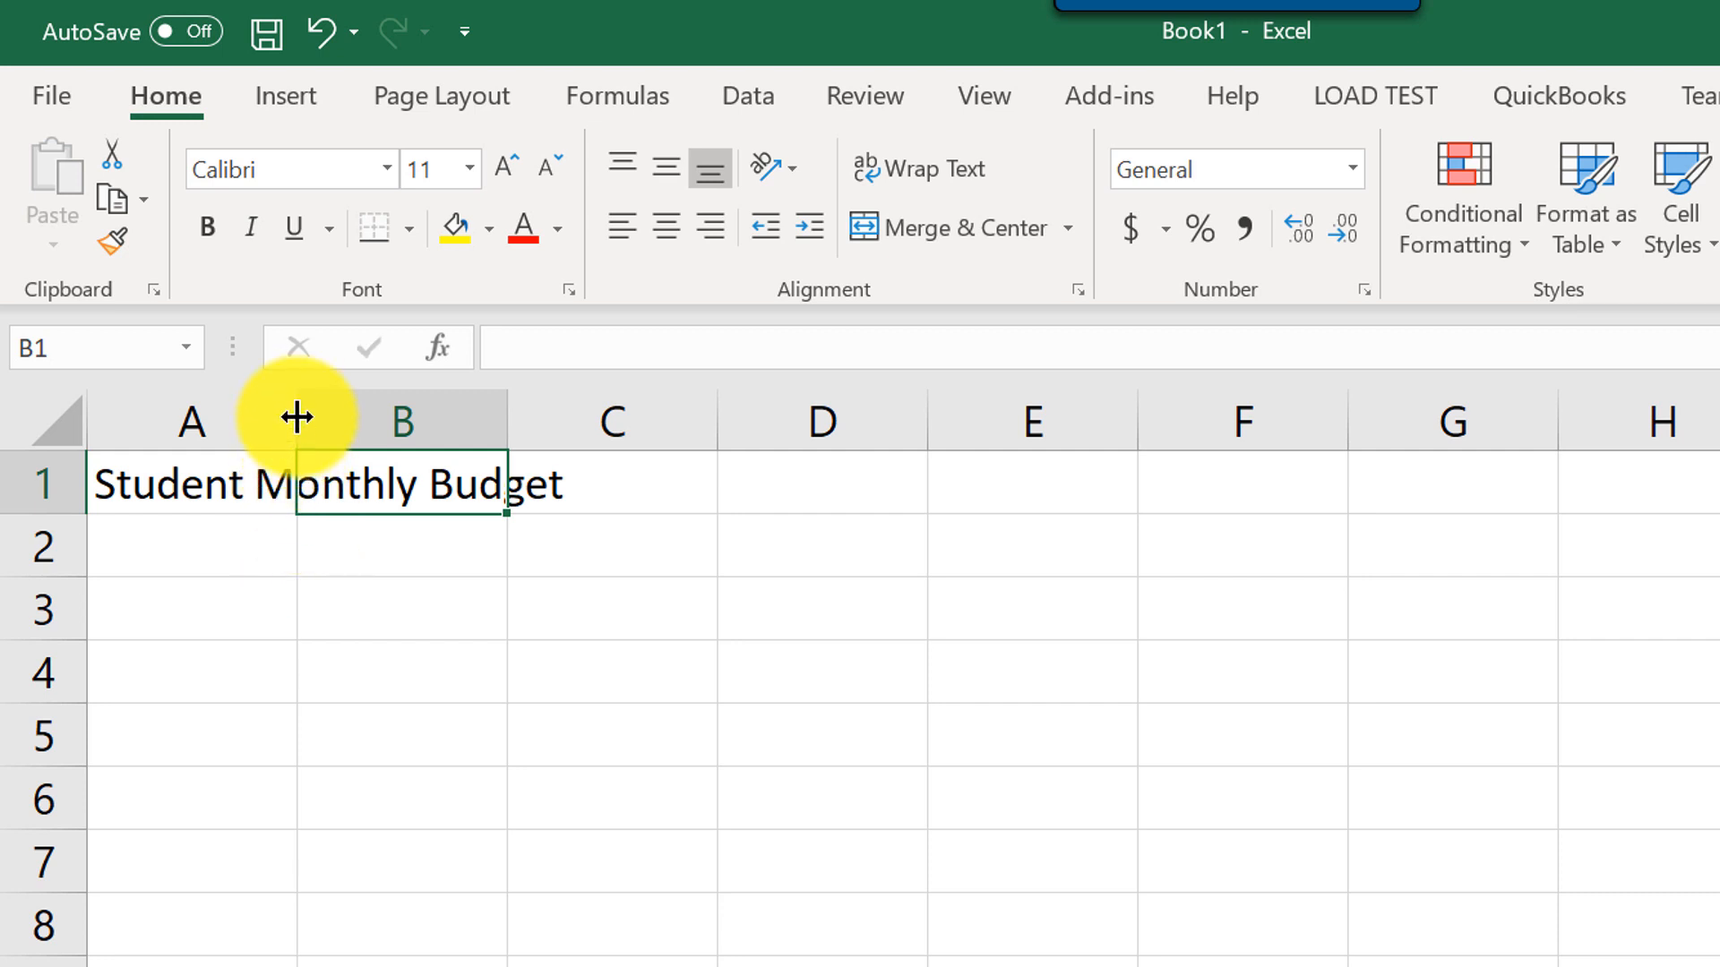
- Widen column A to 20.82 to fit the title, and narrow it again until the title overflows into column B
drag(297, 417, 581, 415)
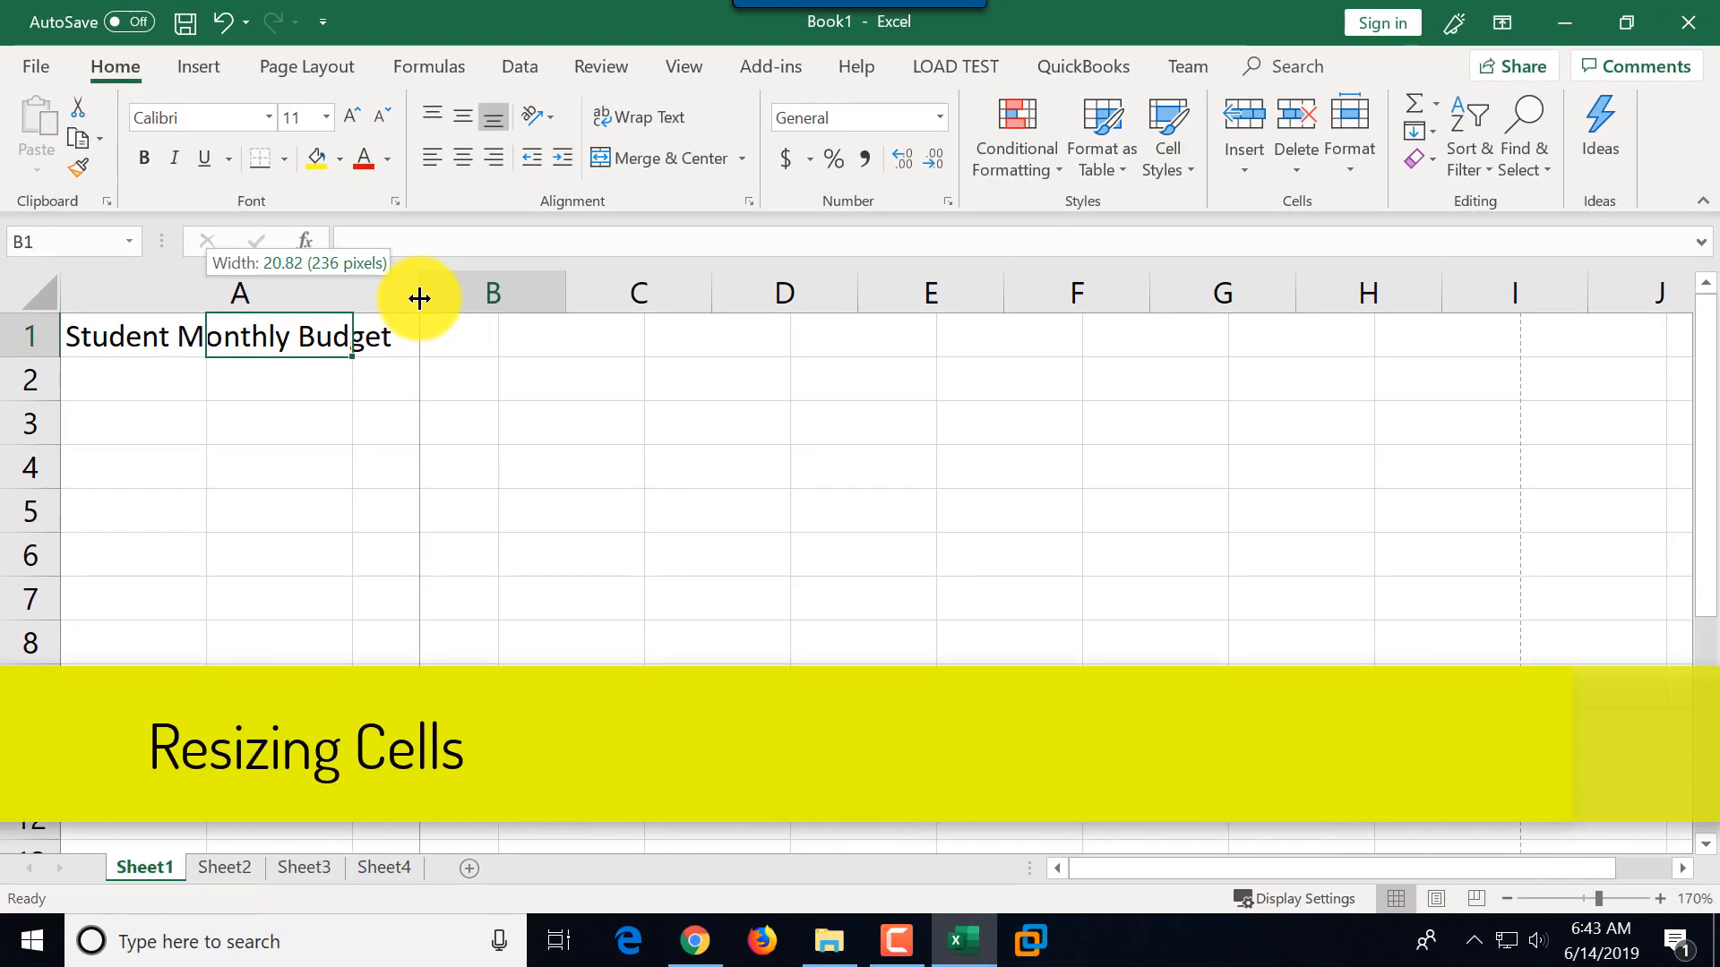
drag(419, 298, 419, 298)
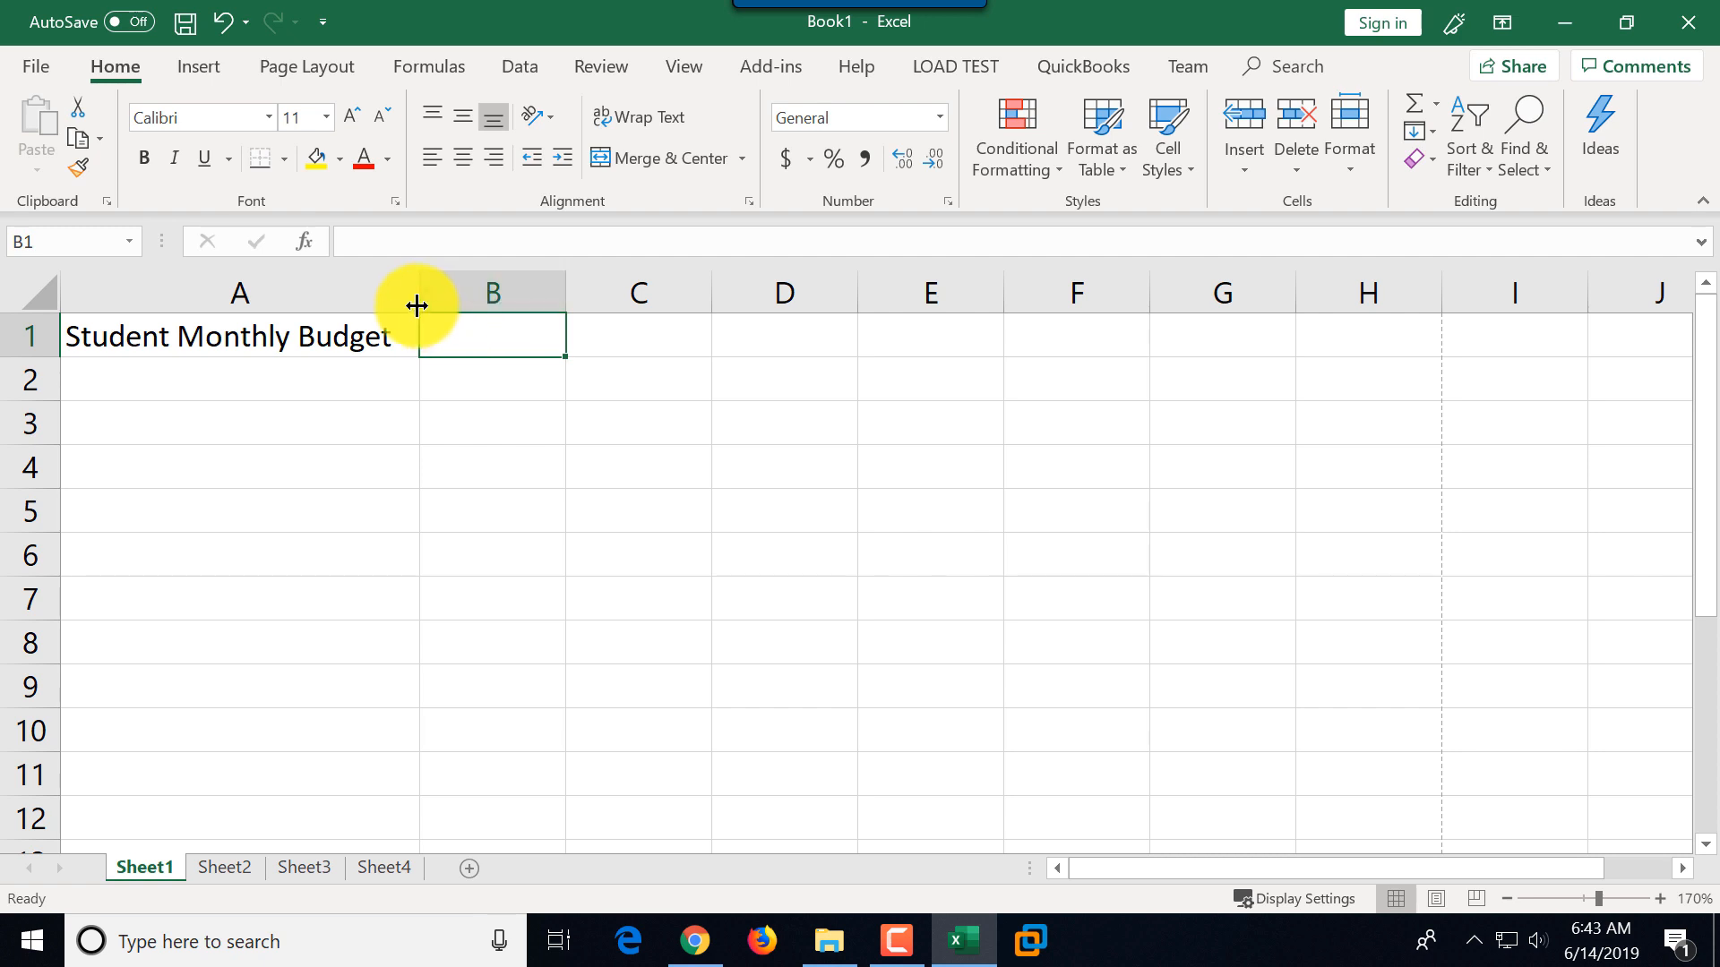
drag(419, 298, 243, 301)
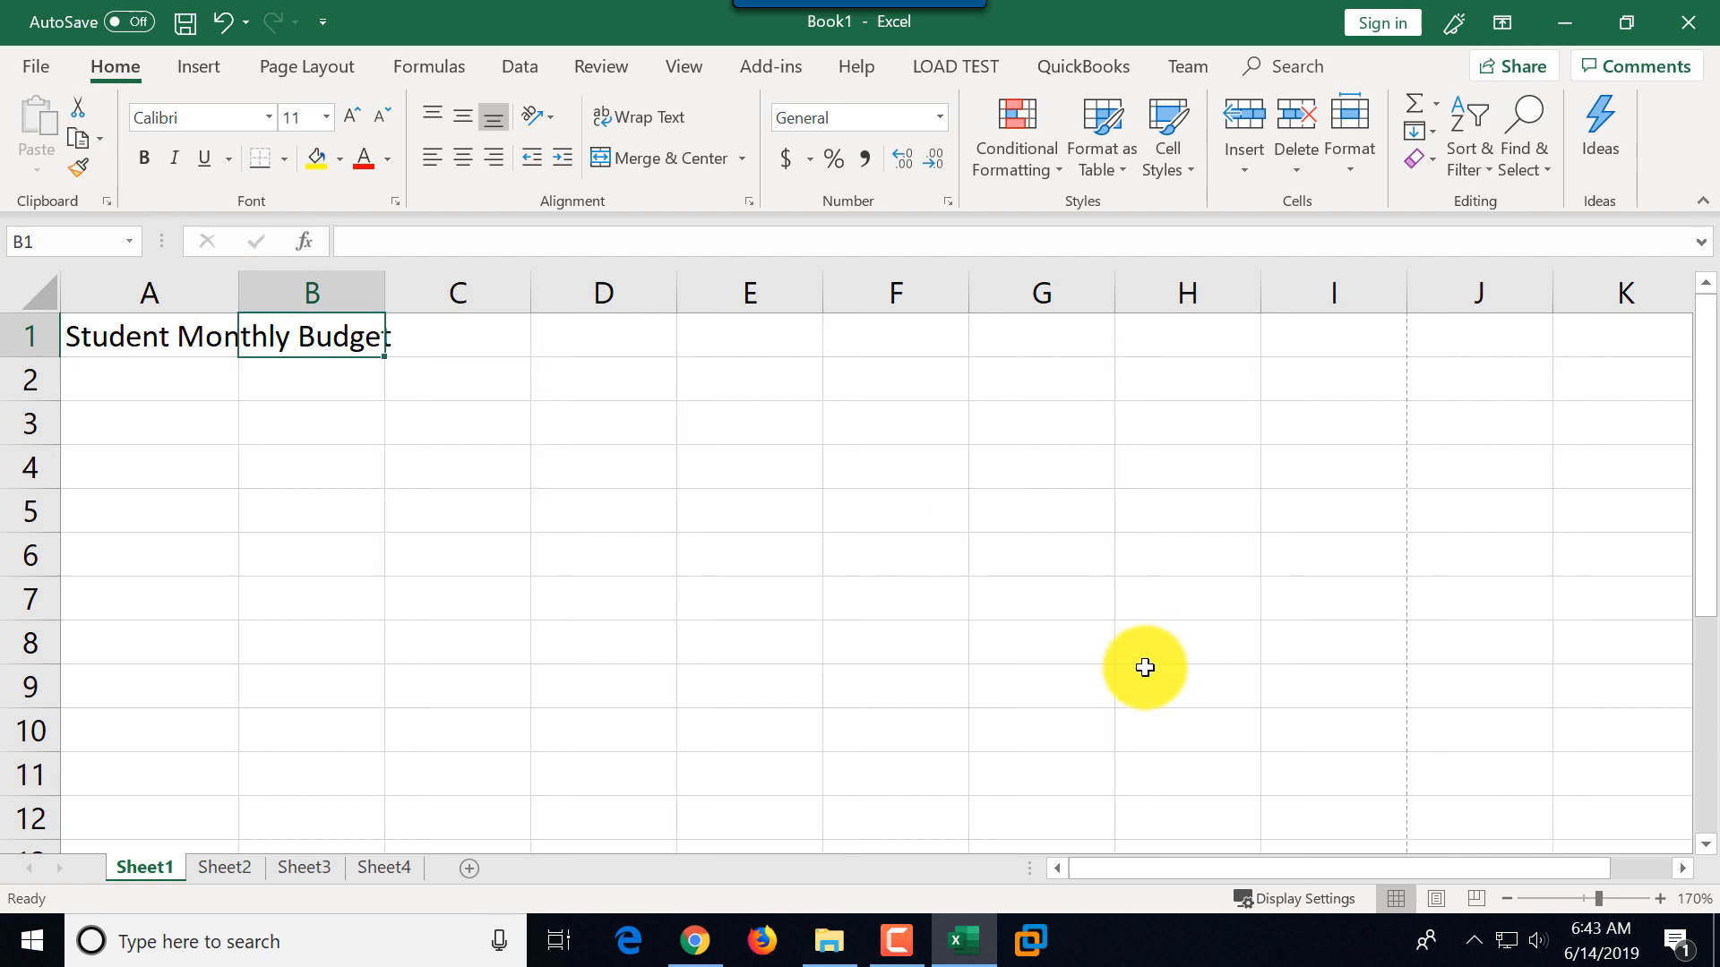
click(311, 428)
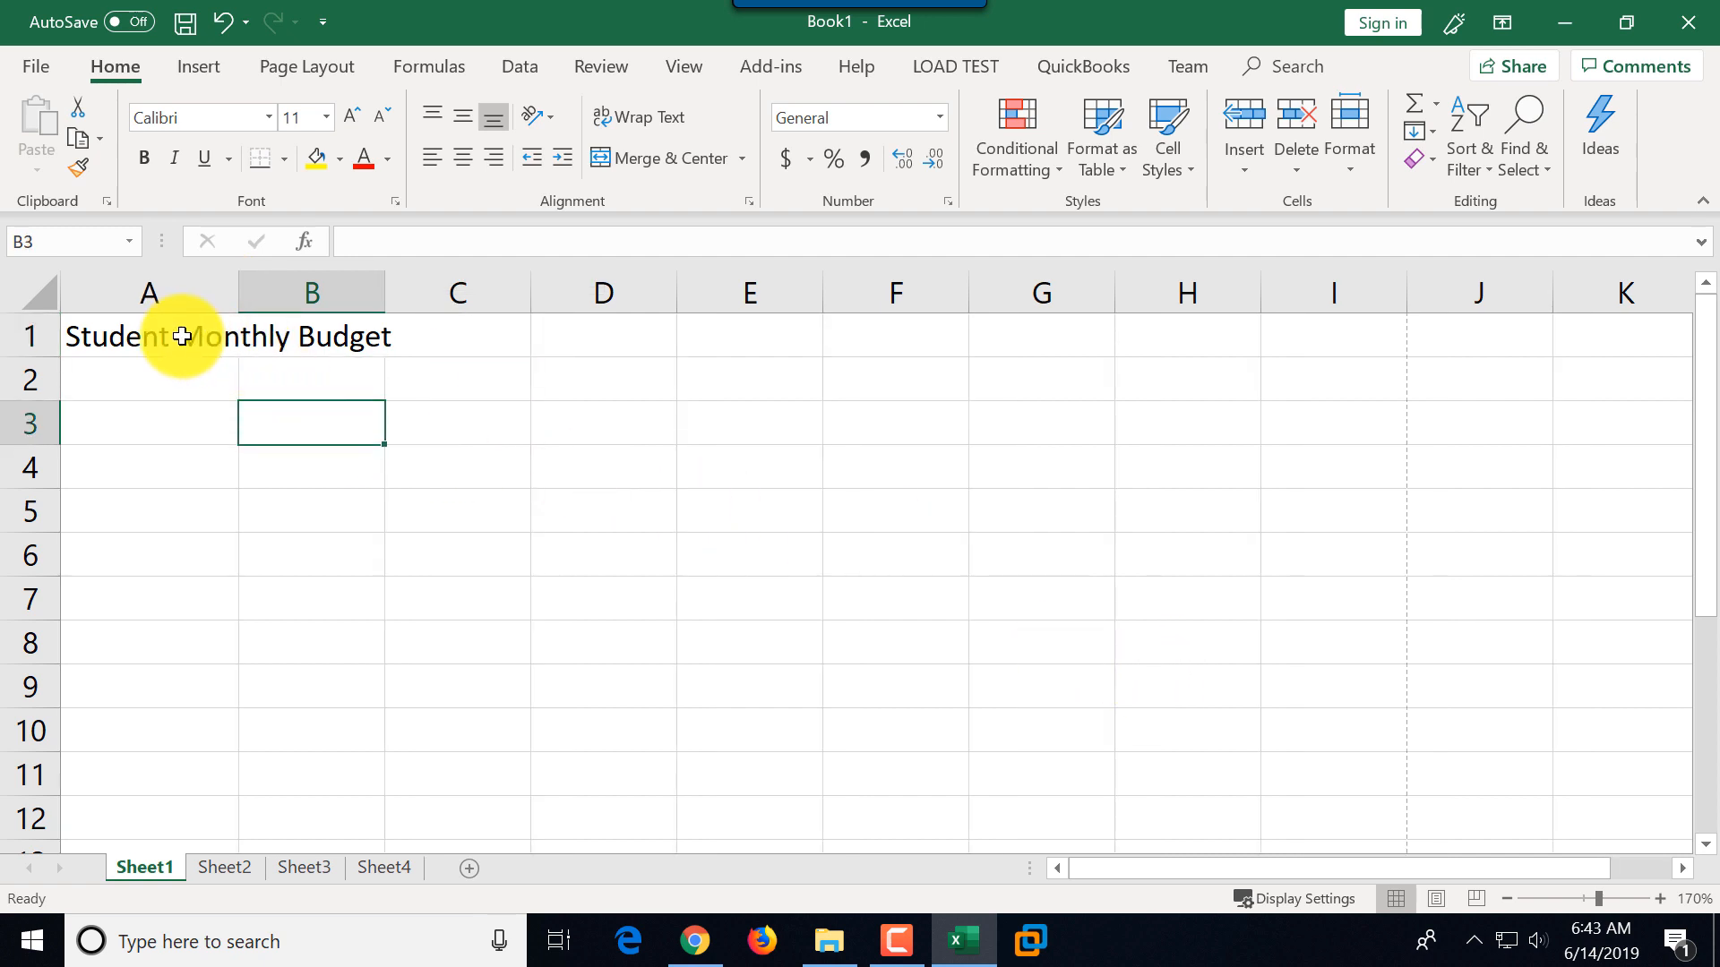
- Try wrapping the title text within cell A1, and undo the wrapping
click(180, 334)
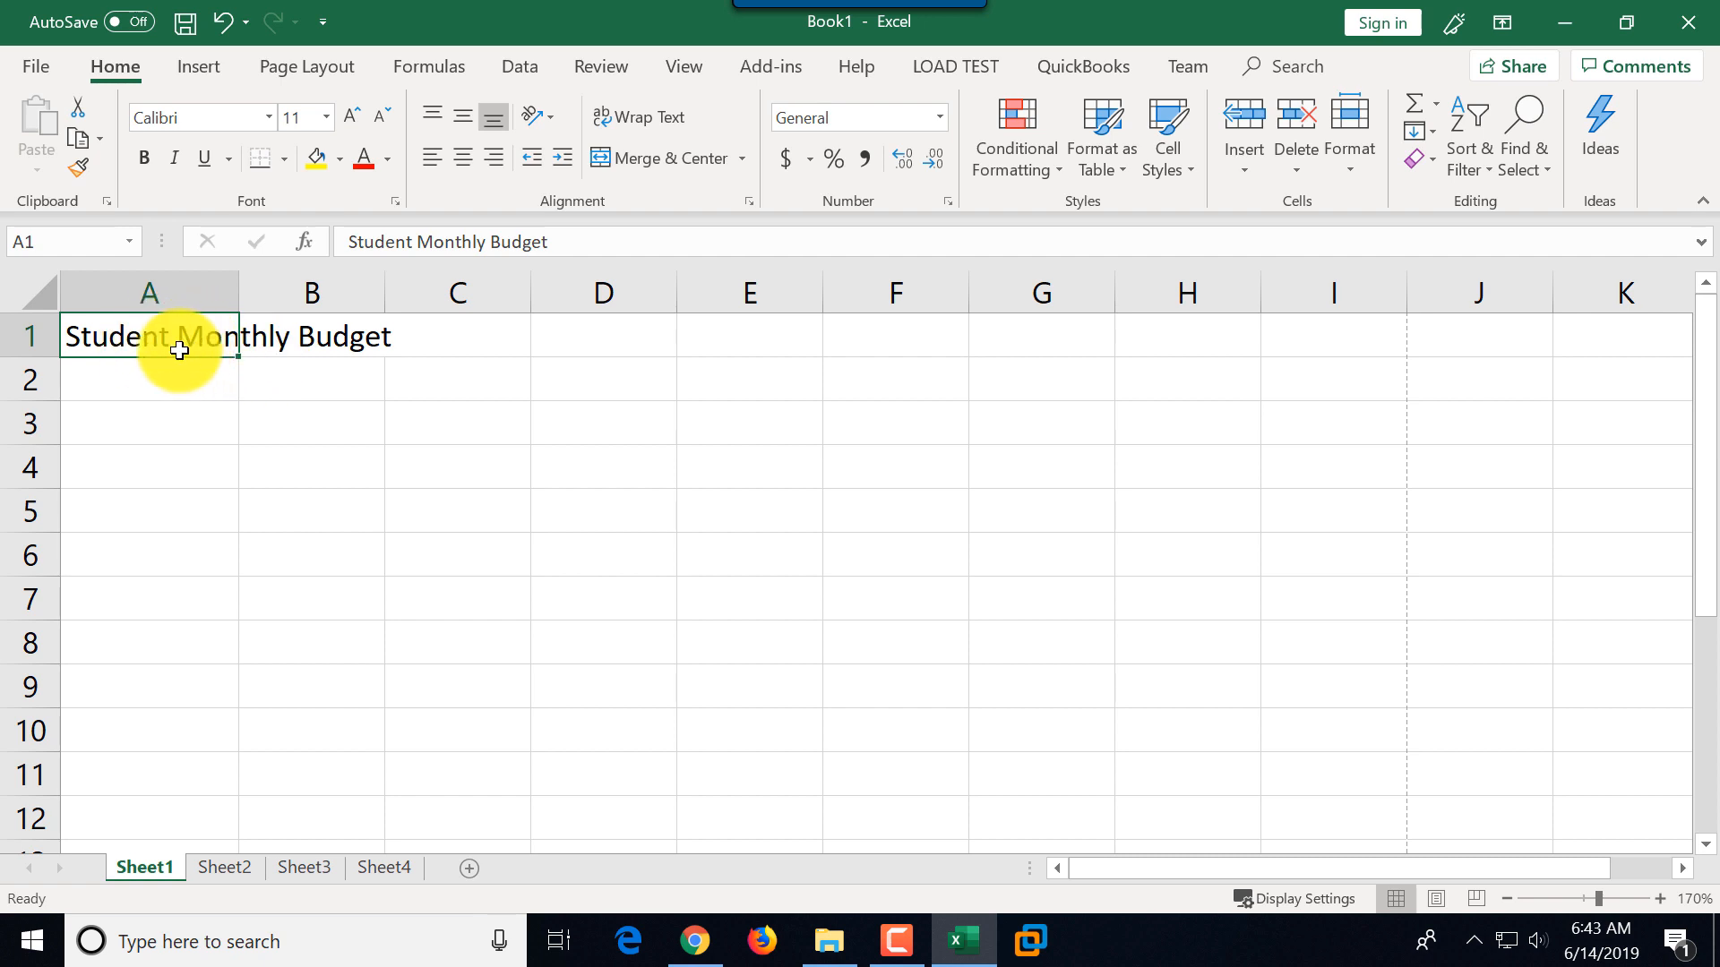
click(661, 116)
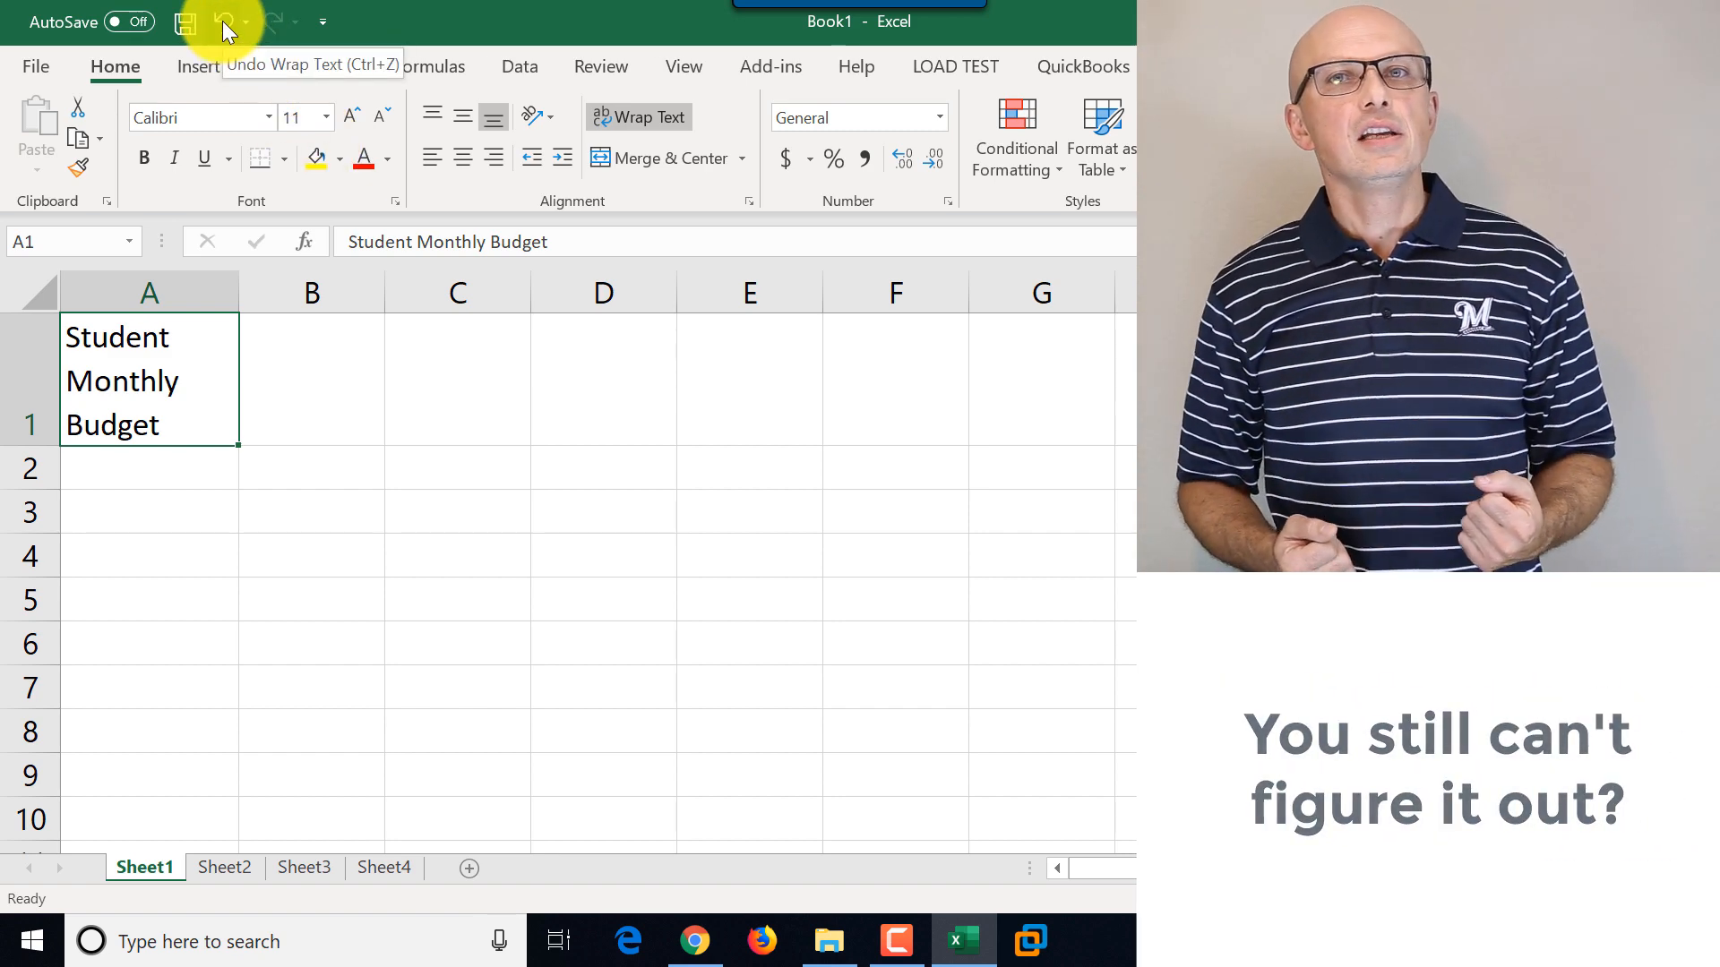
click(222, 20)
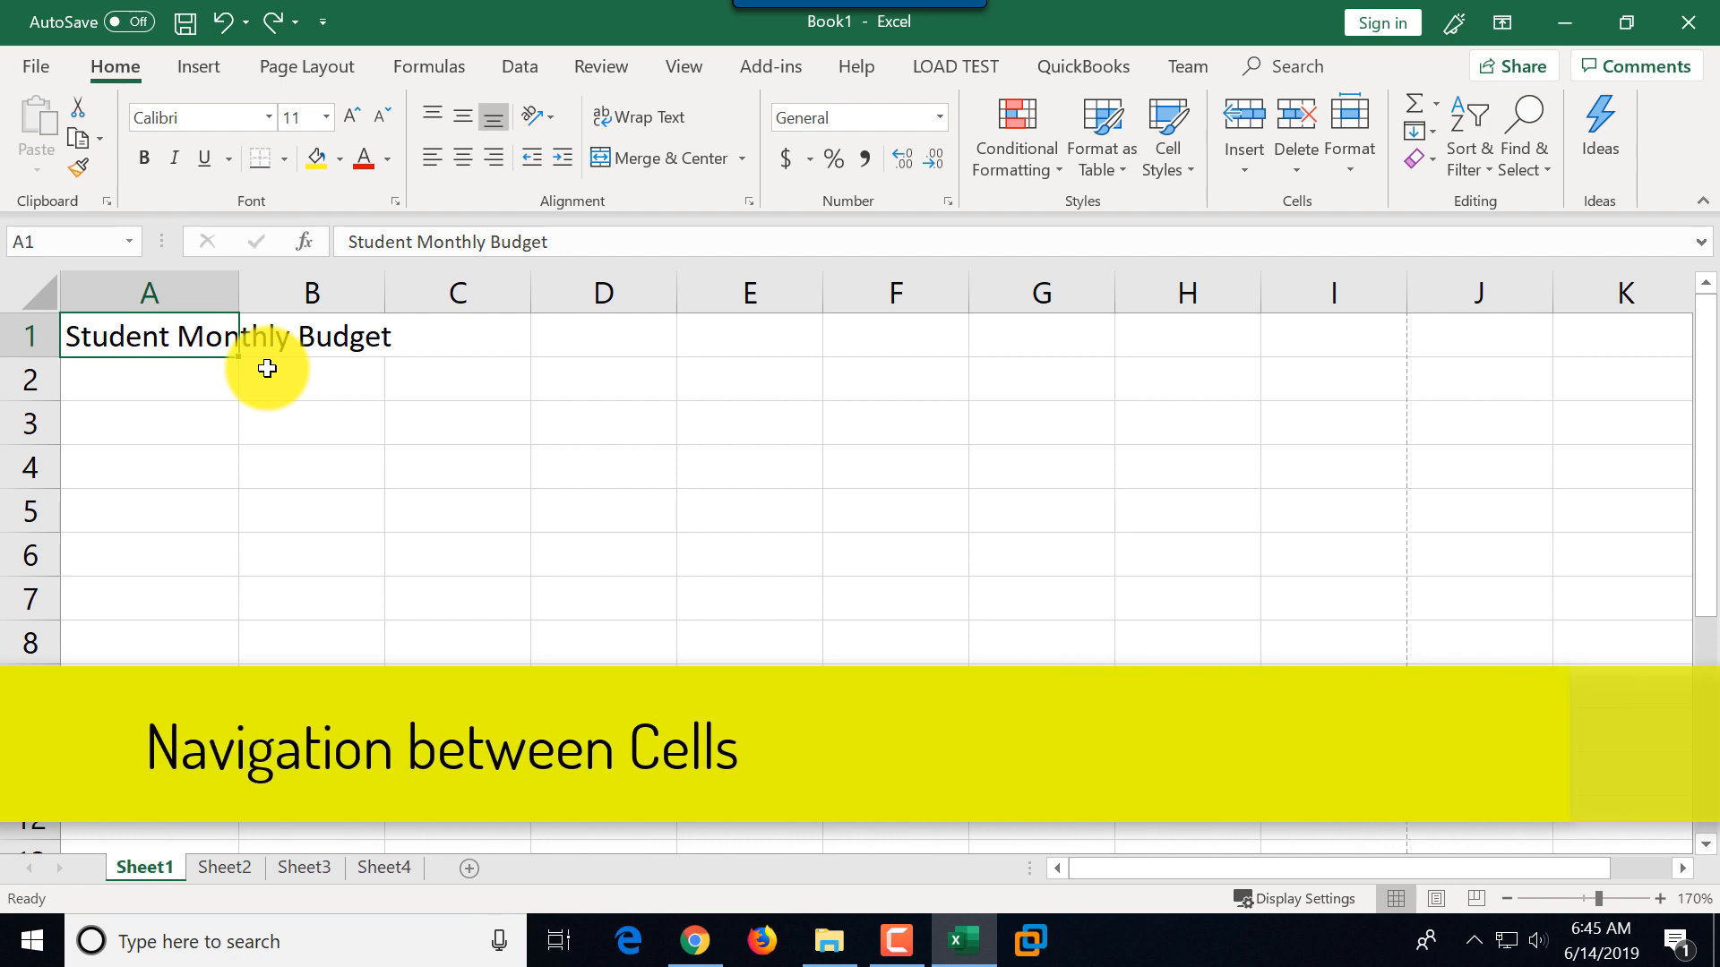
- Move the active cell from A1 down to A4 and back up to A2
key(Down)
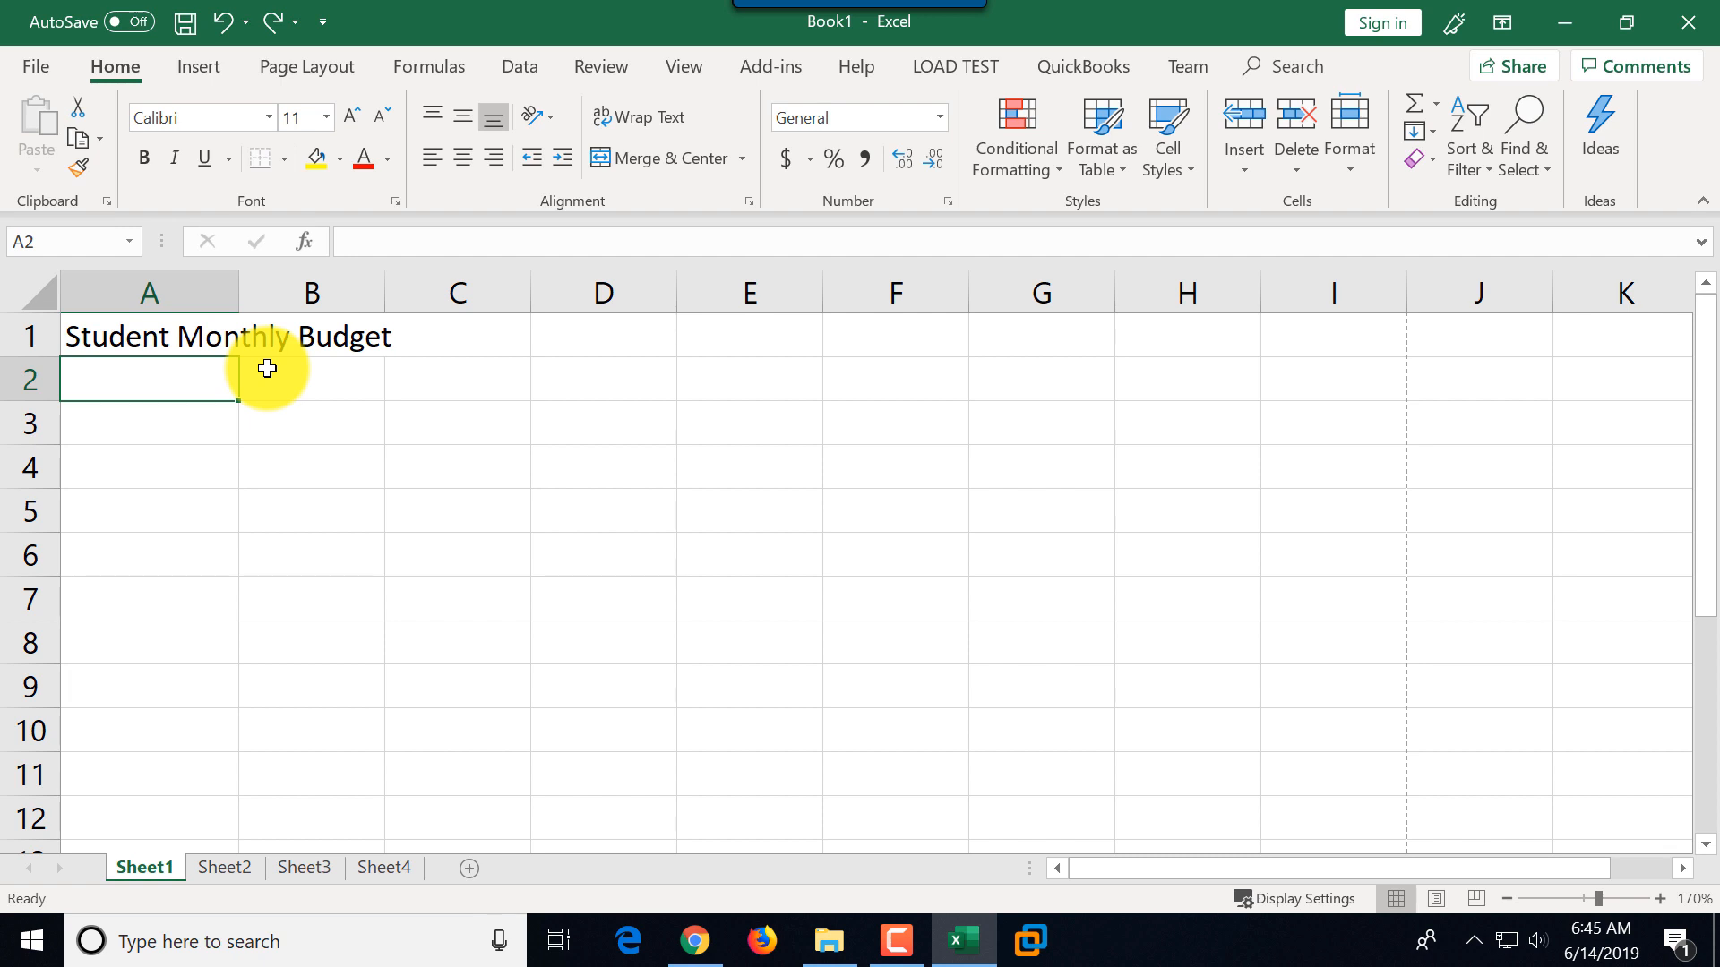
key(Down)
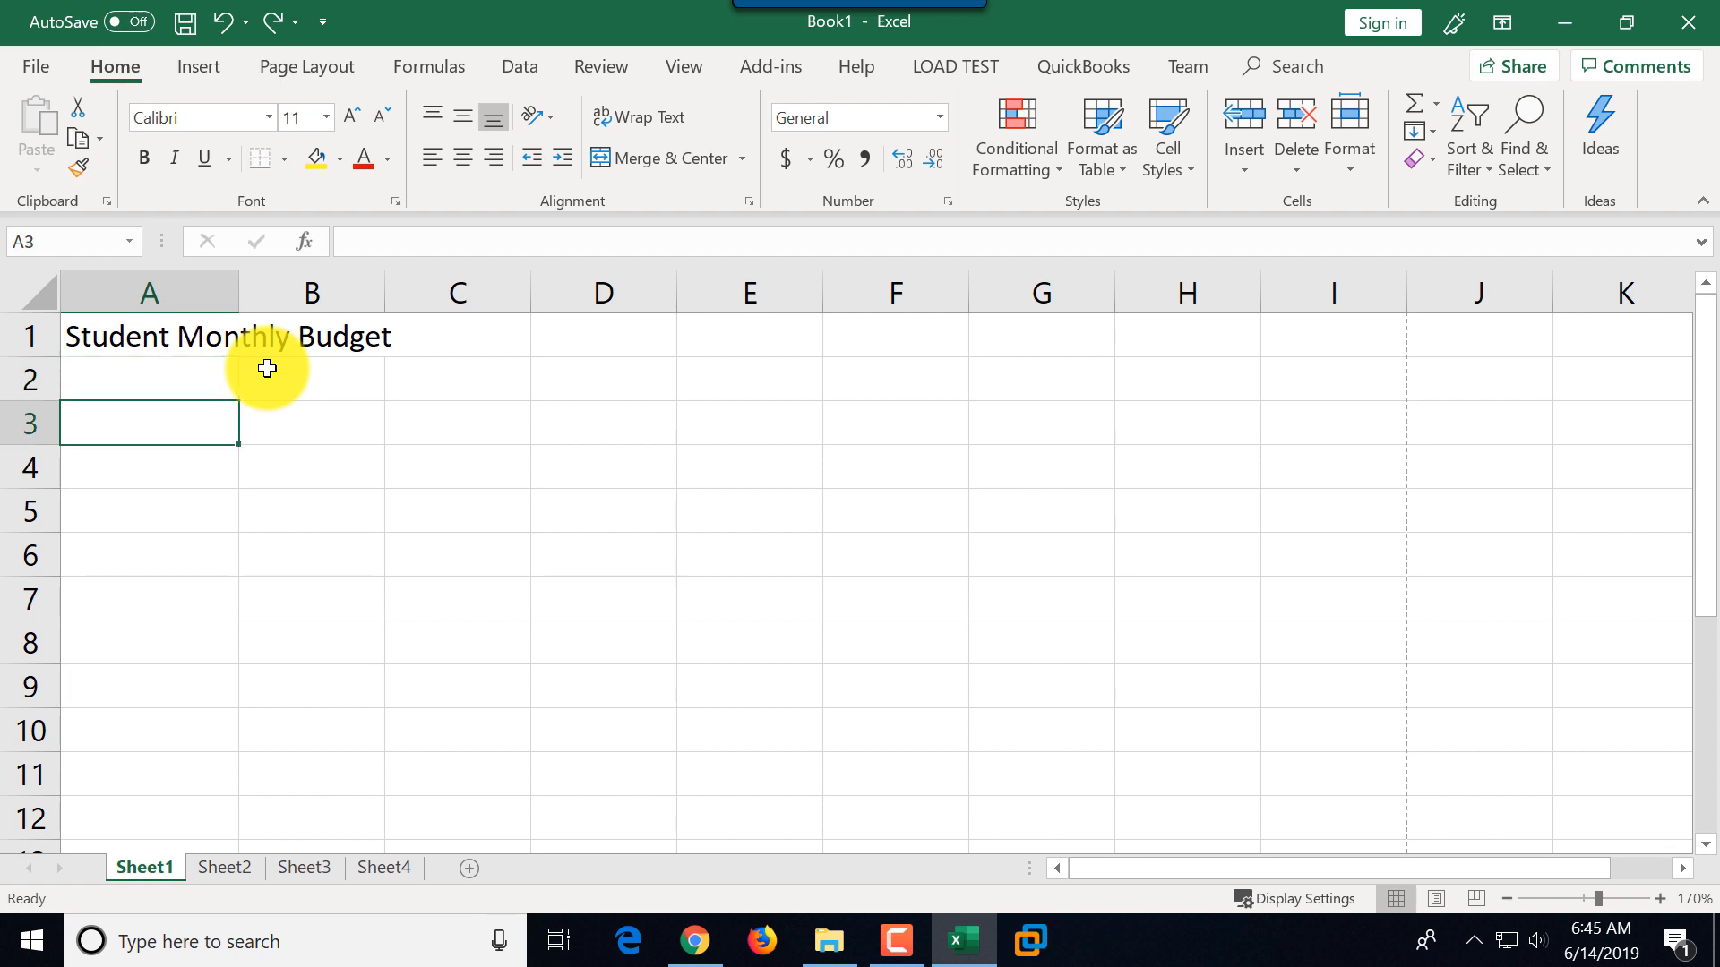
key(Down)
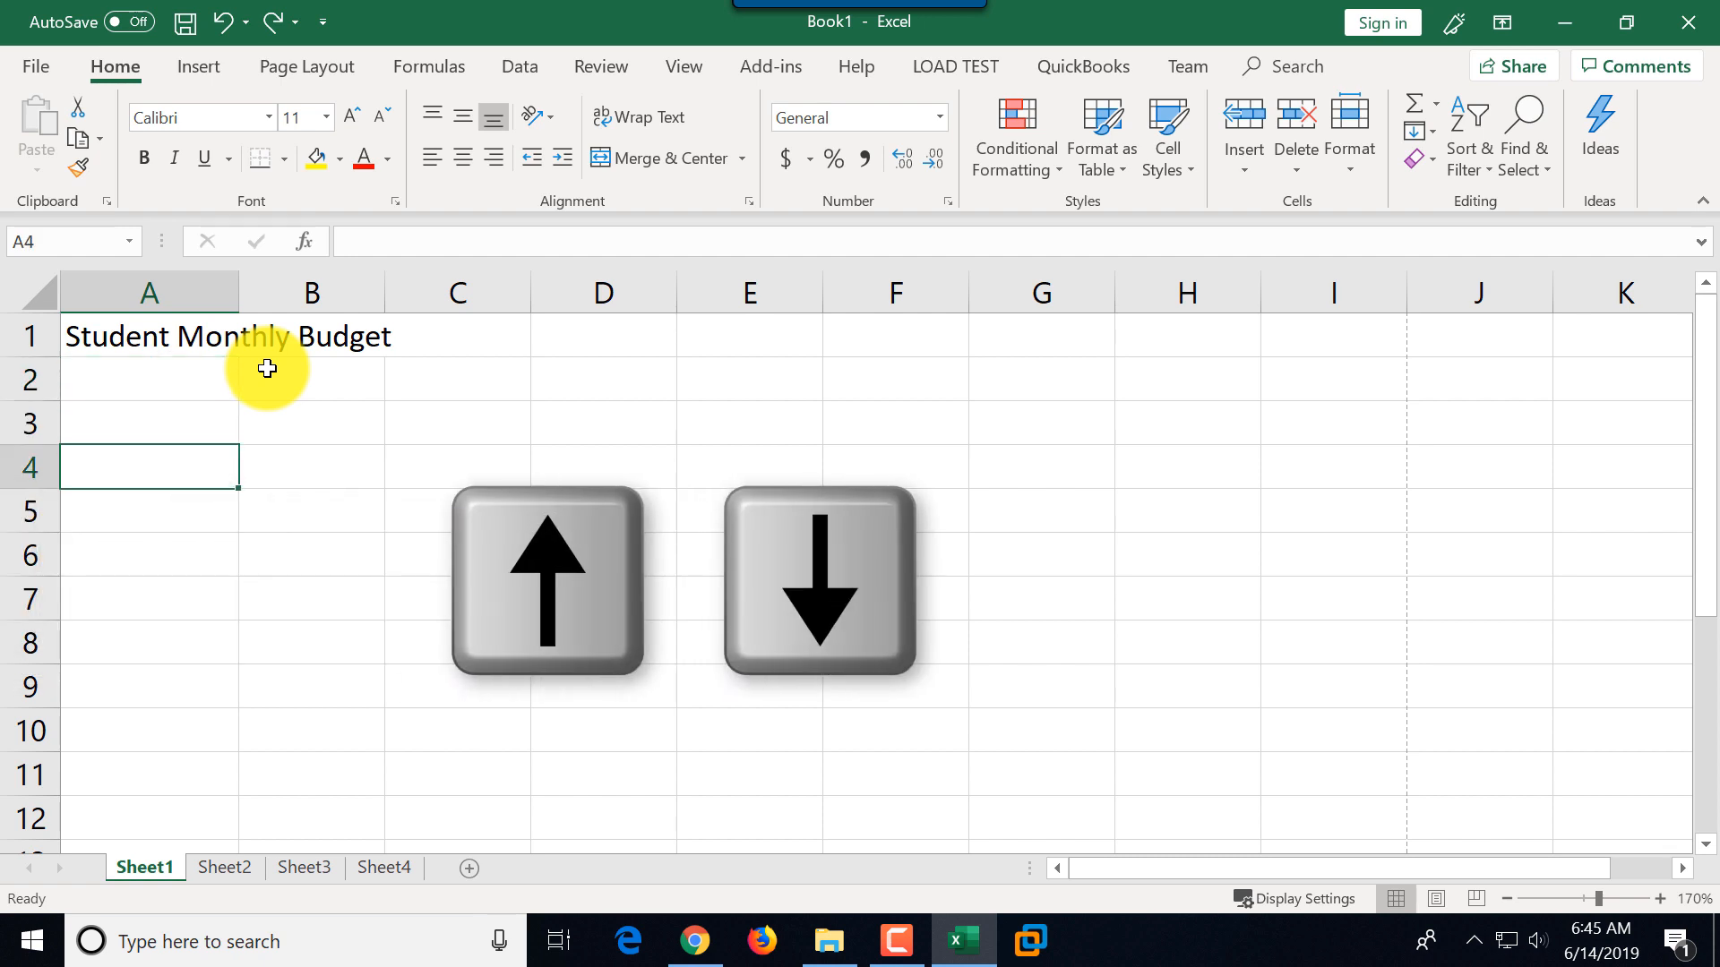
key(Up)
key(Up)
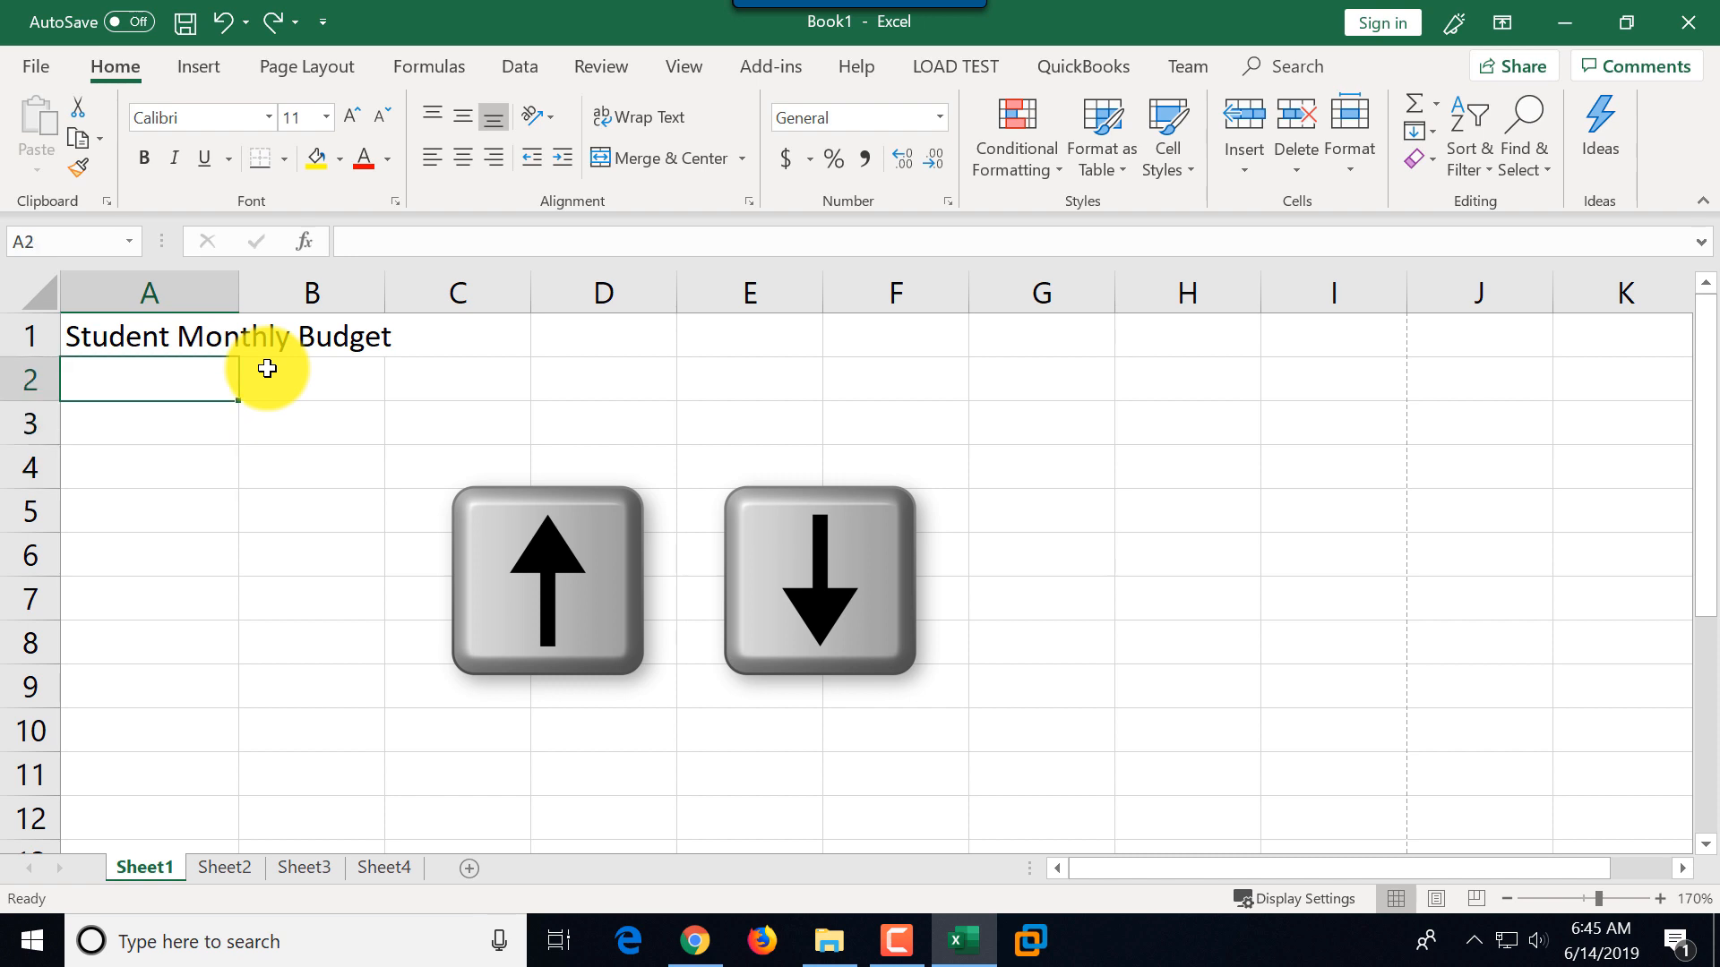
- Move the active cell across row 2 to D2 and back to A2, and return to A1
key(Right)
key(Right)
key(Right)
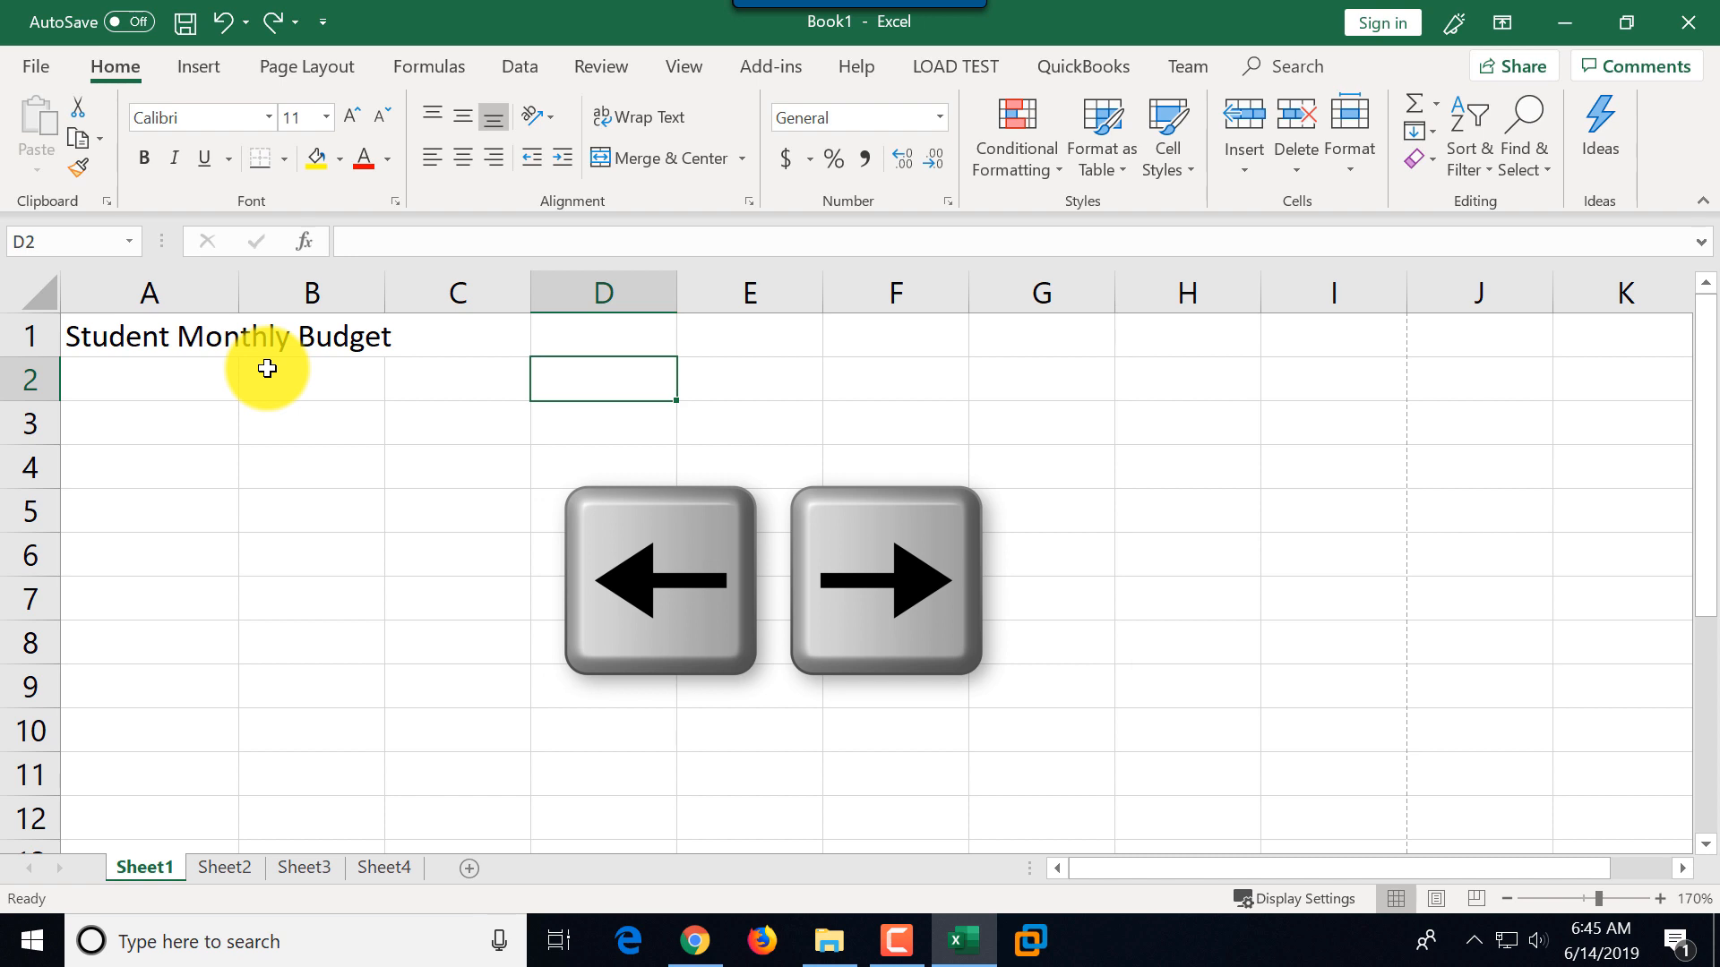
key(Left)
key(Left)
key(Left)
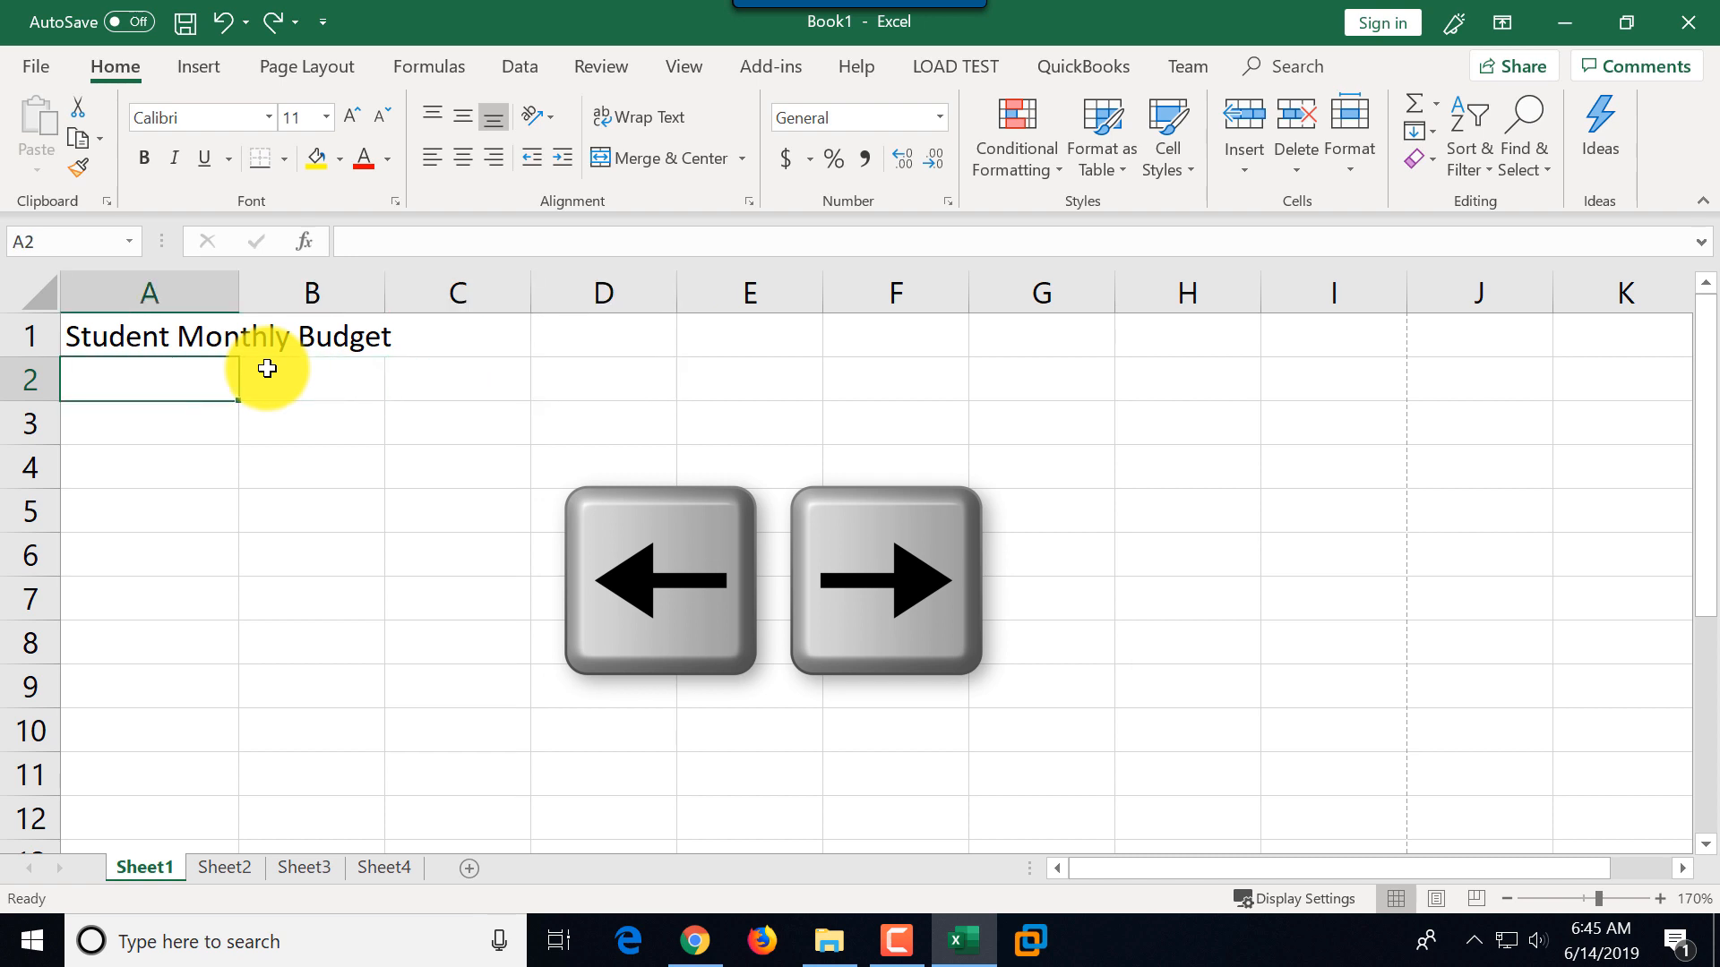
key(Down)
key(Up)
key(Up)
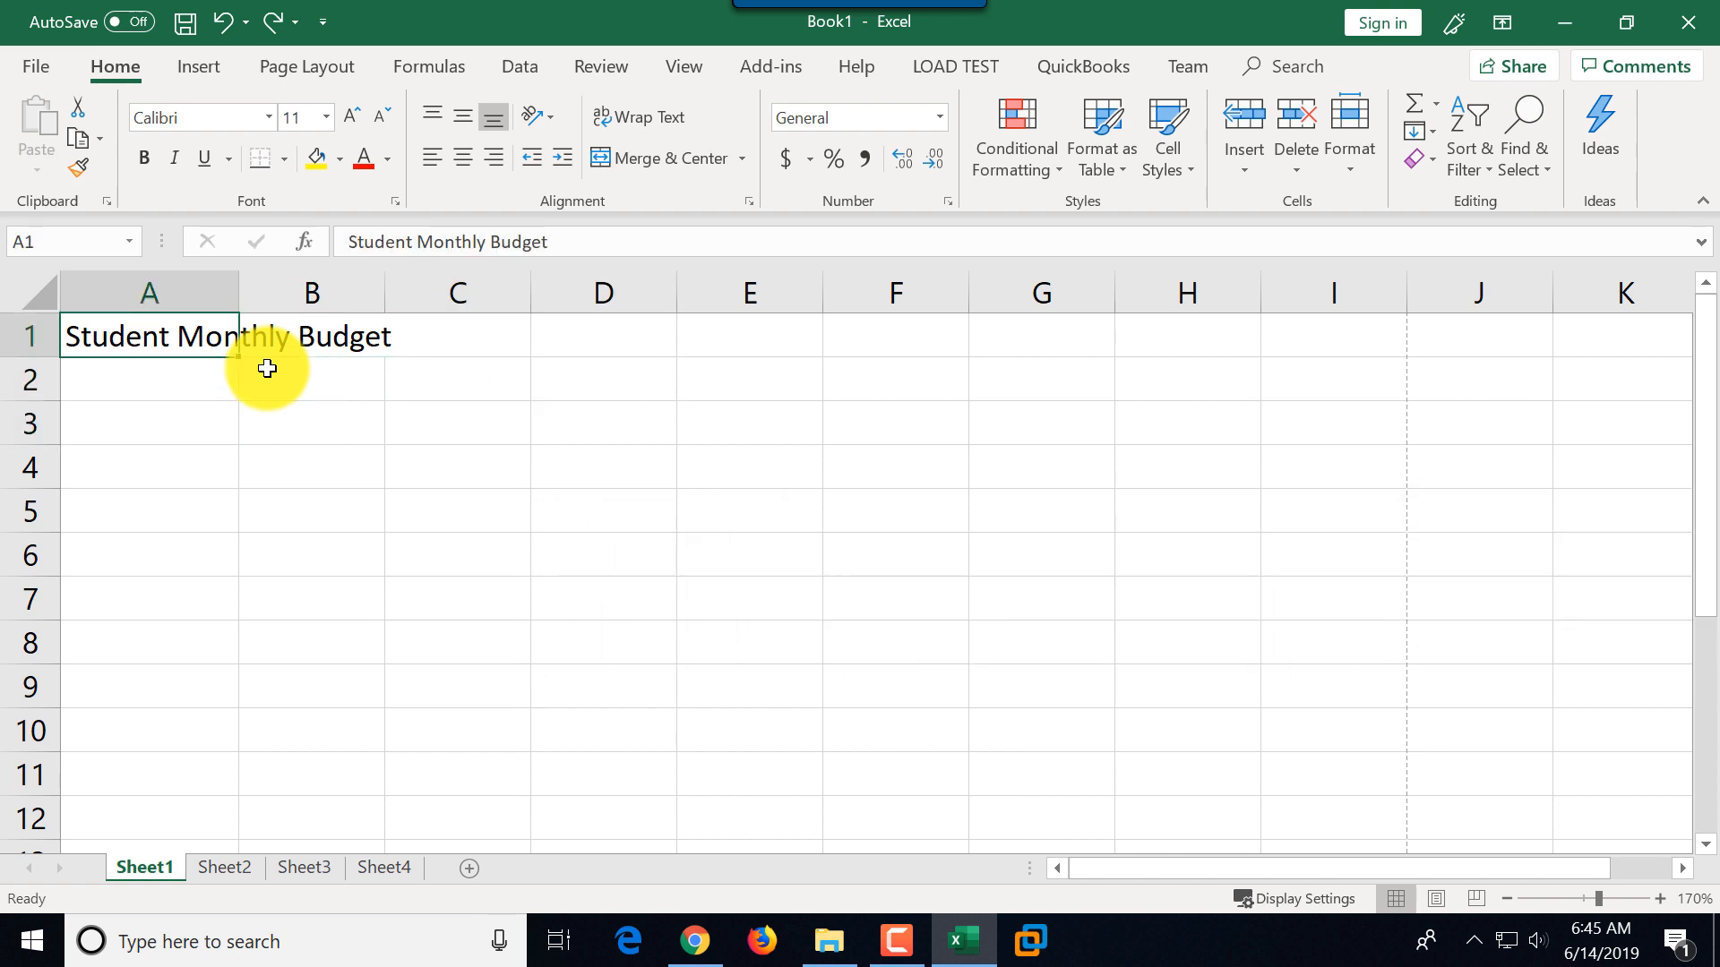
- Advance entry by entry down column A from A1 to A4, and reverse back up to A1
key(Return)
key(Return)
key(Return)
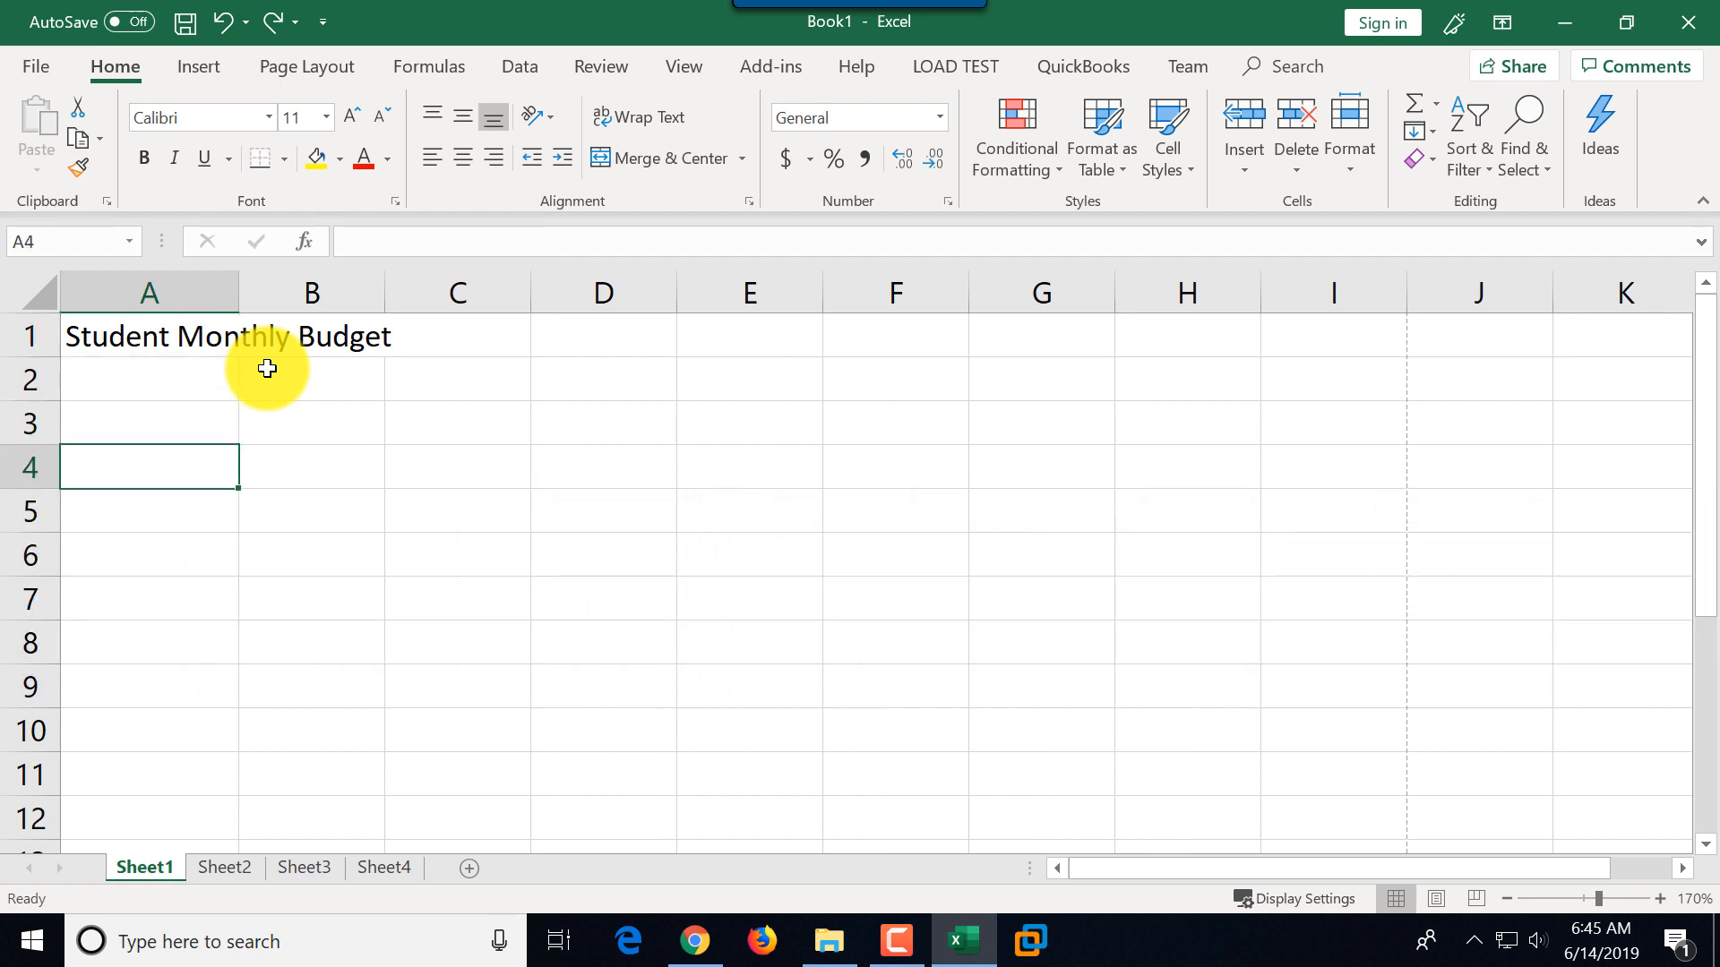
key(shift+Return)
key(shift+Return)
key(shift+Return)
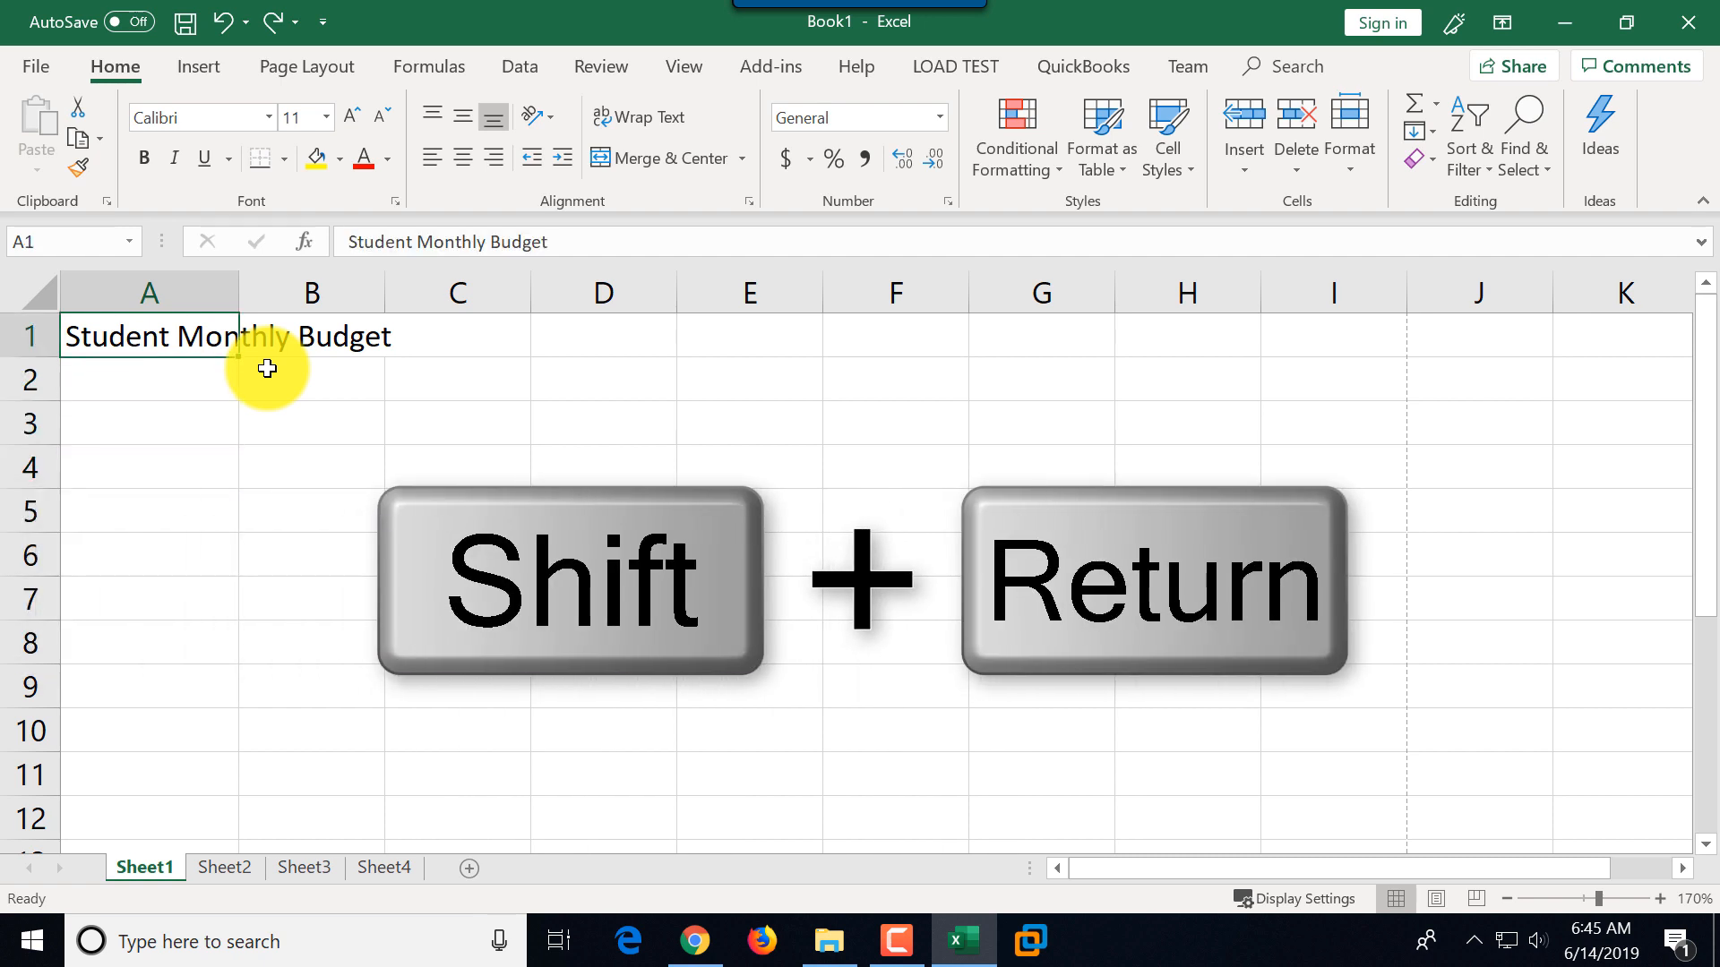
- Advance cell by cell along row 1 from A1 to E1, and reverse back to A1
key(Tab)
key(Tab)
key(Tab)
key(Tab)
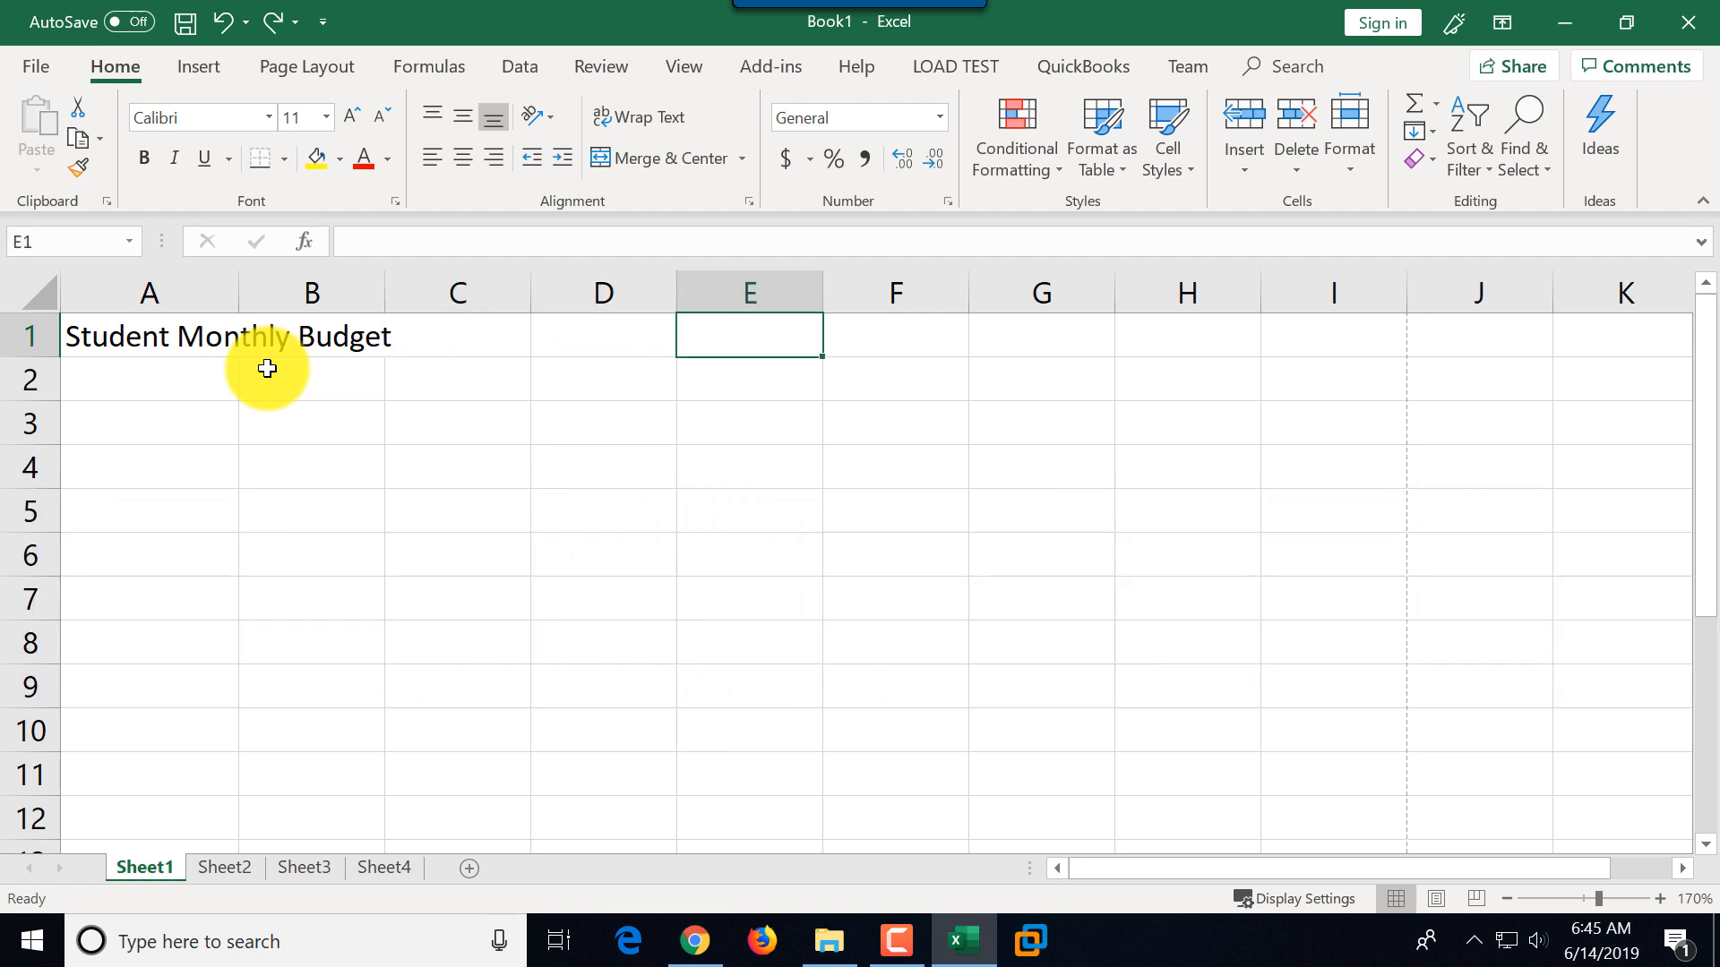
key(shift+Tab)
key(shift+Tab)
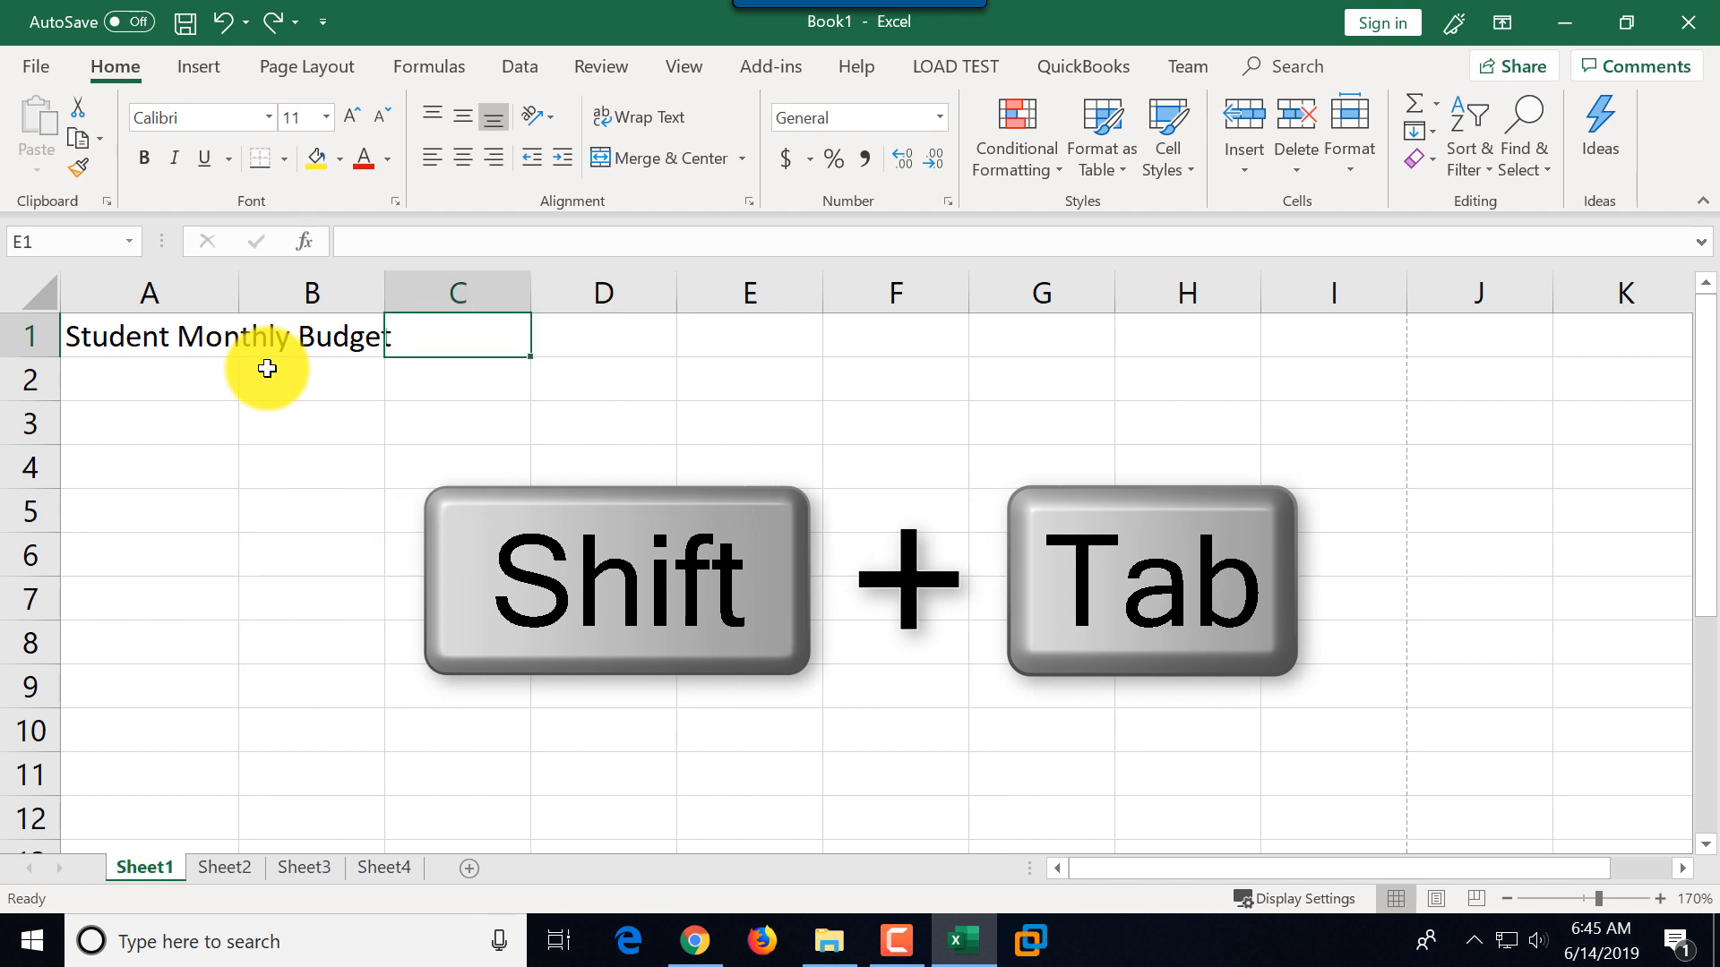
key(shift+Tab)
key(shift+Tab)
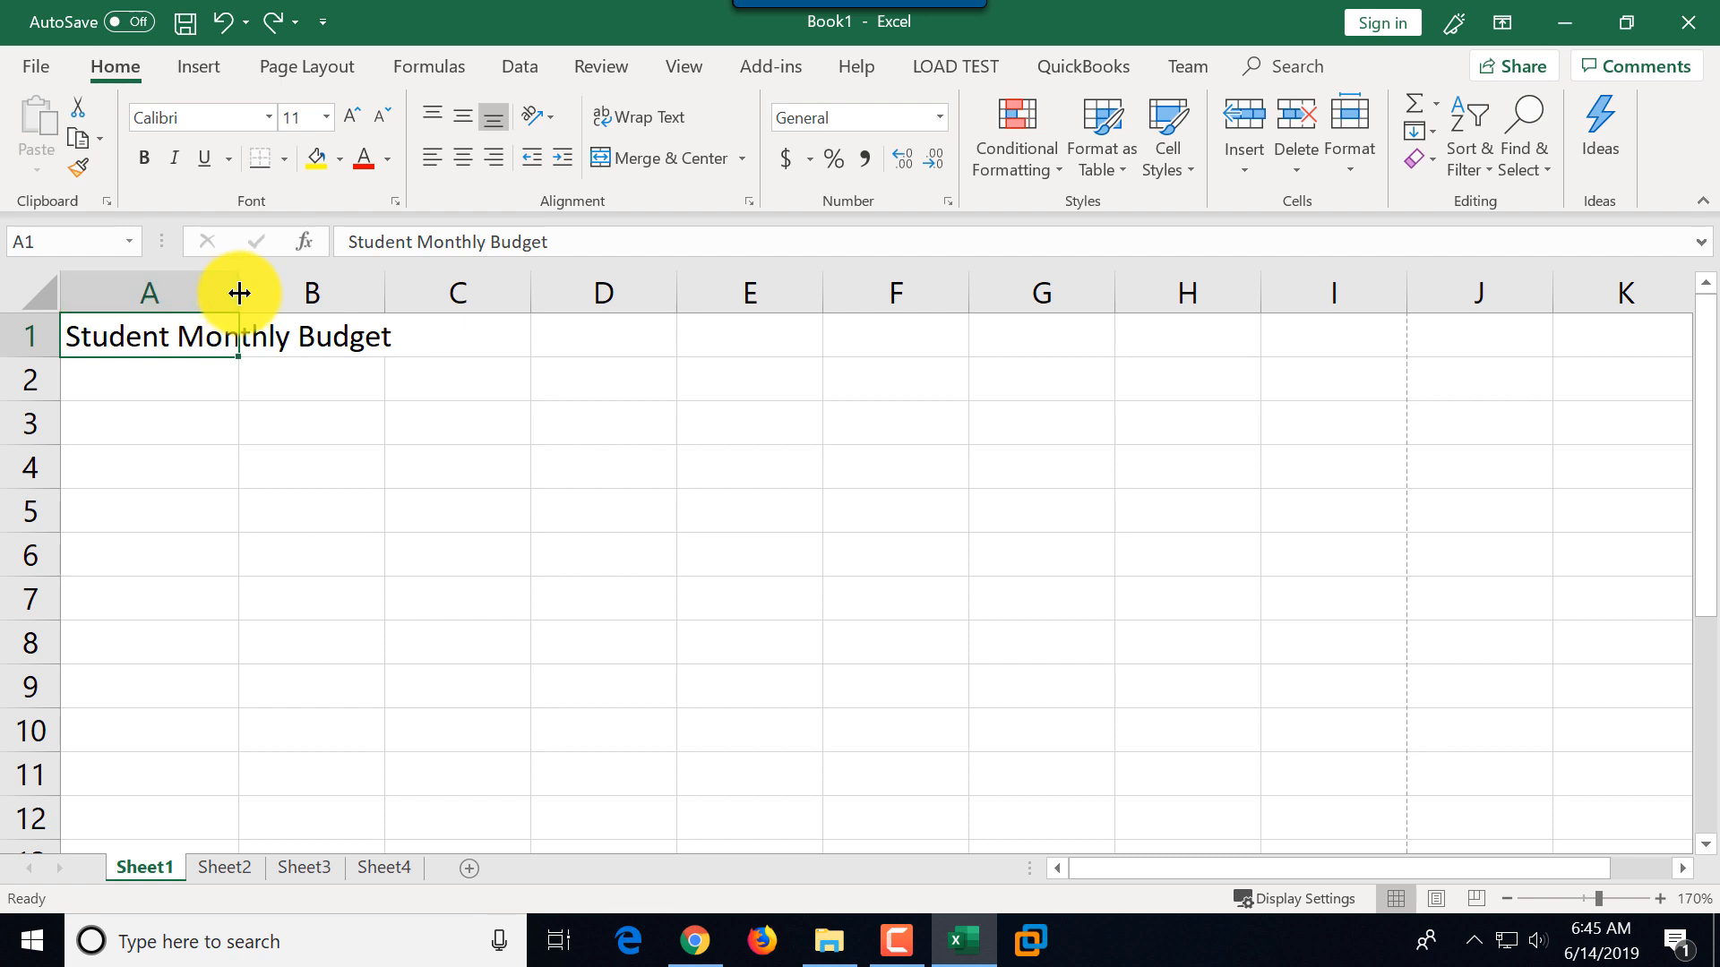
- Enter the heading "Expenses" in cell A2 and move on to cell B2
click(168, 386)
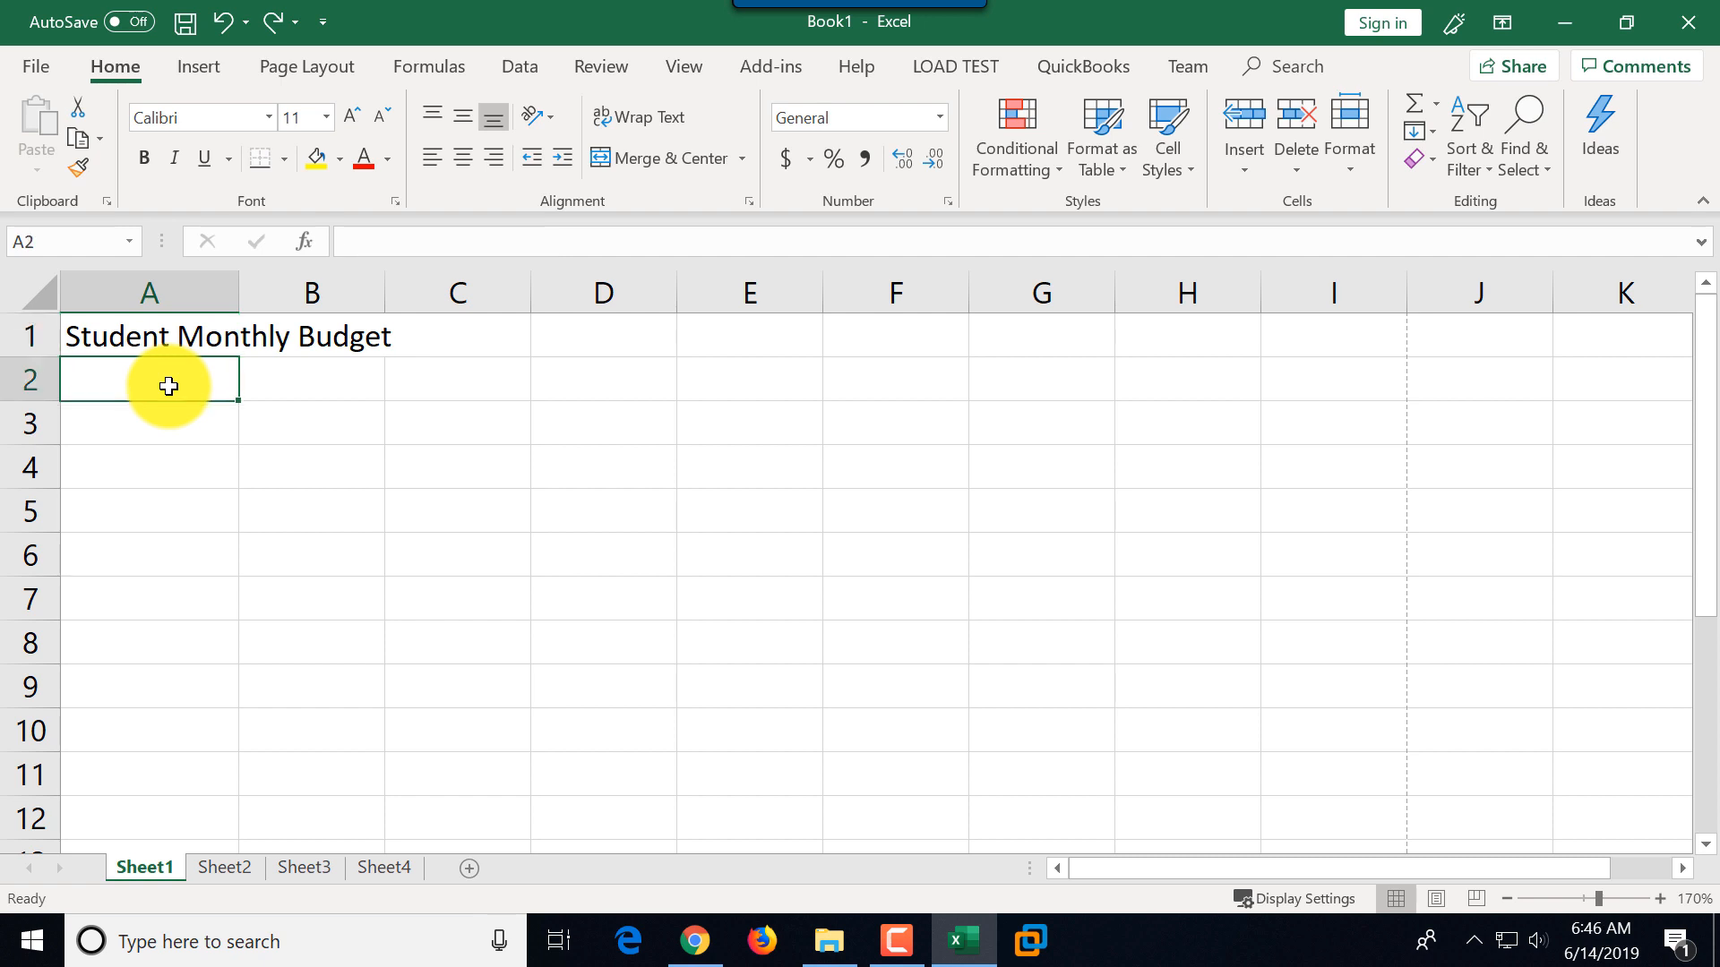
text(Expense)
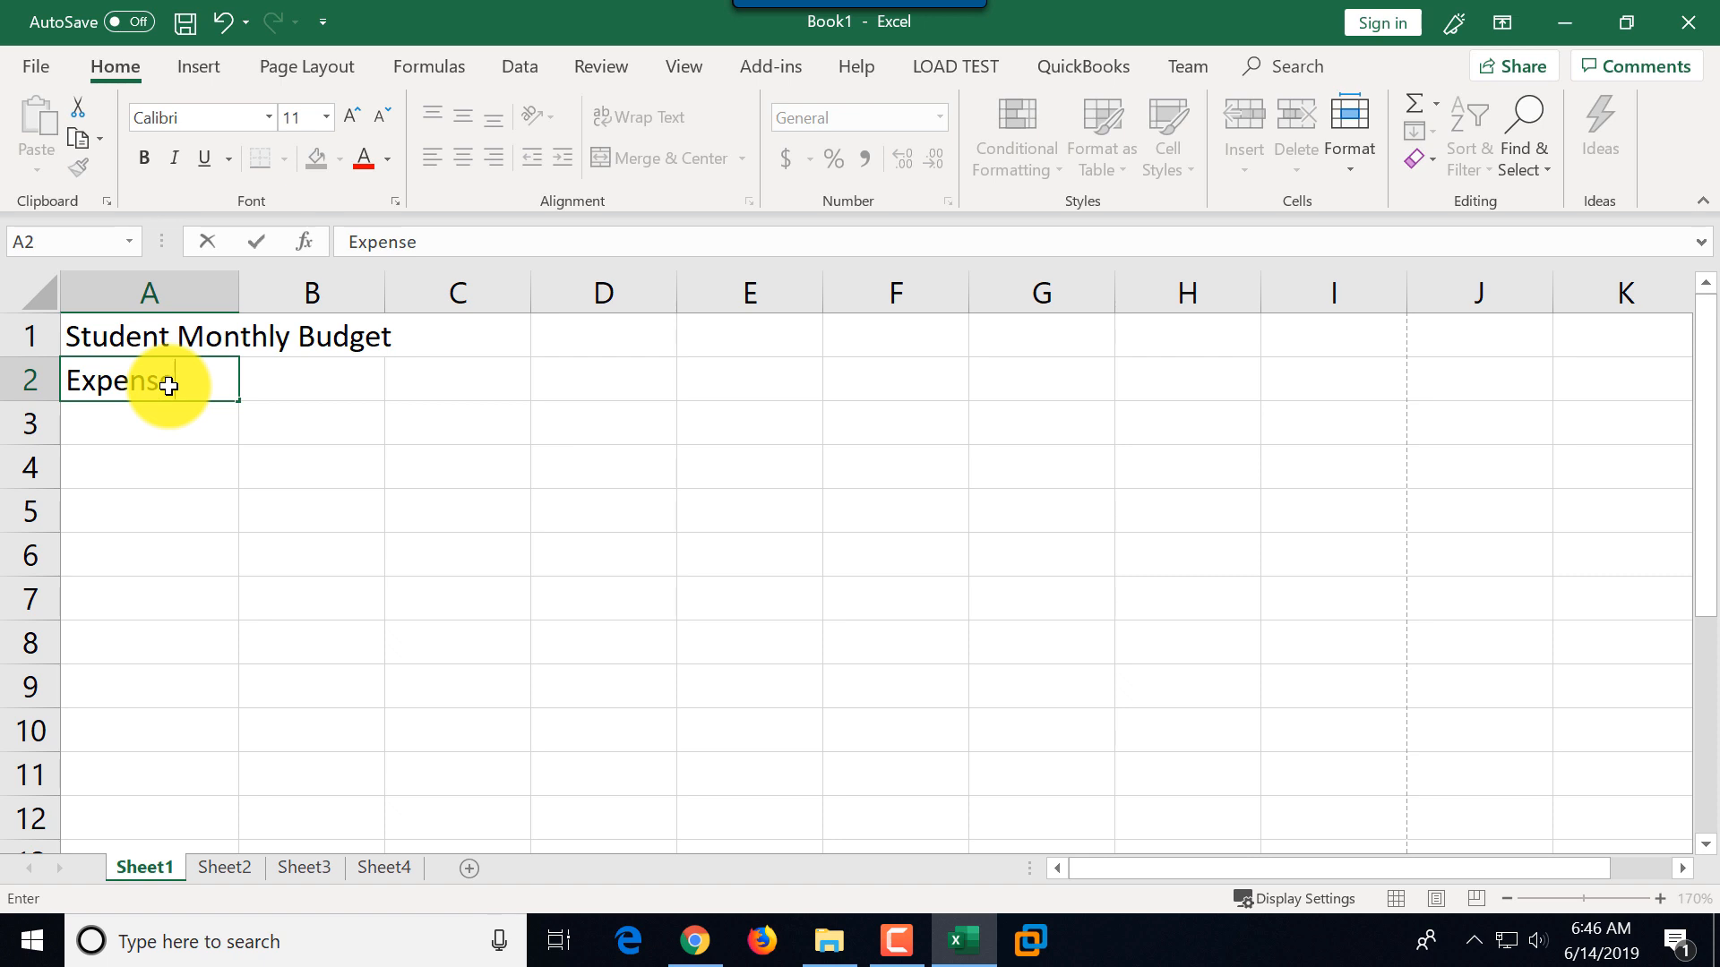
text(s)
key(Tab)
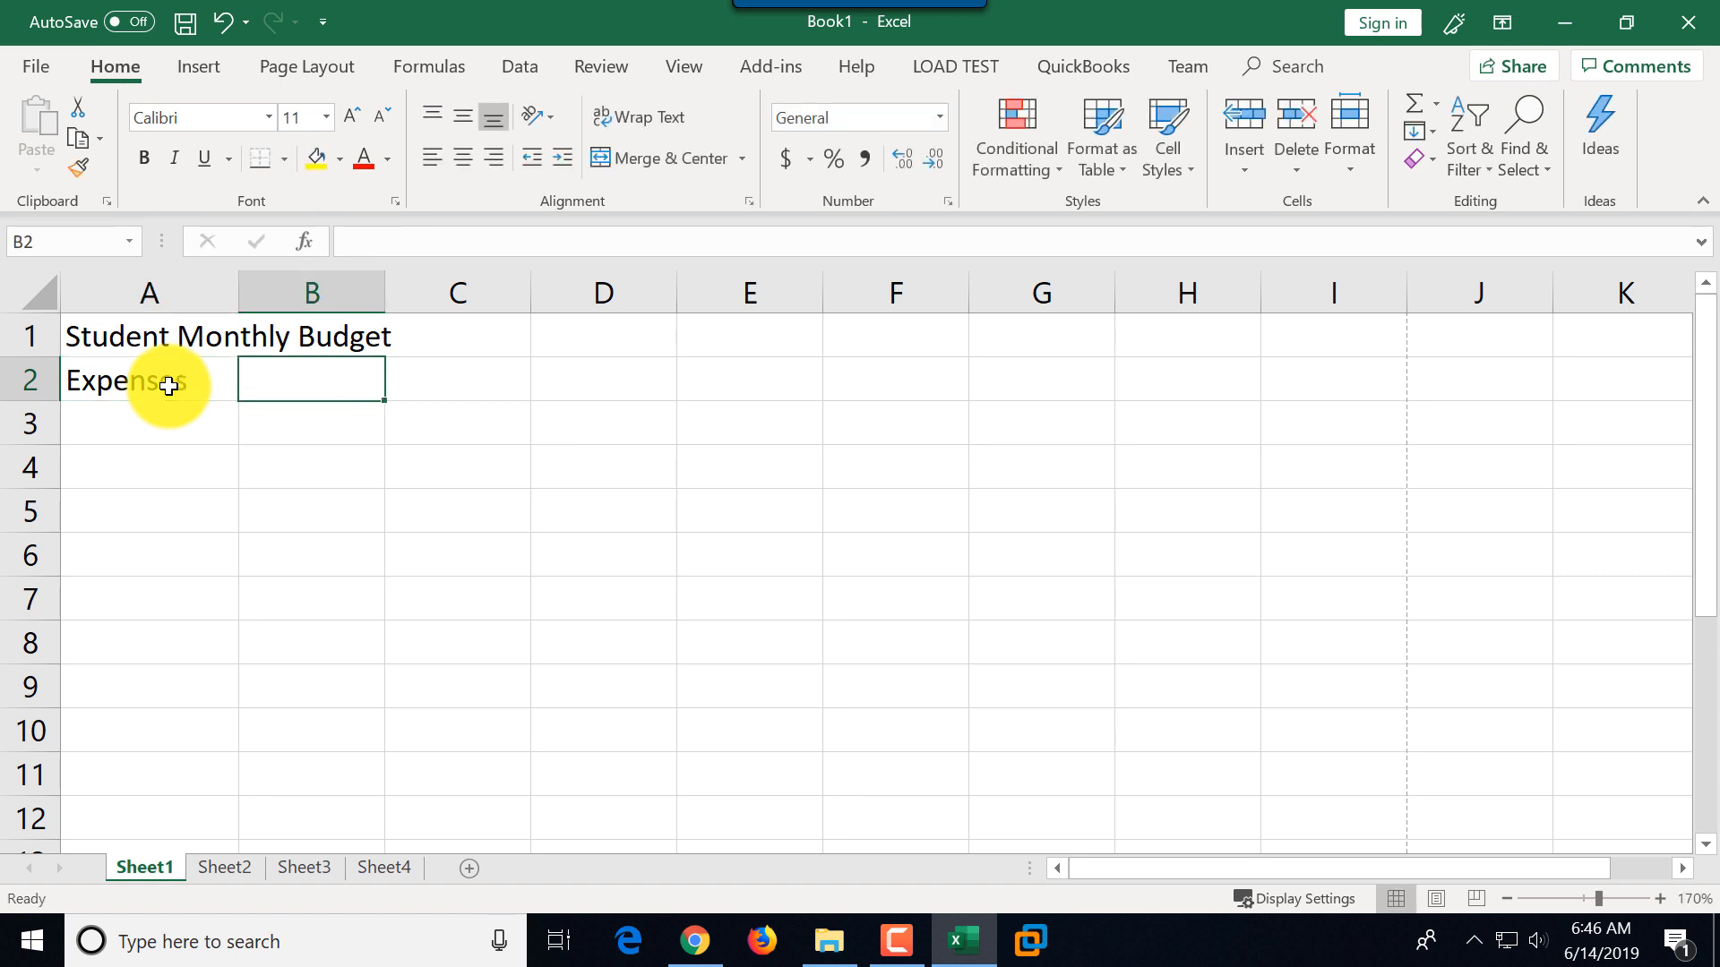
- Enter the expense labels Housing, Utilities, Transportation, Food and Entertainment down cells B2 to B6
text(Housing)
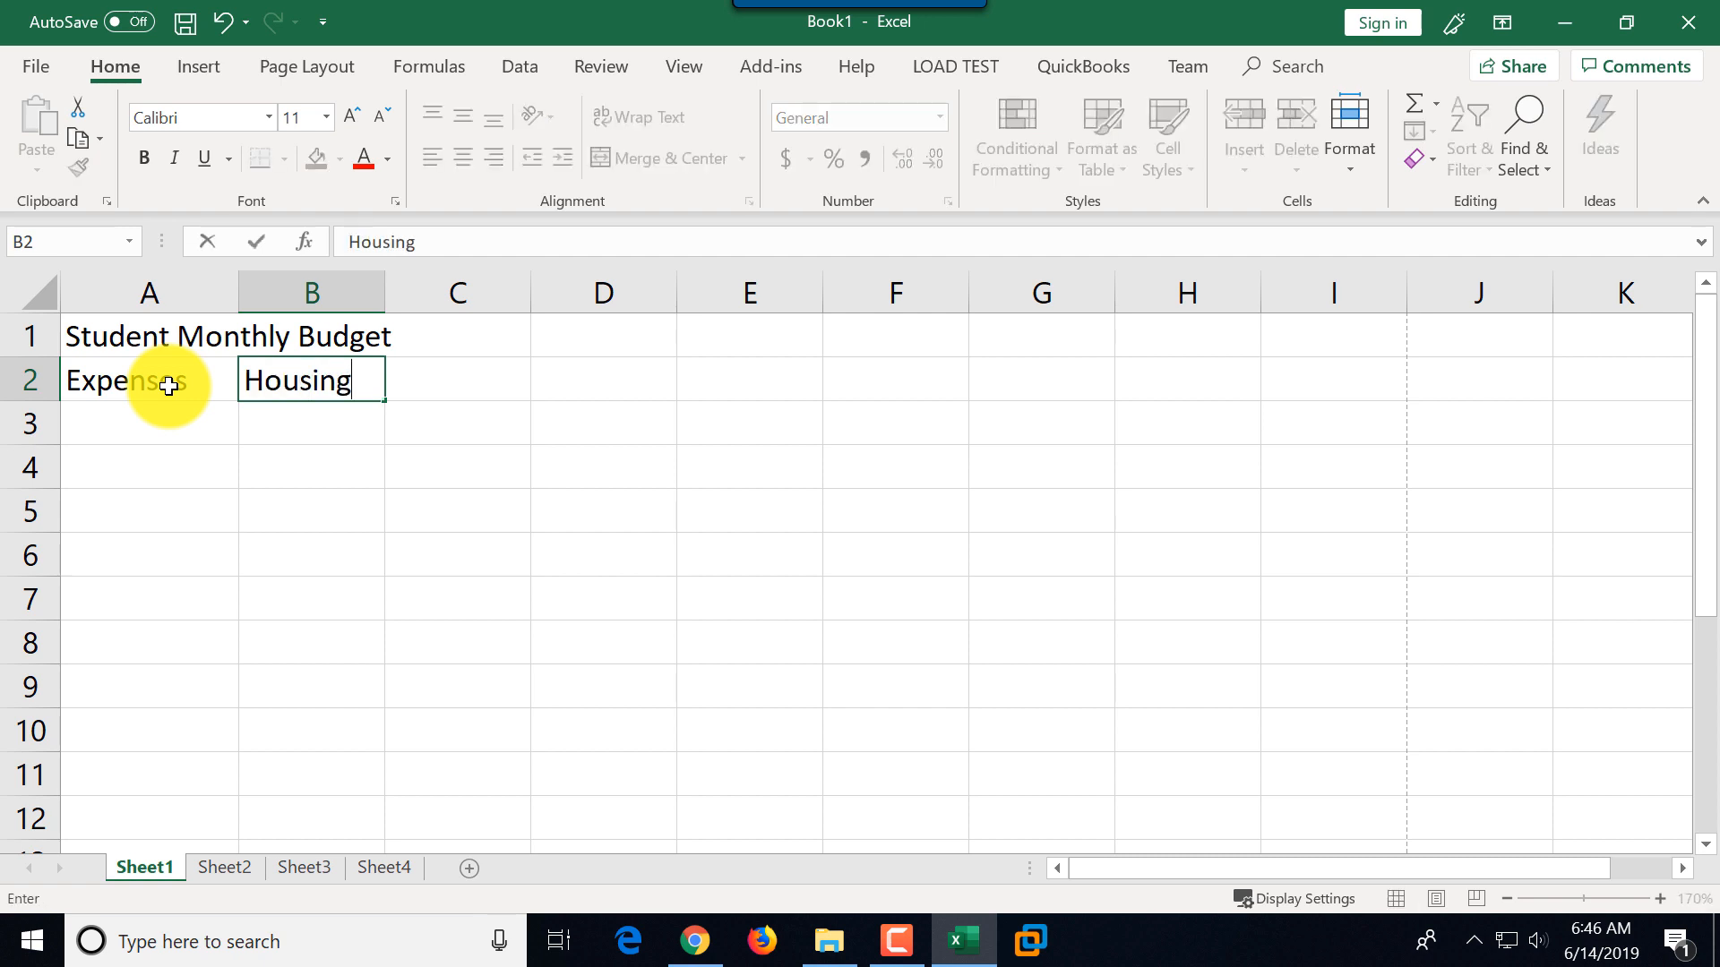
key(Return)
text(U)
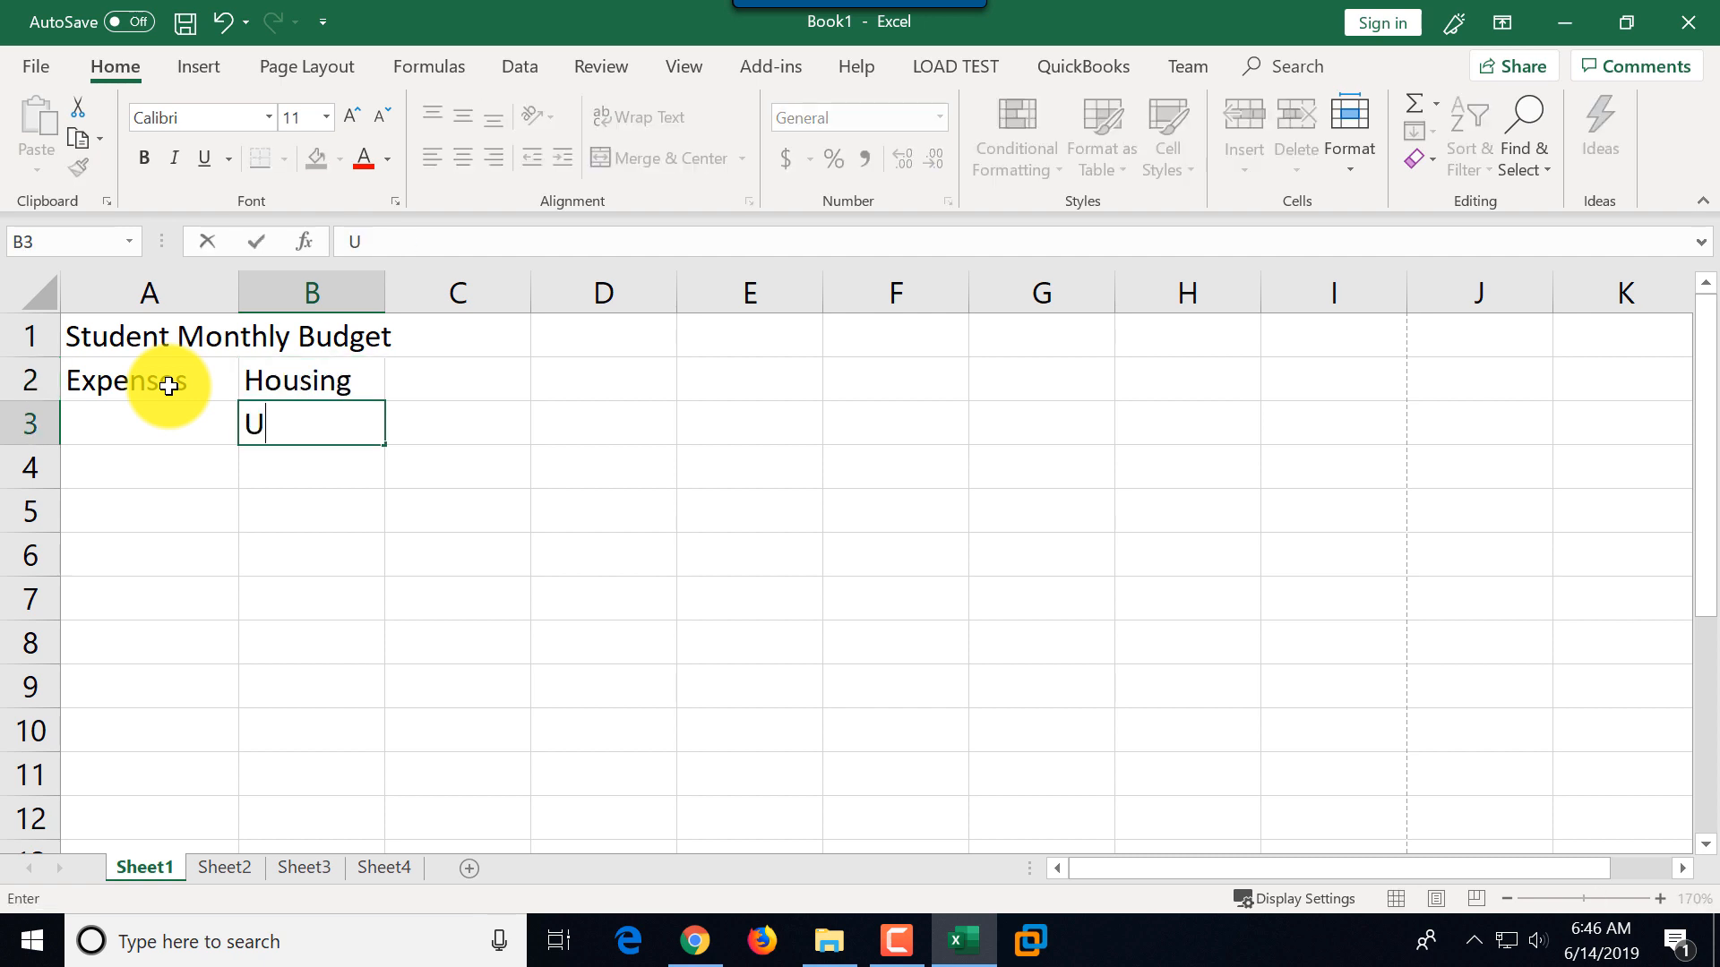
text(tilities)
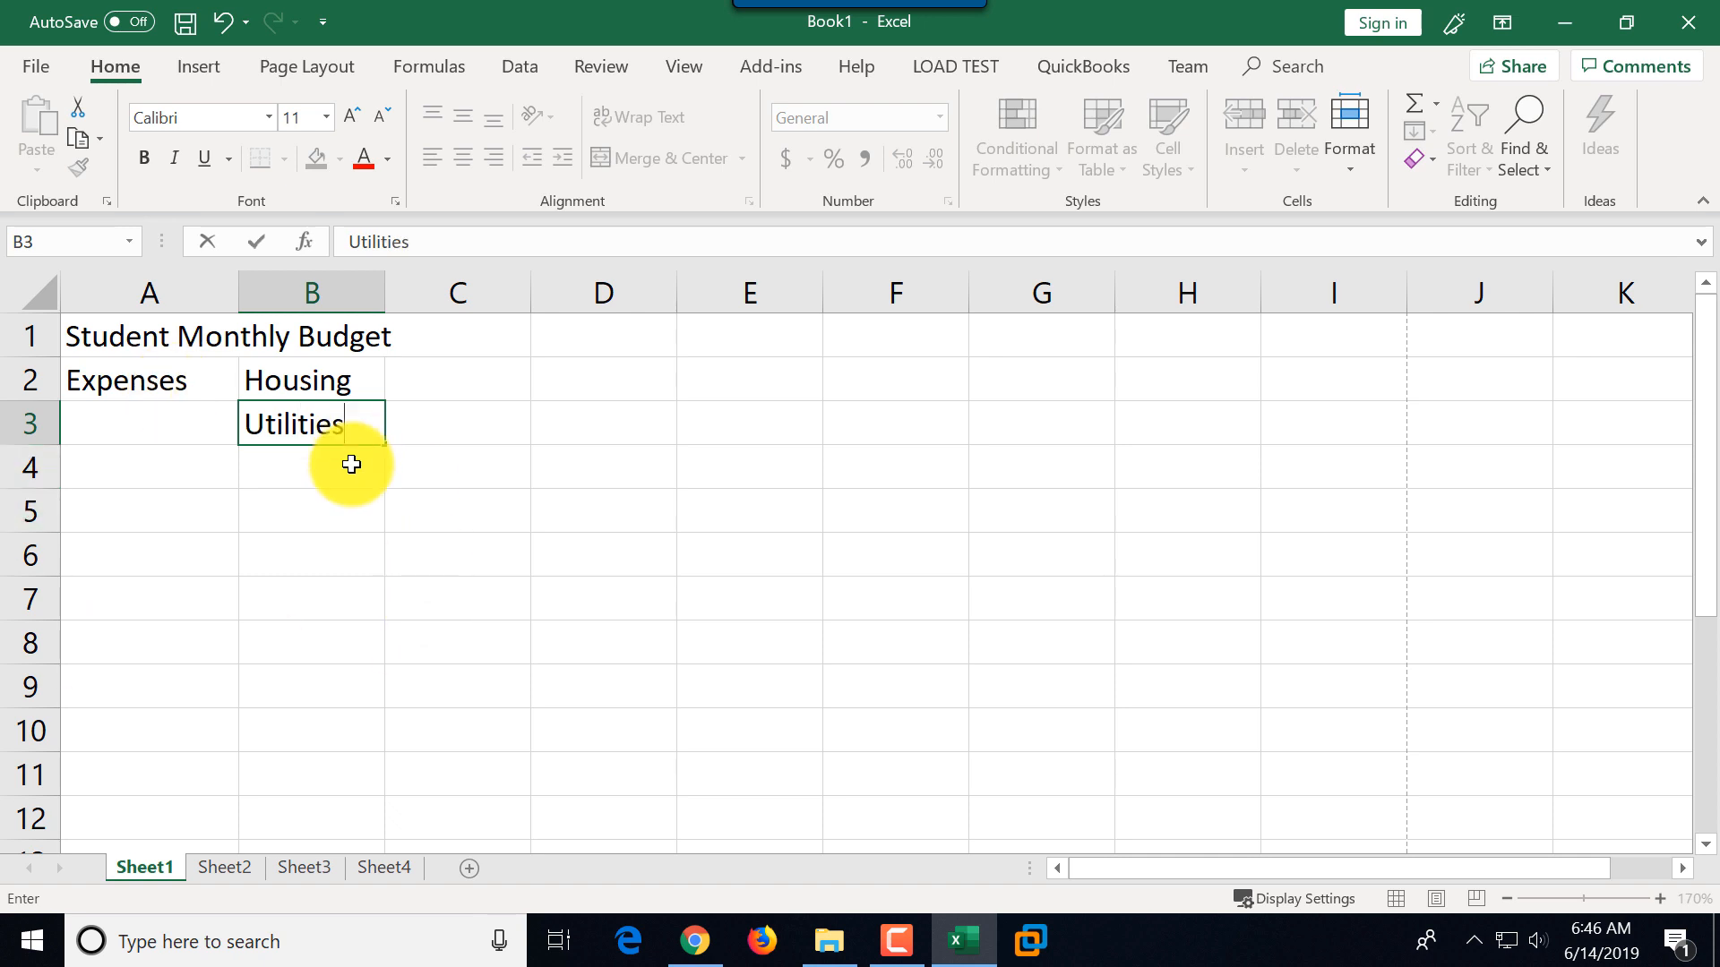
key(Return)
text(Transportation)
key(Return)
text(Food)
key(Return)
text(Entertainment )
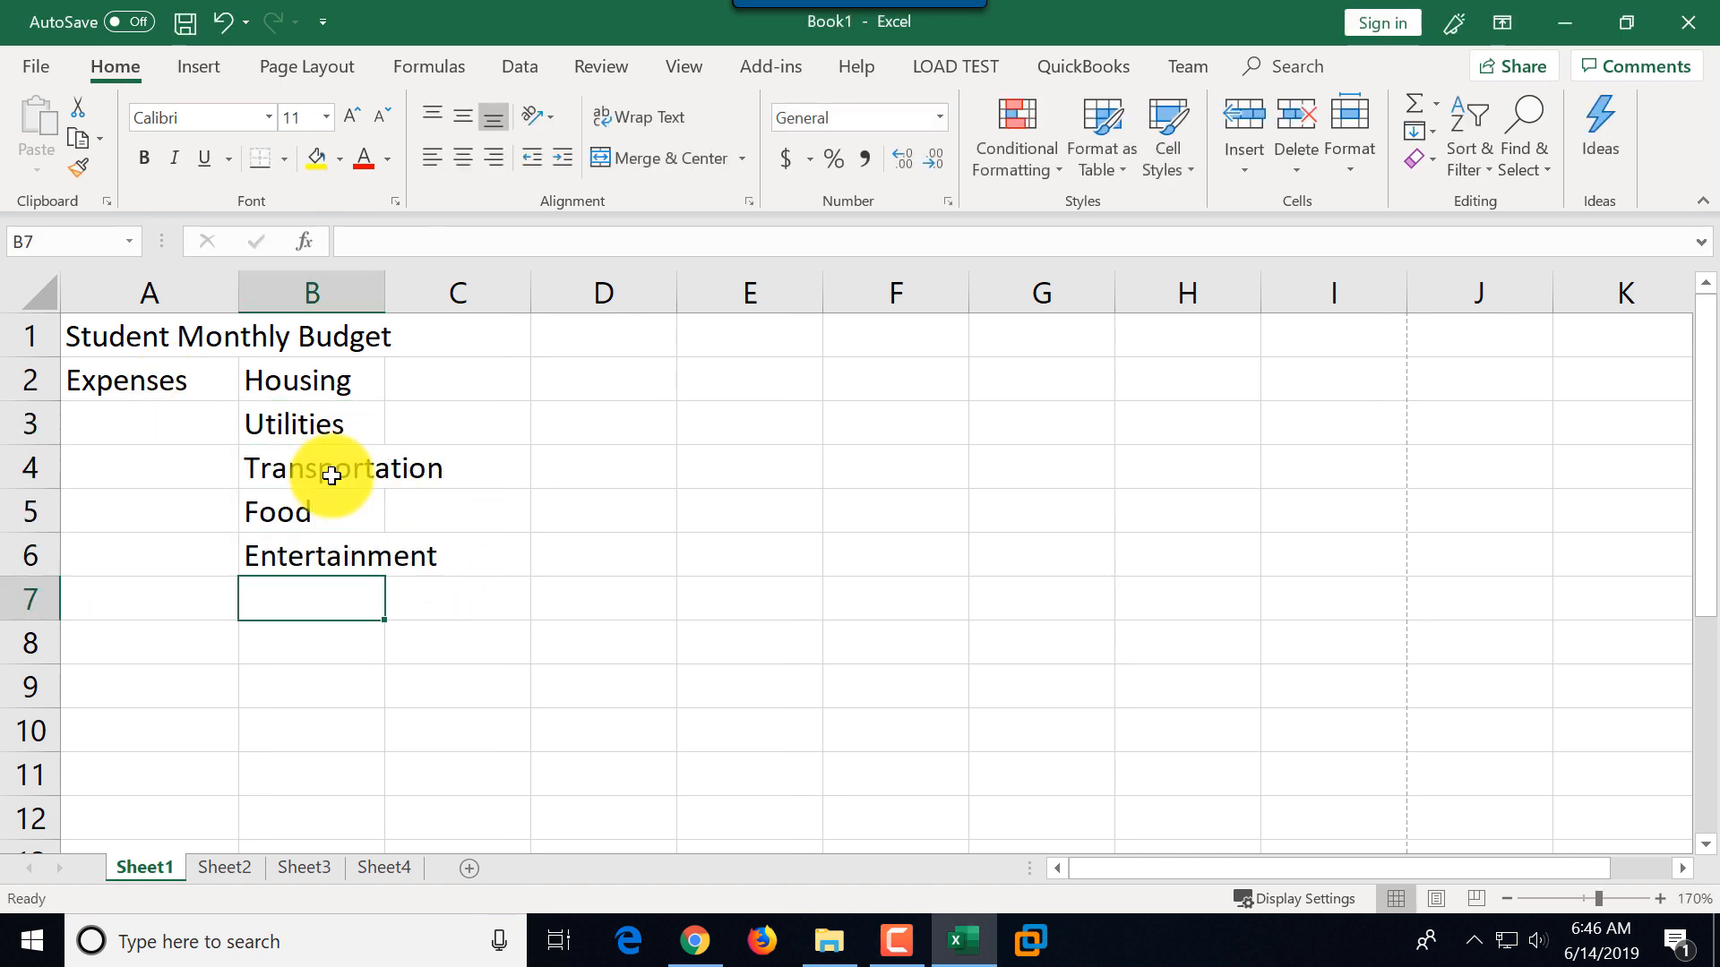
- Enter Cell Phone, Clothing, Tuition, Books and Total Expenses in B7 to B11, and widen column B to fit its labels
text(Cell Phone Clothing Tuition Books Total Expenses)
click(515, 744)
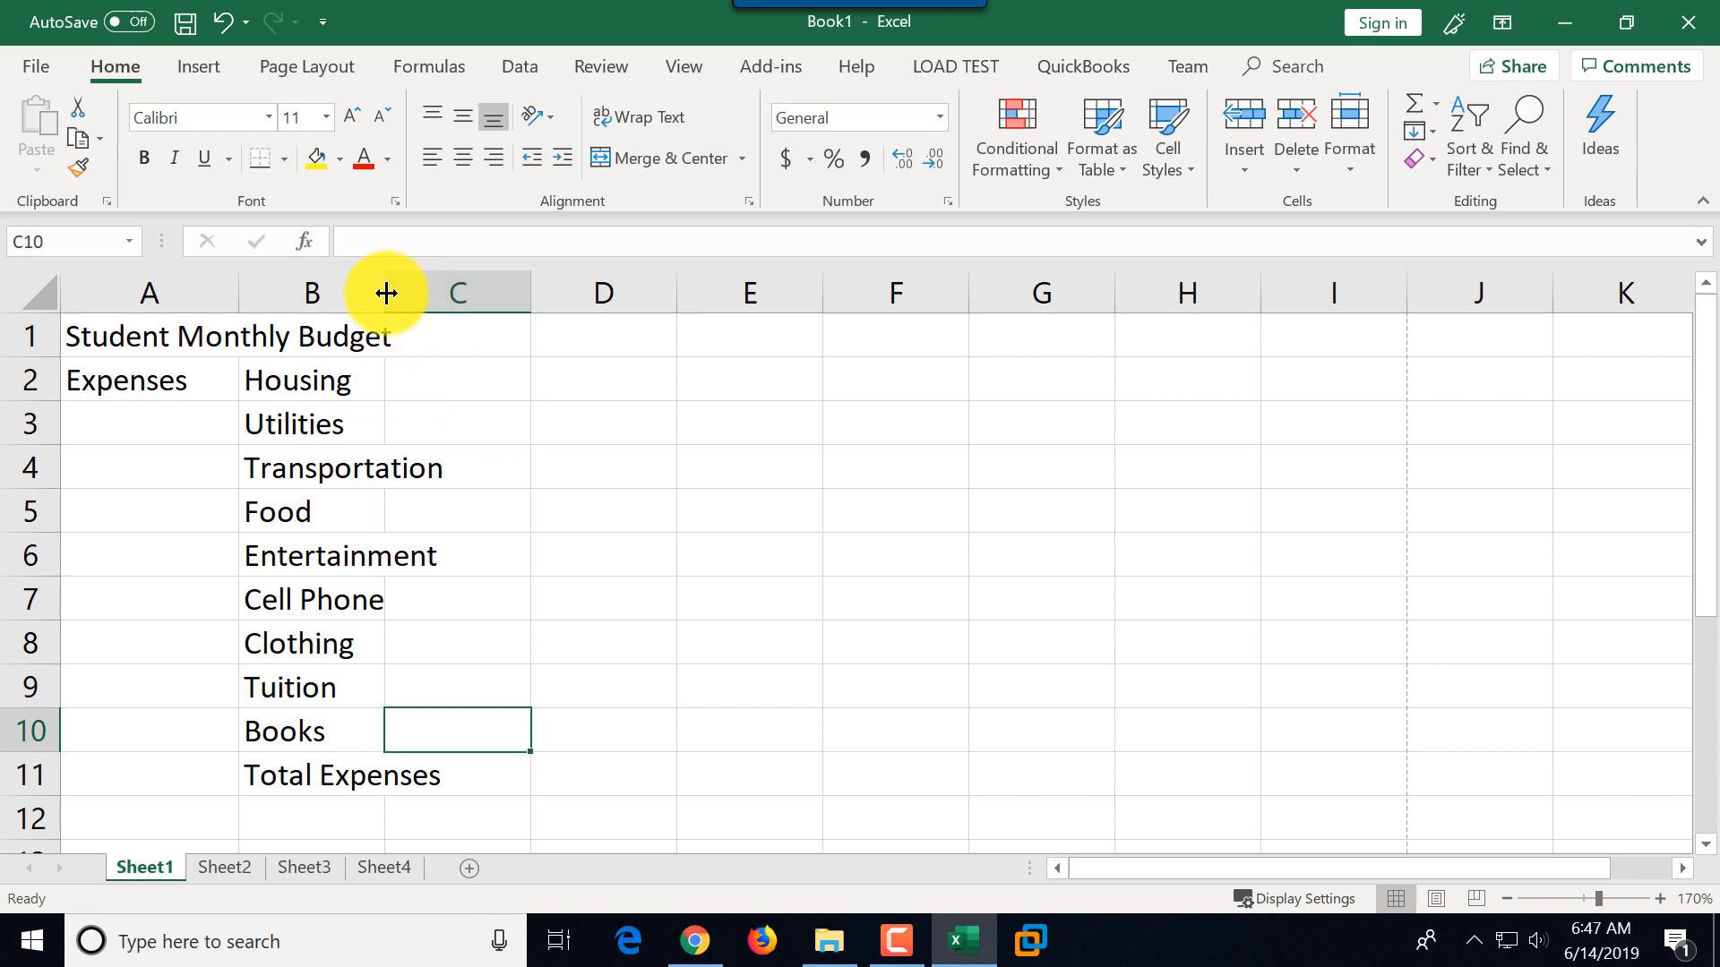
drag(386, 293, 478, 305)
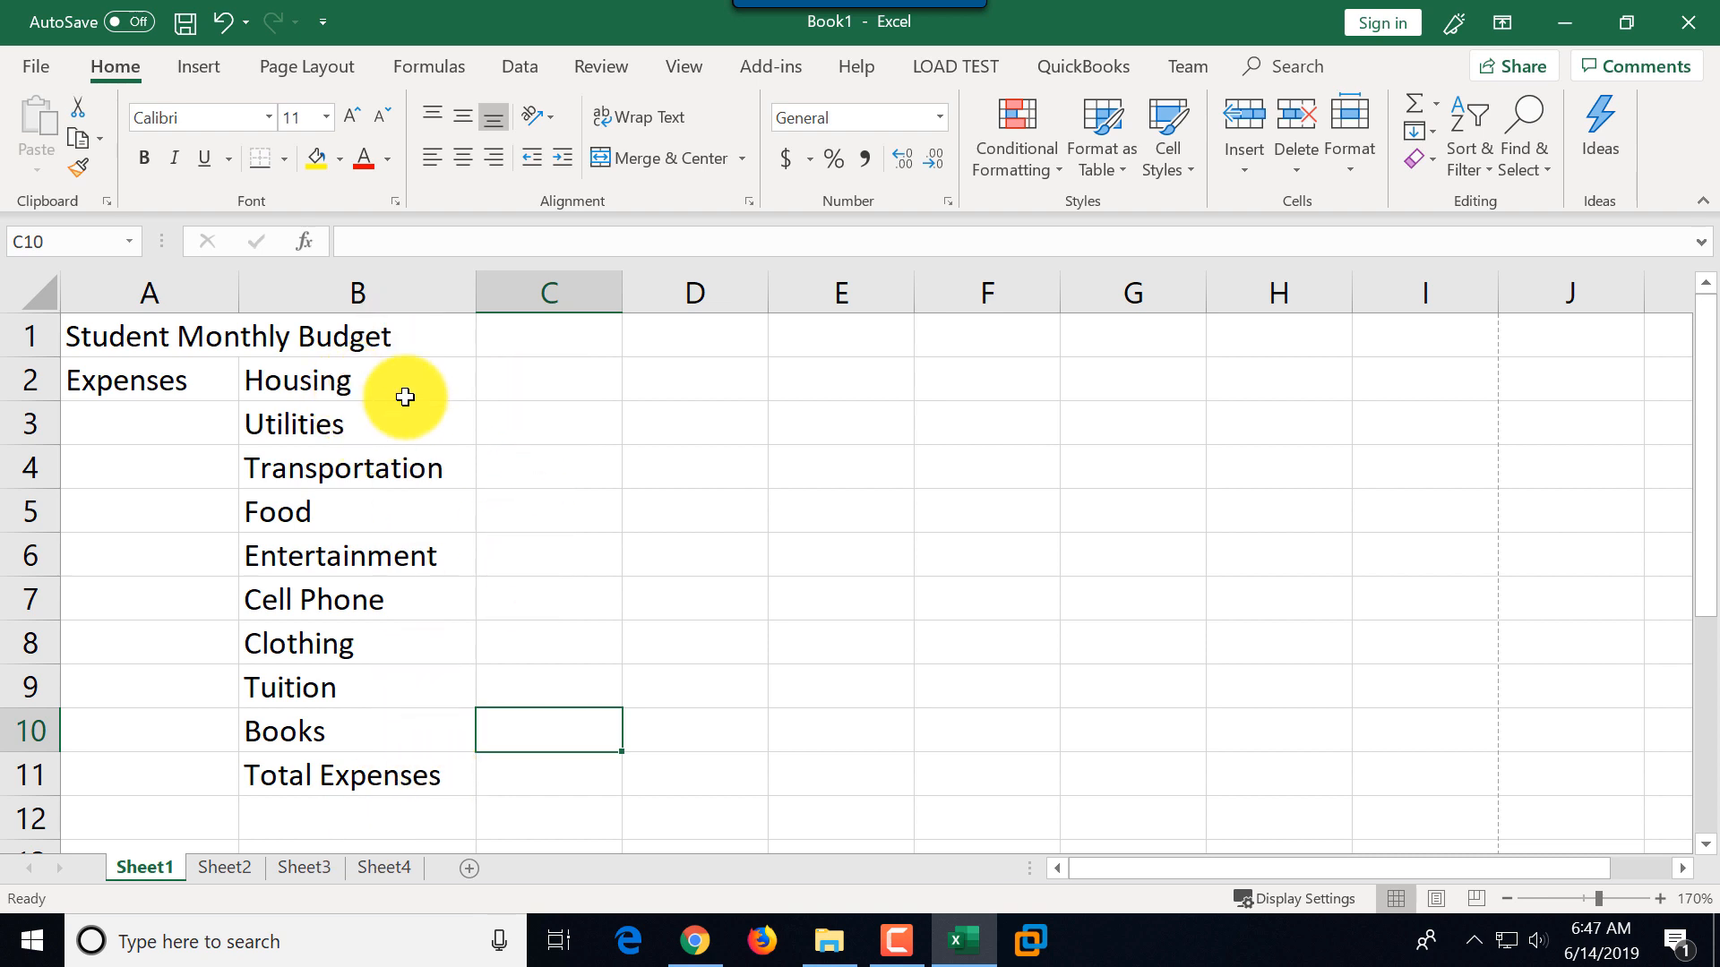
- Enter the amounts 650, 100, 100, 250 and 150 in cells C2 to C6 for Housing through Entertainment
click(557, 380)
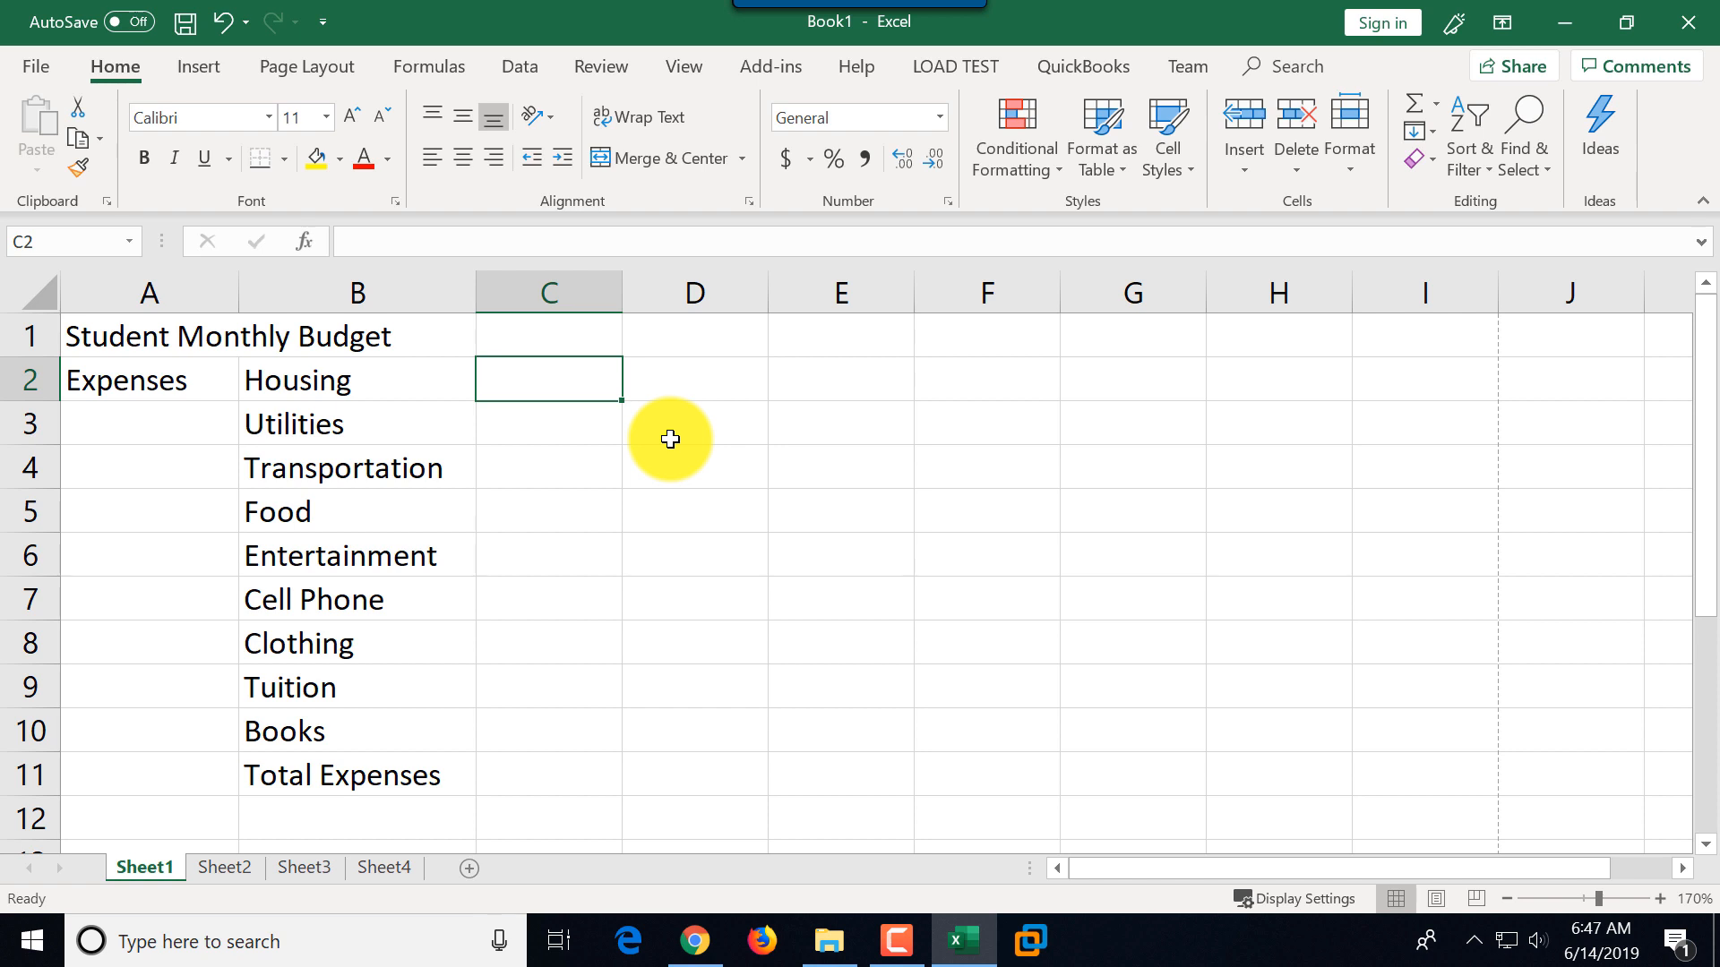
text(650)
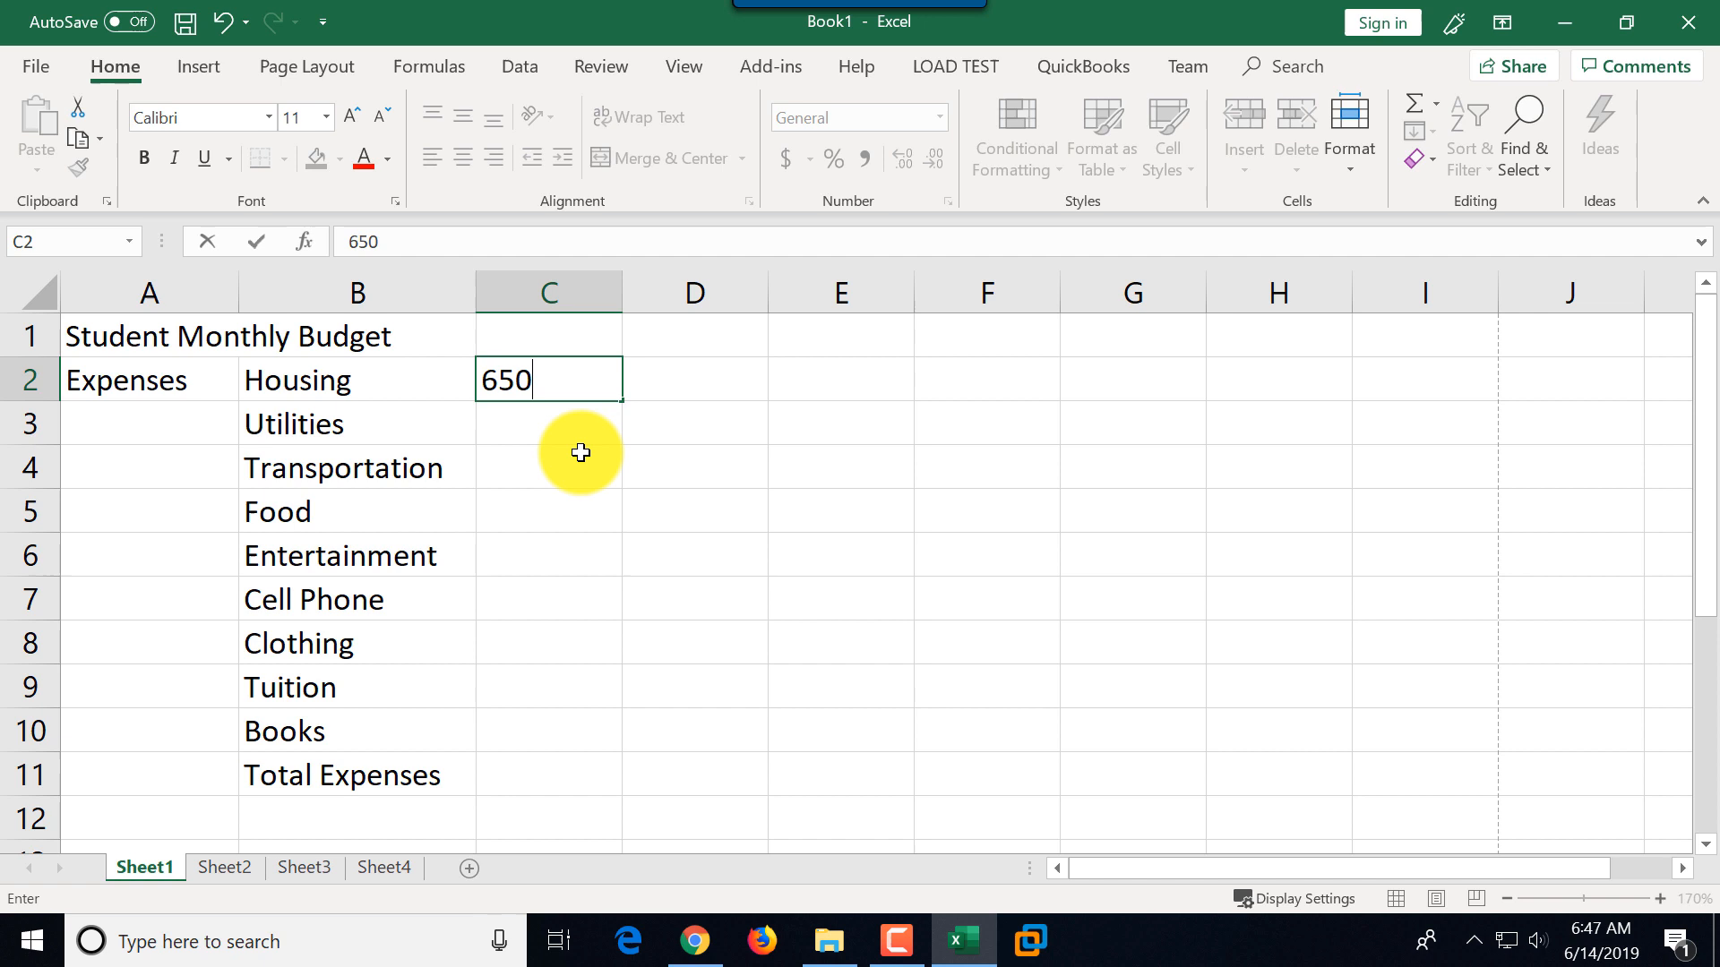
click(553, 416)
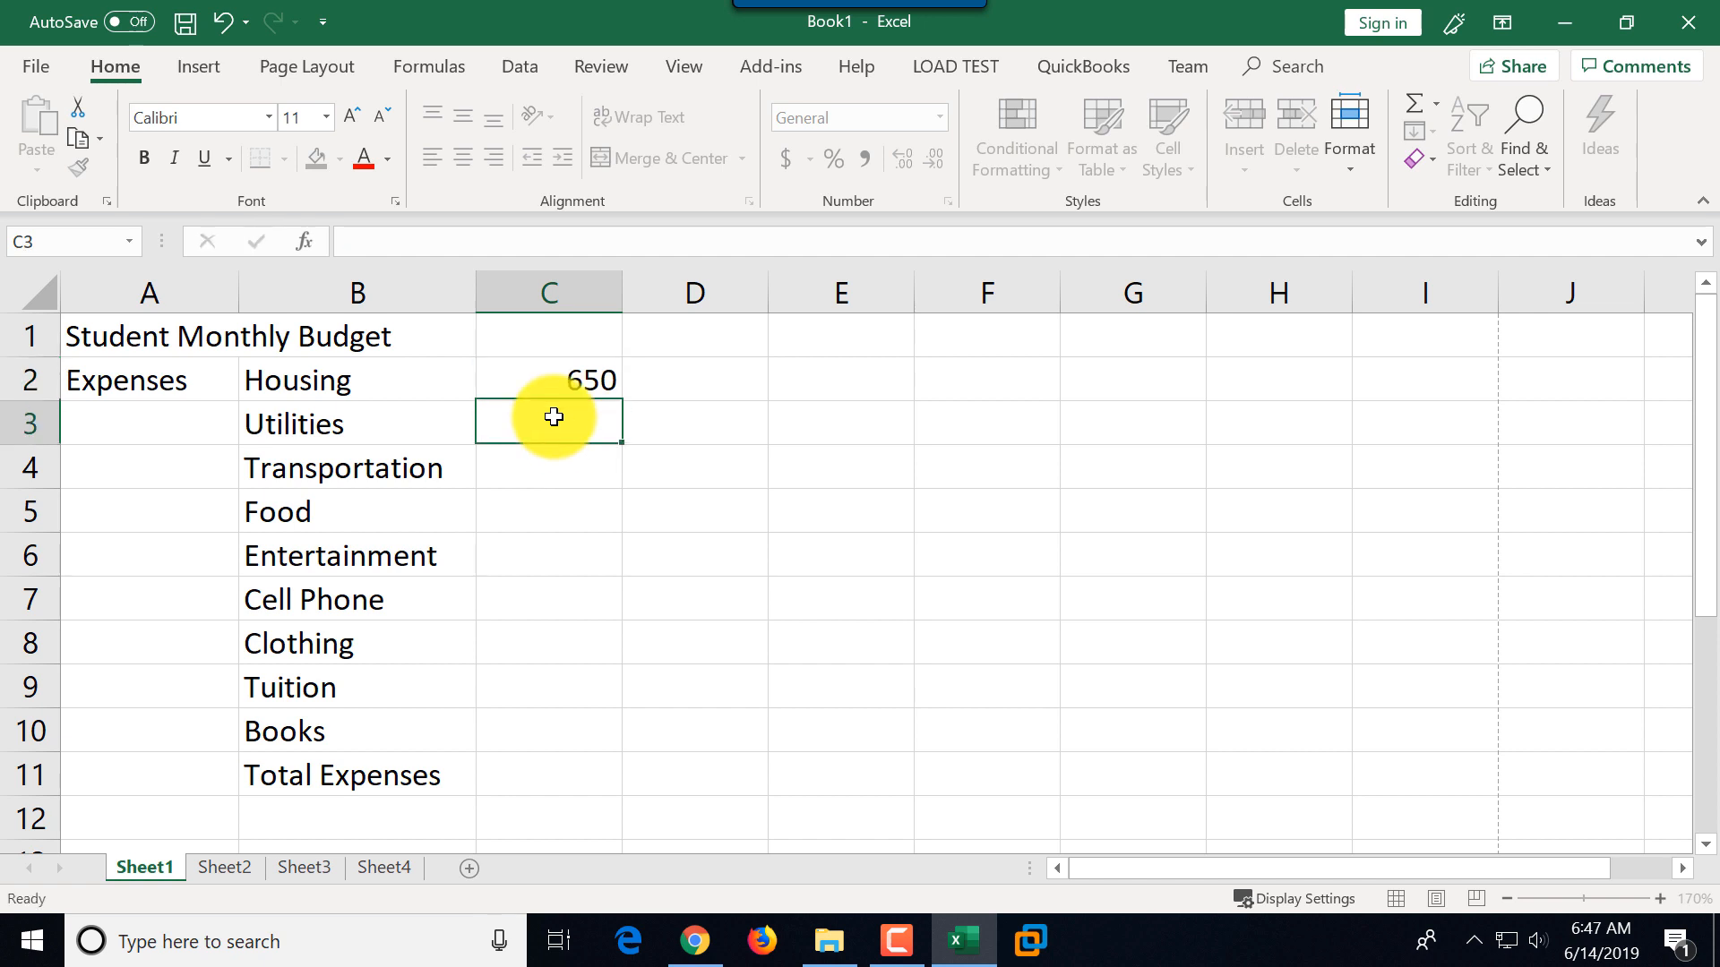
text(100)
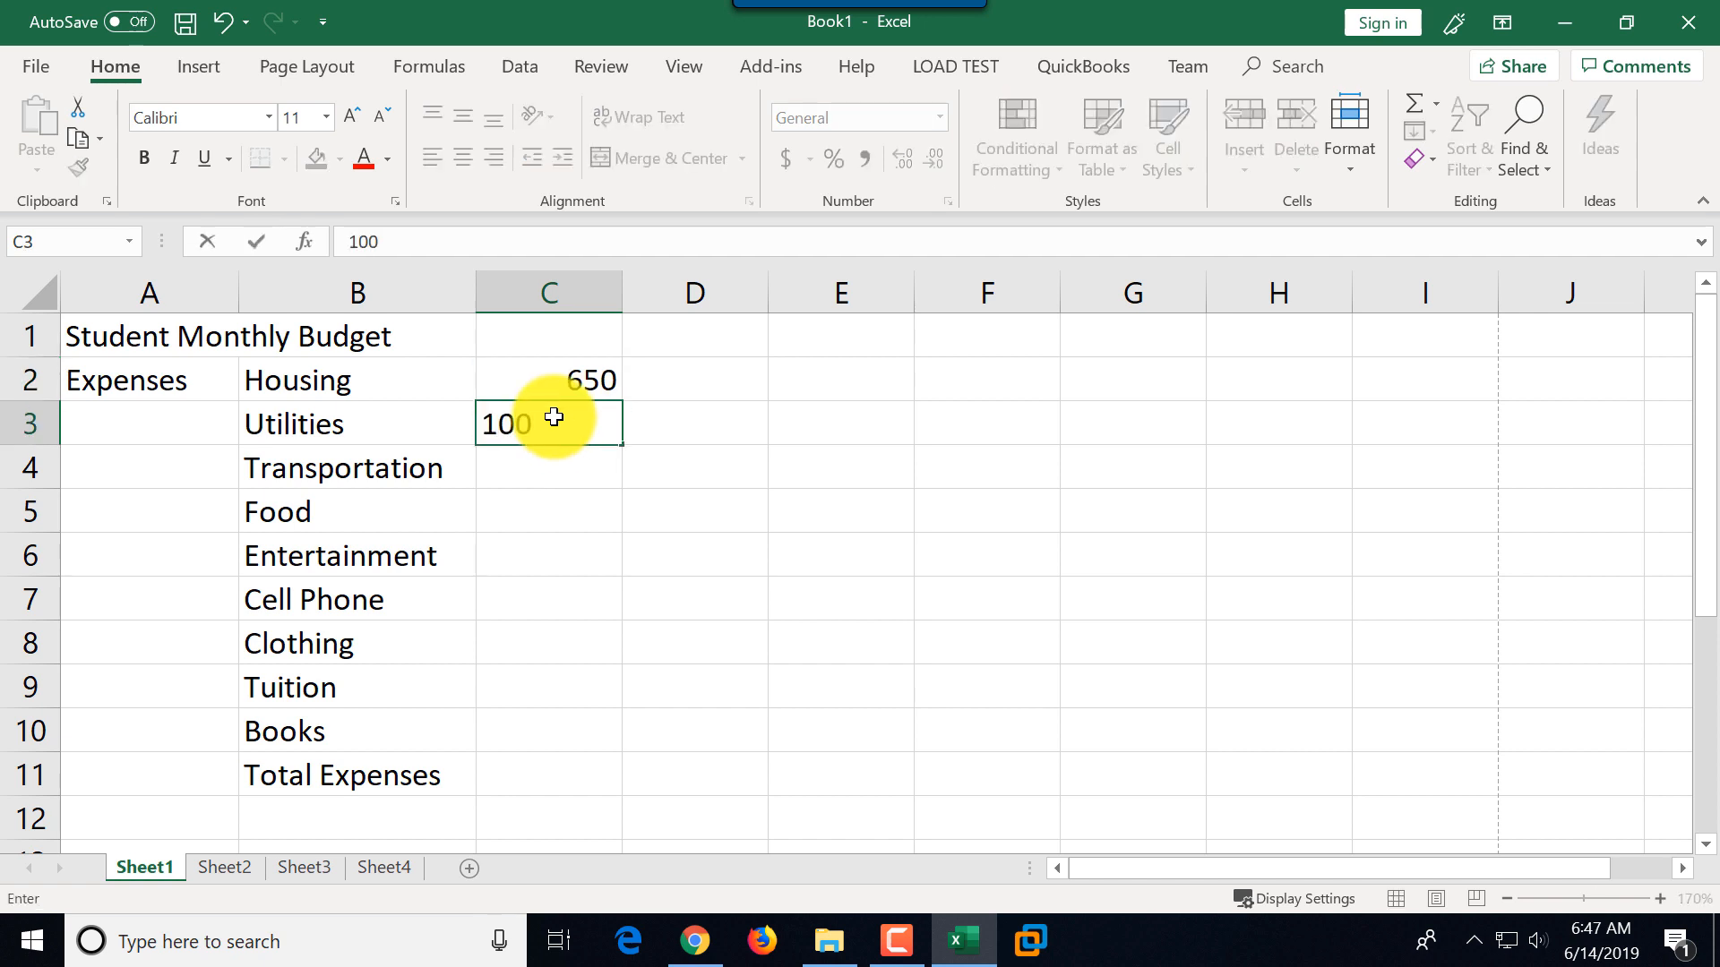
key(Return)
text(100)
key(Return)
text(250)
key(Return)
text(150)
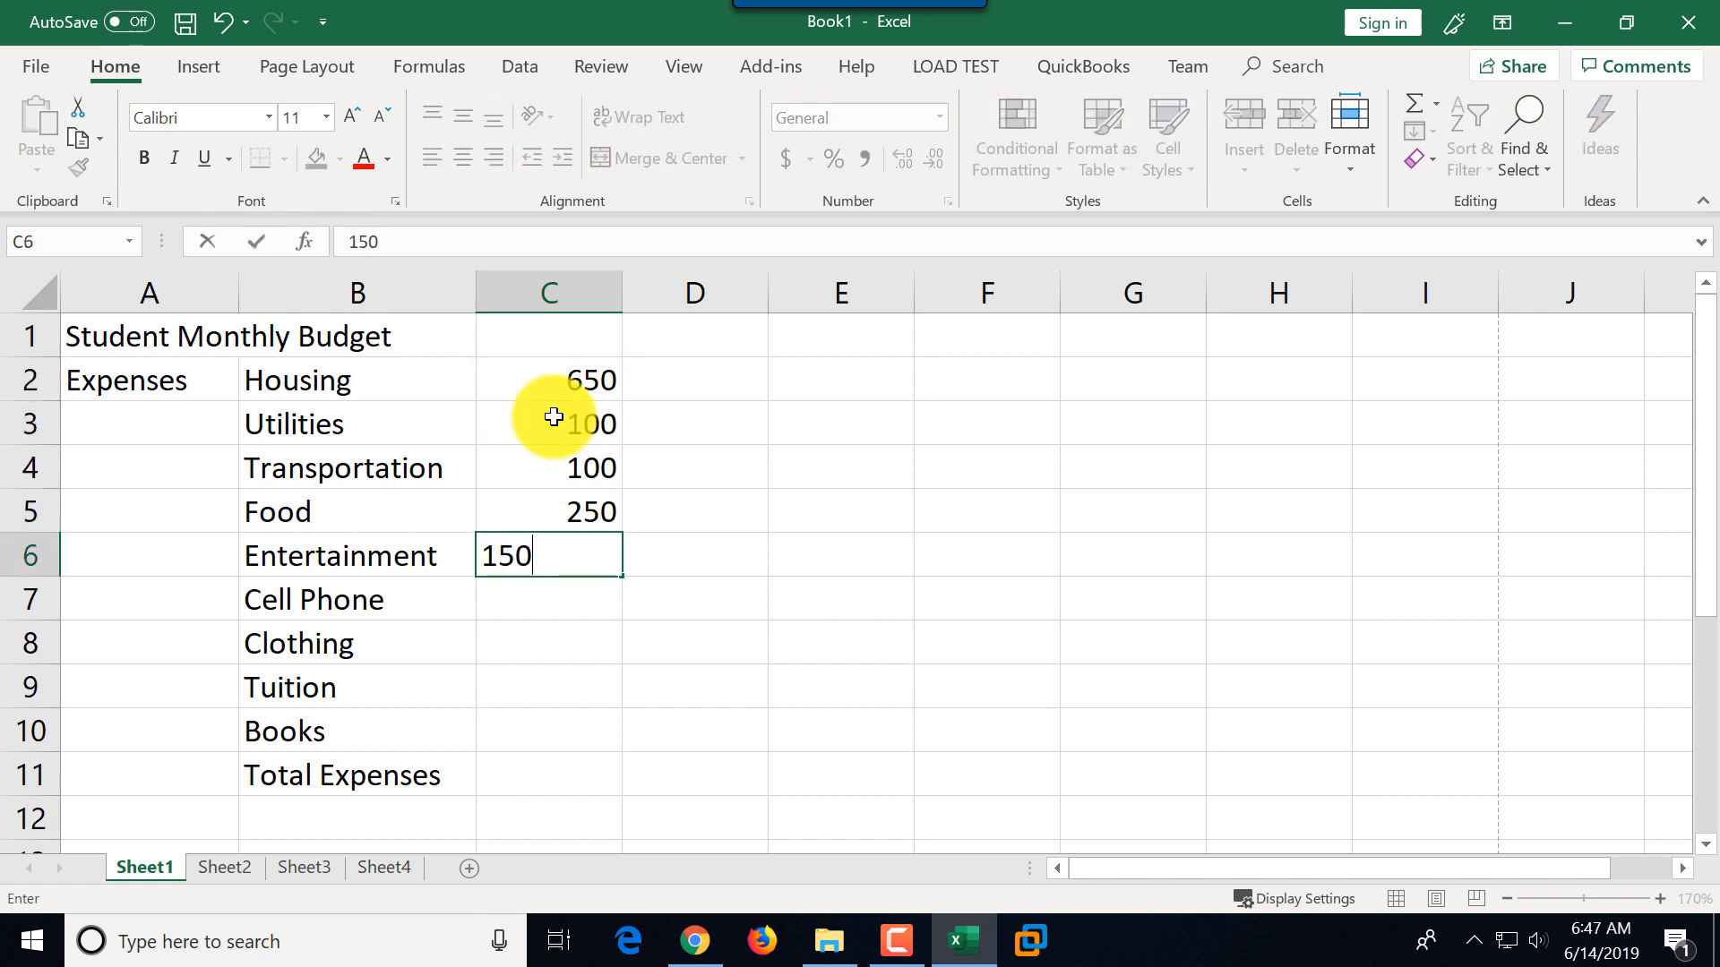
key(Return)
- Enter 150 for Cell Phone, 2756 for Clothing and 100 for Tuition in cells C7 to C9
text(150 2756)
key(Return)
text(100)
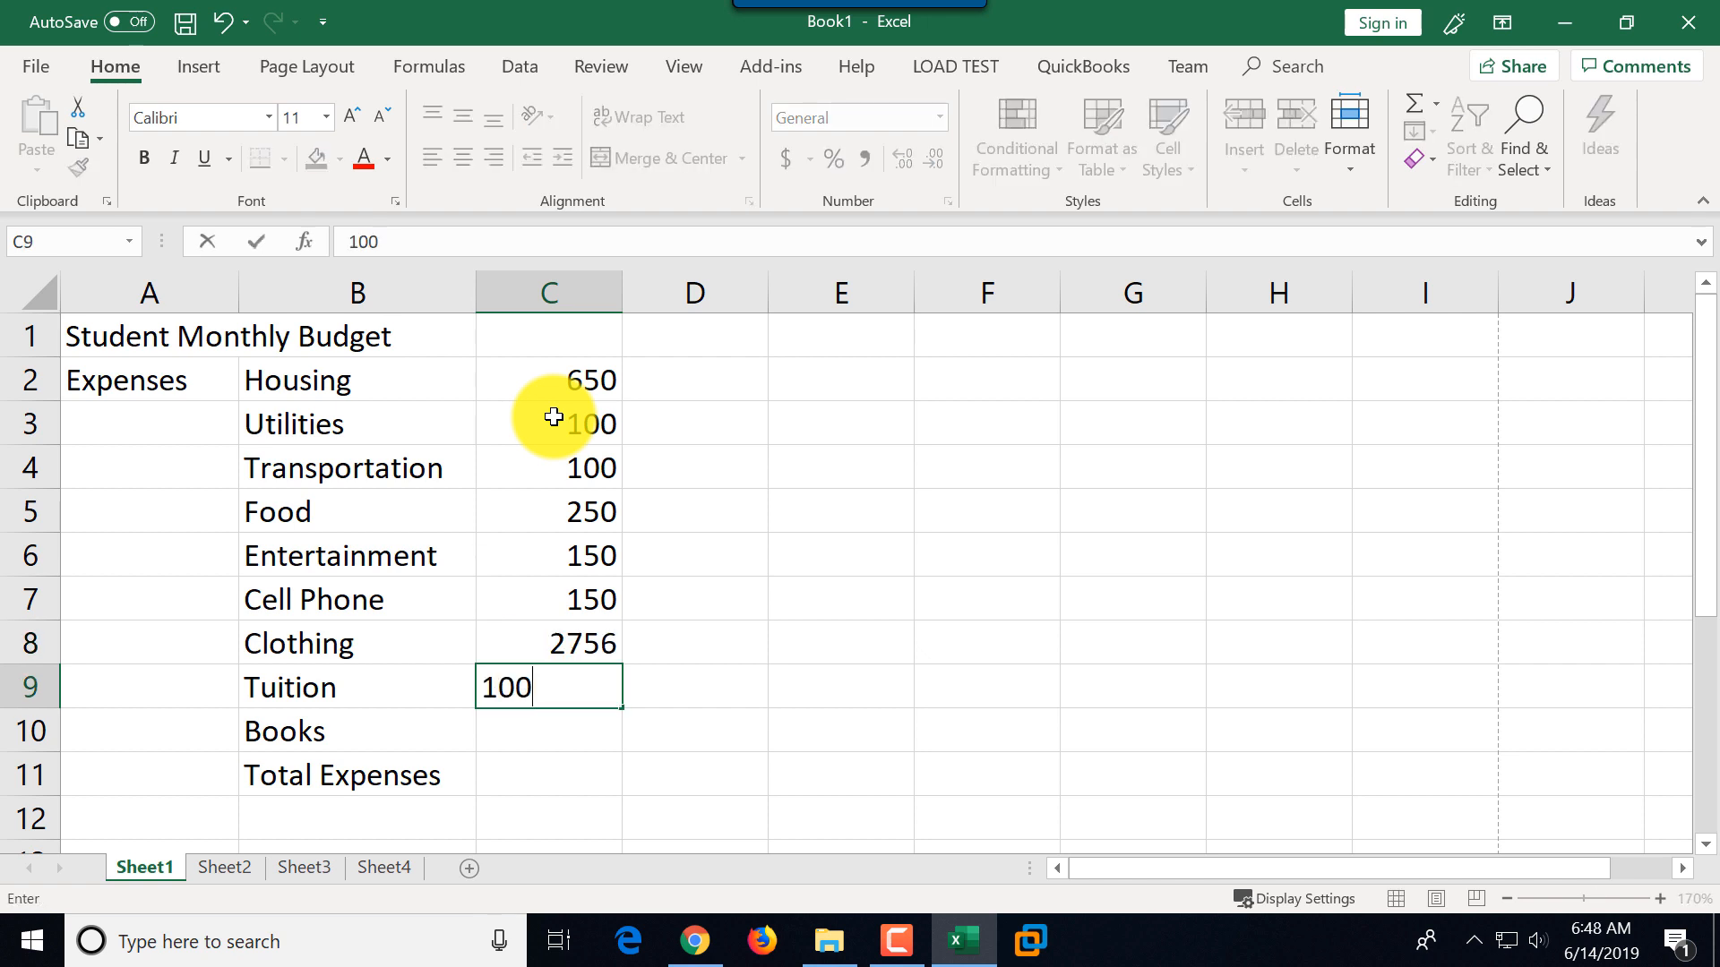
key(Return)
- Set Clothing to 200 and Tuition to 1756, and enter 300 for Books in cells C8 to C10
click(605, 629)
text(200)
key(Return)
text(1756)
key(Return)
text(300)
key(Return)
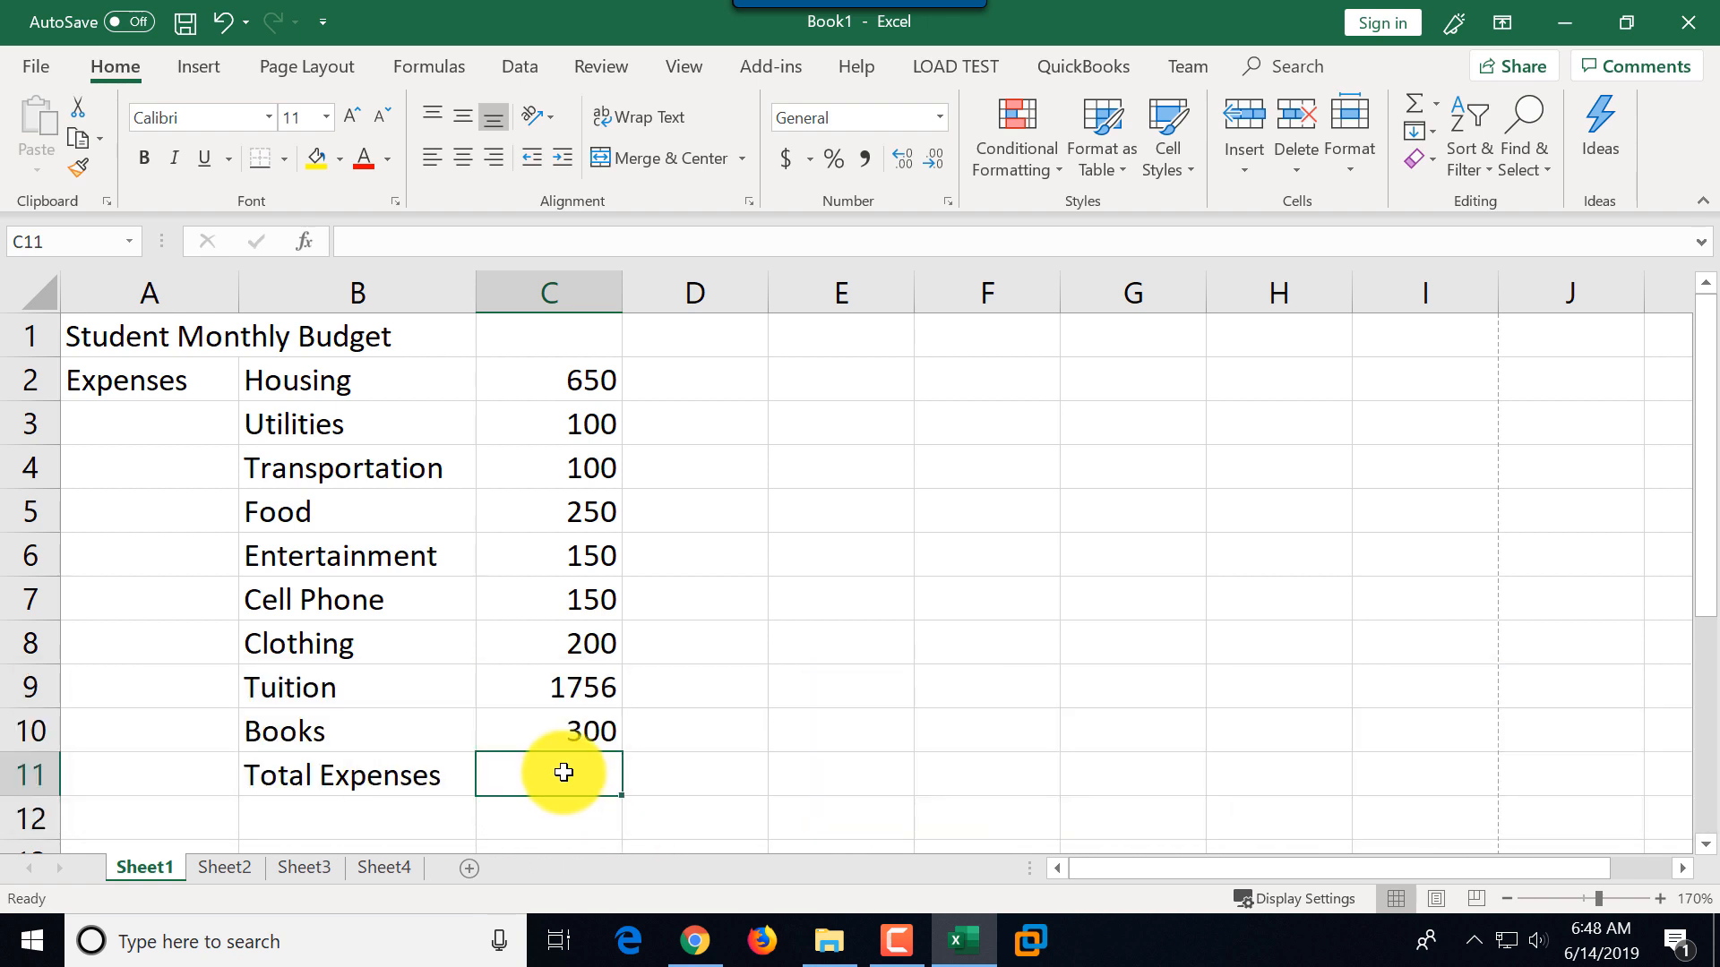
- Start a SUM formula in C11 that adds the individual cells C2, C3, C4 and C5 with plus signs
text(=)
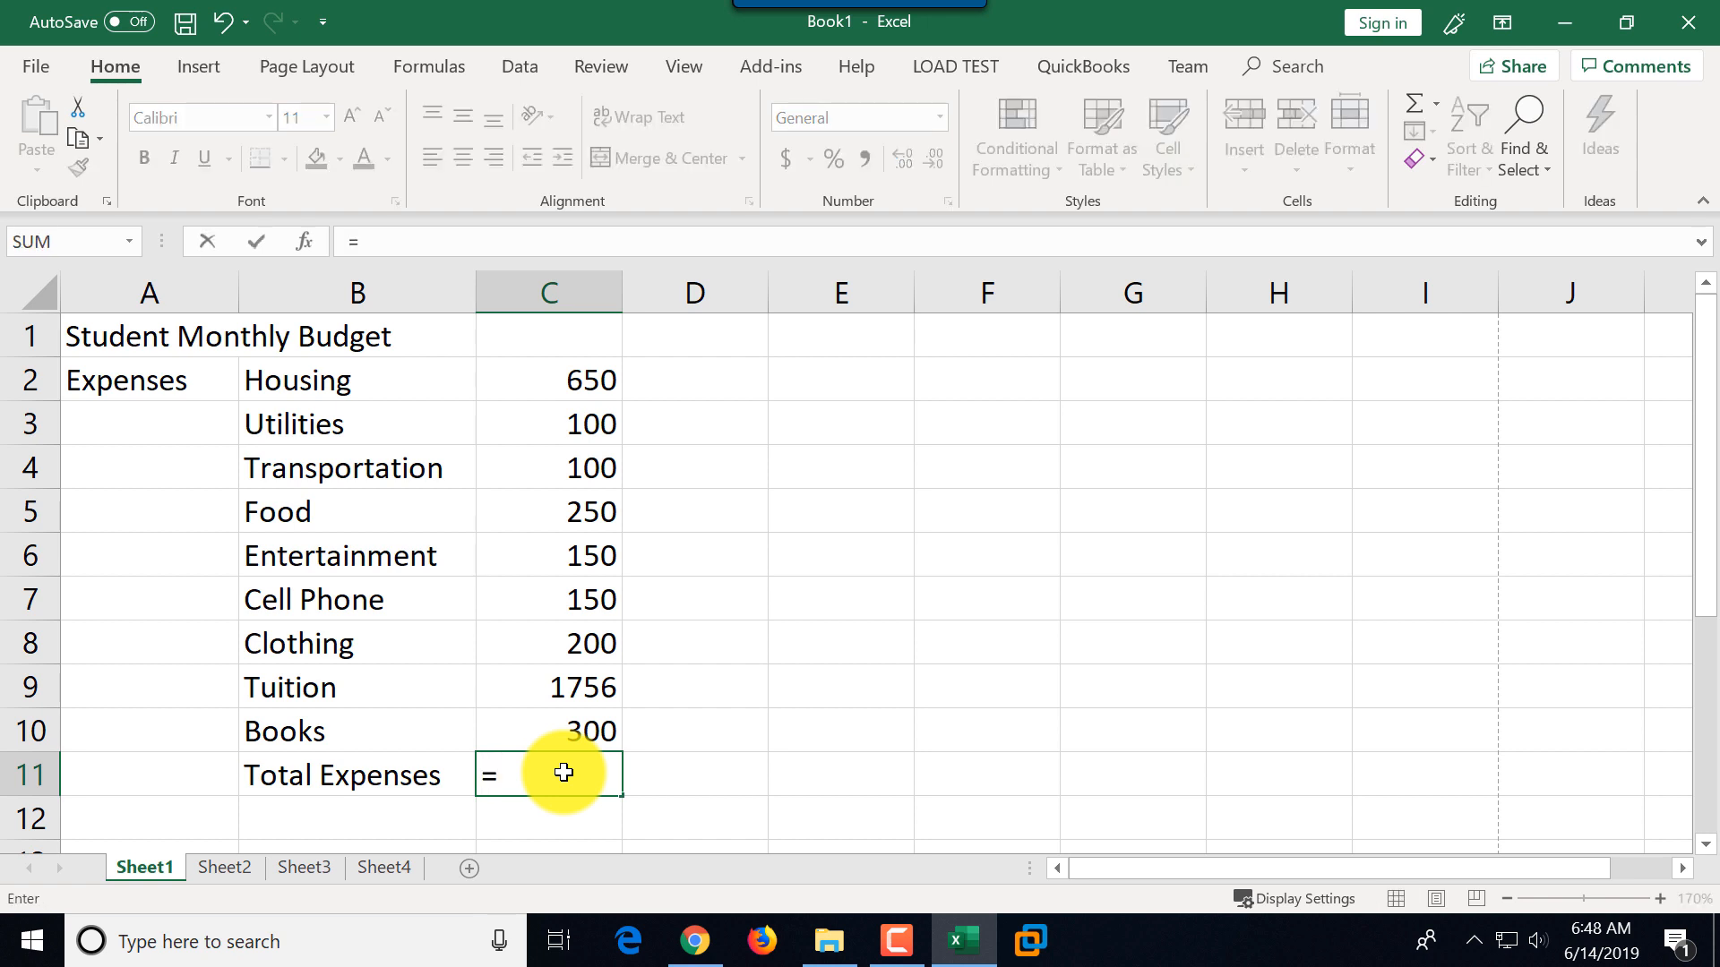
text(SUM()
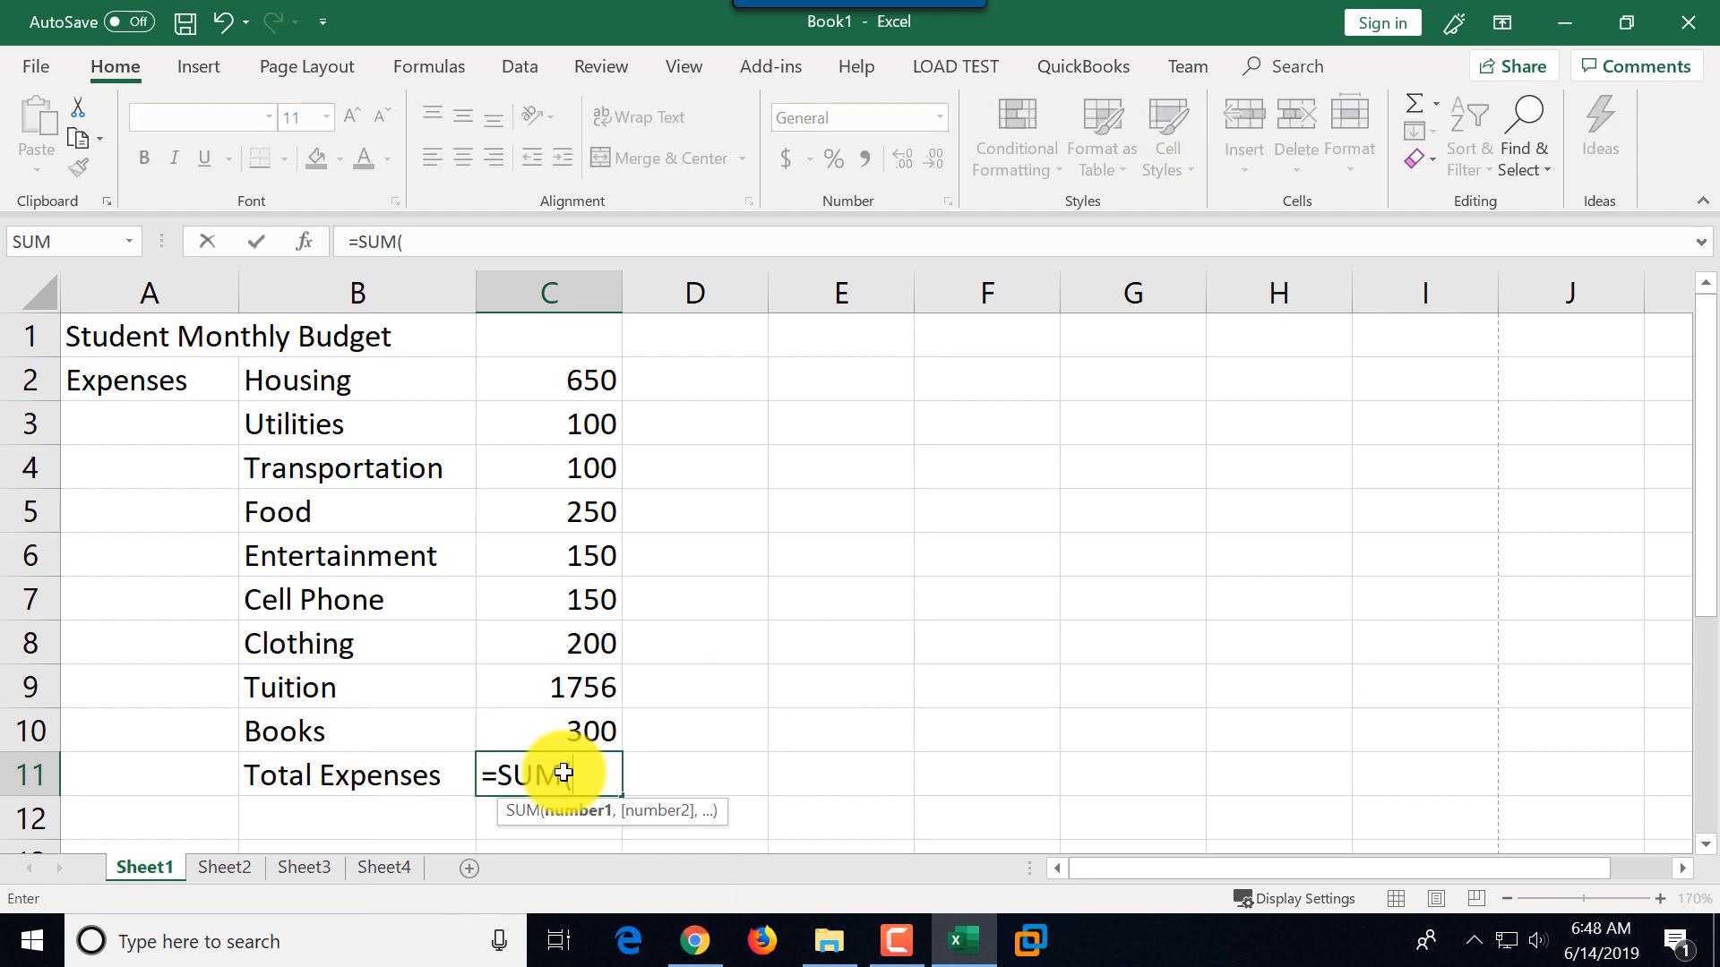
click(598, 383)
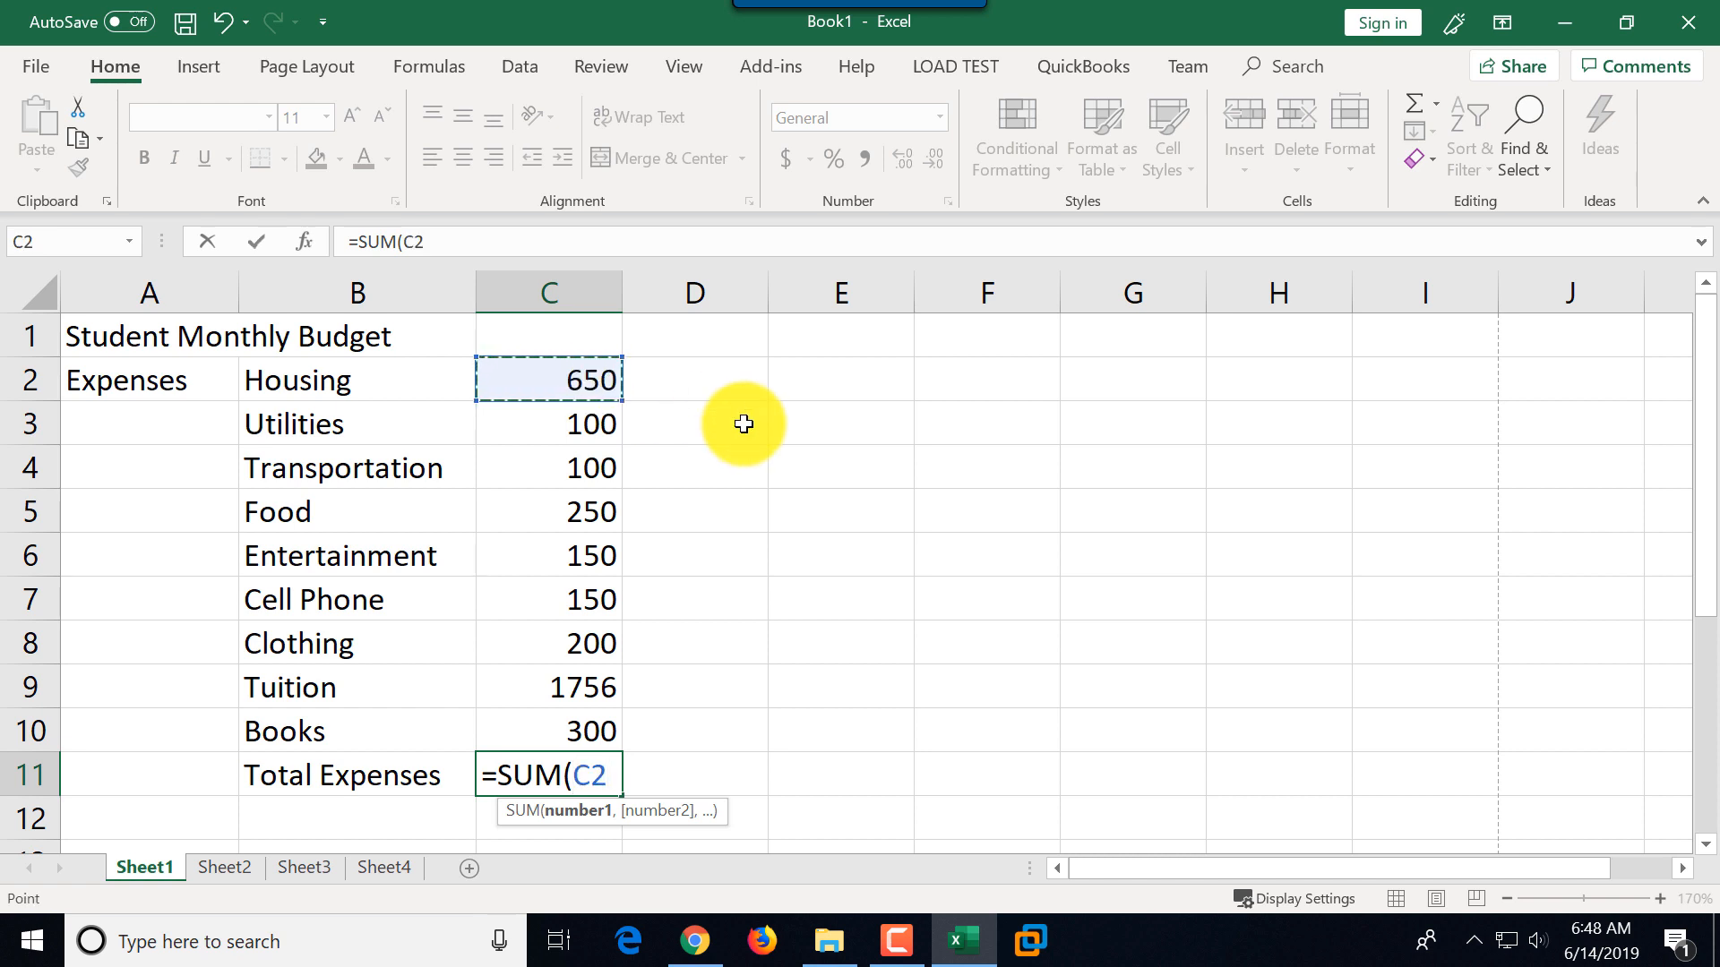
text(+)
key(Down)
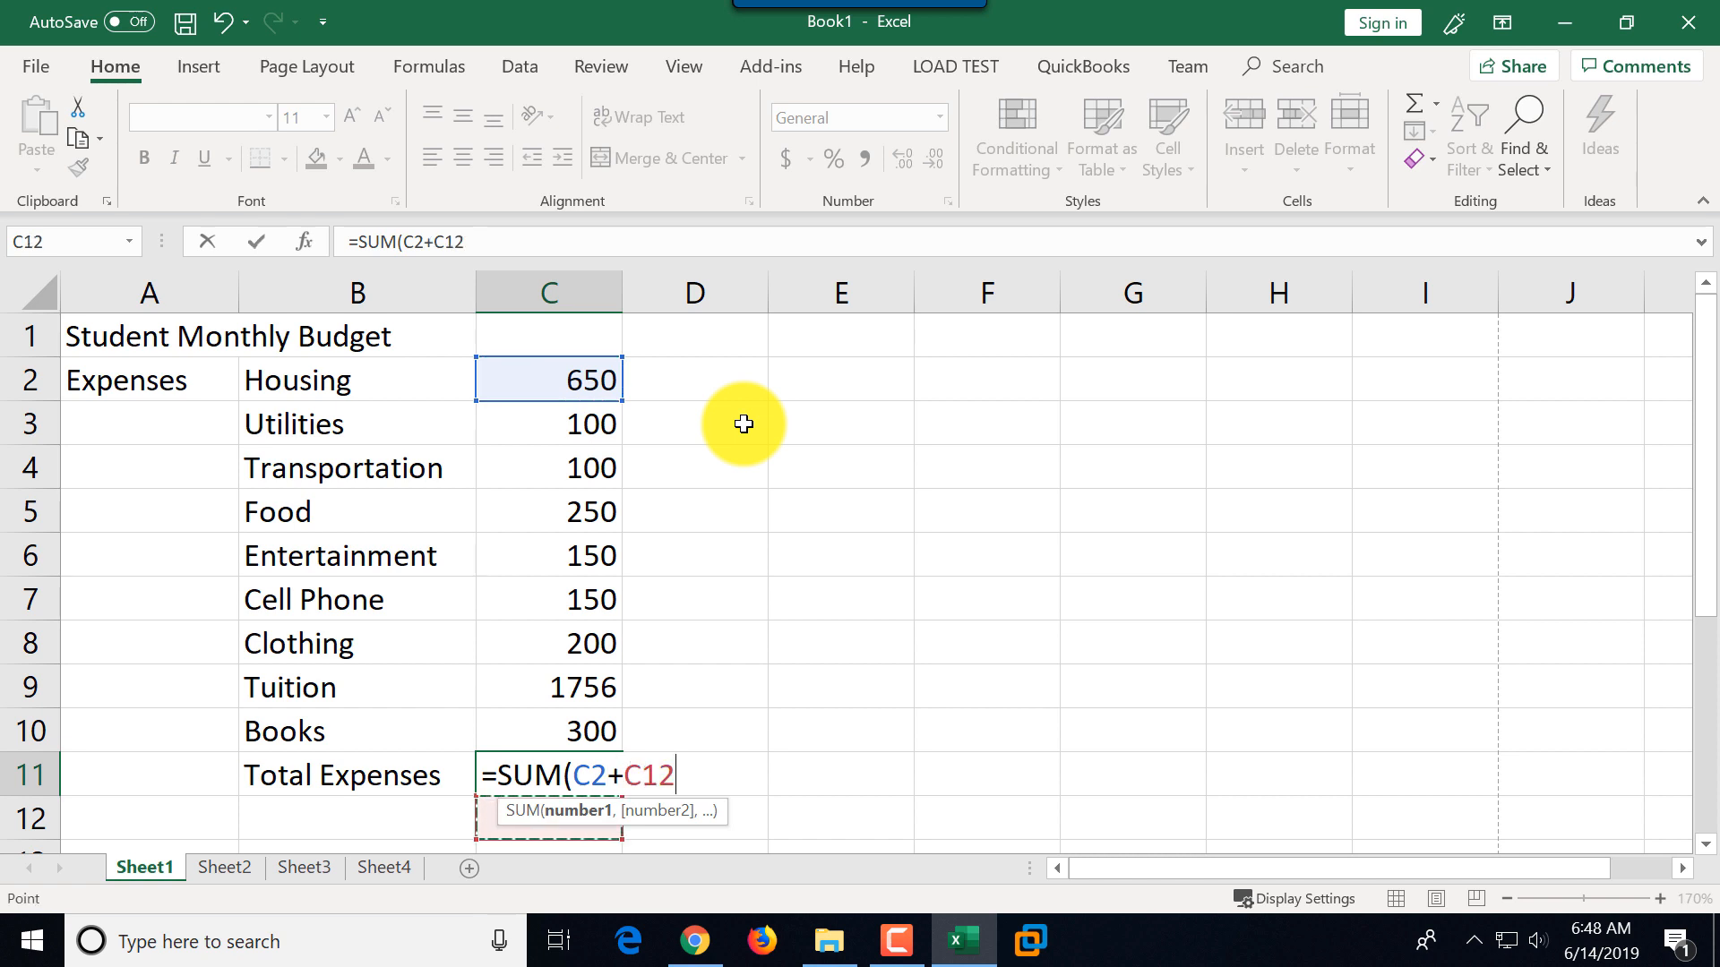
click(587, 428)
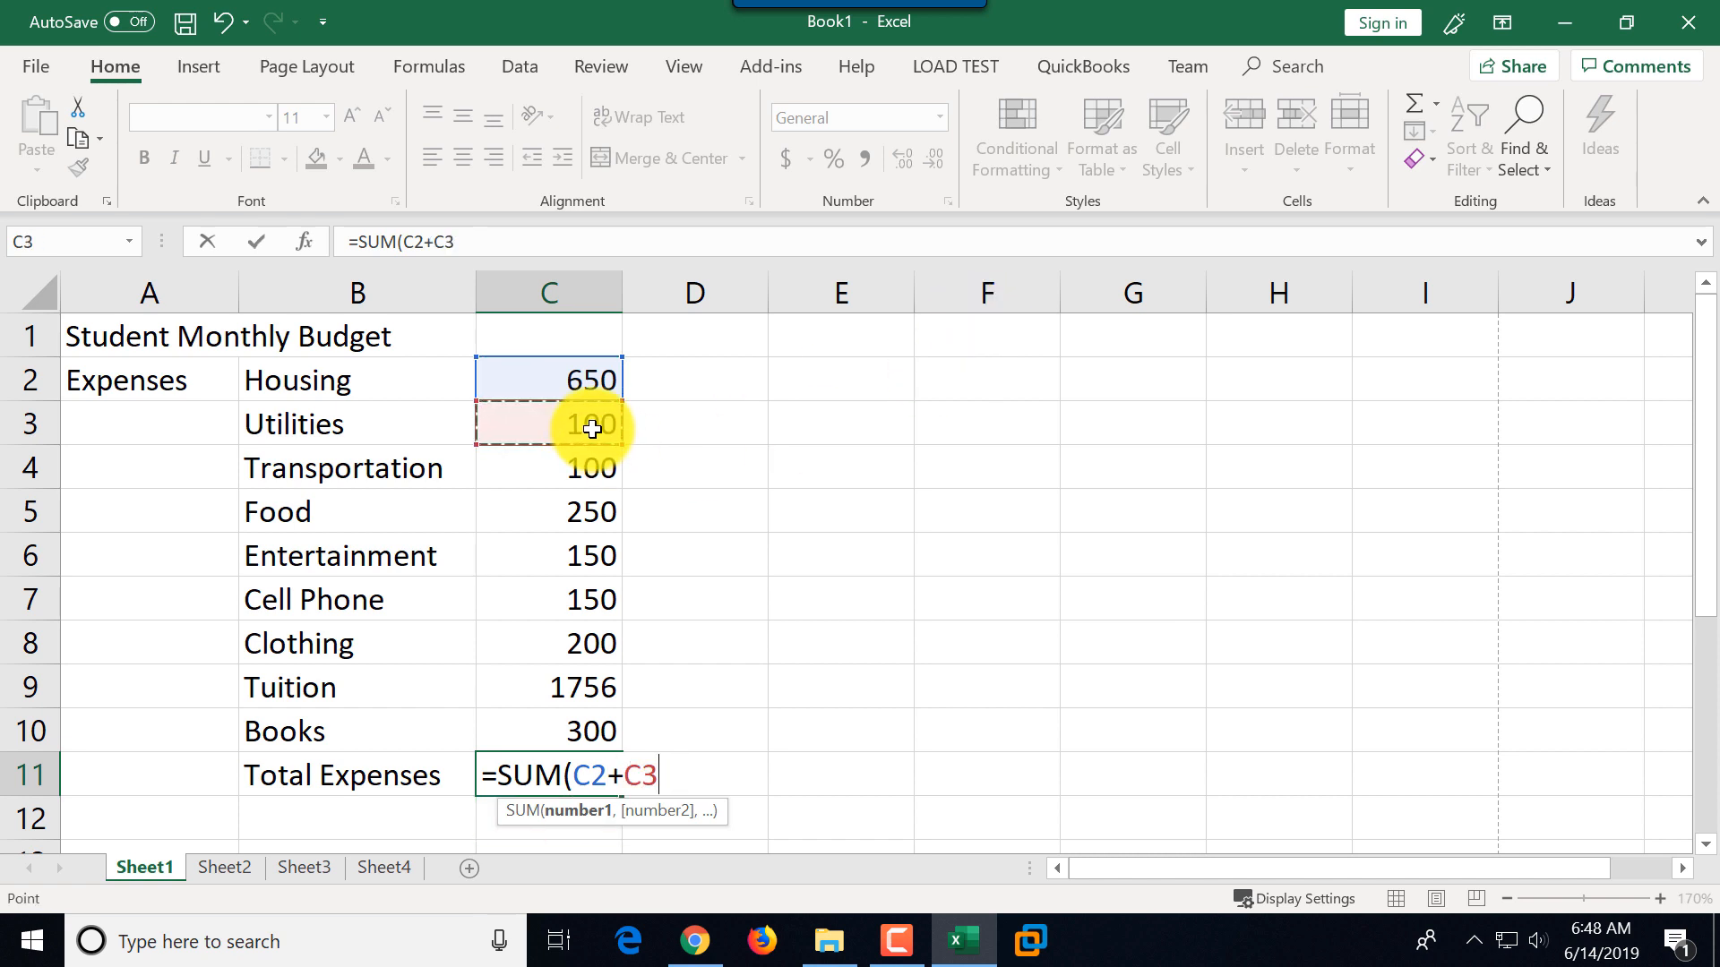
text(+)
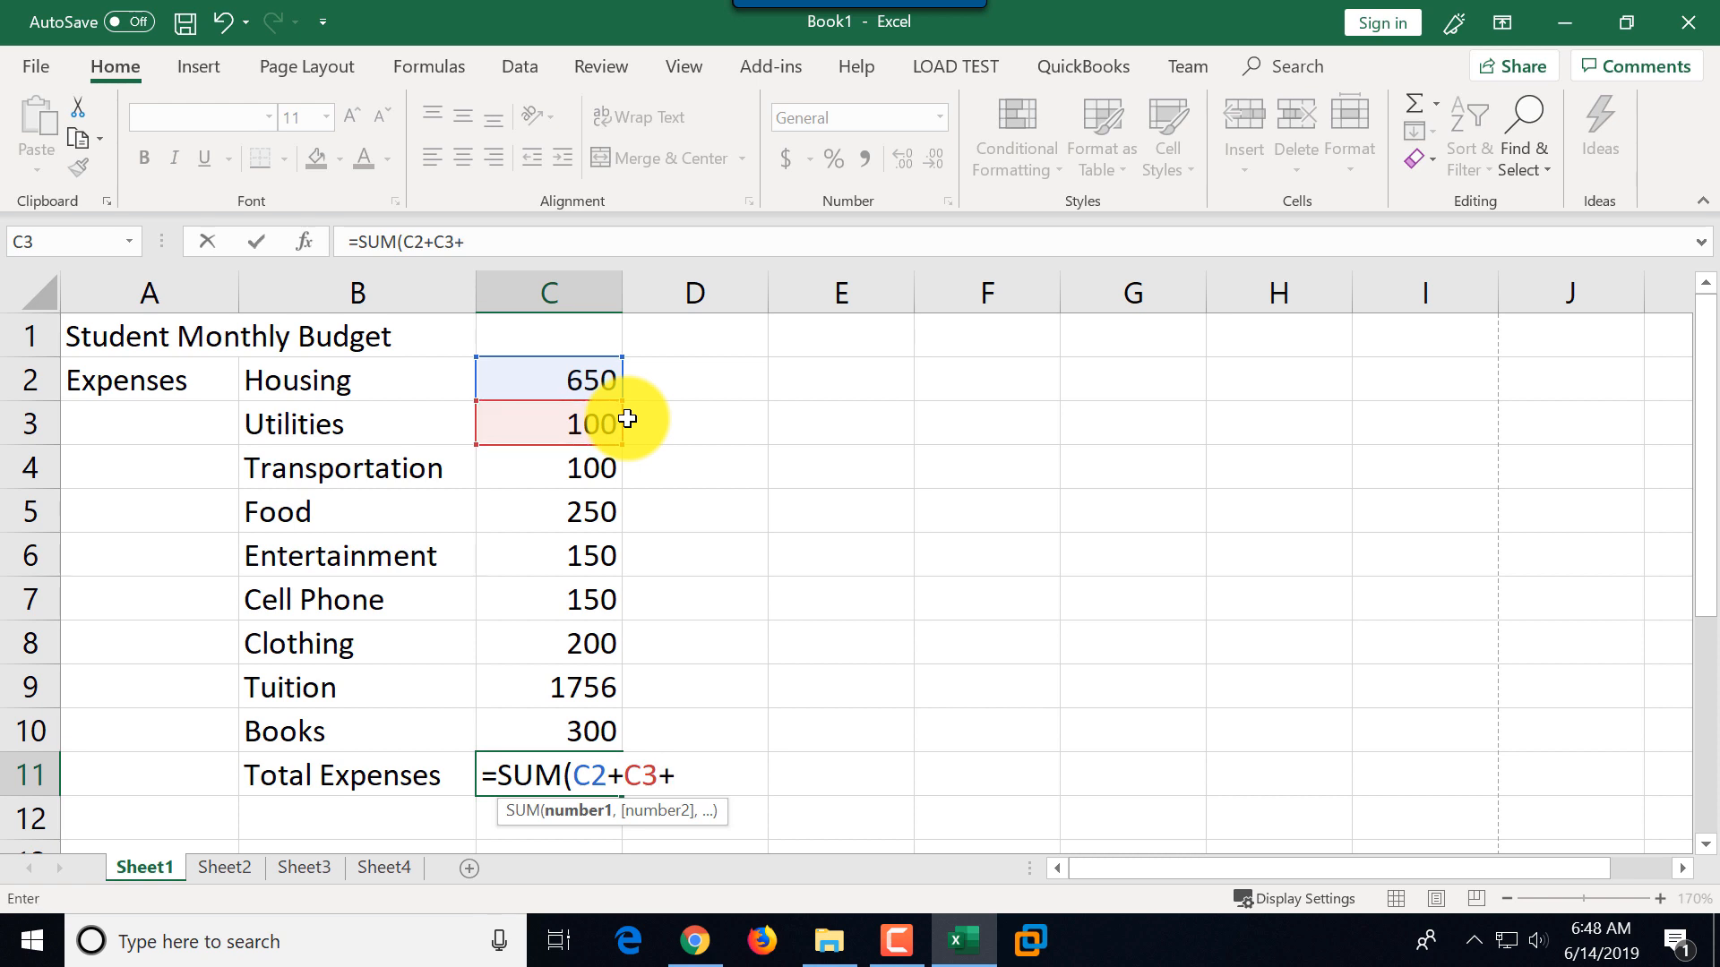
click(570, 472)
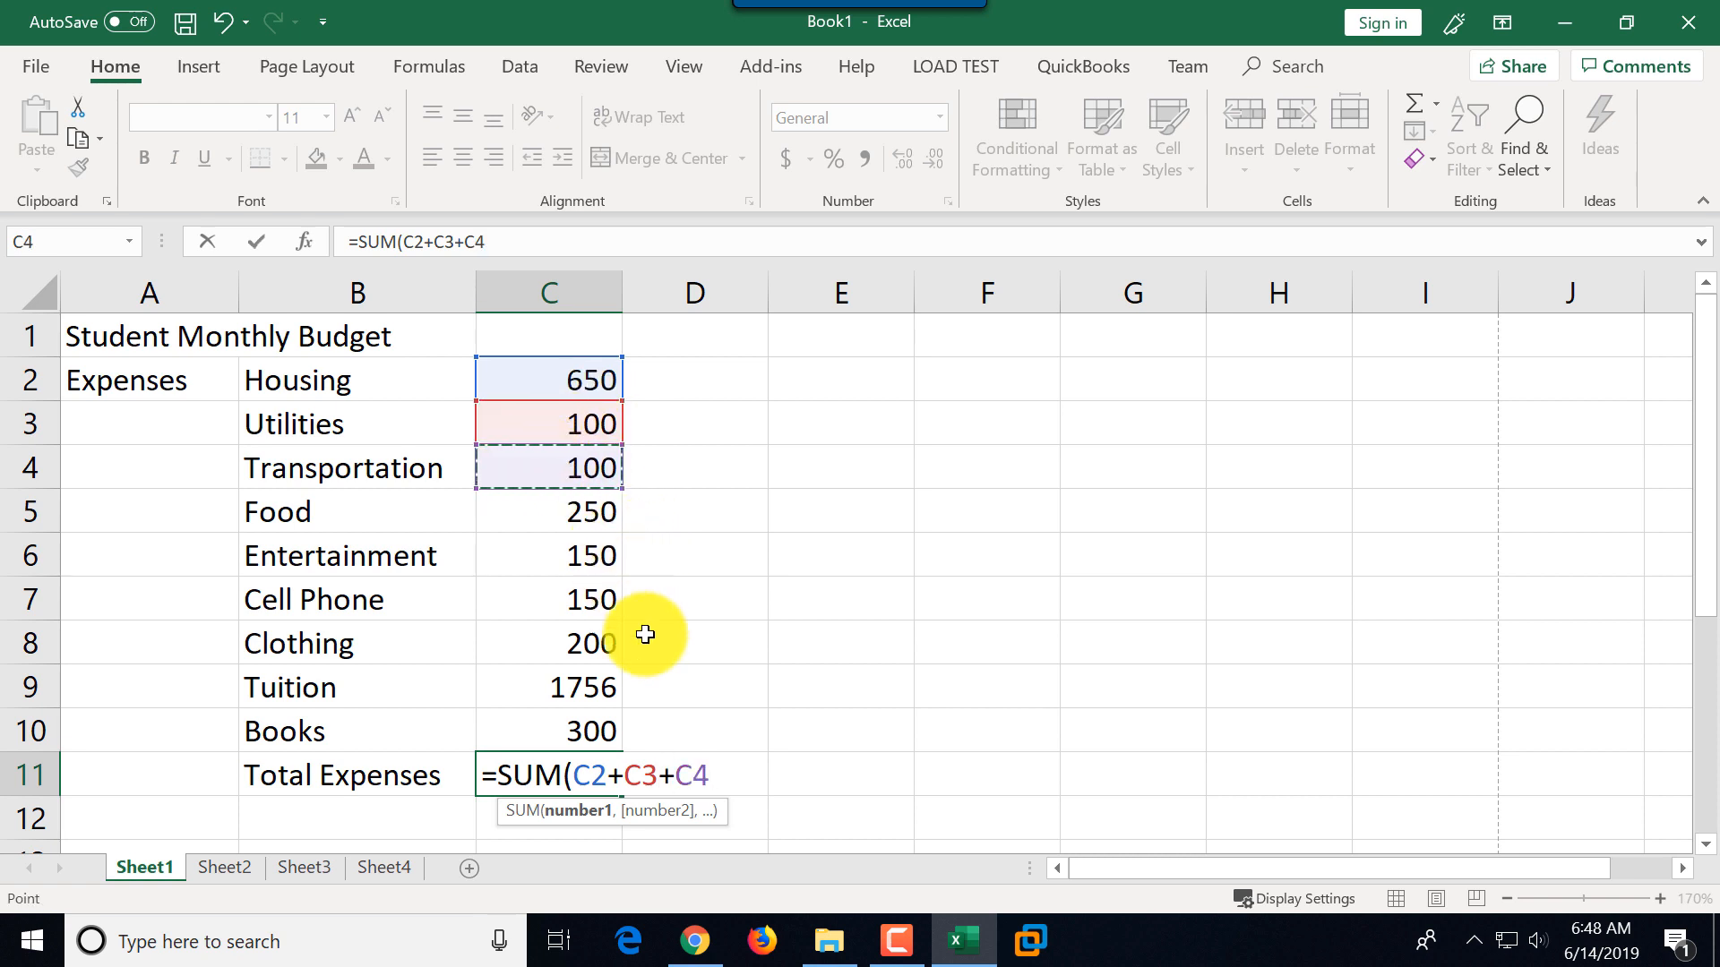
text(+)
click(588, 517)
text(+)
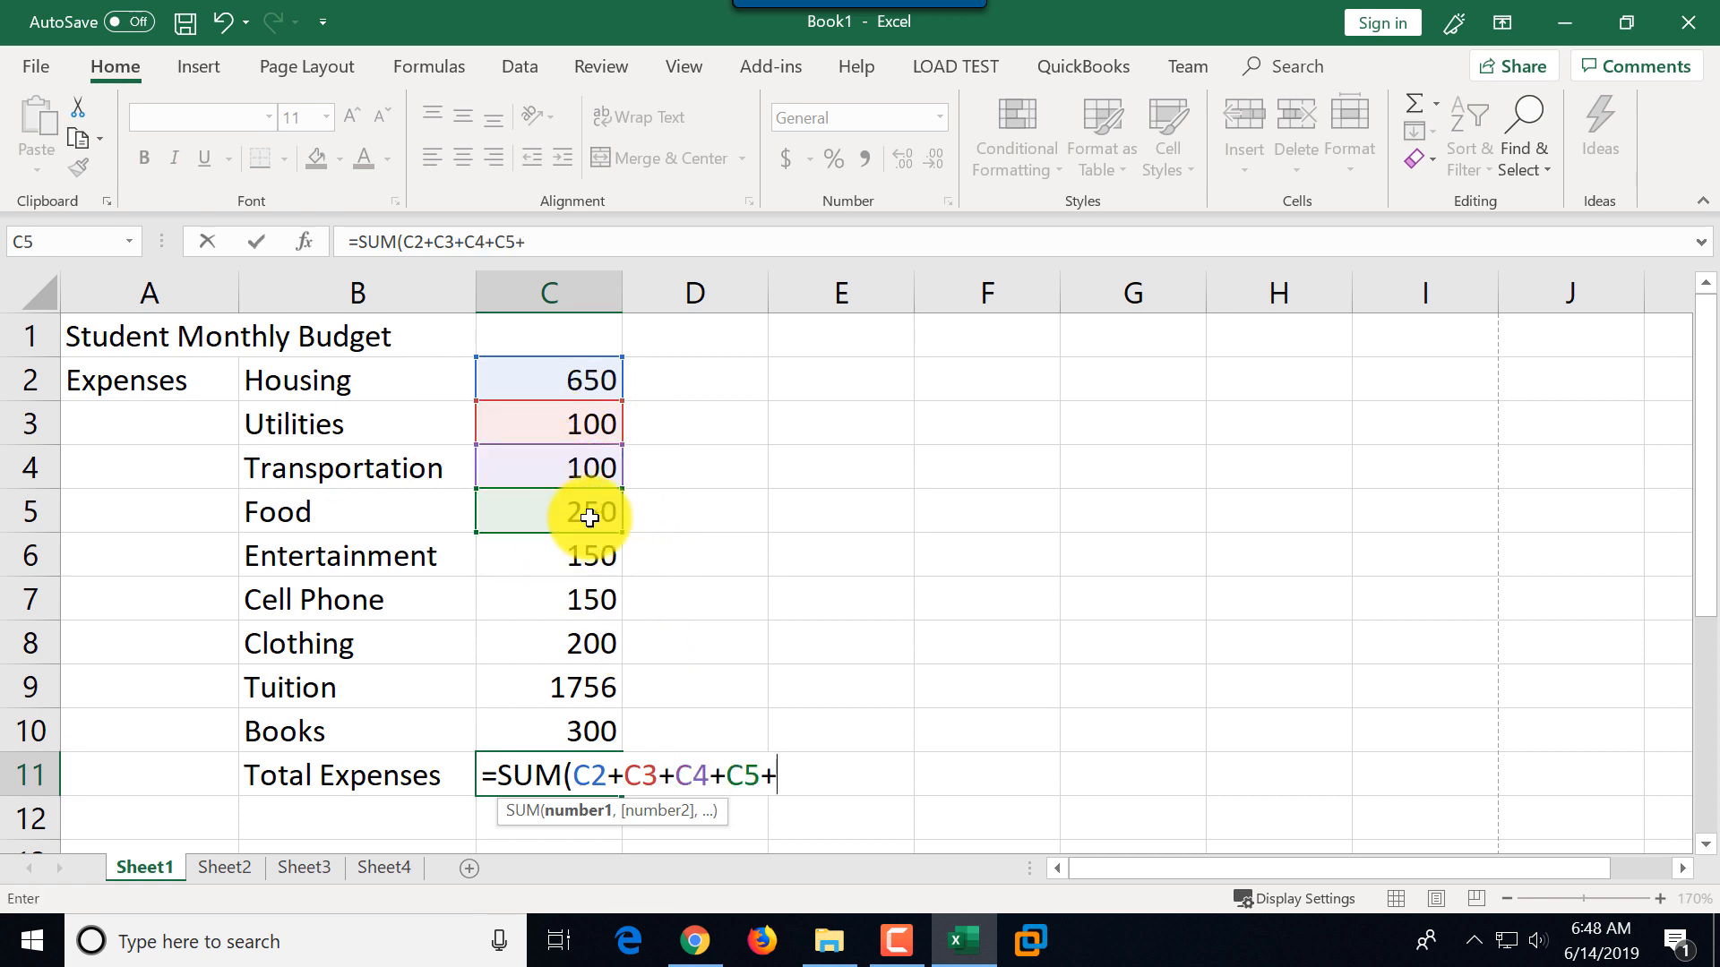
- Extend the C11 formula with C6, C7, C8, C9 and C10, close the parenthesis and enter it
click(563, 551)
text(+)
click(583, 599)
text(+)
click(593, 645)
text(+)
click(571, 688)
text(+)
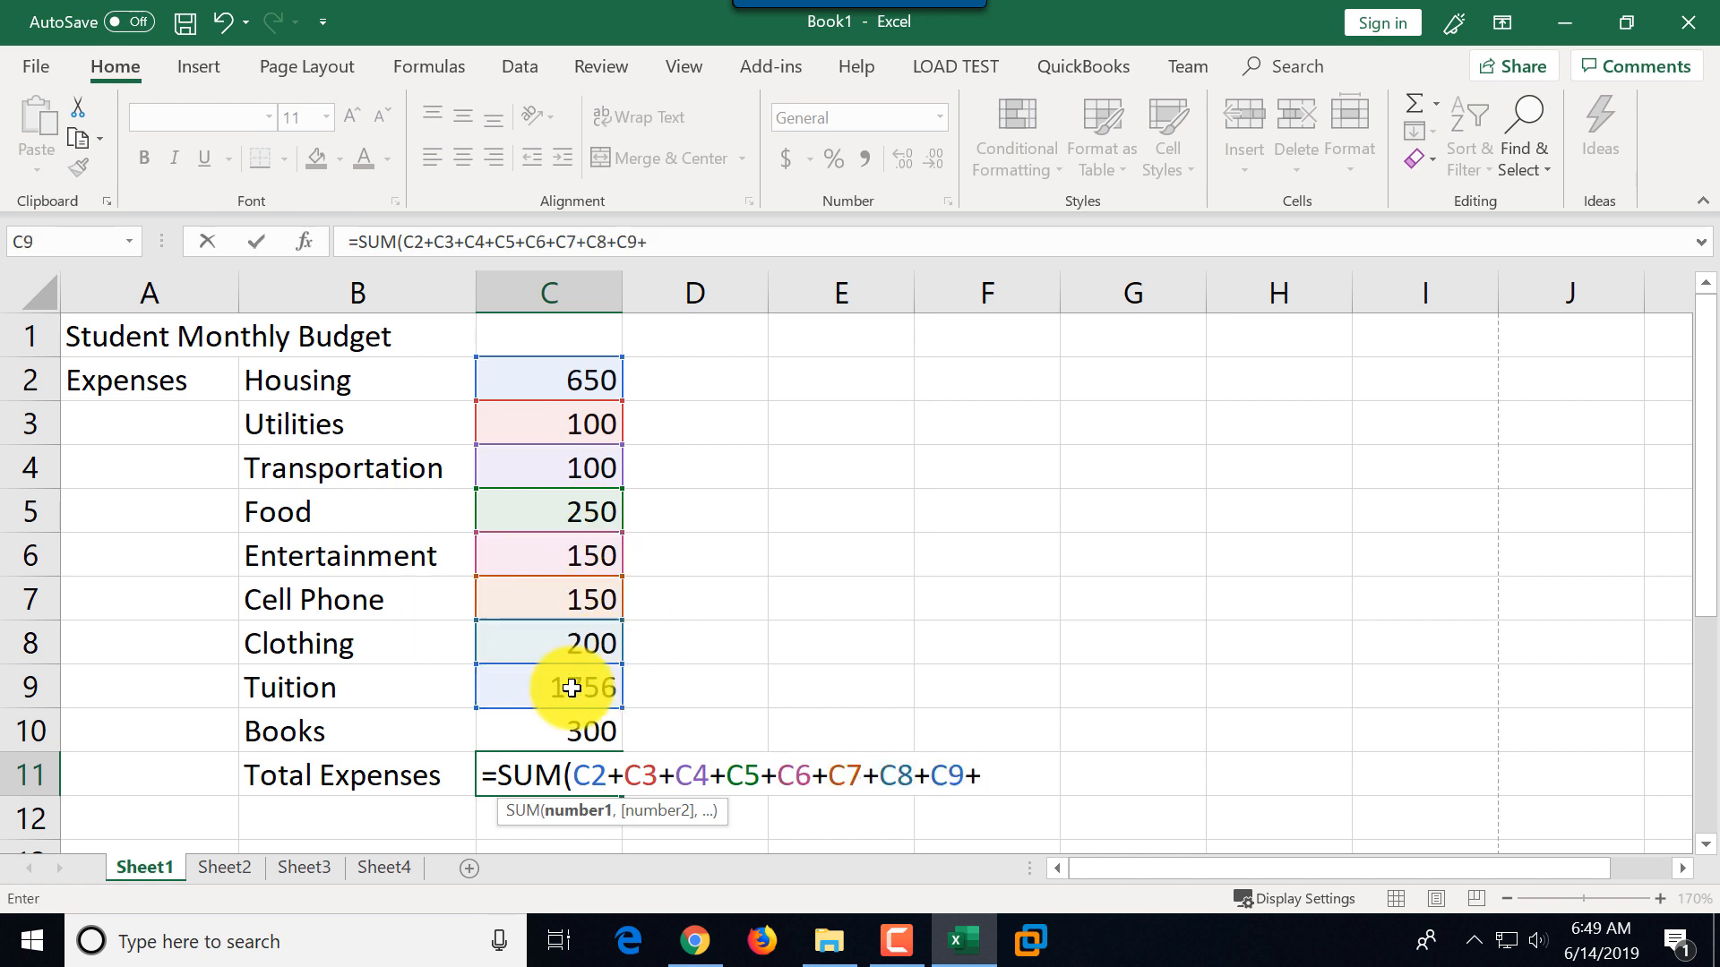
click(597, 725)
text())
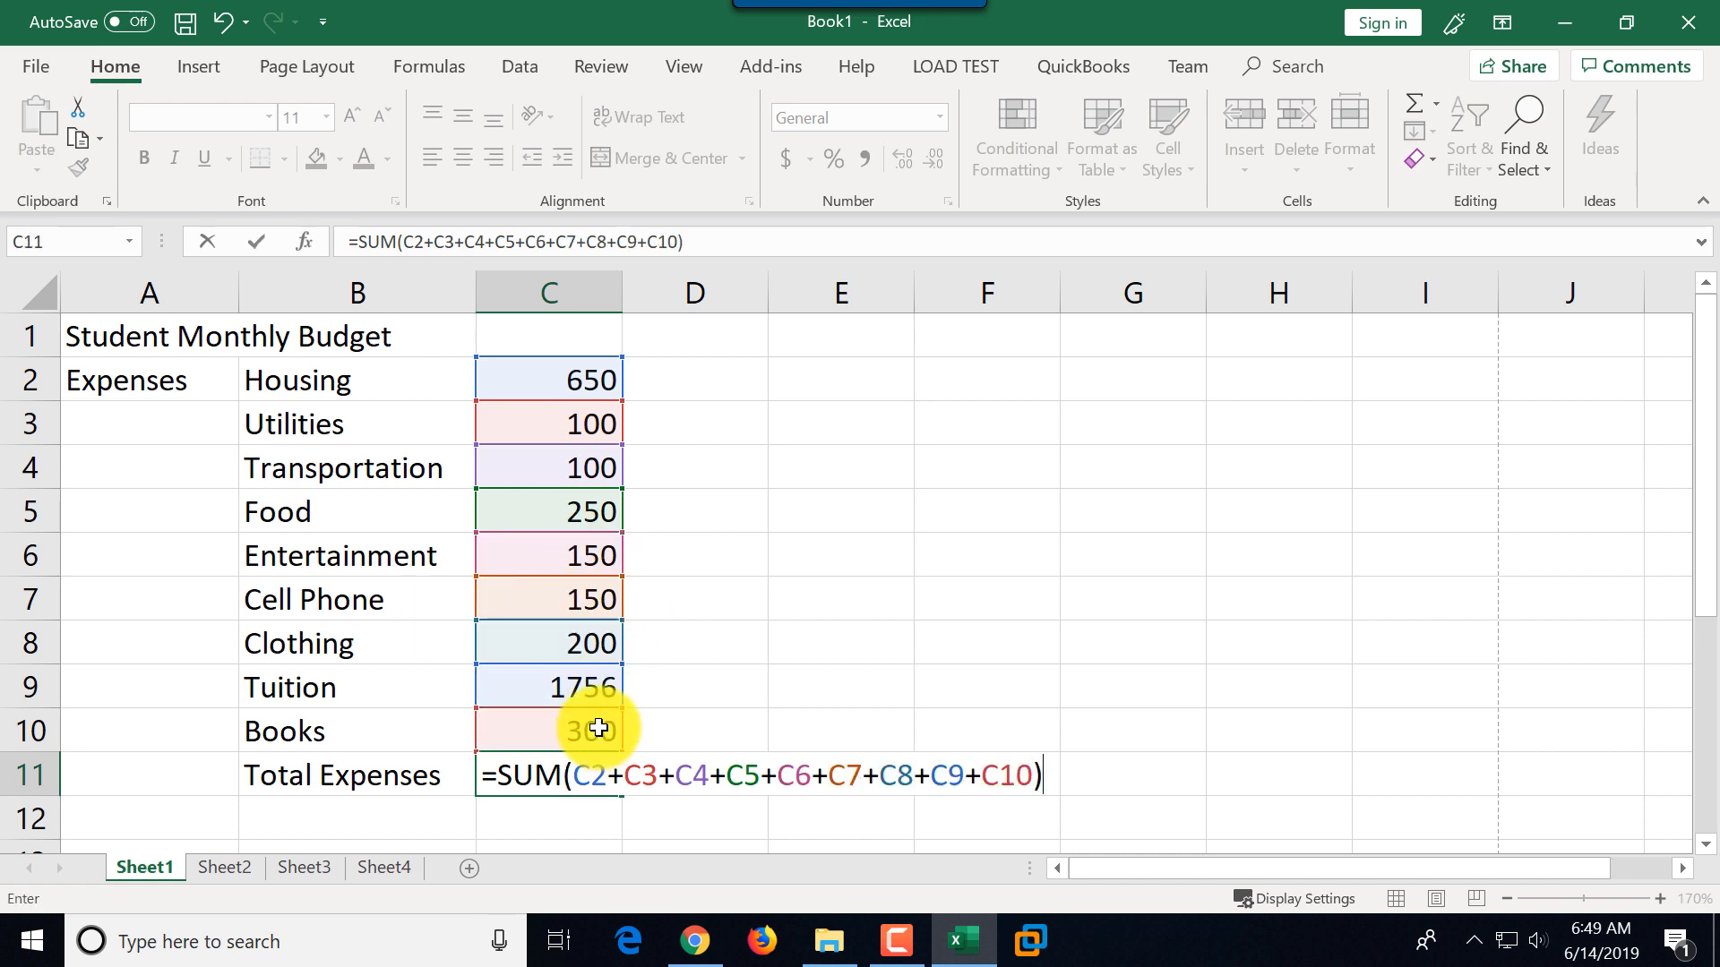
key(Return)
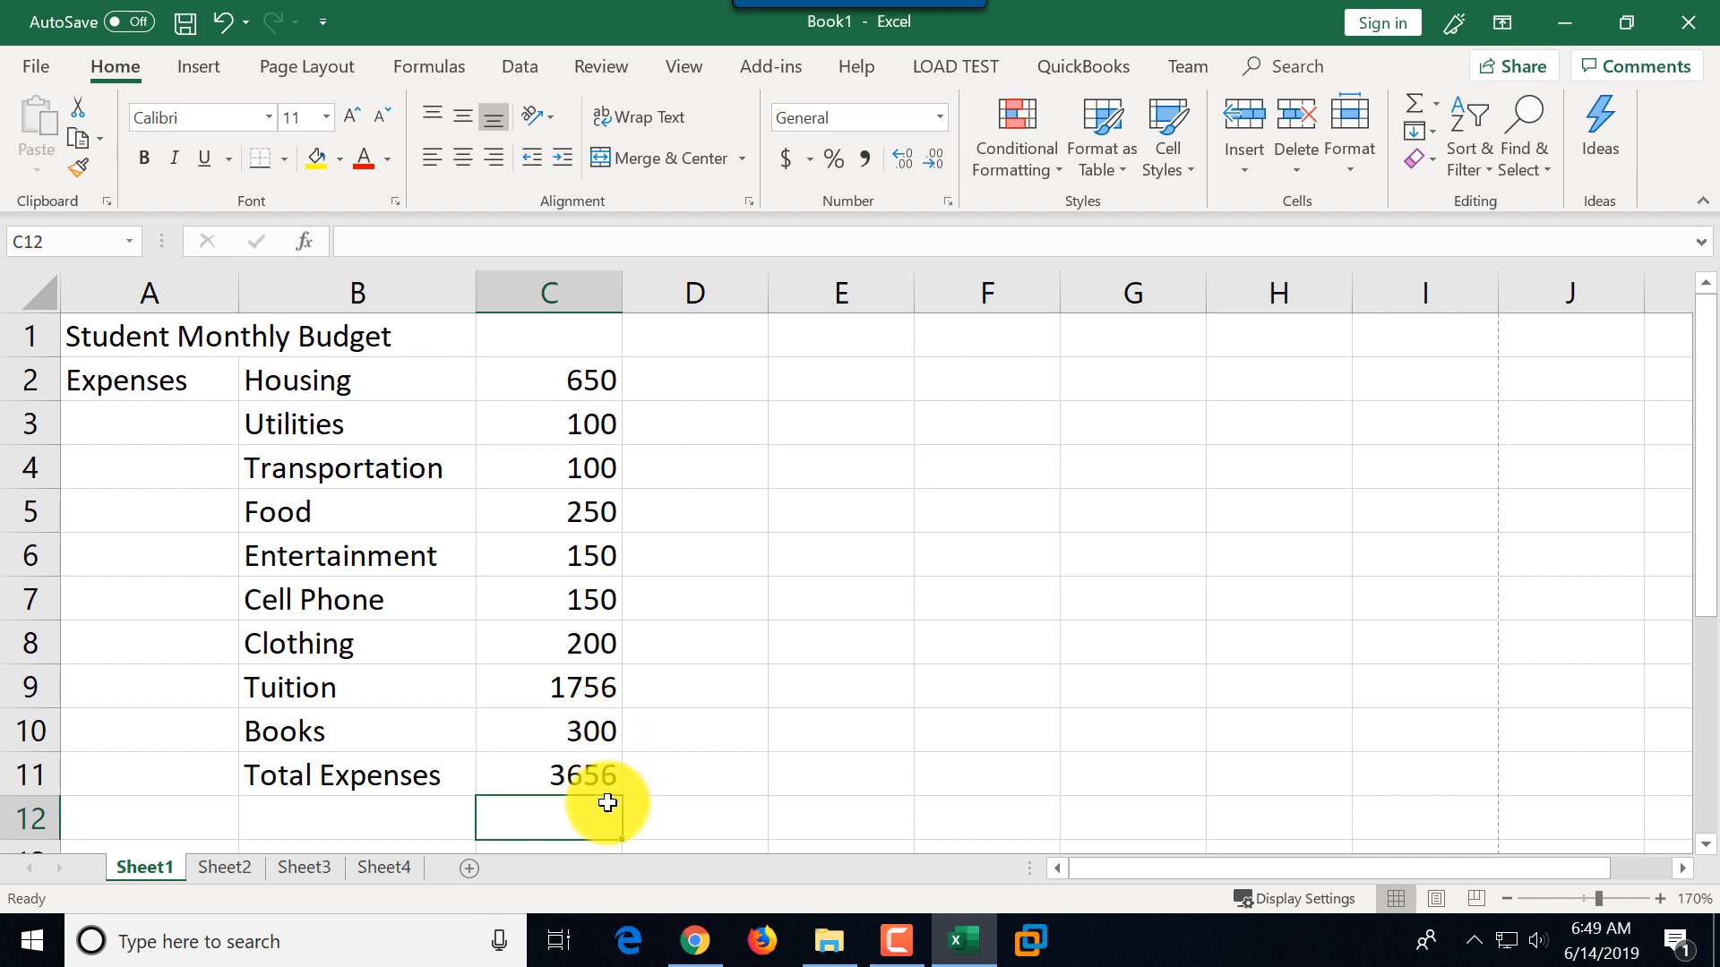
- Select C11 and undo its cell-by-cell SUM formula
click(593, 777)
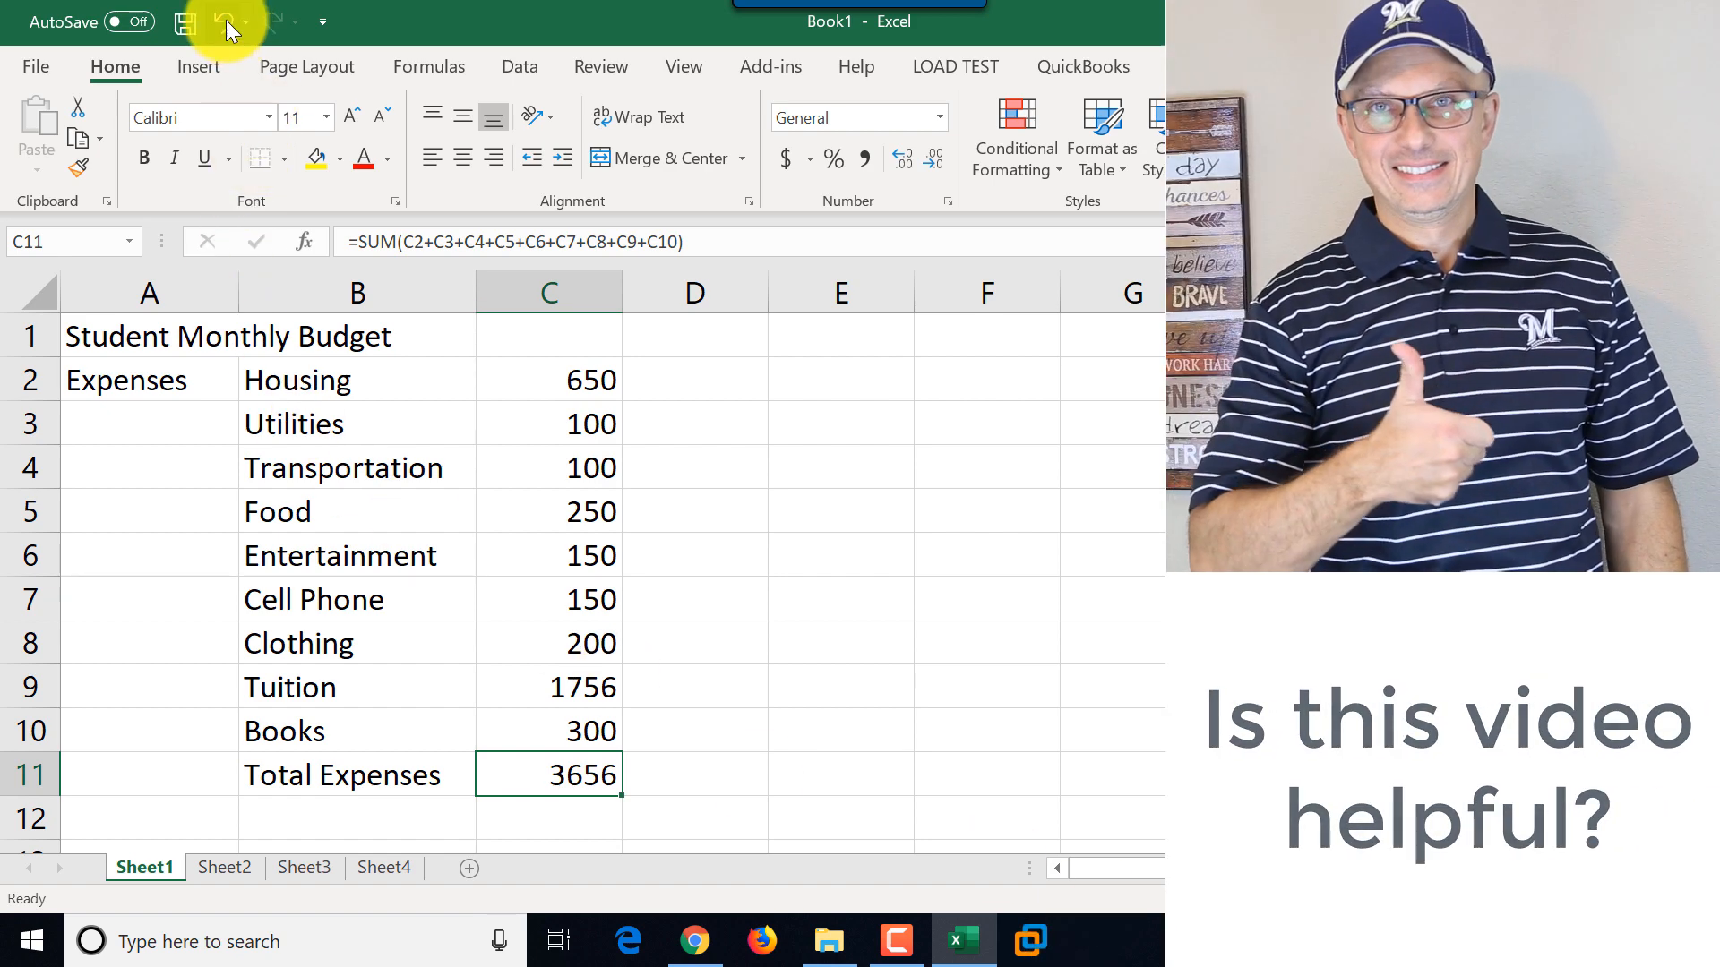
click(227, 22)
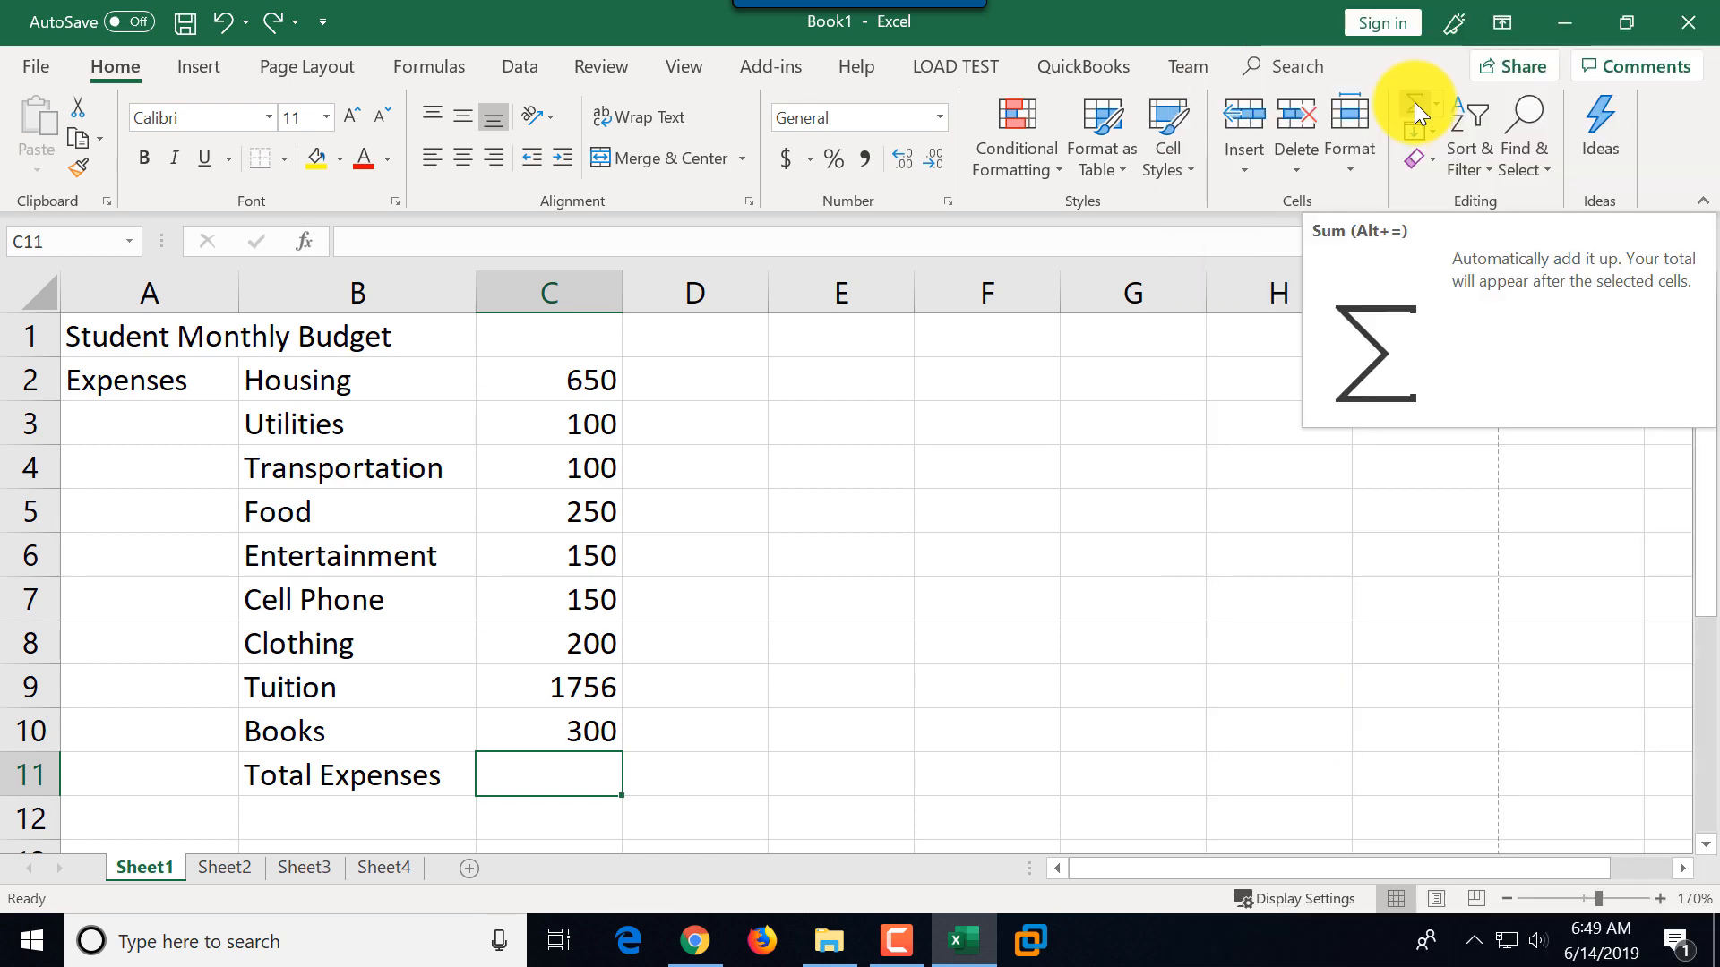
- Total the range C2:C10 in cell C11 with AutoSum
click(1415, 102)
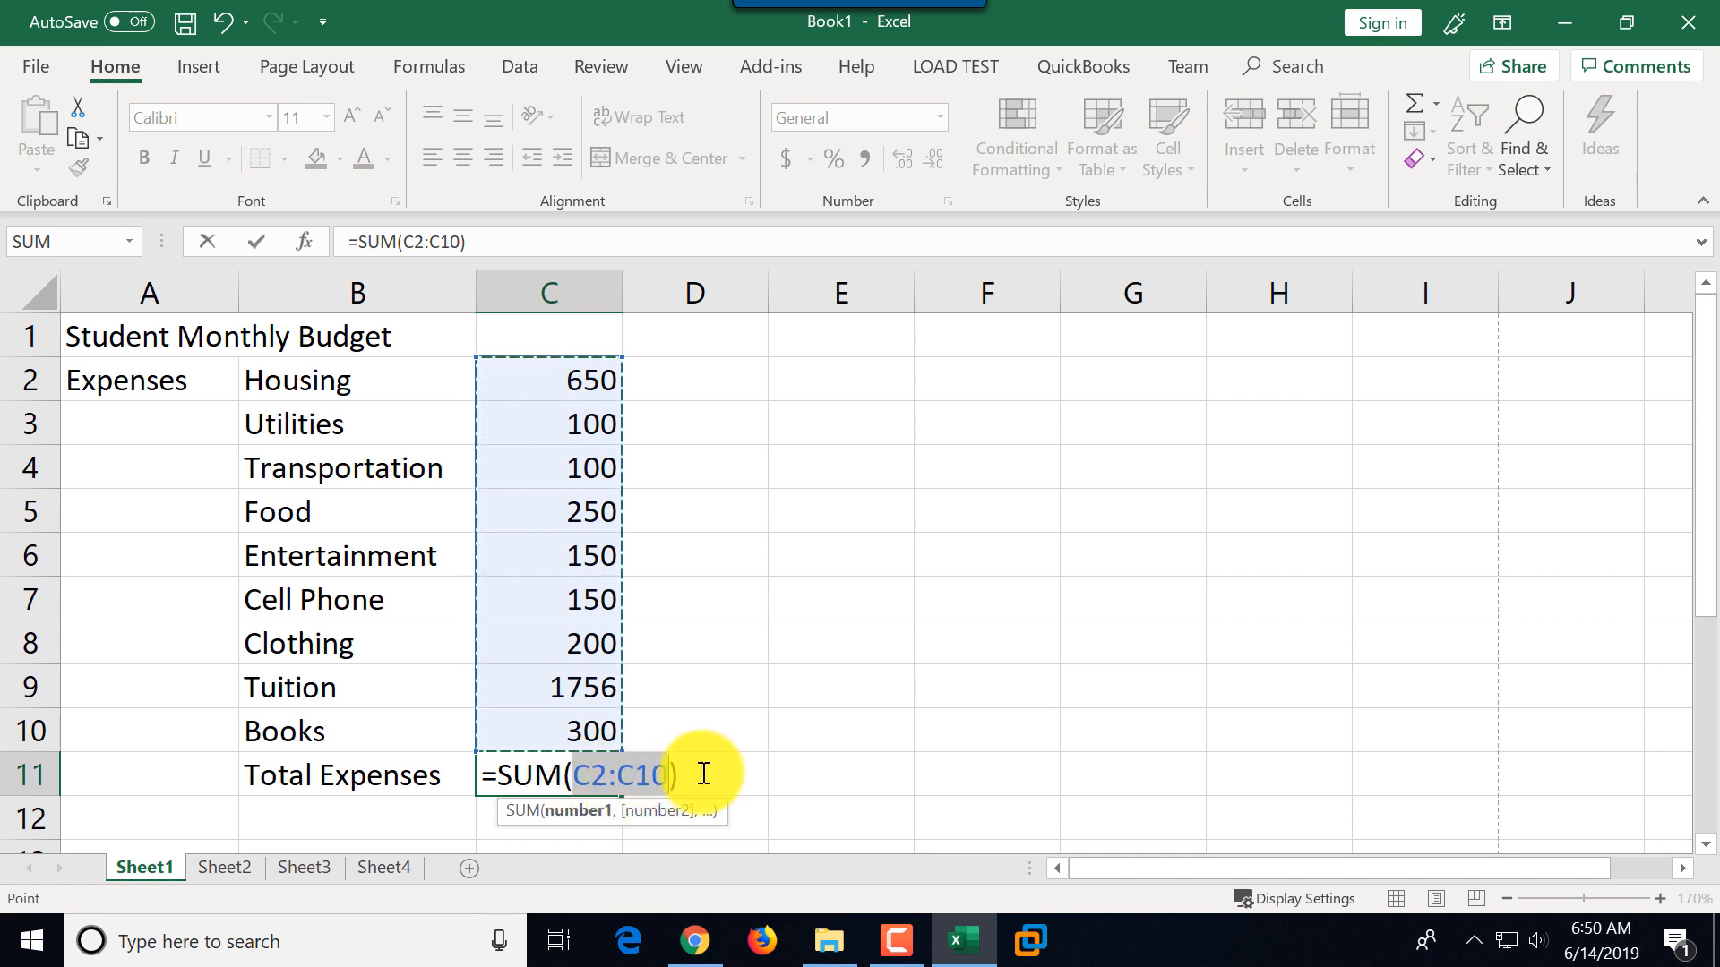
key(Return)
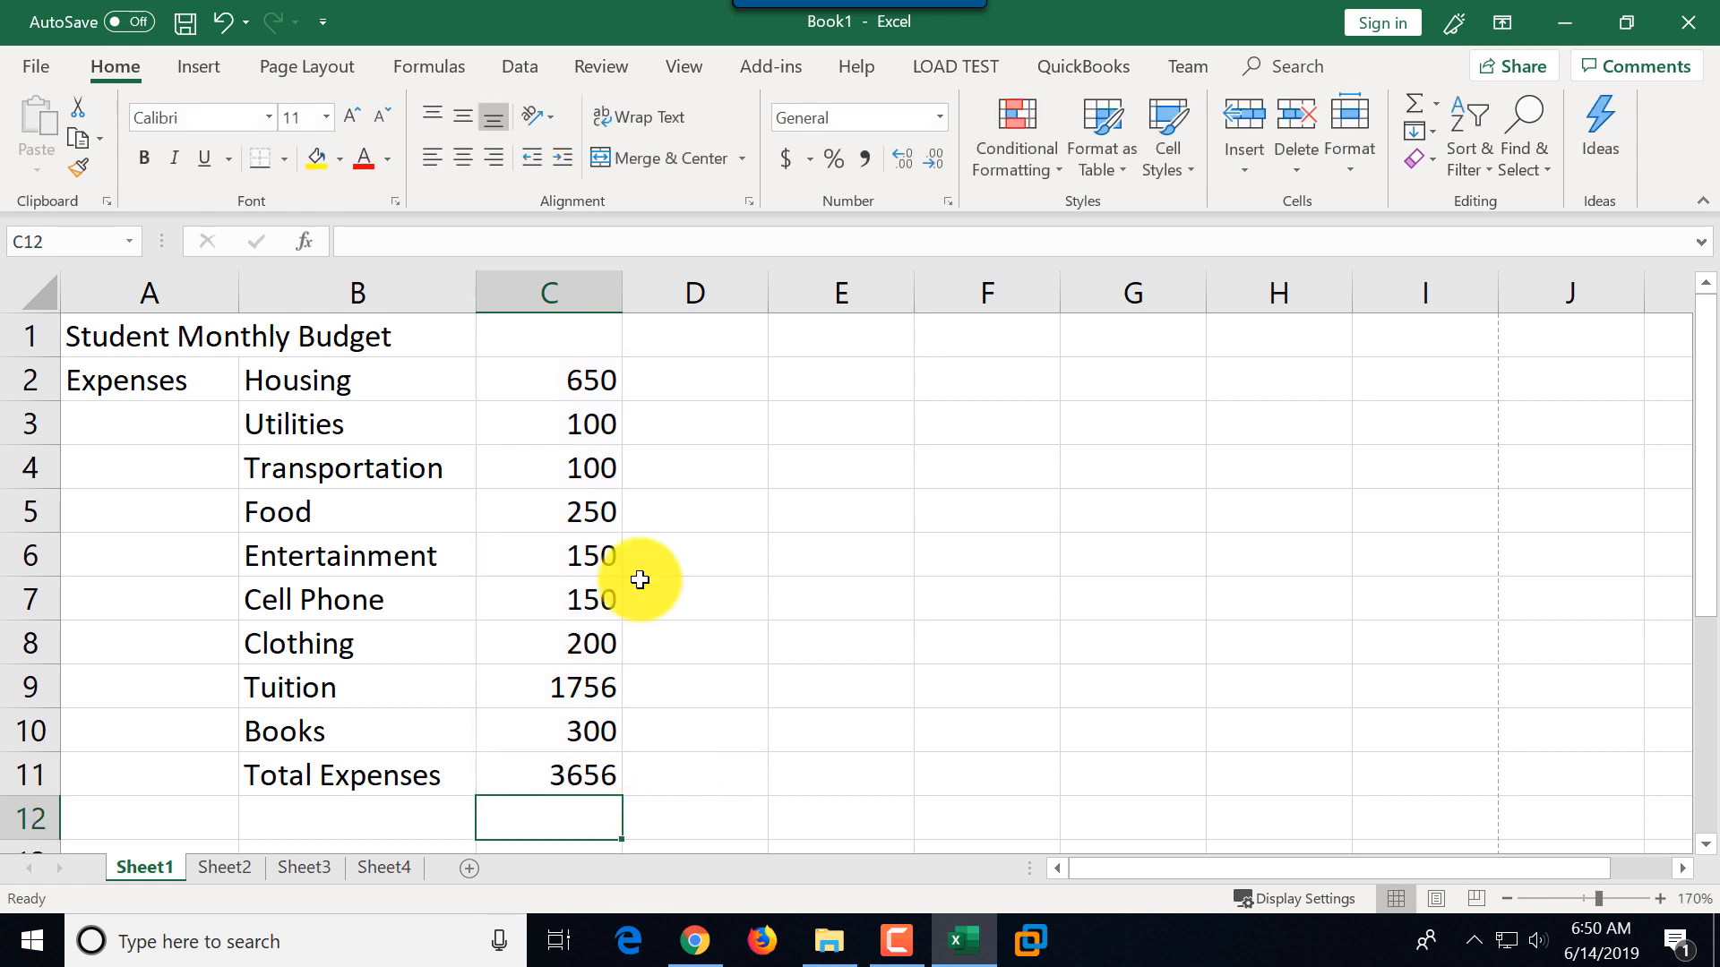
- Apply the Accounting number format in dollars to the amounts in C2 through C11
click(584, 378)
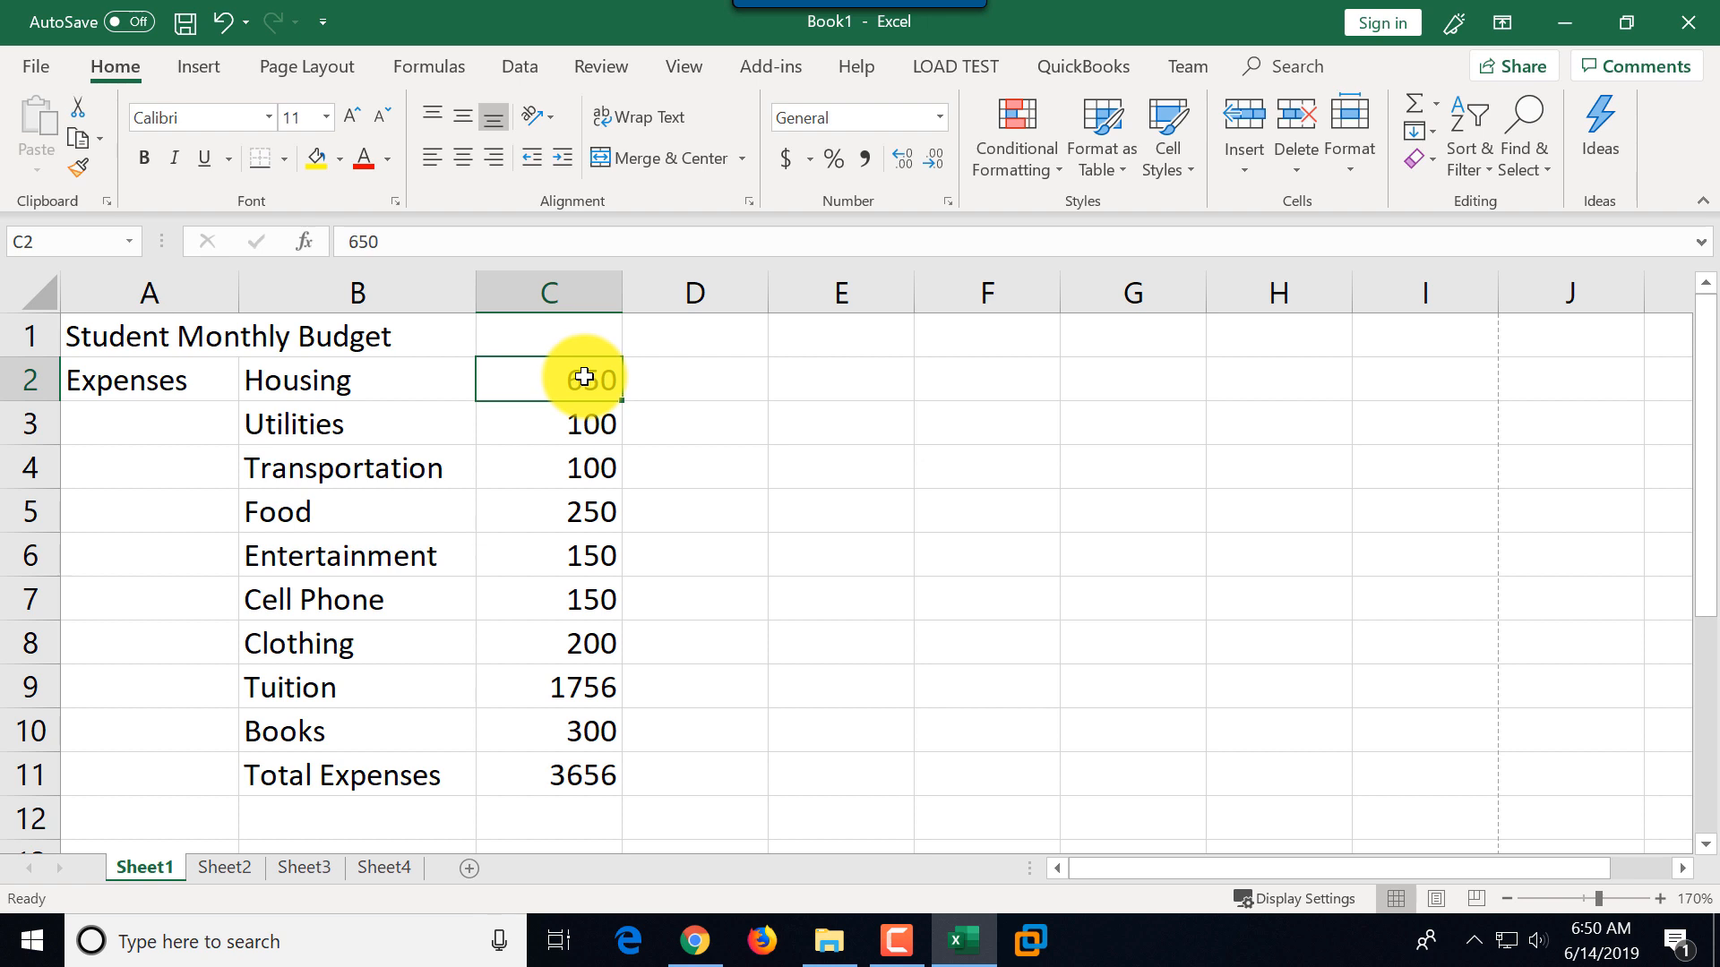
drag(585, 377, 601, 783)
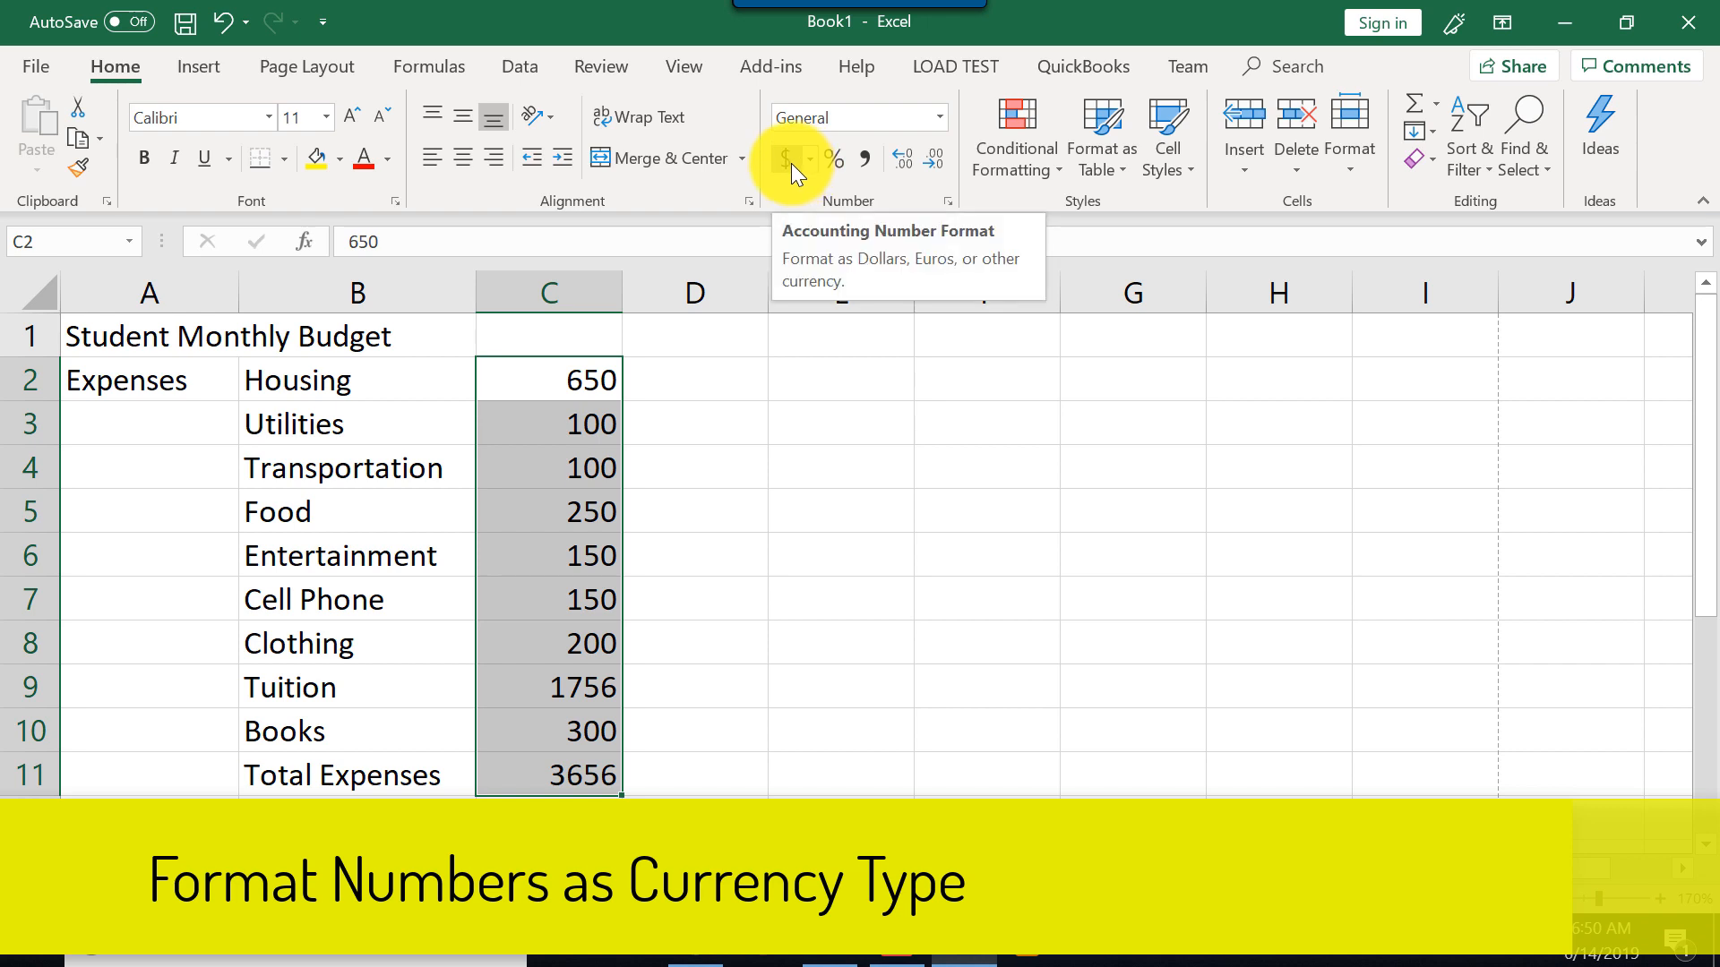
click(787, 159)
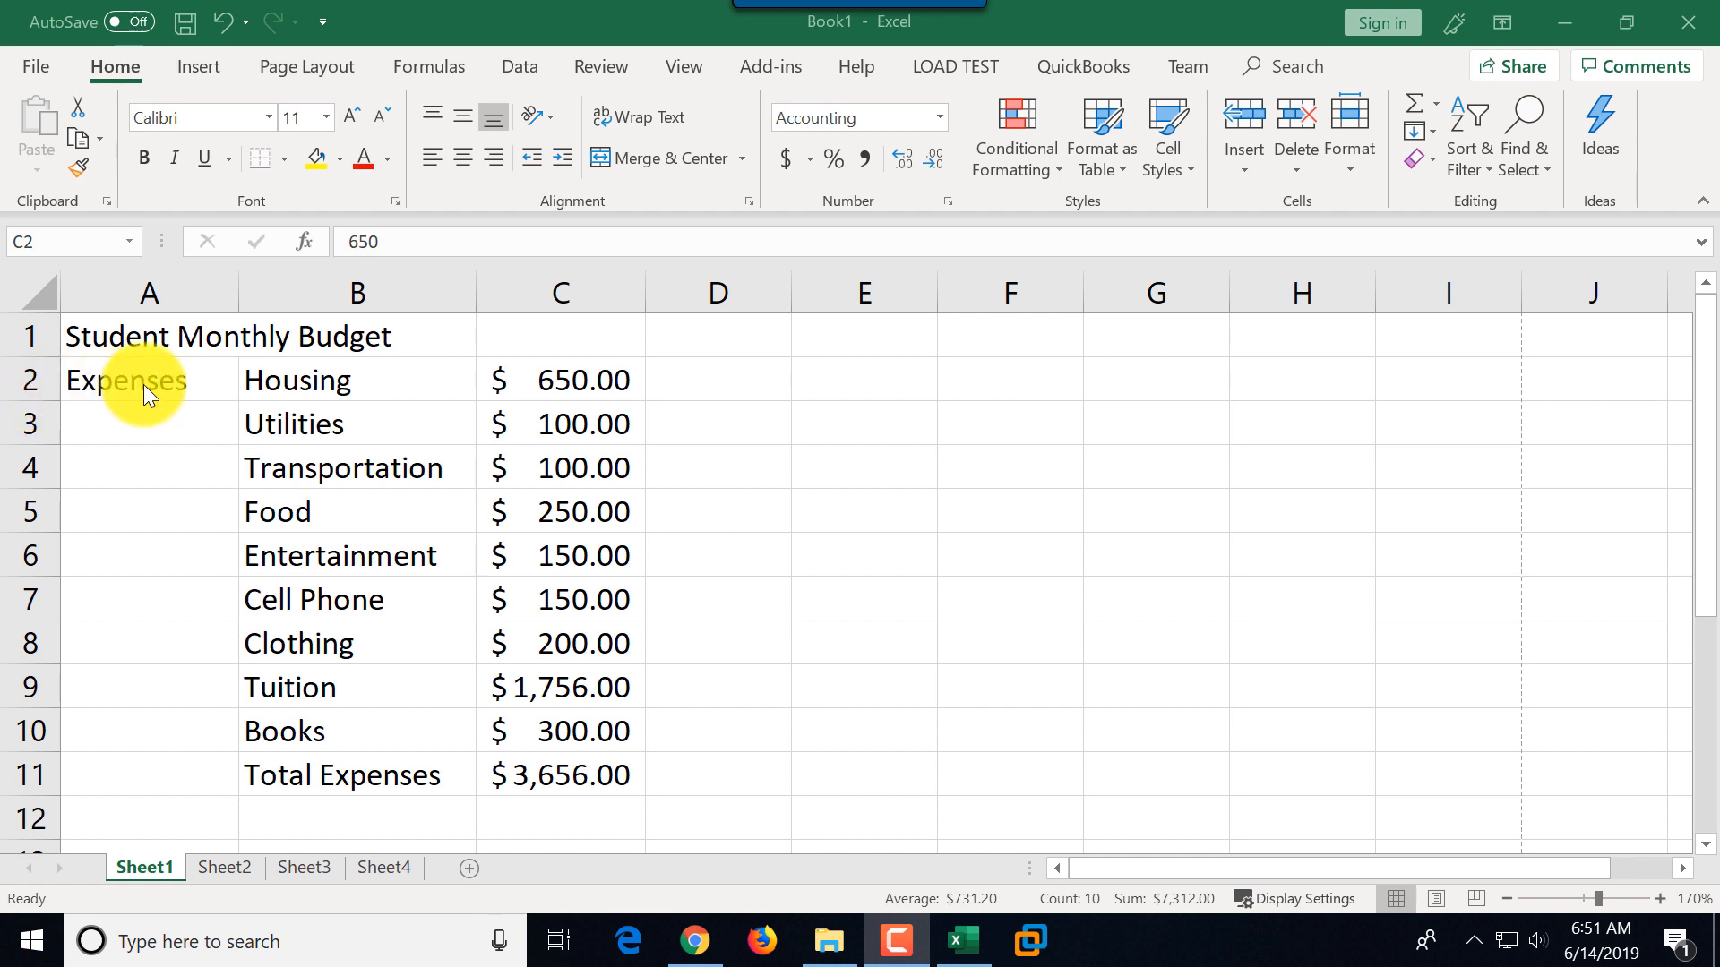
- Insert a blank row above the Expenses and Housing row, directly below the budget title
click(34, 380)
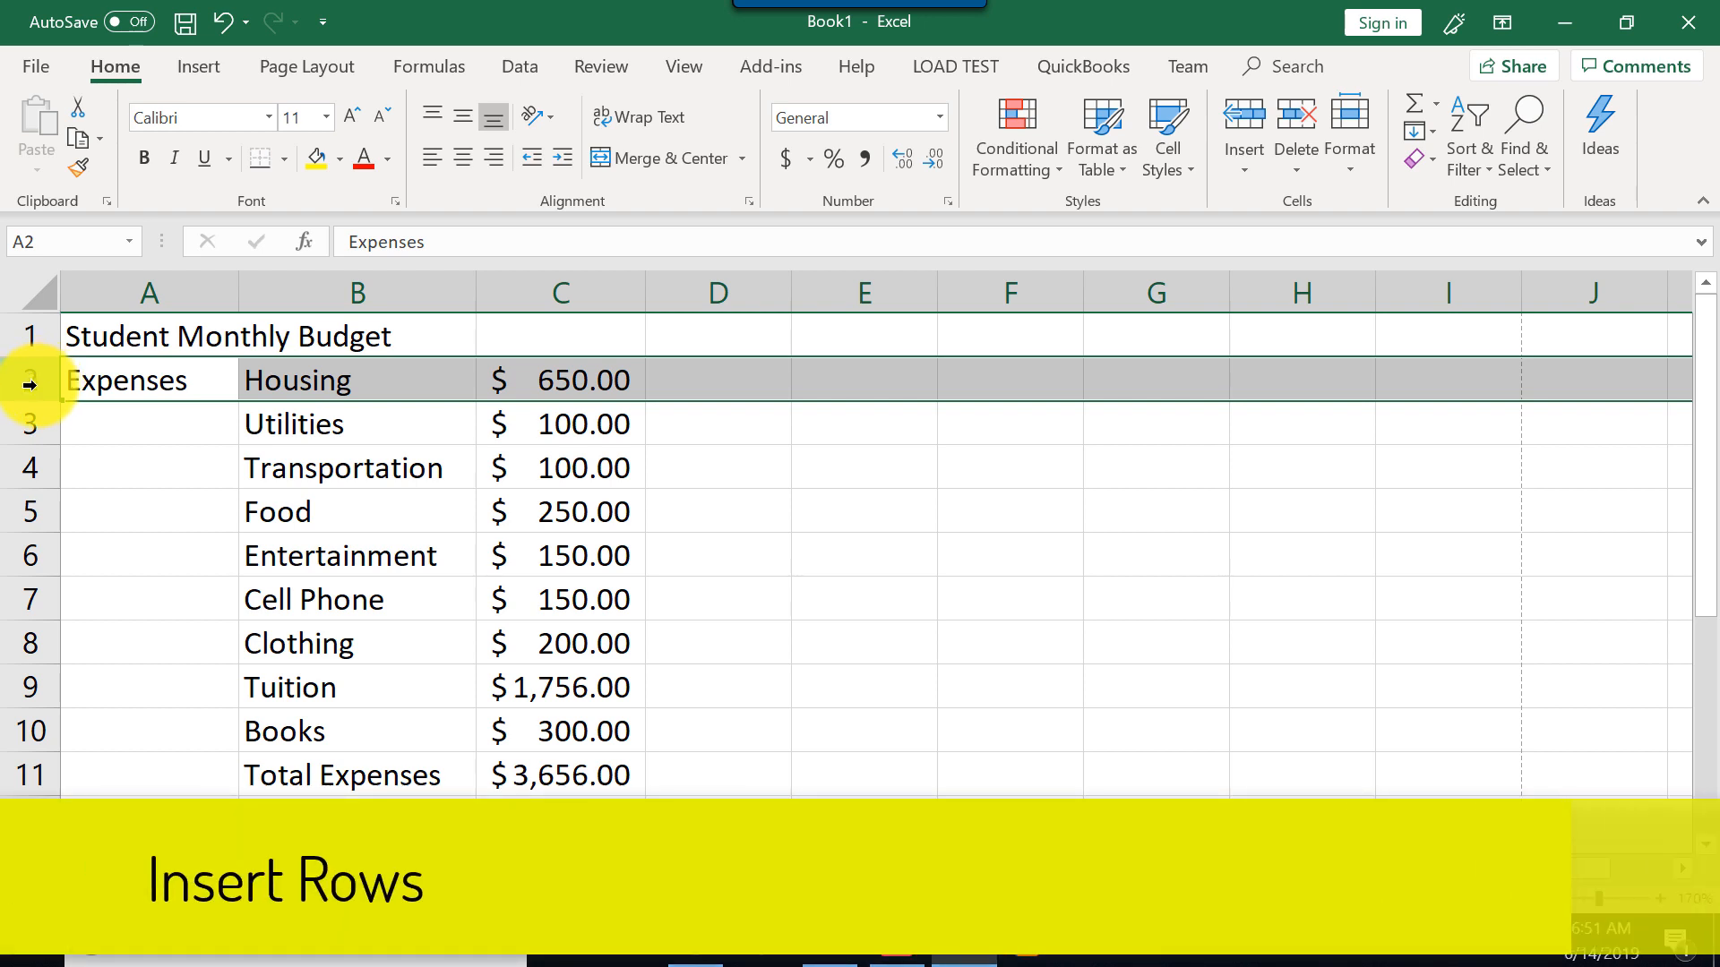
right_click(28, 386)
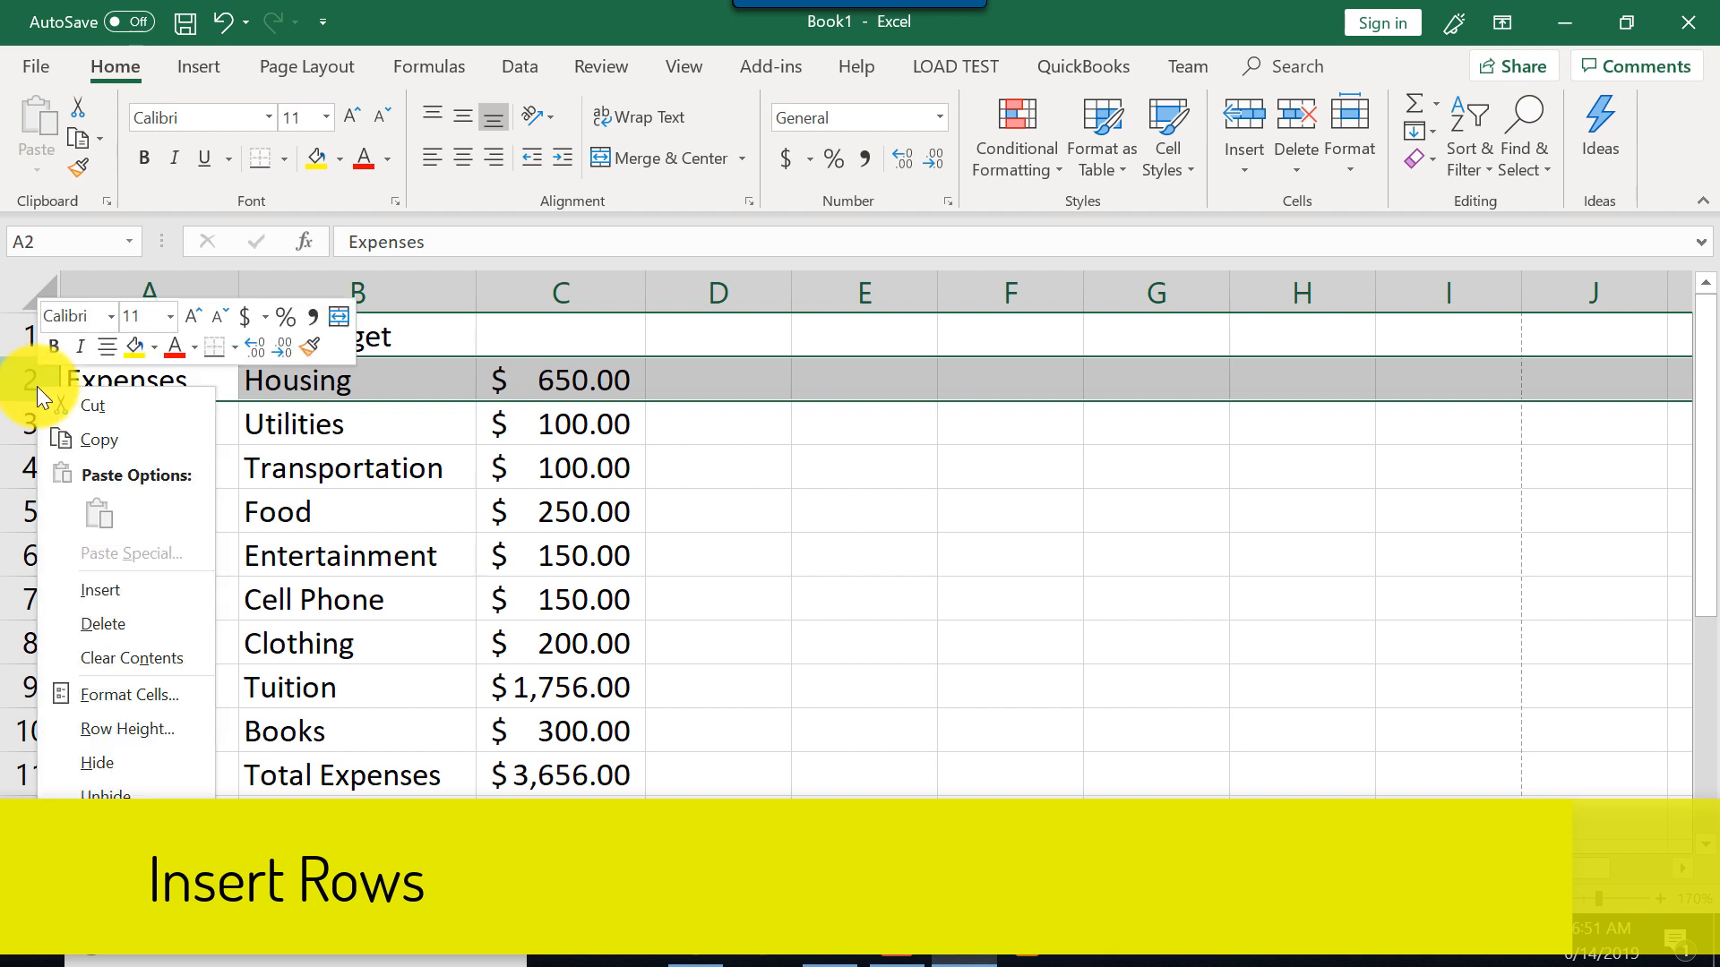
click(105, 589)
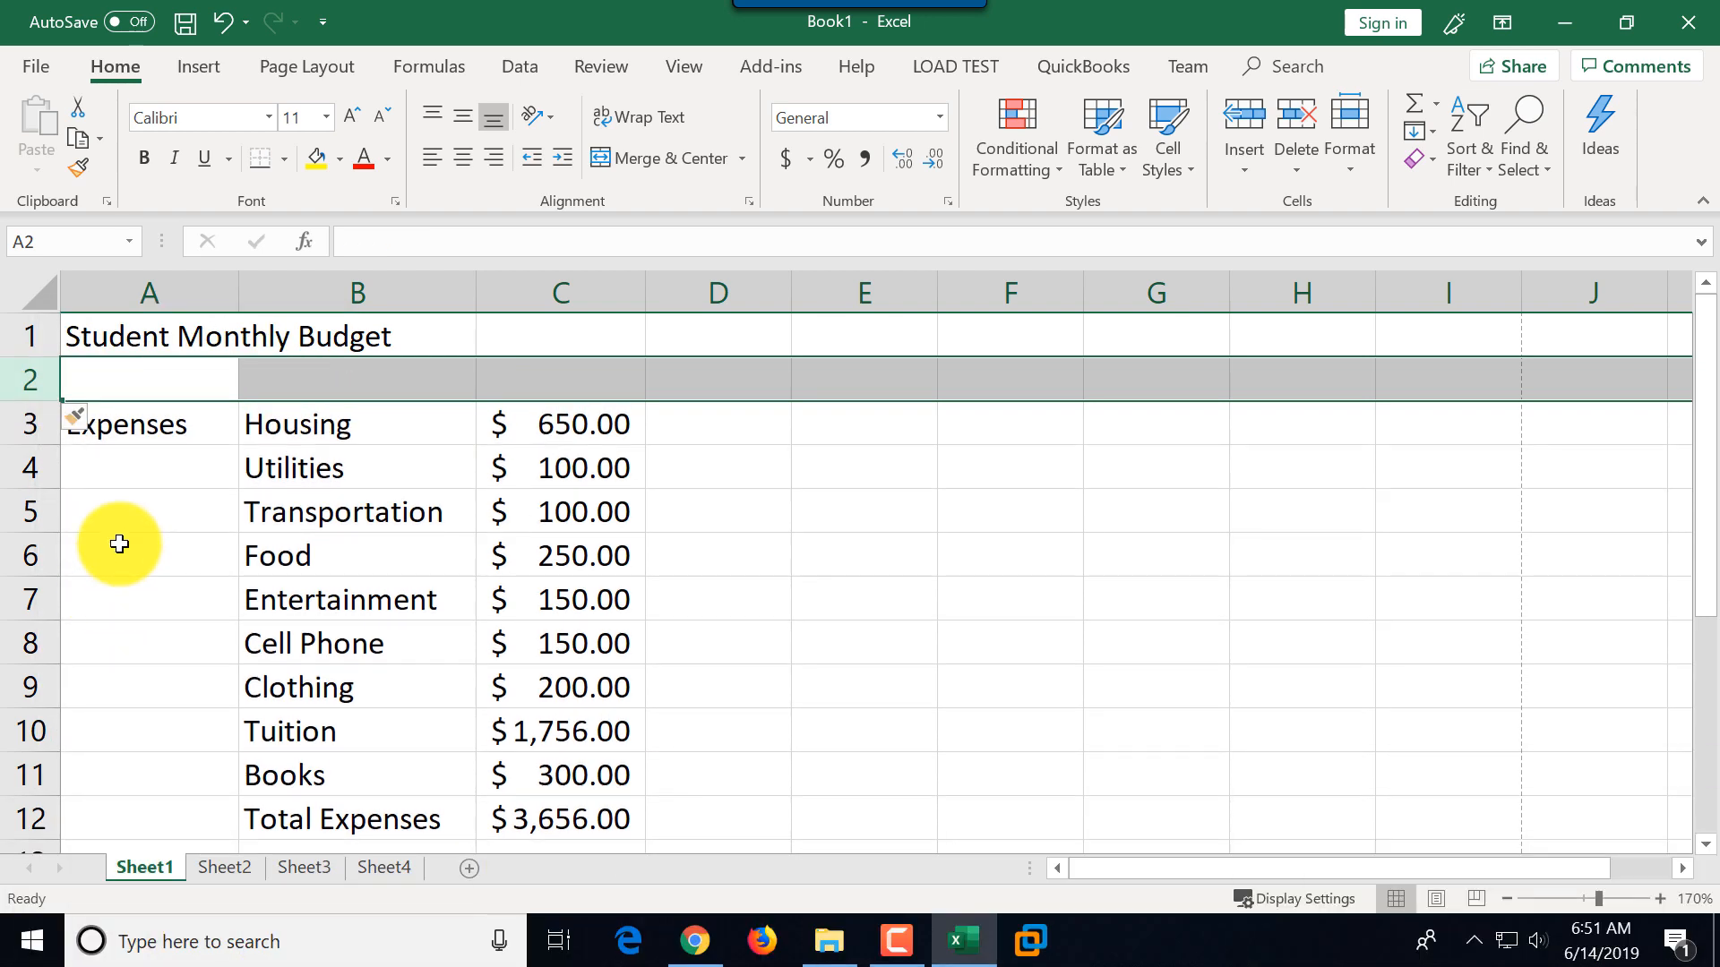
- Insert four more blank rows above the Expenses and Housing row, starting at row 2
right_click(30, 389)
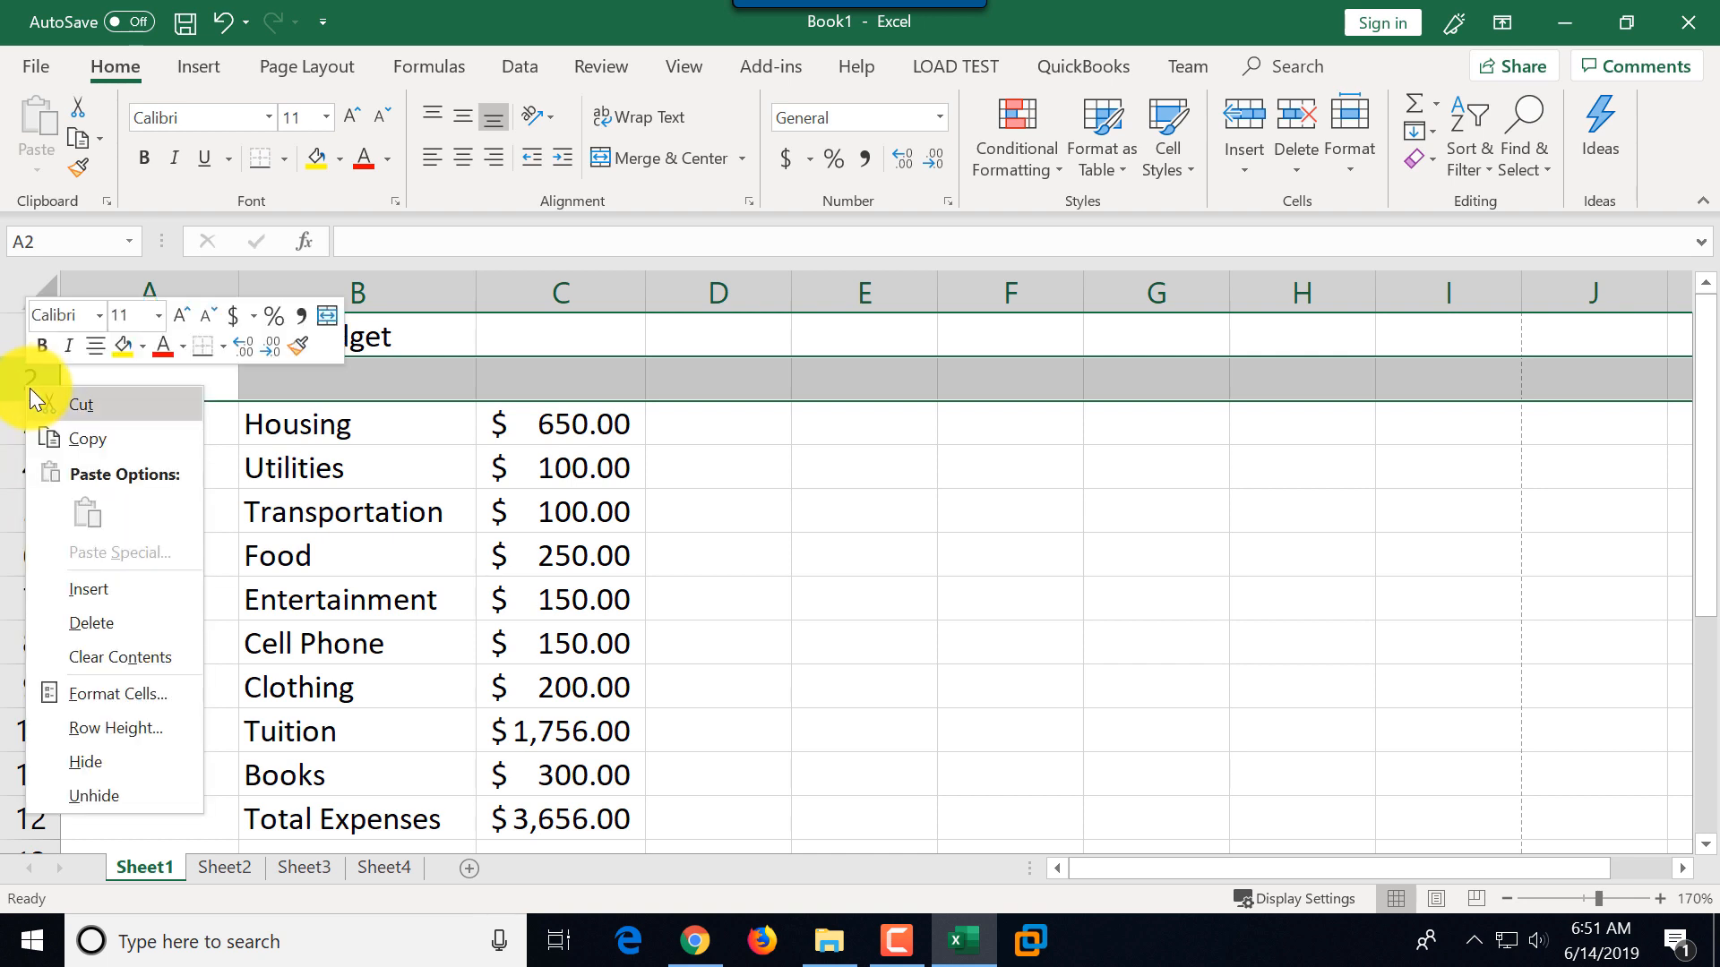
click(101, 588)
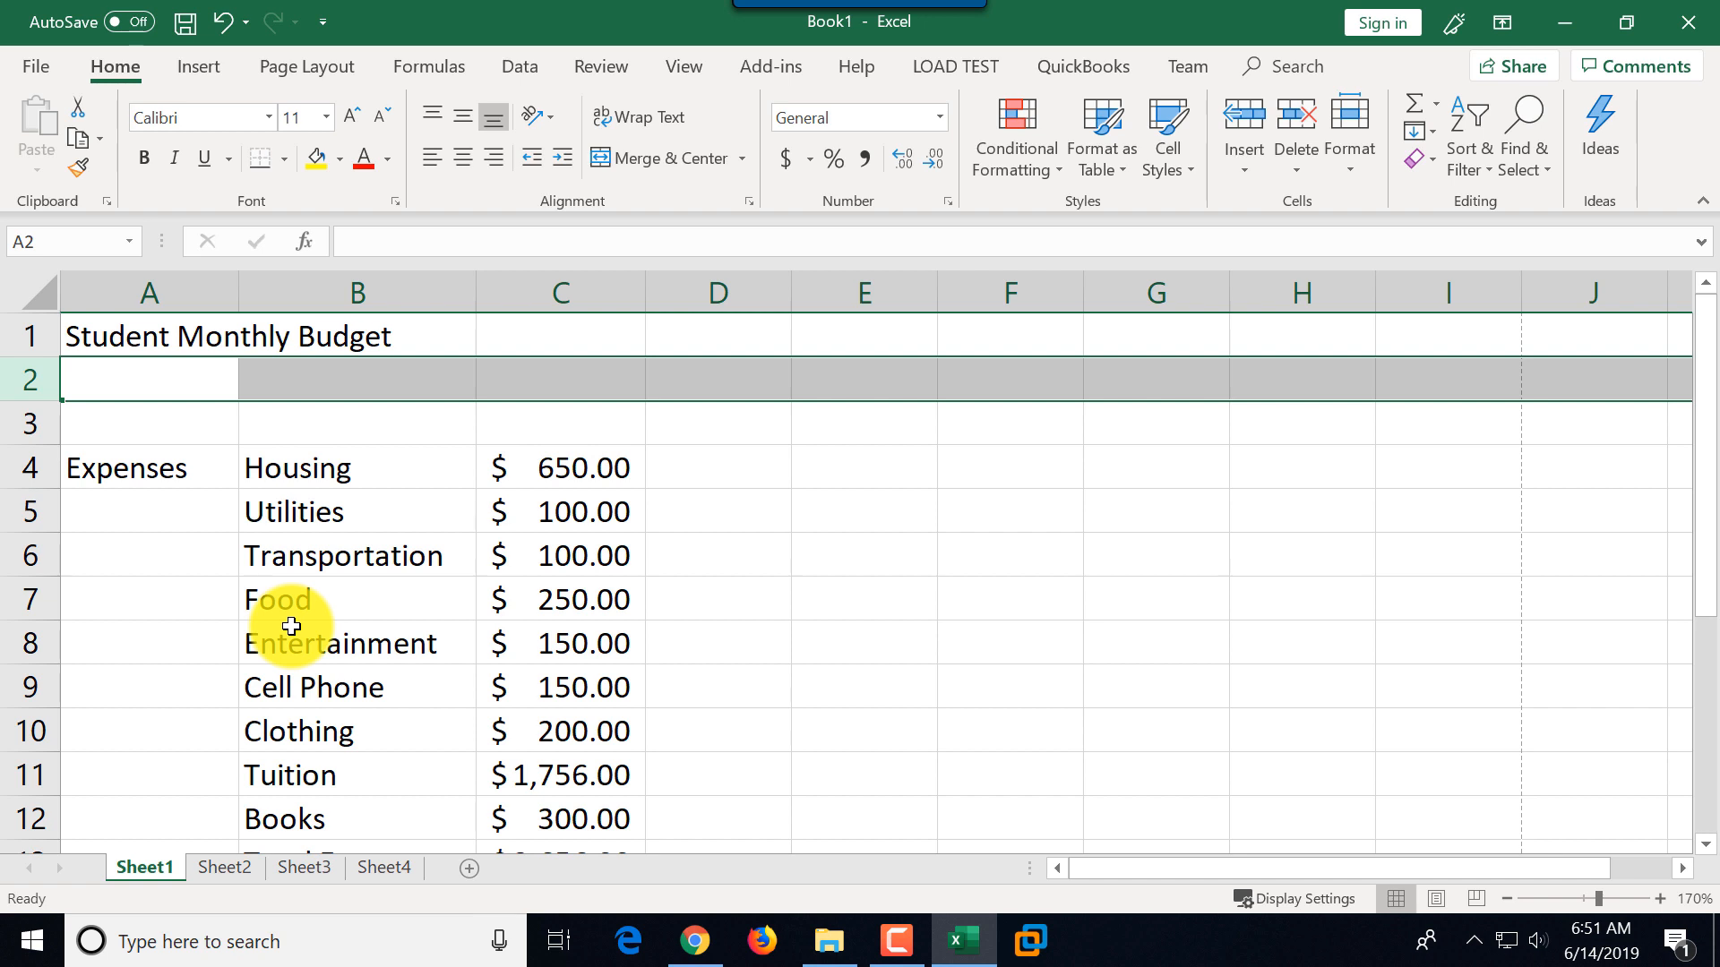
key(ctrl+y)
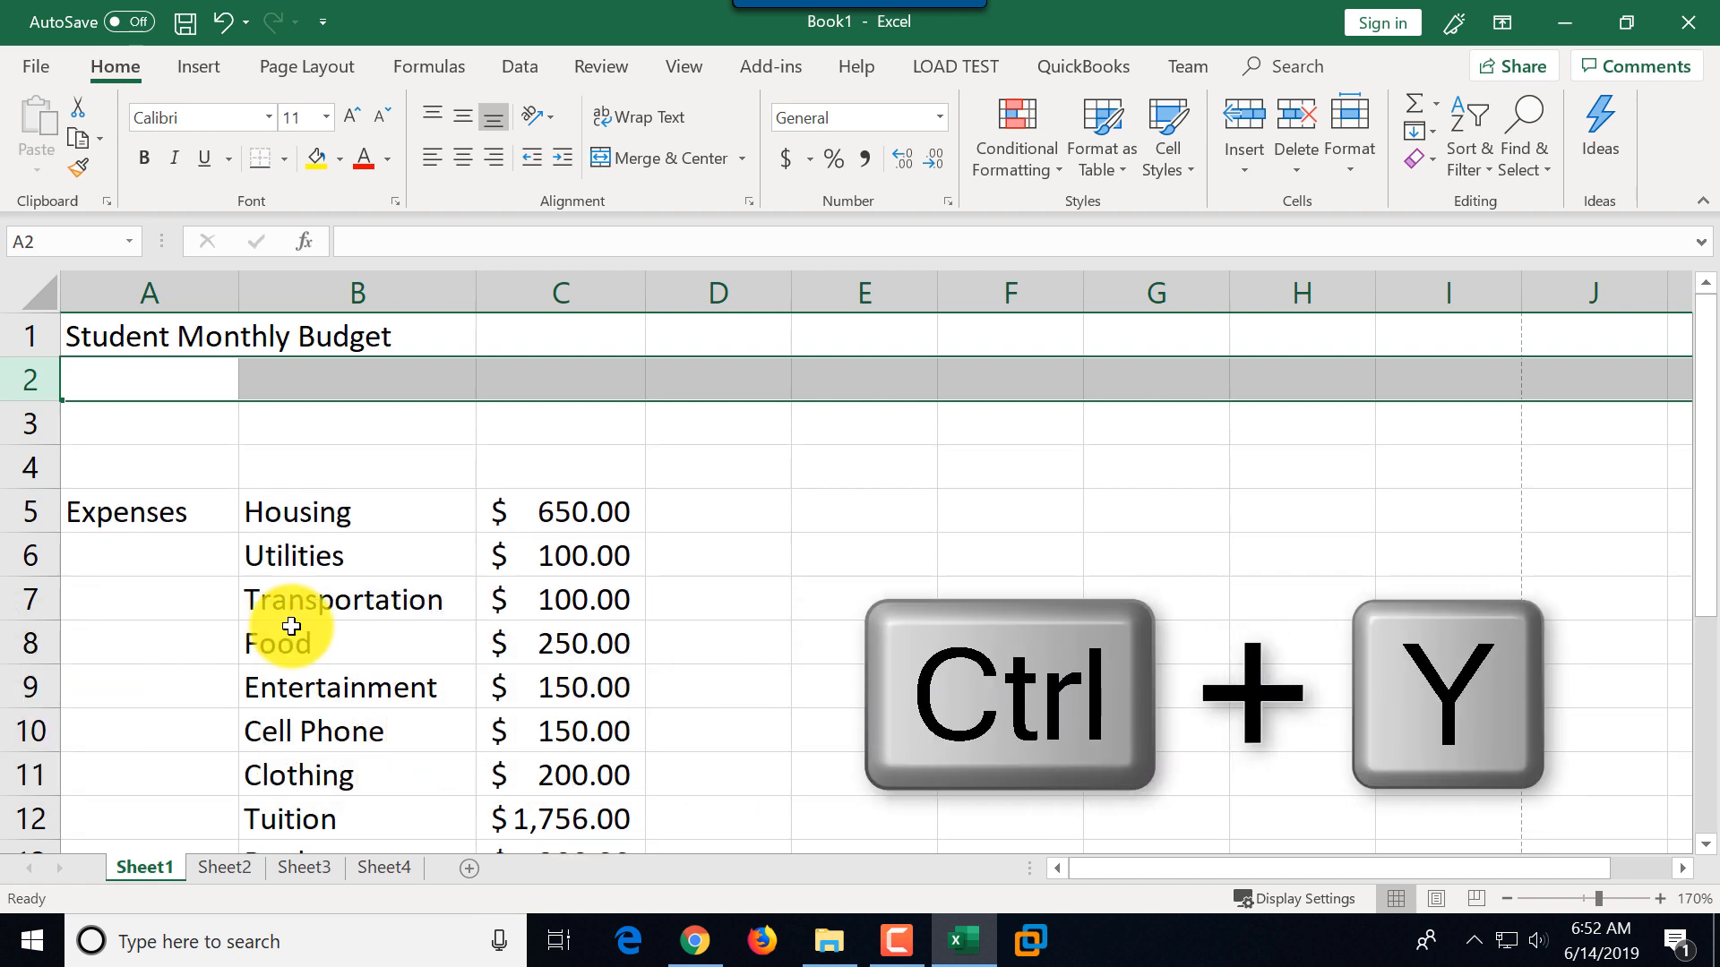
key(ctrl+y)
key(ctrl+y)
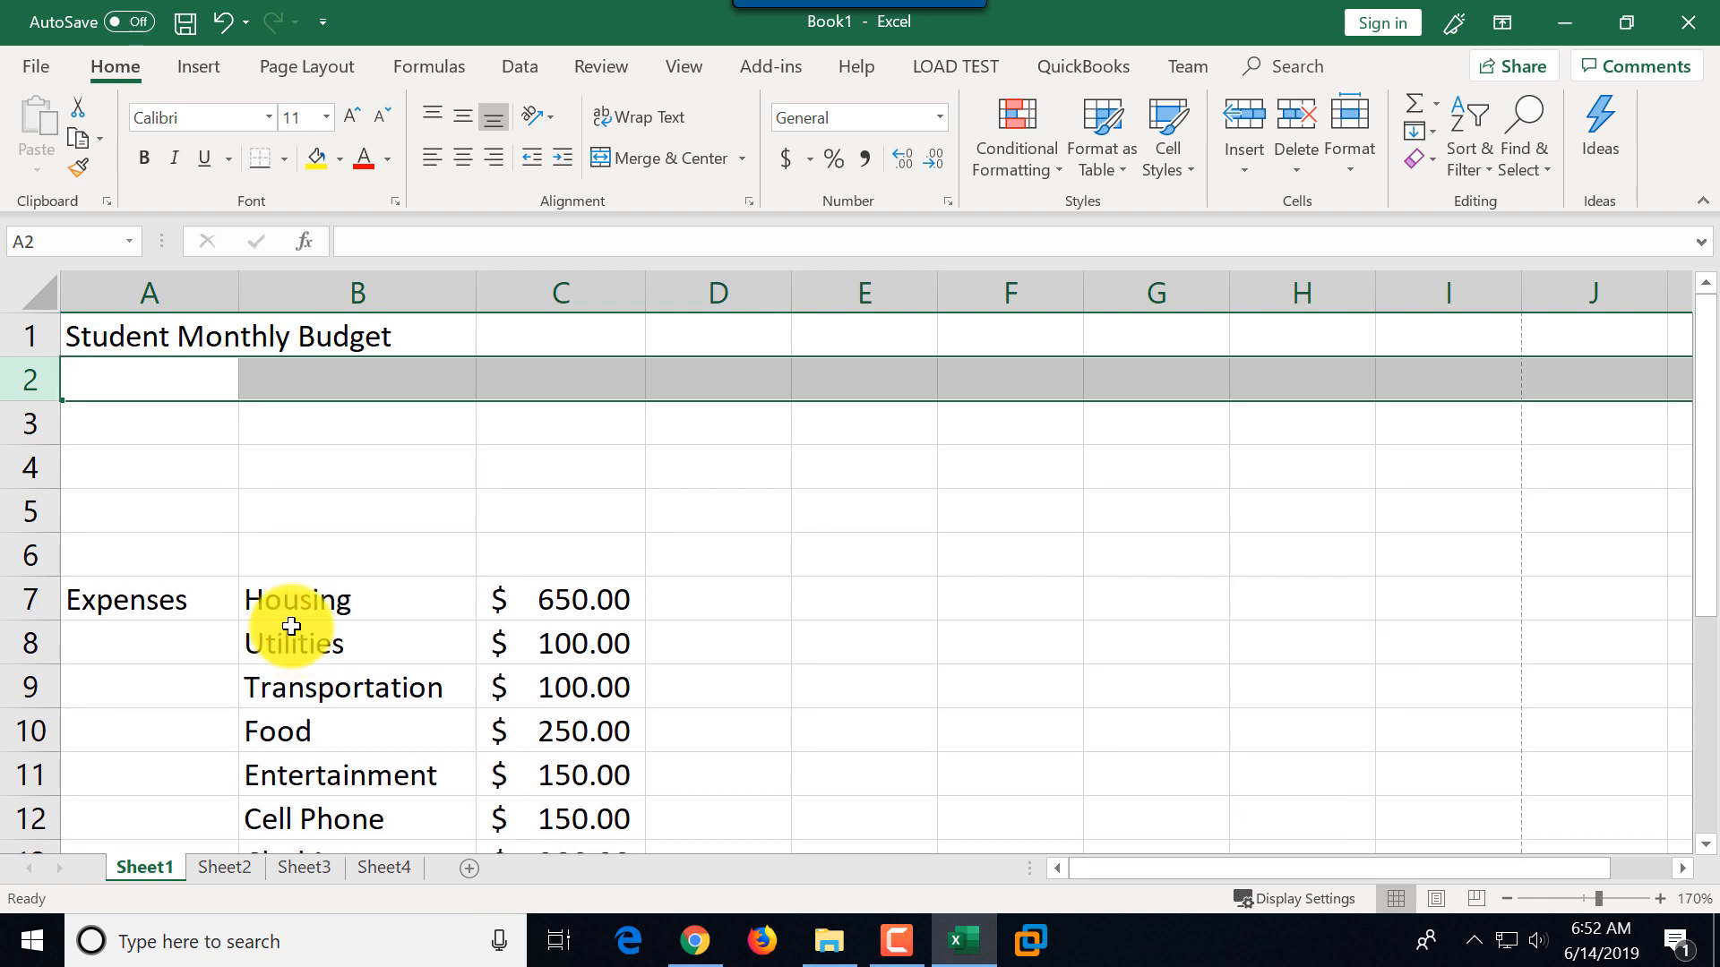
- Enter Income in A2, Wages in B2 and the amount 1200 in C2
click(178, 387)
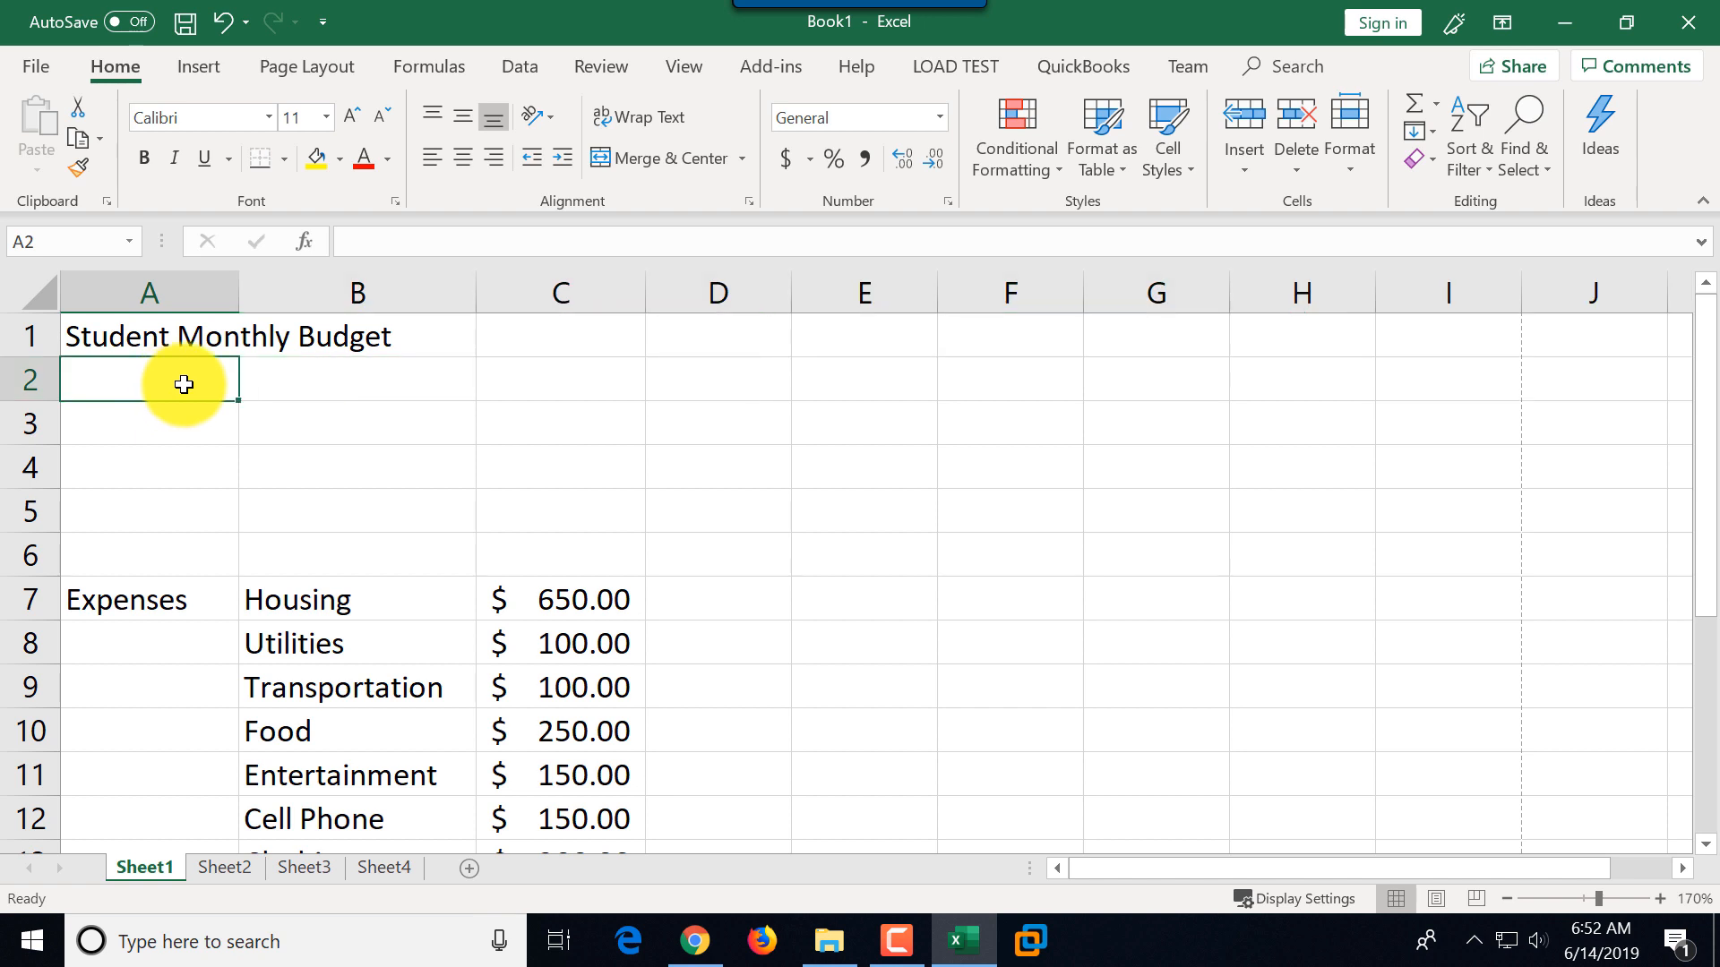
text(Income)
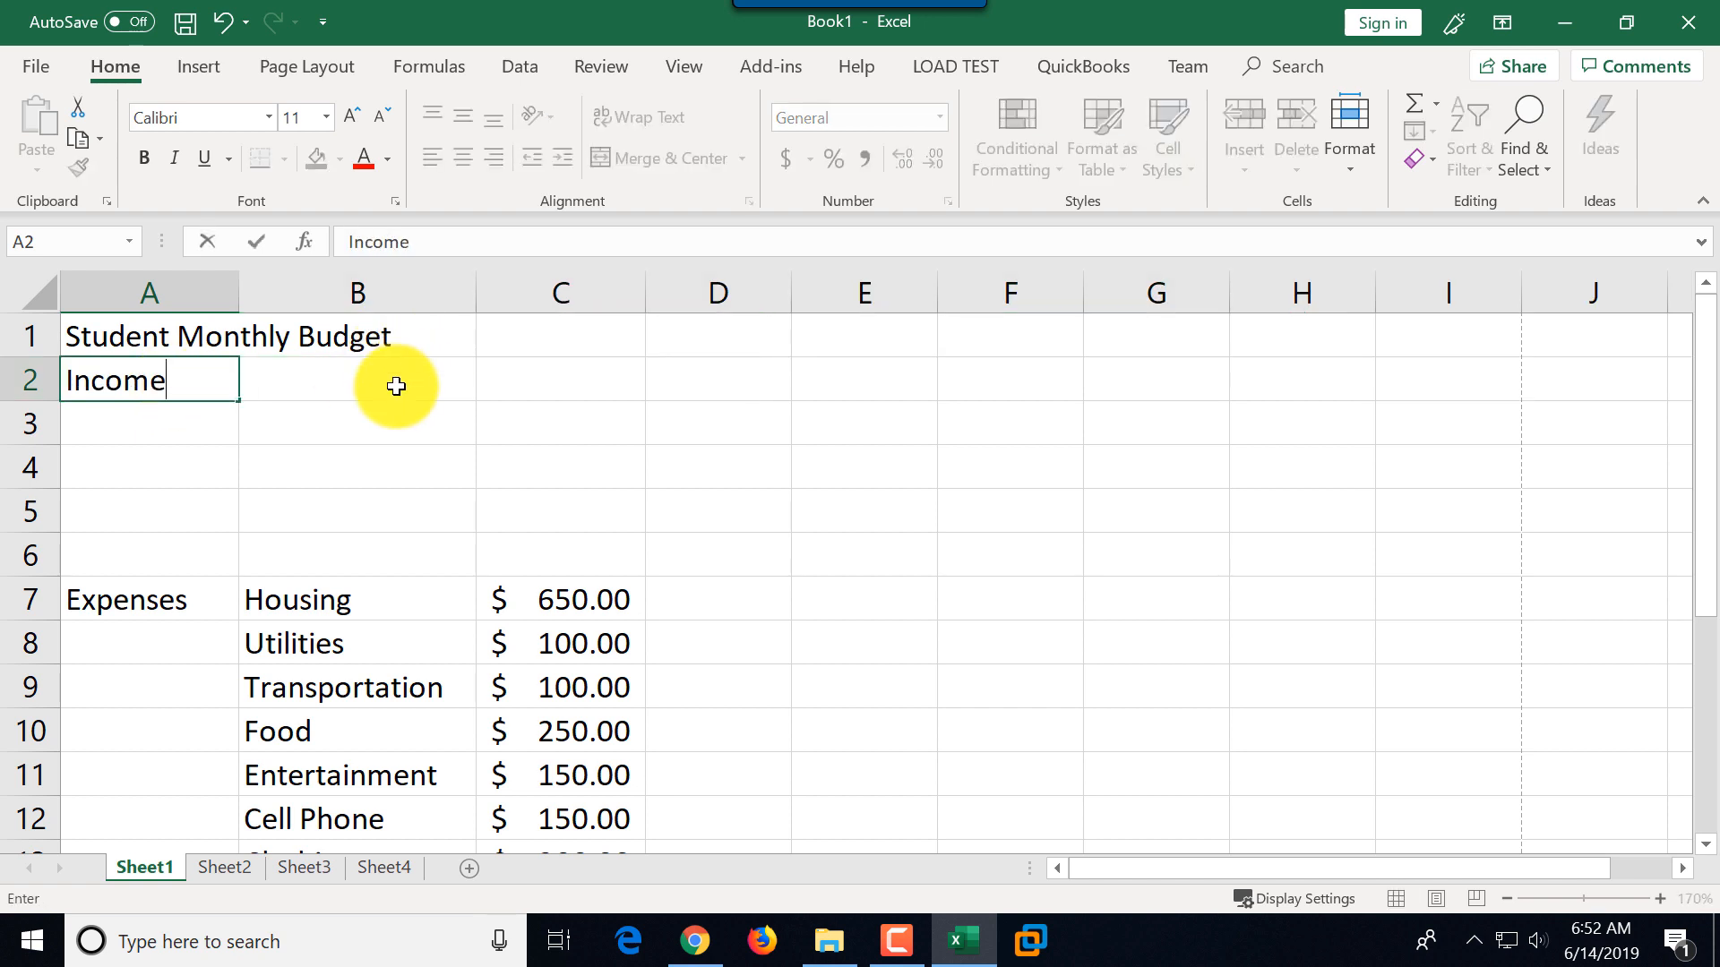
click(286, 381)
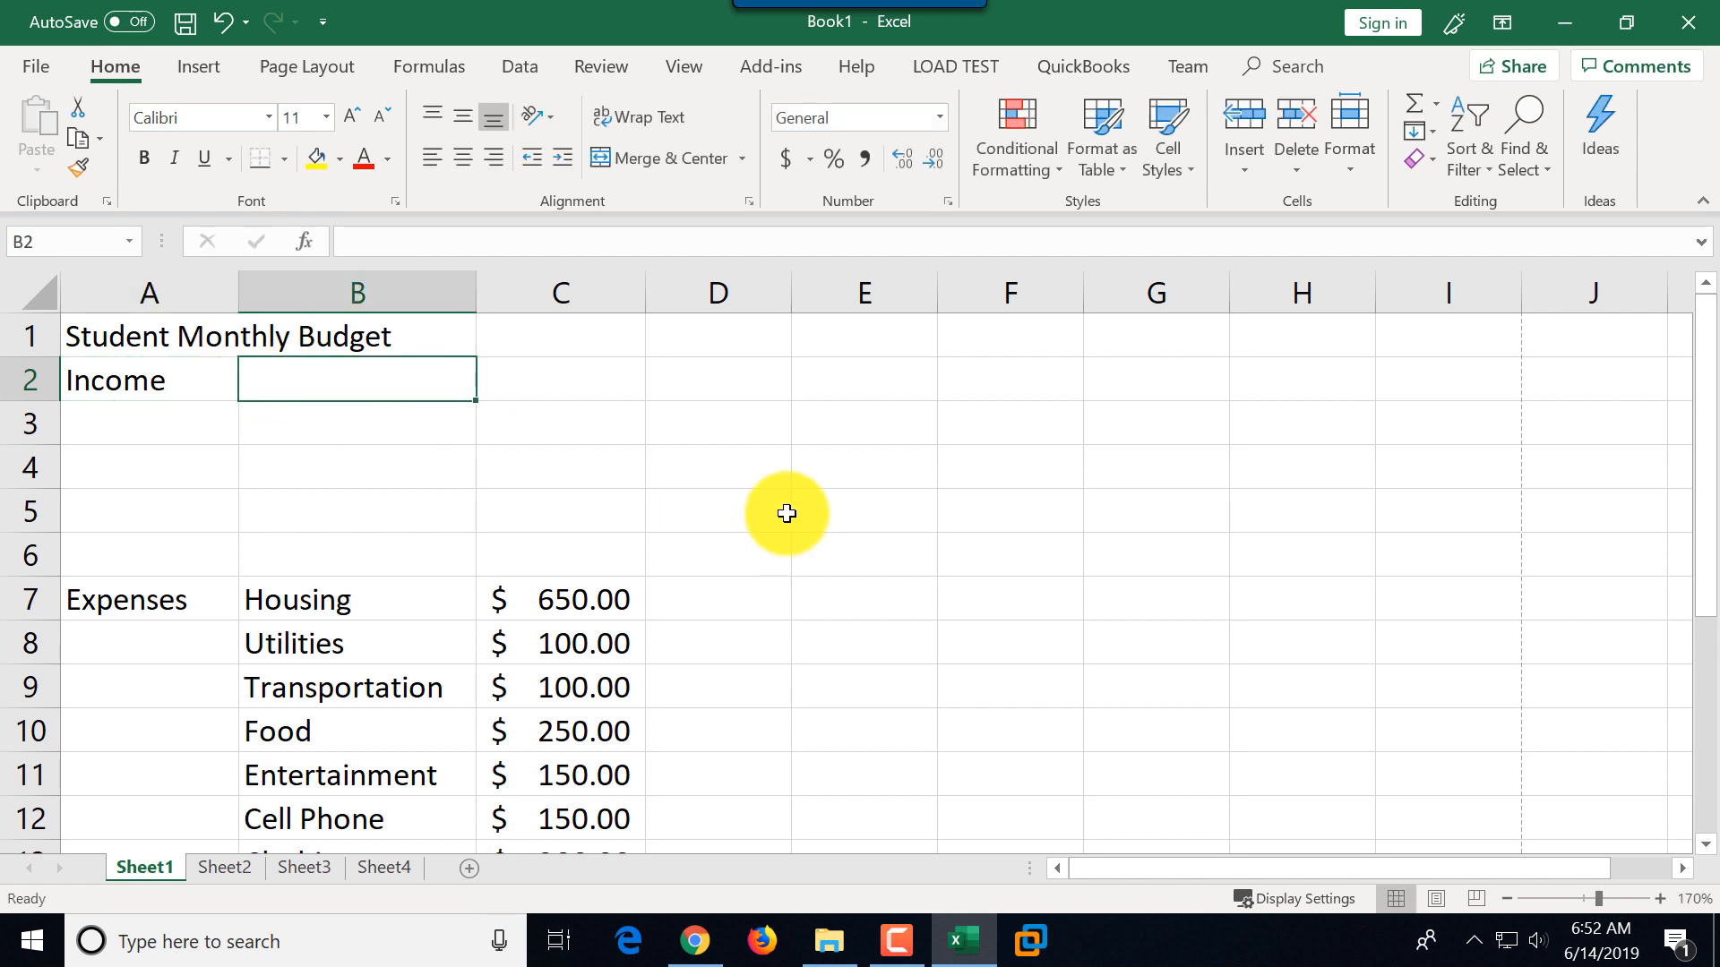
text(Wages)
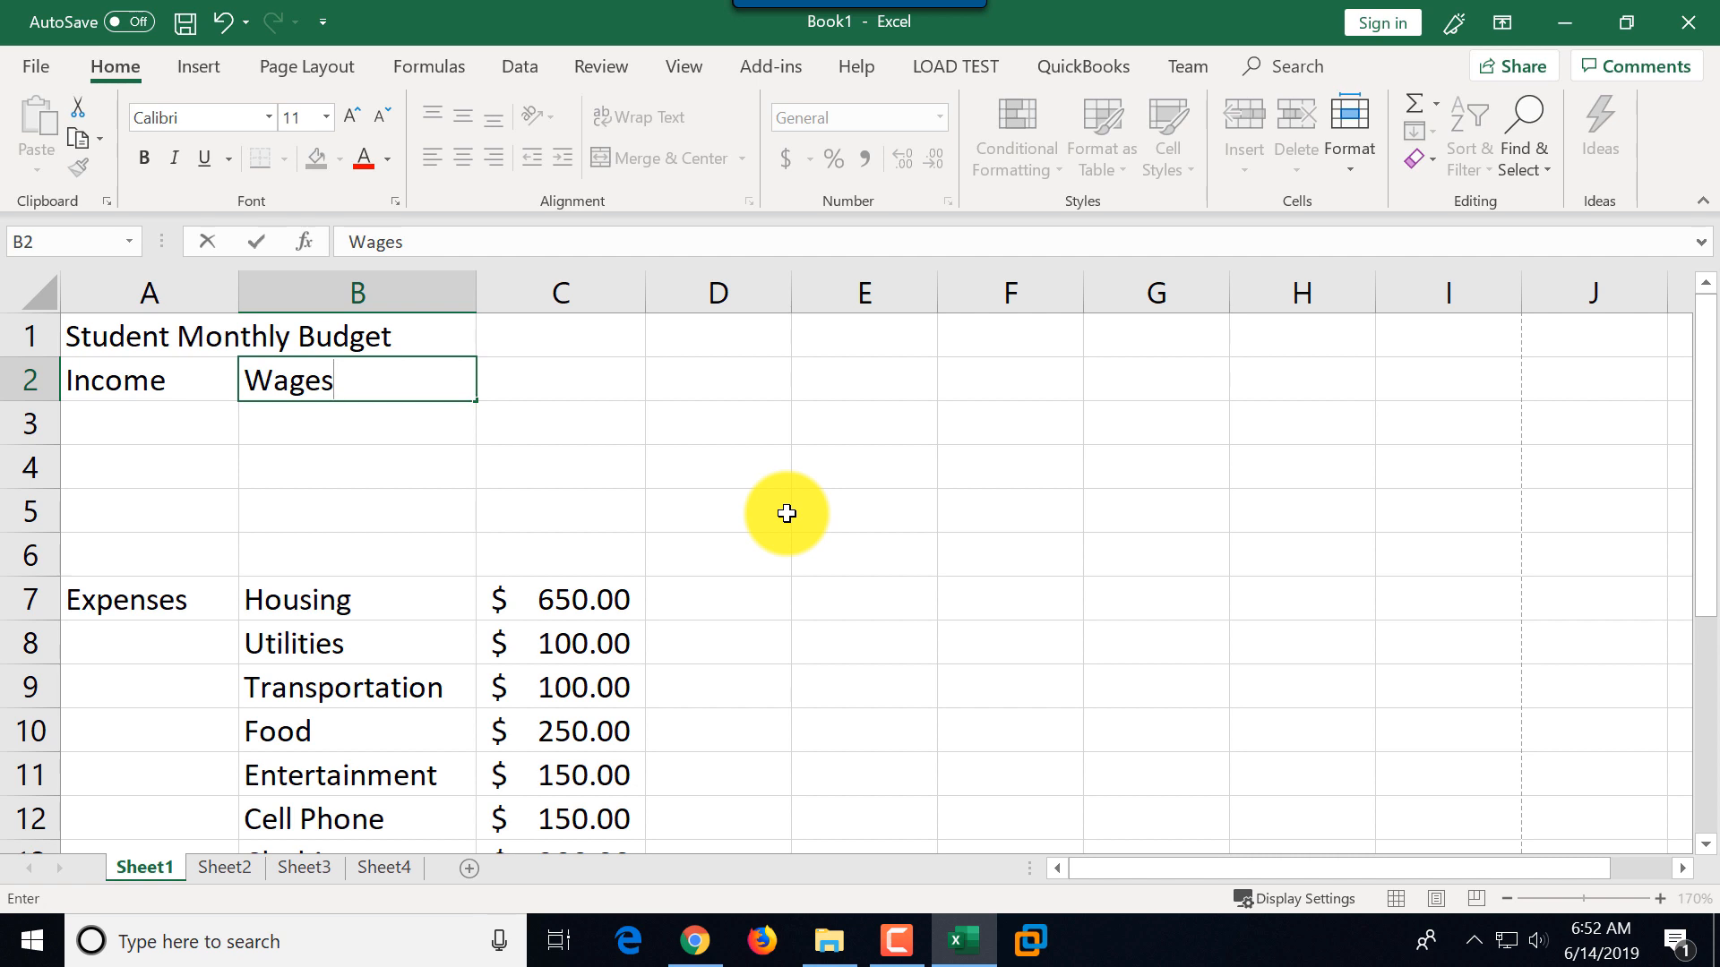
key(Tab)
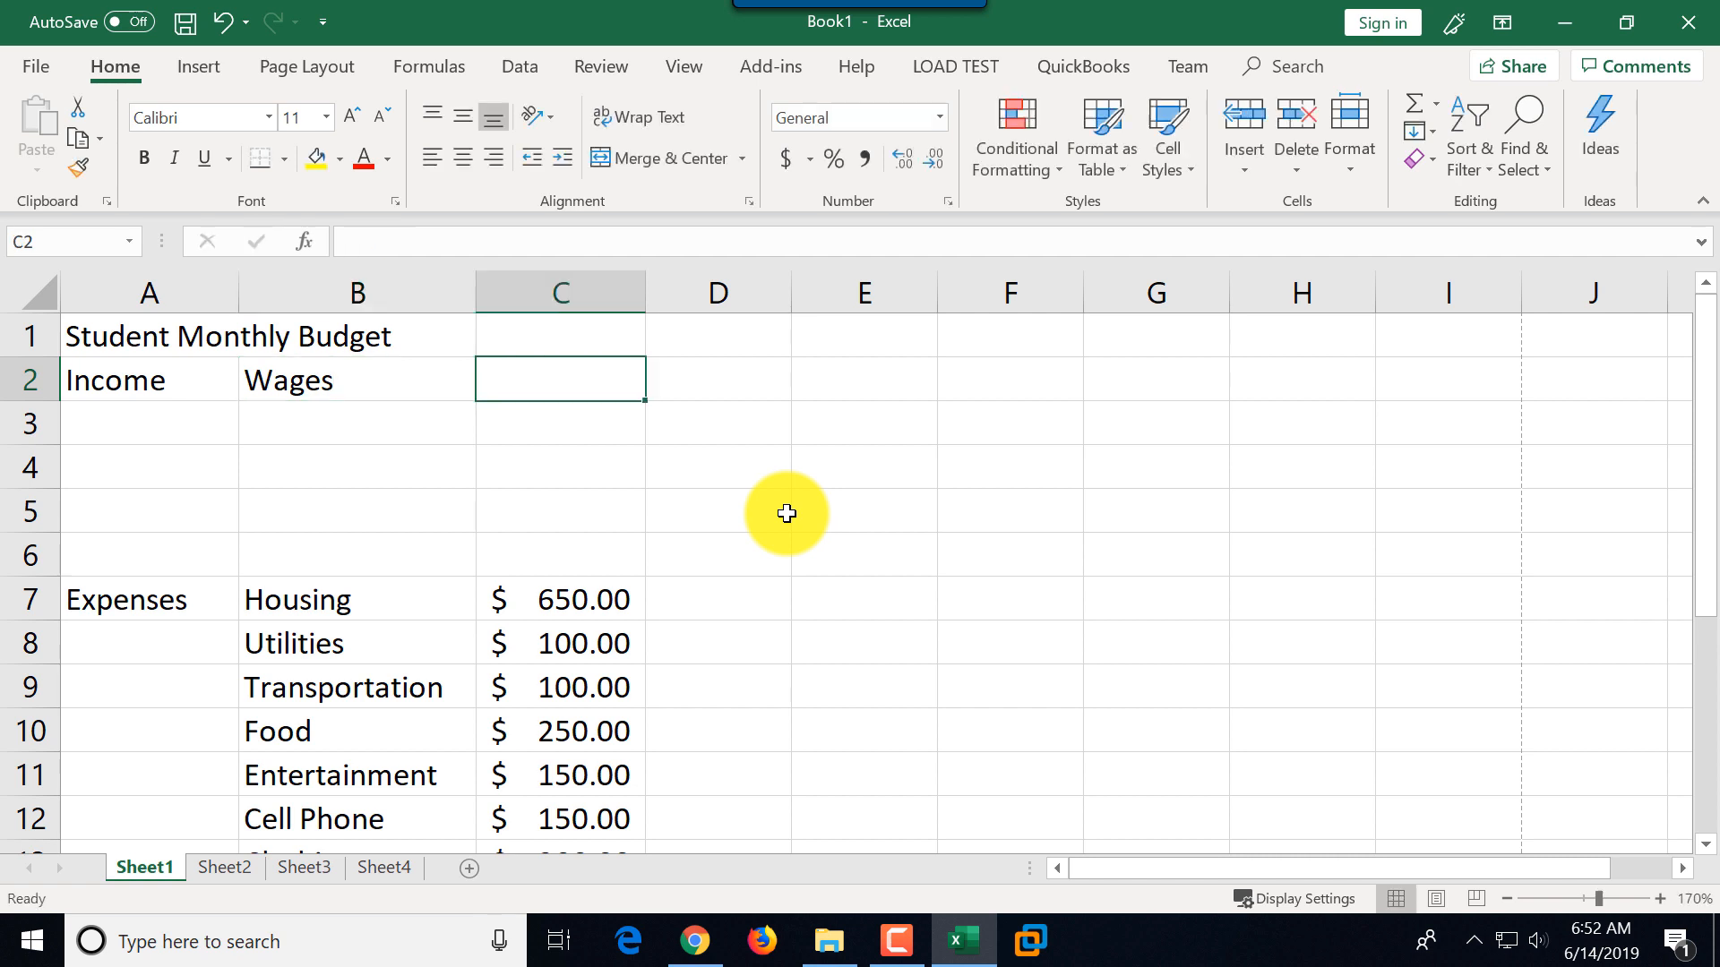
text(1200)
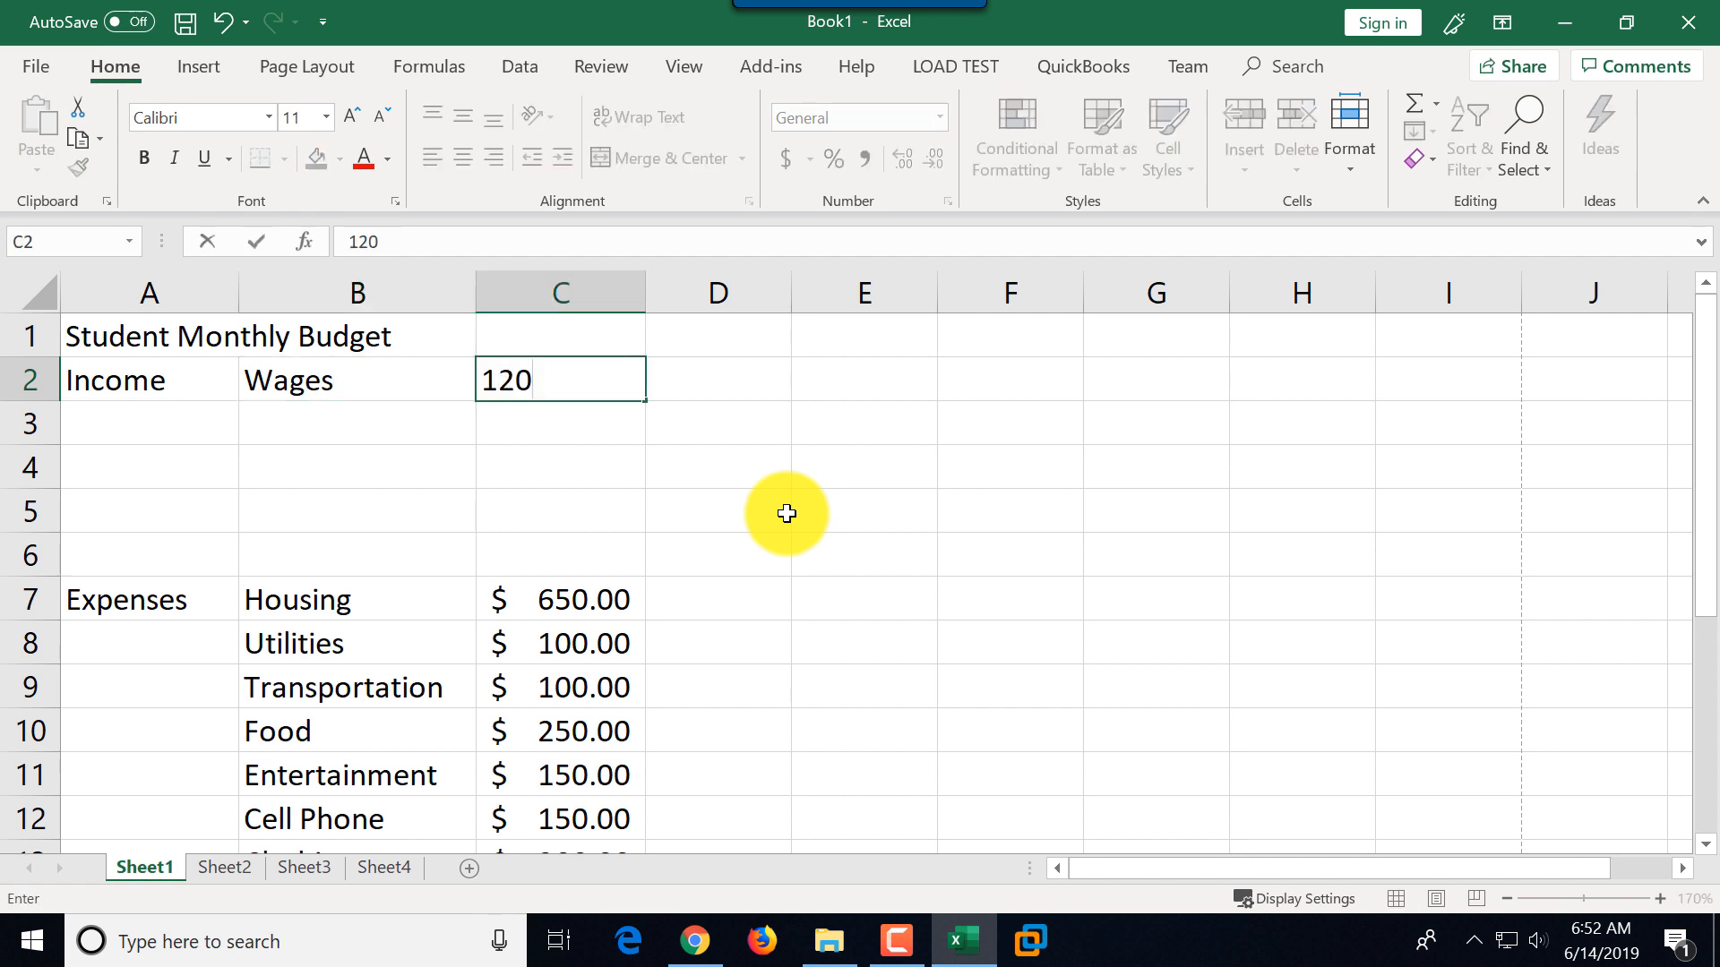
- Add a Financial Aid entry in B3 with the amount 1100 in C3
click(334, 418)
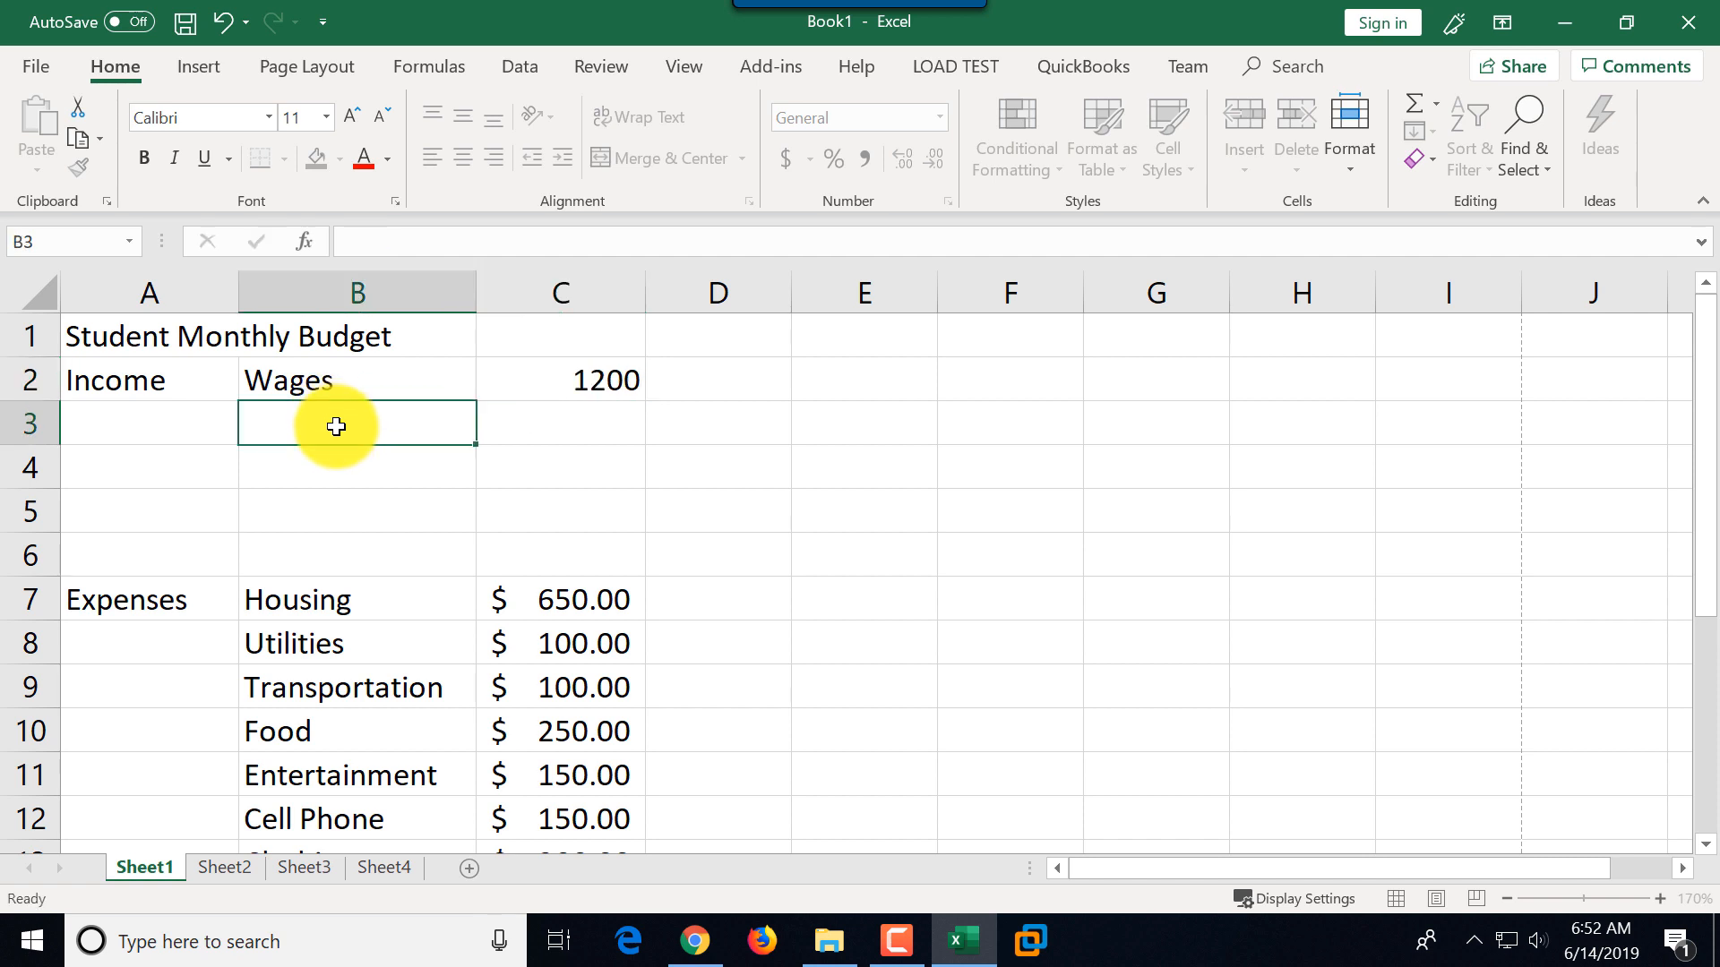
text(Finan)
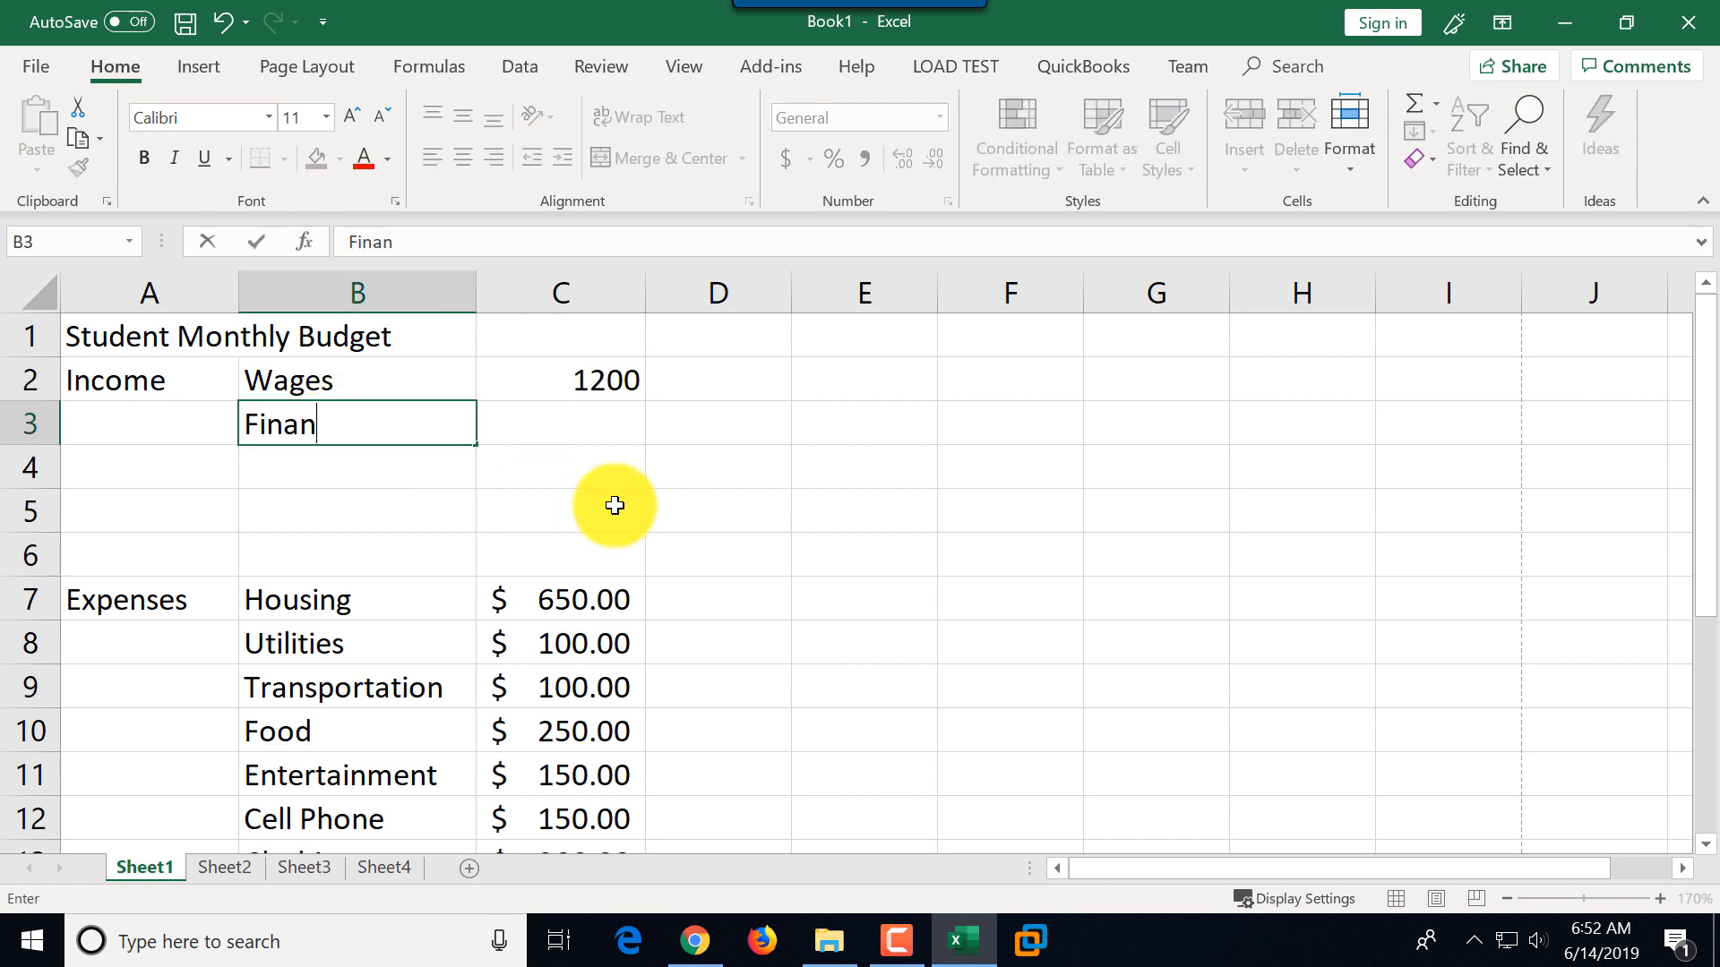
text(cial Aid)
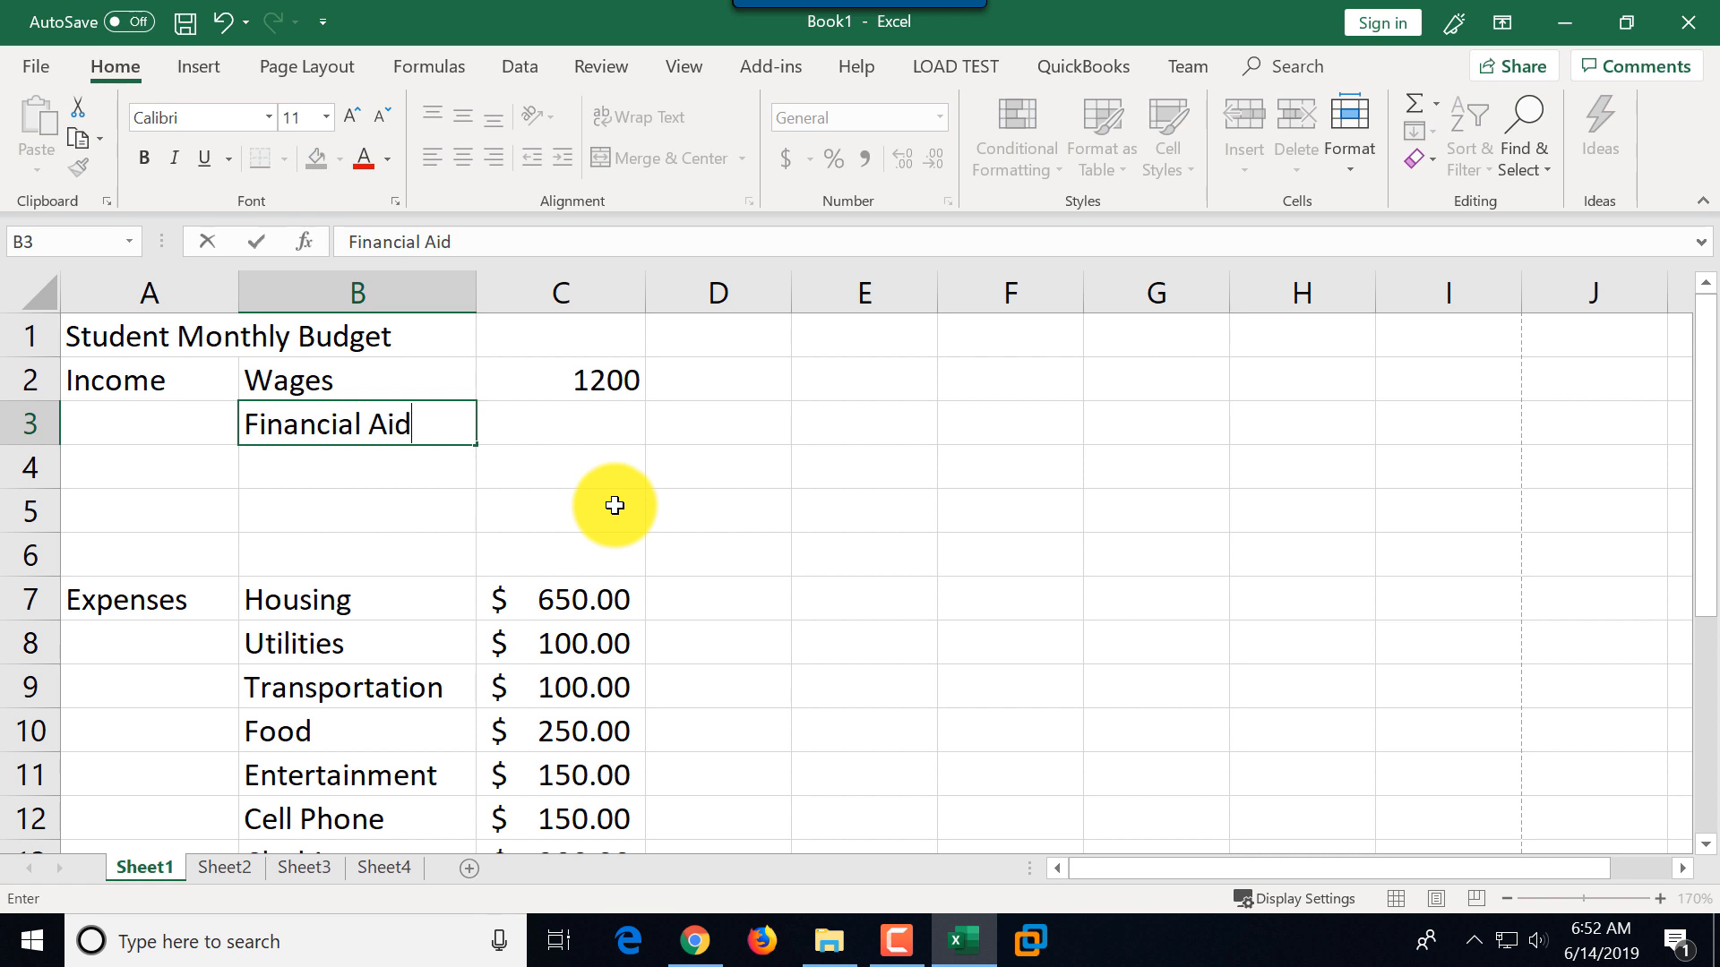
key(Tab)
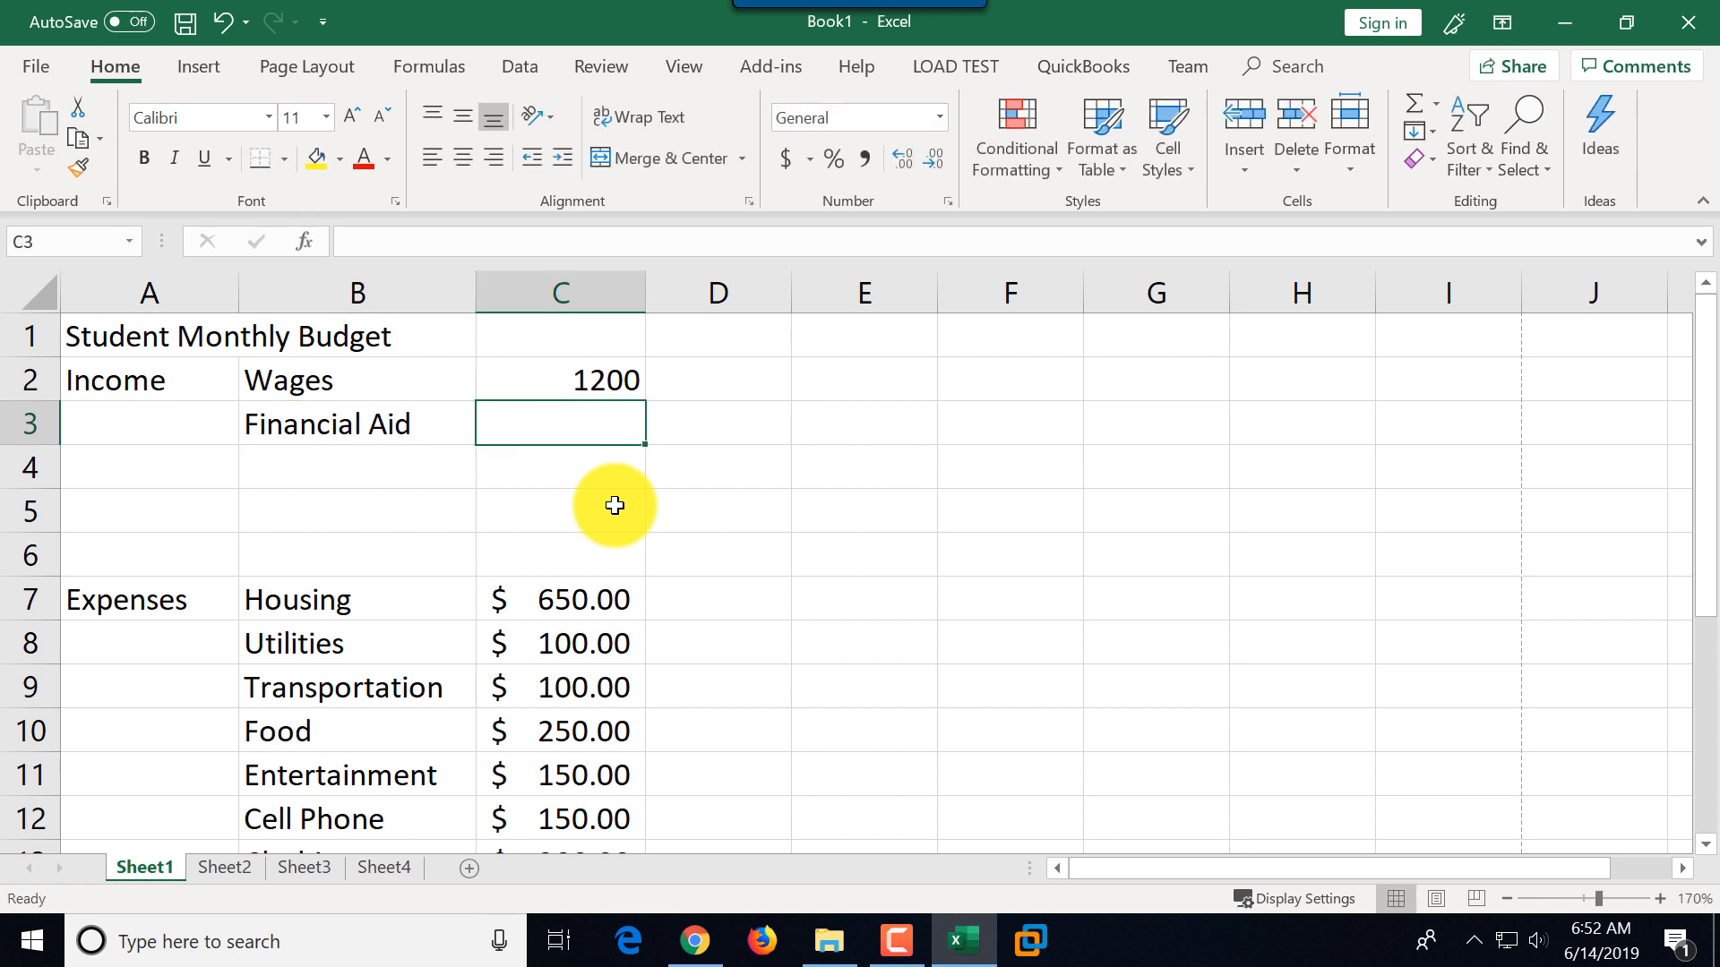
text(1100)
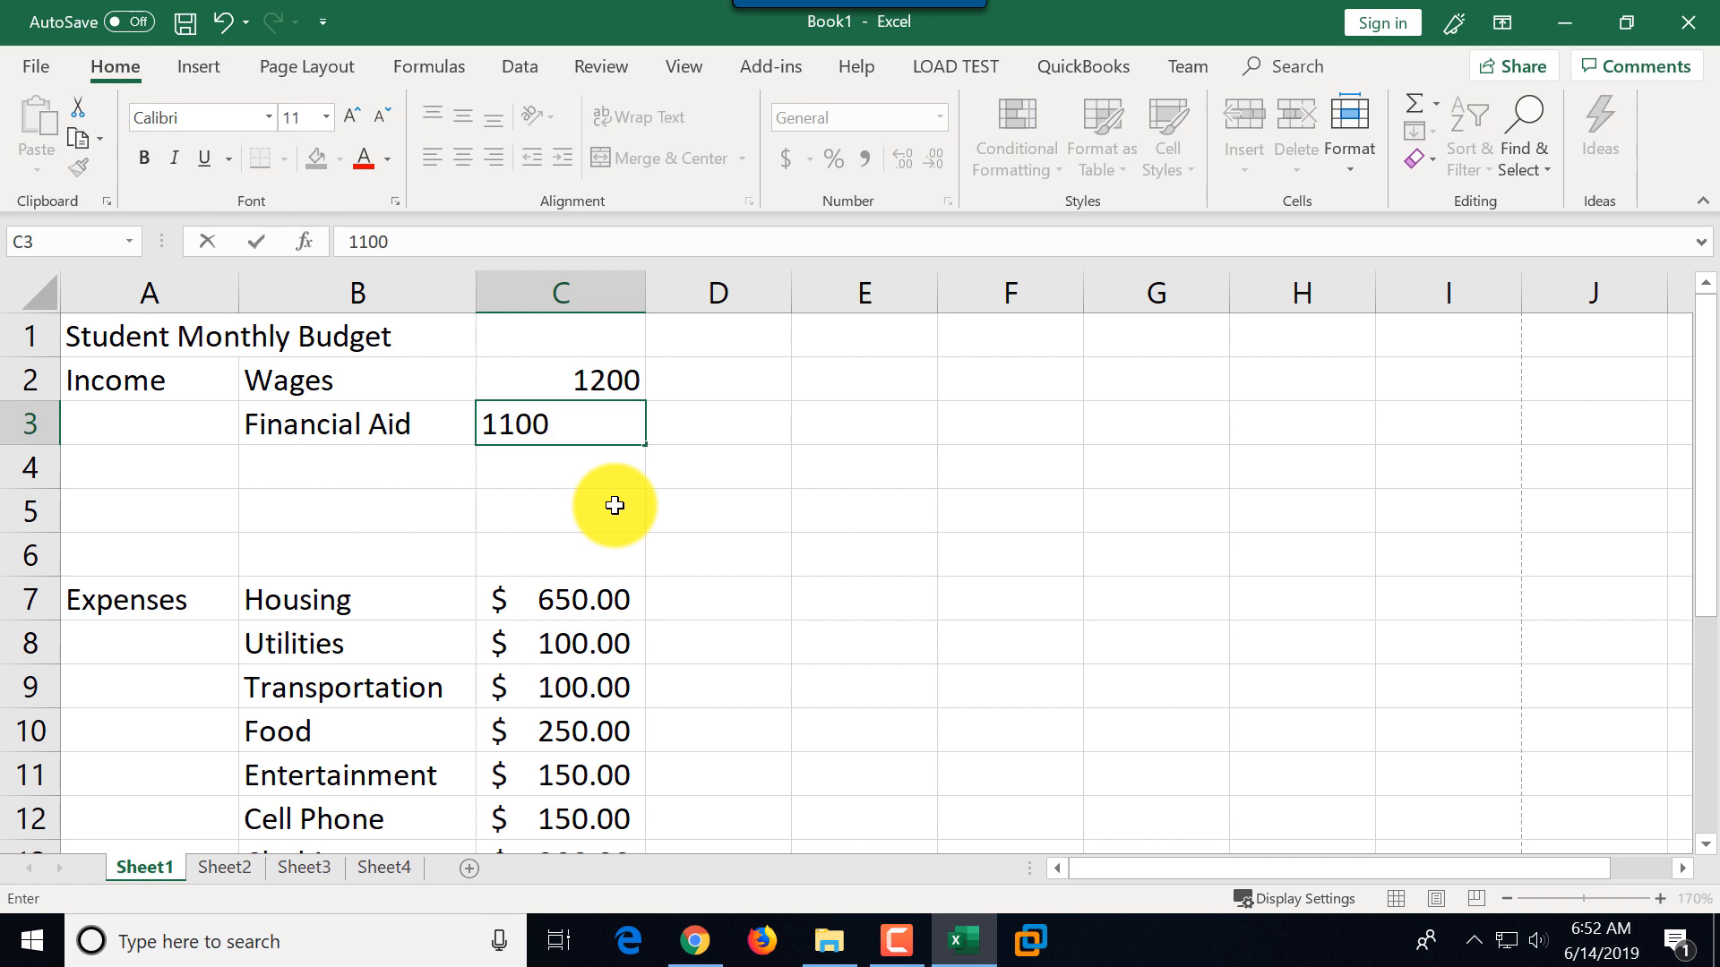
key(Return)
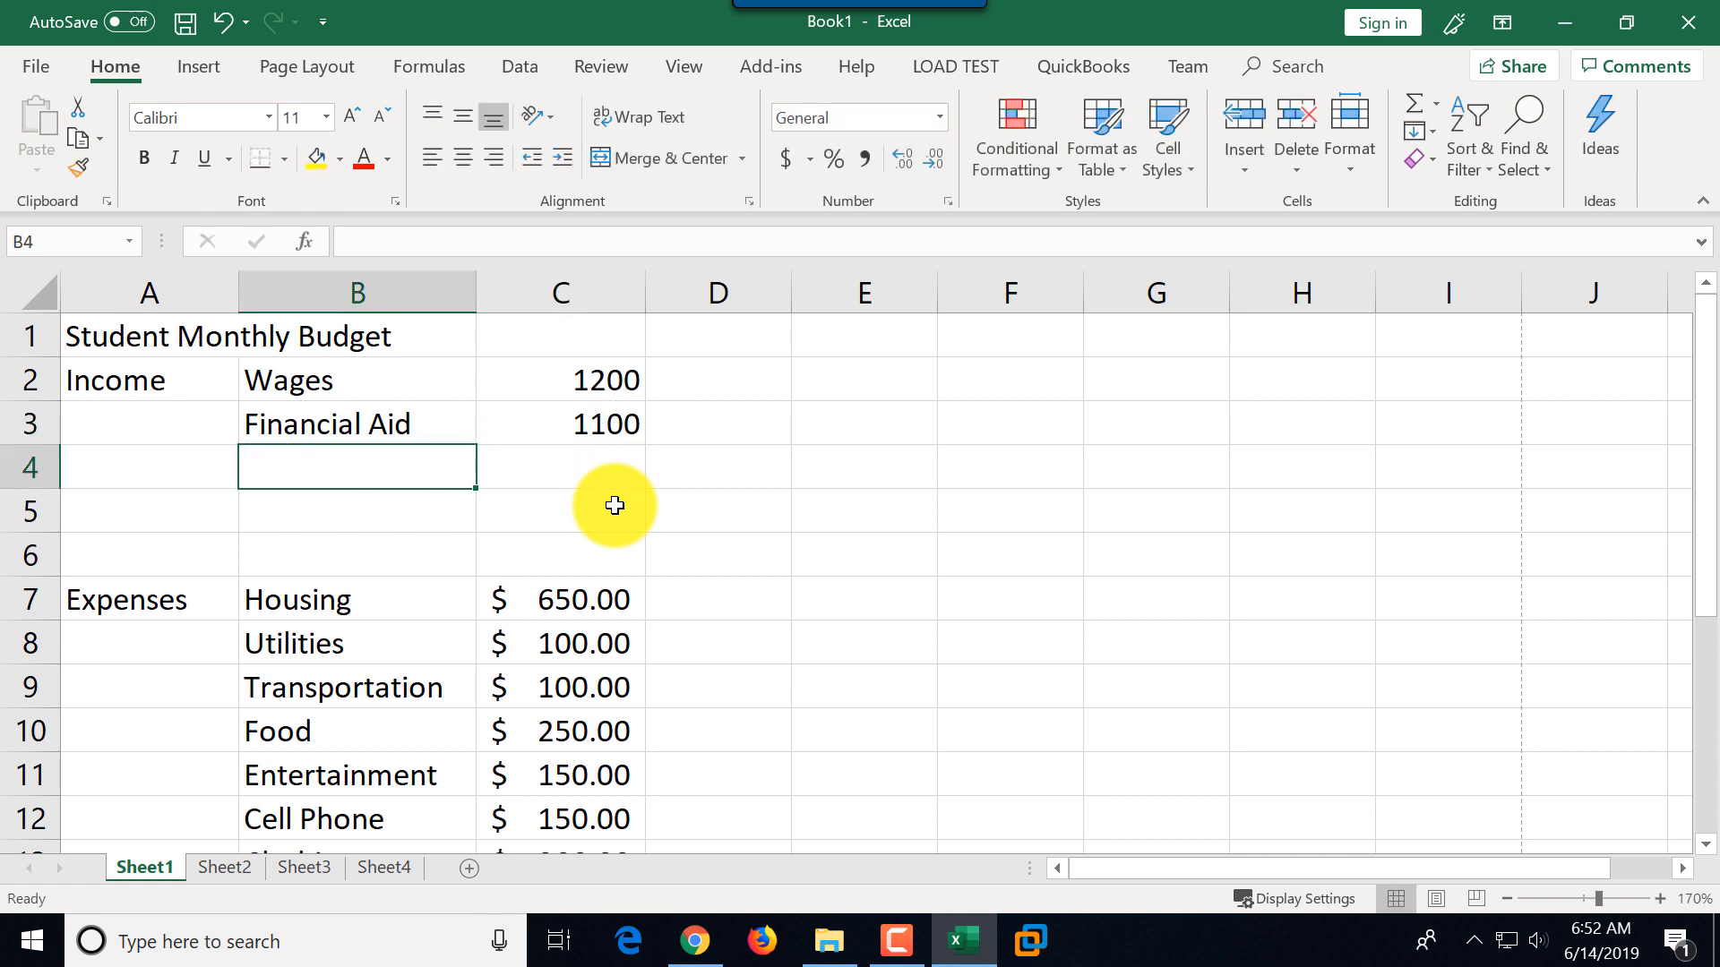
- Label B4 Total Income and total the range C2:C3 in C4 with AutoSum
text(Total I)
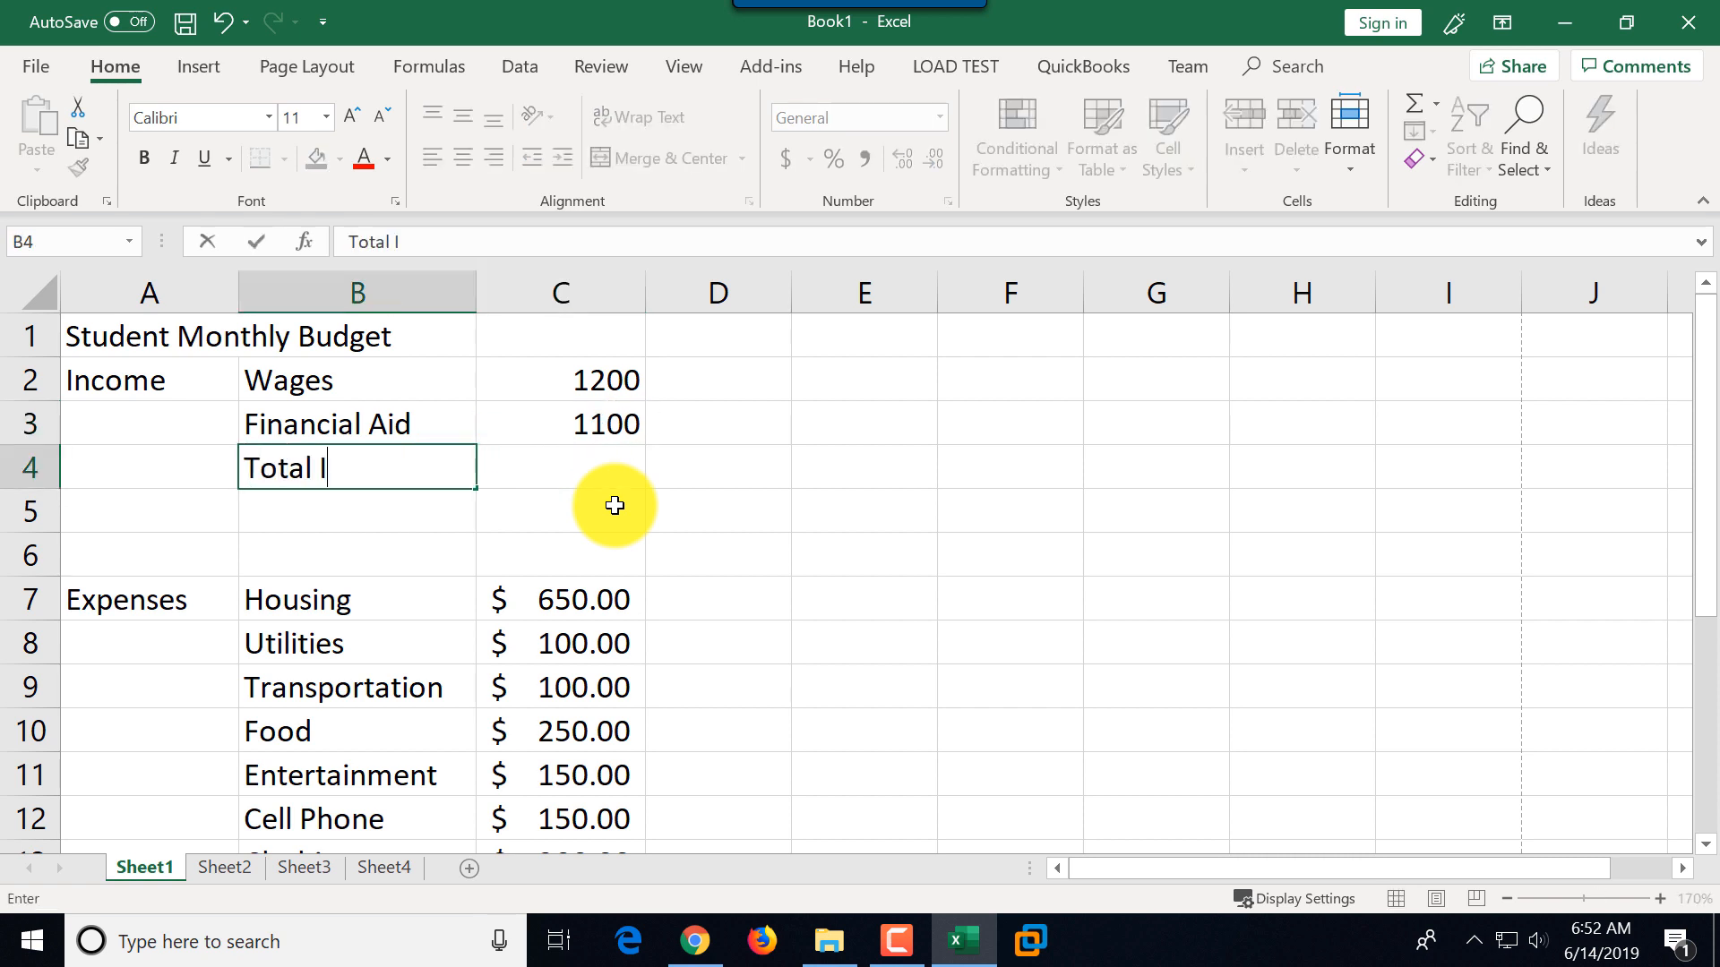
text(ncome)
click(593, 459)
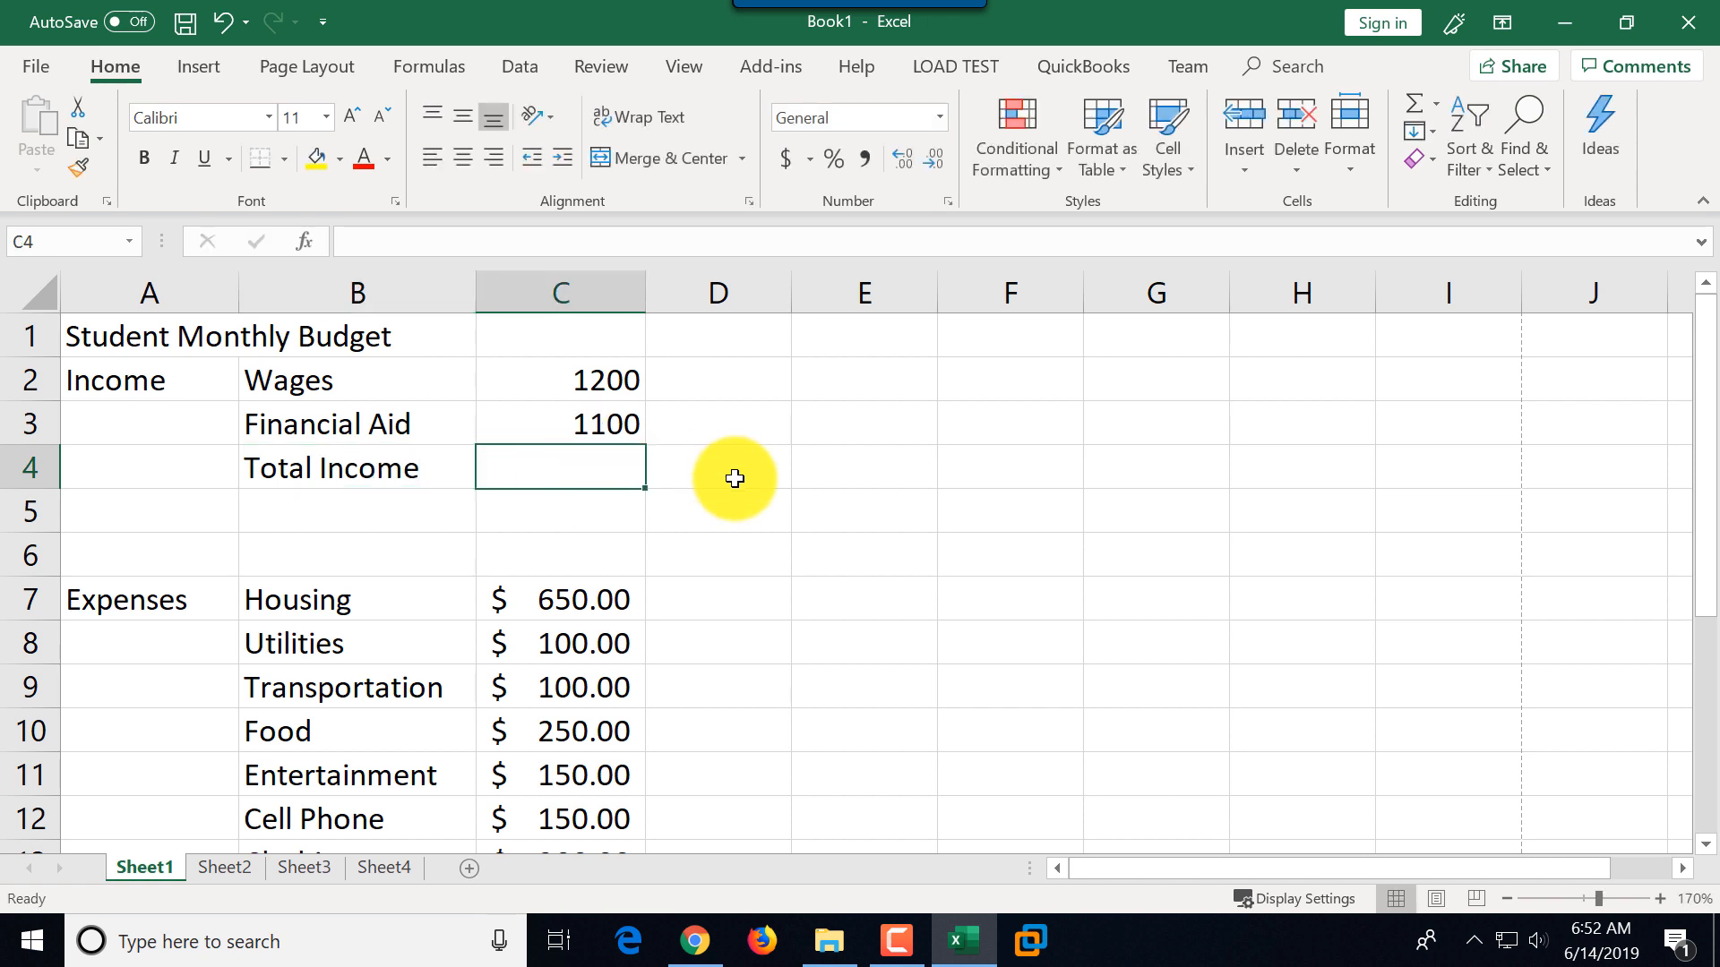
click(1415, 103)
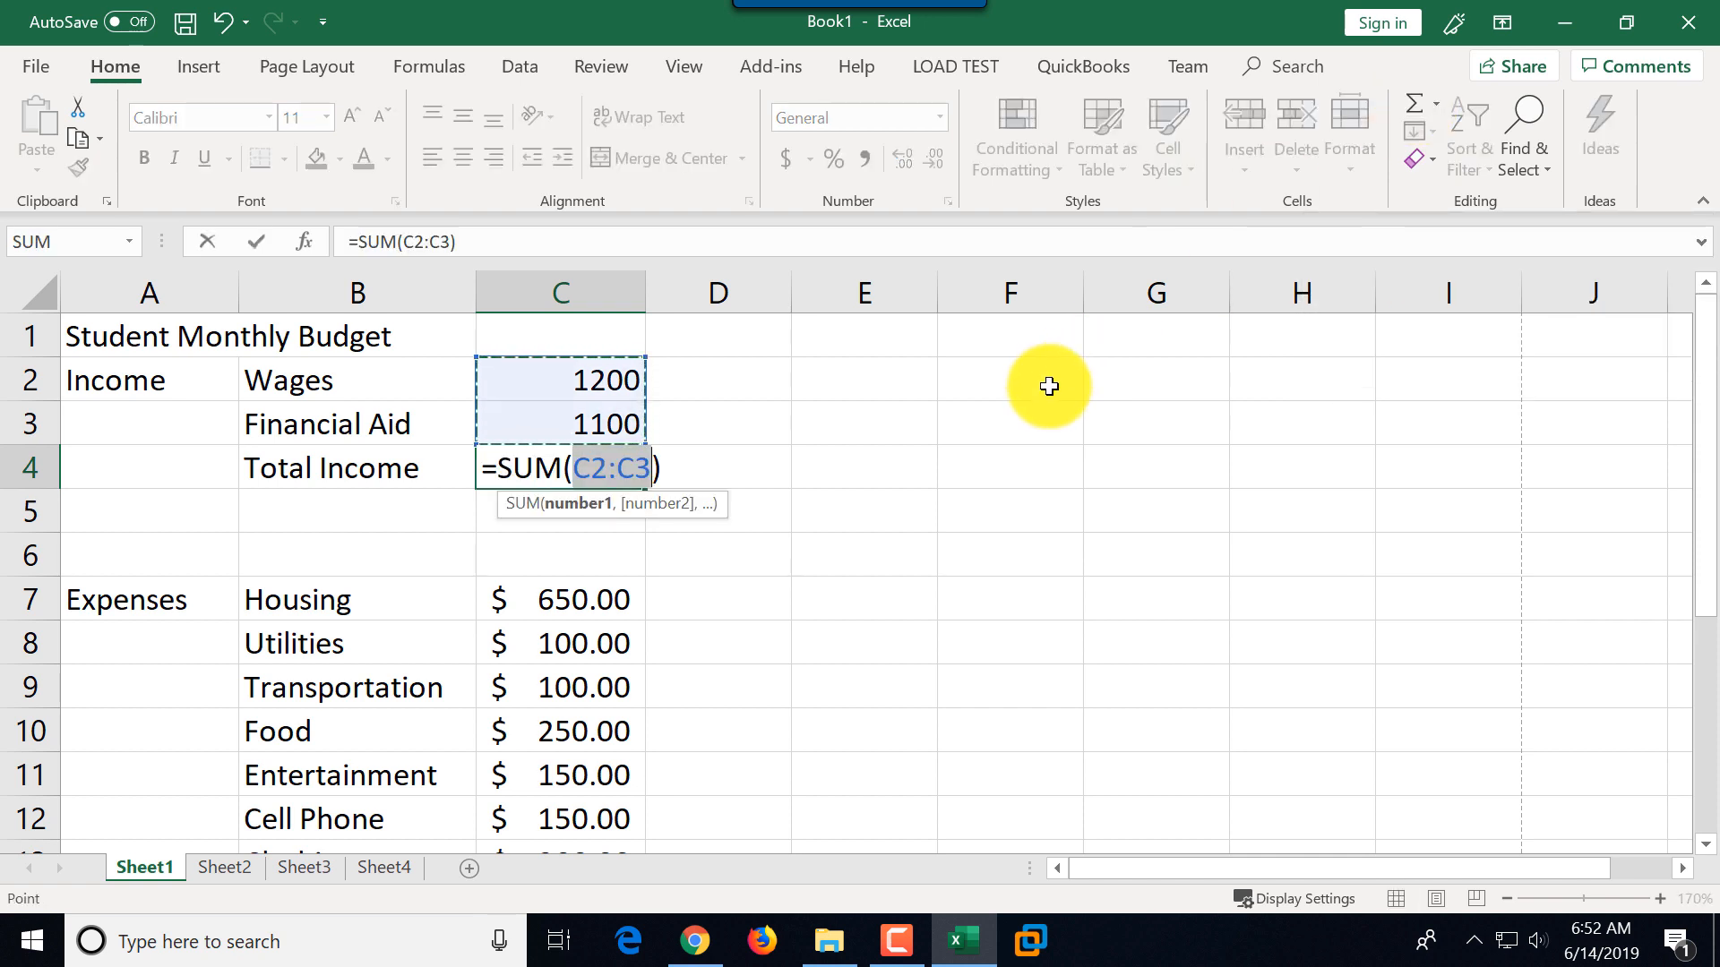
key(Return)
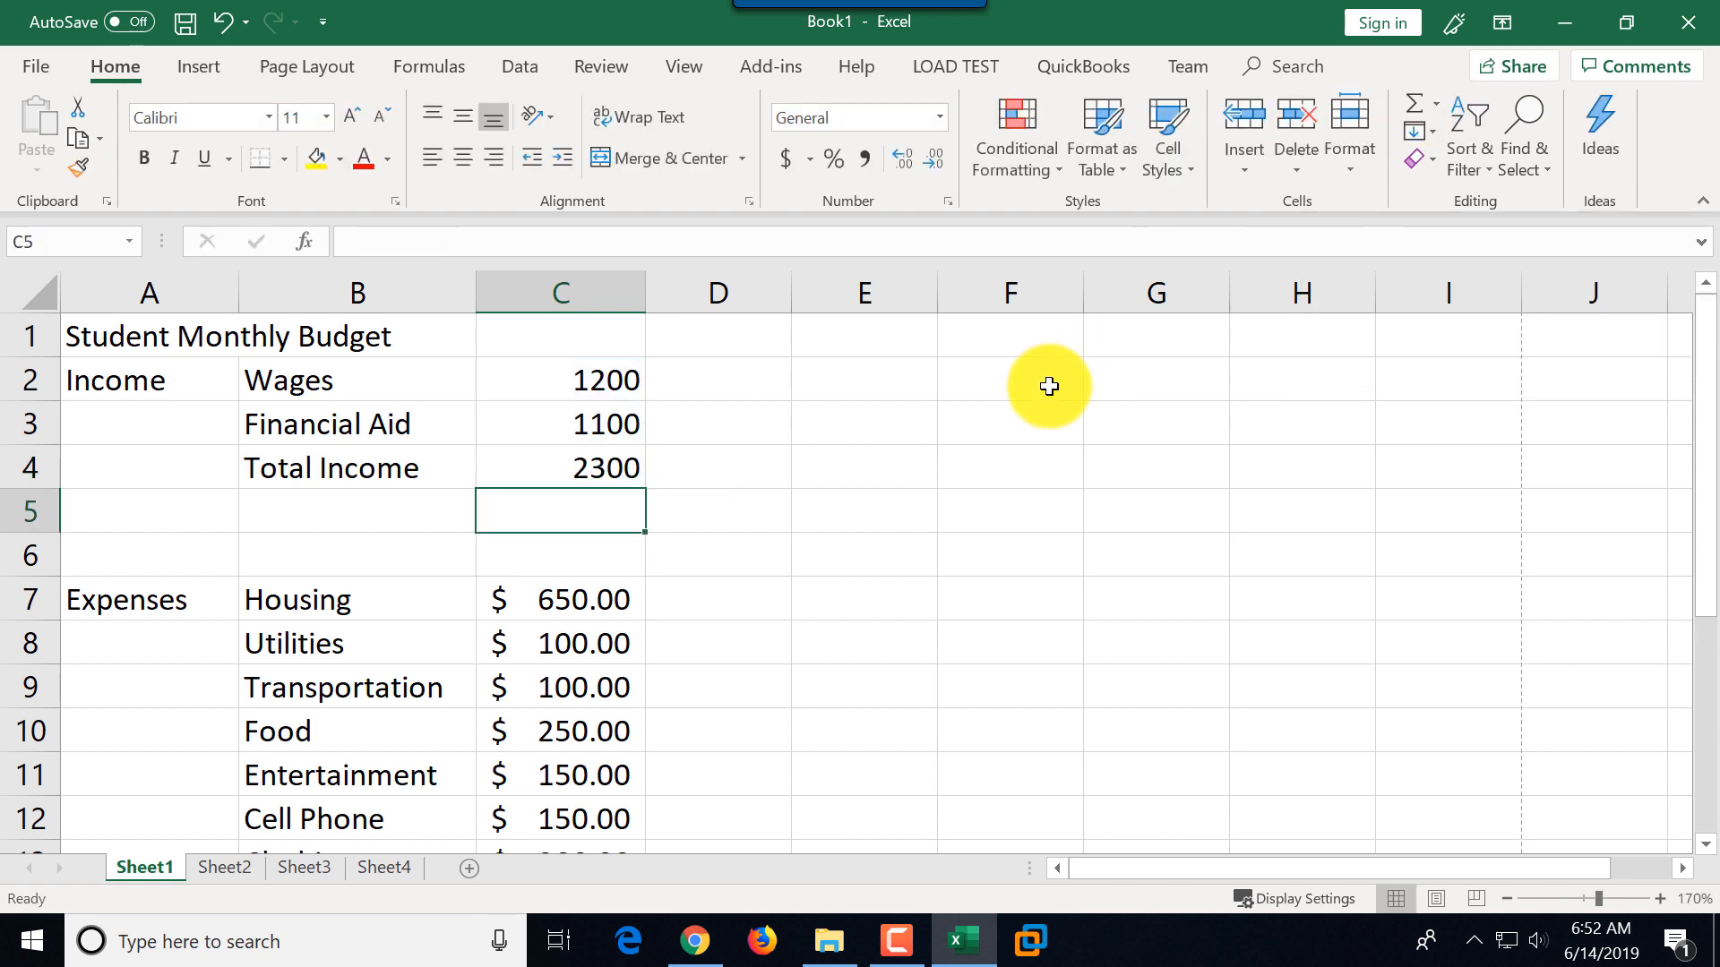
- Apply the Accounting number format in dollars to the income amounts in C2 through C4
click(604, 379)
drag(605, 379, 602, 458)
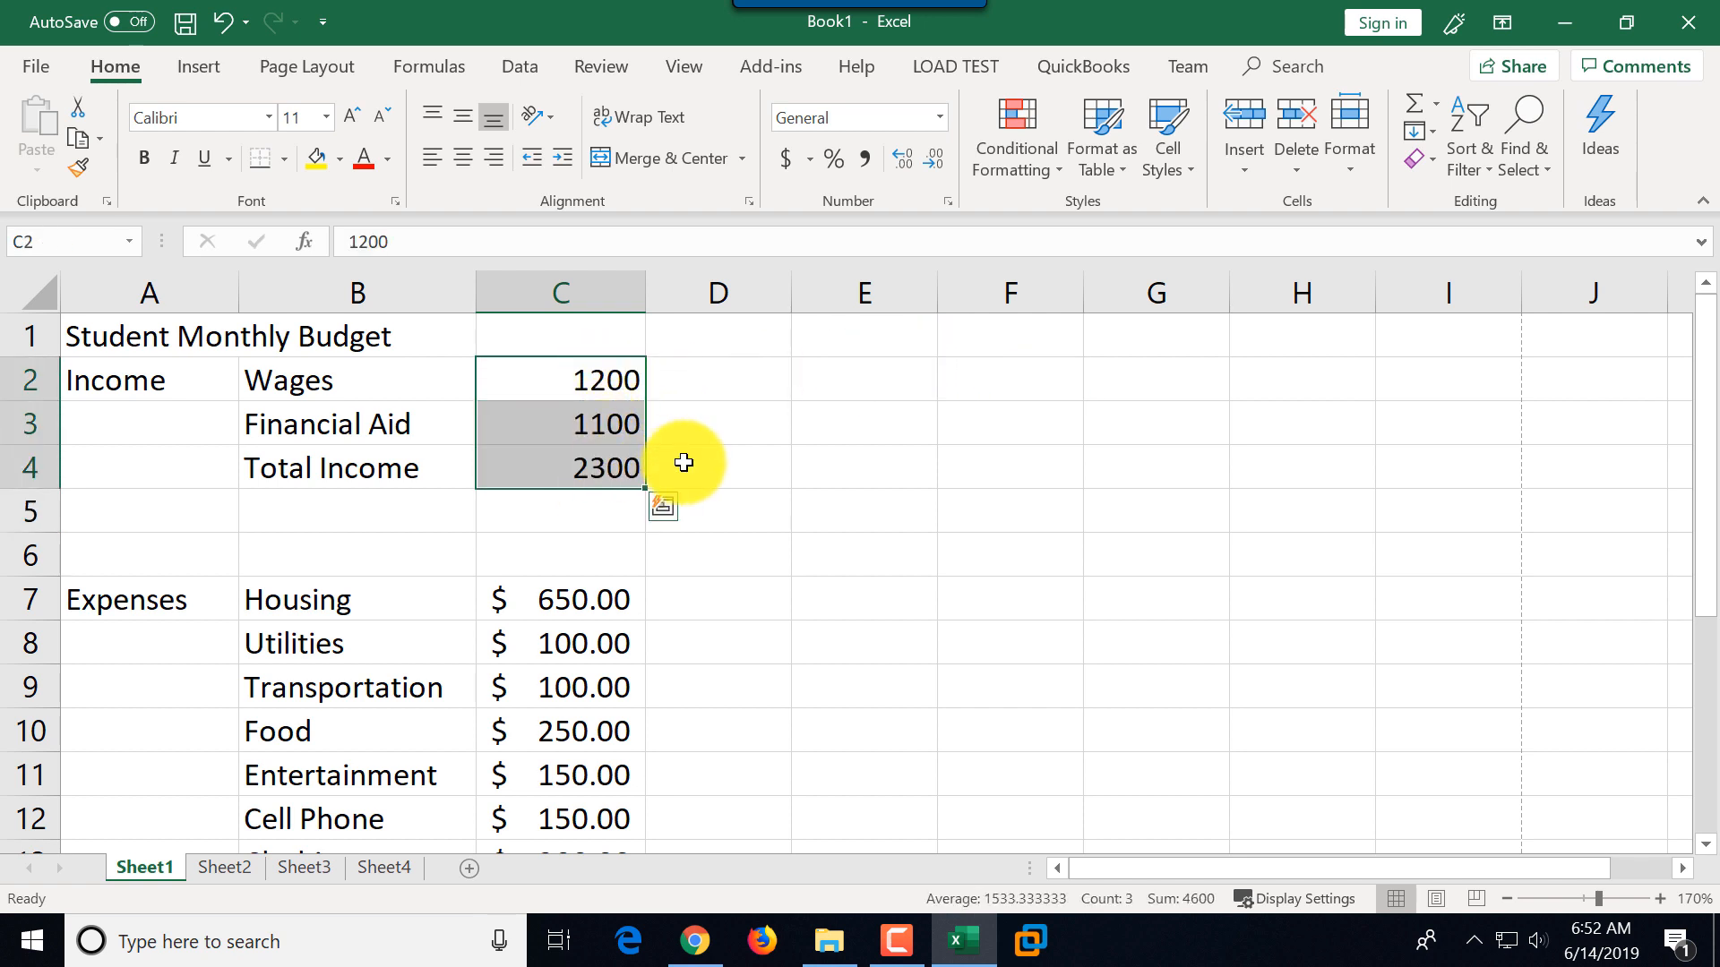
click(788, 159)
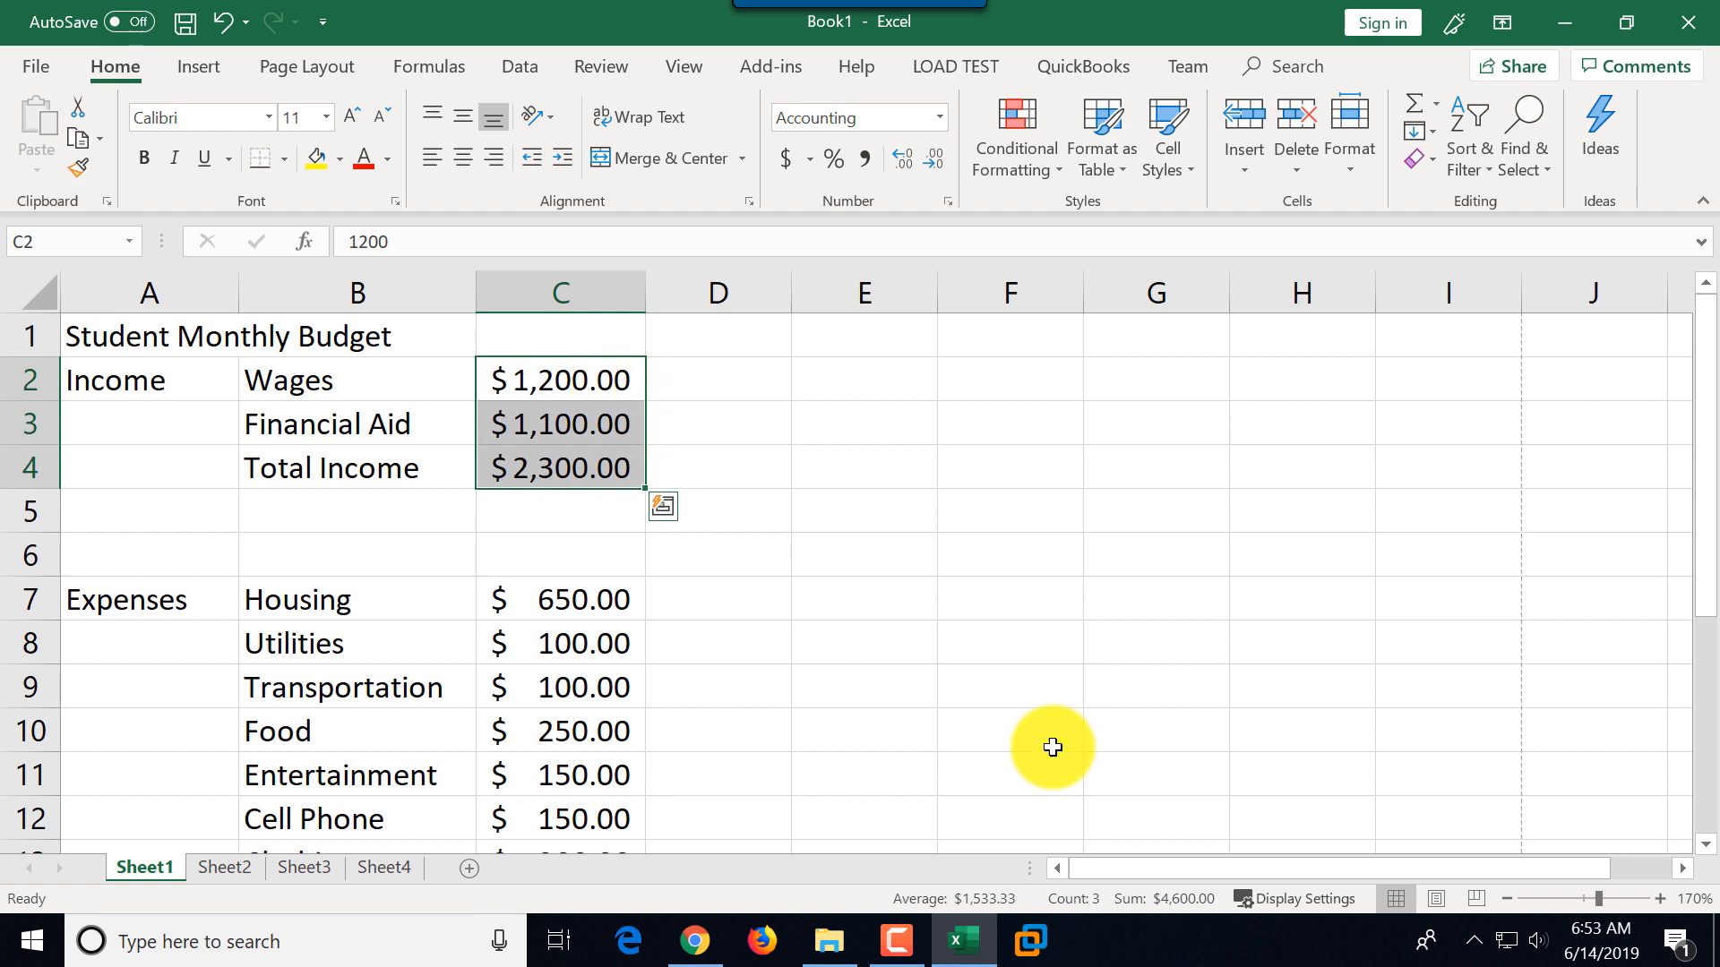
key(F10)
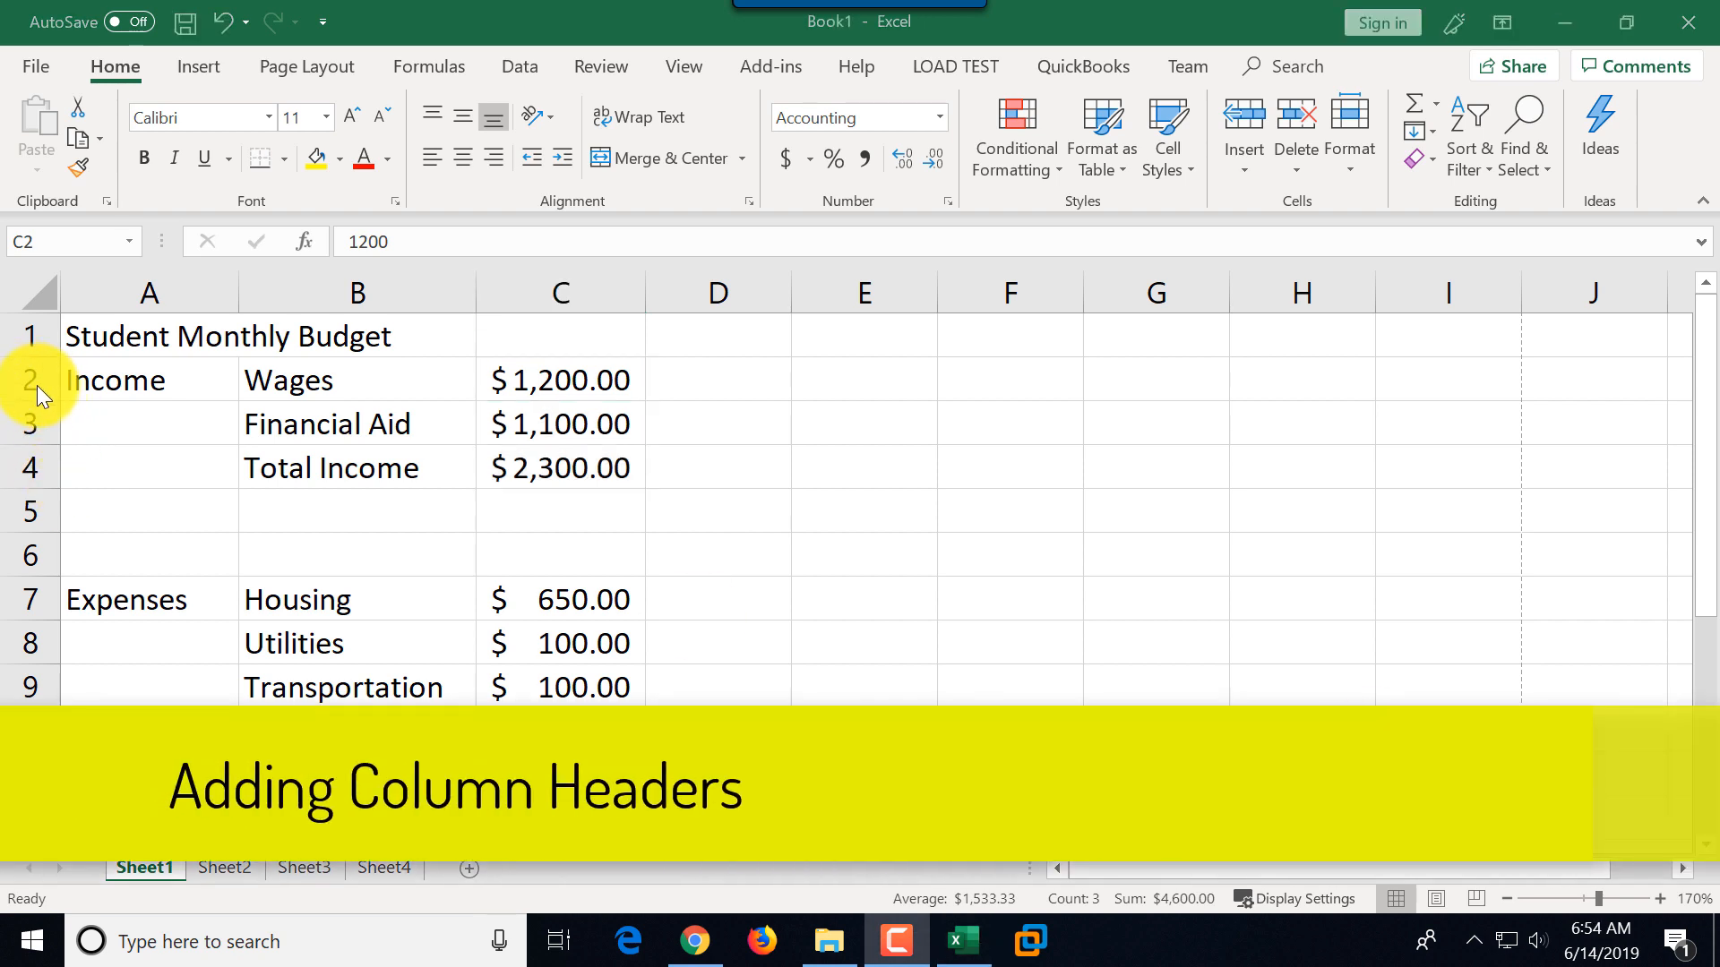
- Insert a blank row above the Income and Wages row, directly below the budget title
click(28, 380)
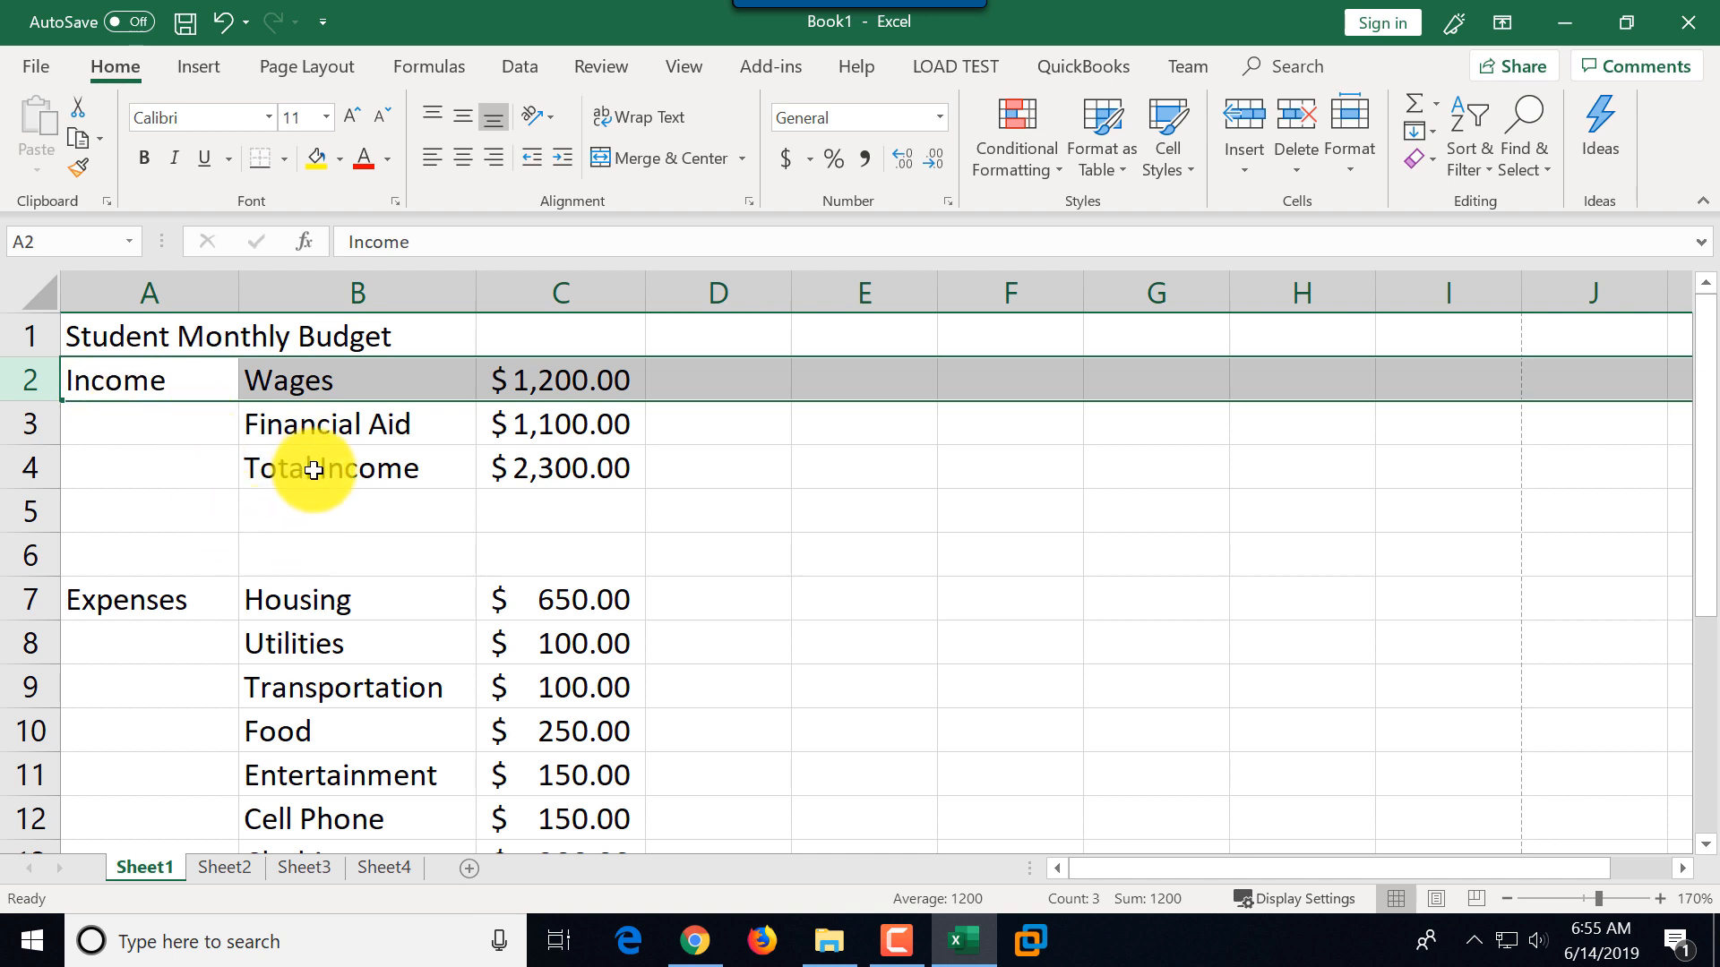
right_click(25, 387)
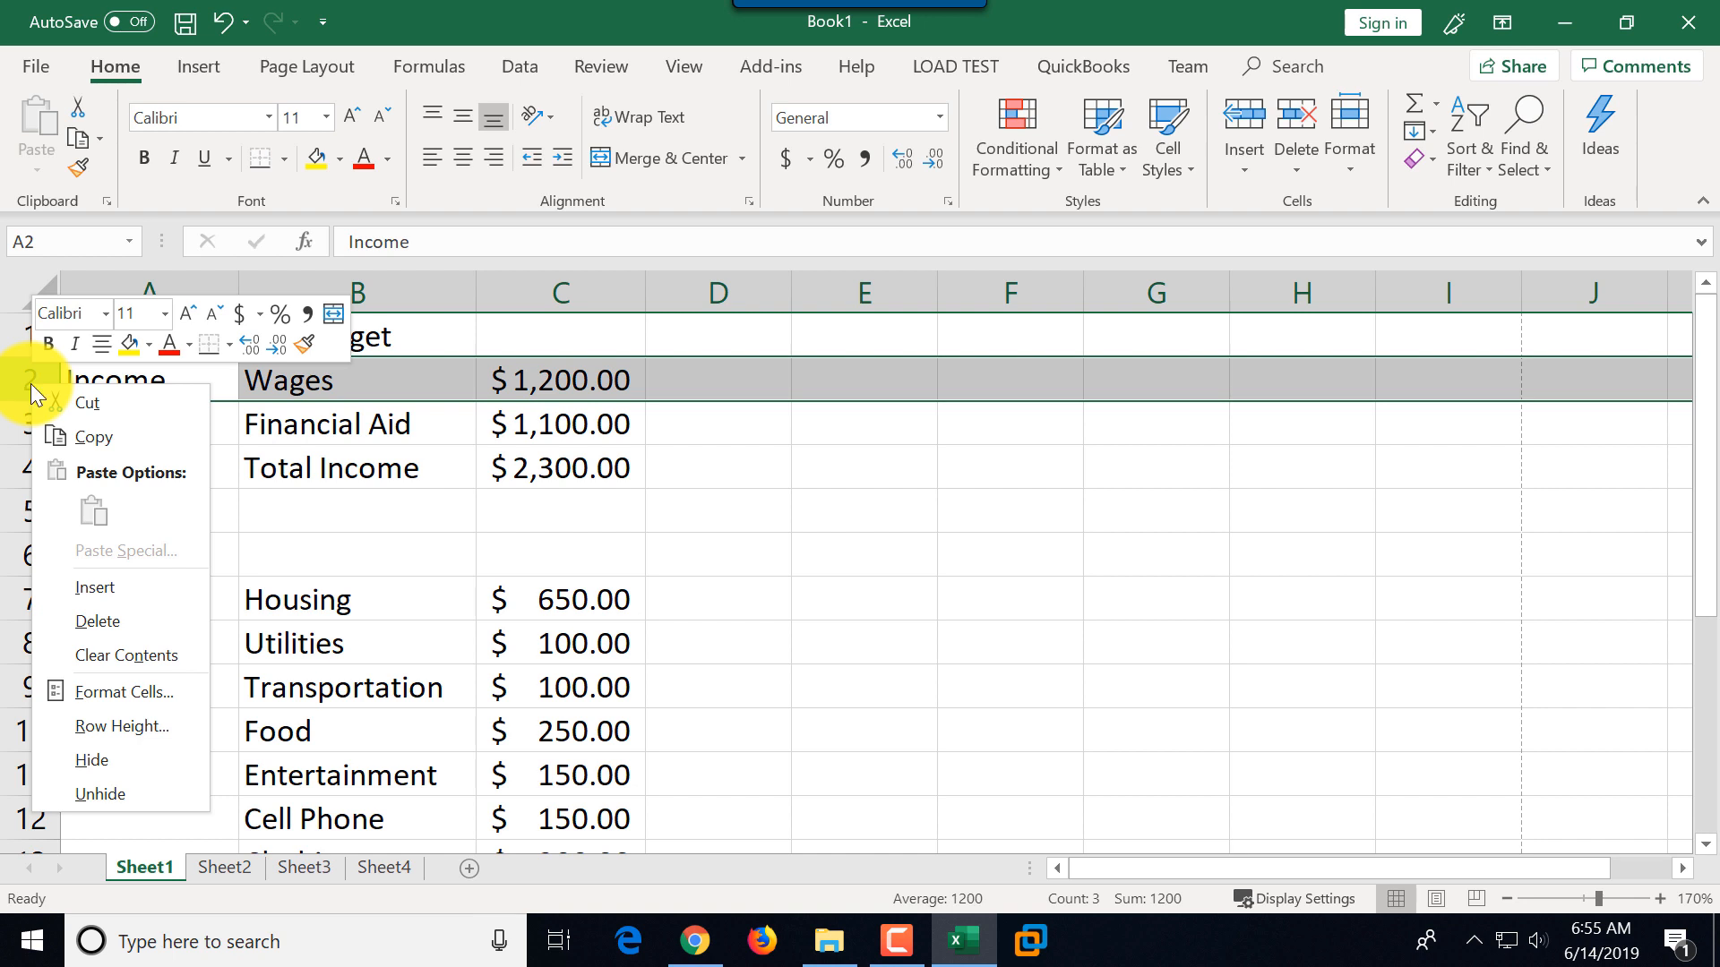
click(127, 590)
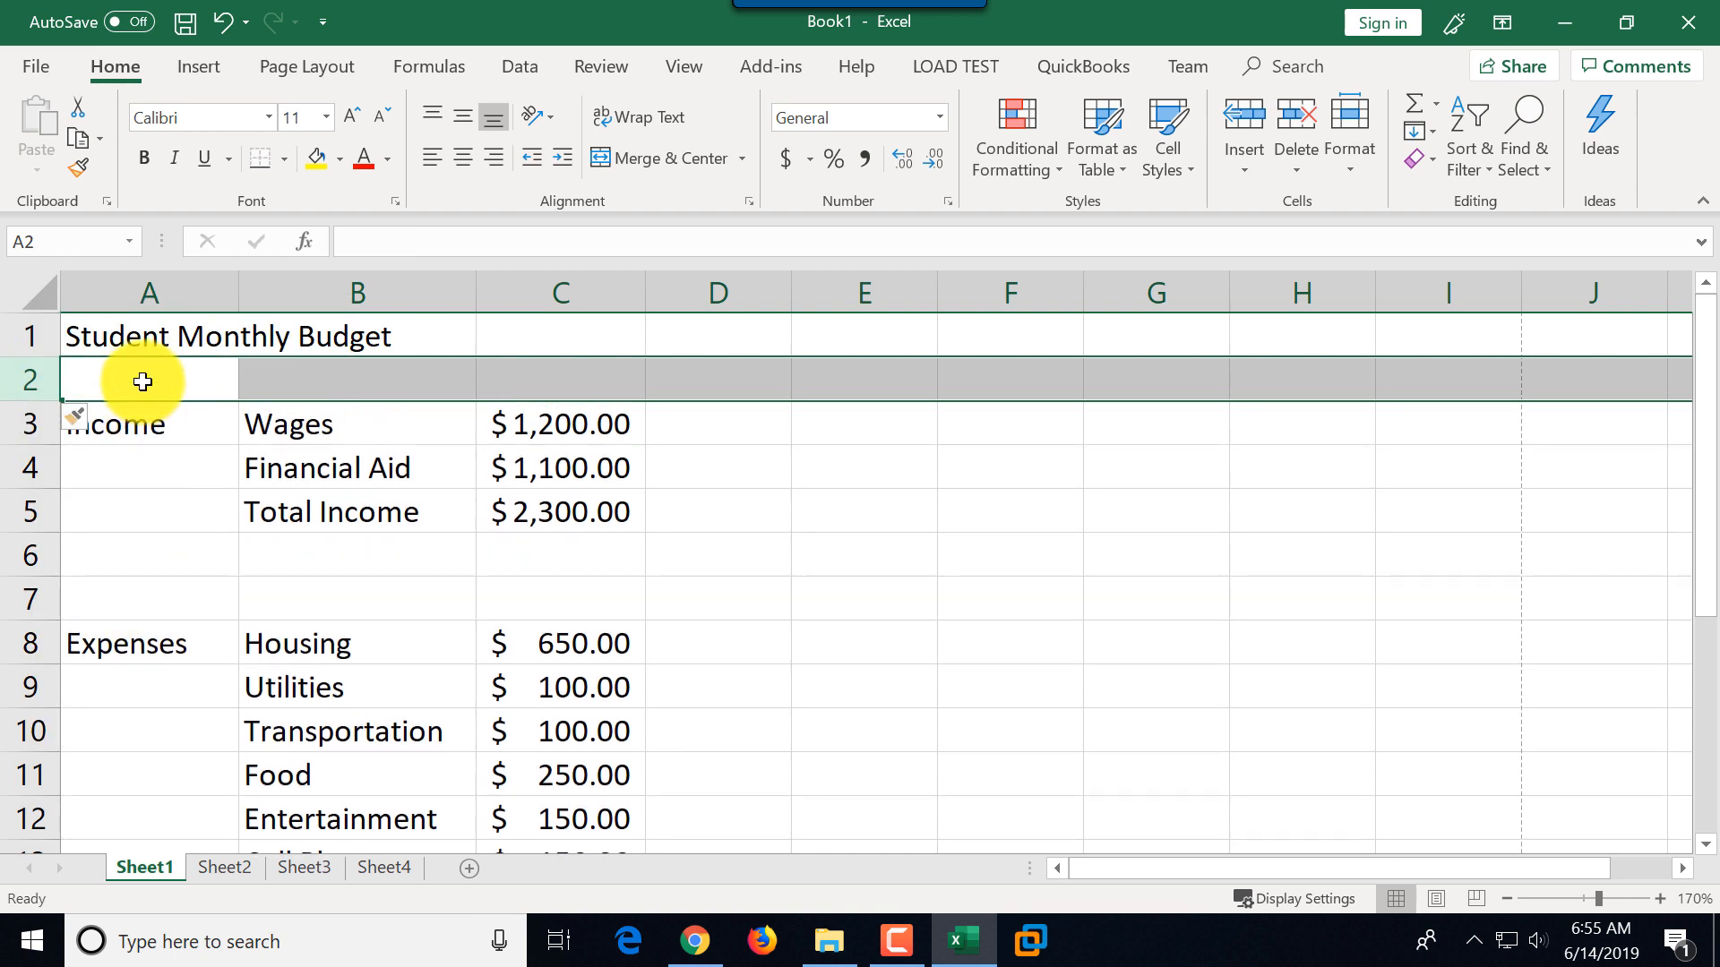
- Enter the column headers Type, Description and Amount in cells A2, B2 and C2
click(164, 360)
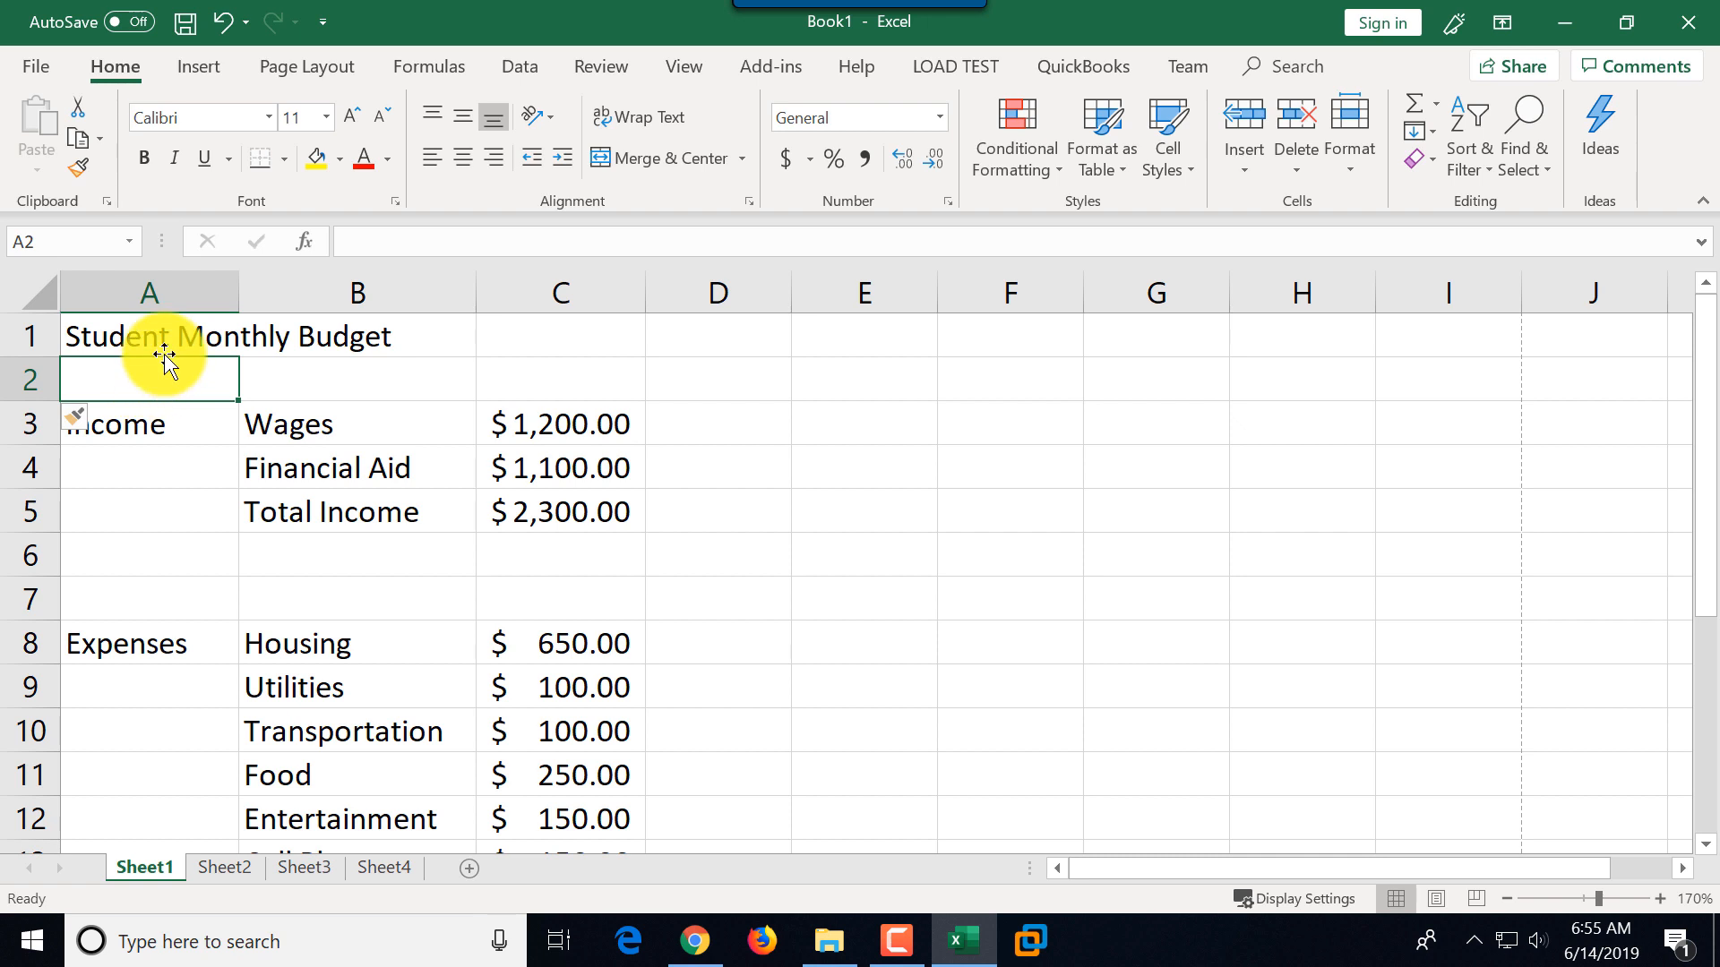
text(Type)
click(290, 394)
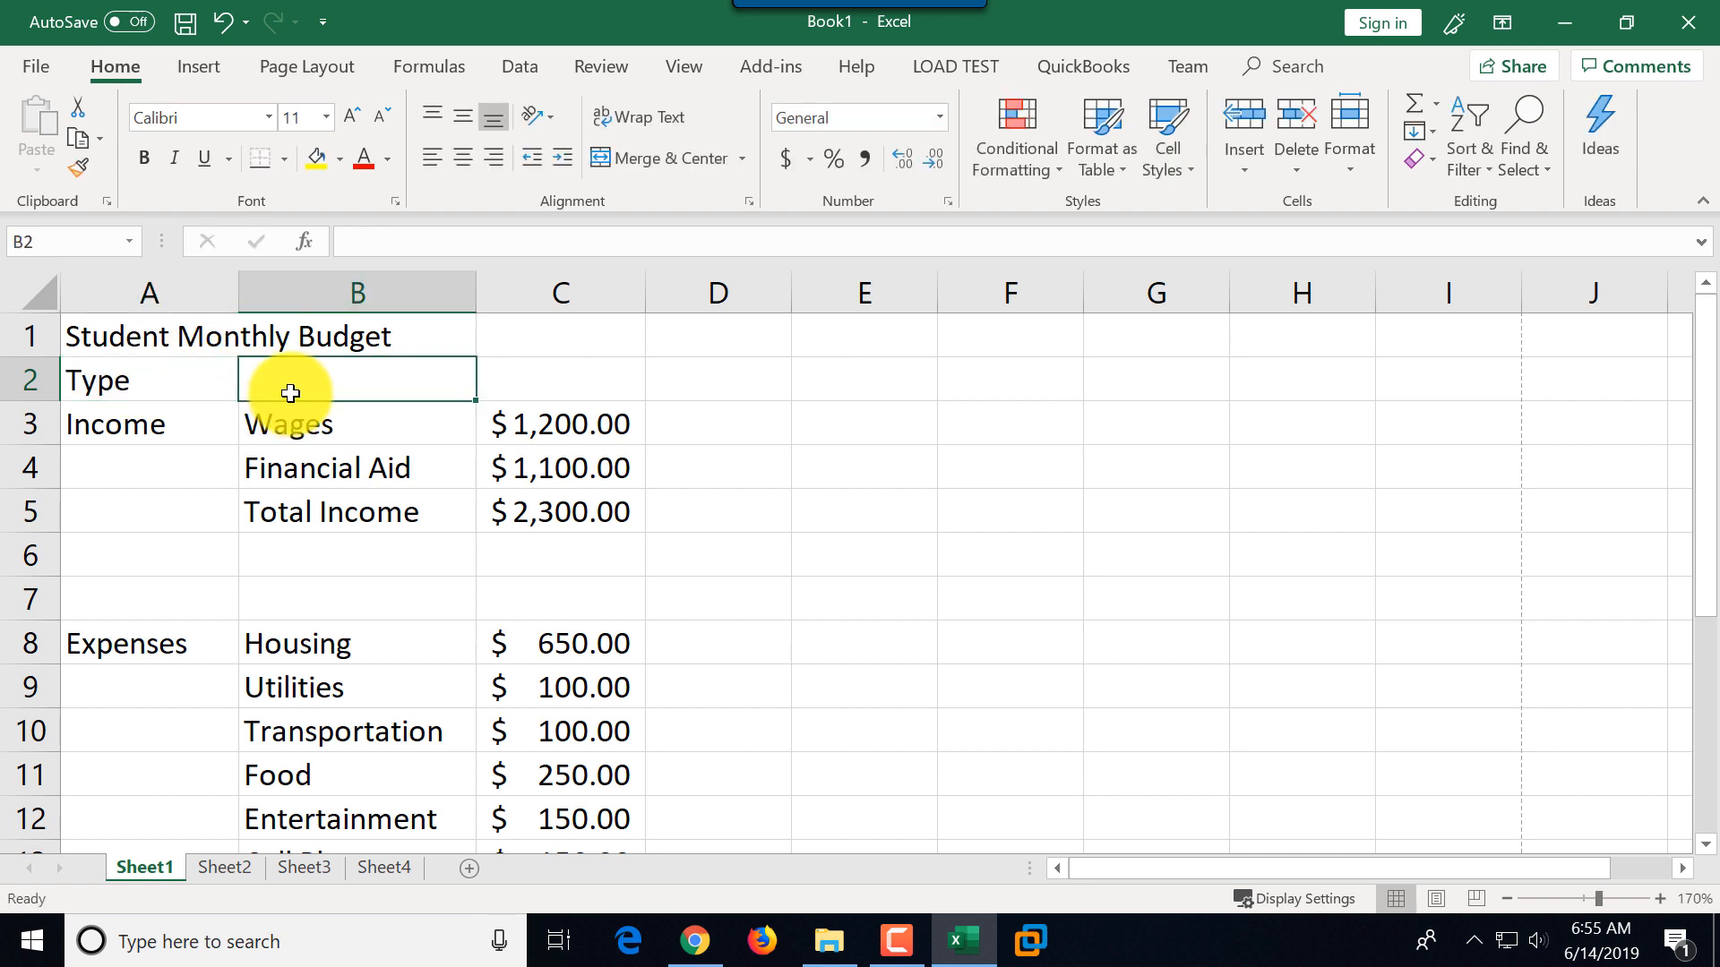
text(Descriptio)
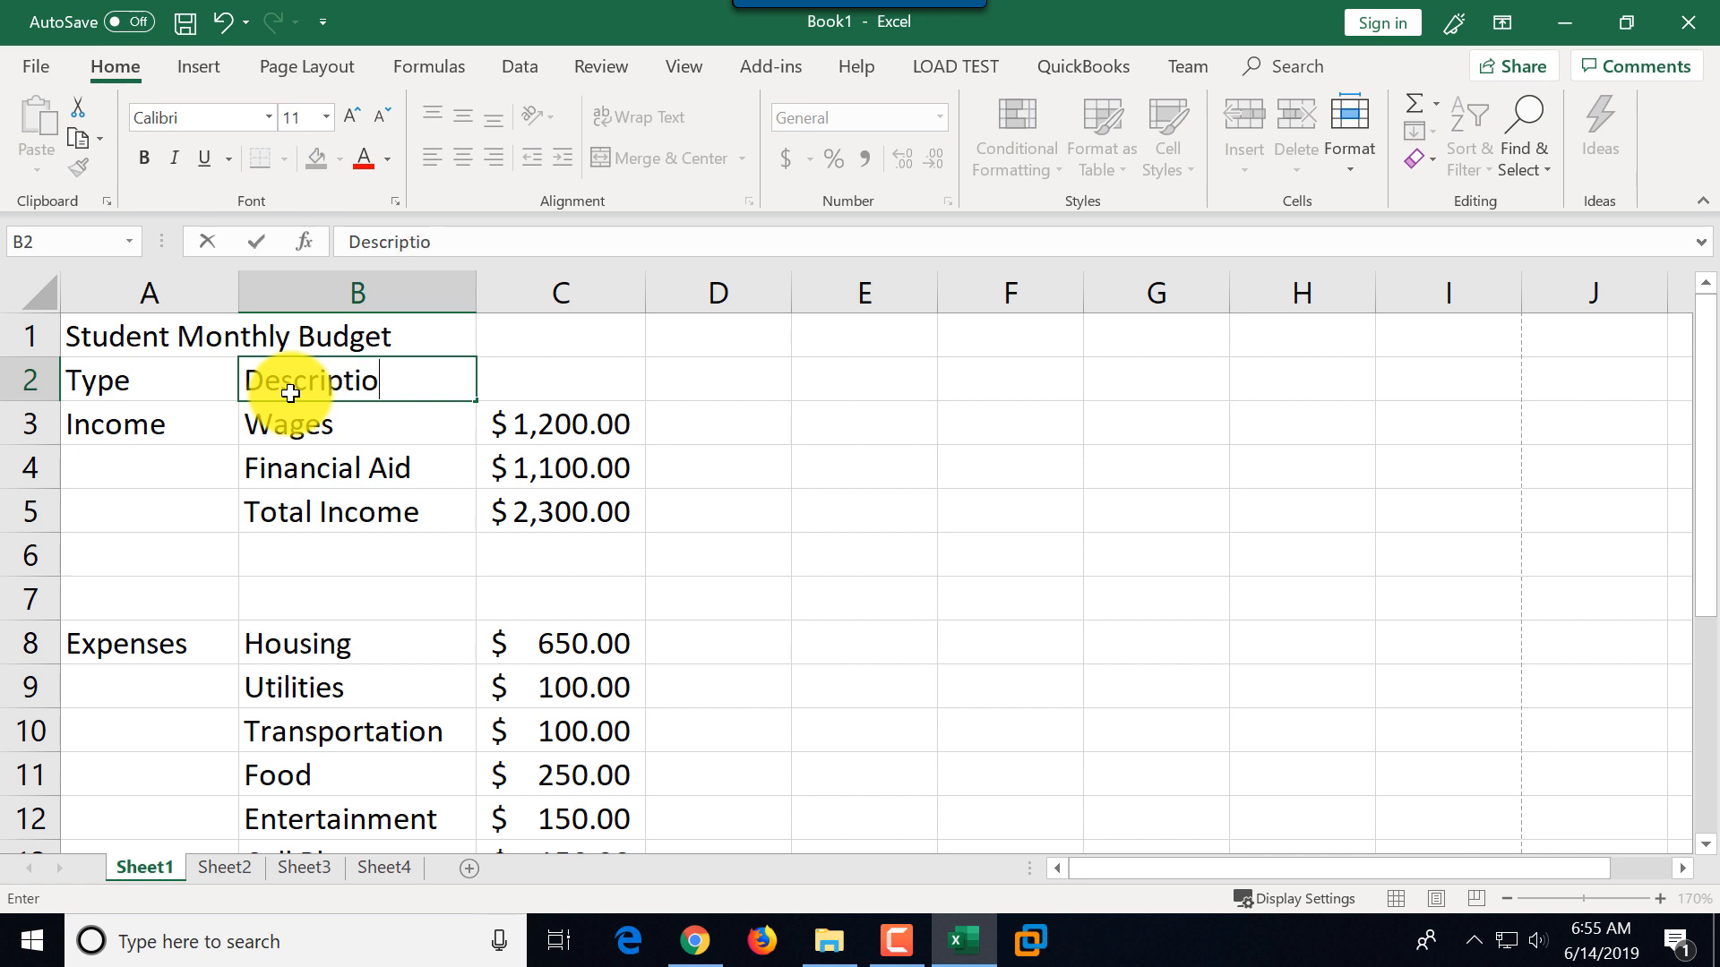
text(n)
key(Tab)
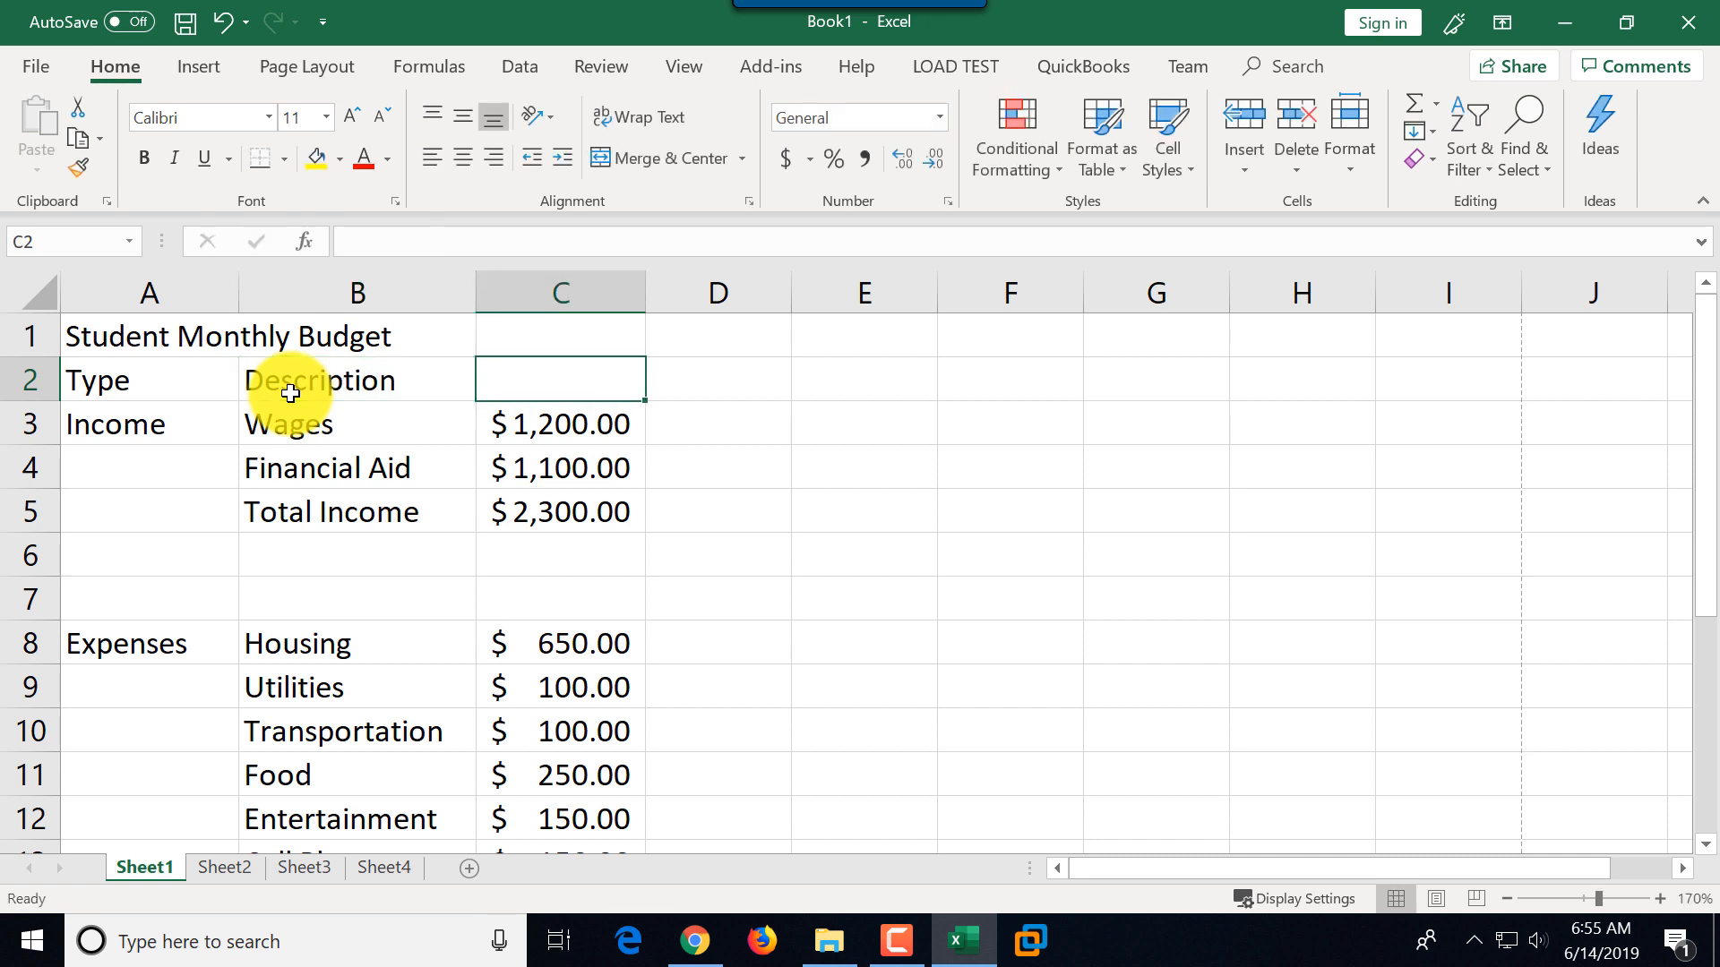
text(Amount)
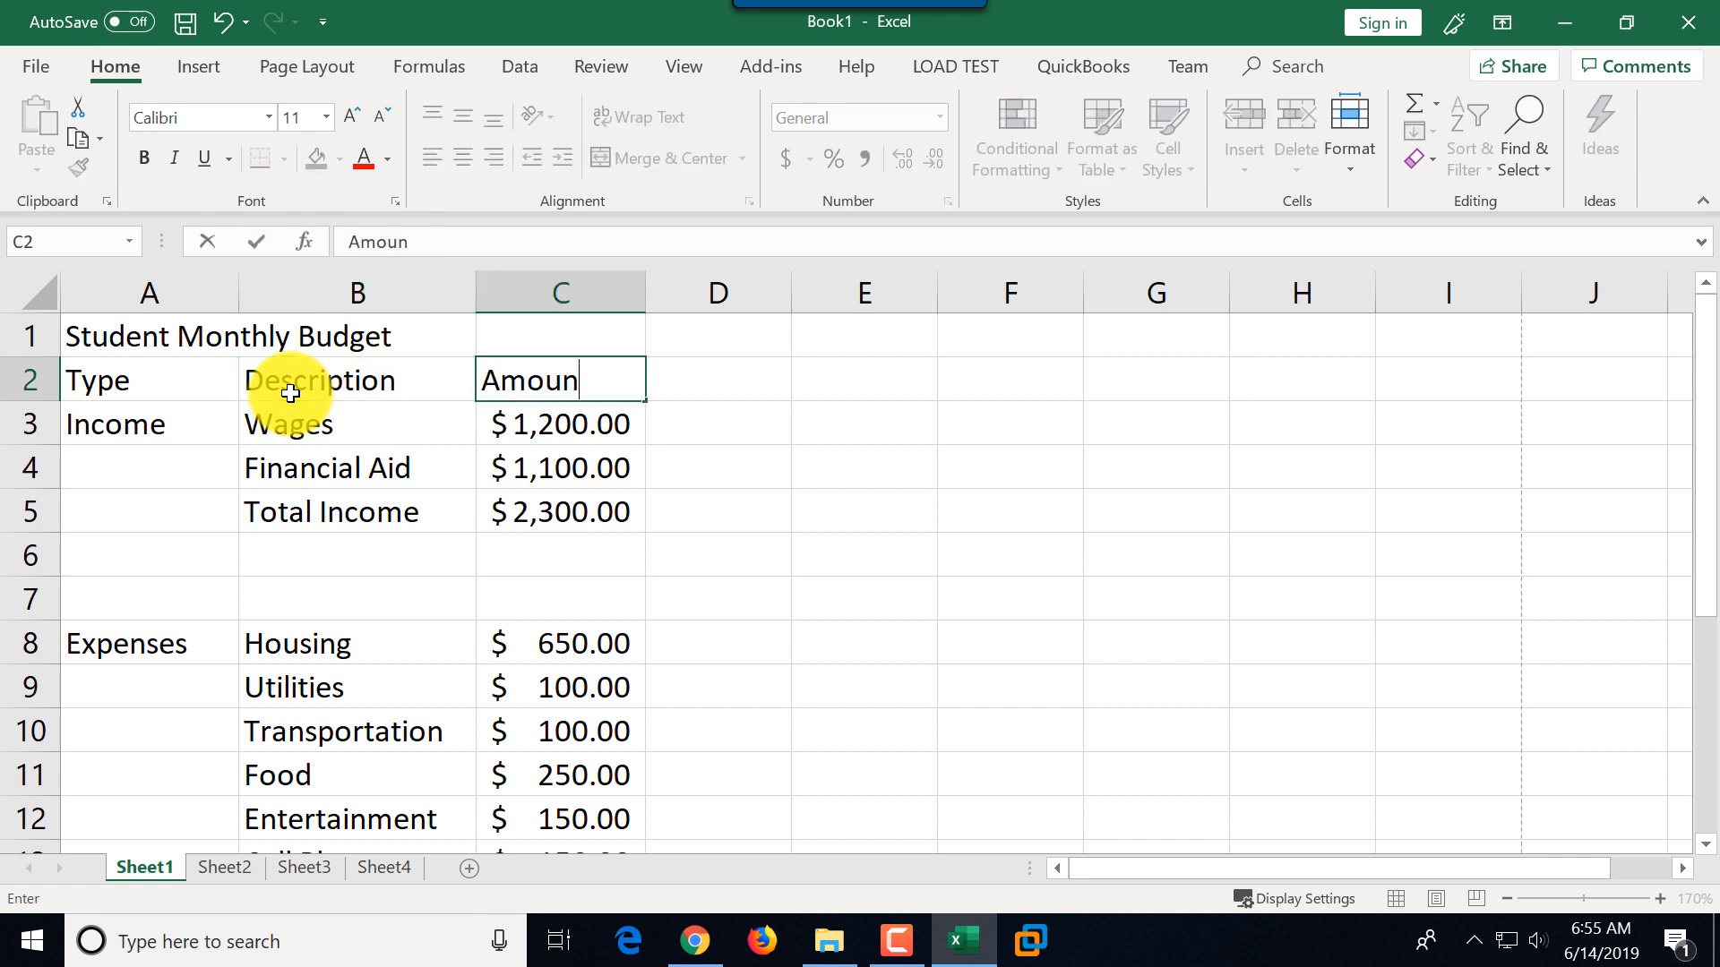
click(706, 427)
- Make the column headers in A2 through C2 bold
click(618, 383)
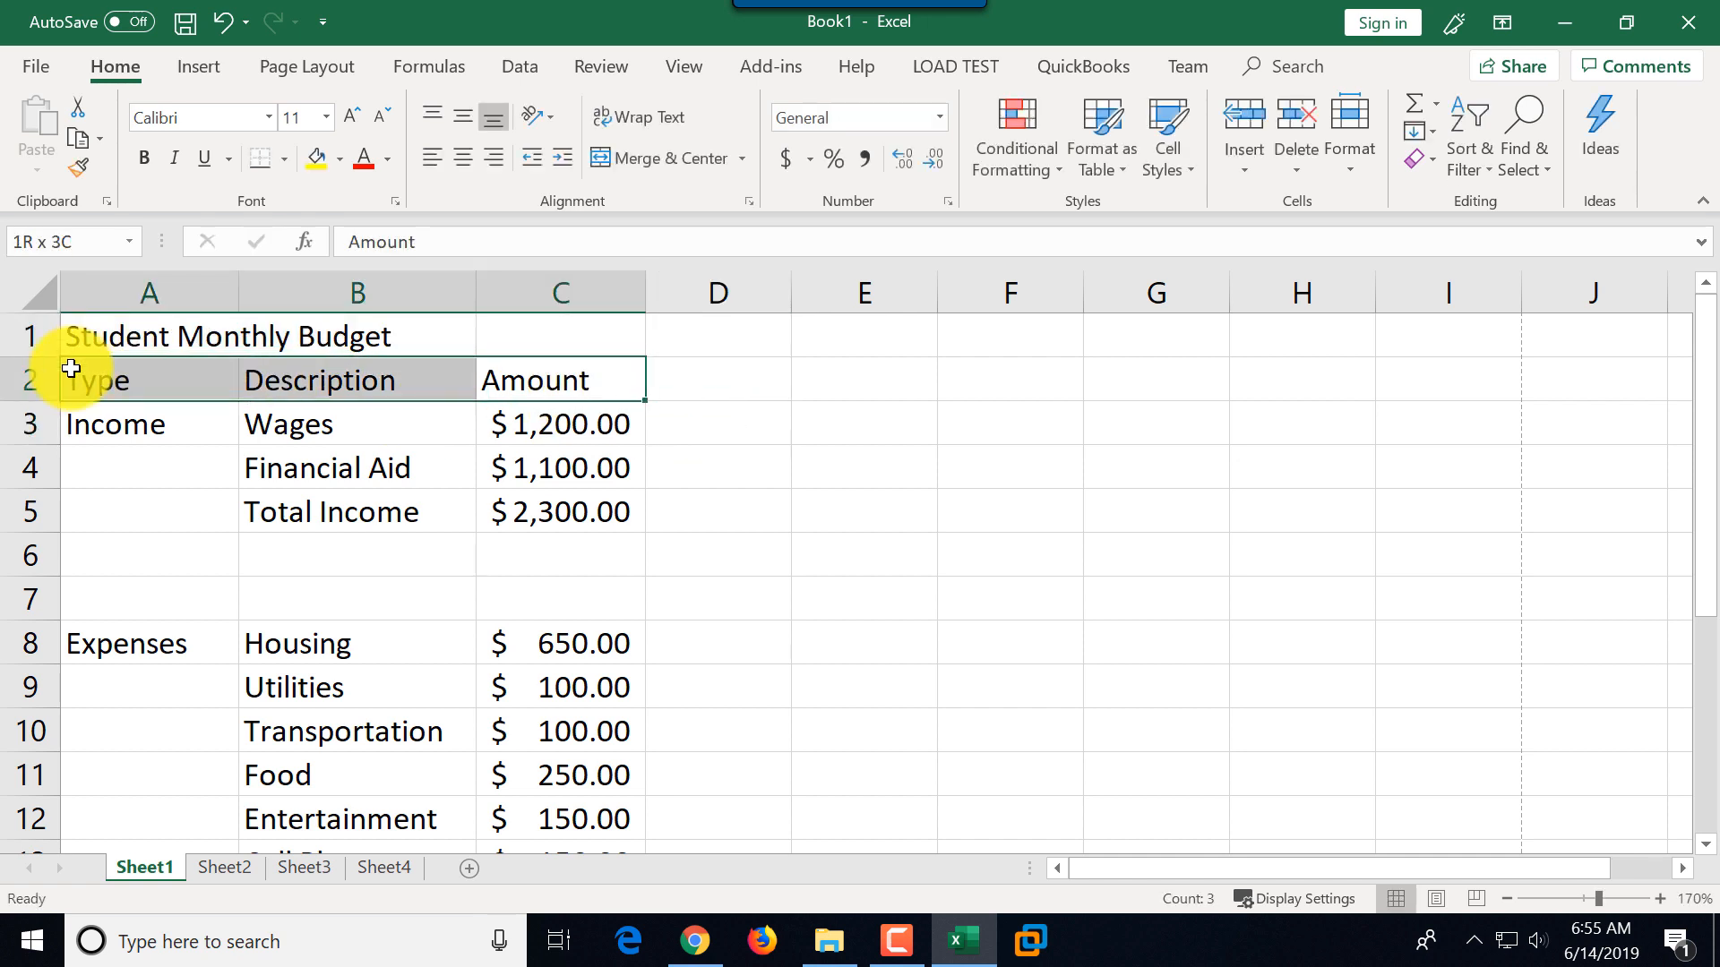
drag(71, 368, 72, 368)
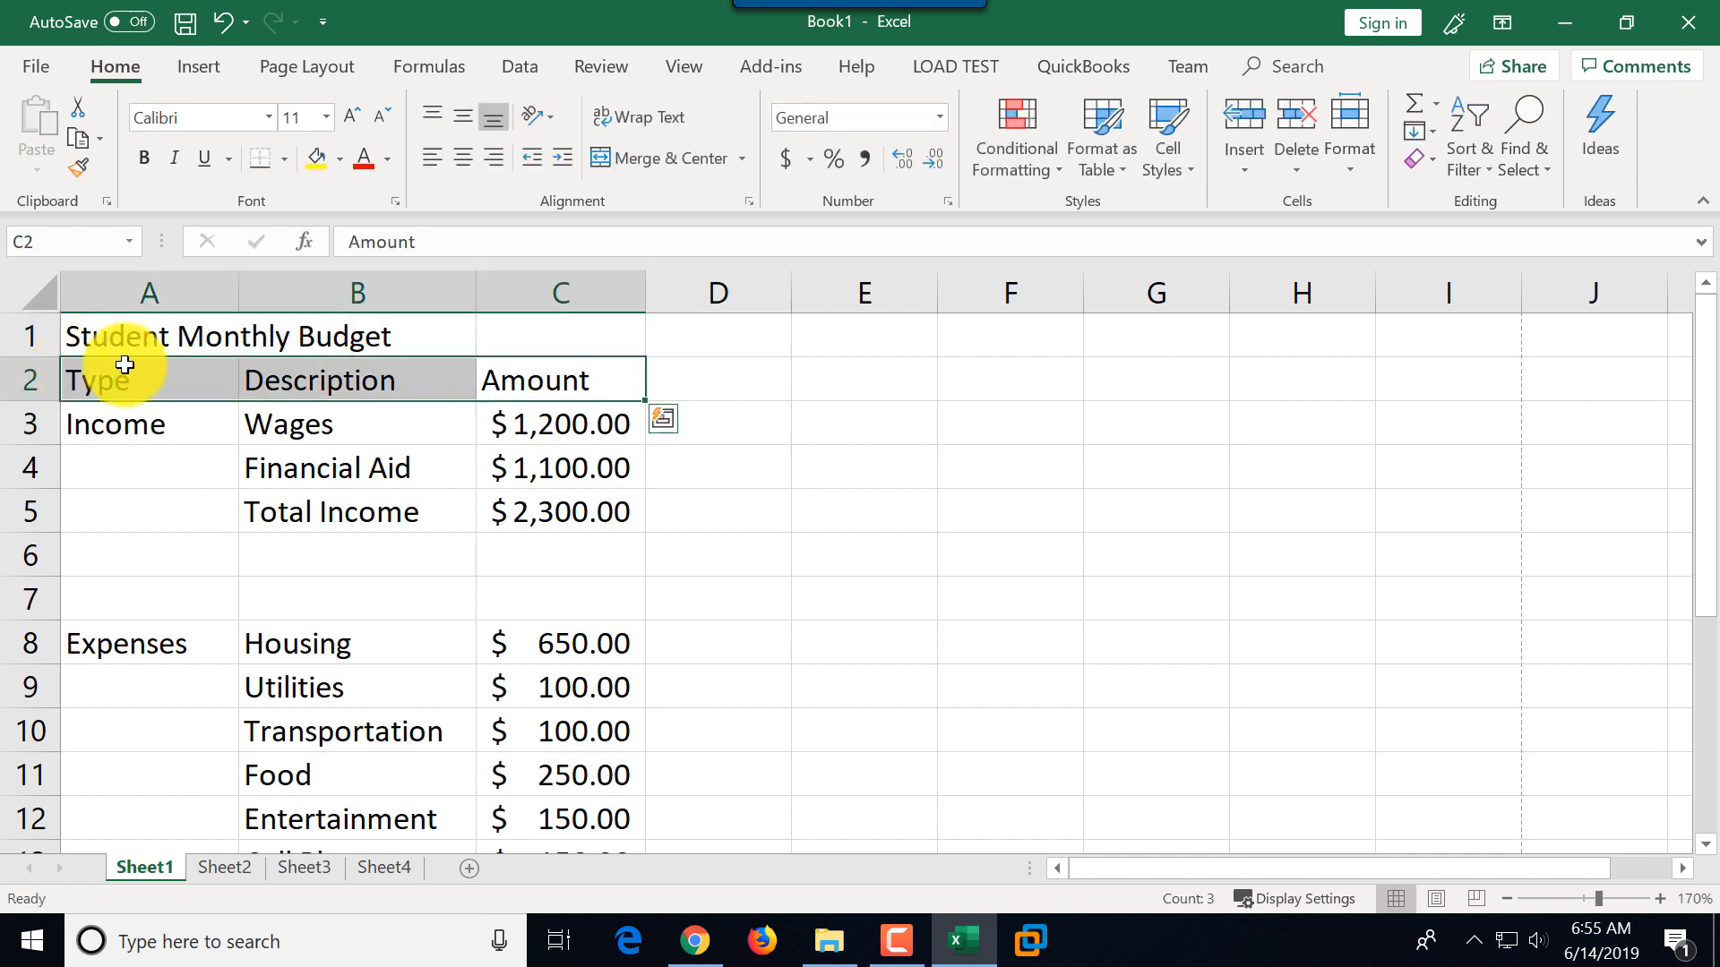
click(143, 156)
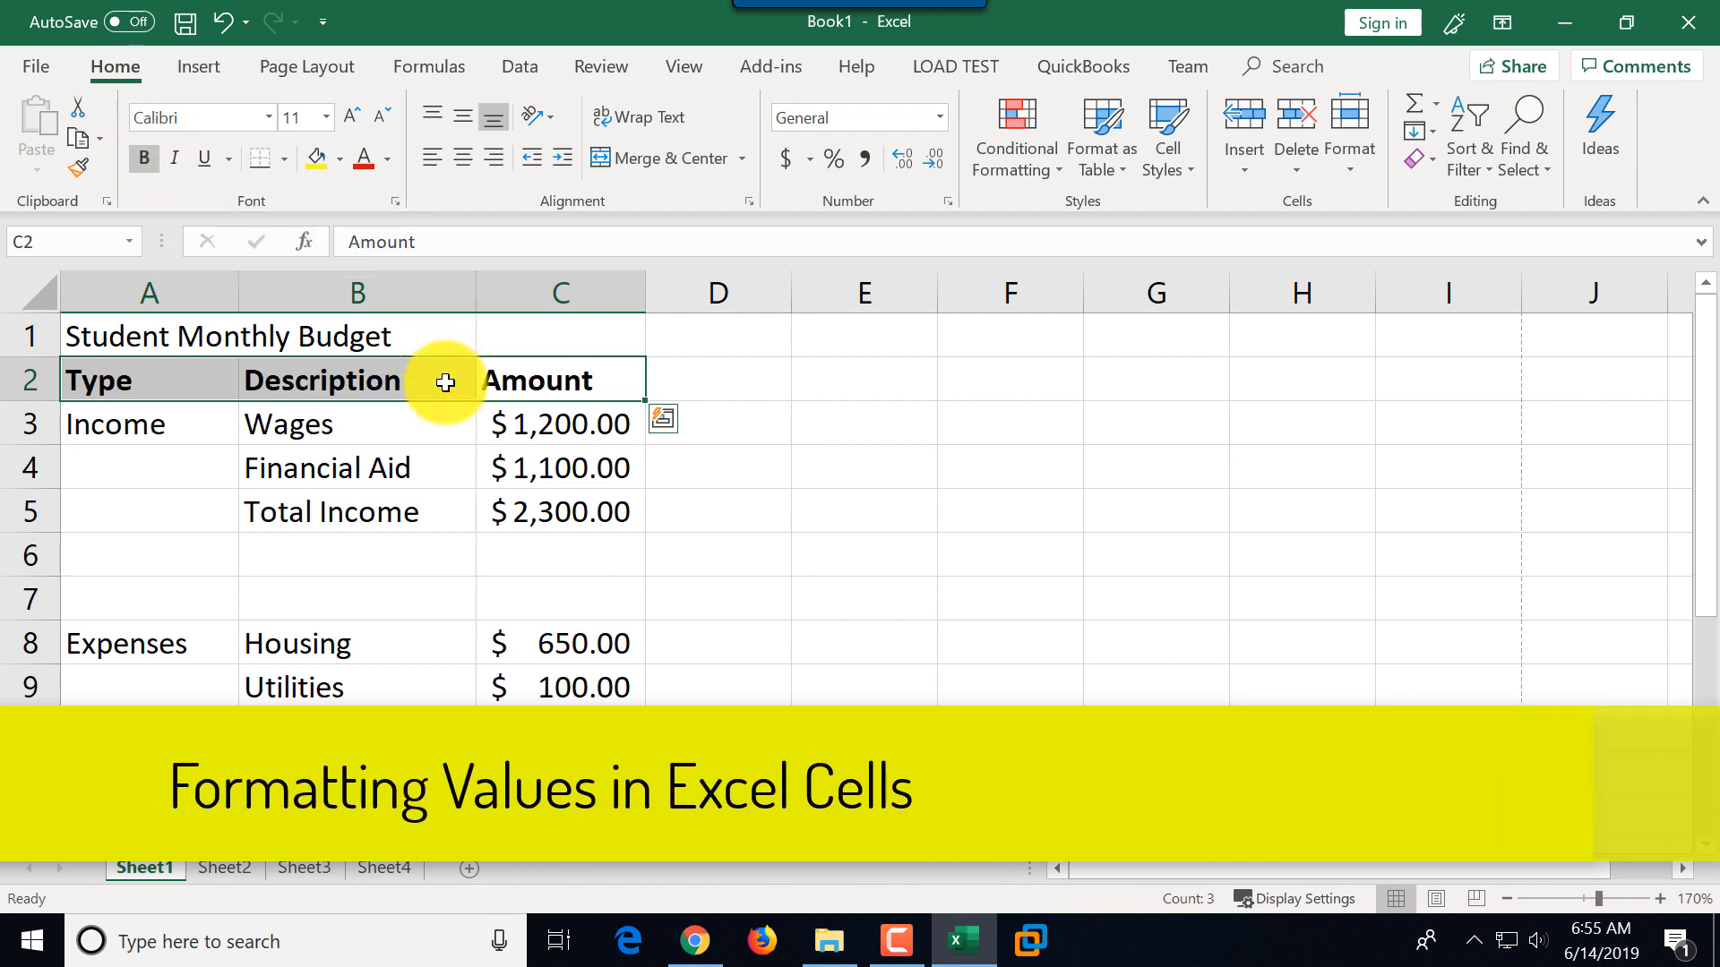
- Apply All Borders to the budget table from A2 through C17
drag(84, 373, 560, 515)
drag(584, 687, 621, 776)
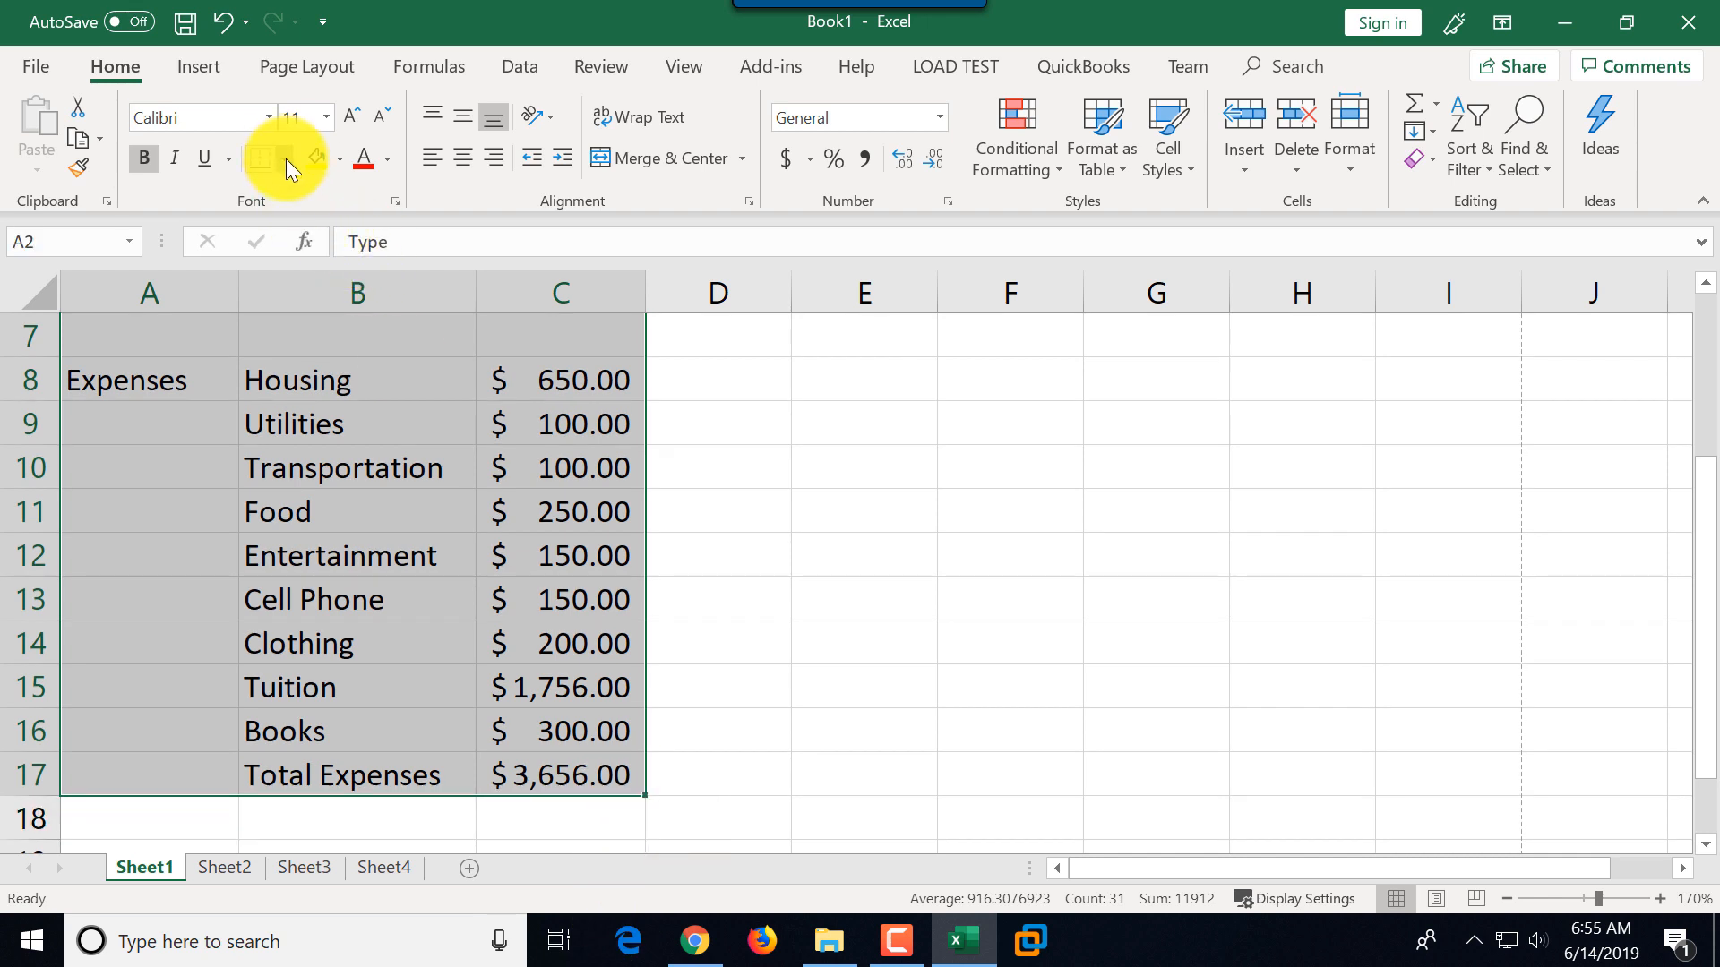
click(286, 158)
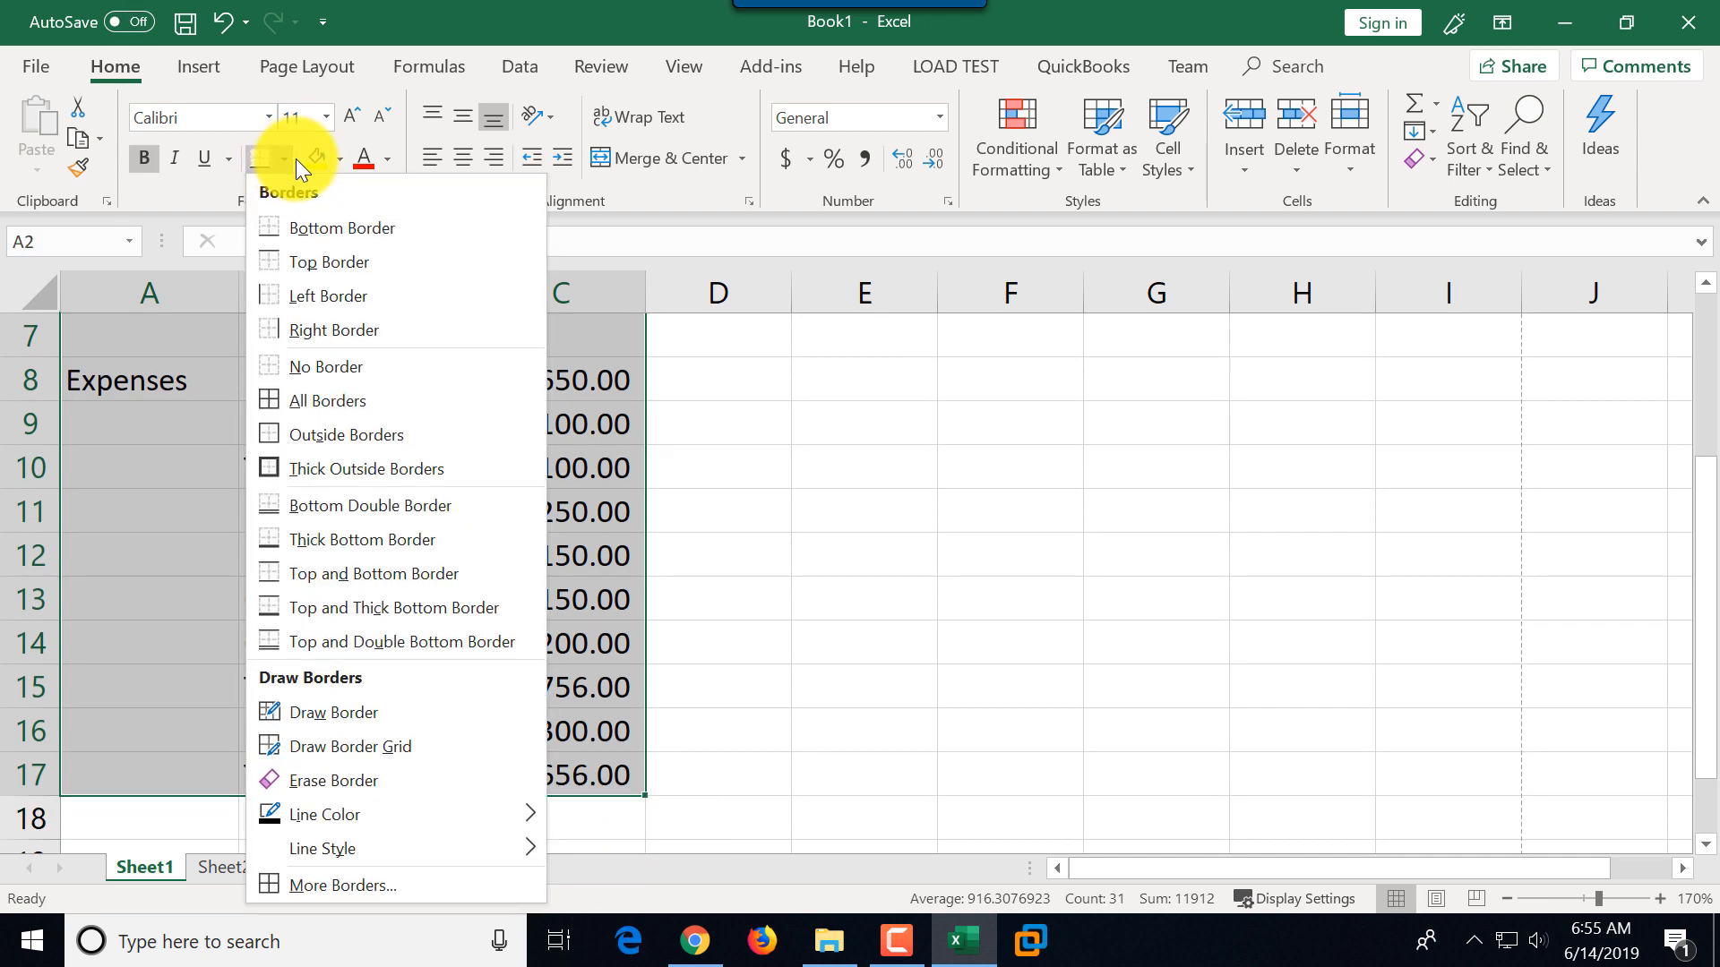
click(322, 401)
scroll(983, 594, up, 2)
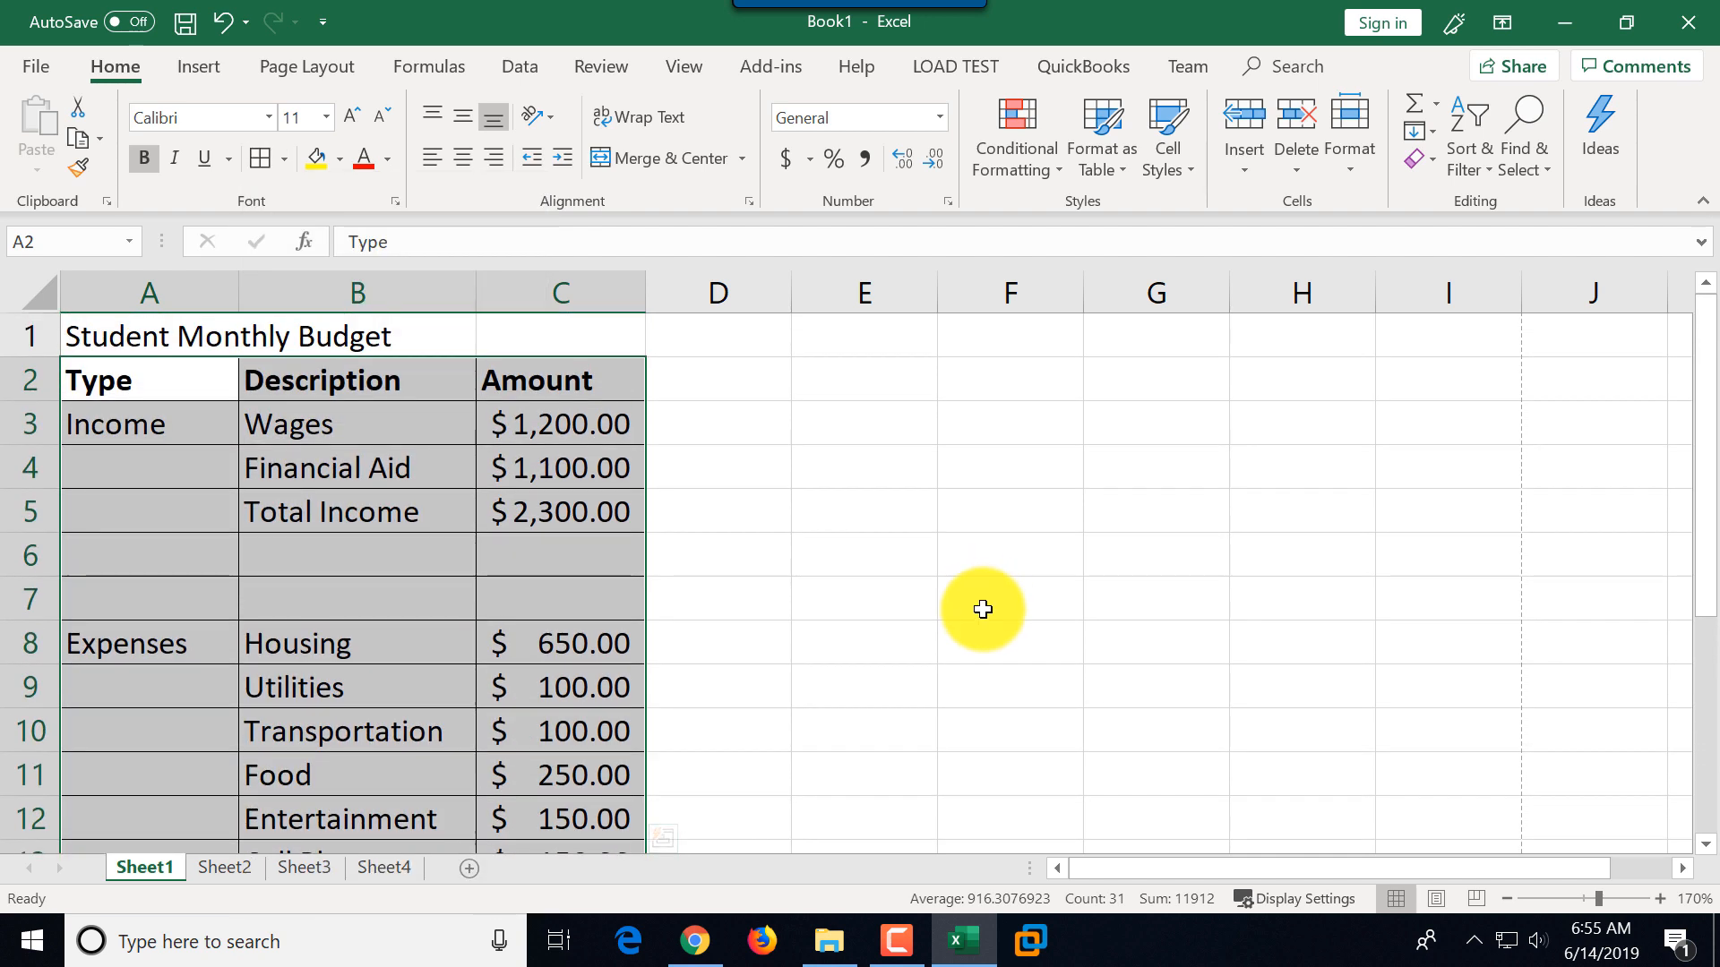
- Delete row 6, one of the two blank rows between the income and expense sections
click(33, 559)
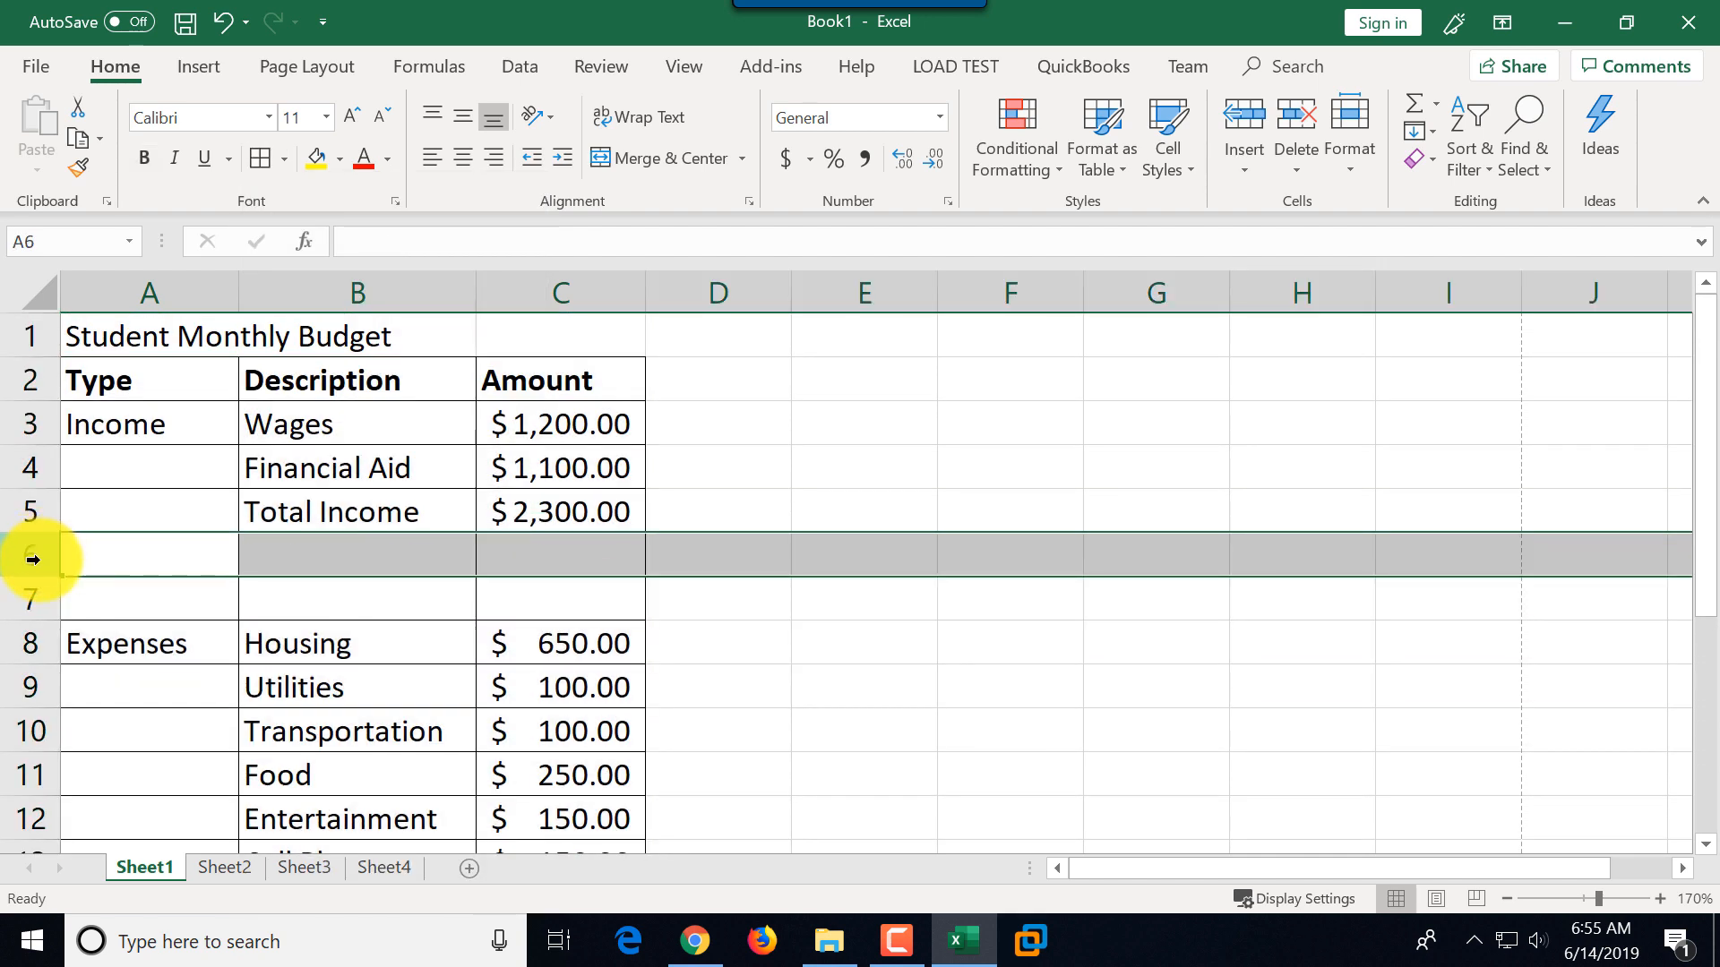
right_click(32, 556)
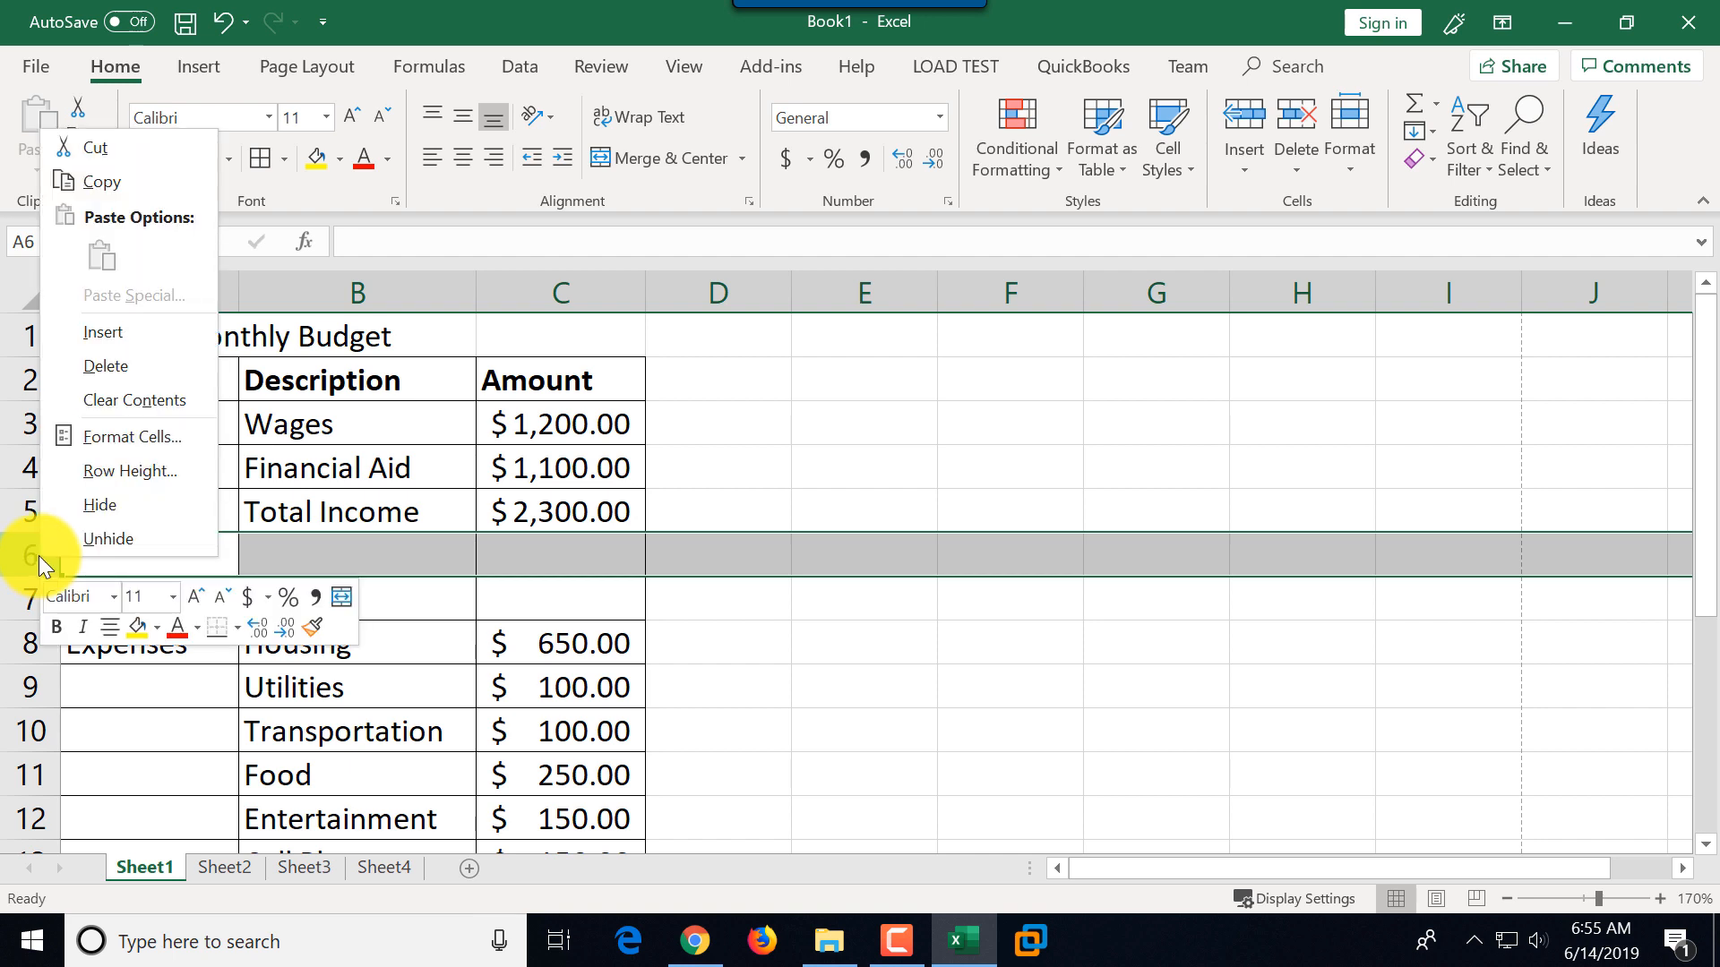
click(156, 364)
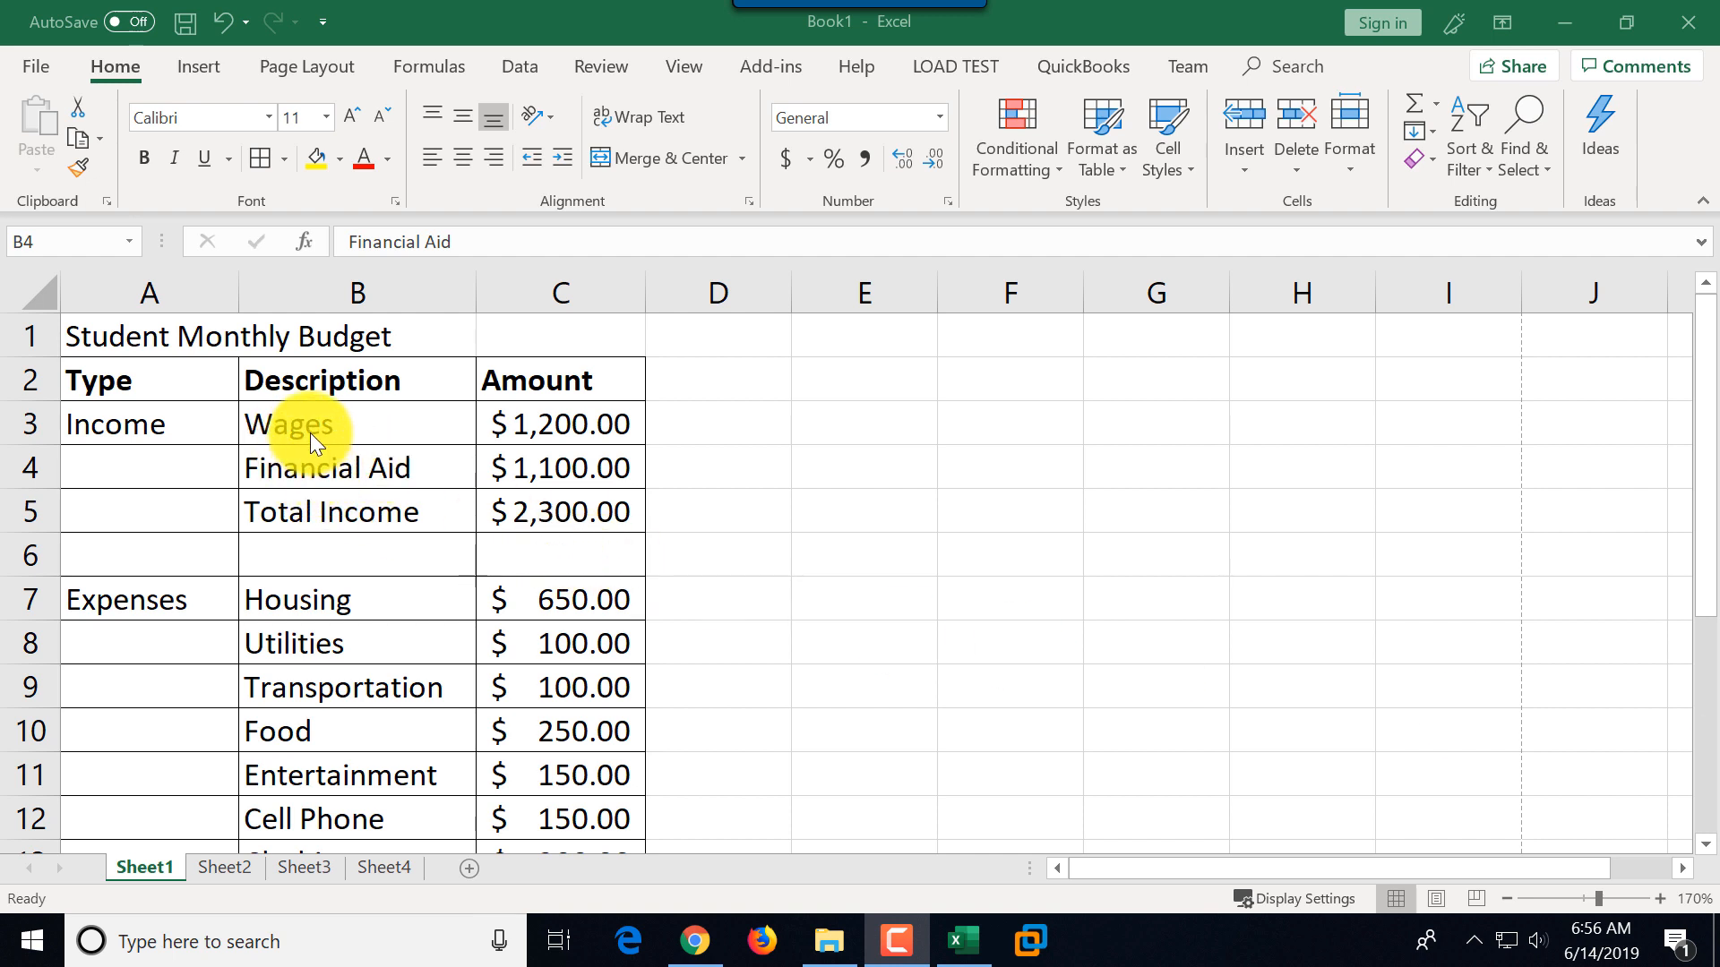
click(169, 428)
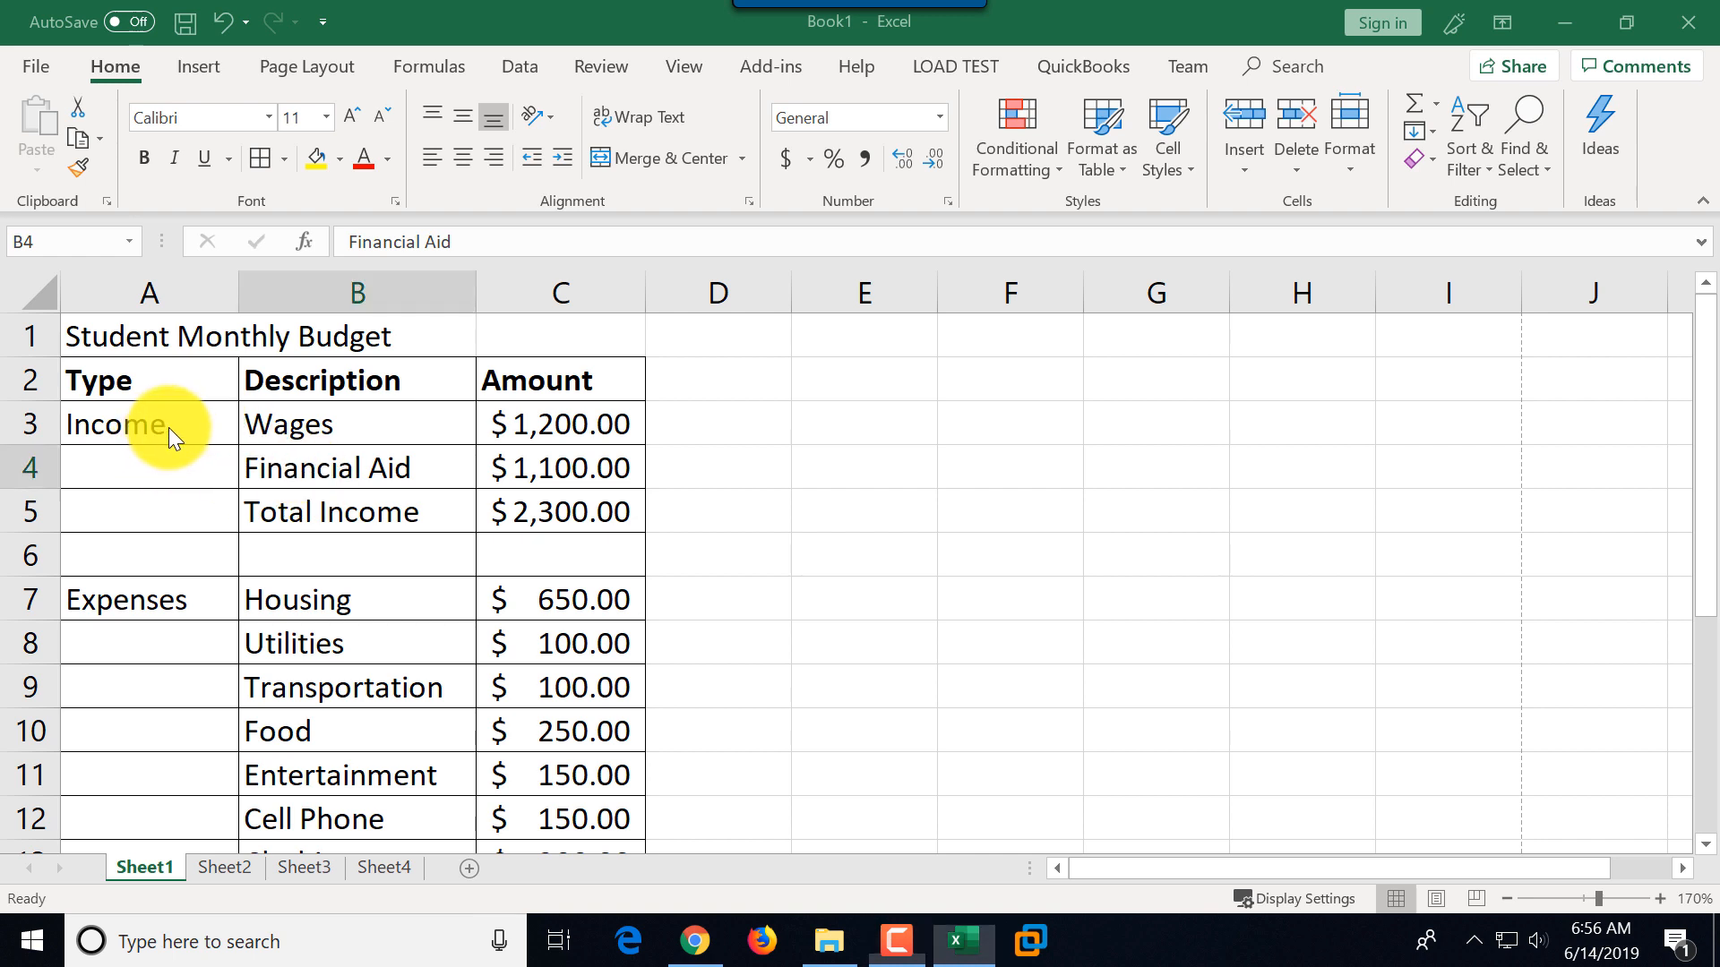
click(320, 425)
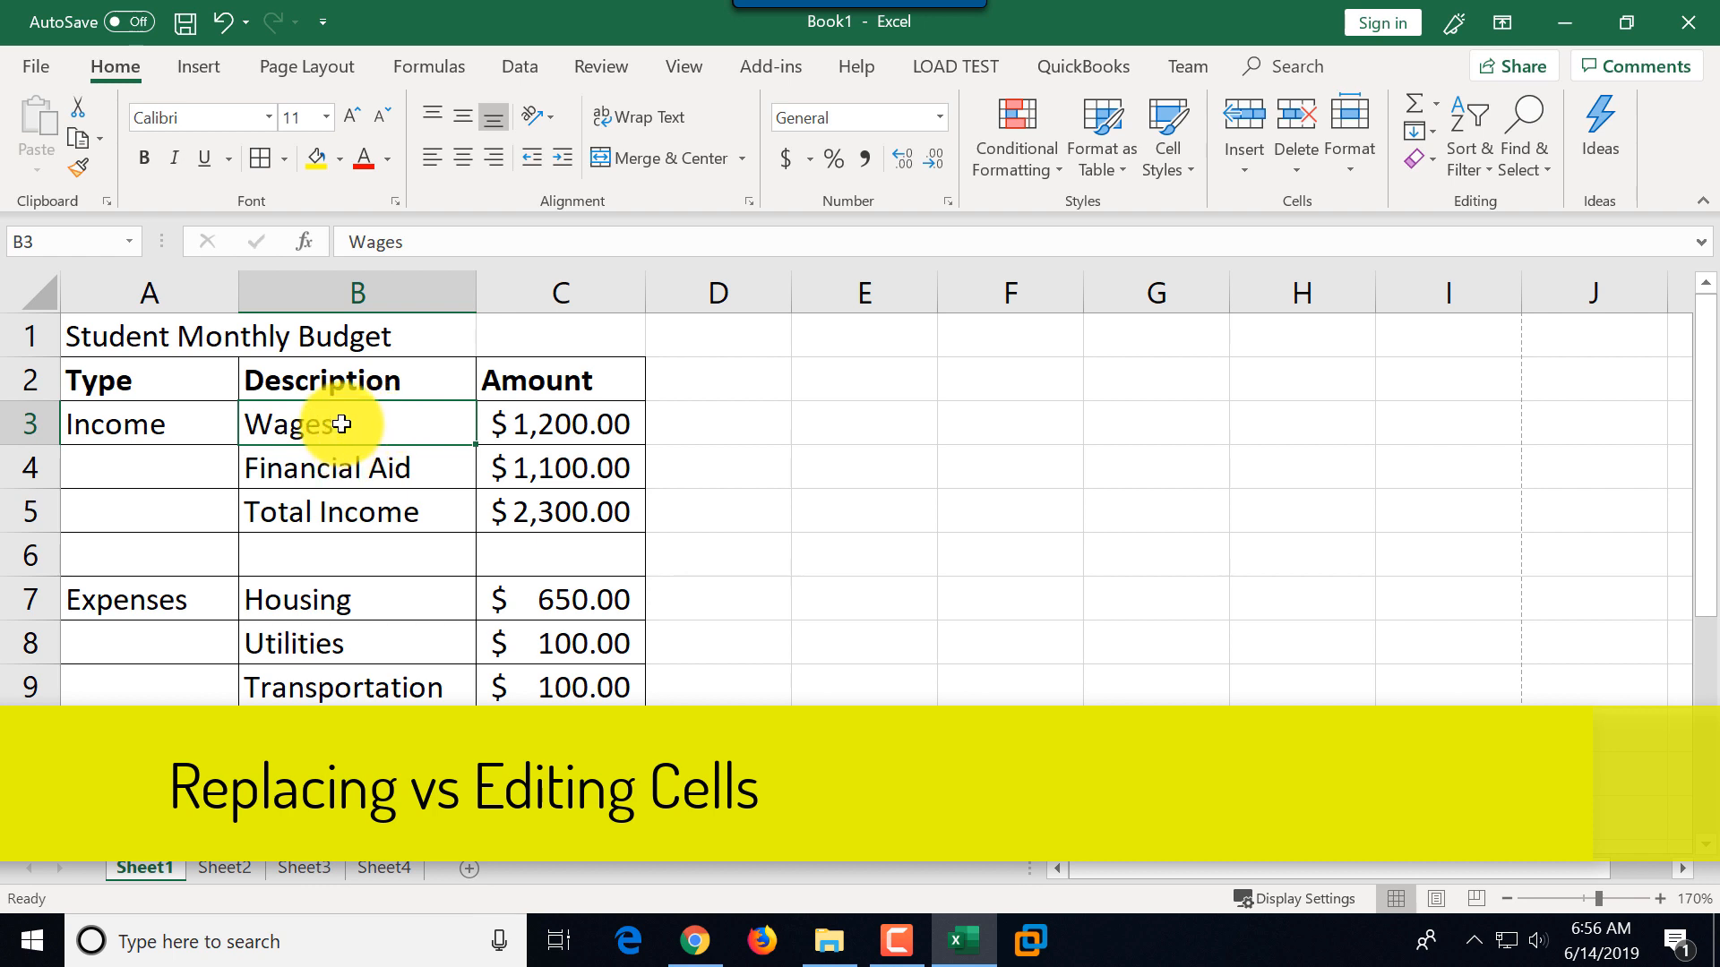
text(Salary)
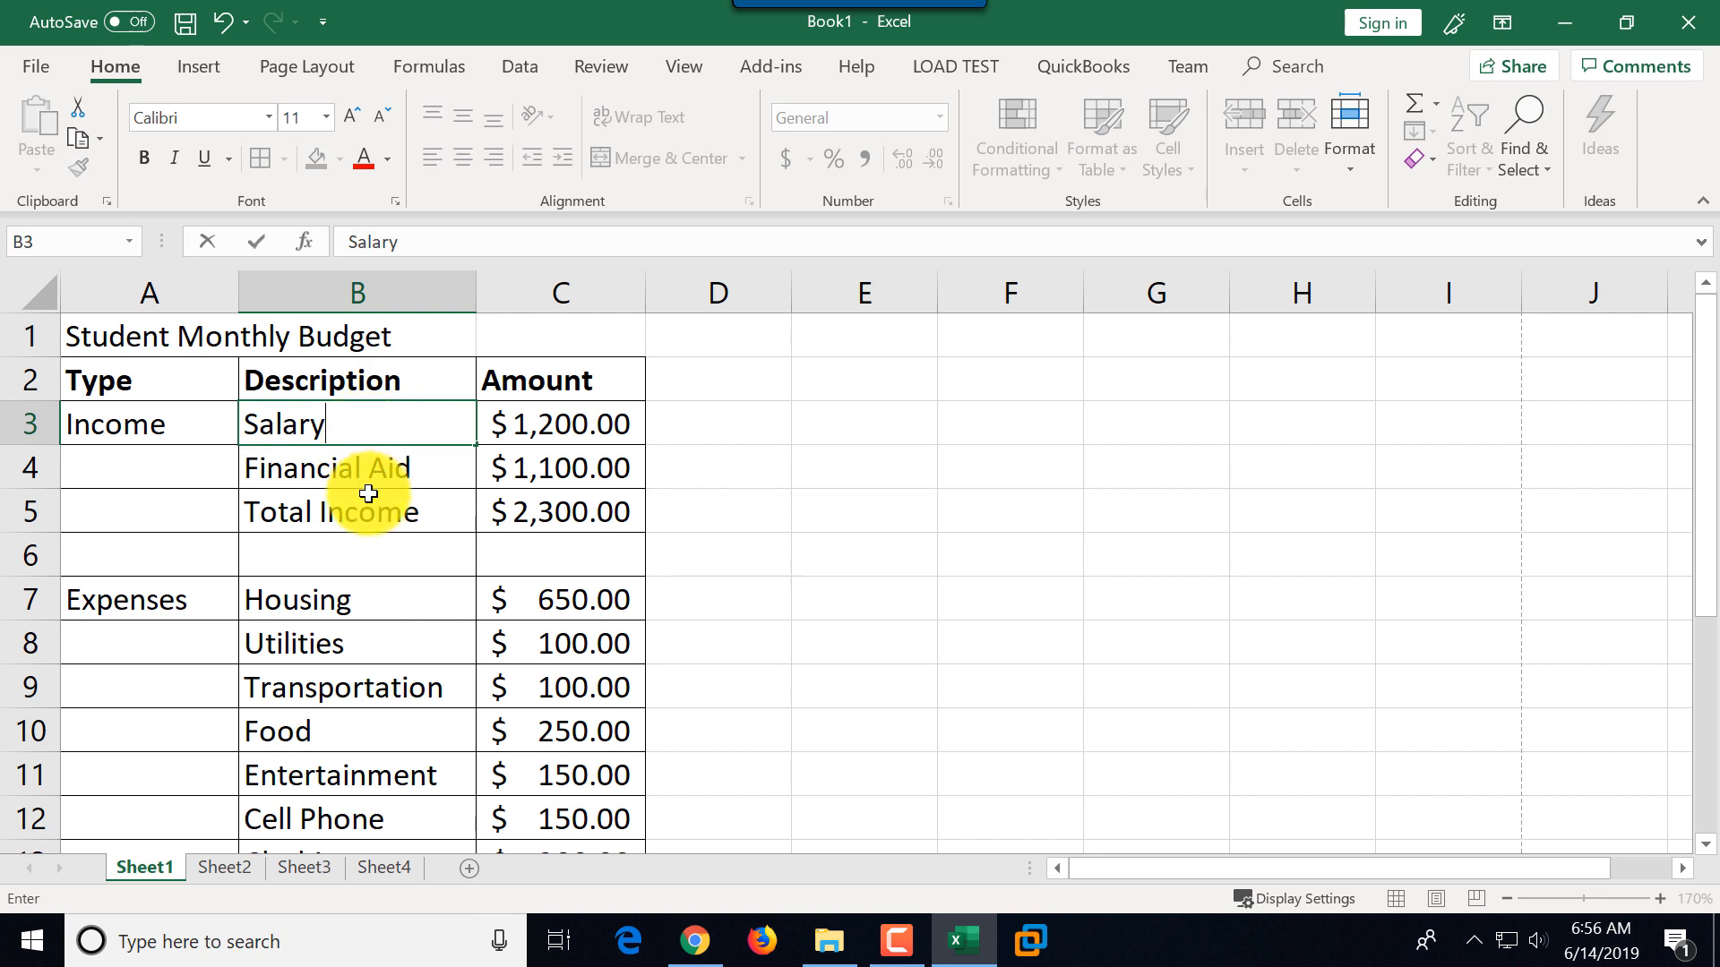
key(Escape)
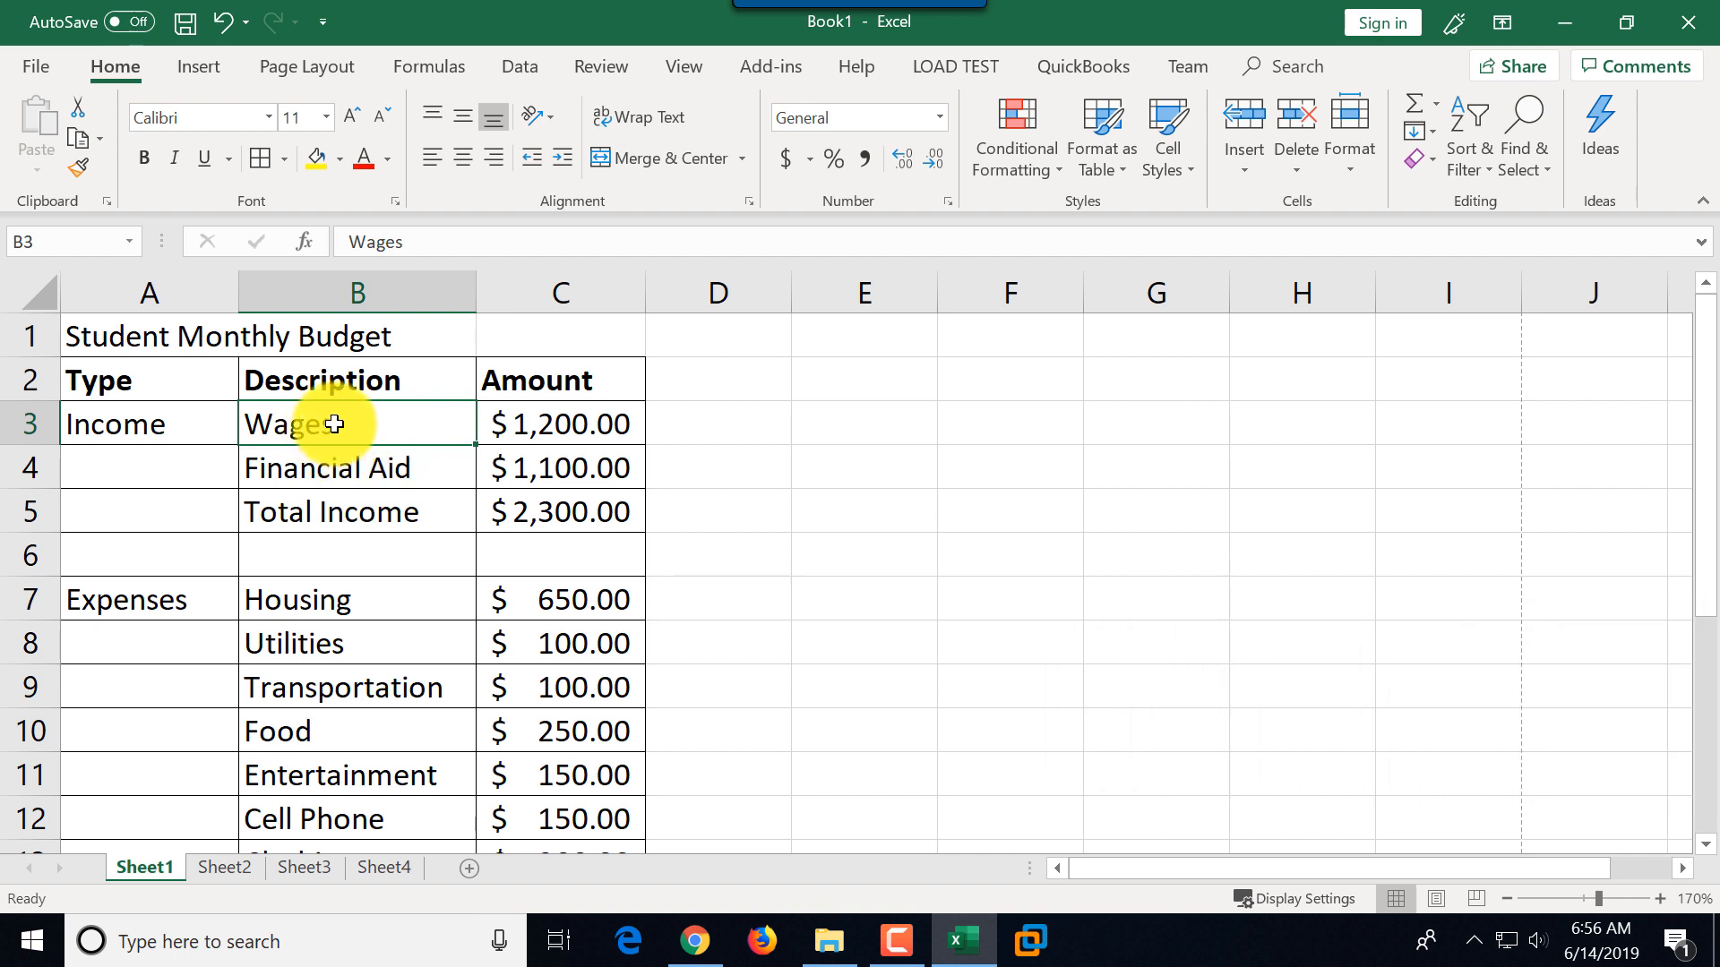
- Edit cell B3 in place, replacing the description Wages with Salary
double_click(440, 405)
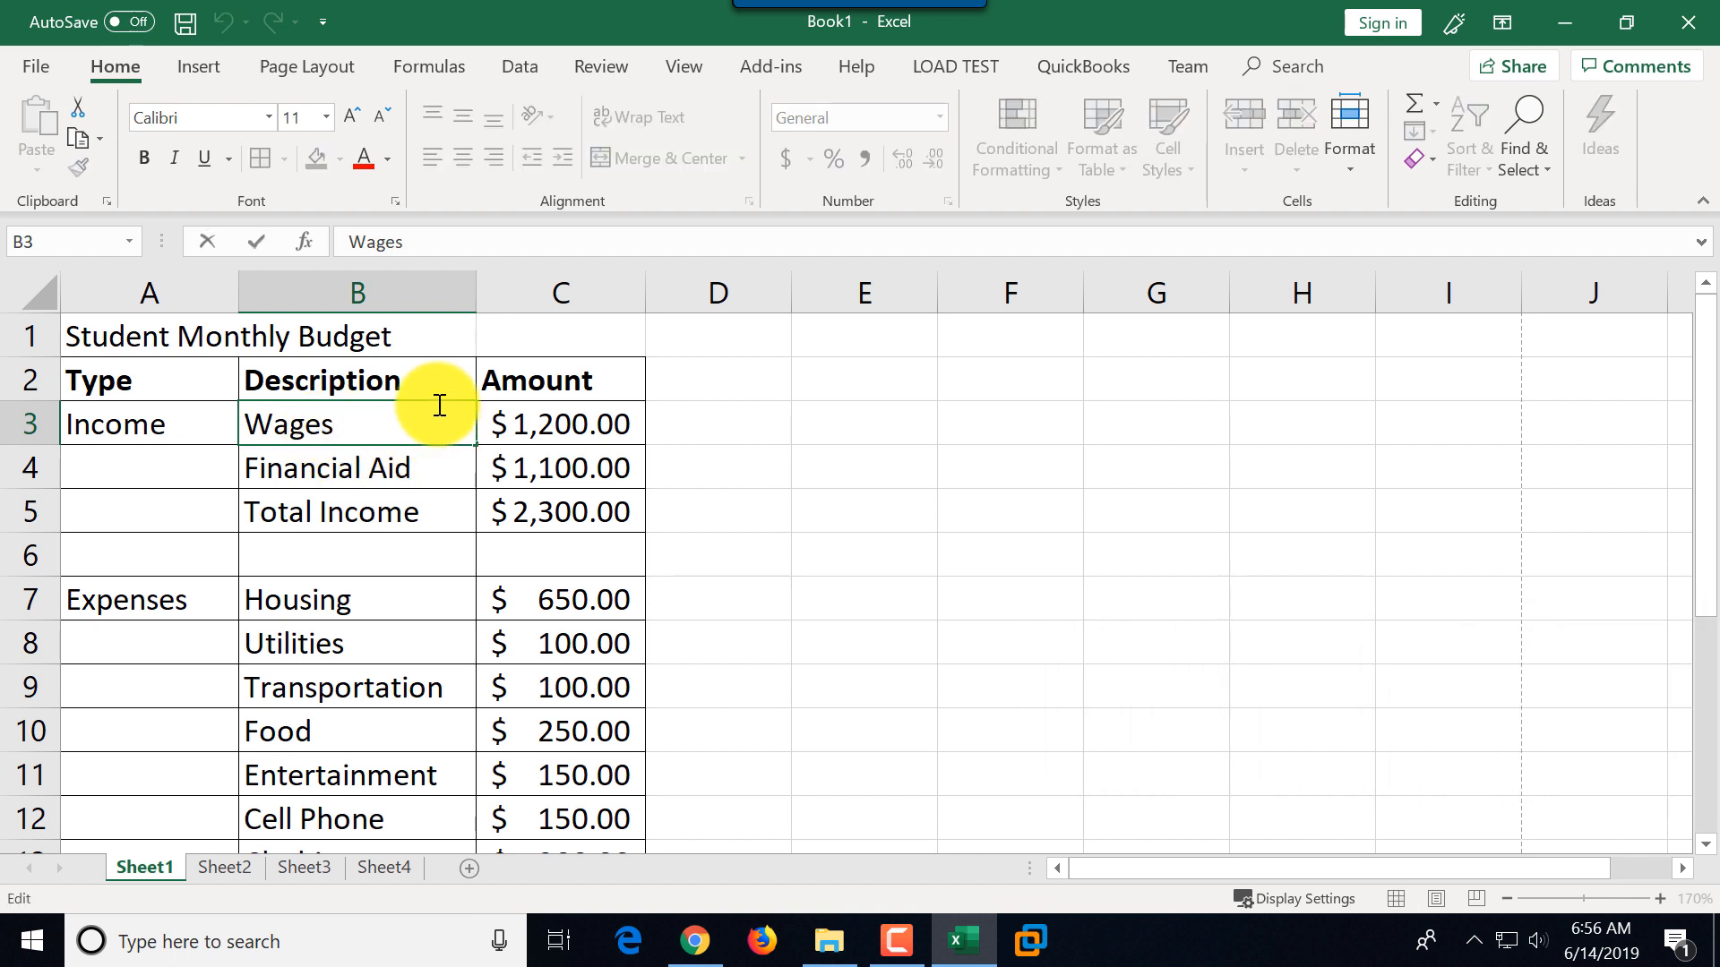
key(BackSpace)
key(BackSpace)
key(BackSpace)
key(BackSpace)
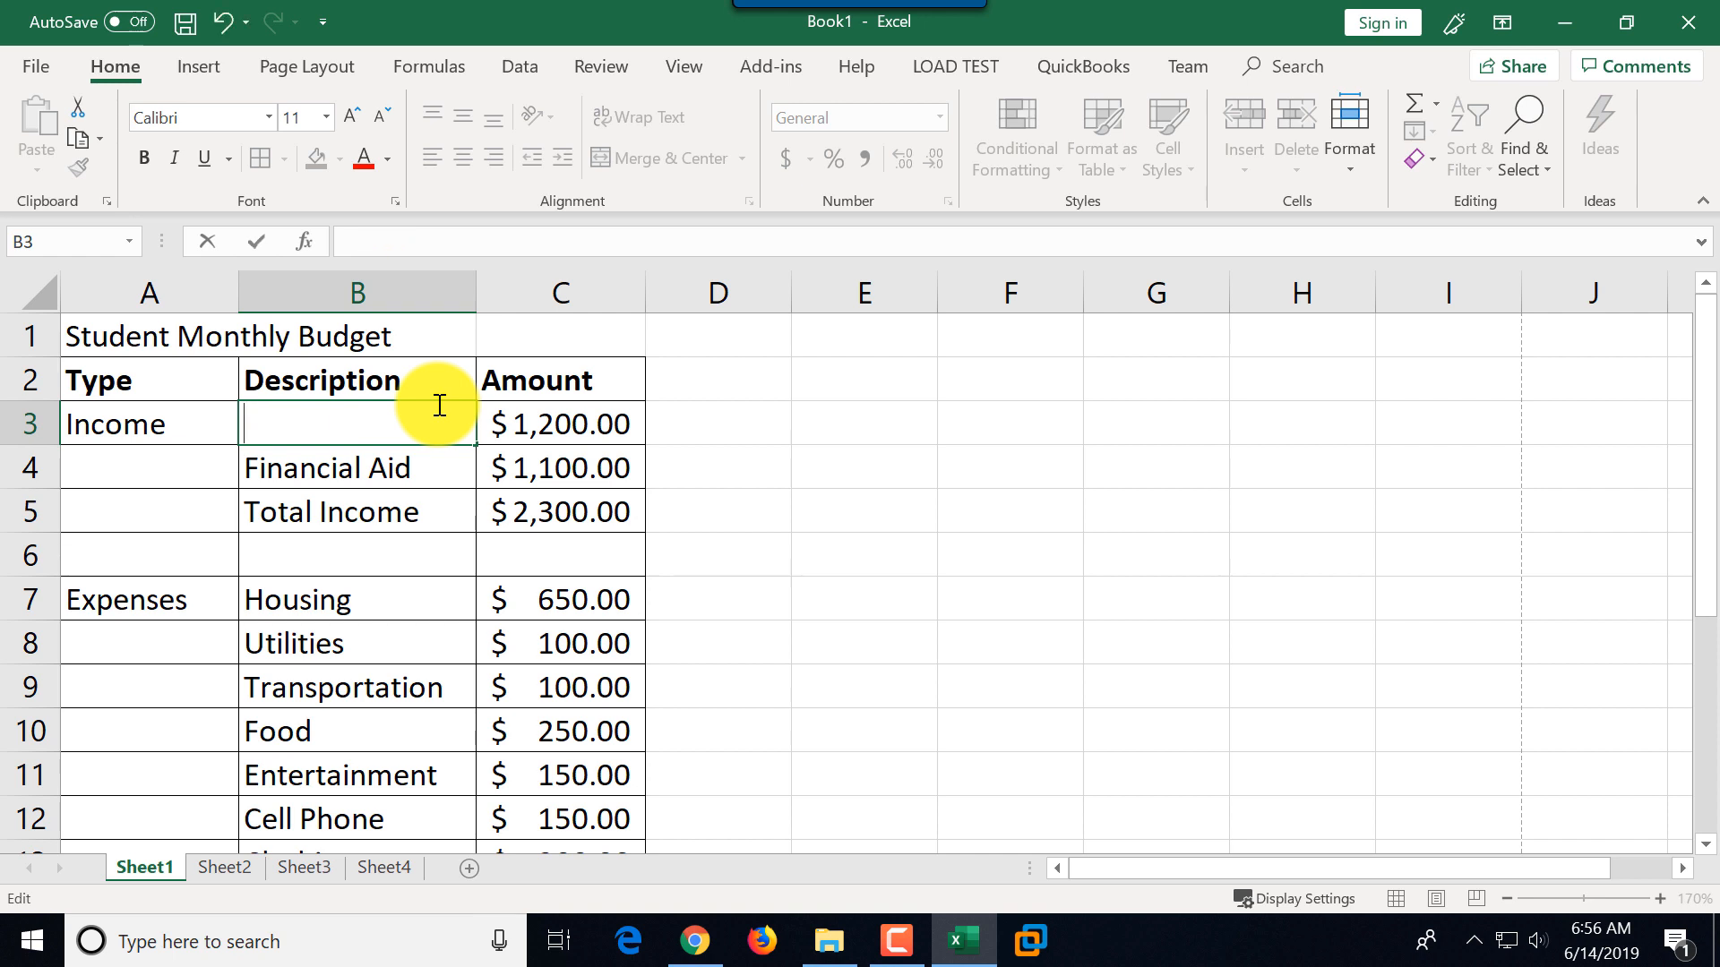
text(Salary)
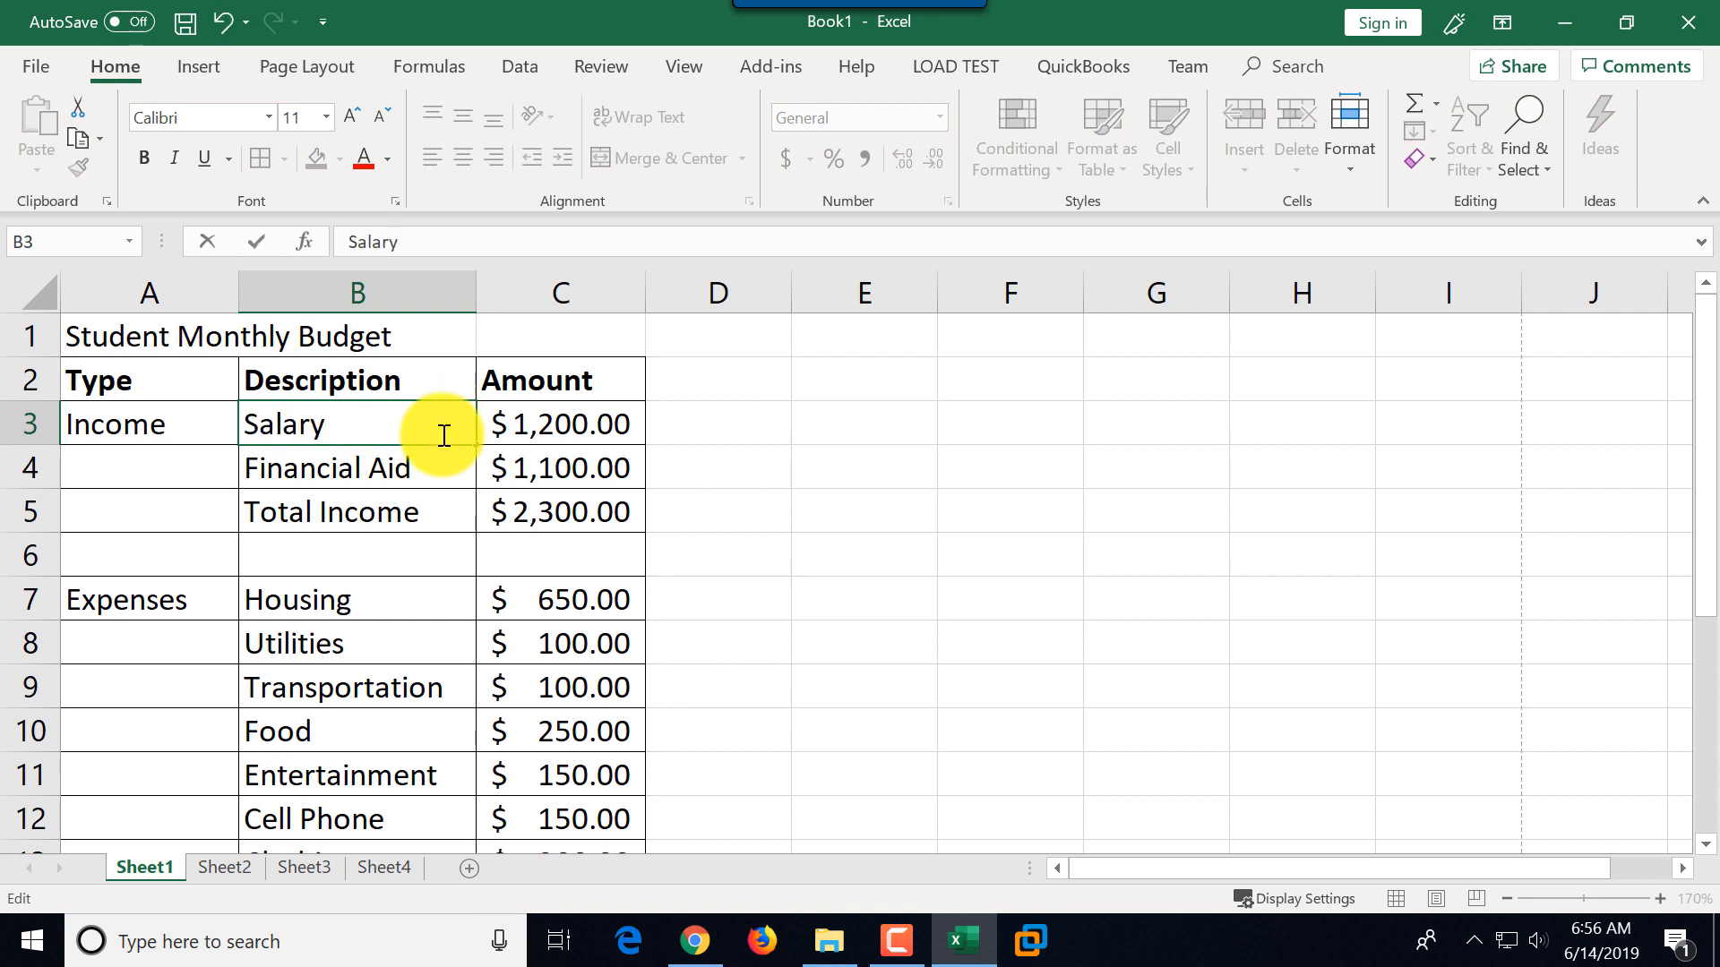
- Try changing the Financial Aid description in B4 to Financial Support, and undo that edit
click(381, 477)
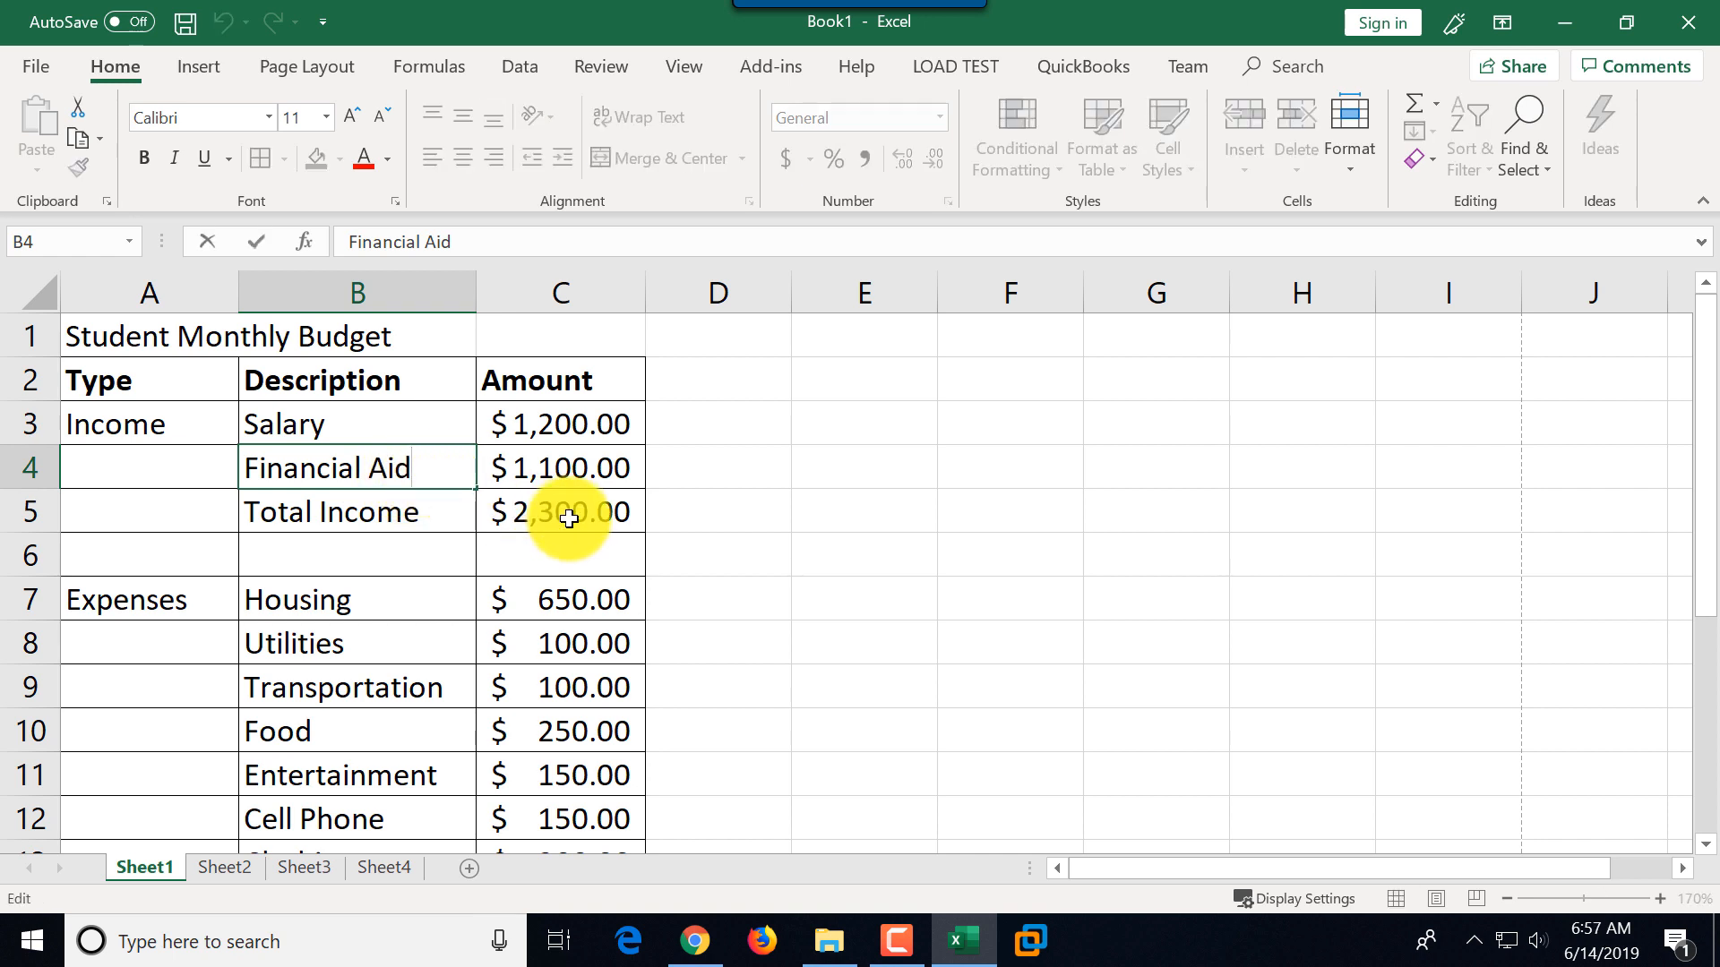
key(BackSpace)
key(BackSpace)
text(Support)
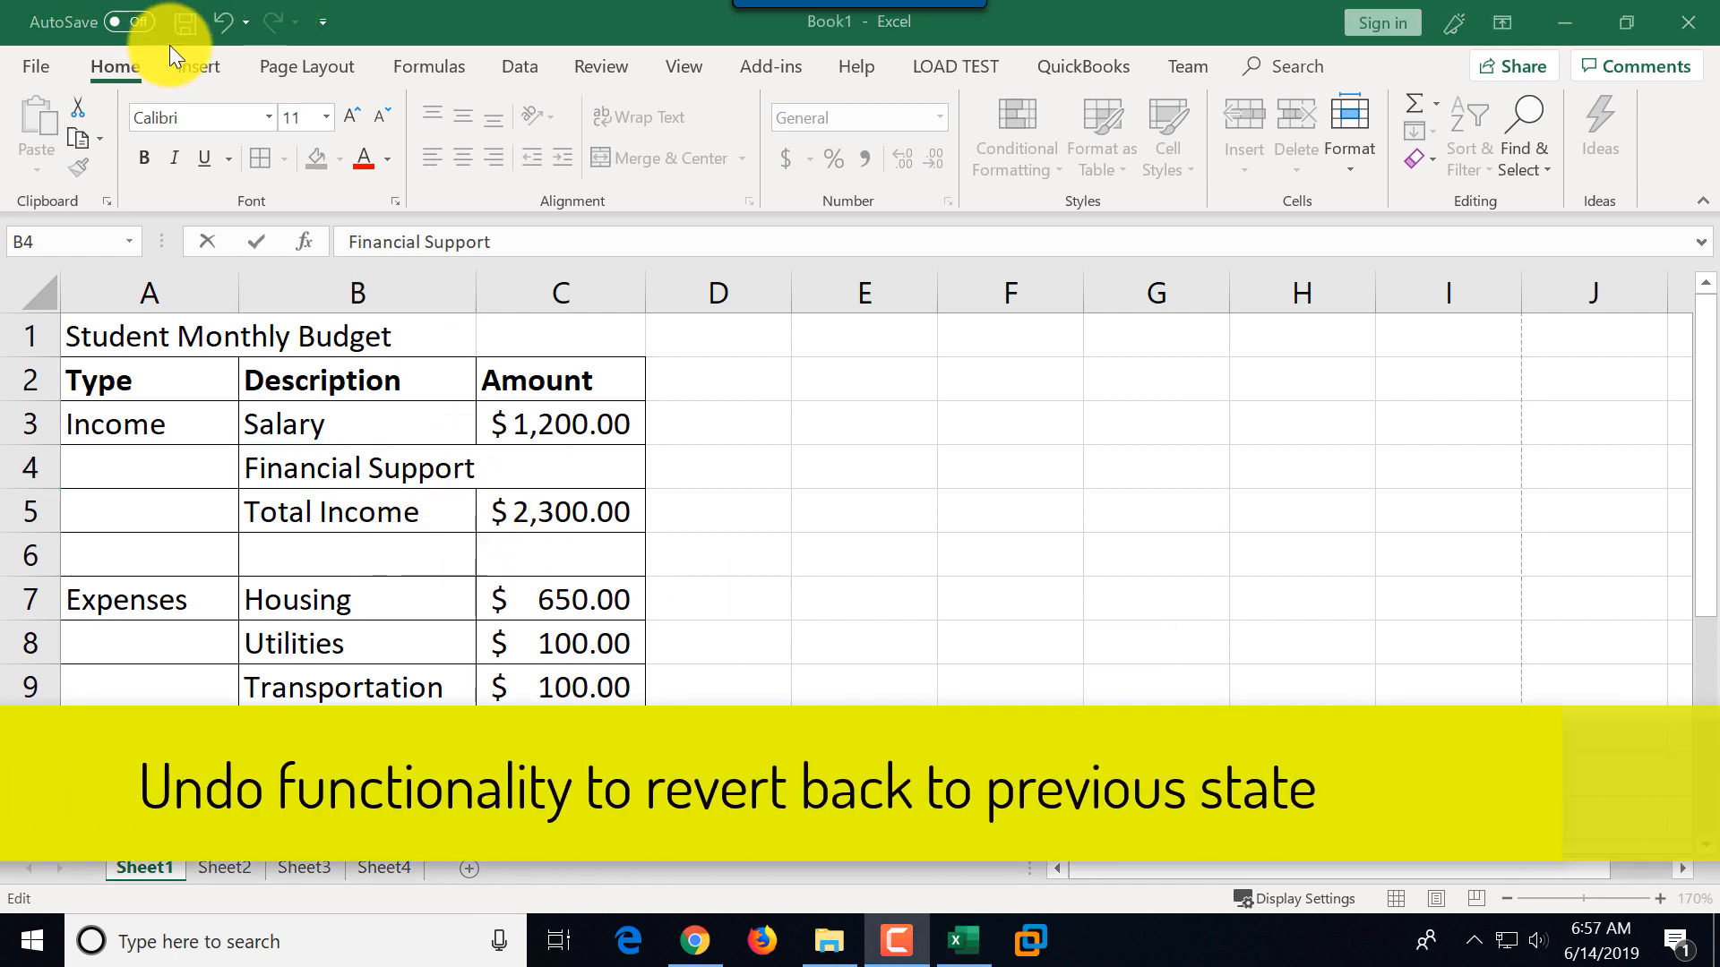
click(220, 19)
click(850, 539)
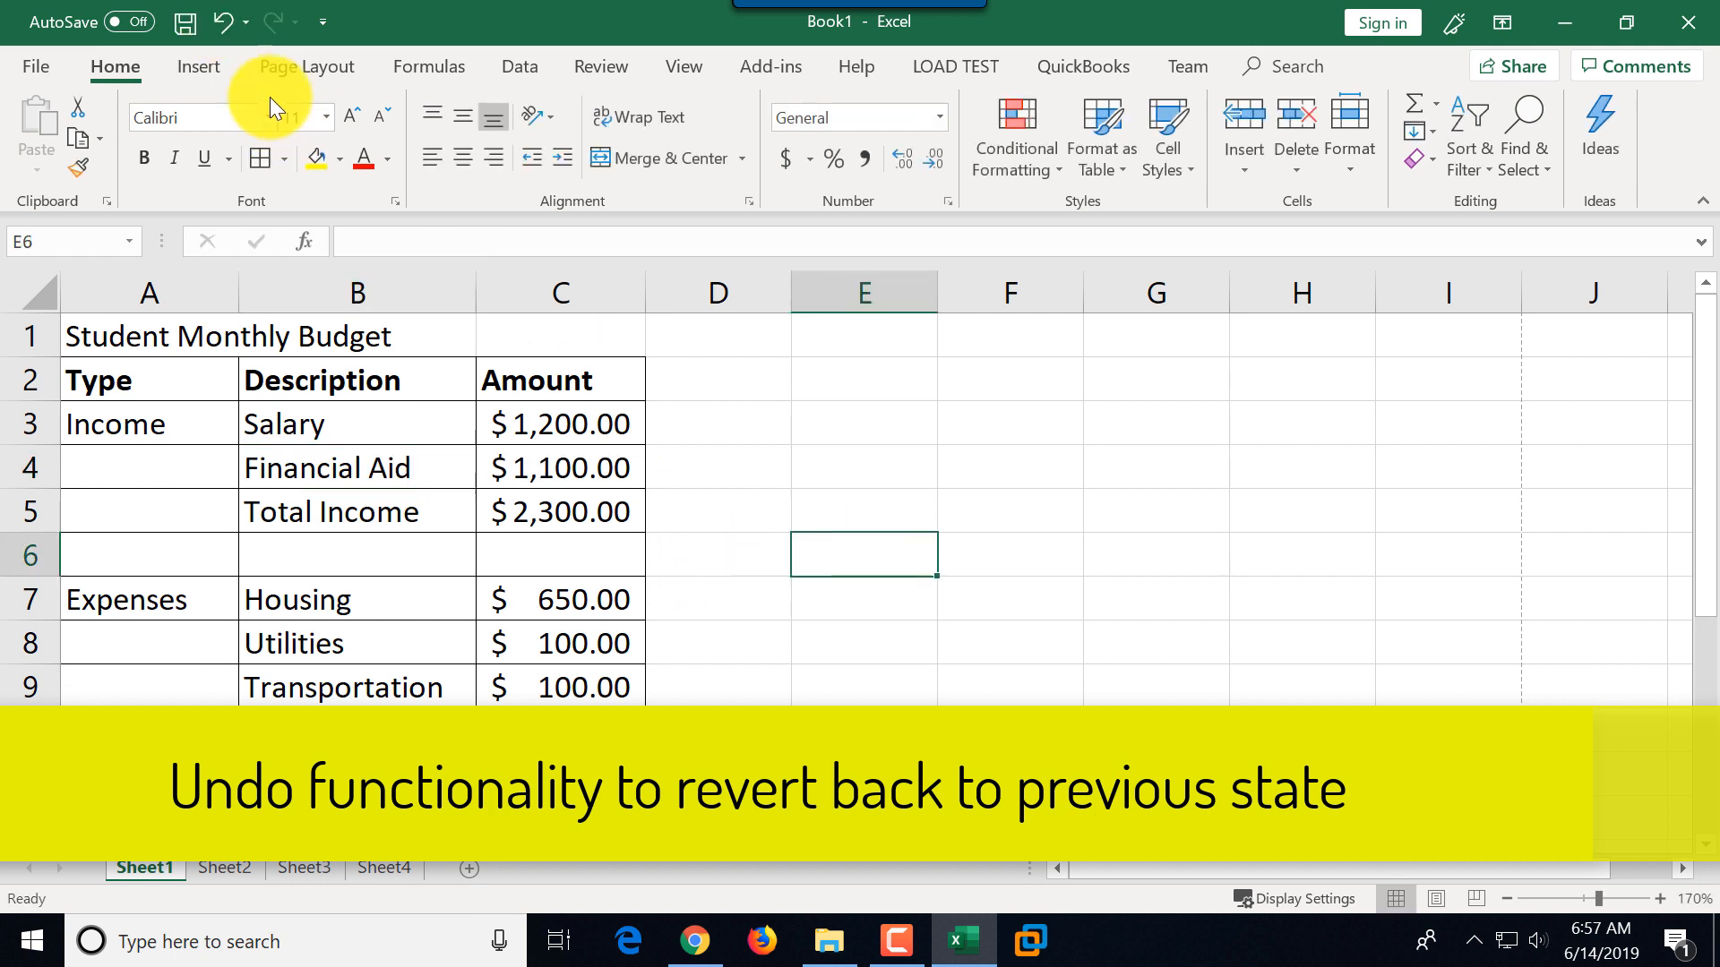
- Undo all actions back through the header row's Insert Cells, and redo them all through the Financial Aid entry in B4
click(242, 22)
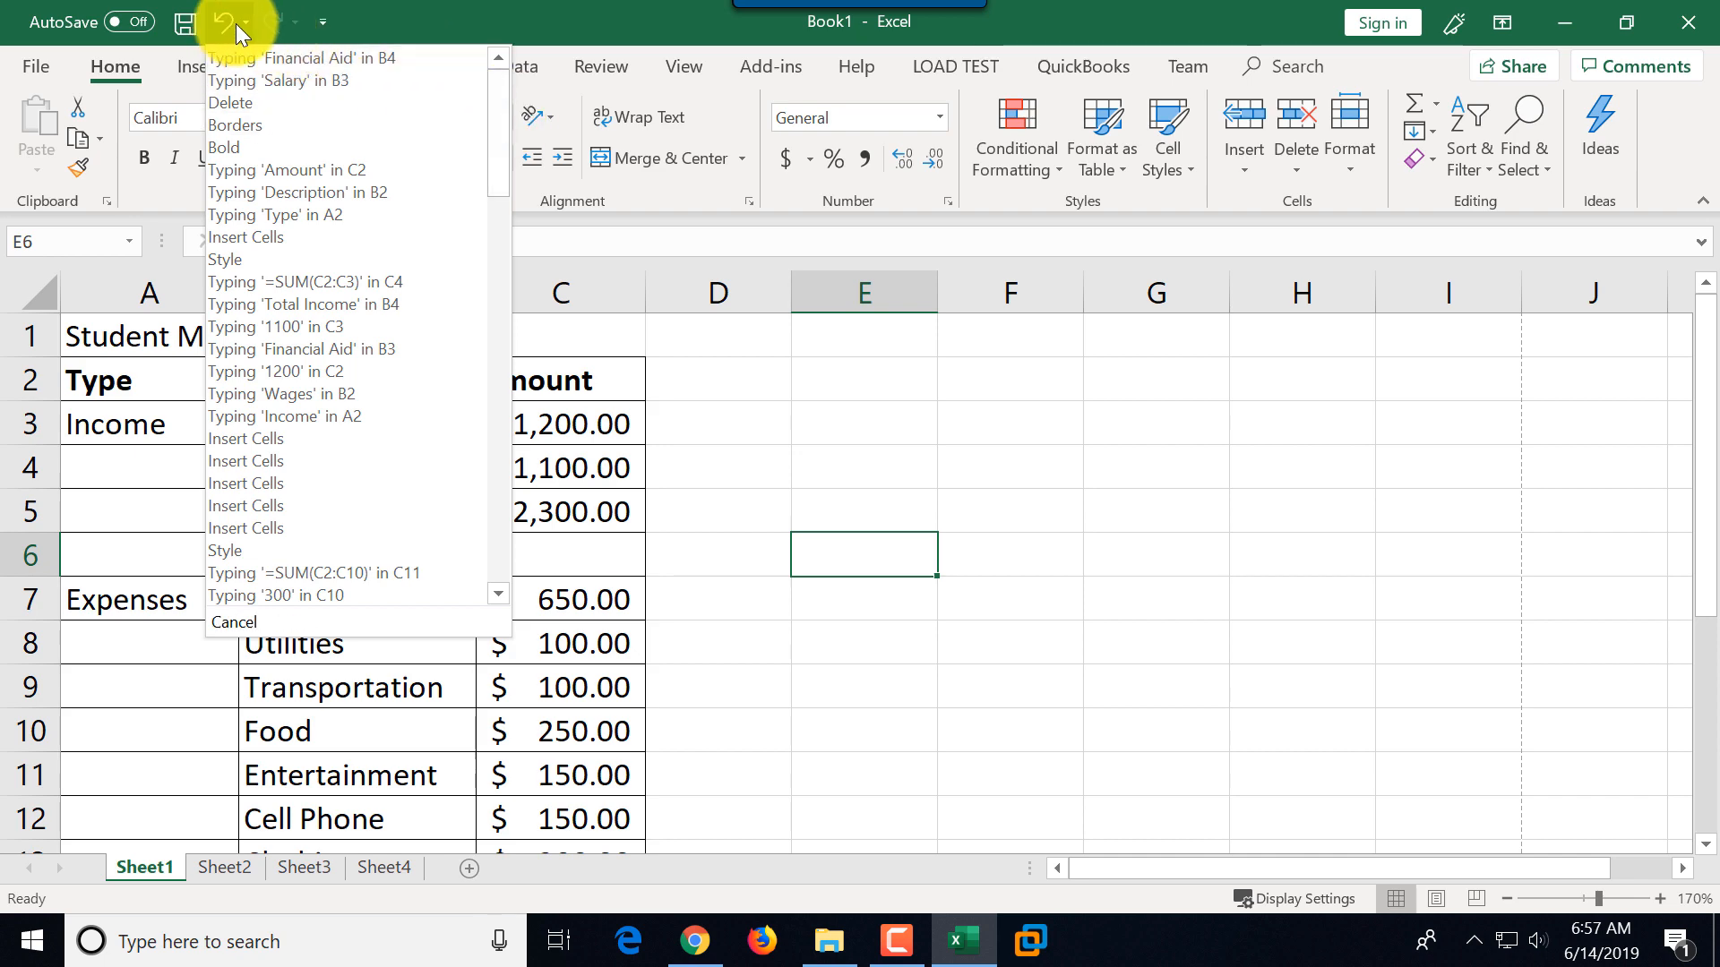
drag(492, 136, 502, 99)
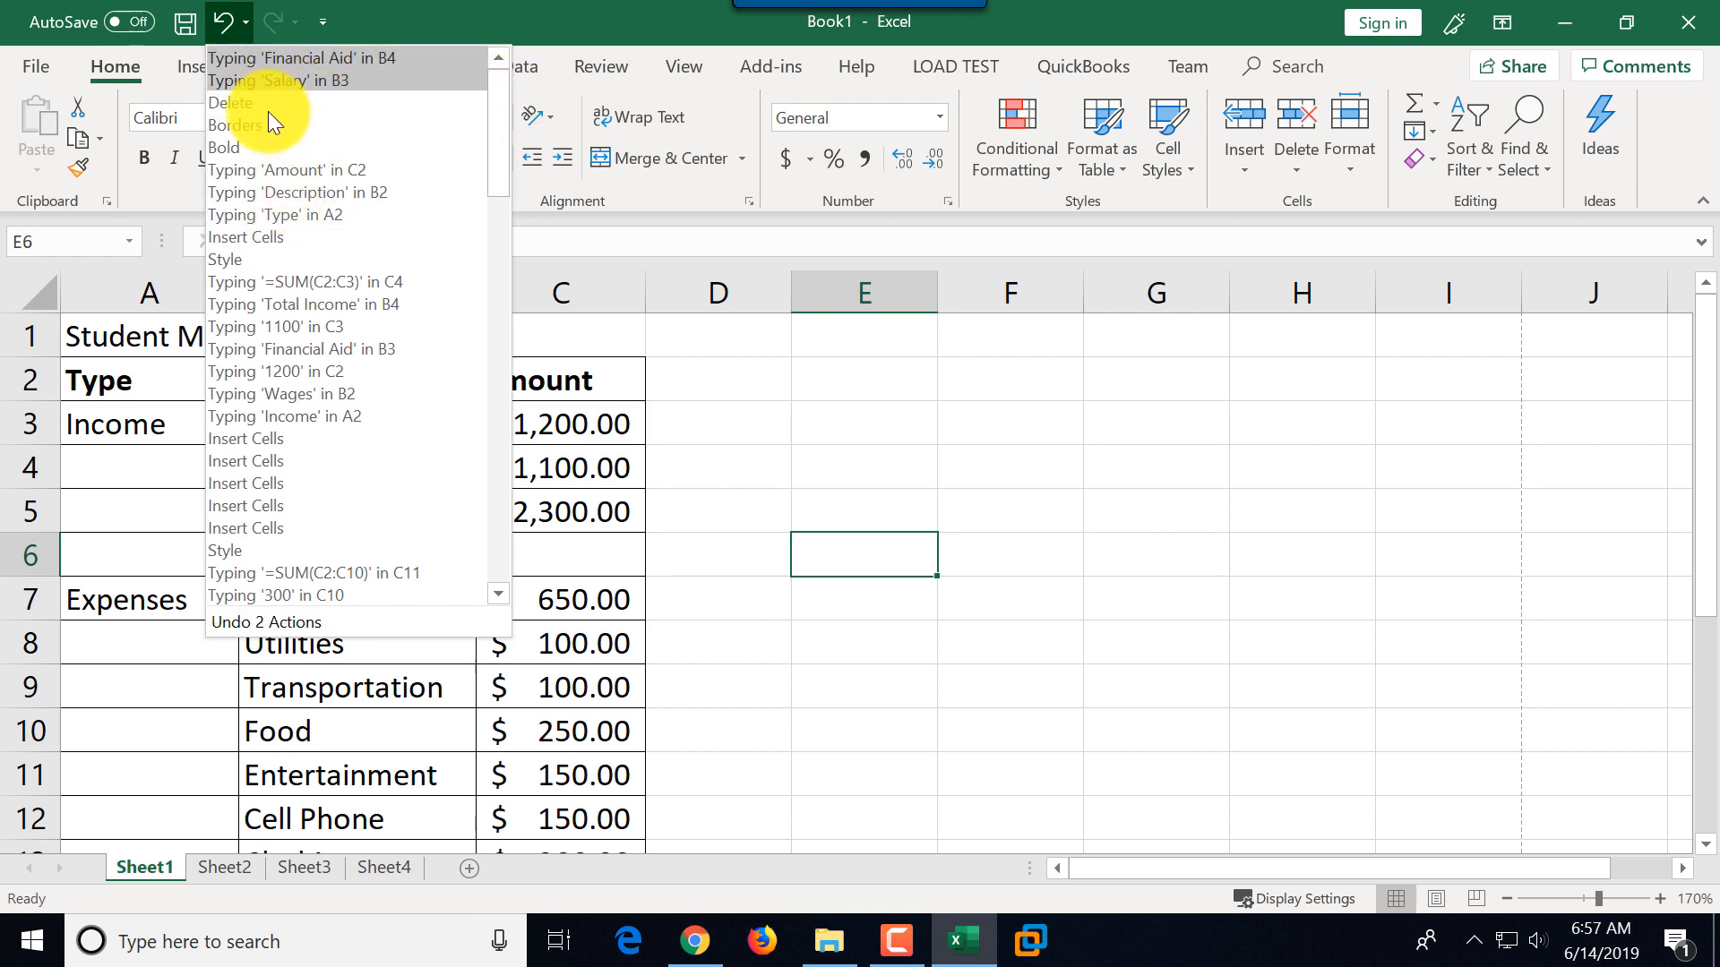
click(276, 236)
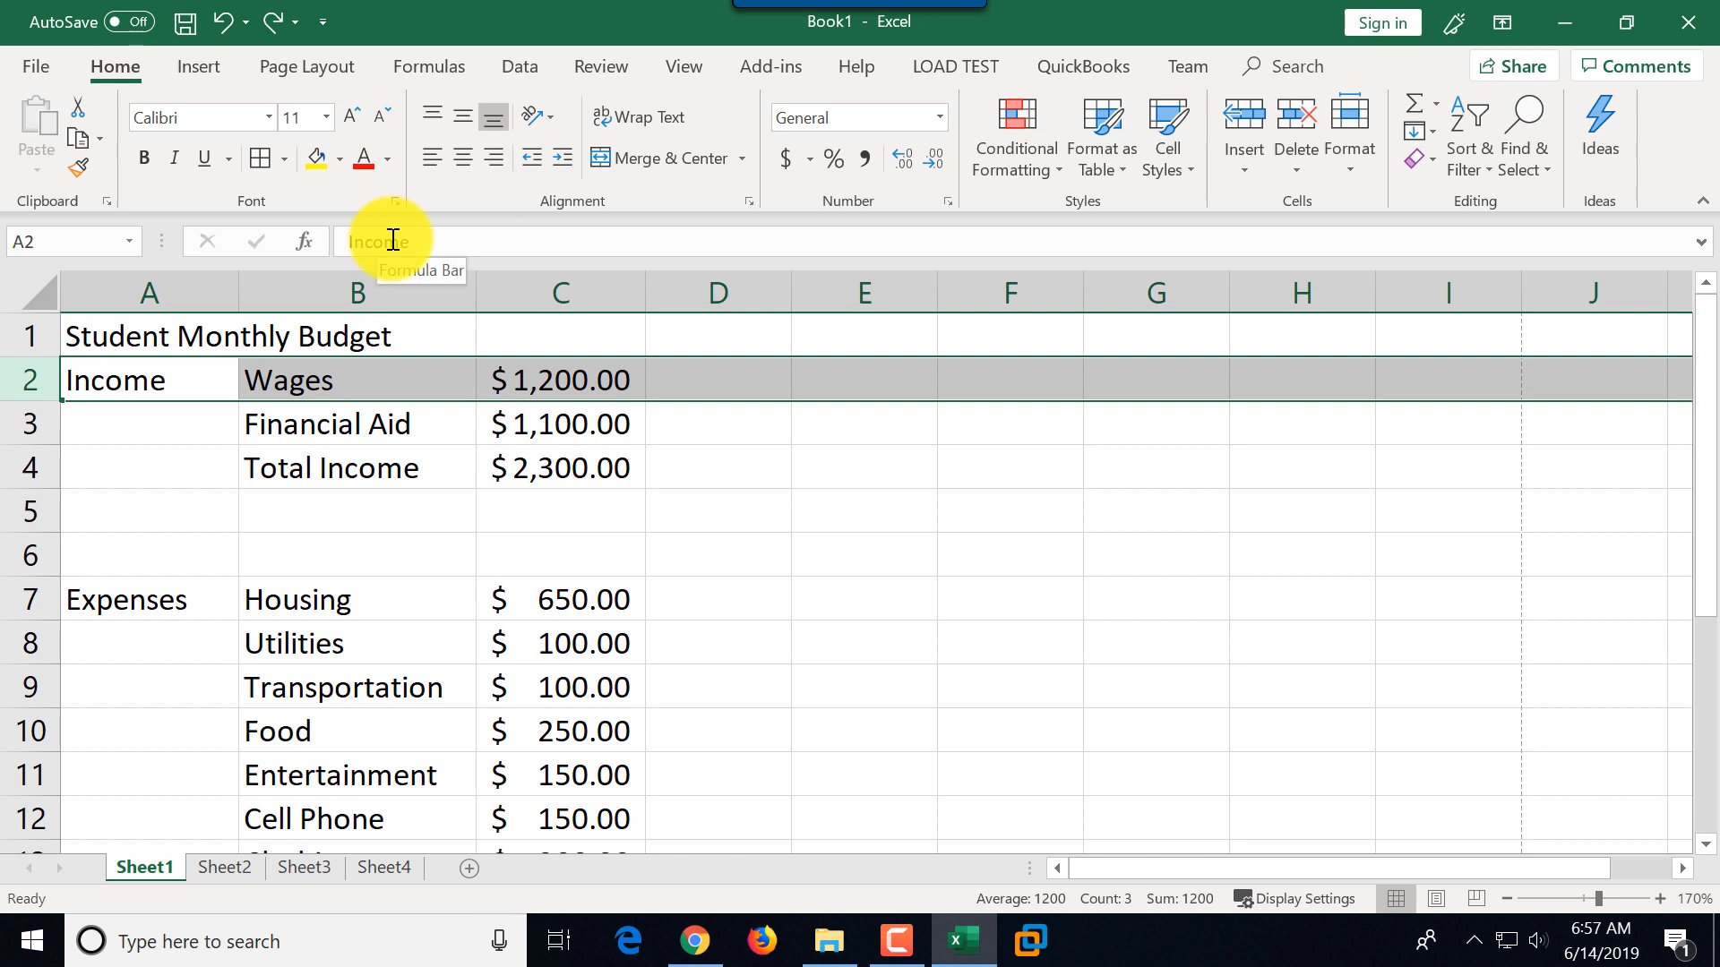
click(295, 18)
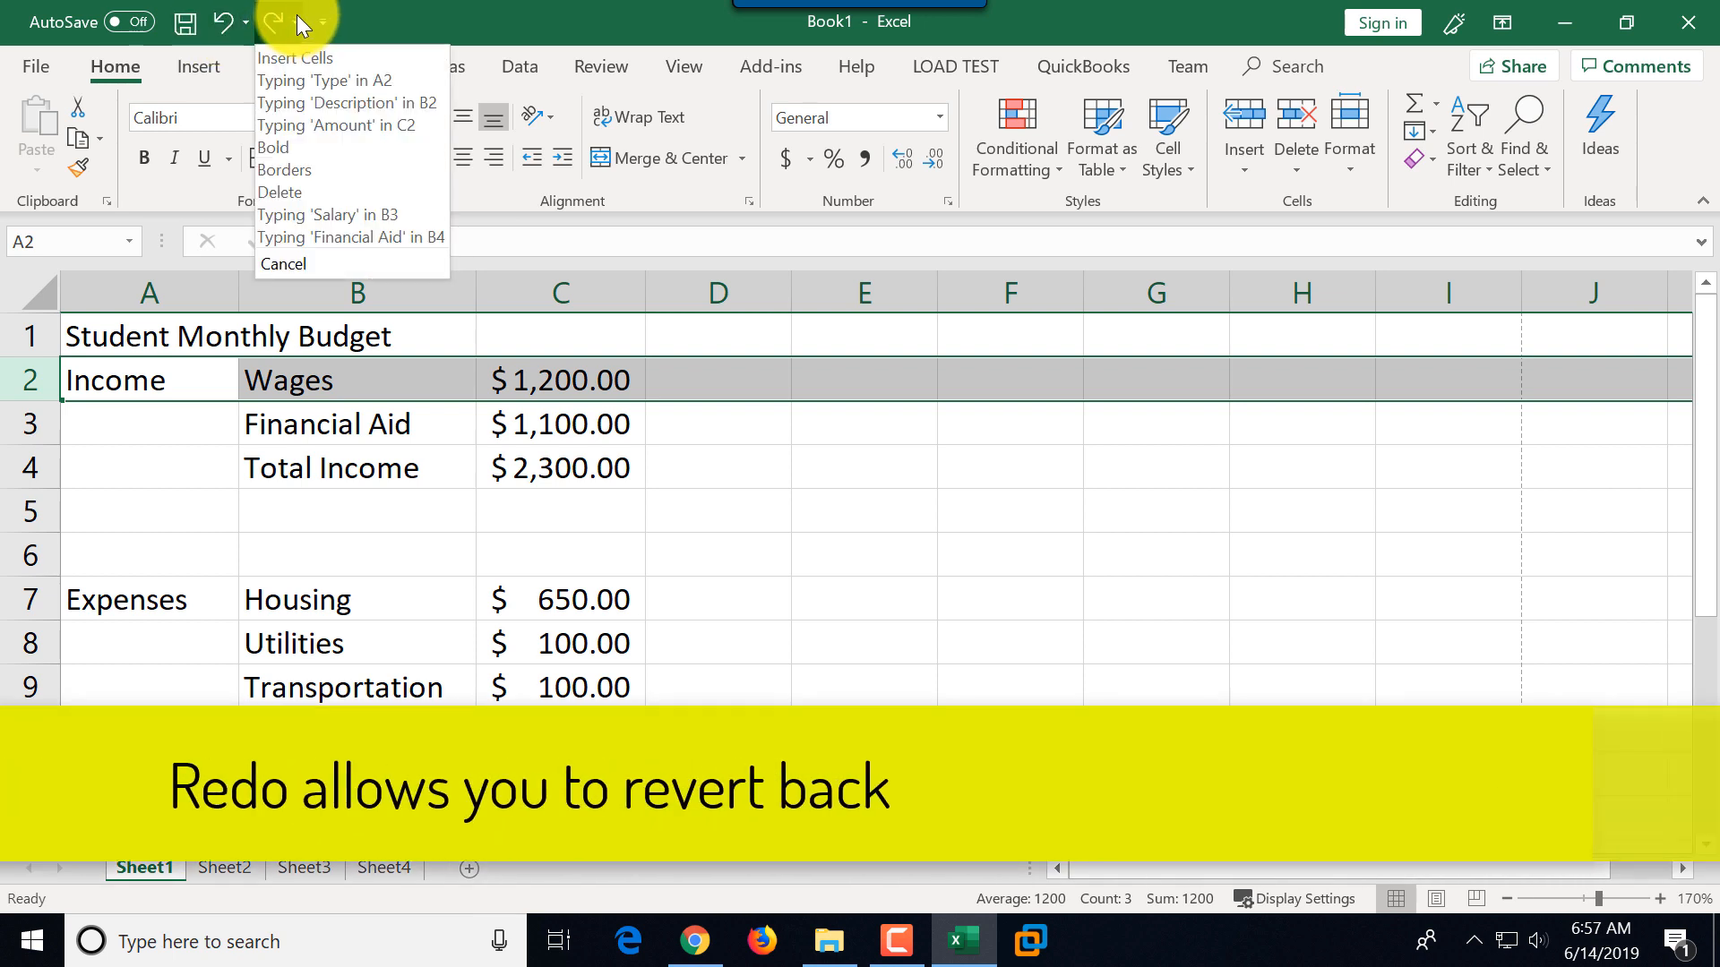
click(367, 238)
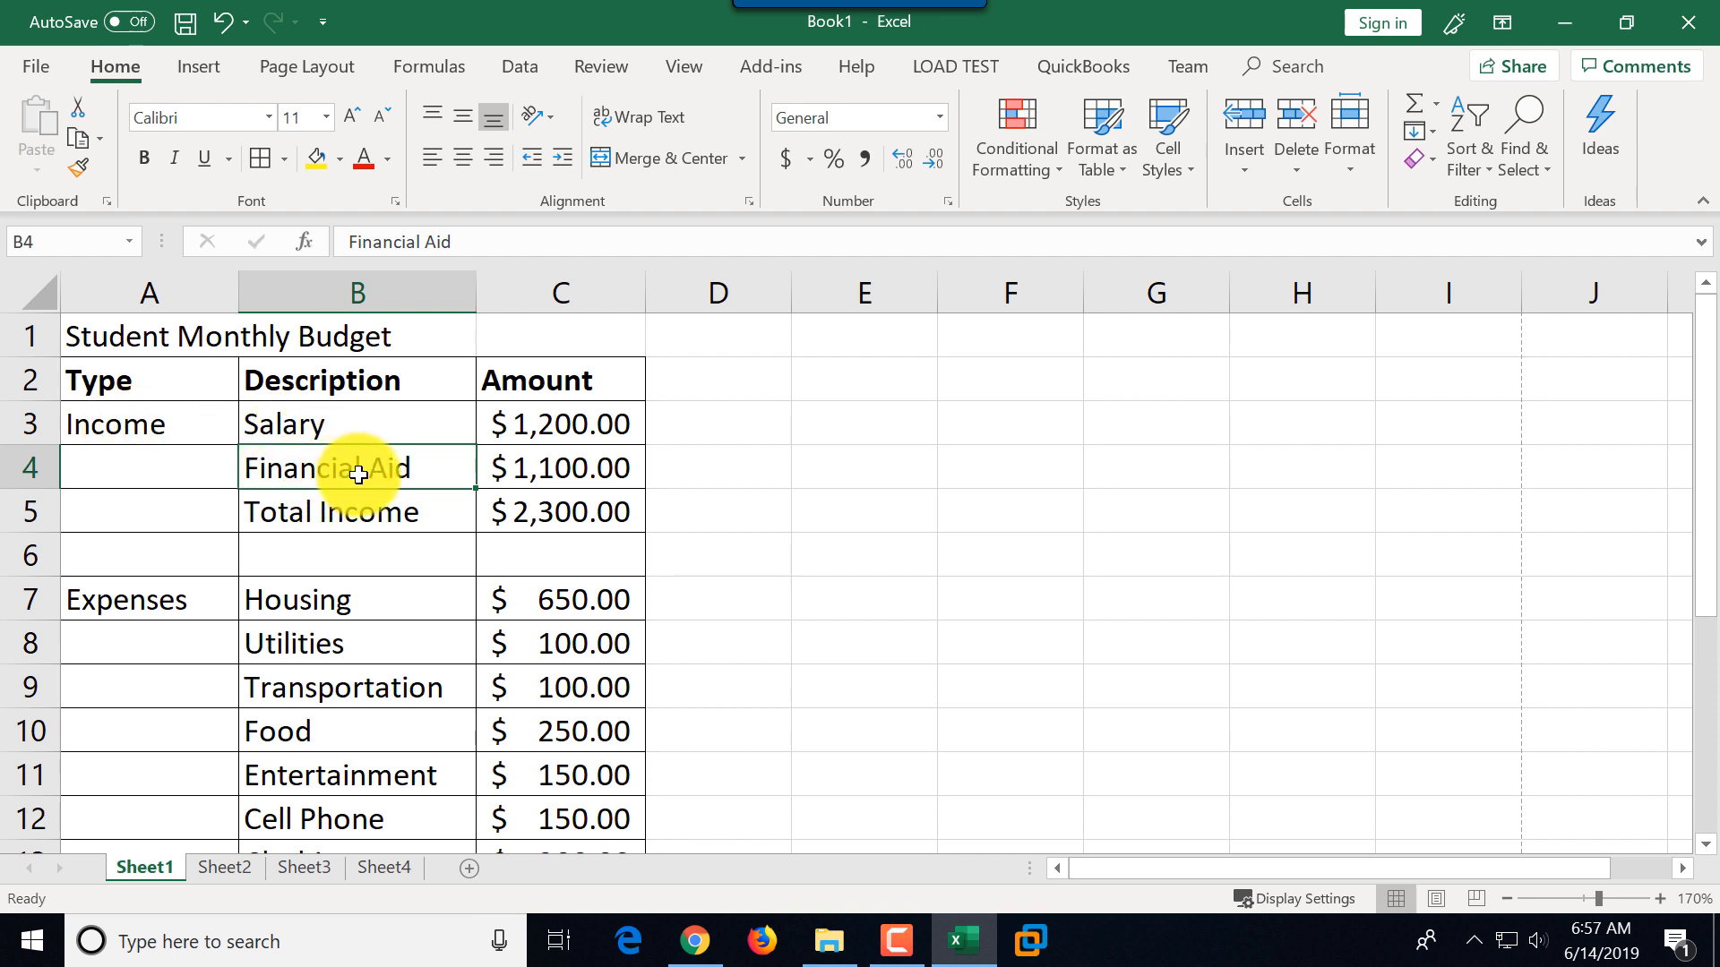
- Copy the Income label from A3 and paste it into A4 beside Financial Aid
click(143, 430)
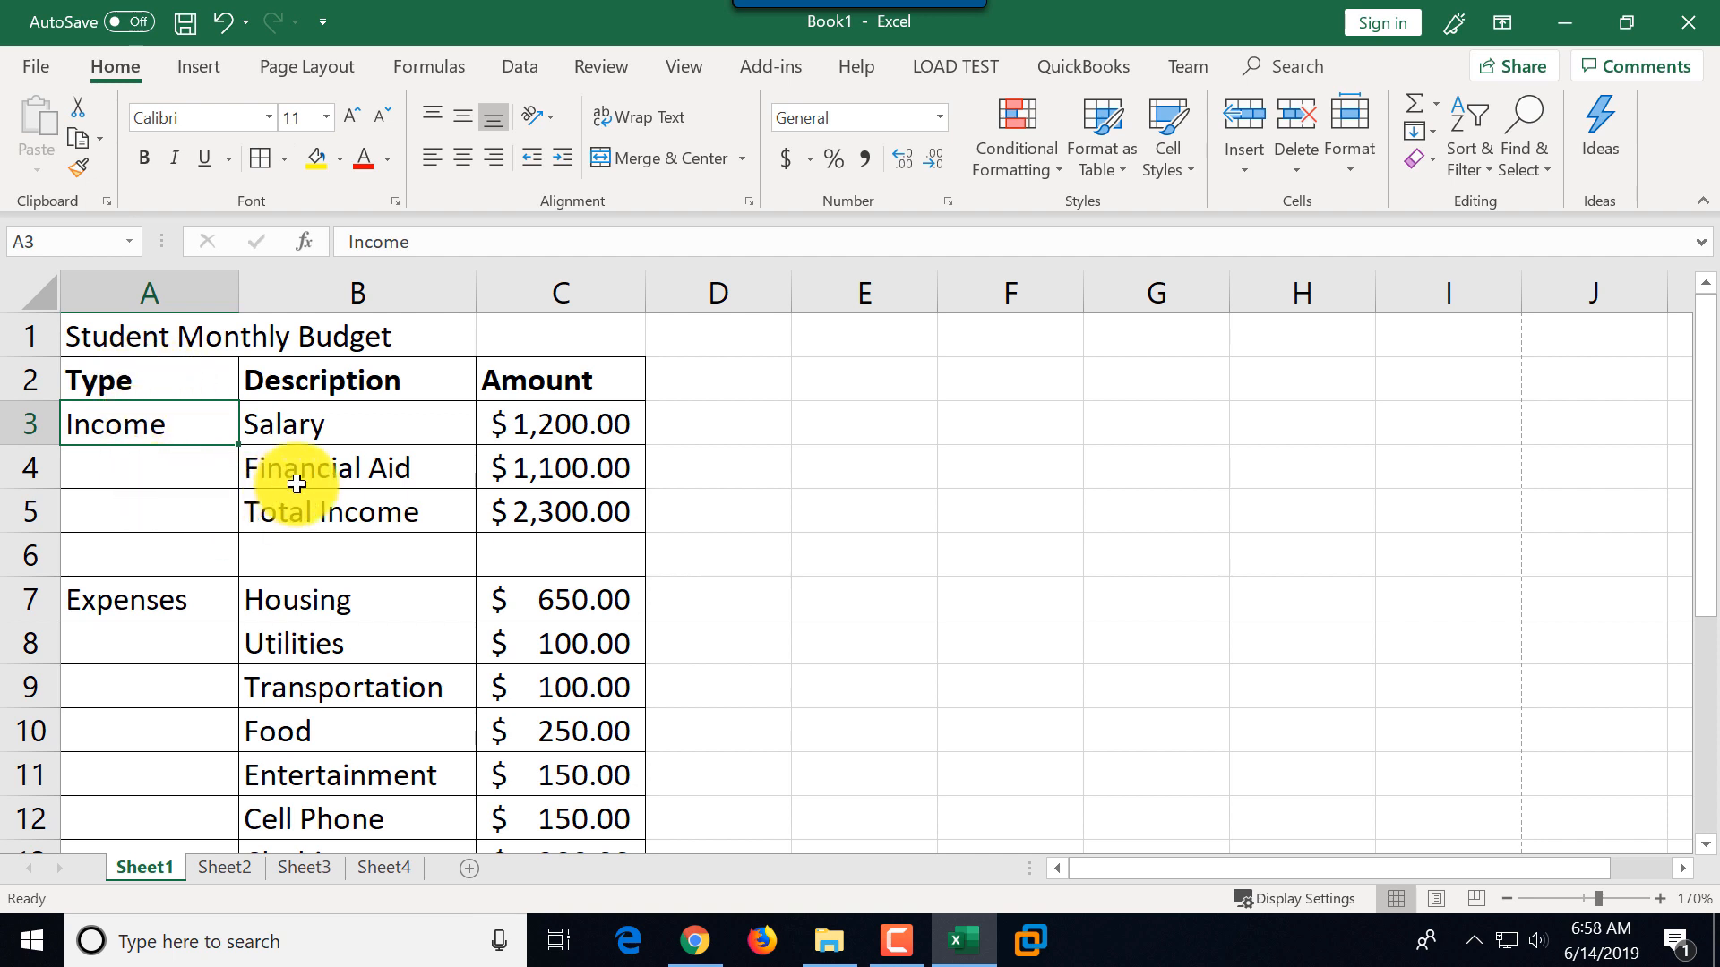
click(141, 469)
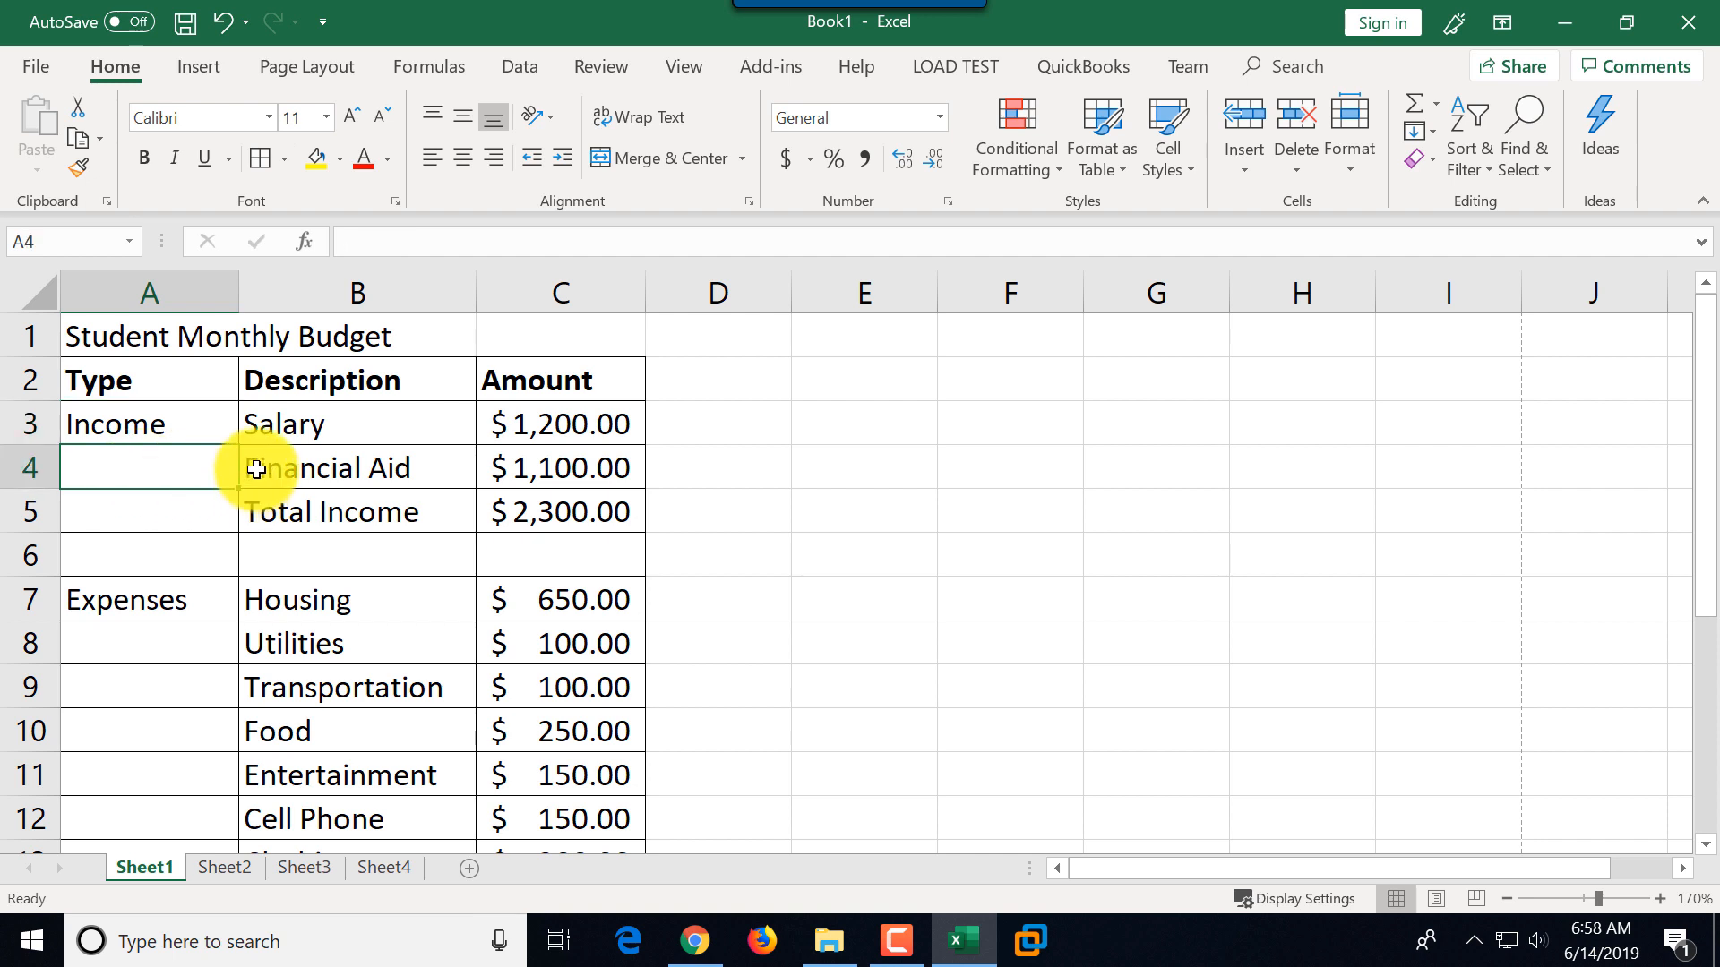
click(157, 430)
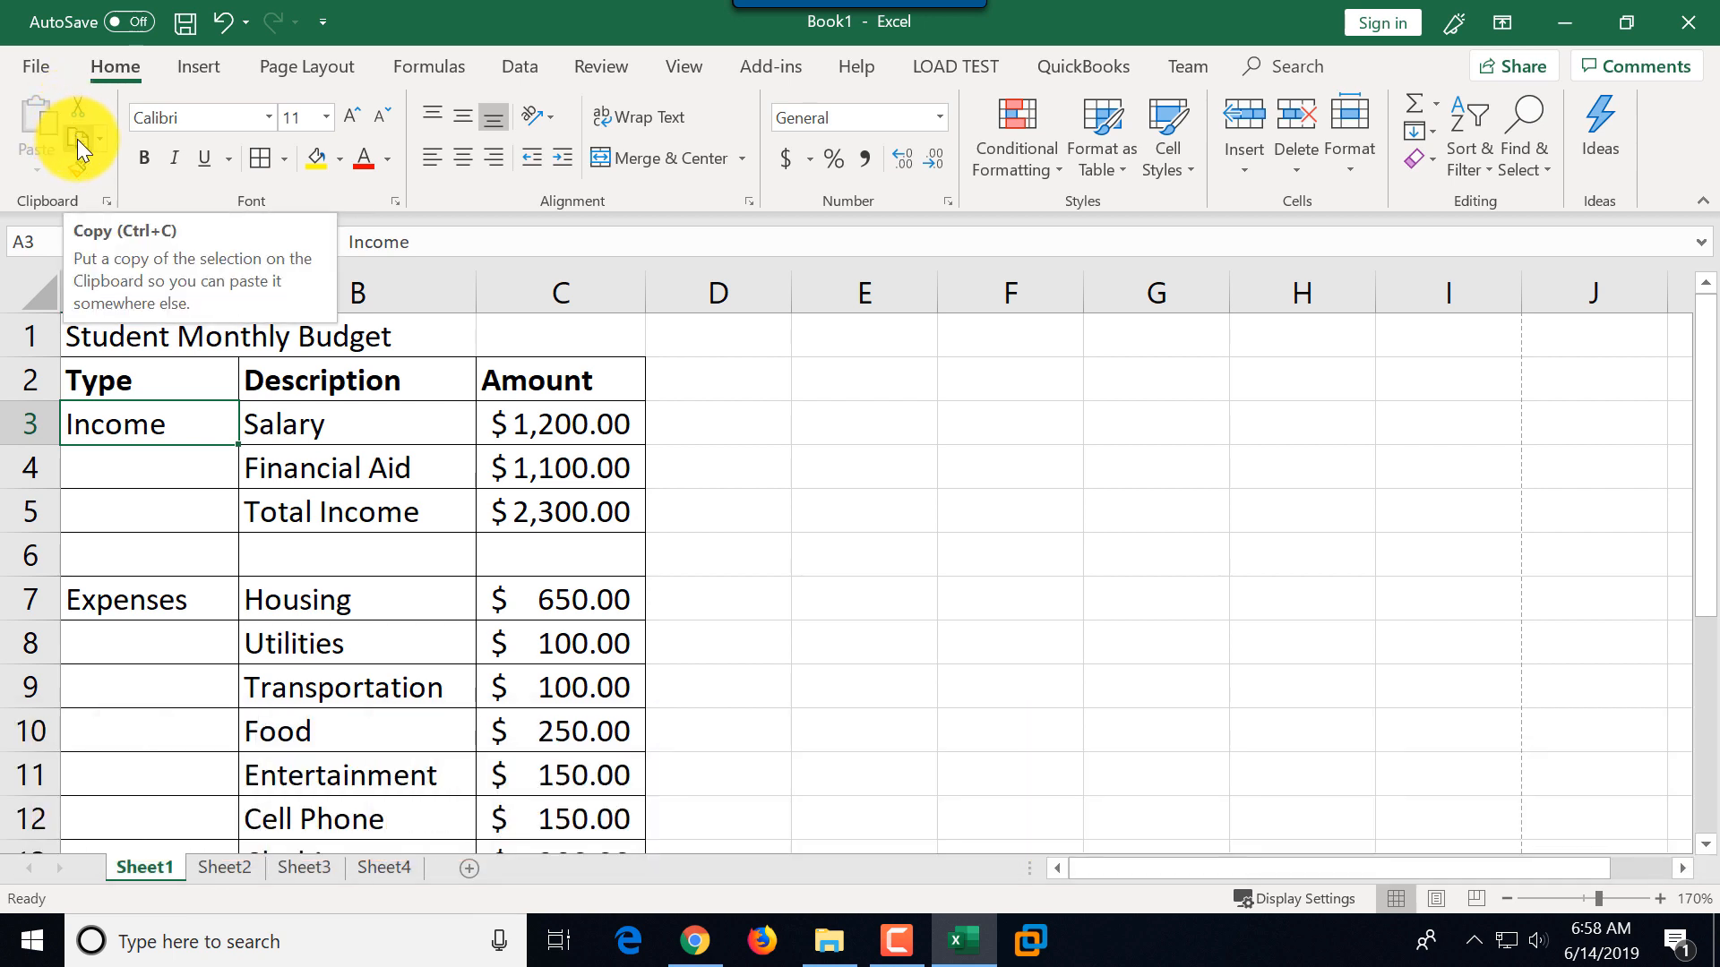
click(77, 138)
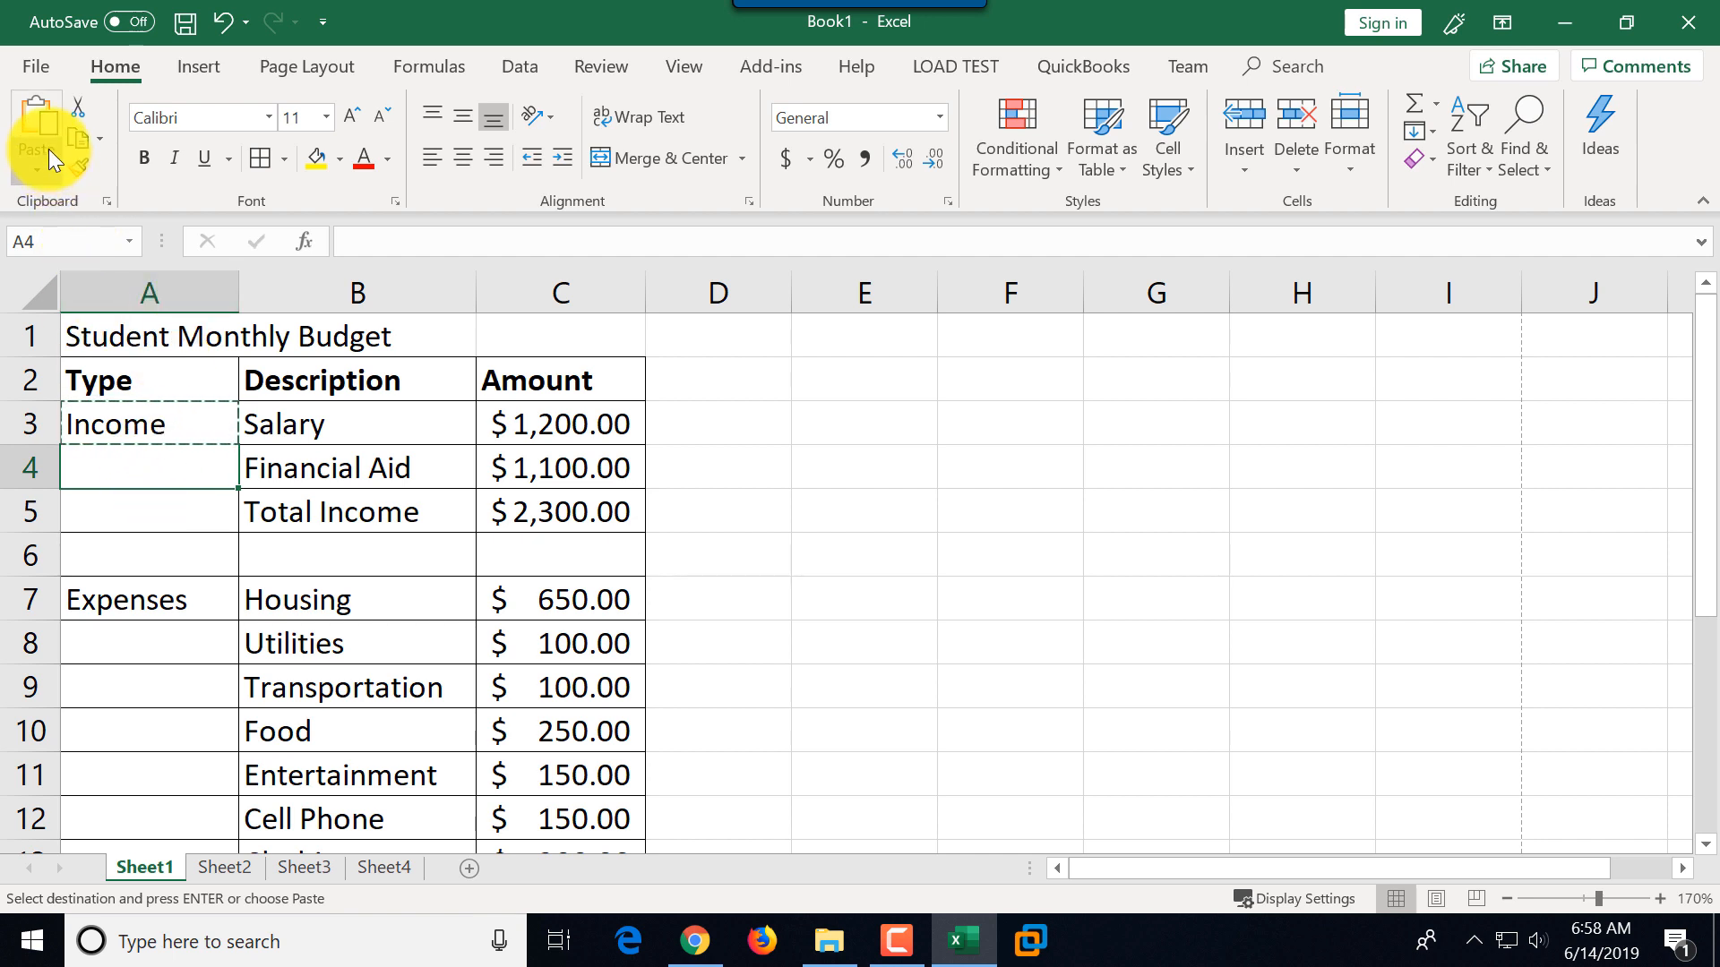
click(40, 126)
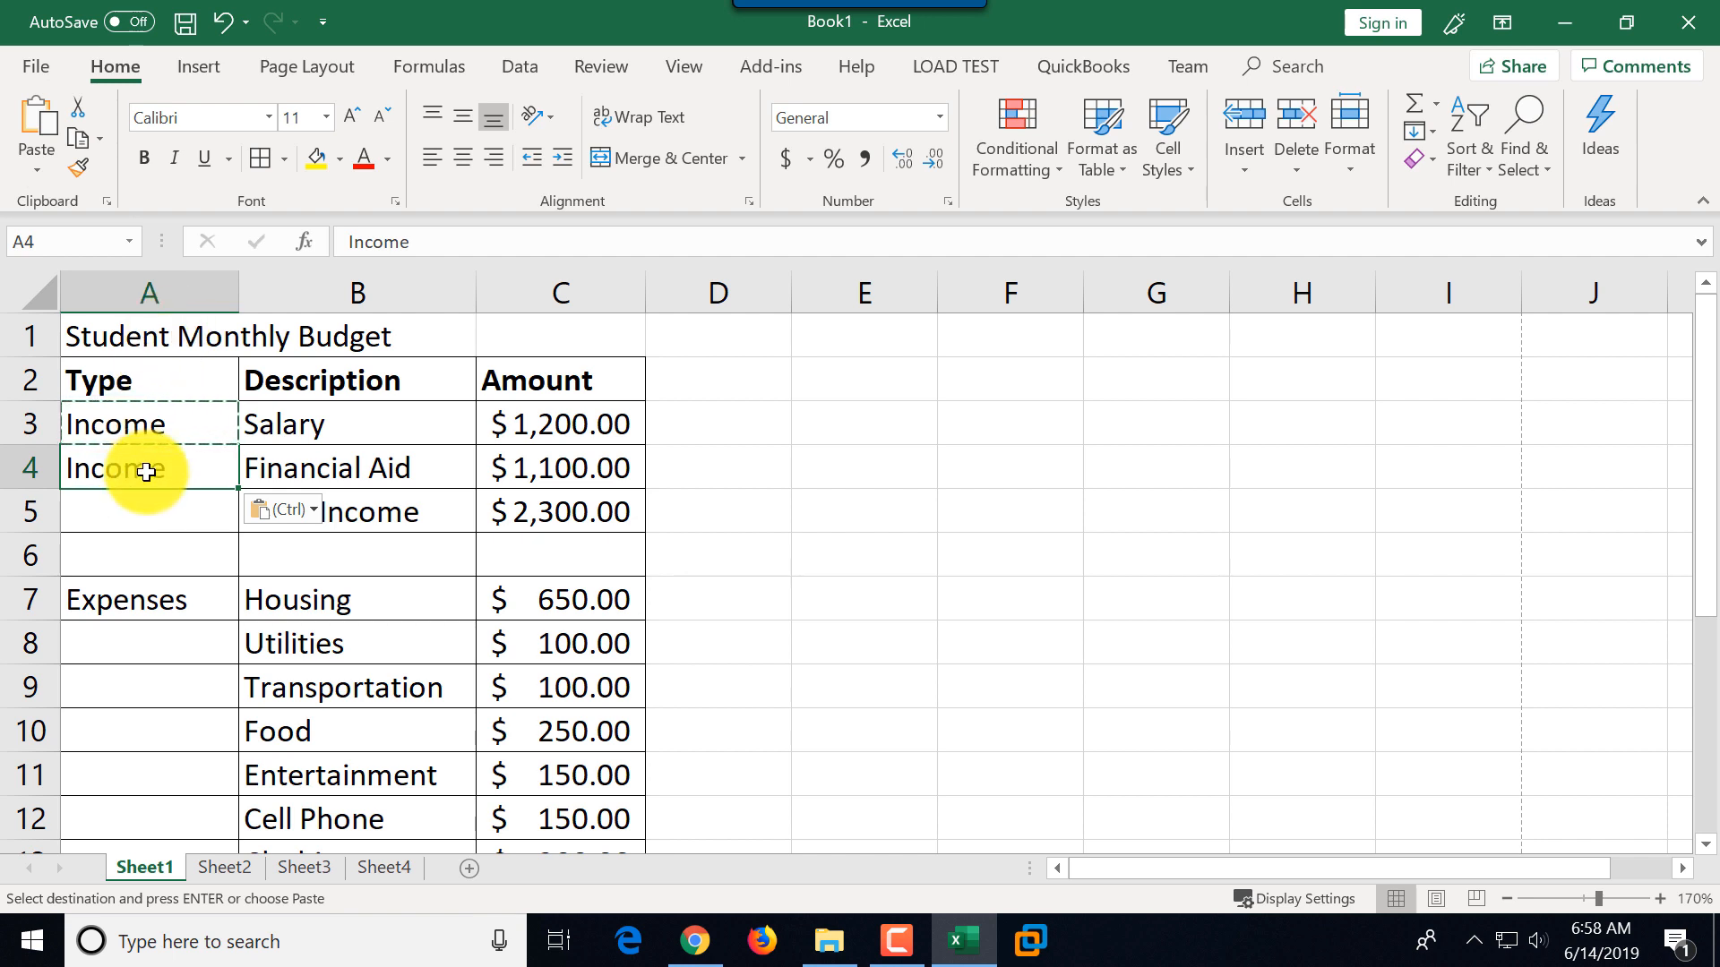
- Fill the Expenses label from A7 down through A15, covering the Utilities to Books rows
click(192, 600)
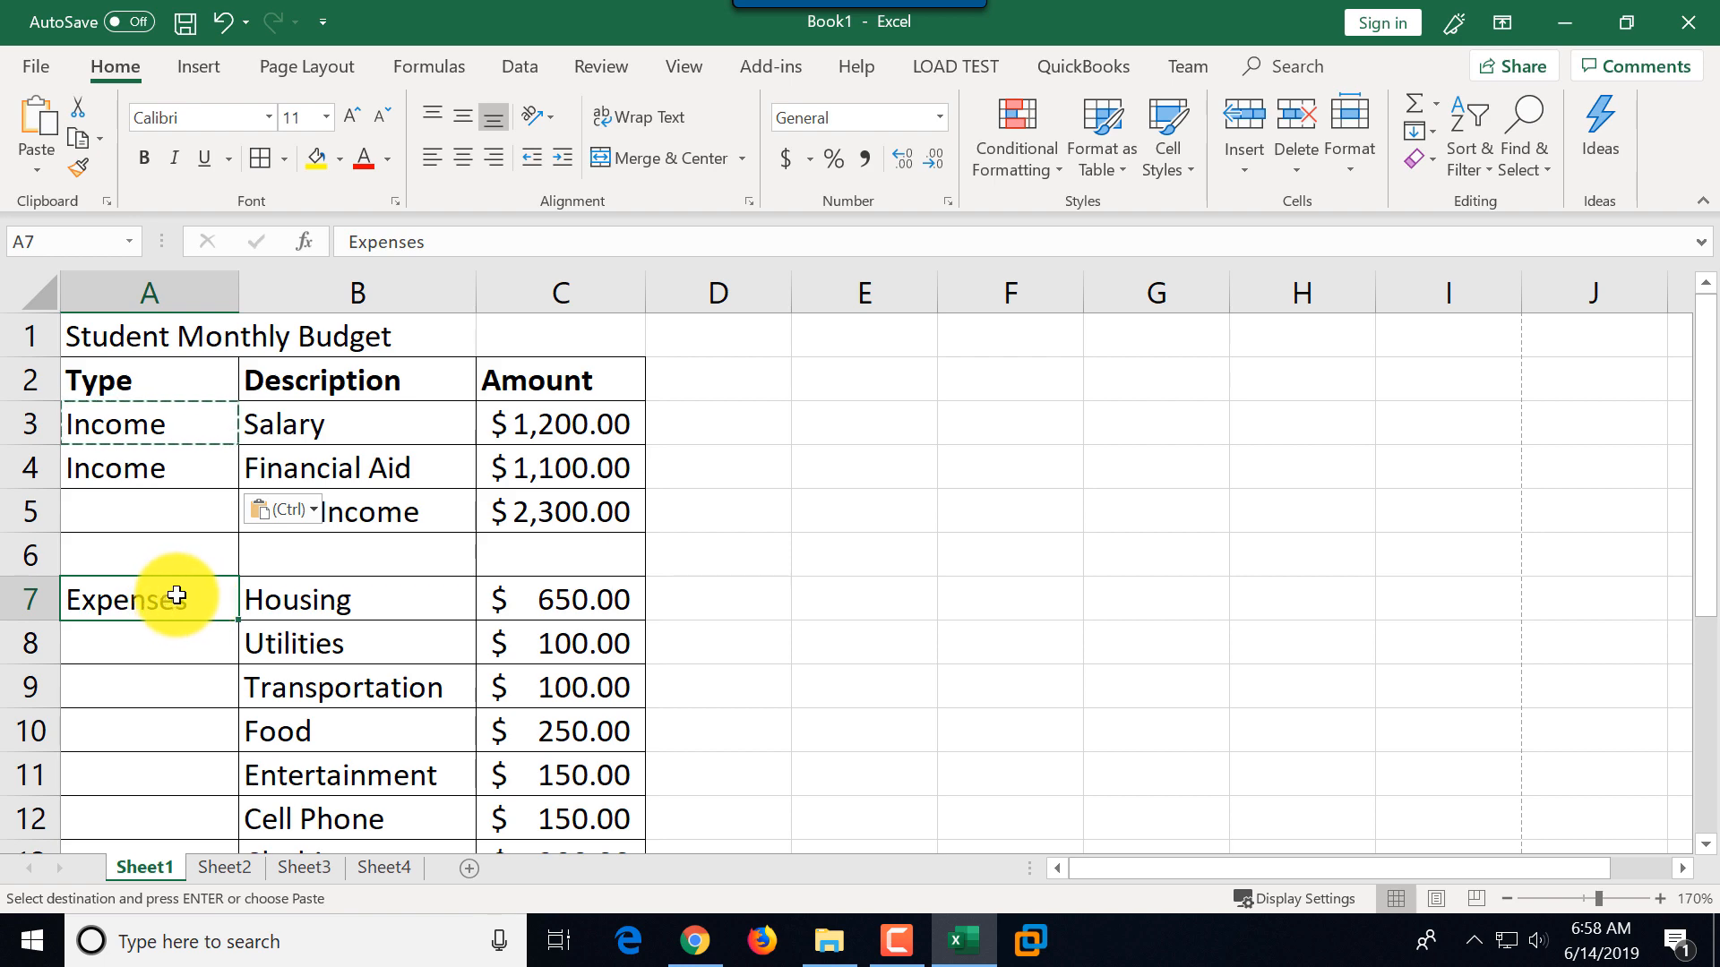
scroll(639, 576, down, 1)
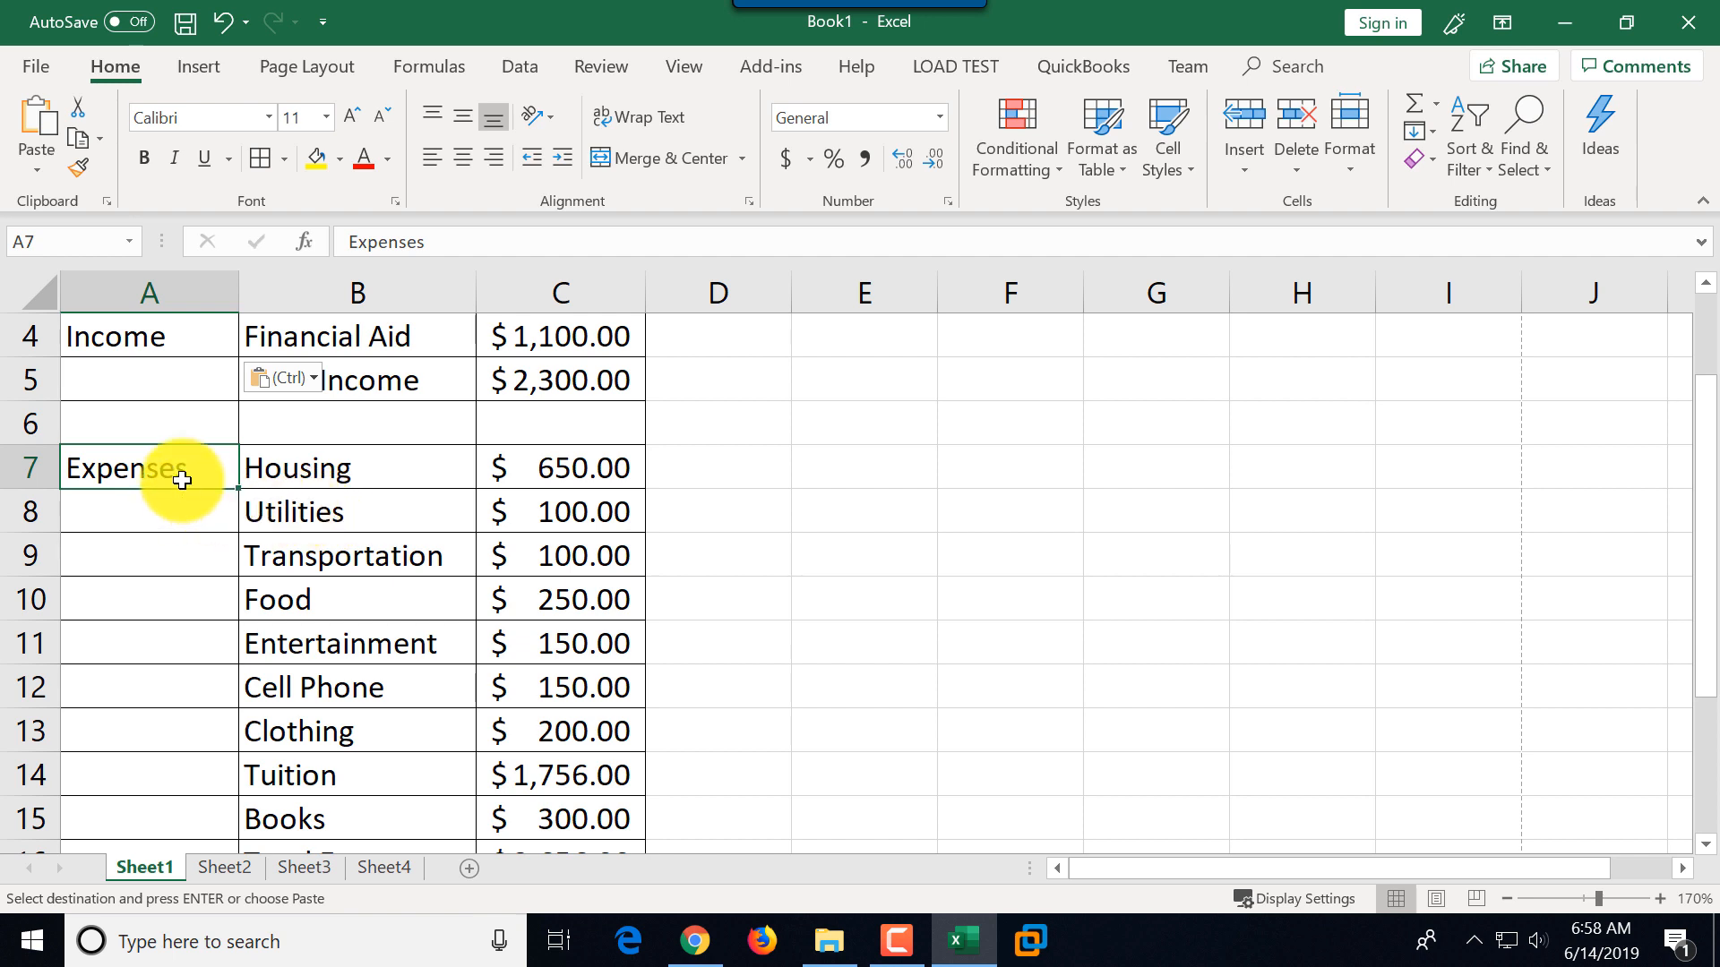
scroll(298, 491, down, 1)
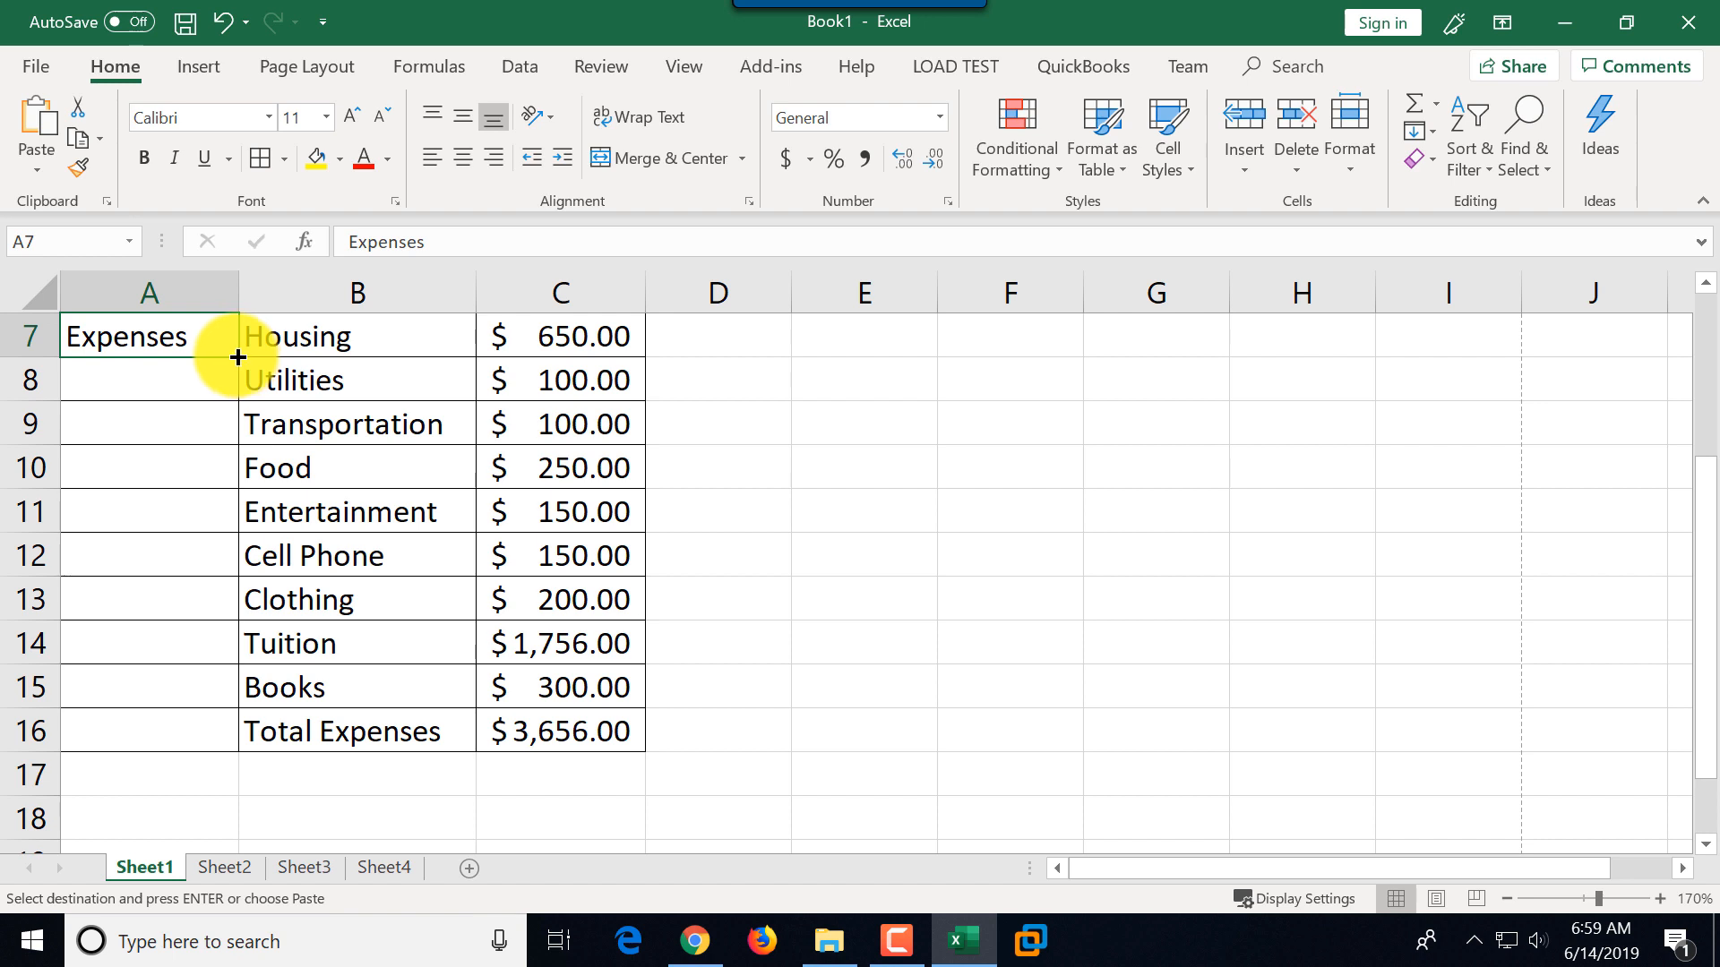
drag(237, 357, 227, 697)
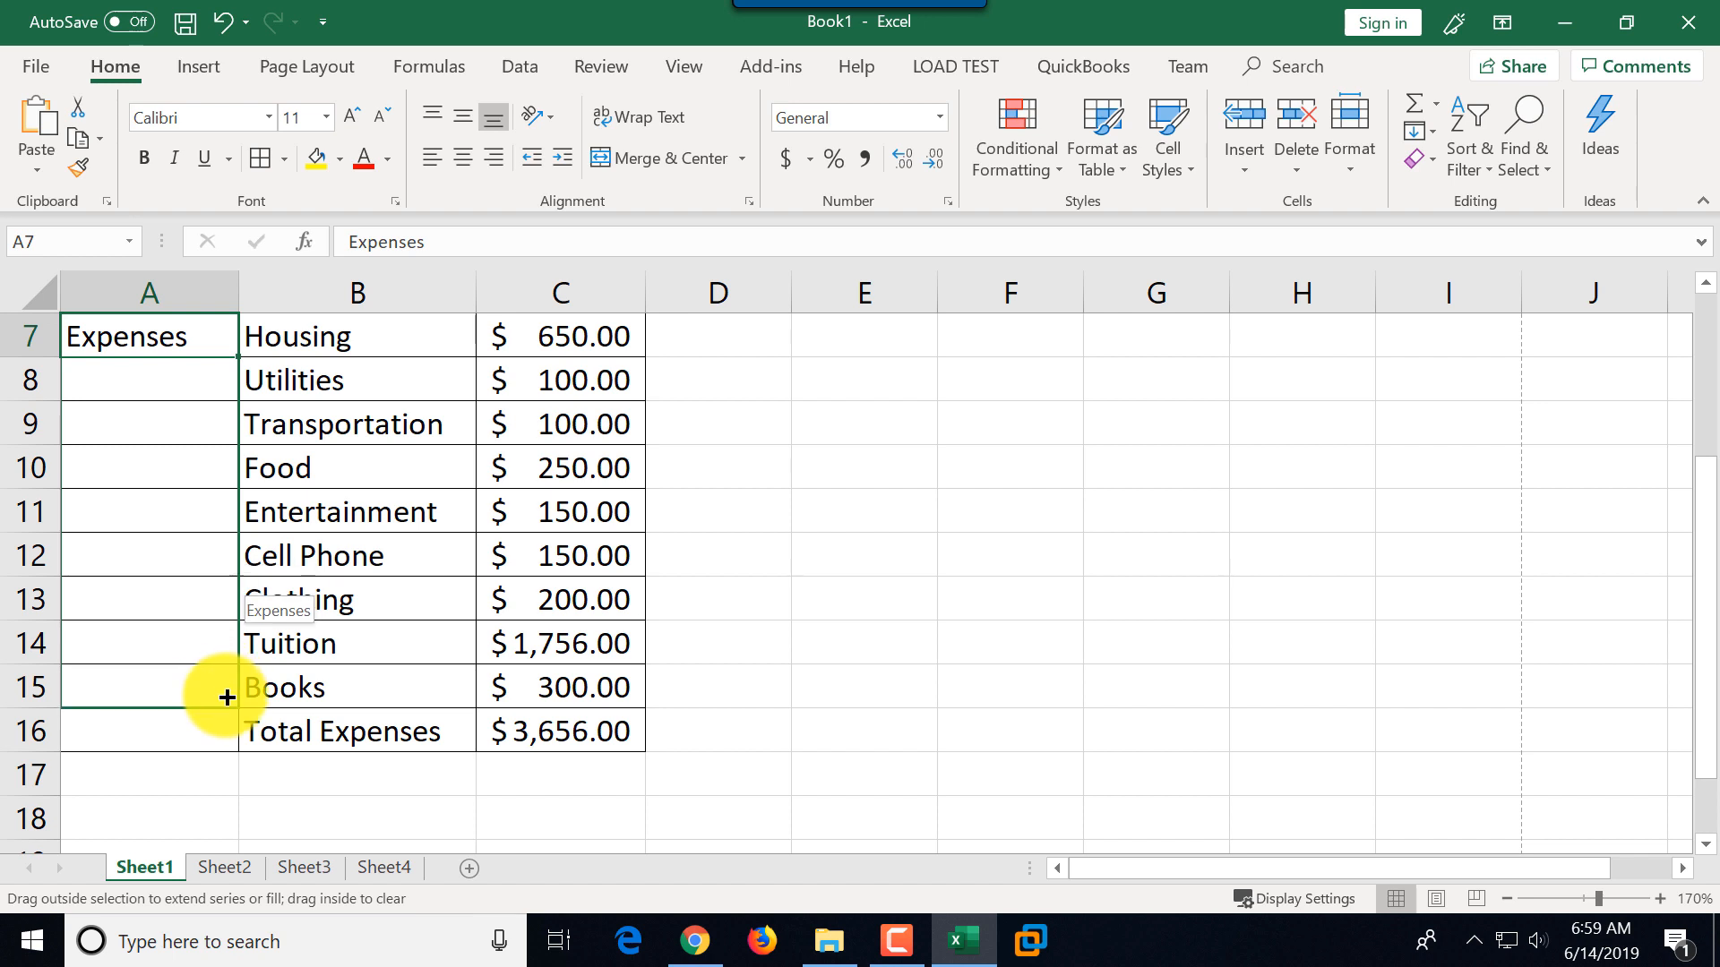
drag(227, 697, 227, 697)
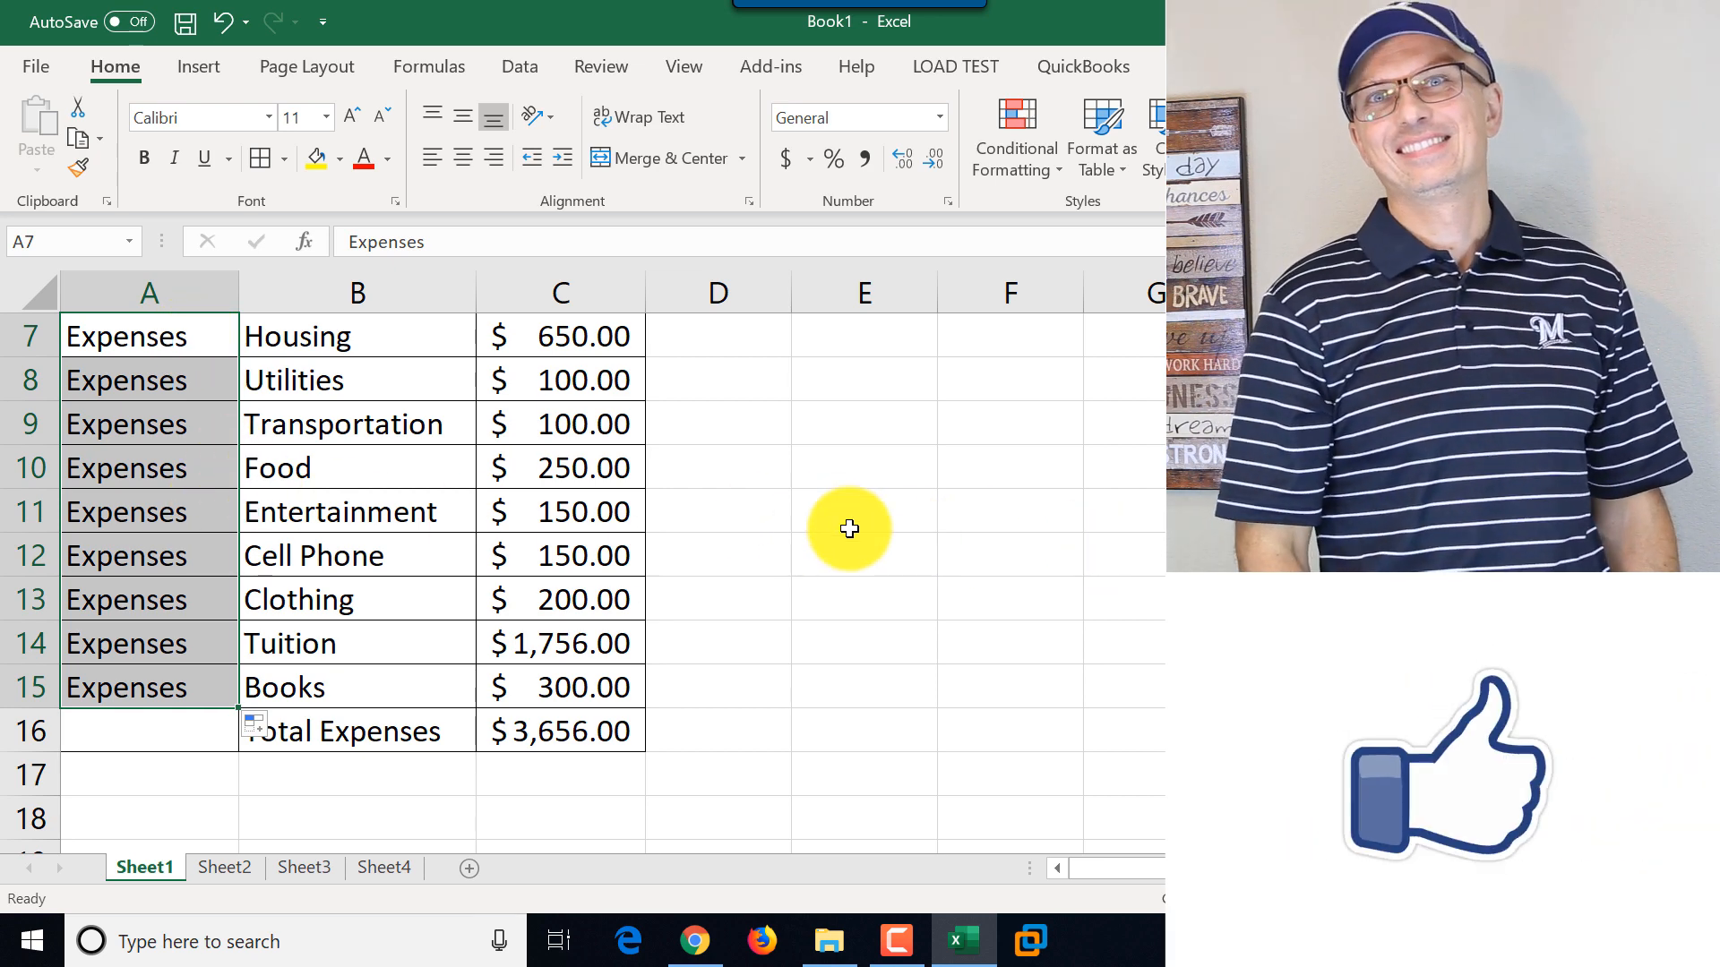
scroll(849, 529, up, 2)
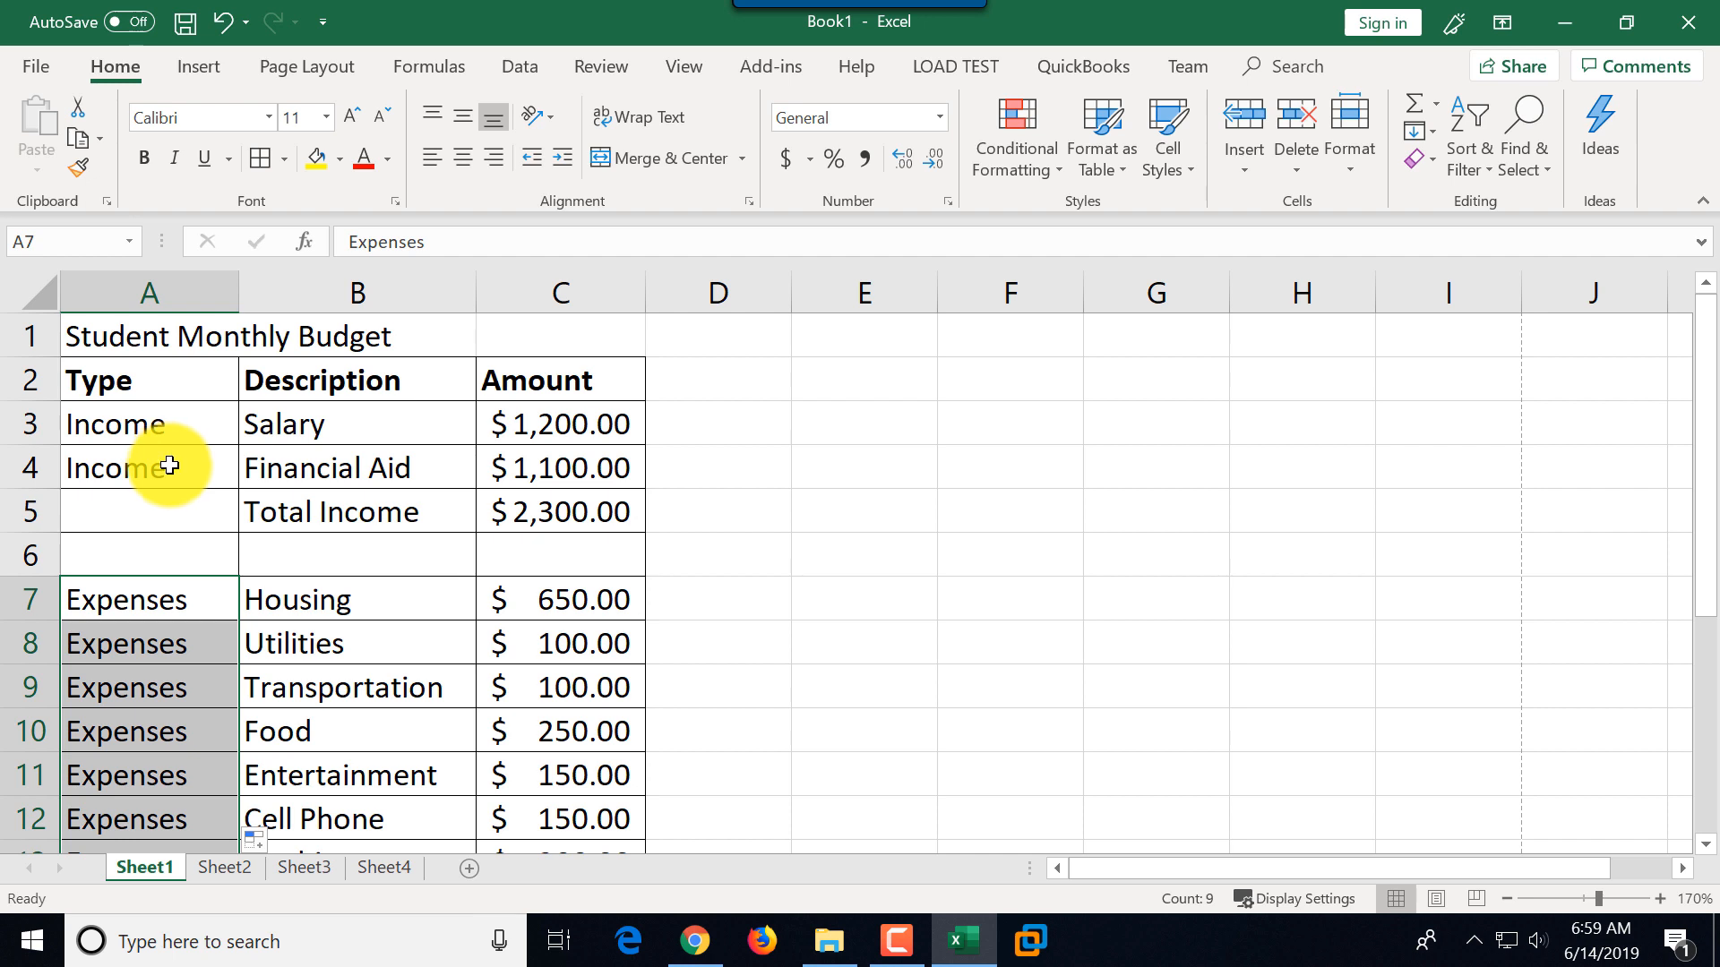
click(155, 504)
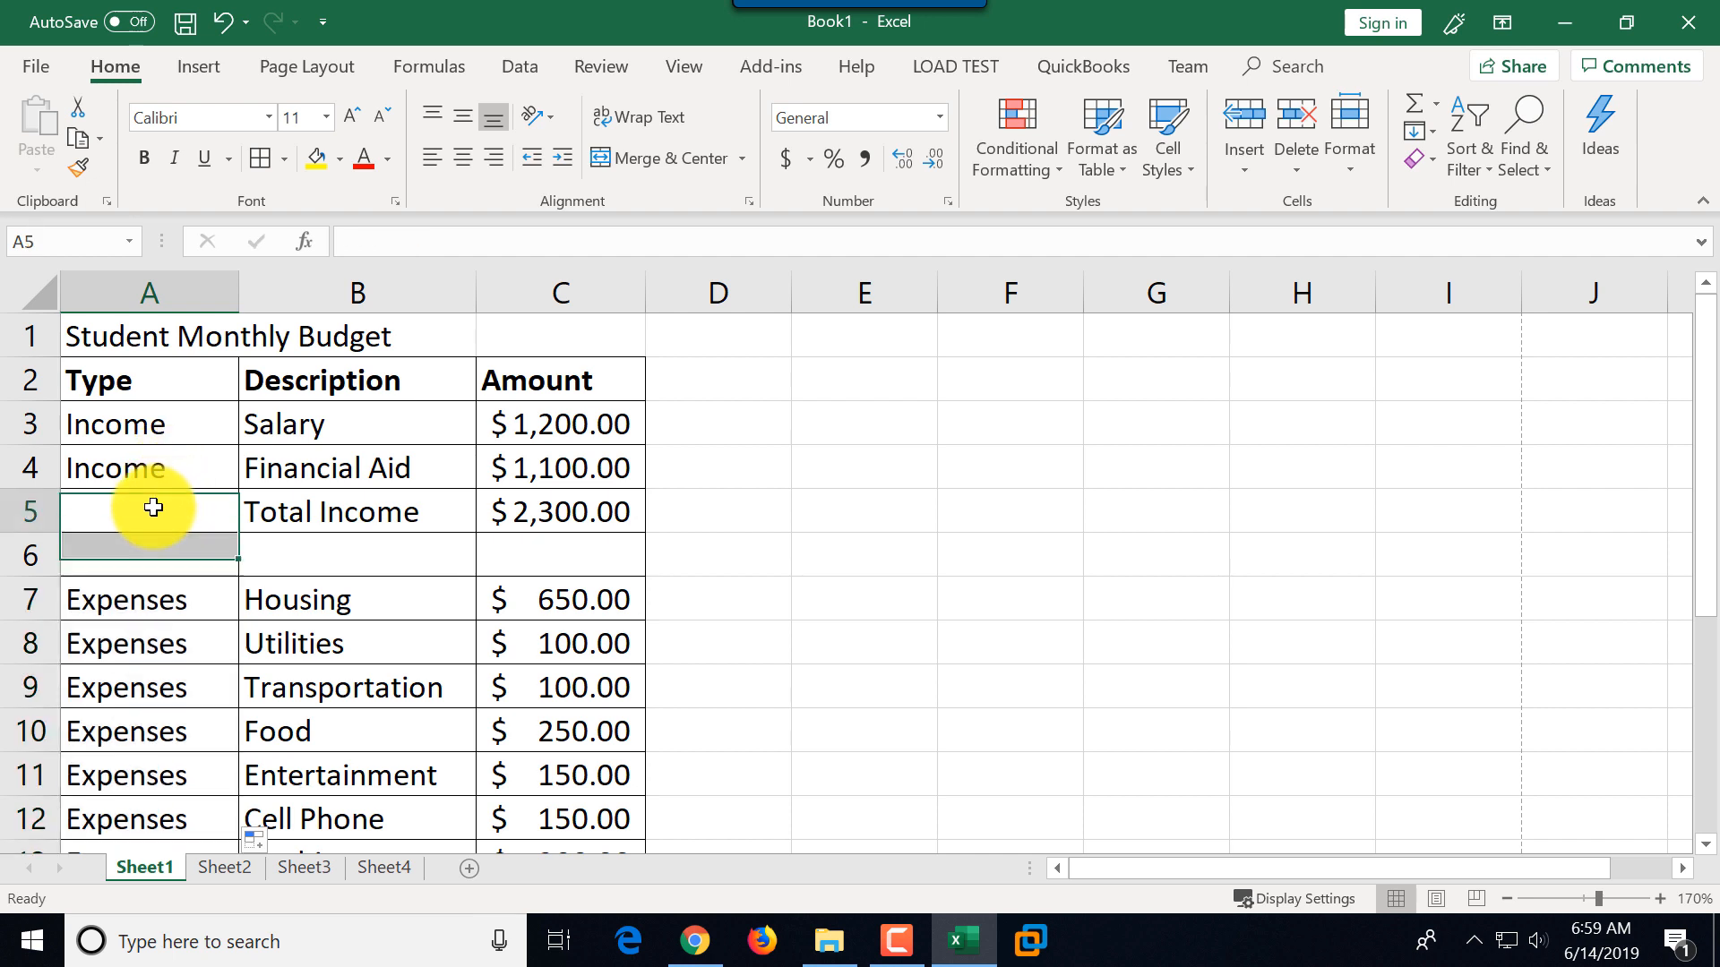
text(I)
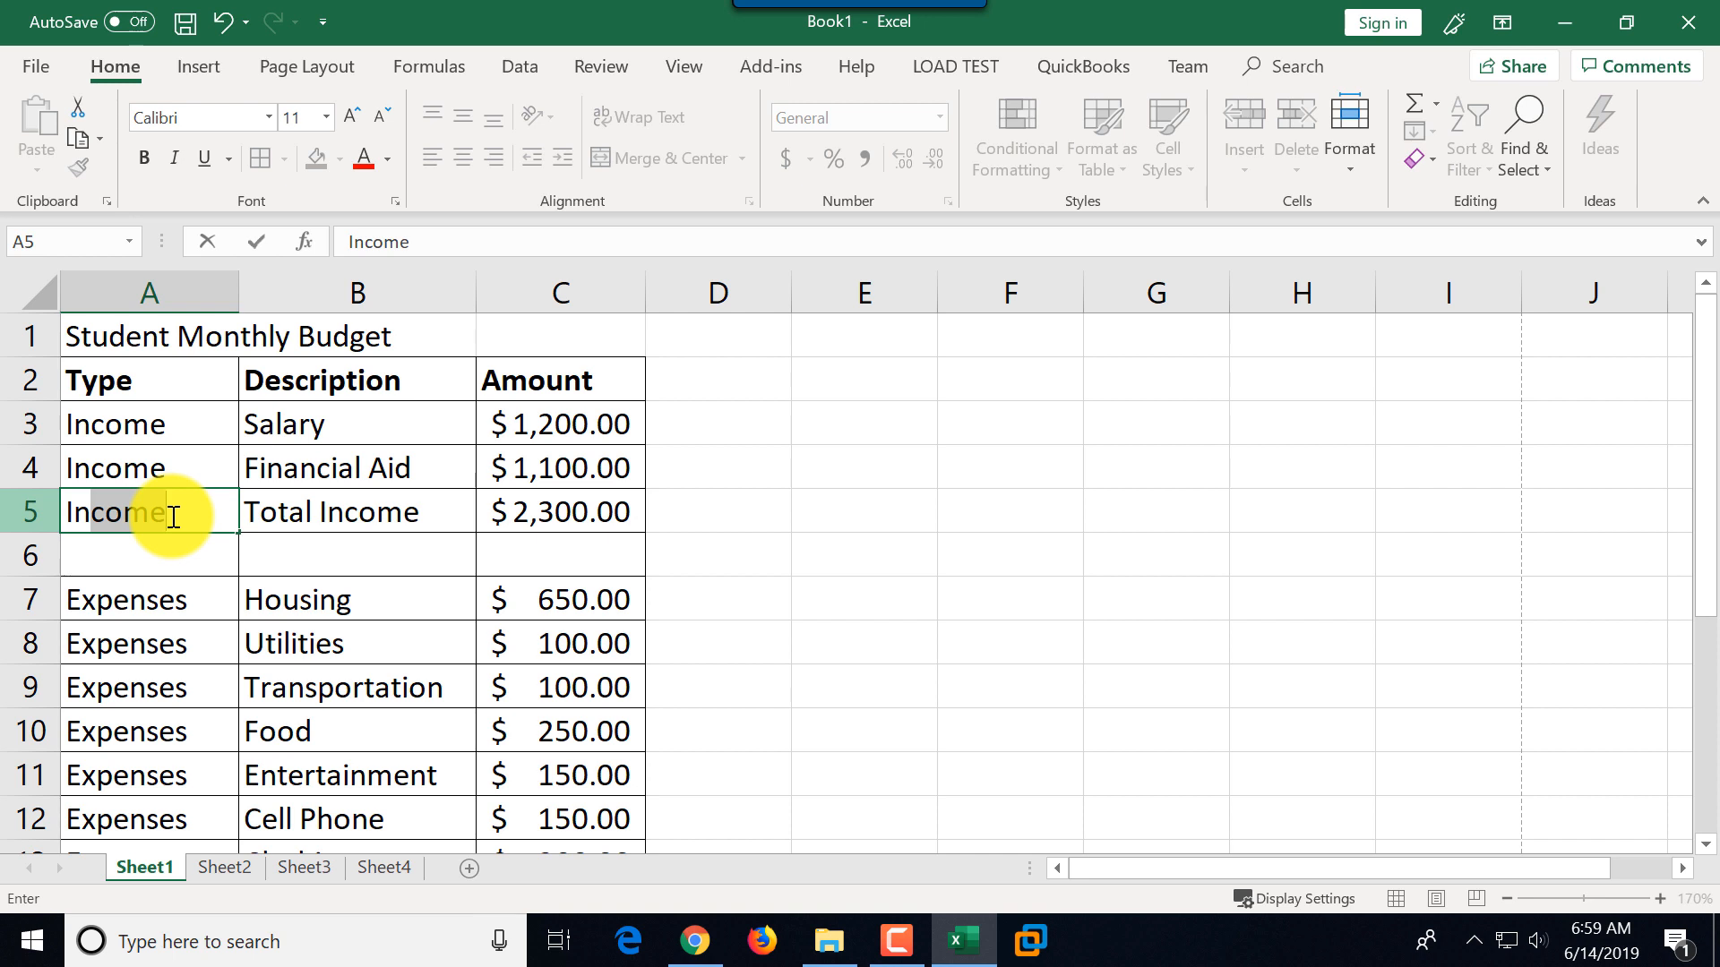
key(Escape)
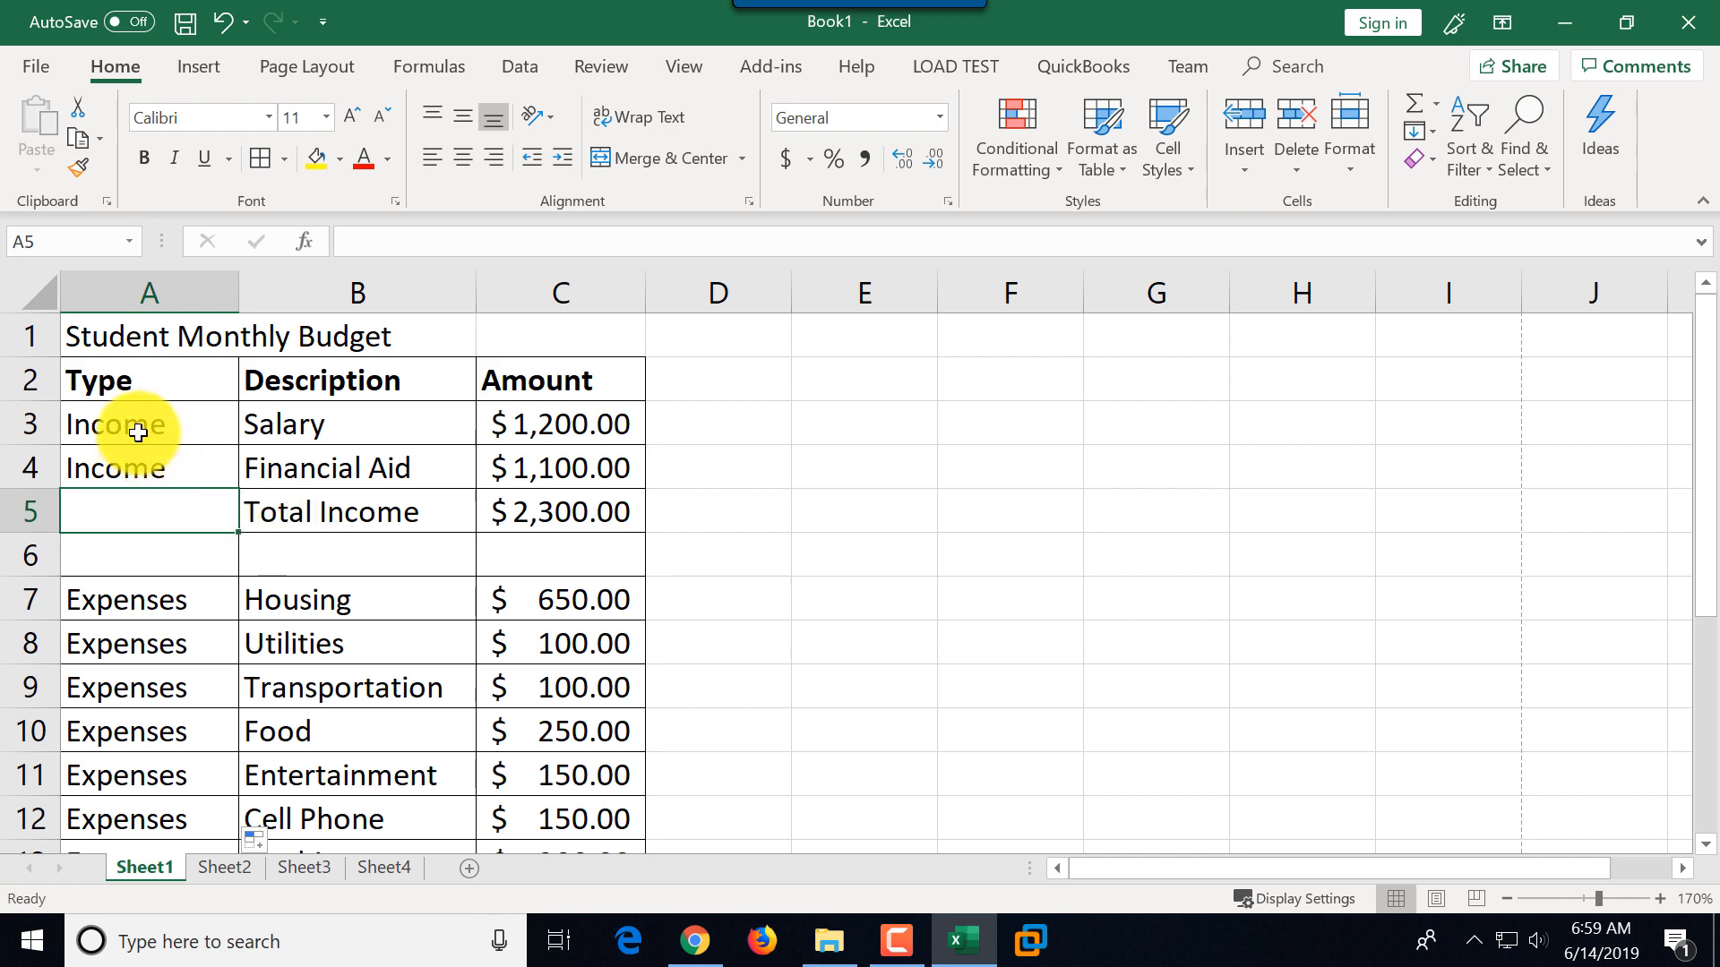
- Enter Income as the type for the Total Income row in A5
scroll(215, 570, down, 2)
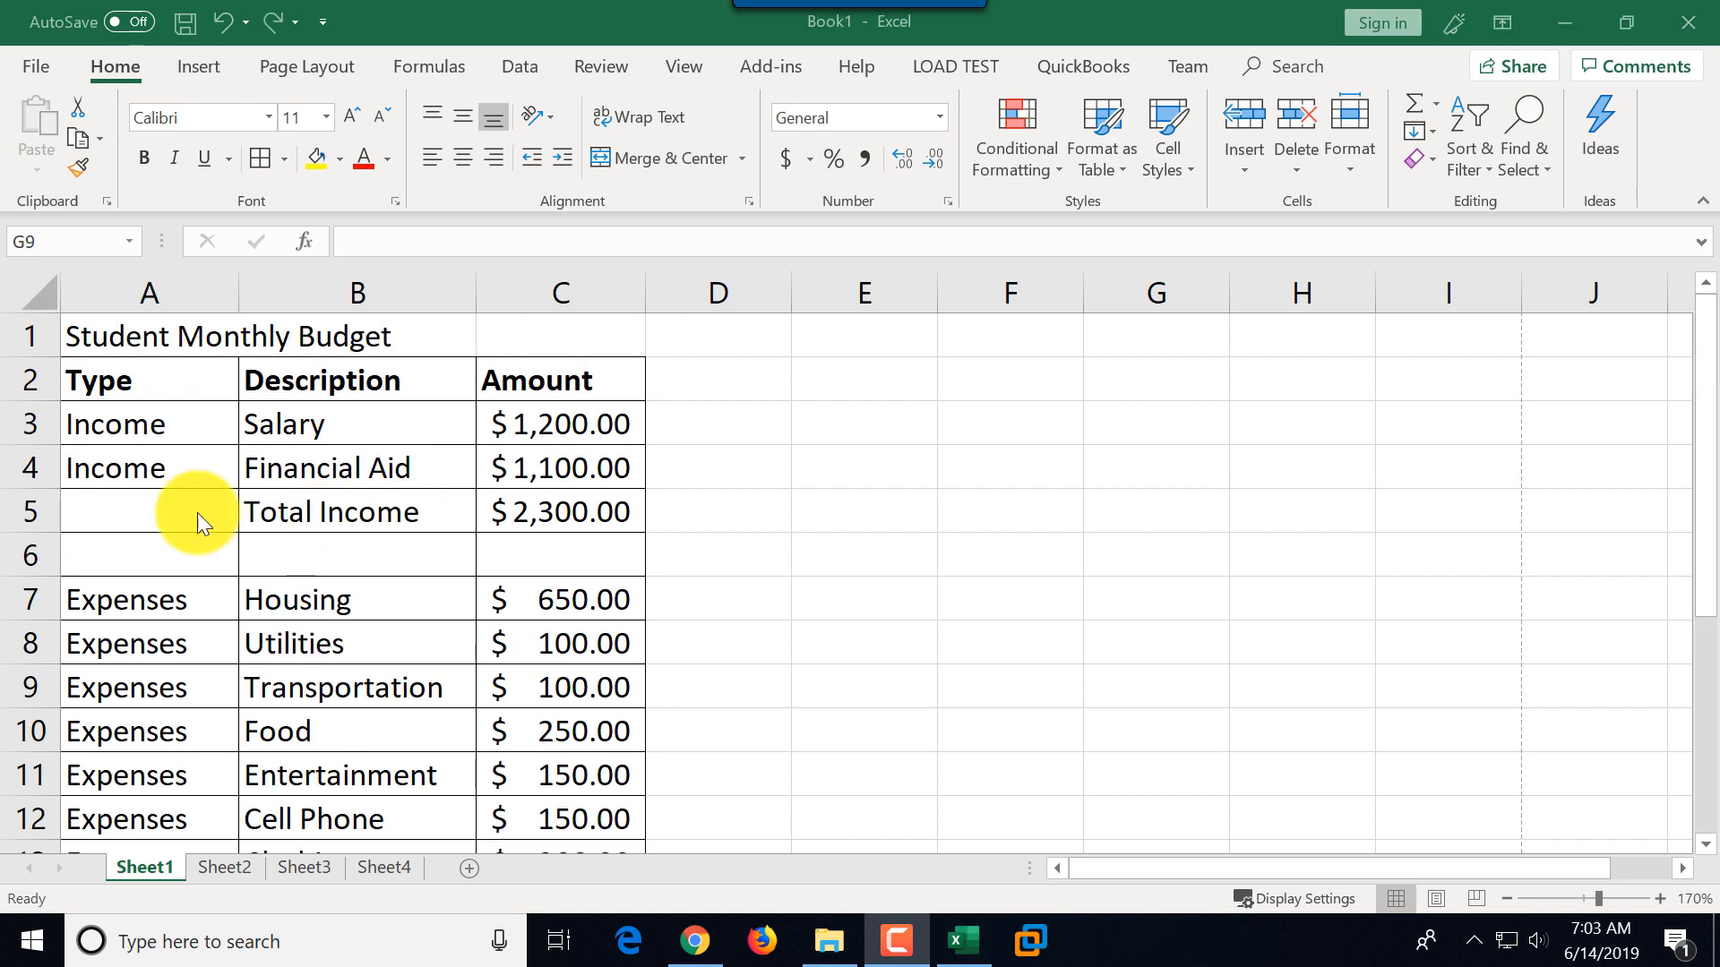
click(193, 490)
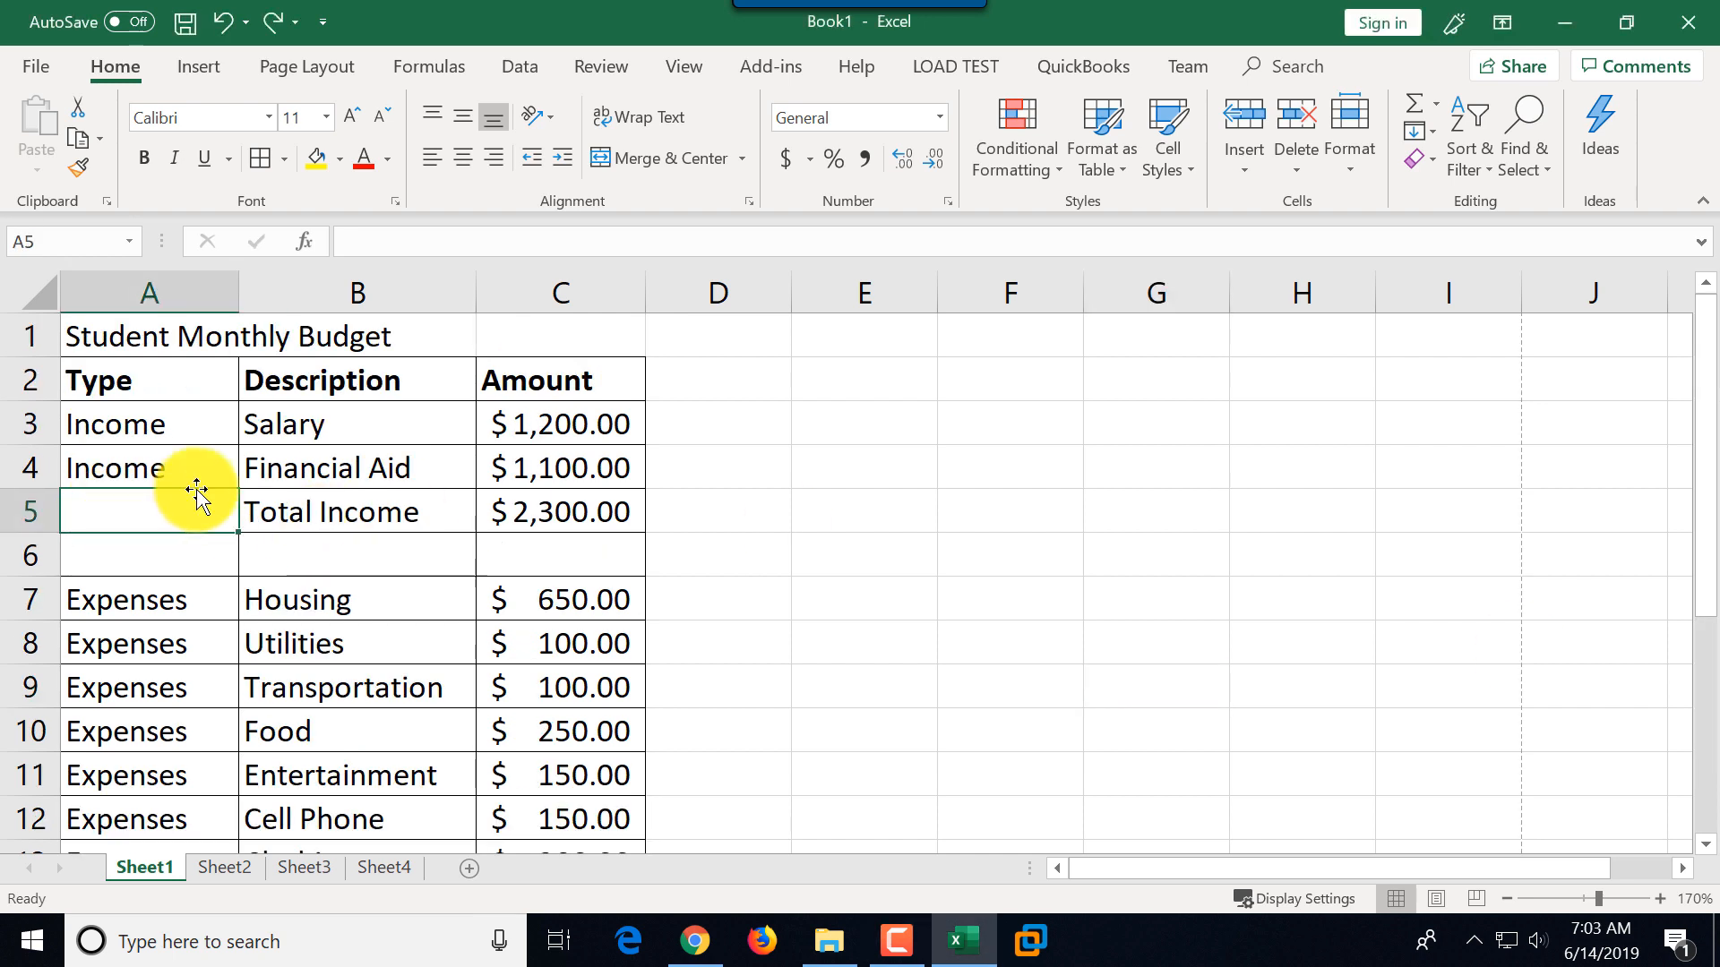
text(Income)
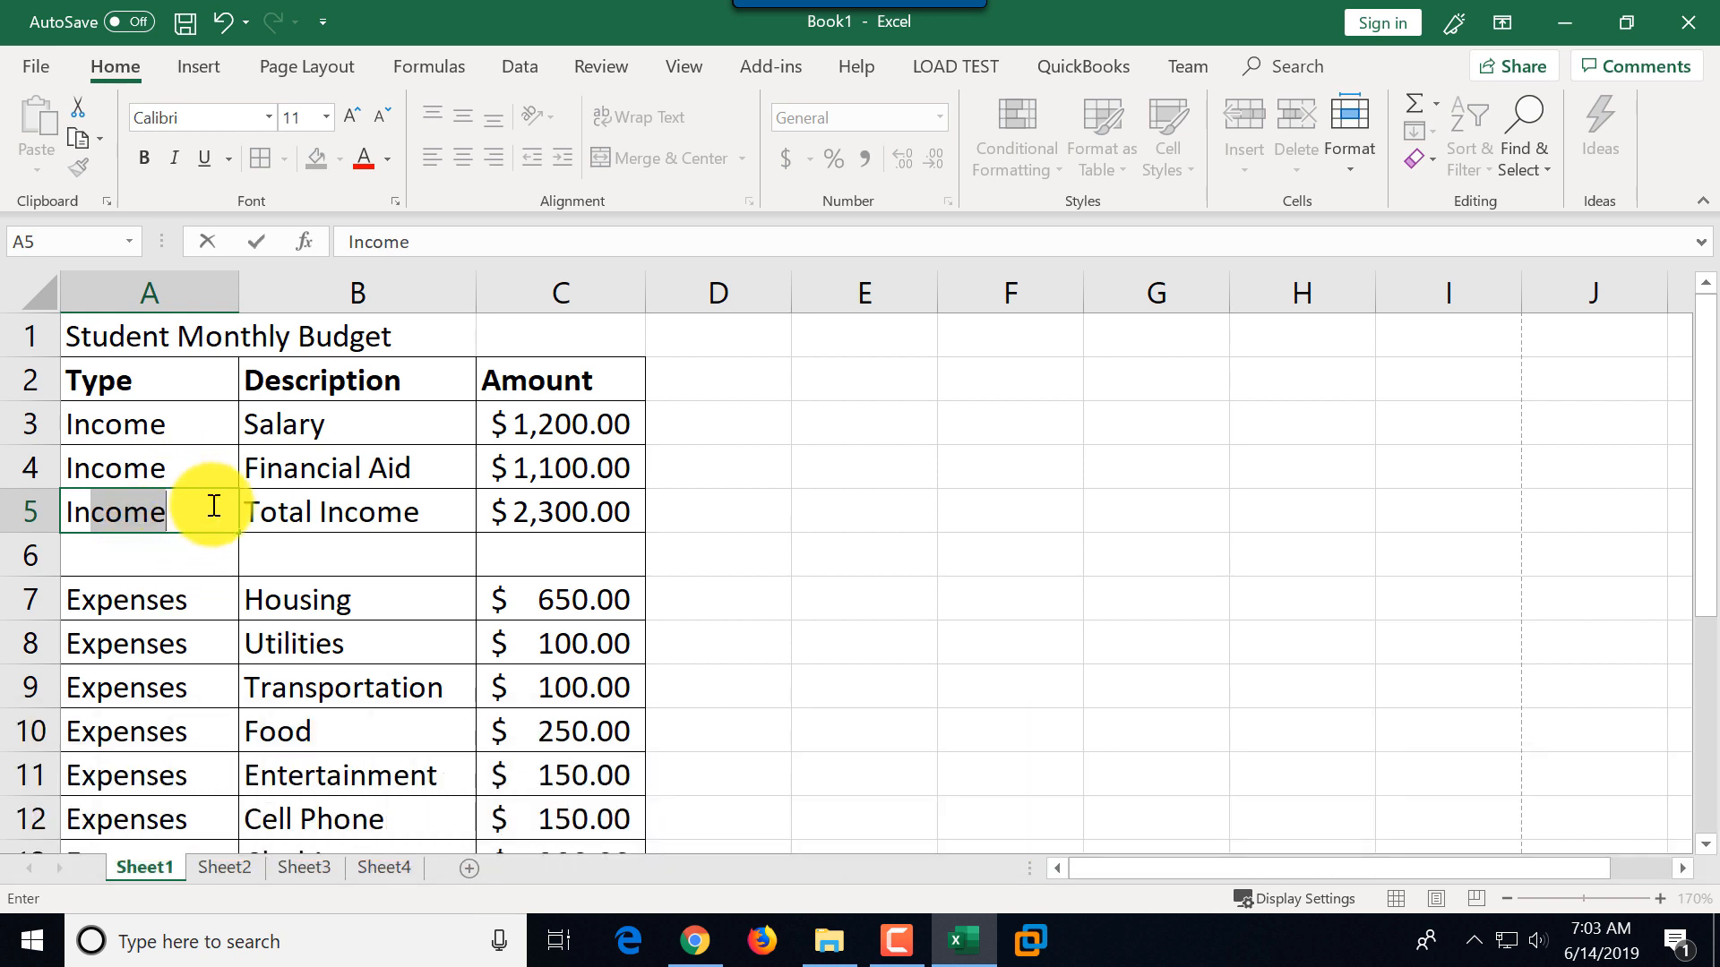
key(Return)
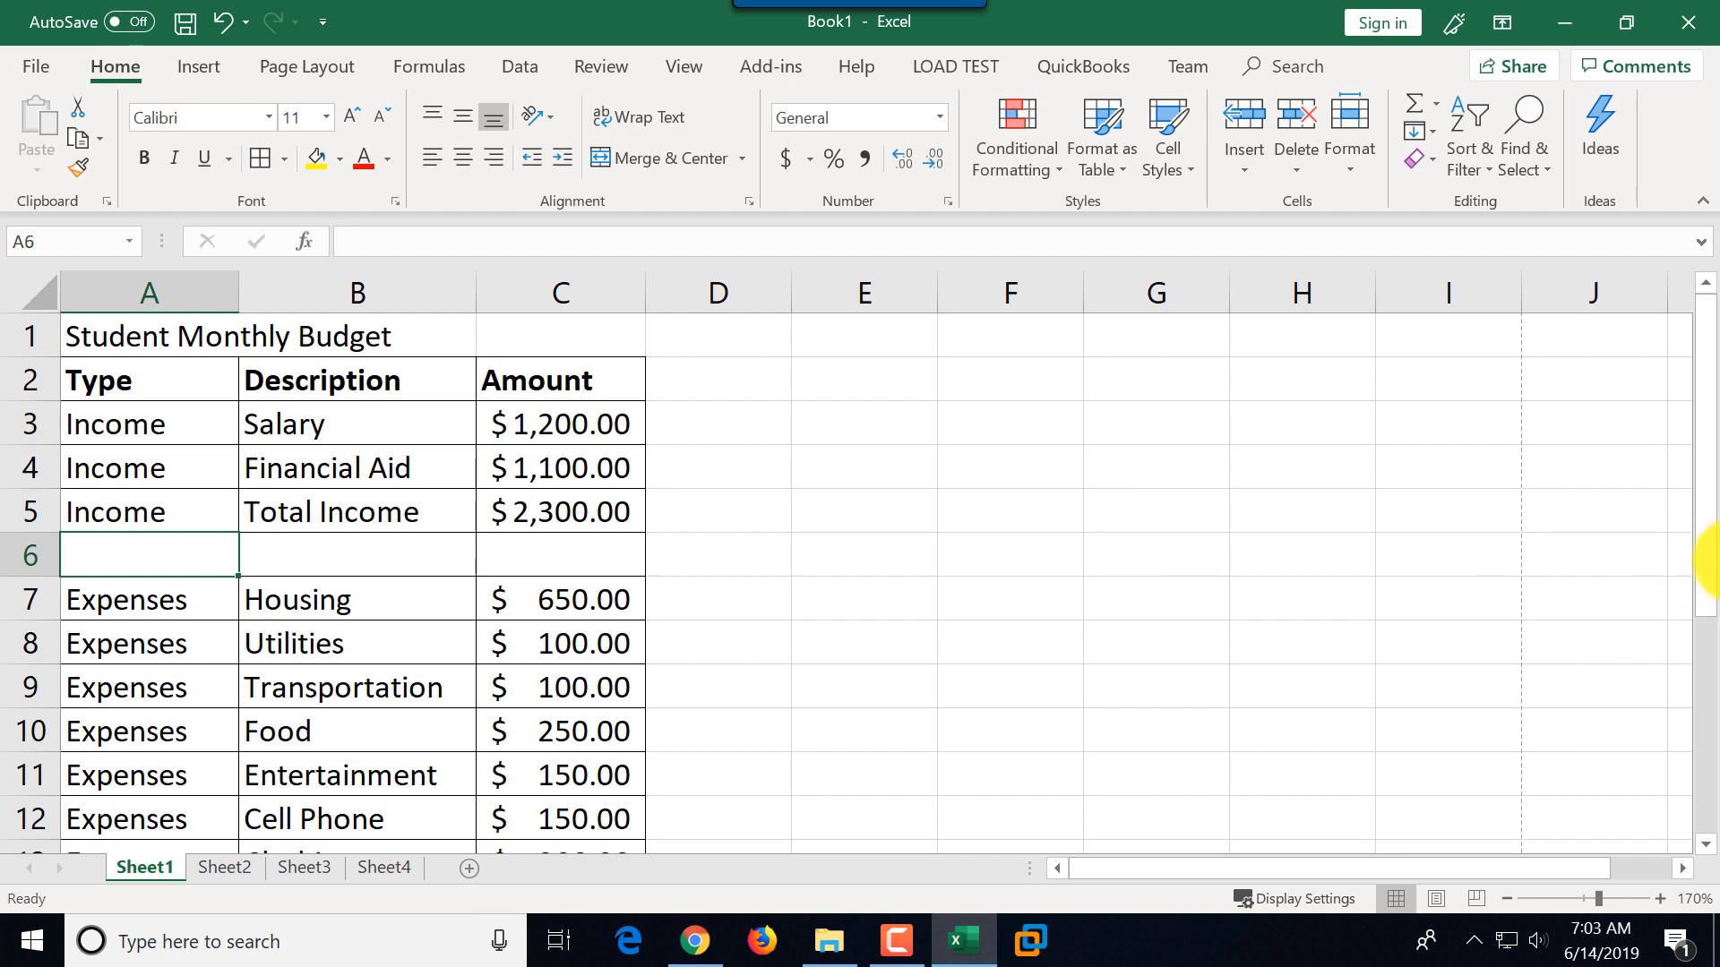
- Enter Expenses as the type for the Total Expenses row in A16
drag(1689, 576, 1689, 712)
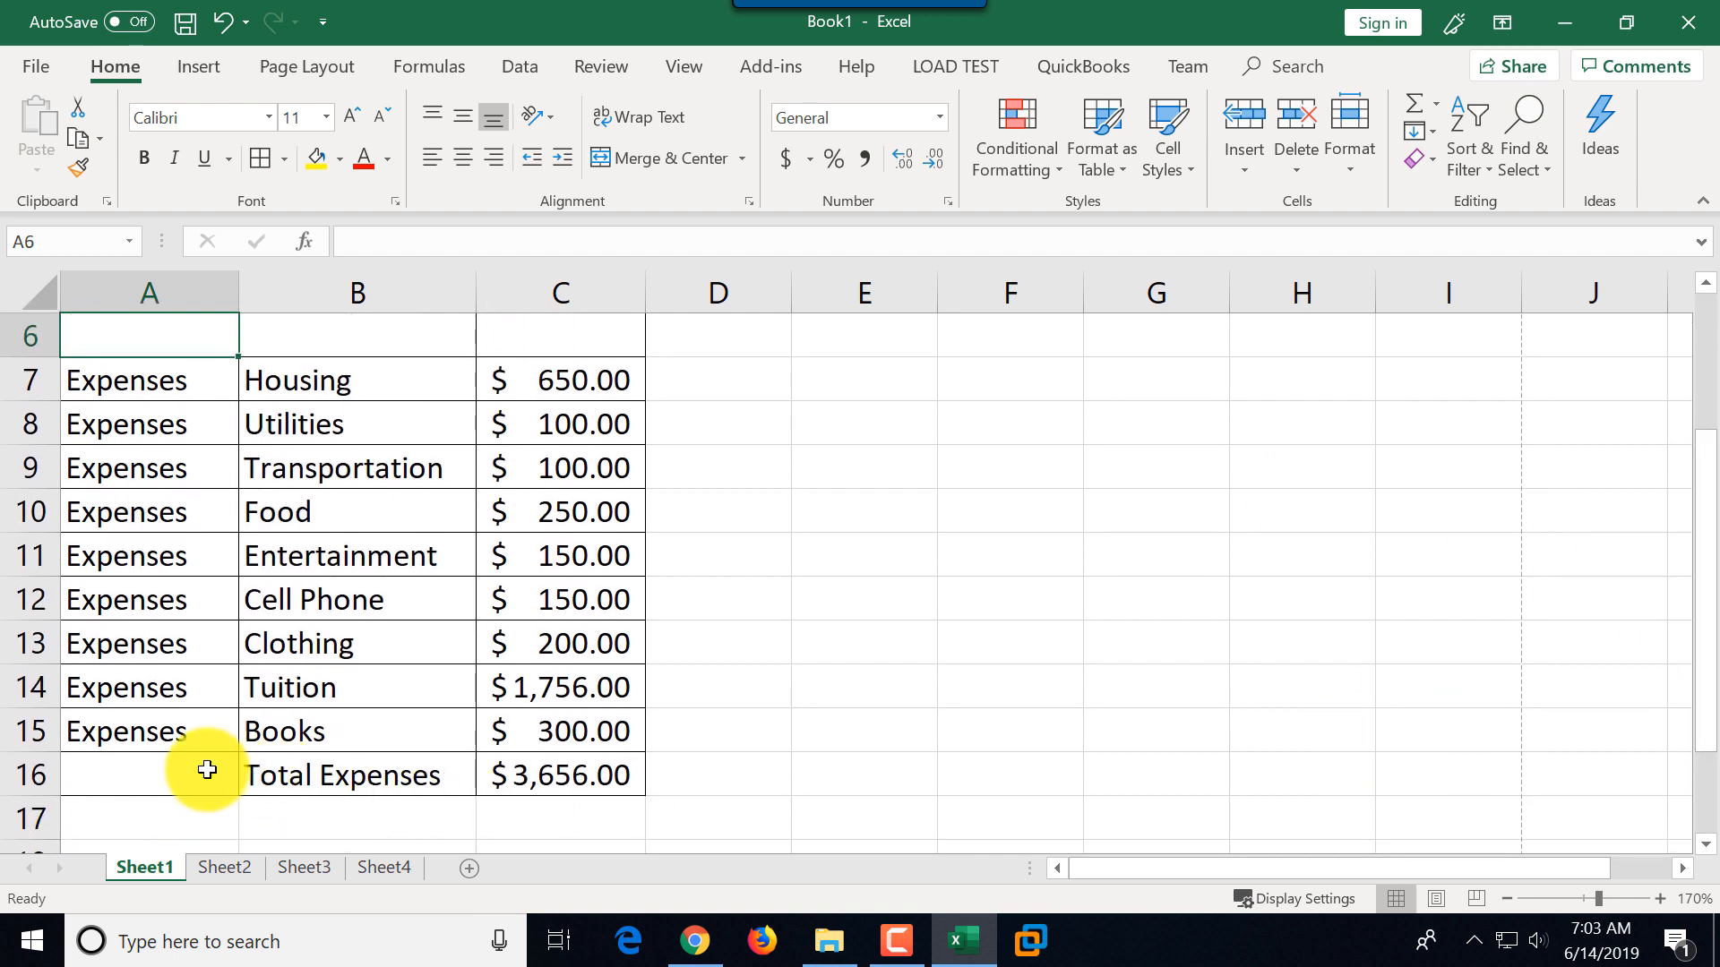
click(146, 771)
text(Expenses)
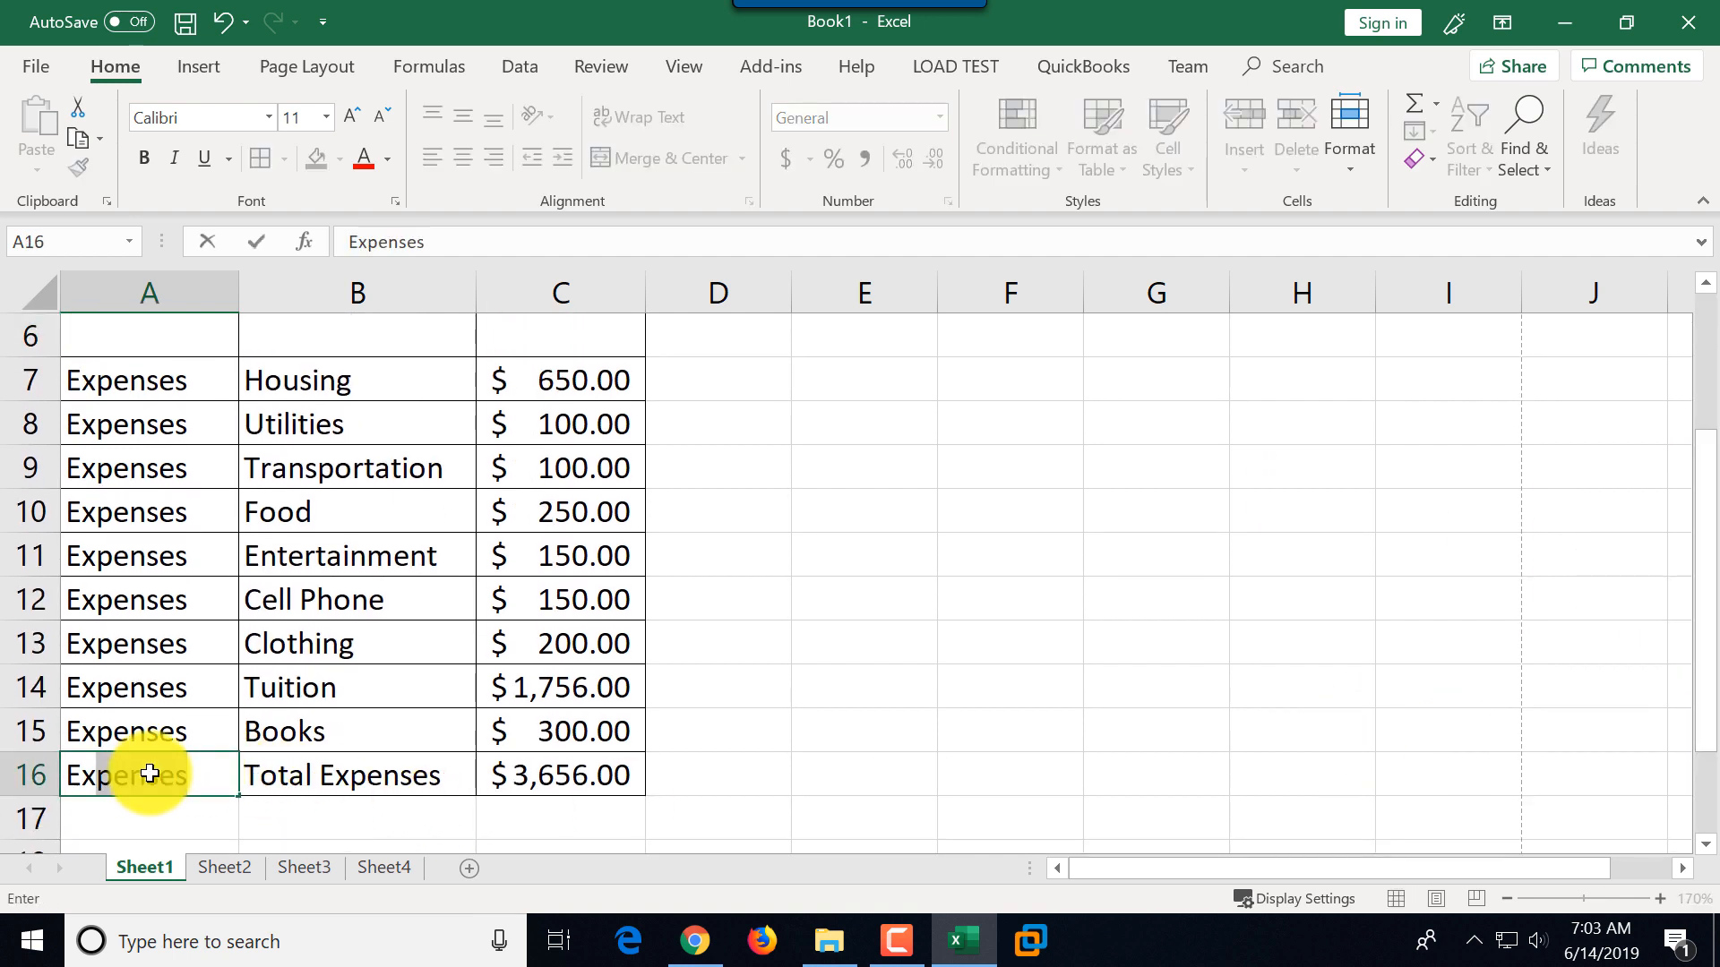
key(Tab)
- Delete the empty row 6 between the income and expense entries
scroll(250, 545, up, 2)
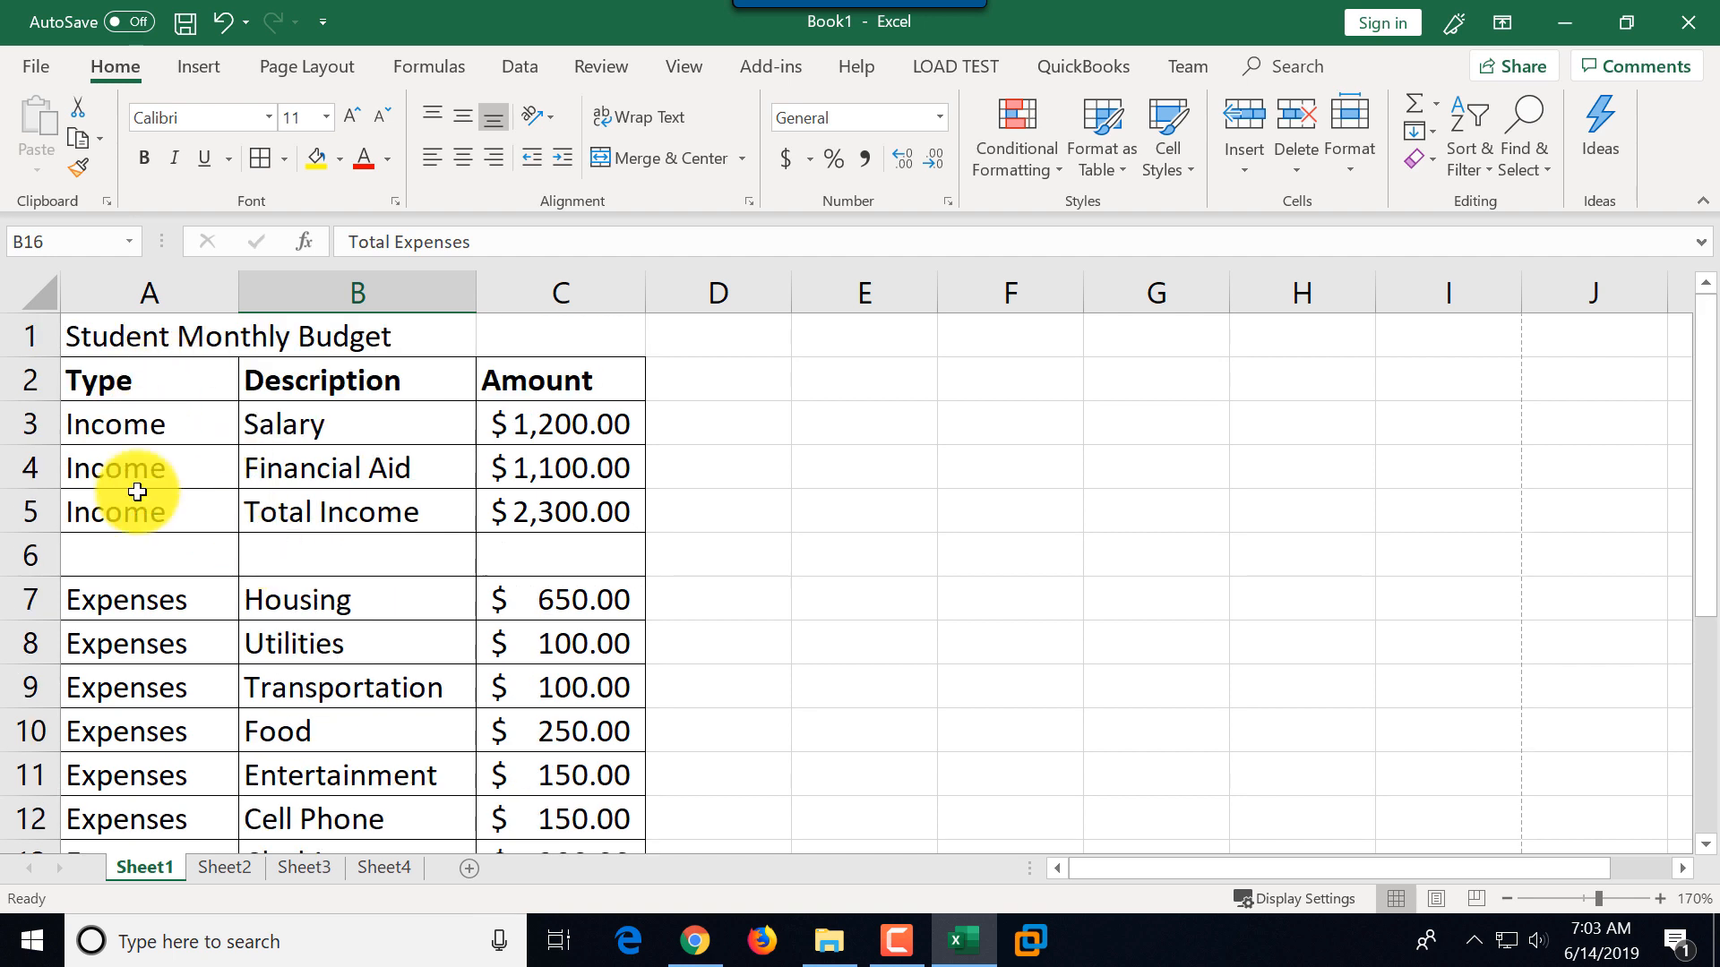
click(29, 557)
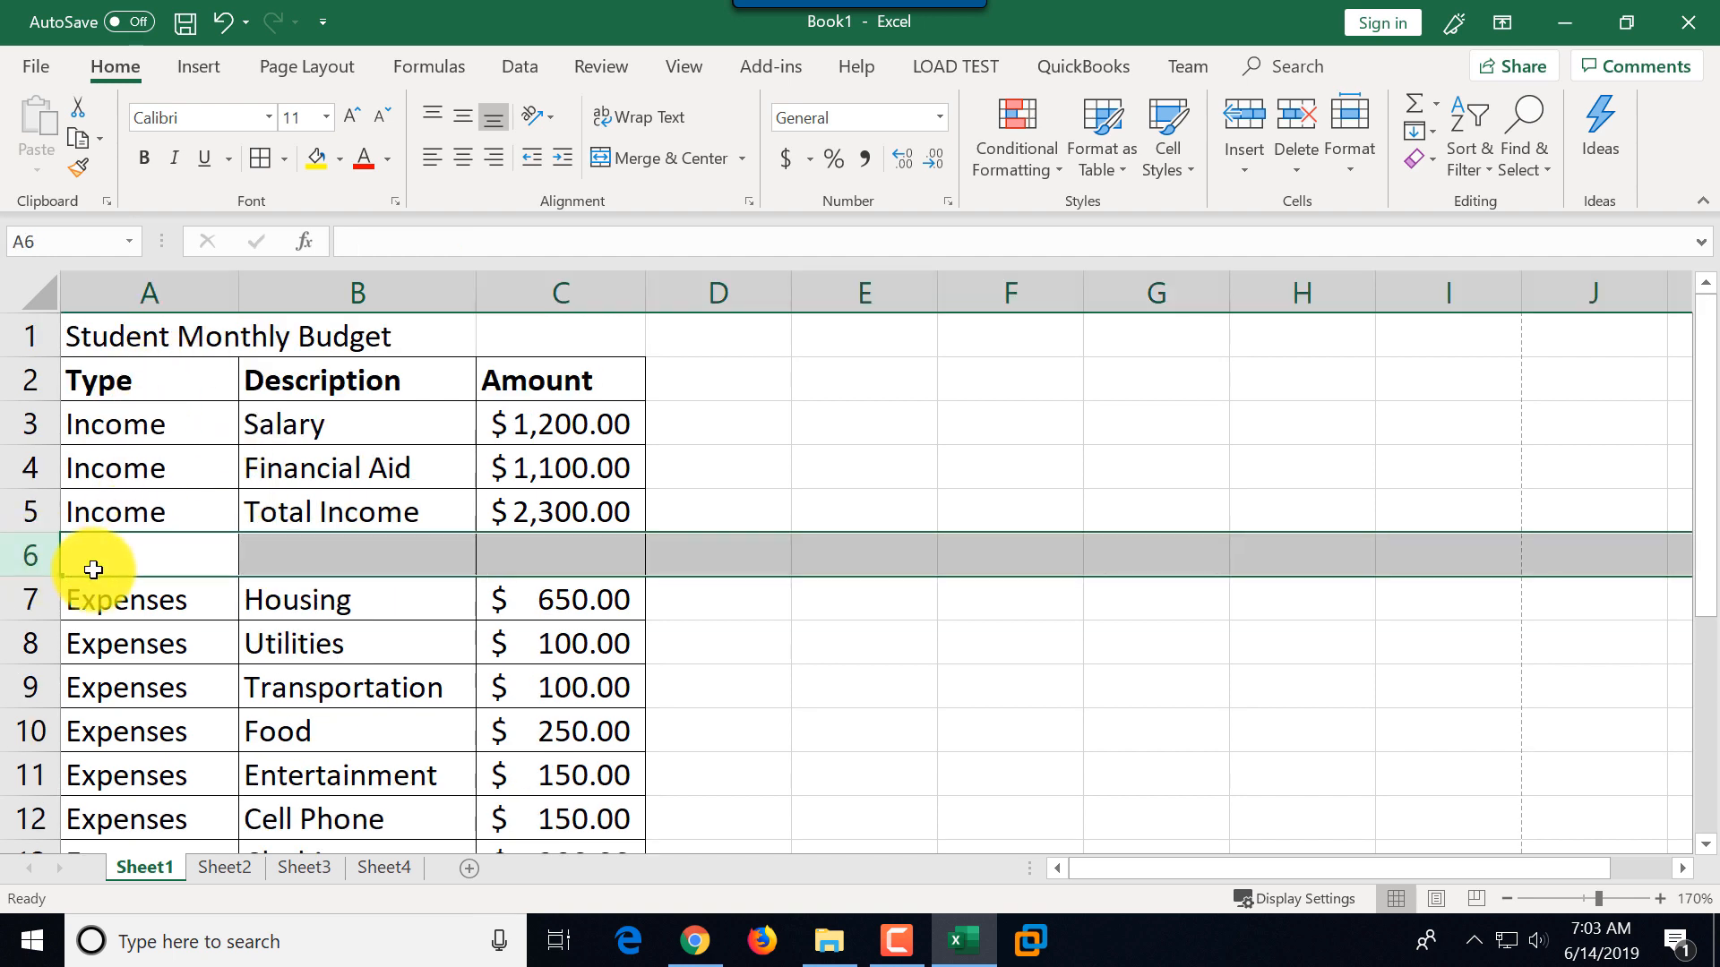
right_click(33, 557)
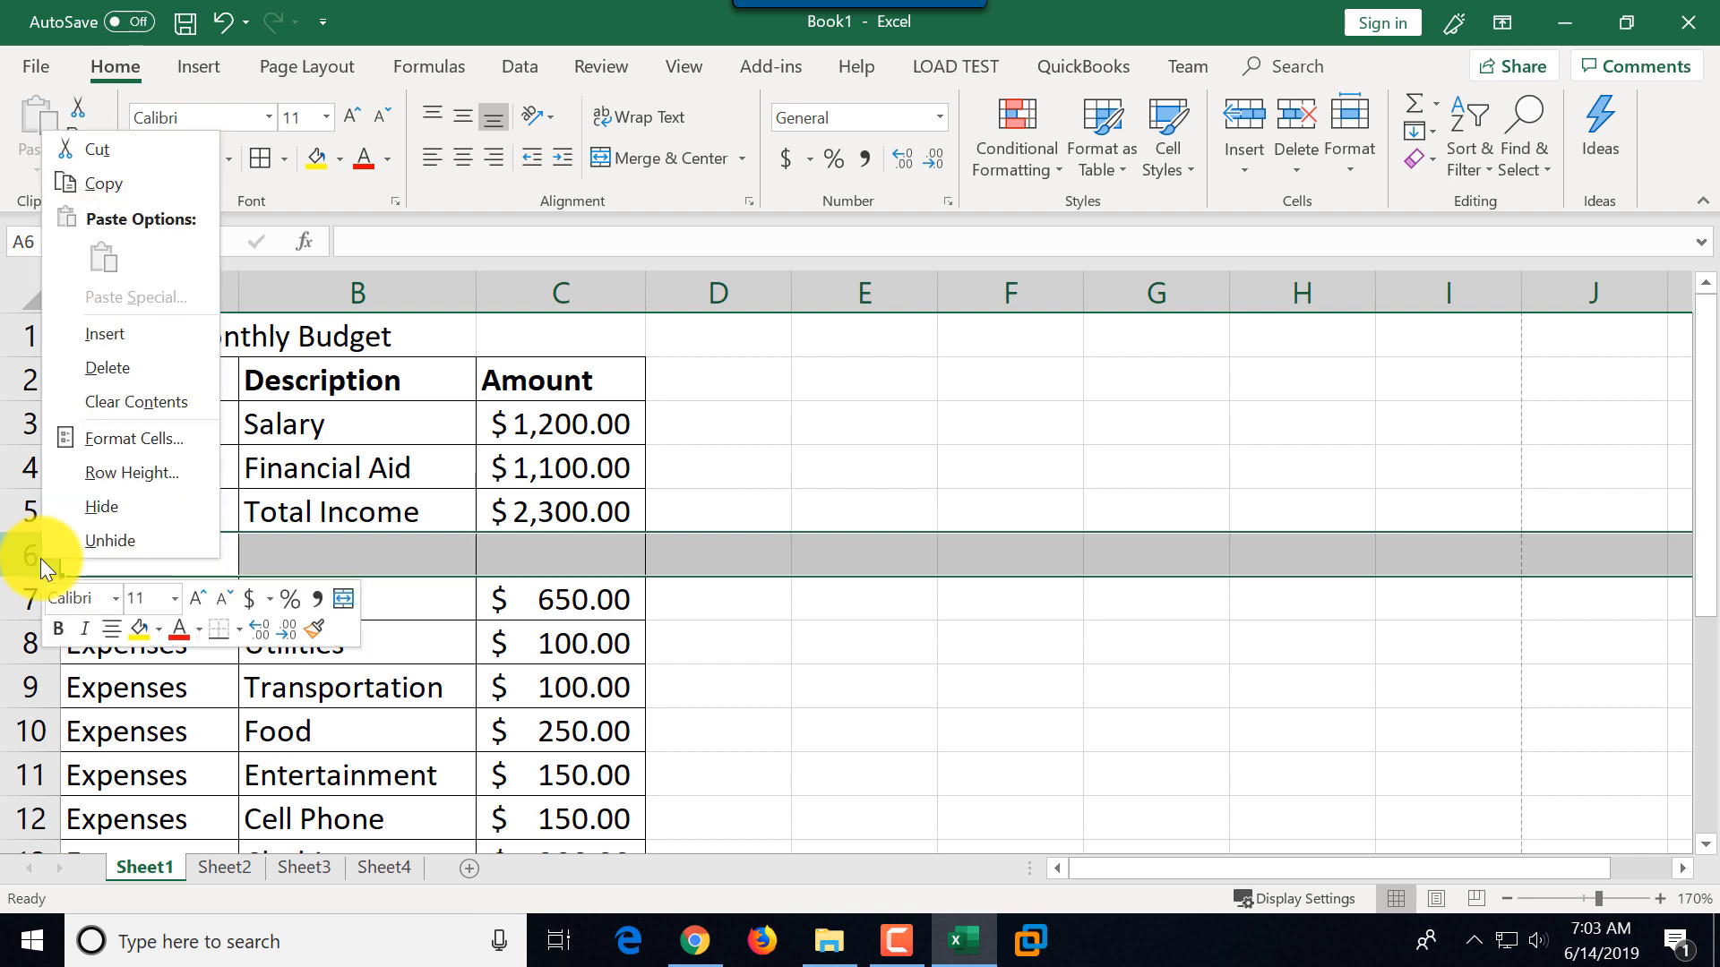
click(149, 367)
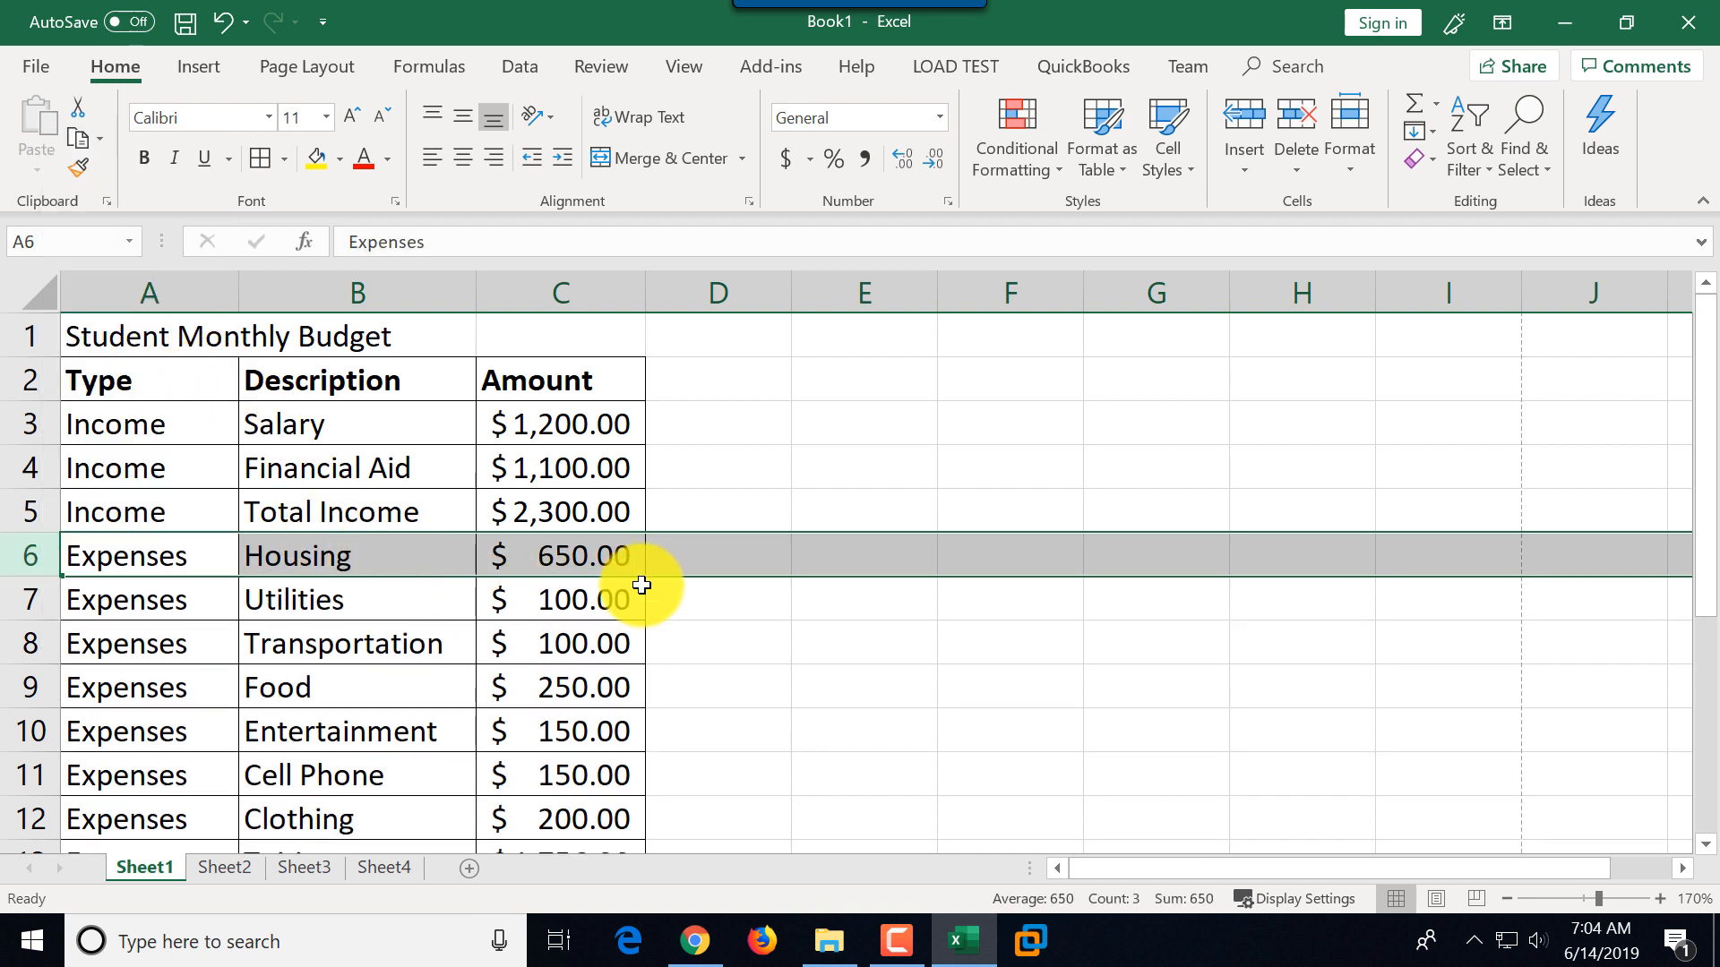
- Make the Student Monthly Budget title in A1 bold and set its font color to the standard green
click(125, 339)
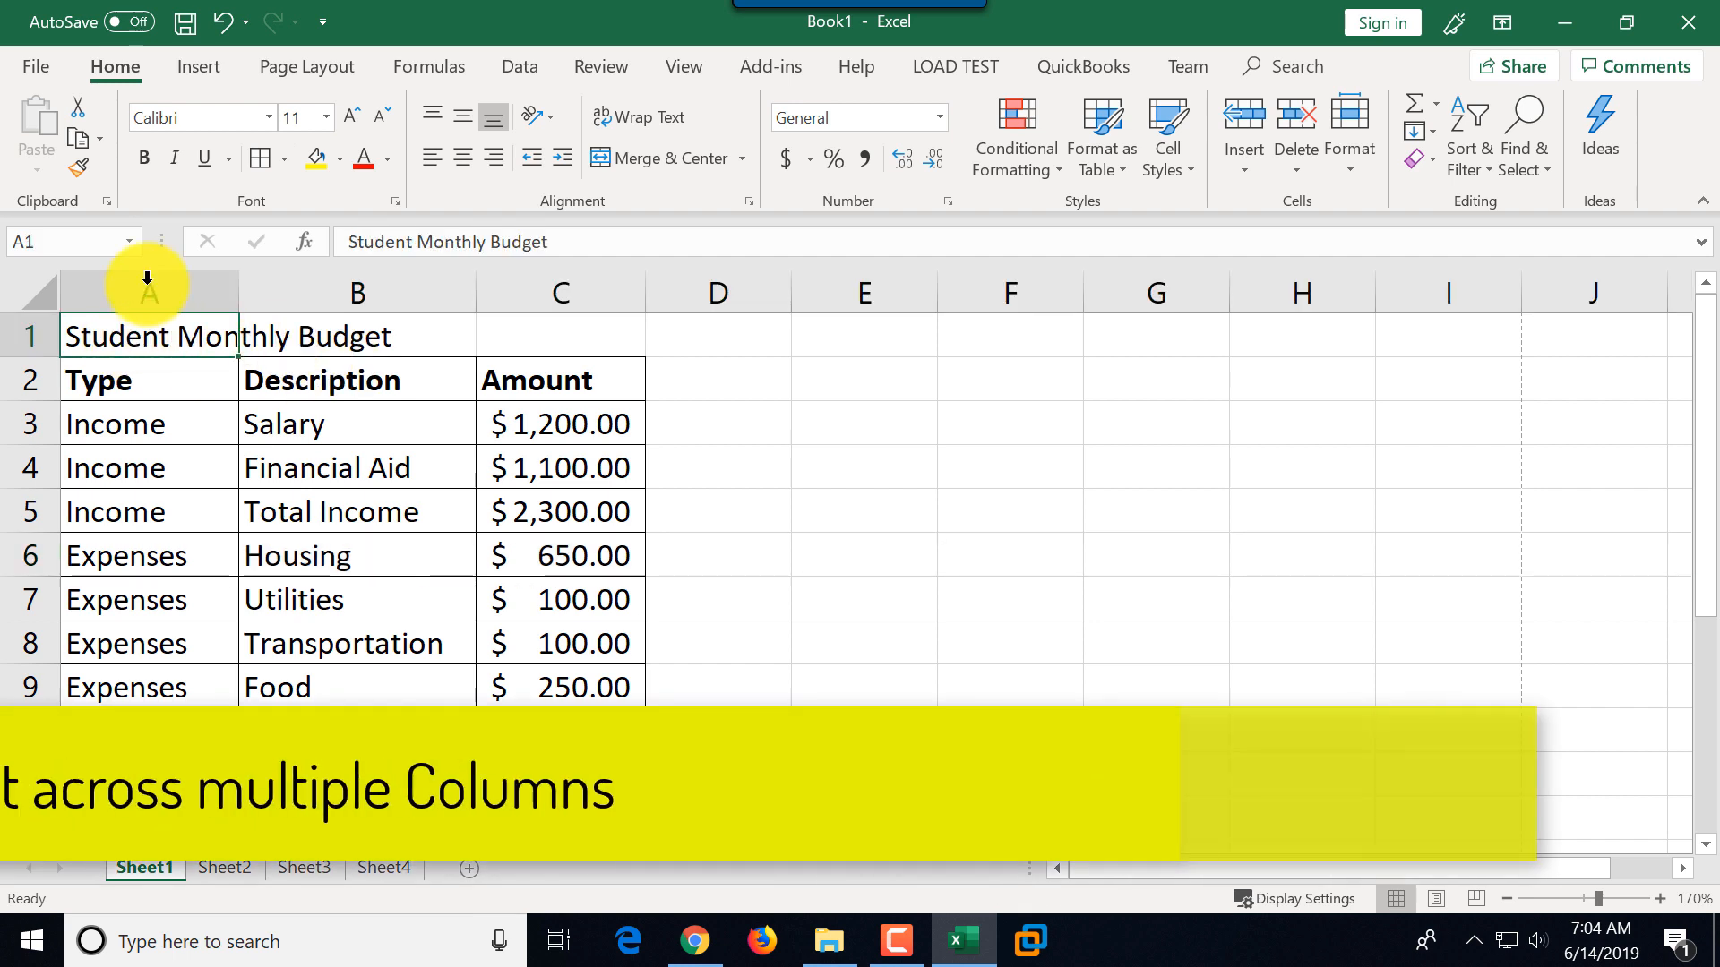
click(141, 161)
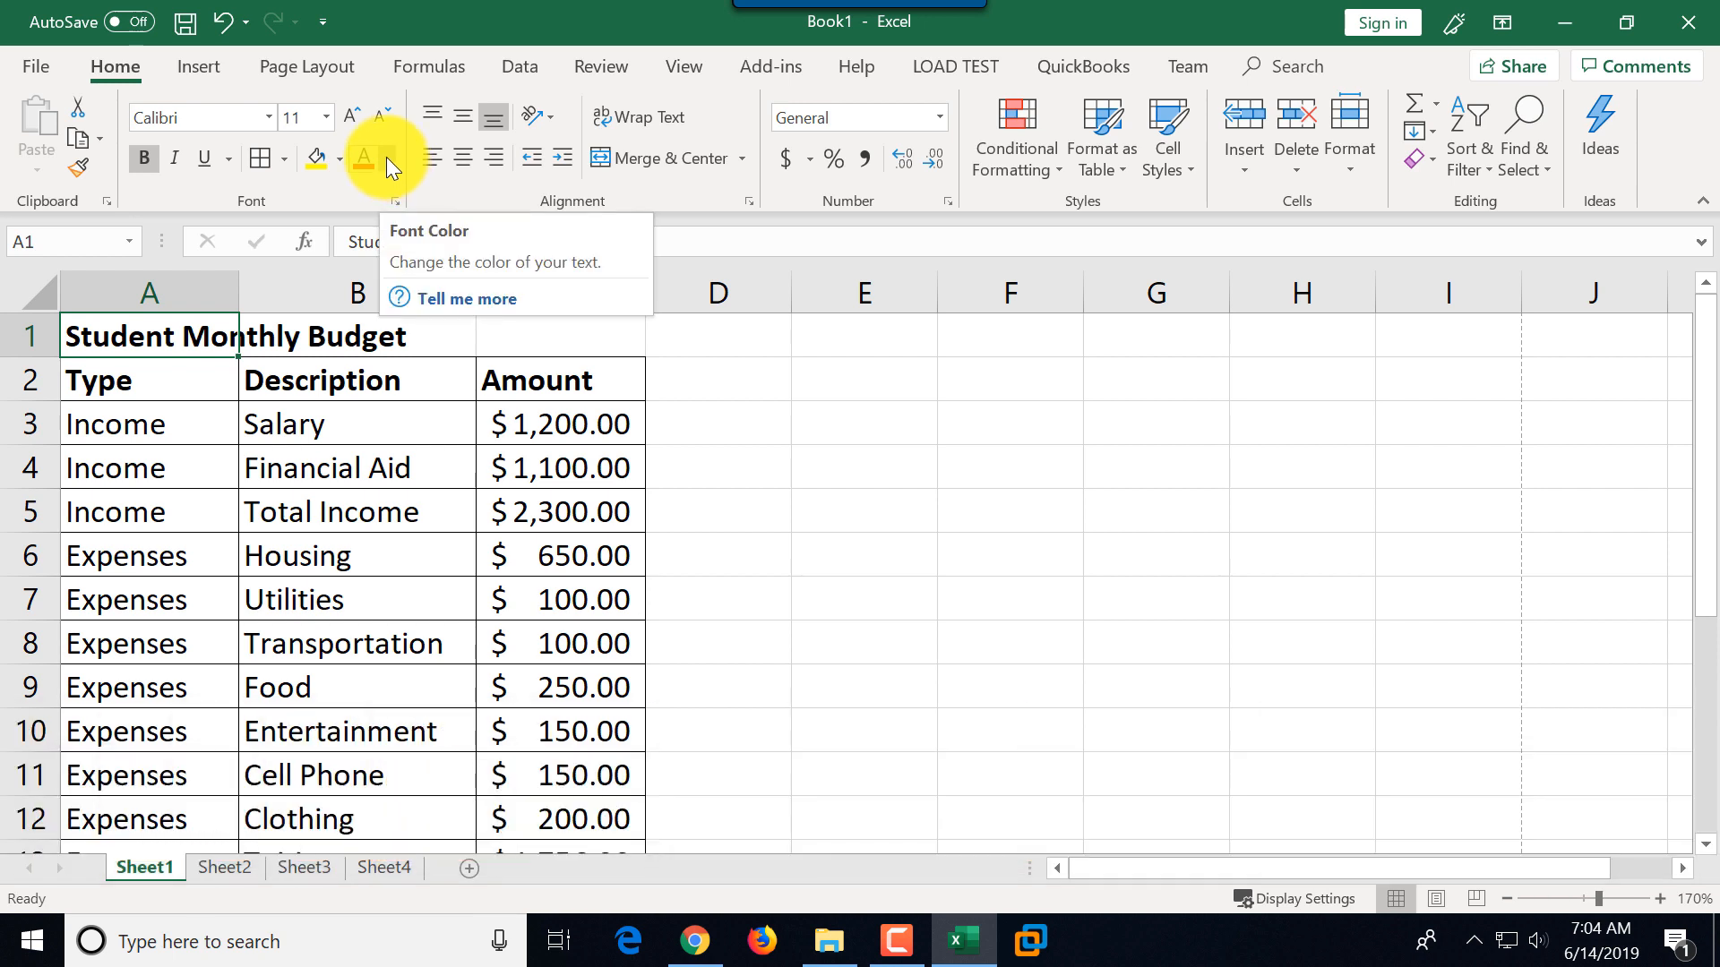
right_click(201, 340)
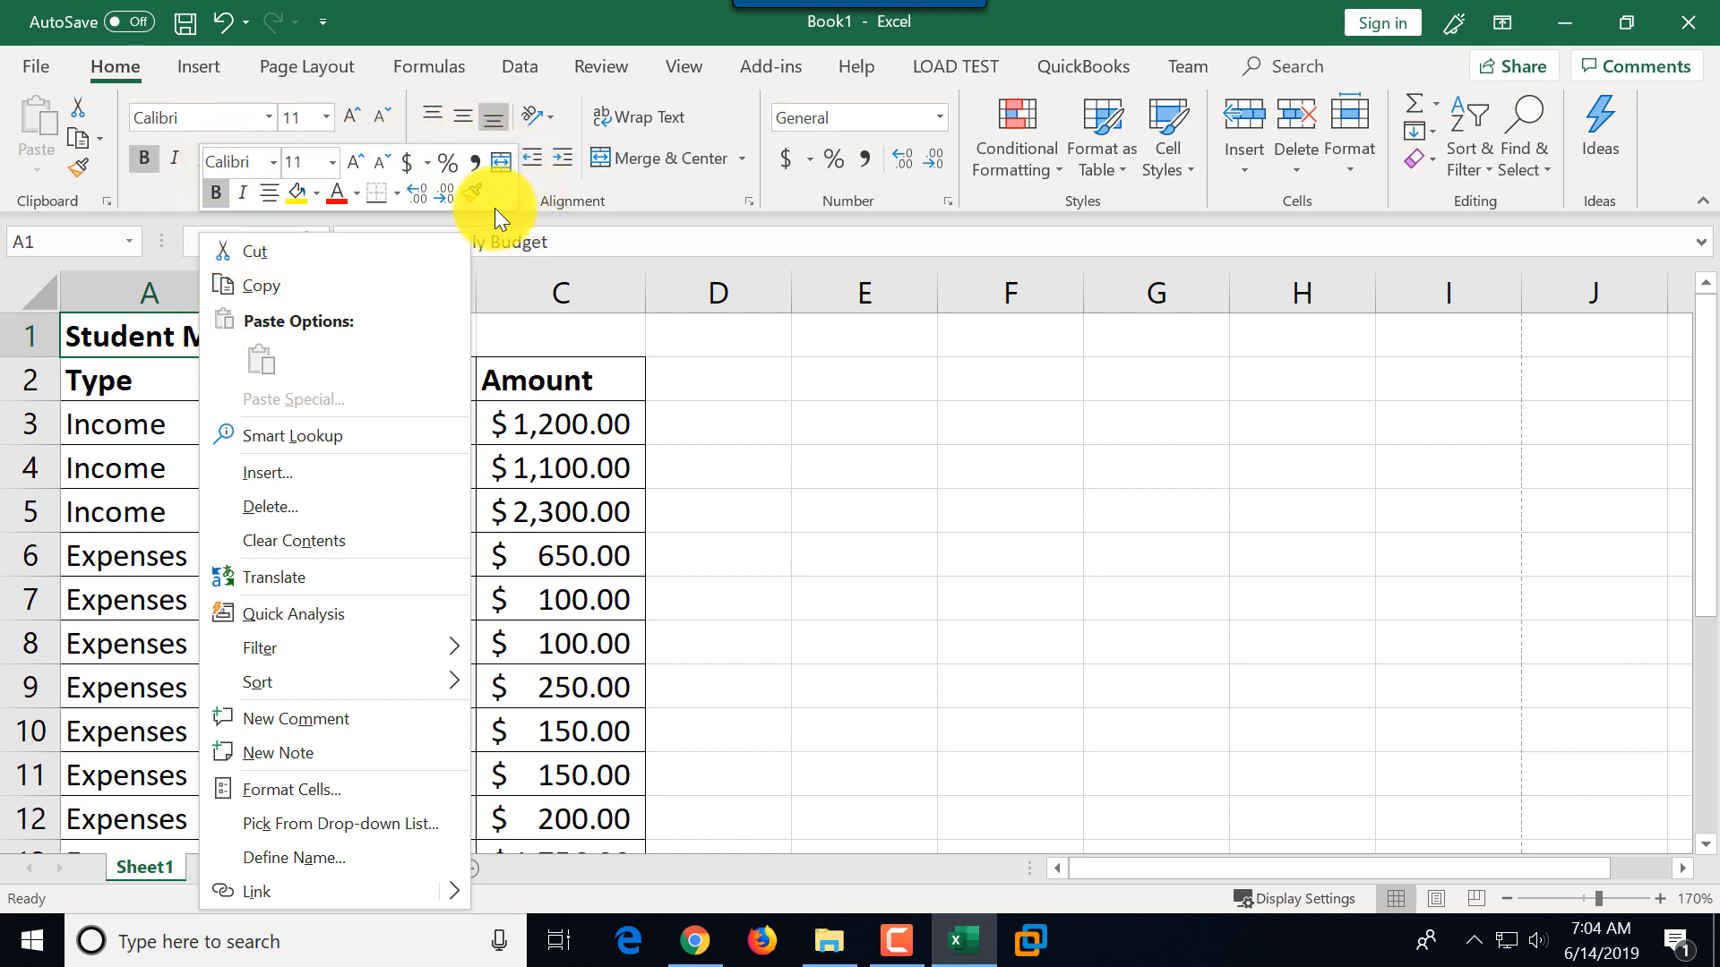
click(218, 195)
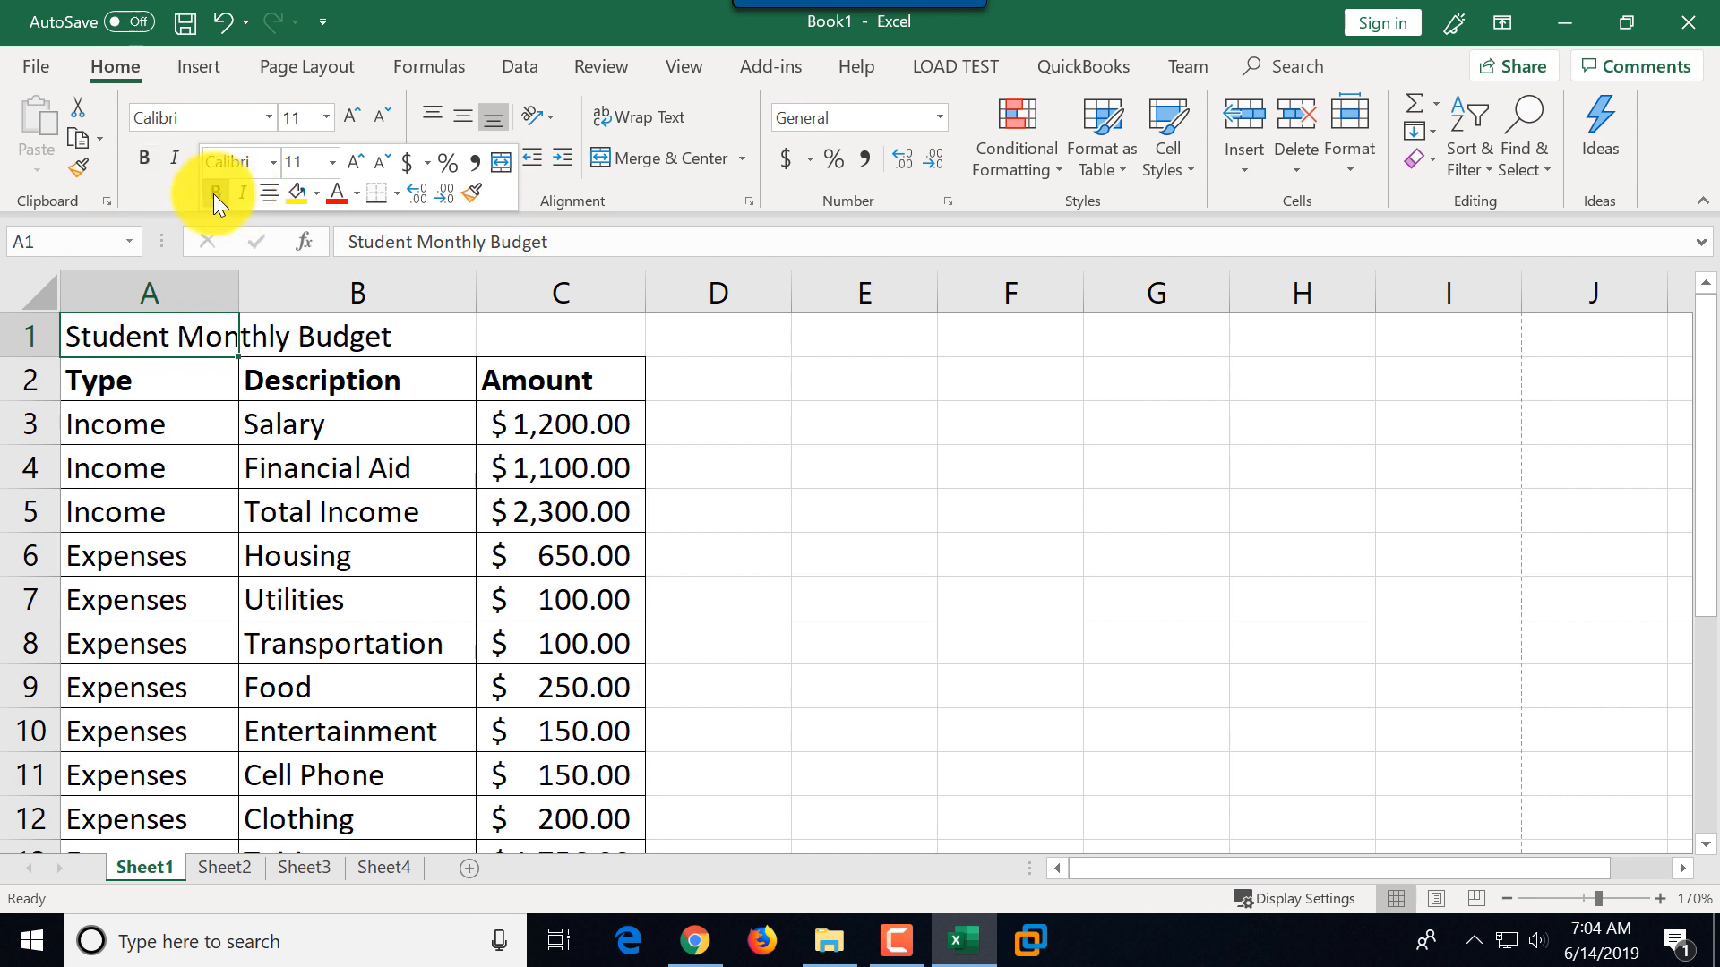
click(214, 194)
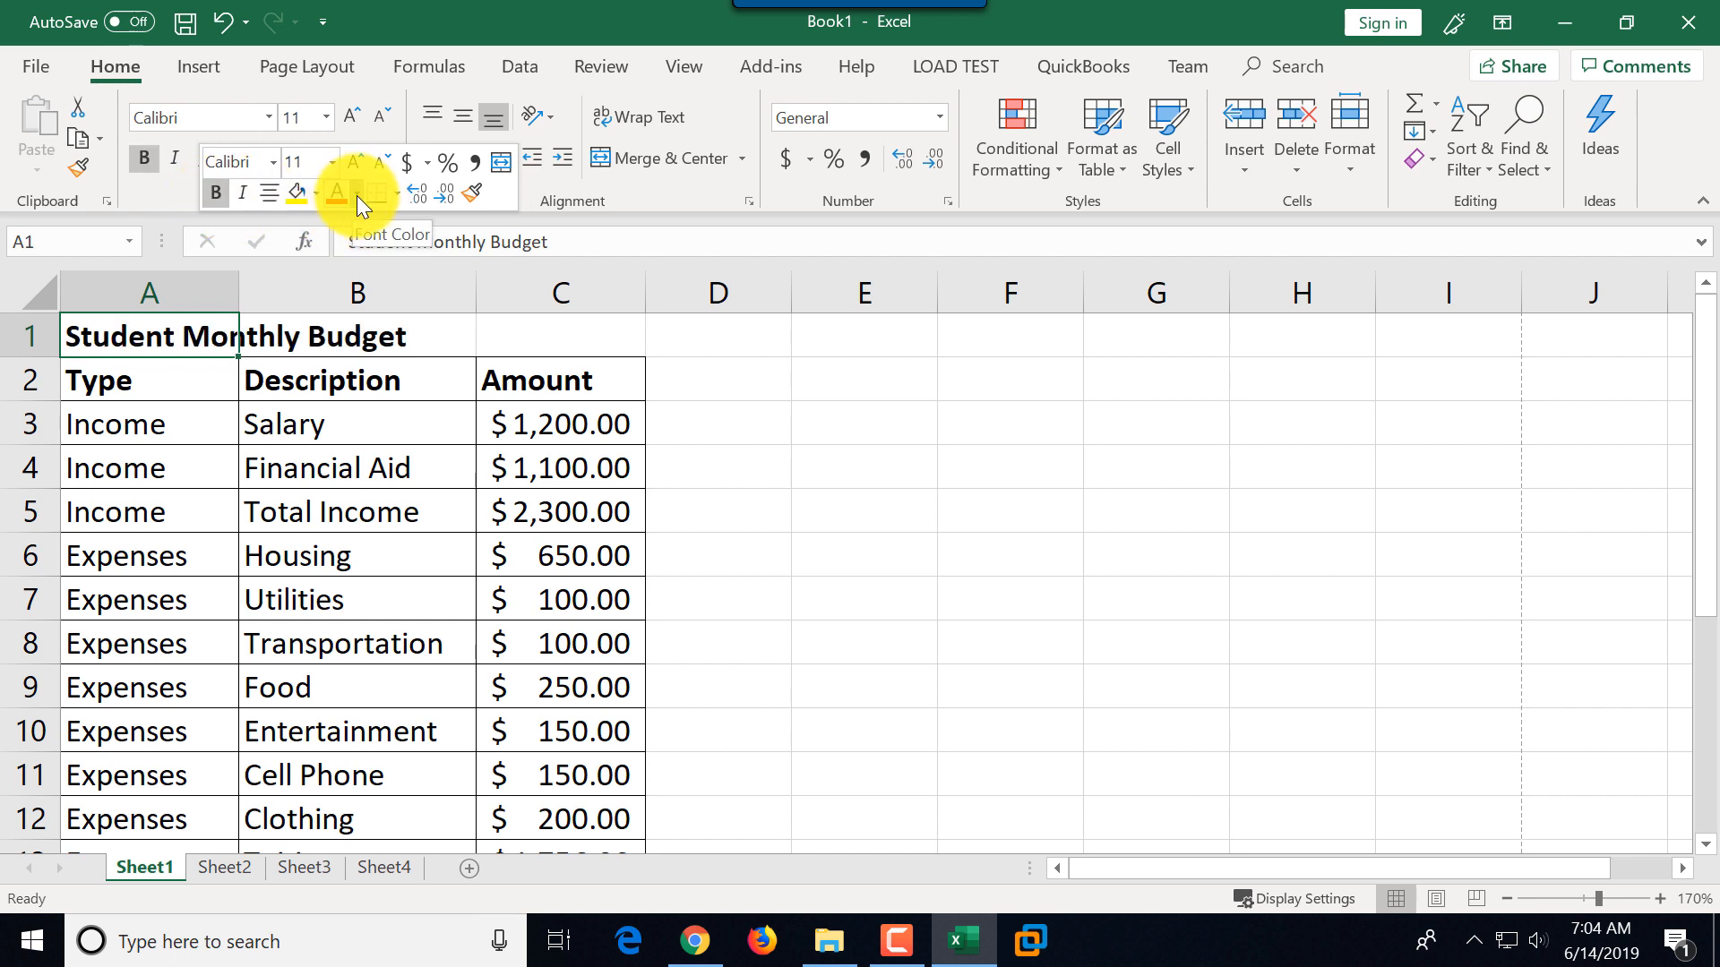
click(357, 195)
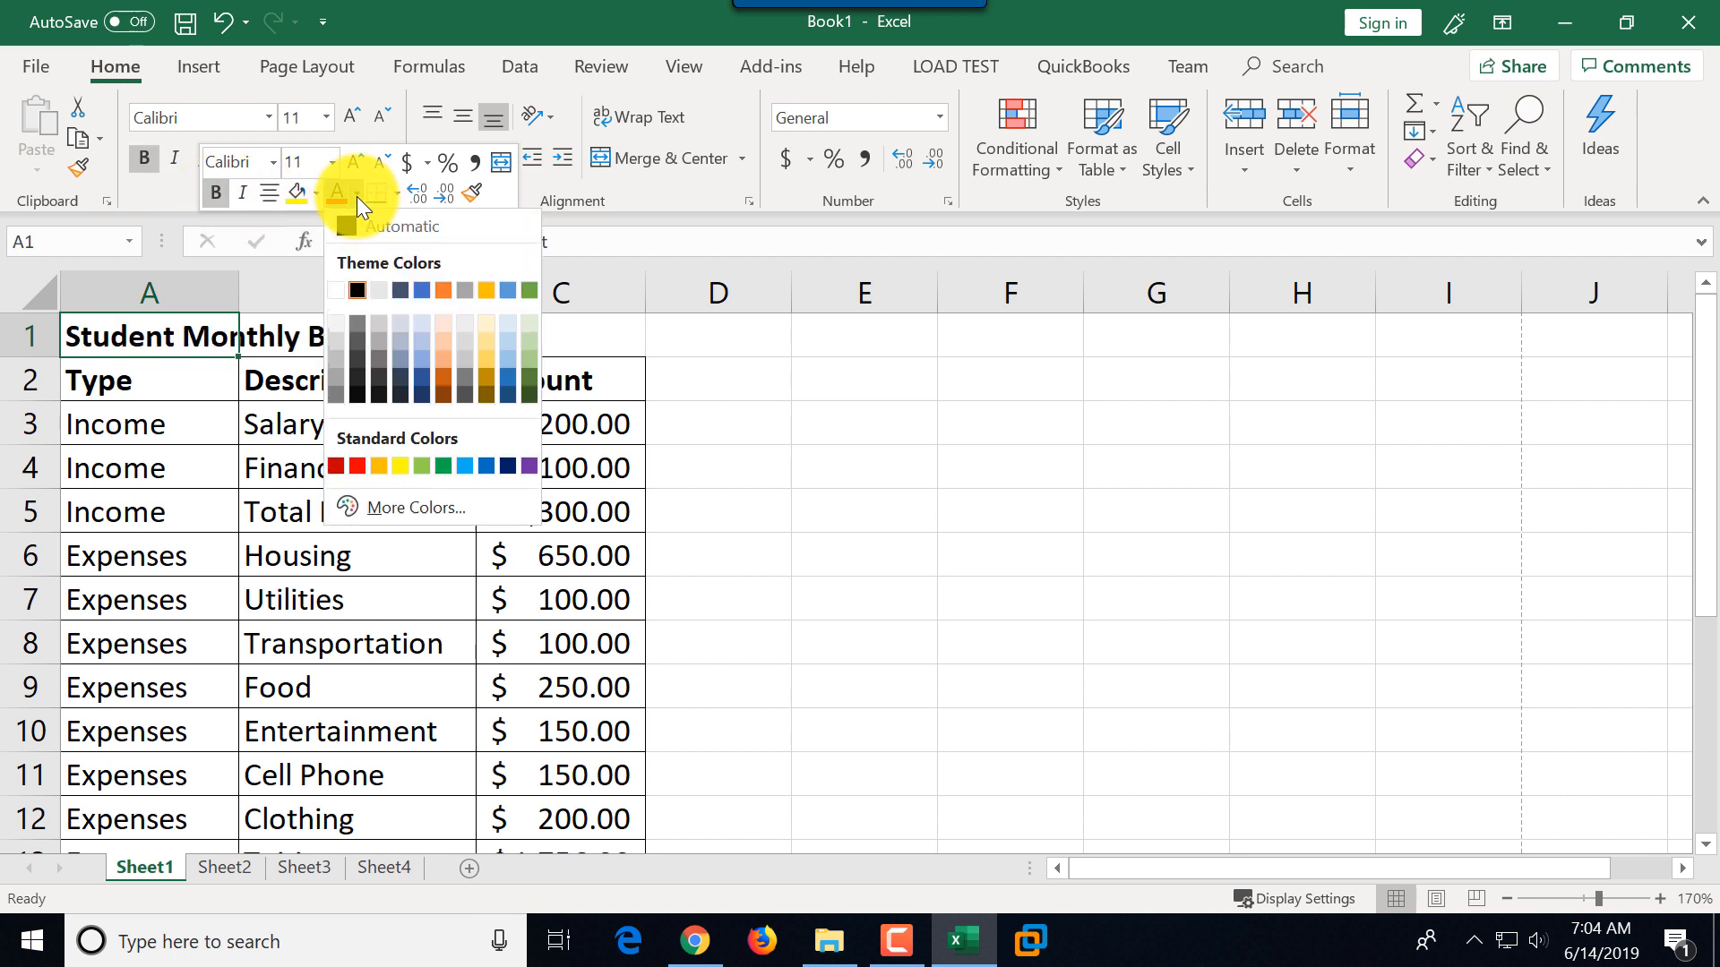
click(443, 467)
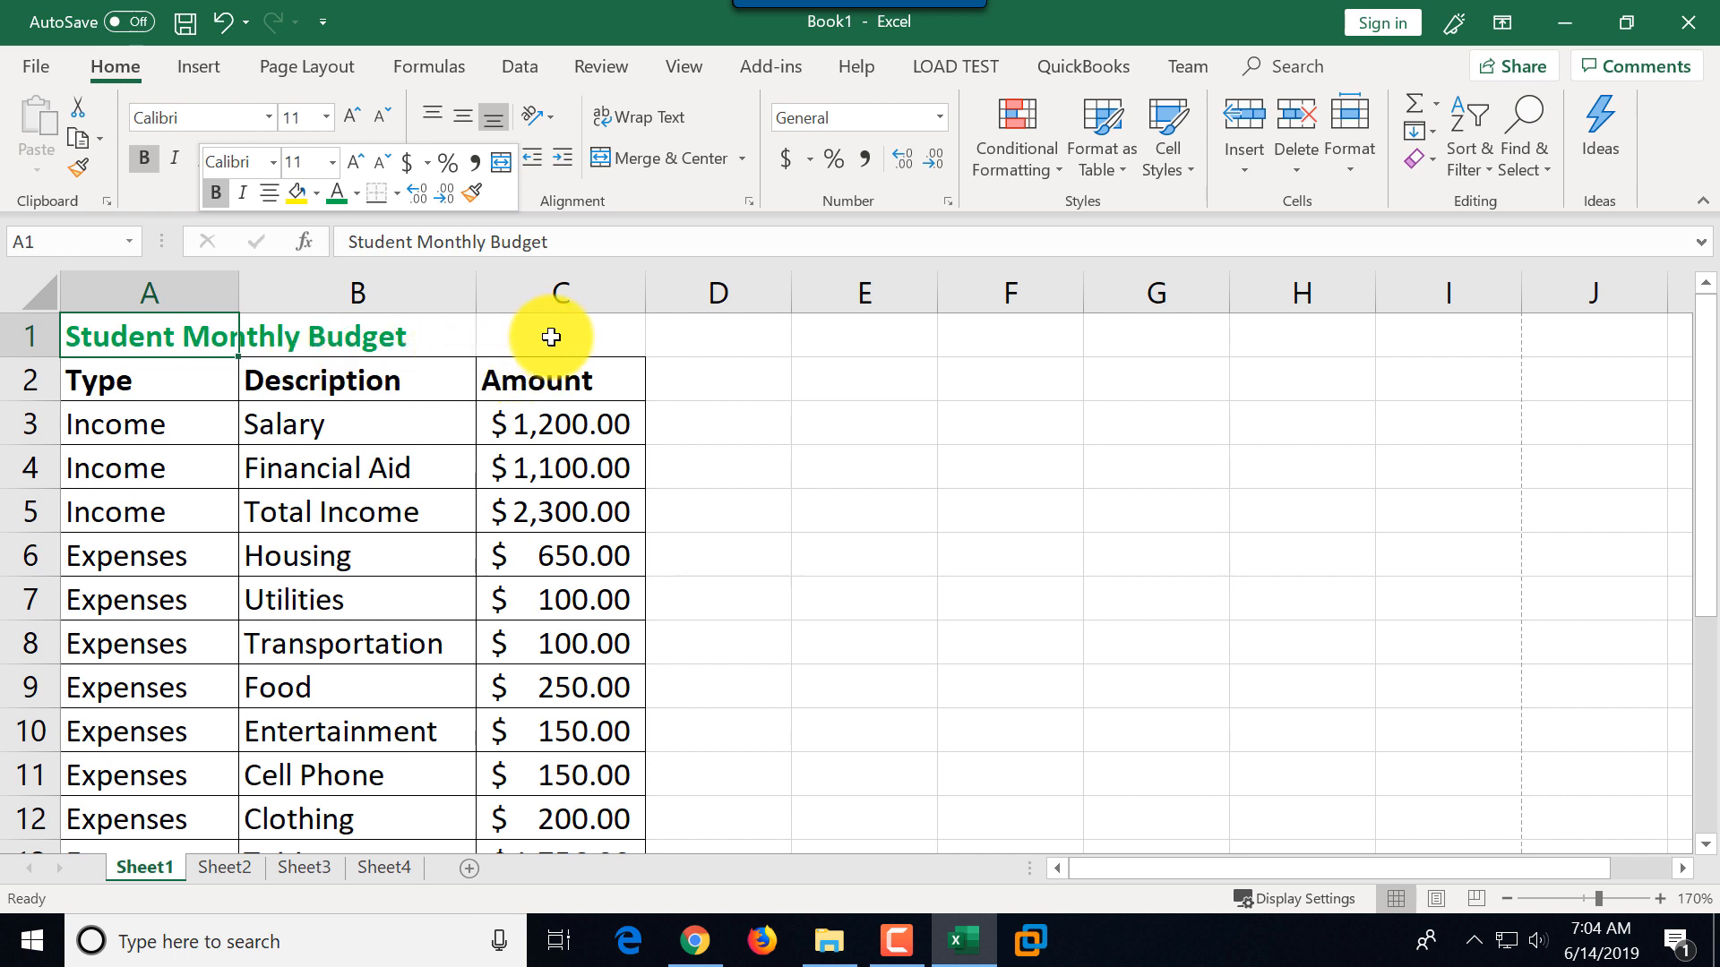
- Center-align cells A1:C1, and move the Student Monthly Budget title from A1 to B1 by cutting and pasting
drag(552, 337, 161, 316)
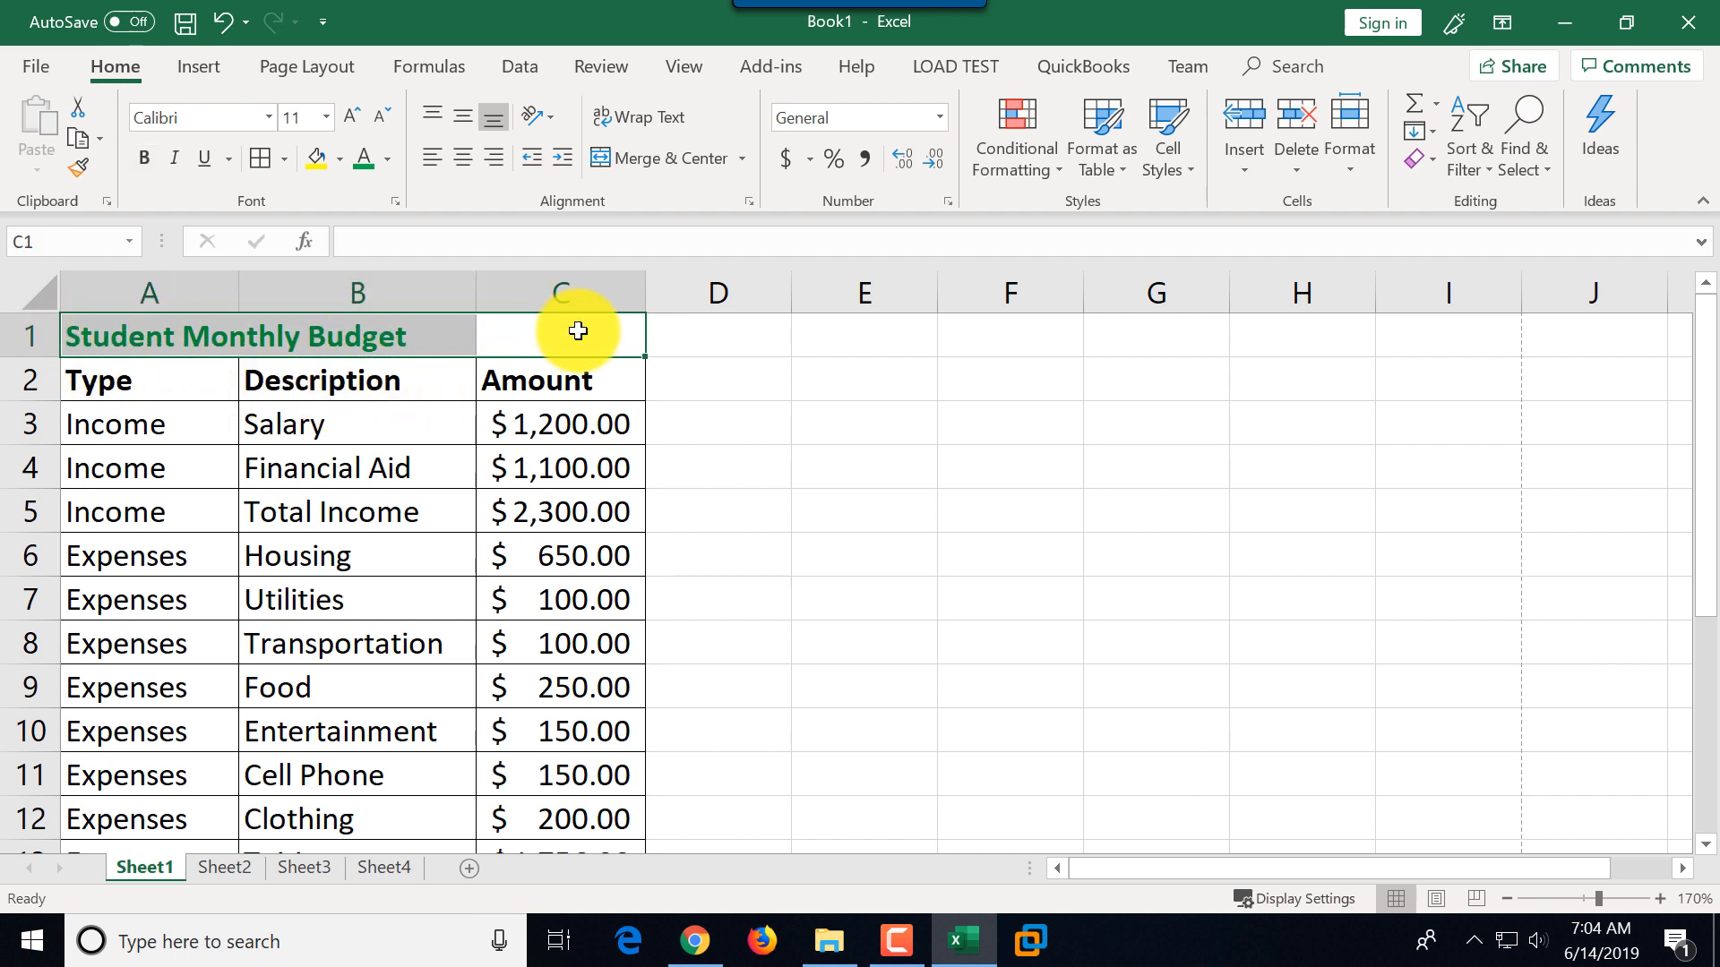
click(466, 162)
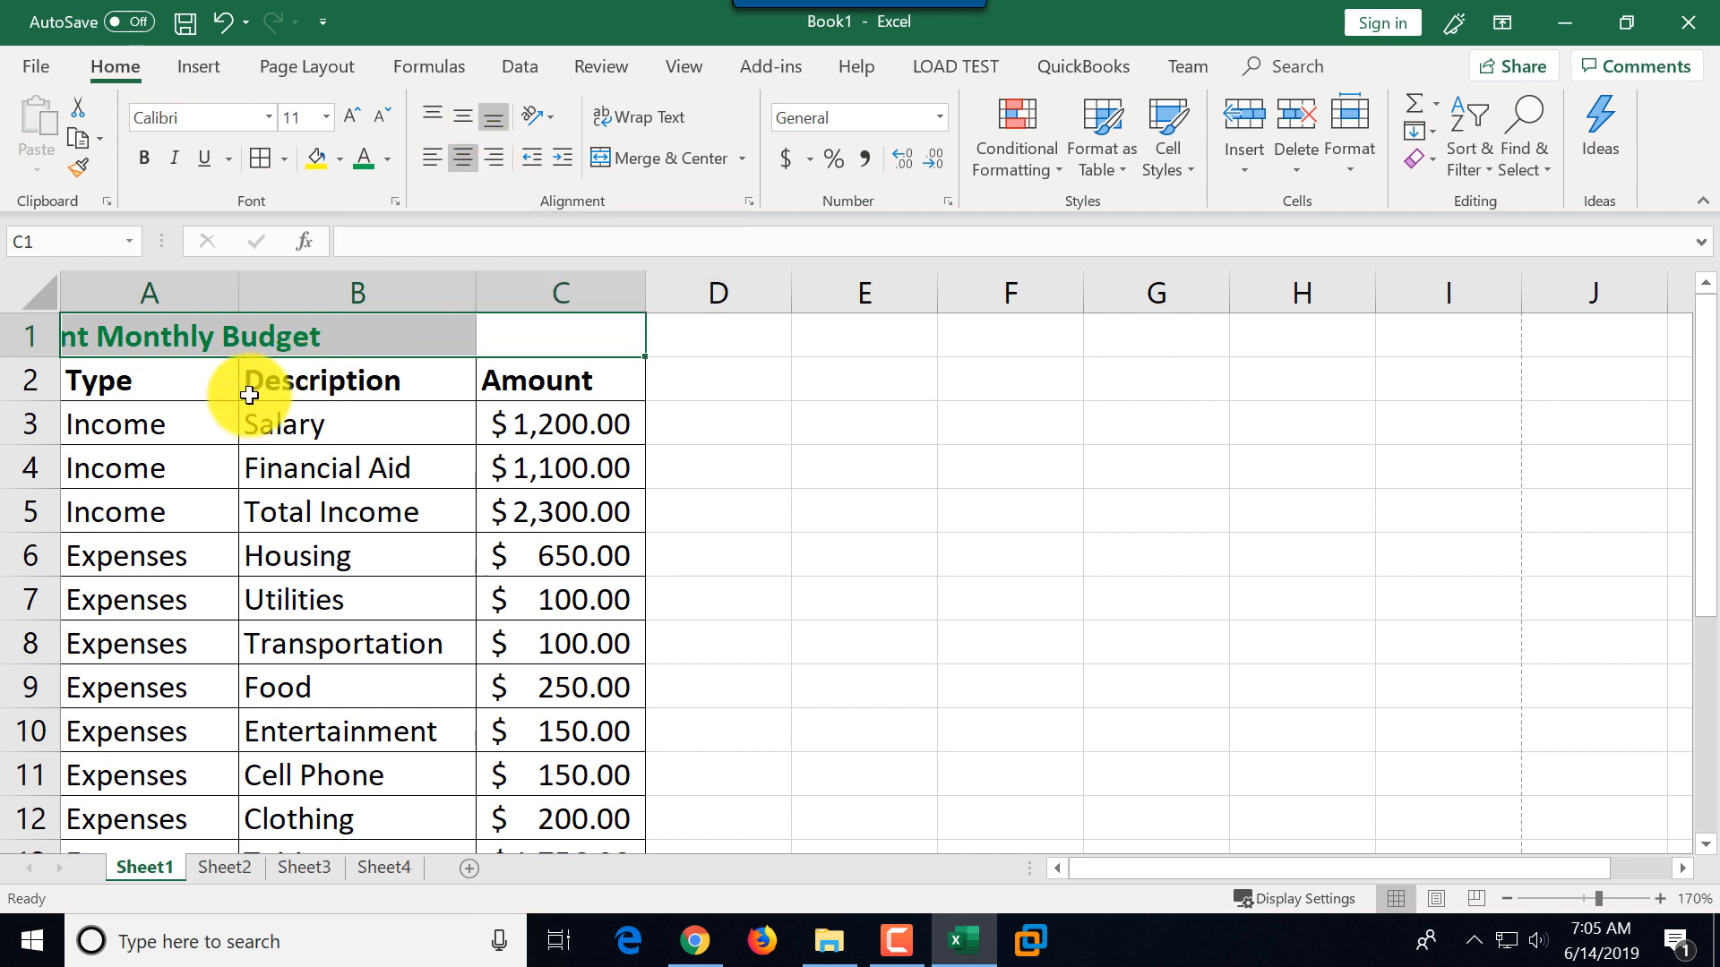
click(154, 341)
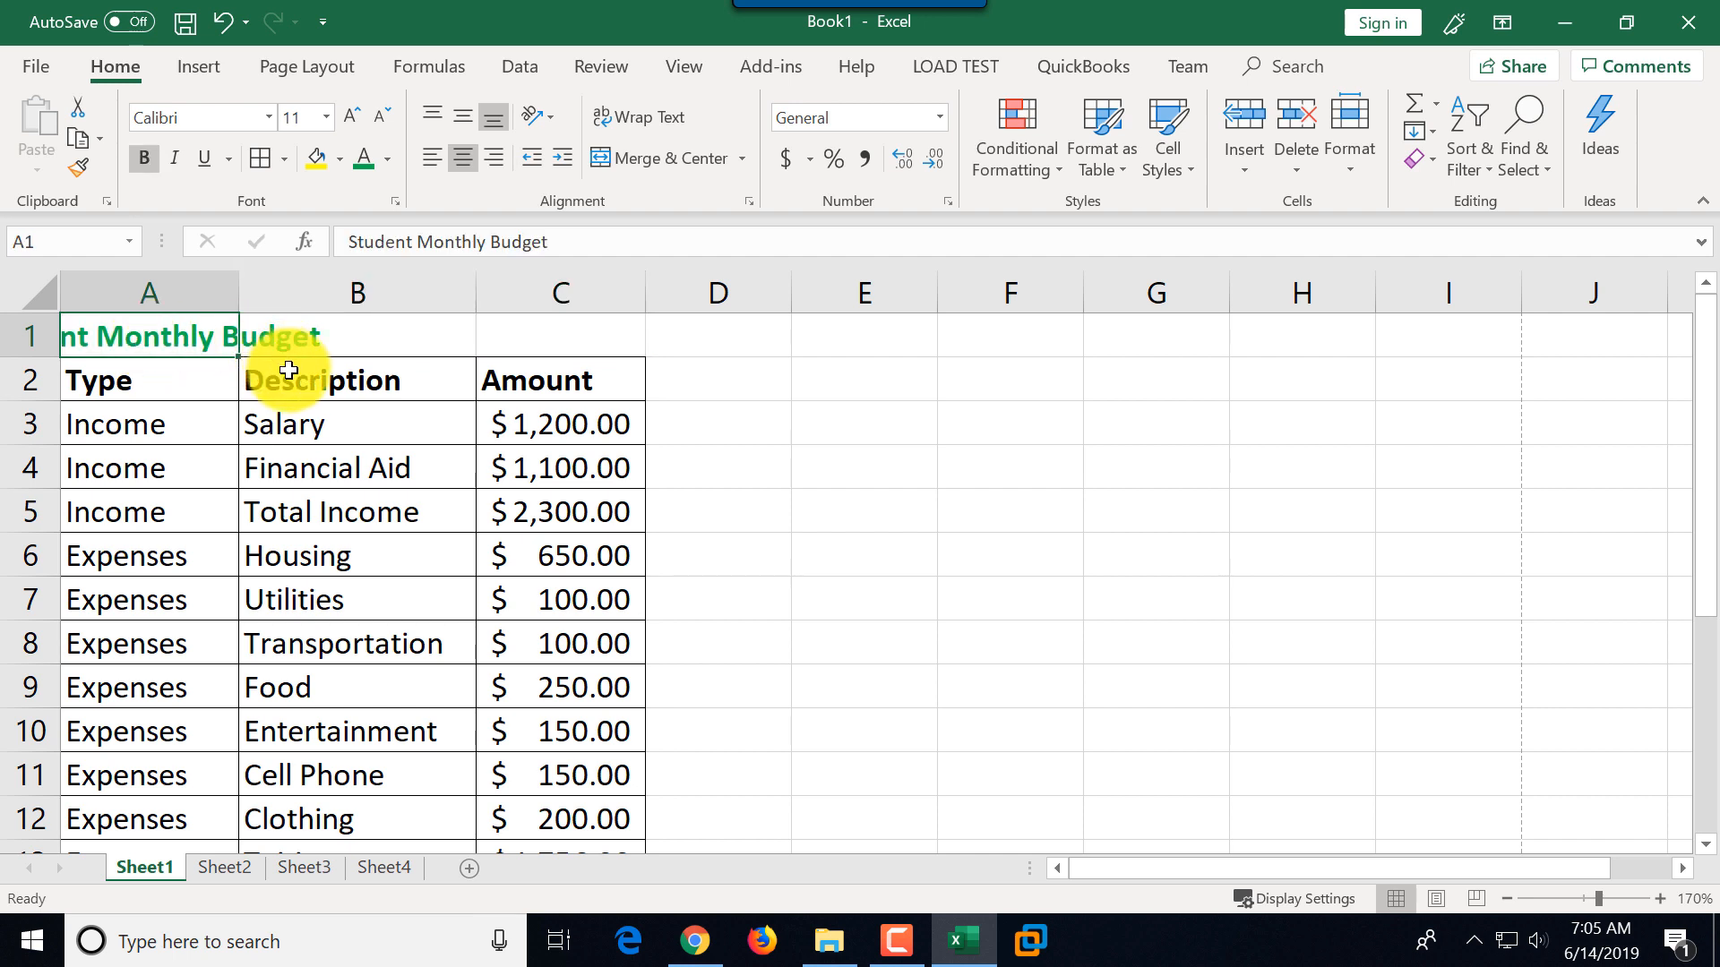
click(83, 108)
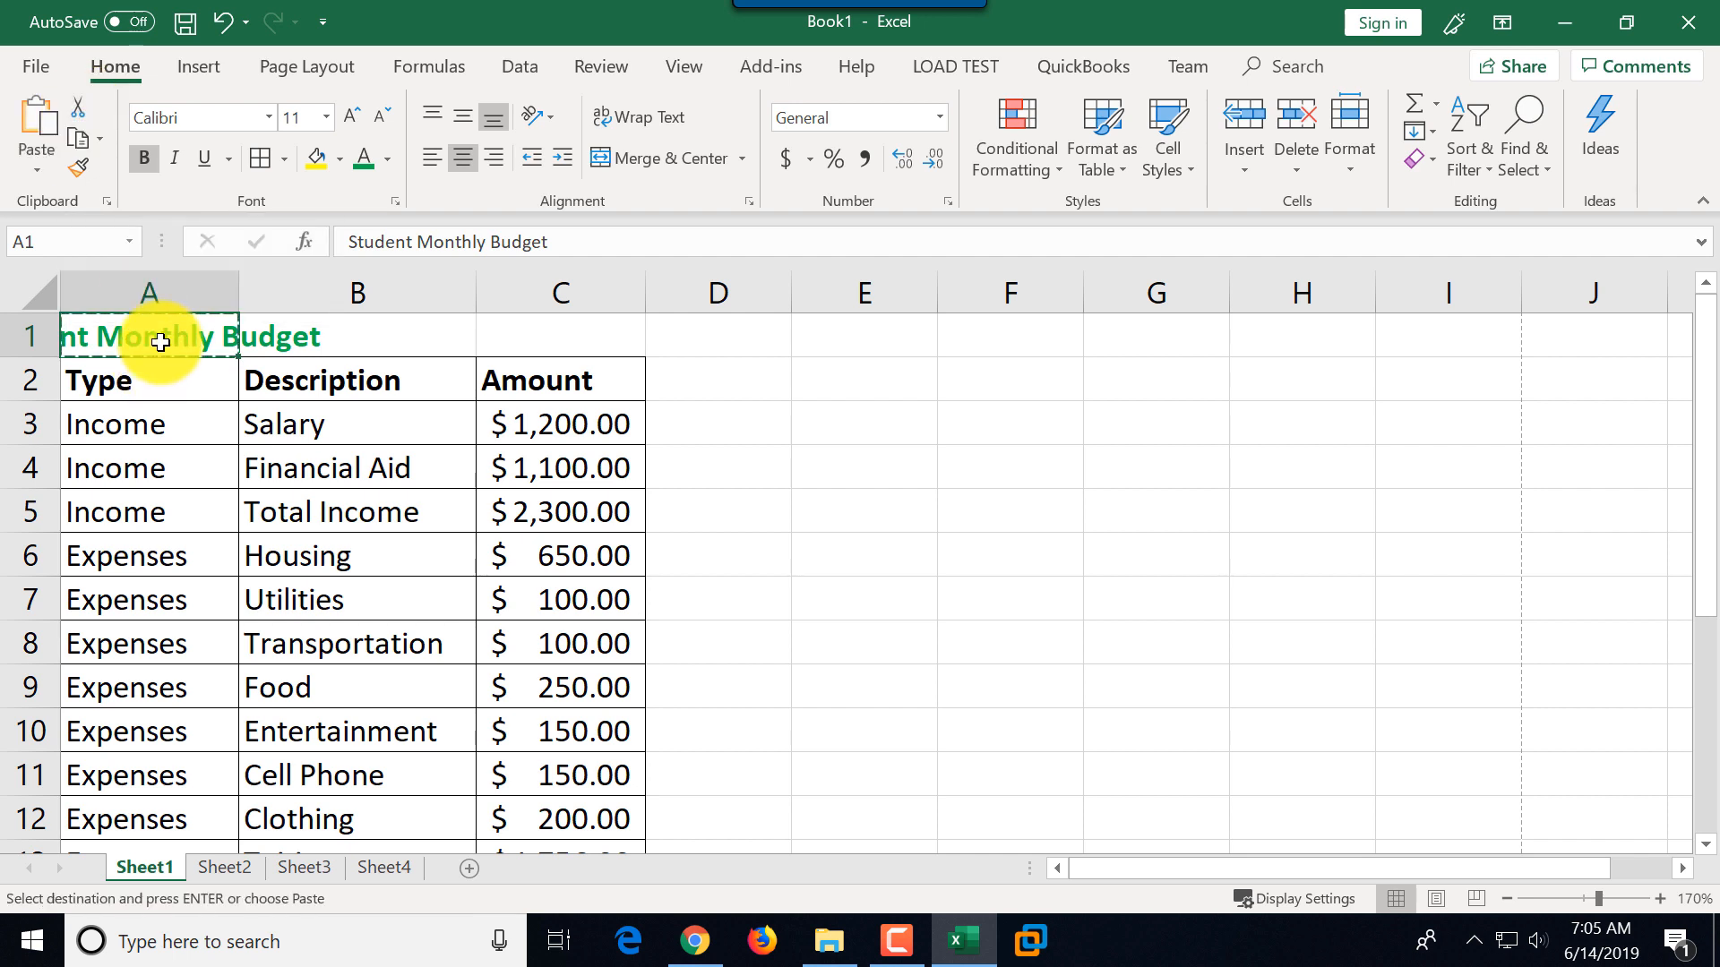
click(385, 338)
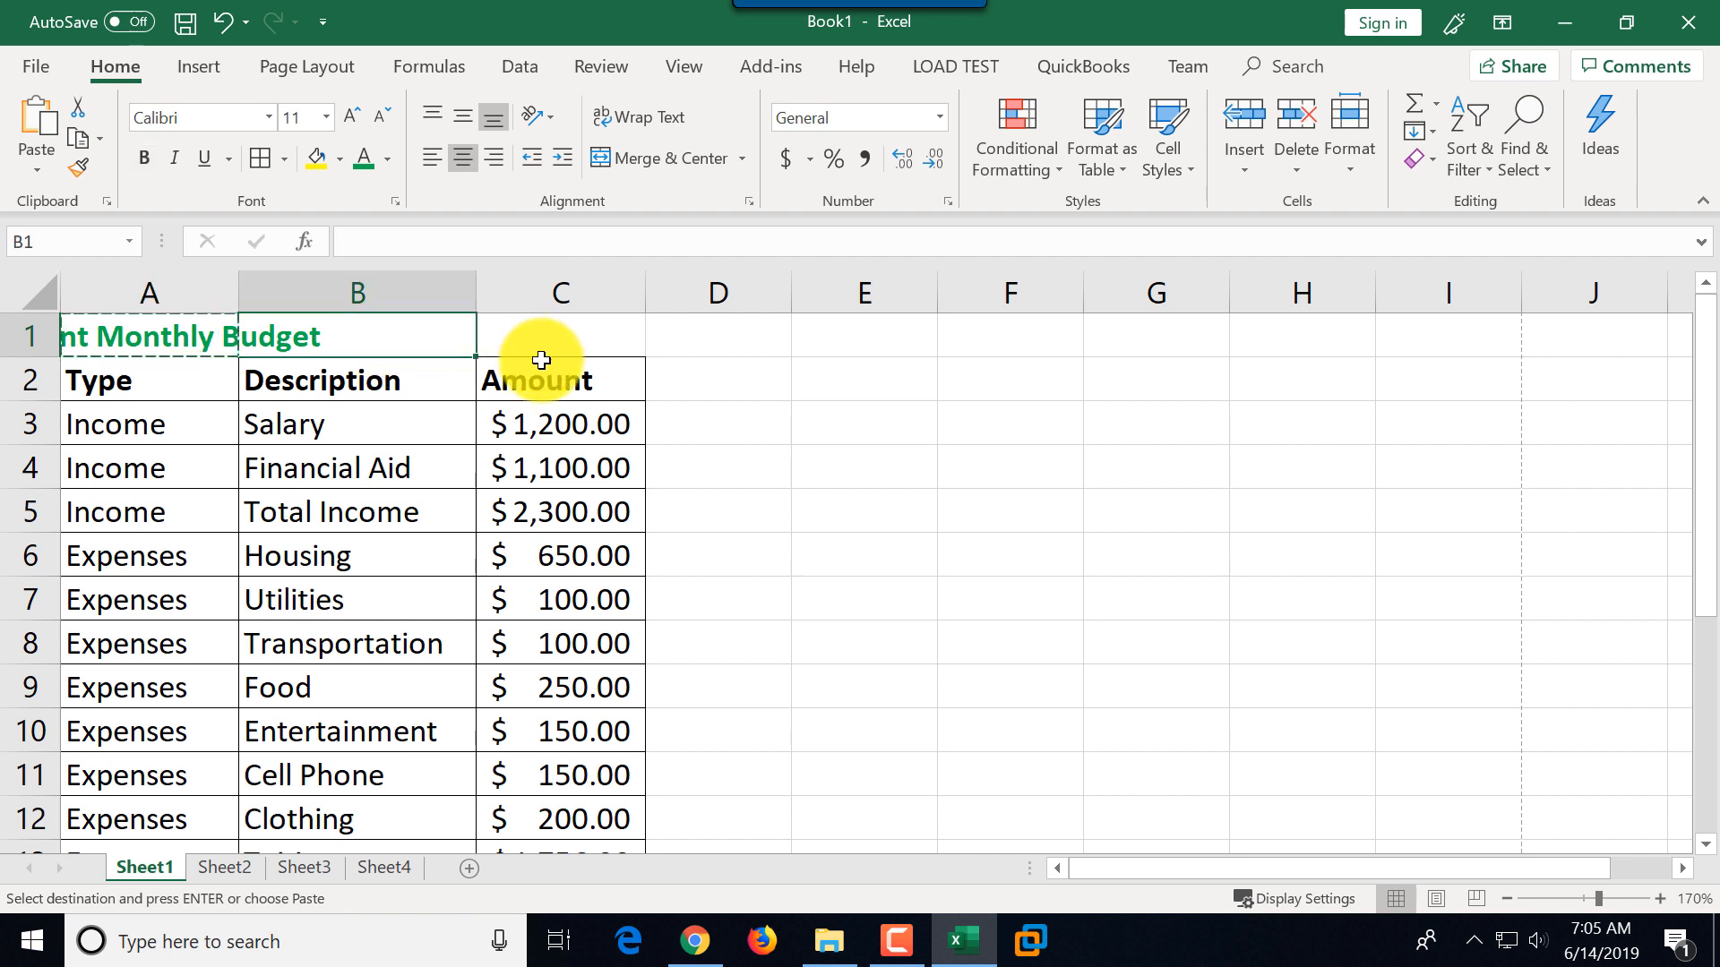
click(31, 120)
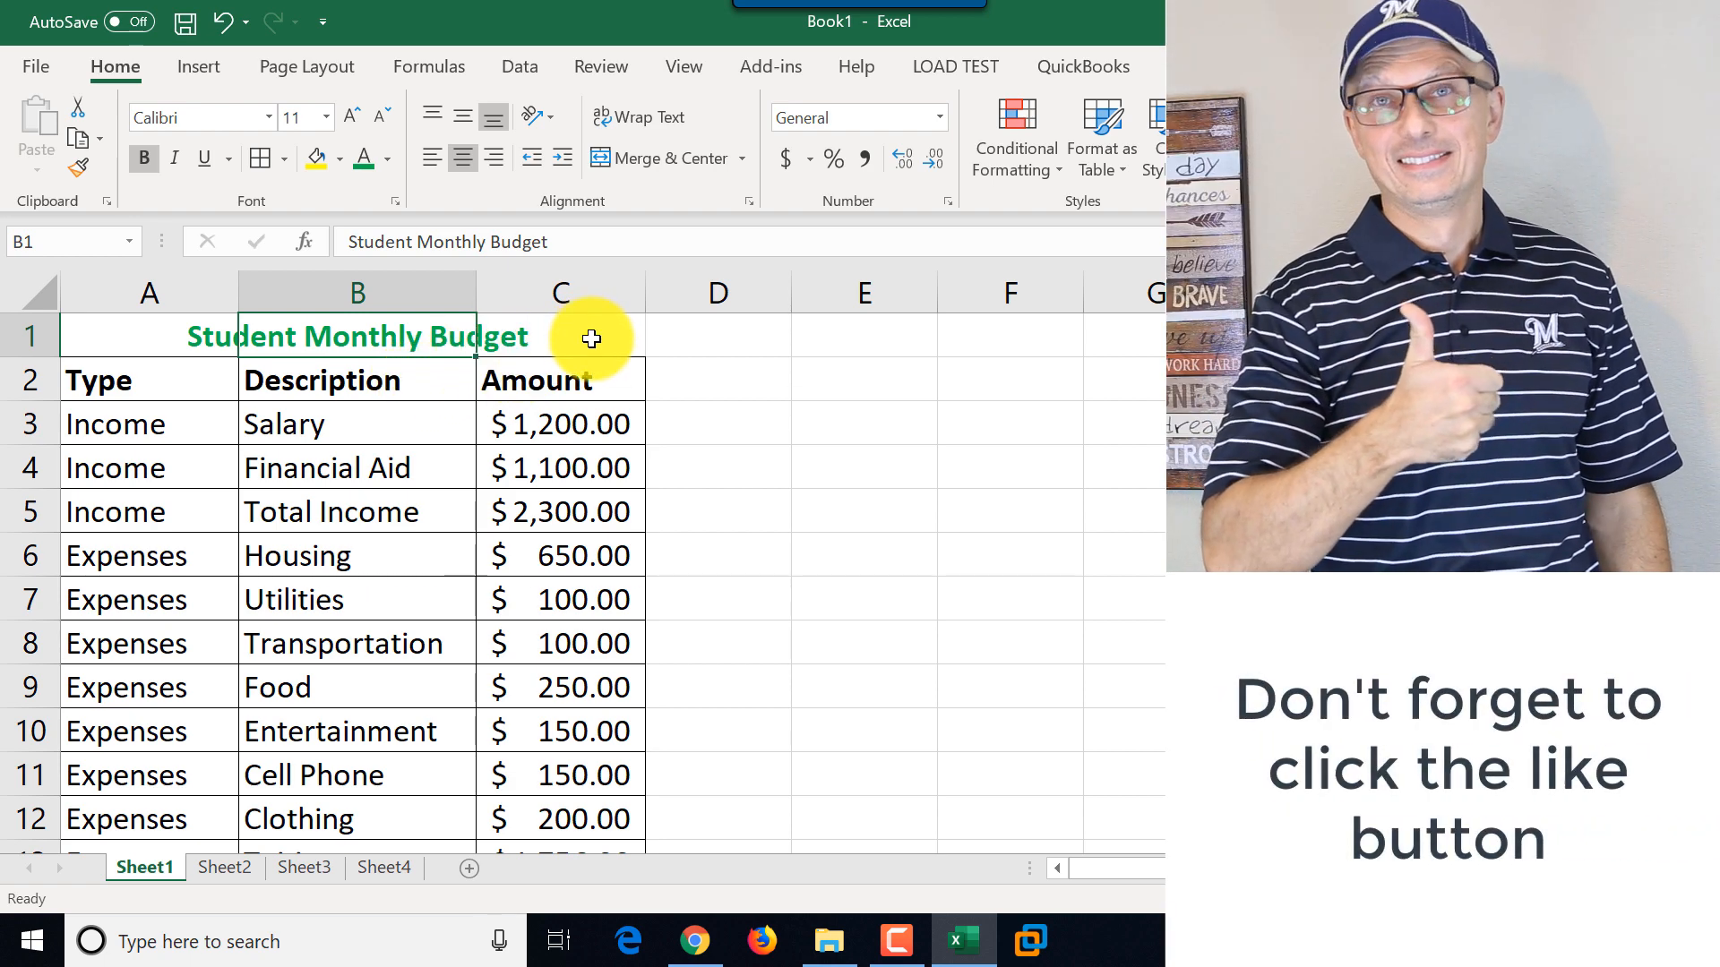
- Merge the title cells A1:C1 with the Merge cells option in Format Cells
drag(587, 328, 180, 334)
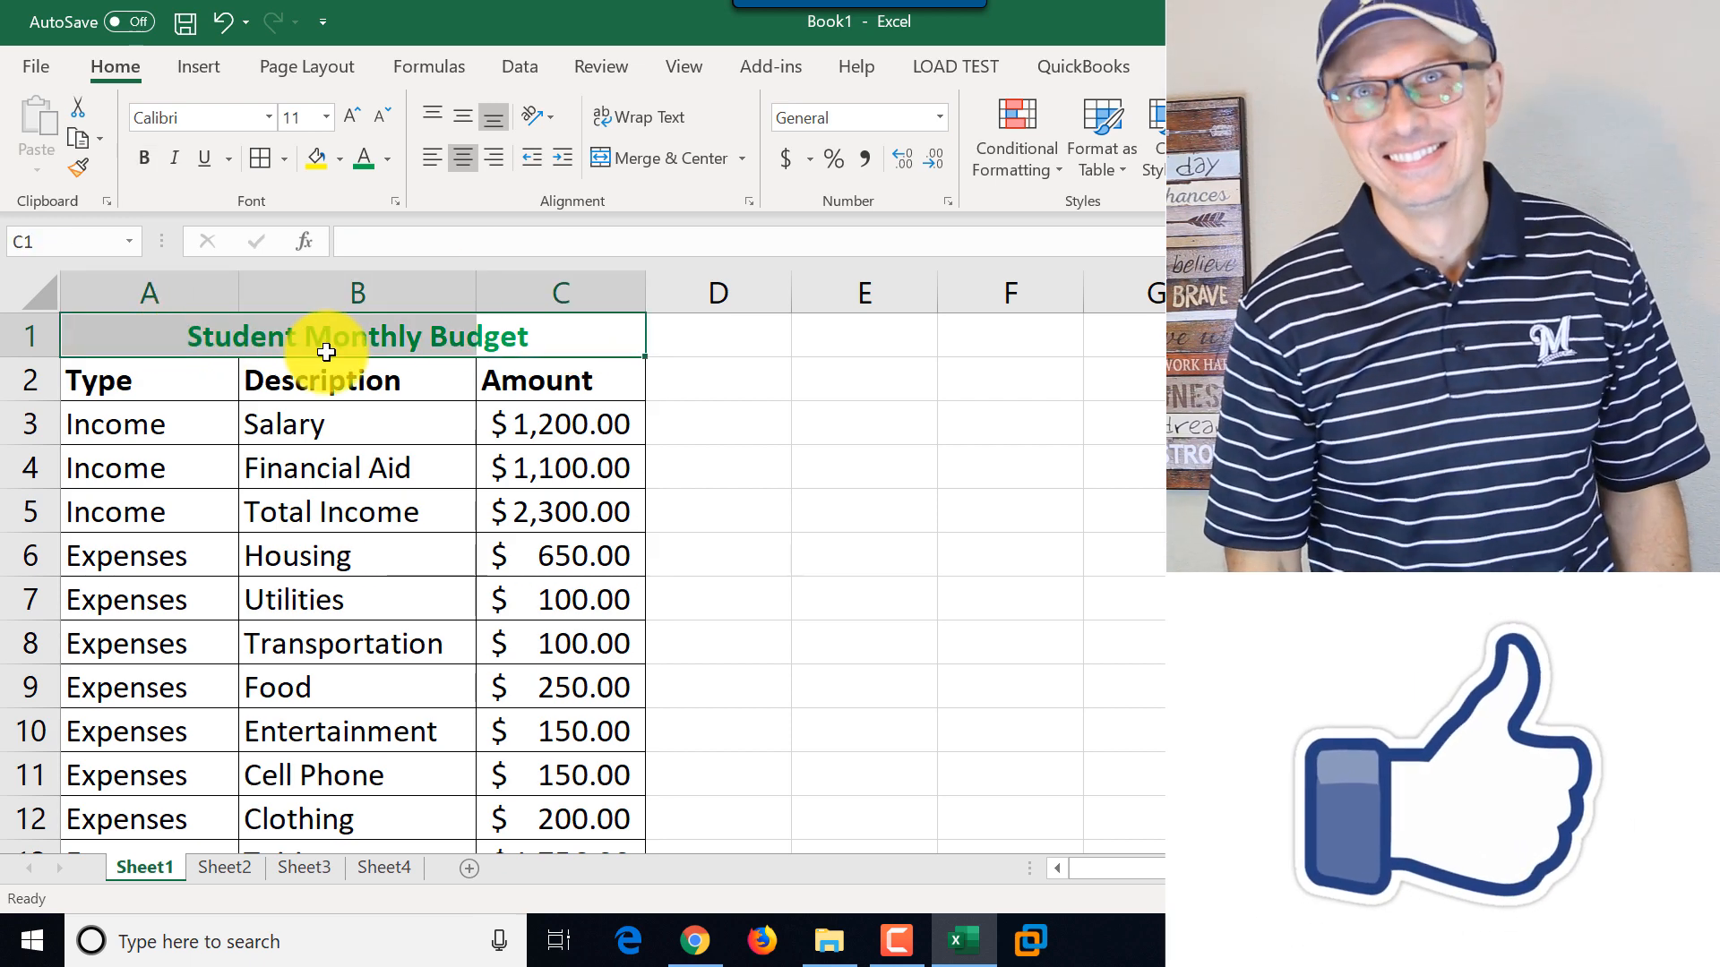
right_click(439, 340)
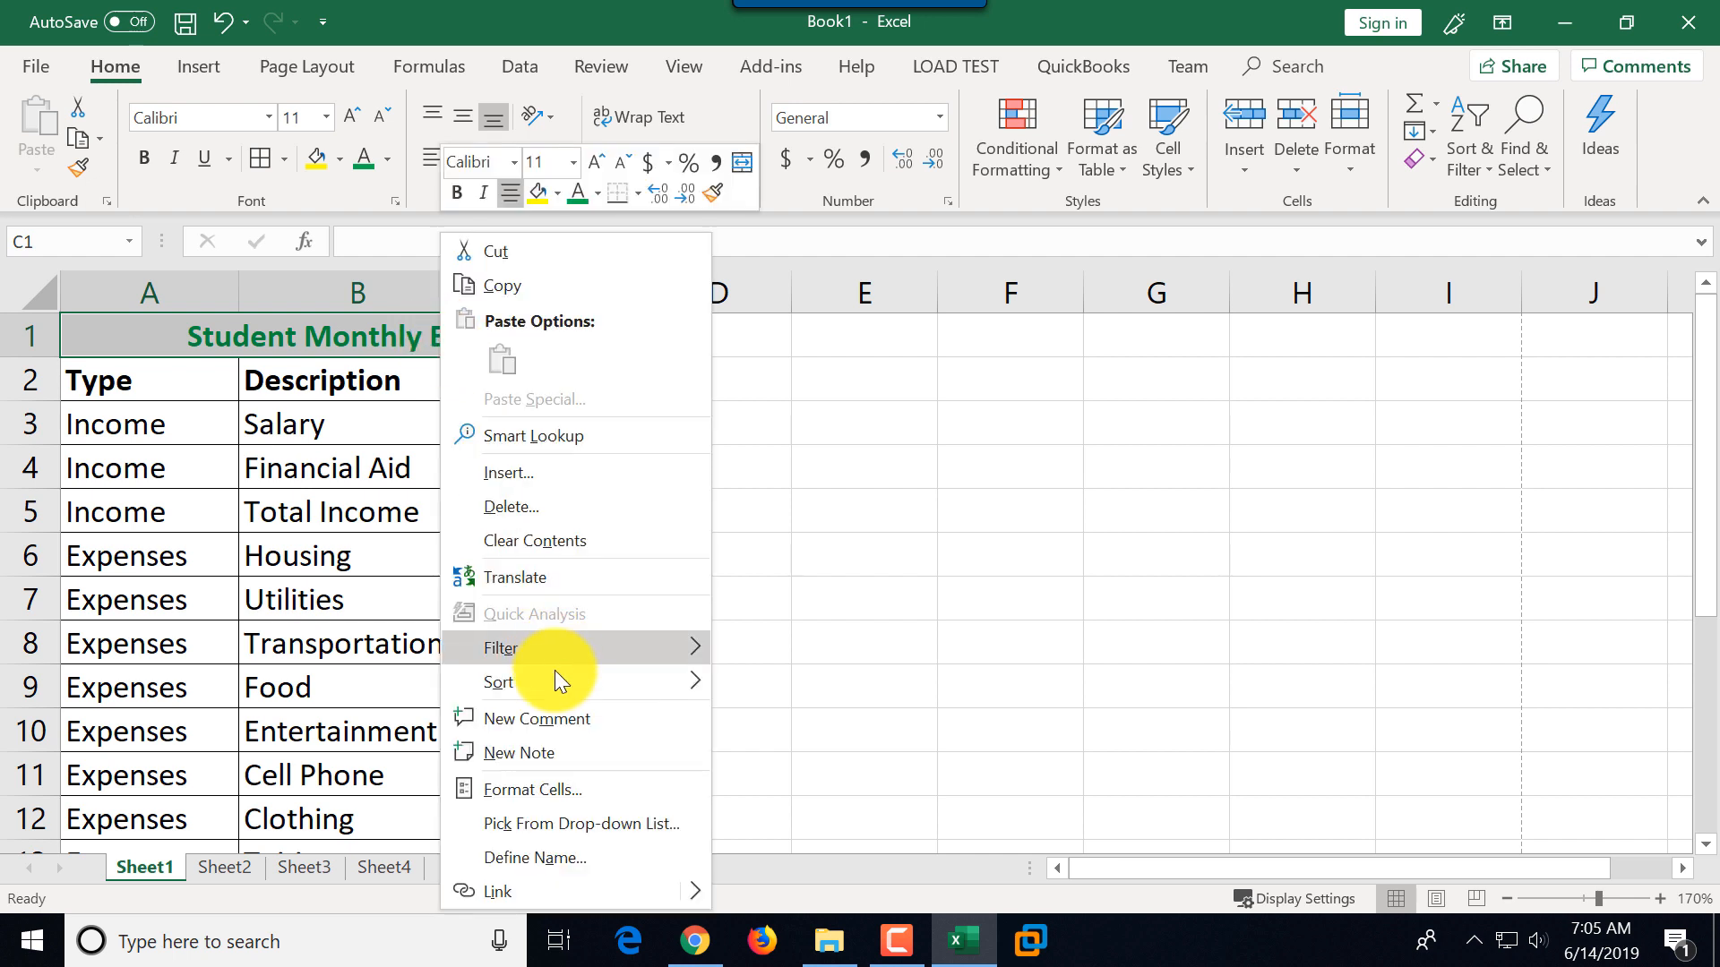
click(578, 793)
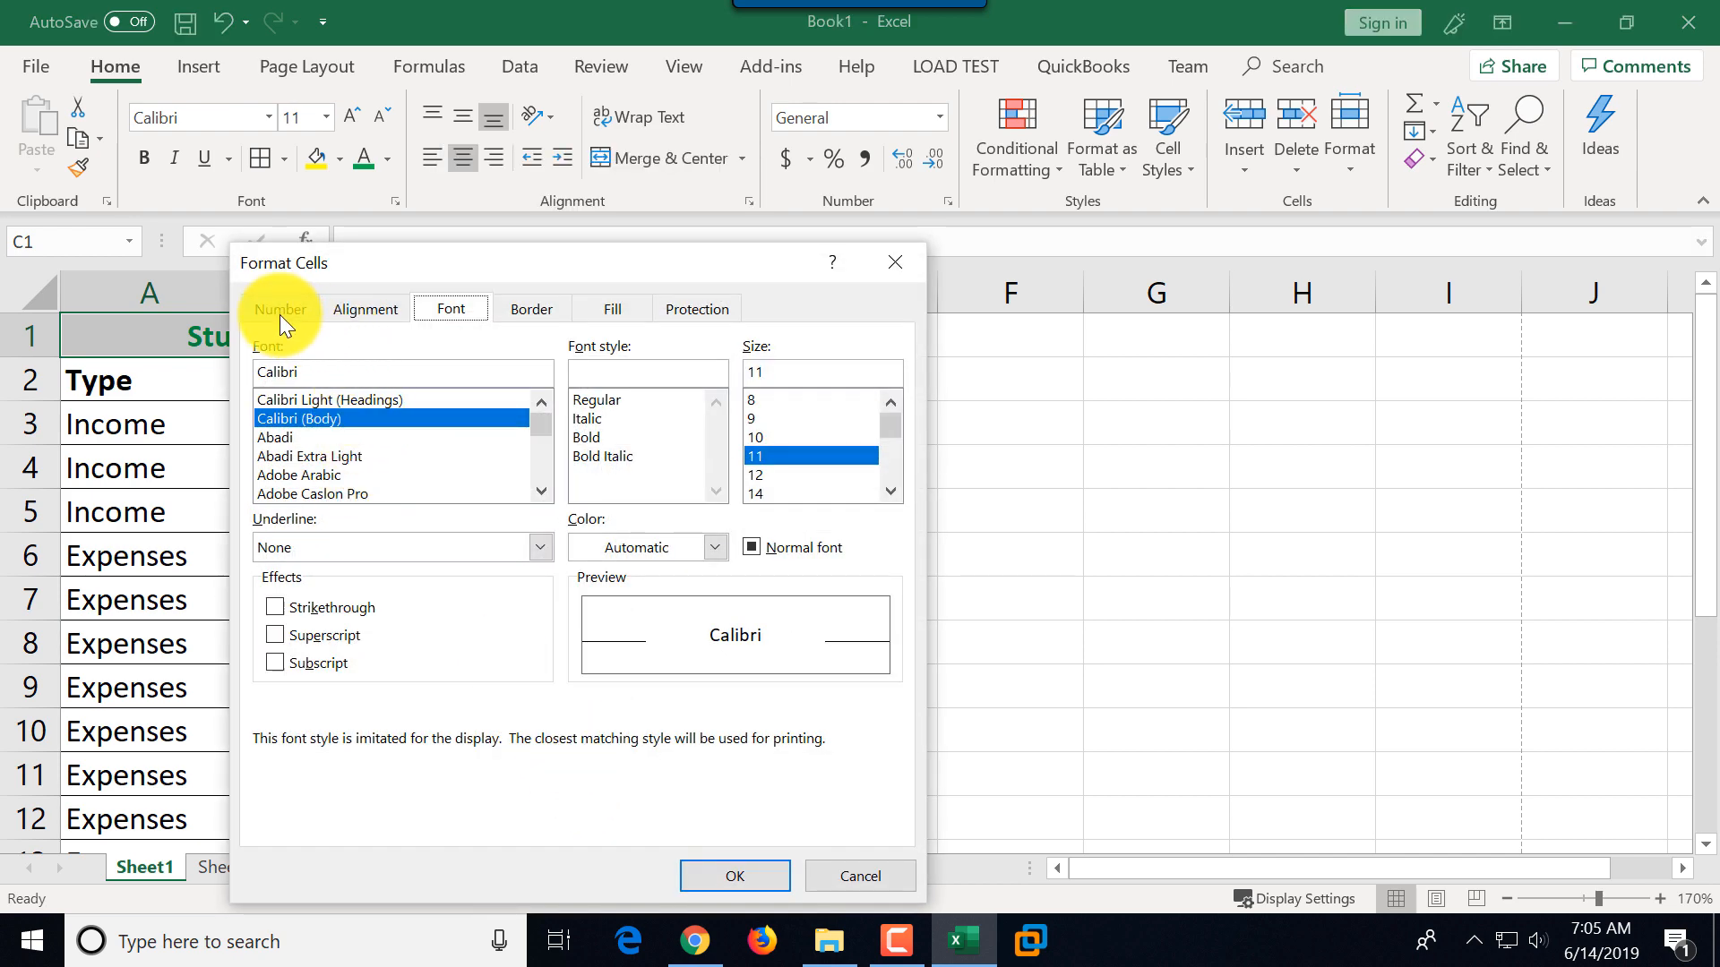
click(374, 310)
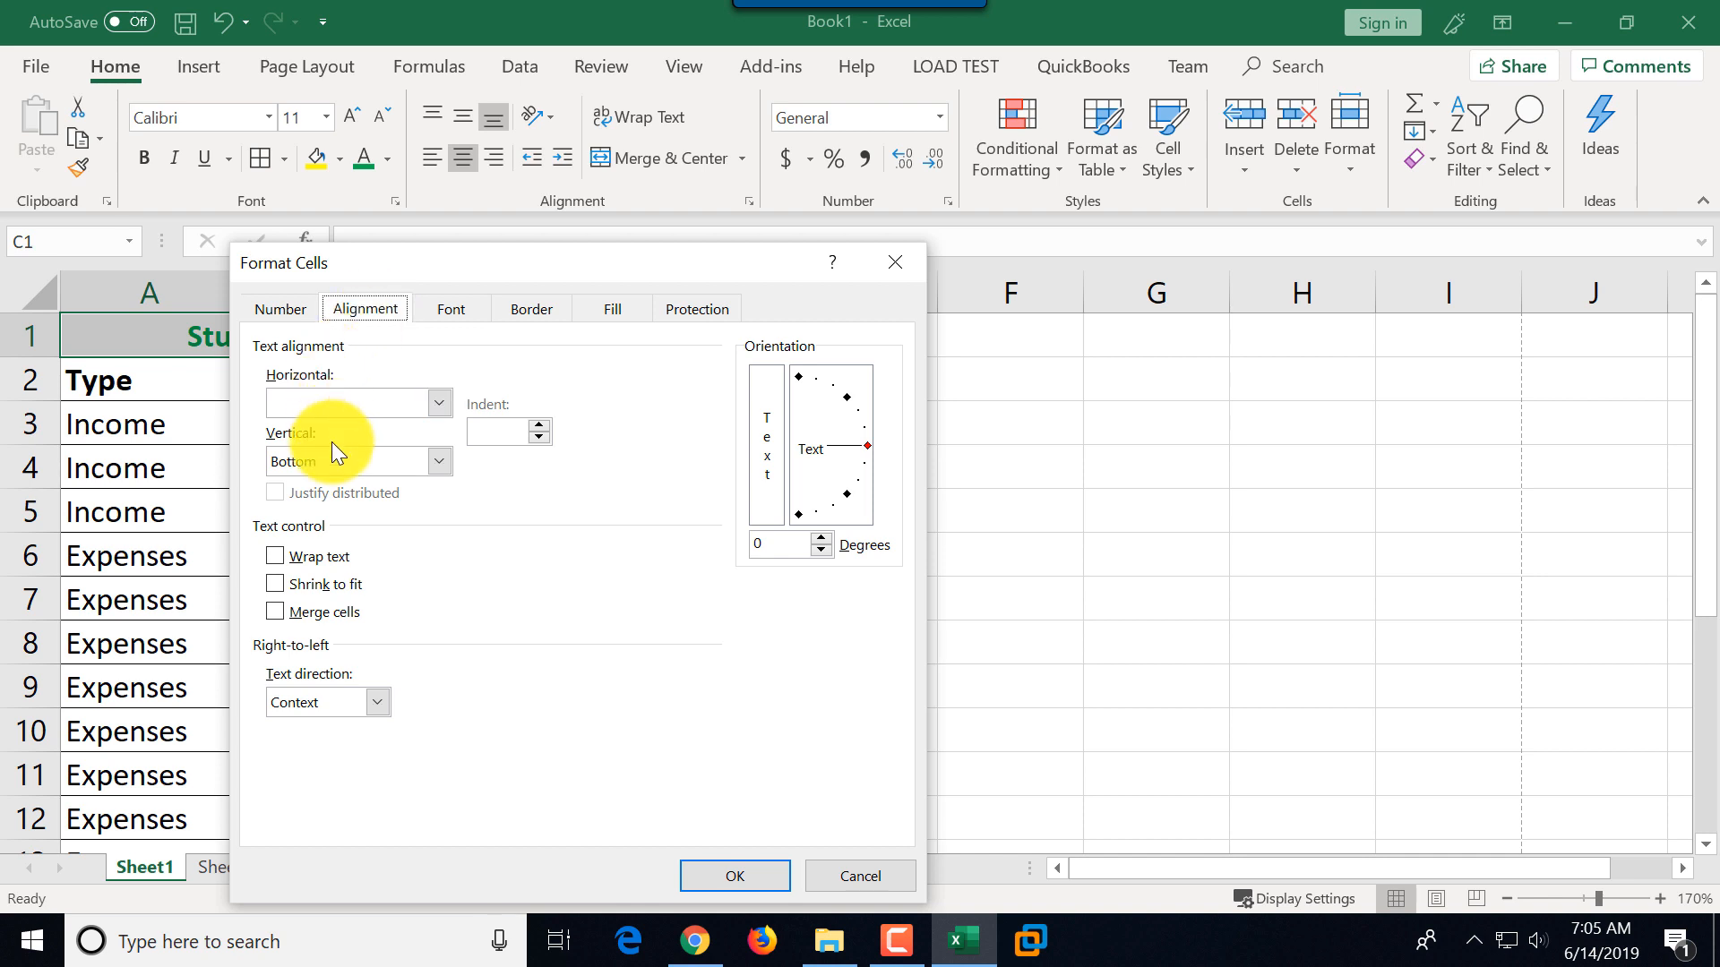
click(279, 608)
click(738, 873)
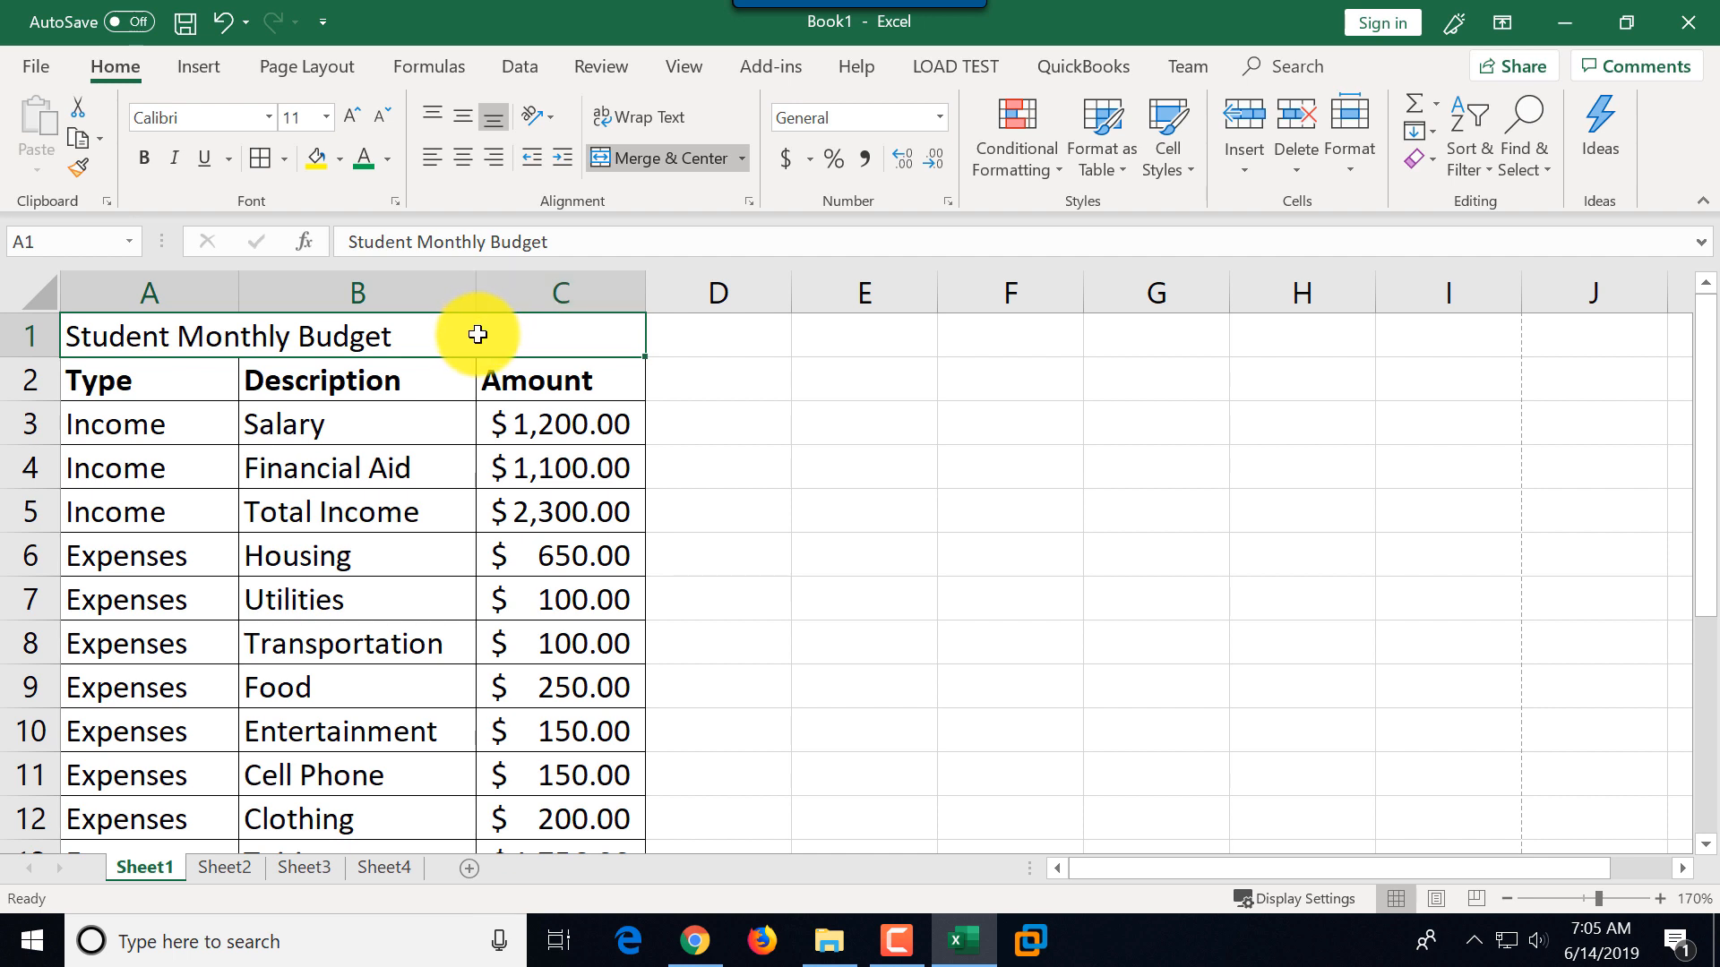
- Center the Student Monthly Budget title in the merged cell, and make it bold with a green font color
click(469, 159)
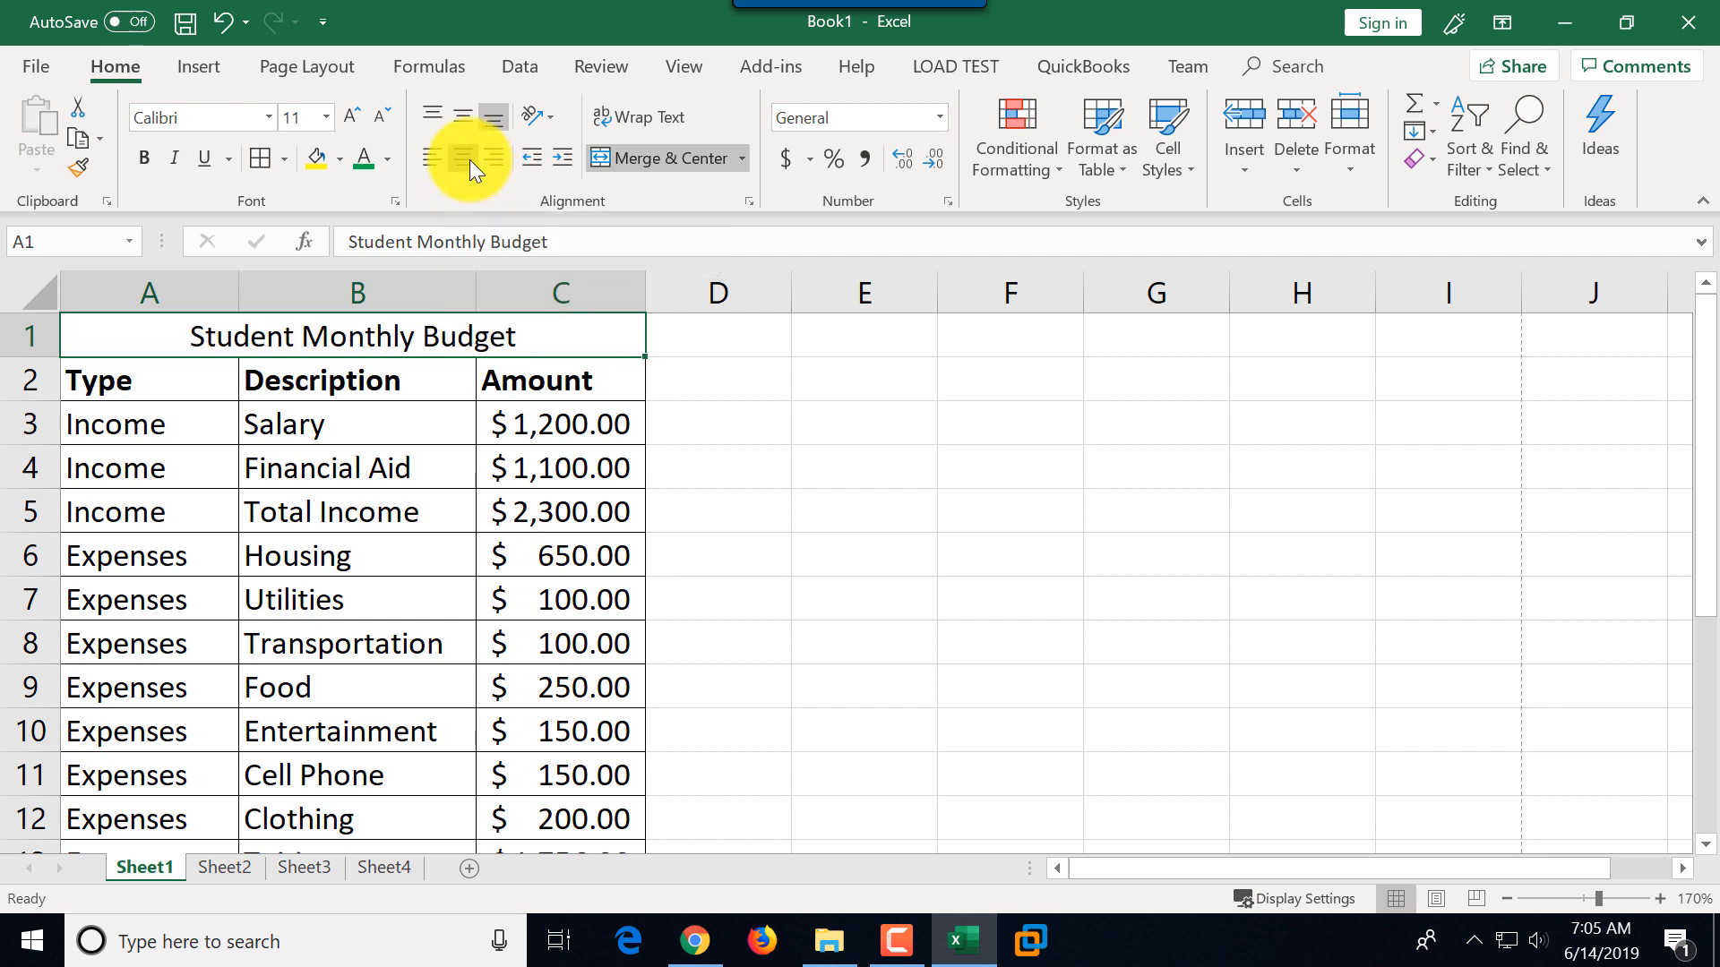
click(469, 159)
click(470, 160)
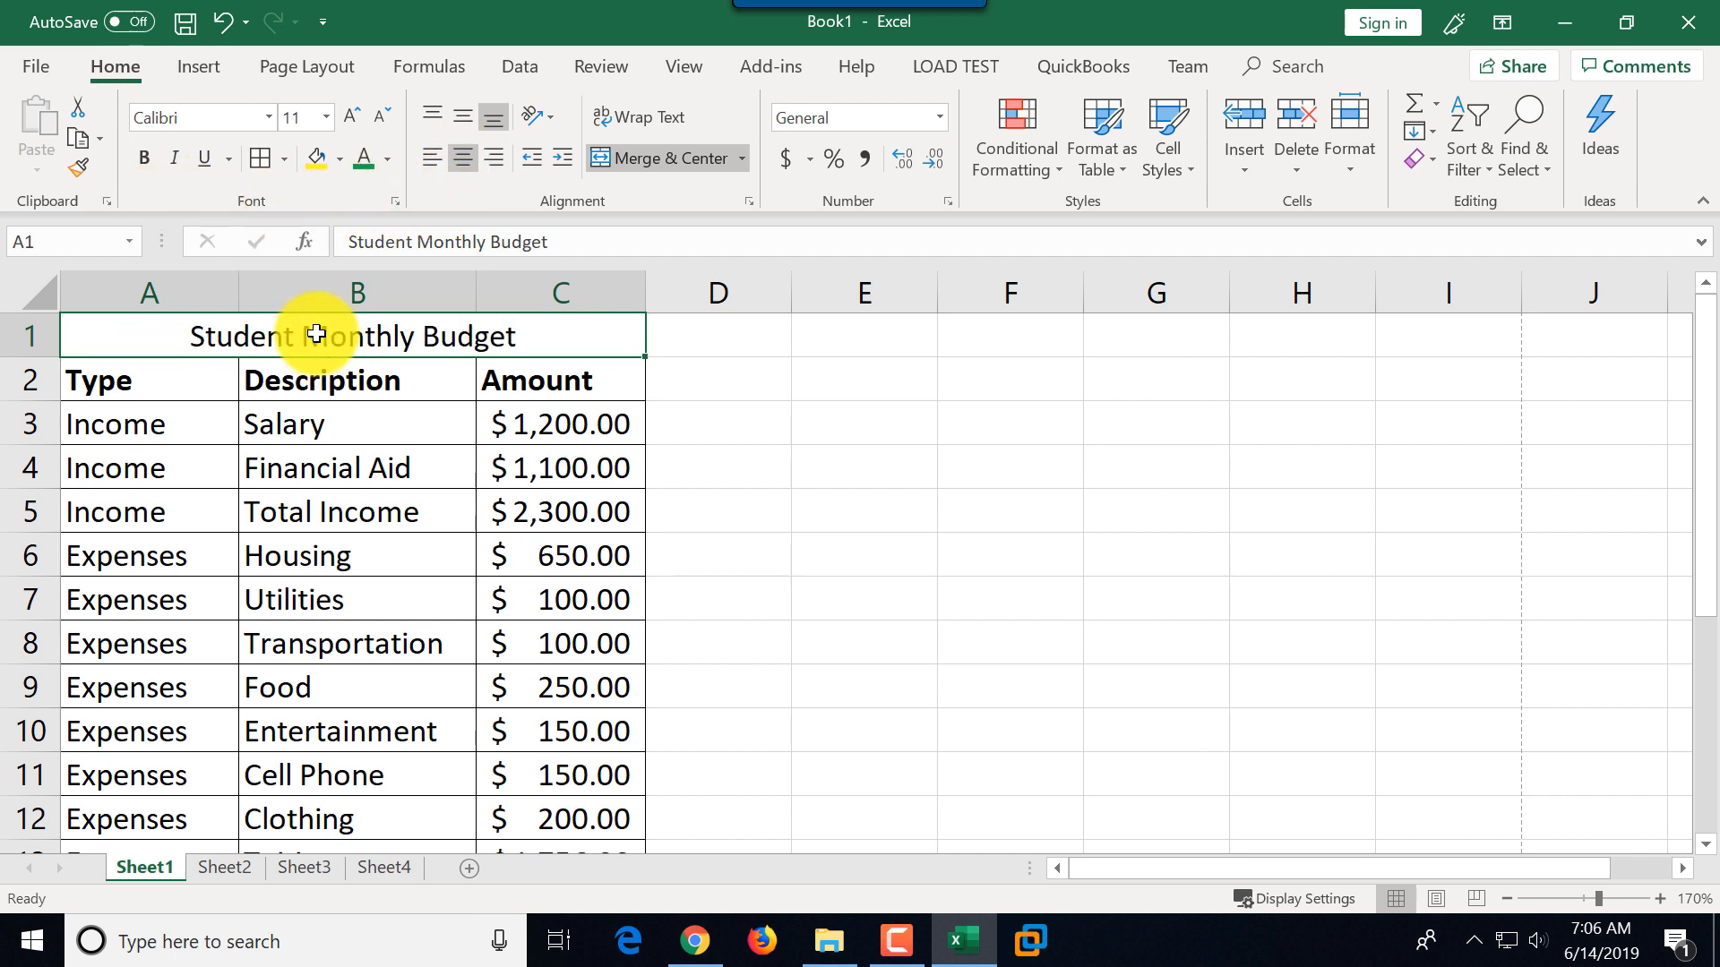
click(143, 159)
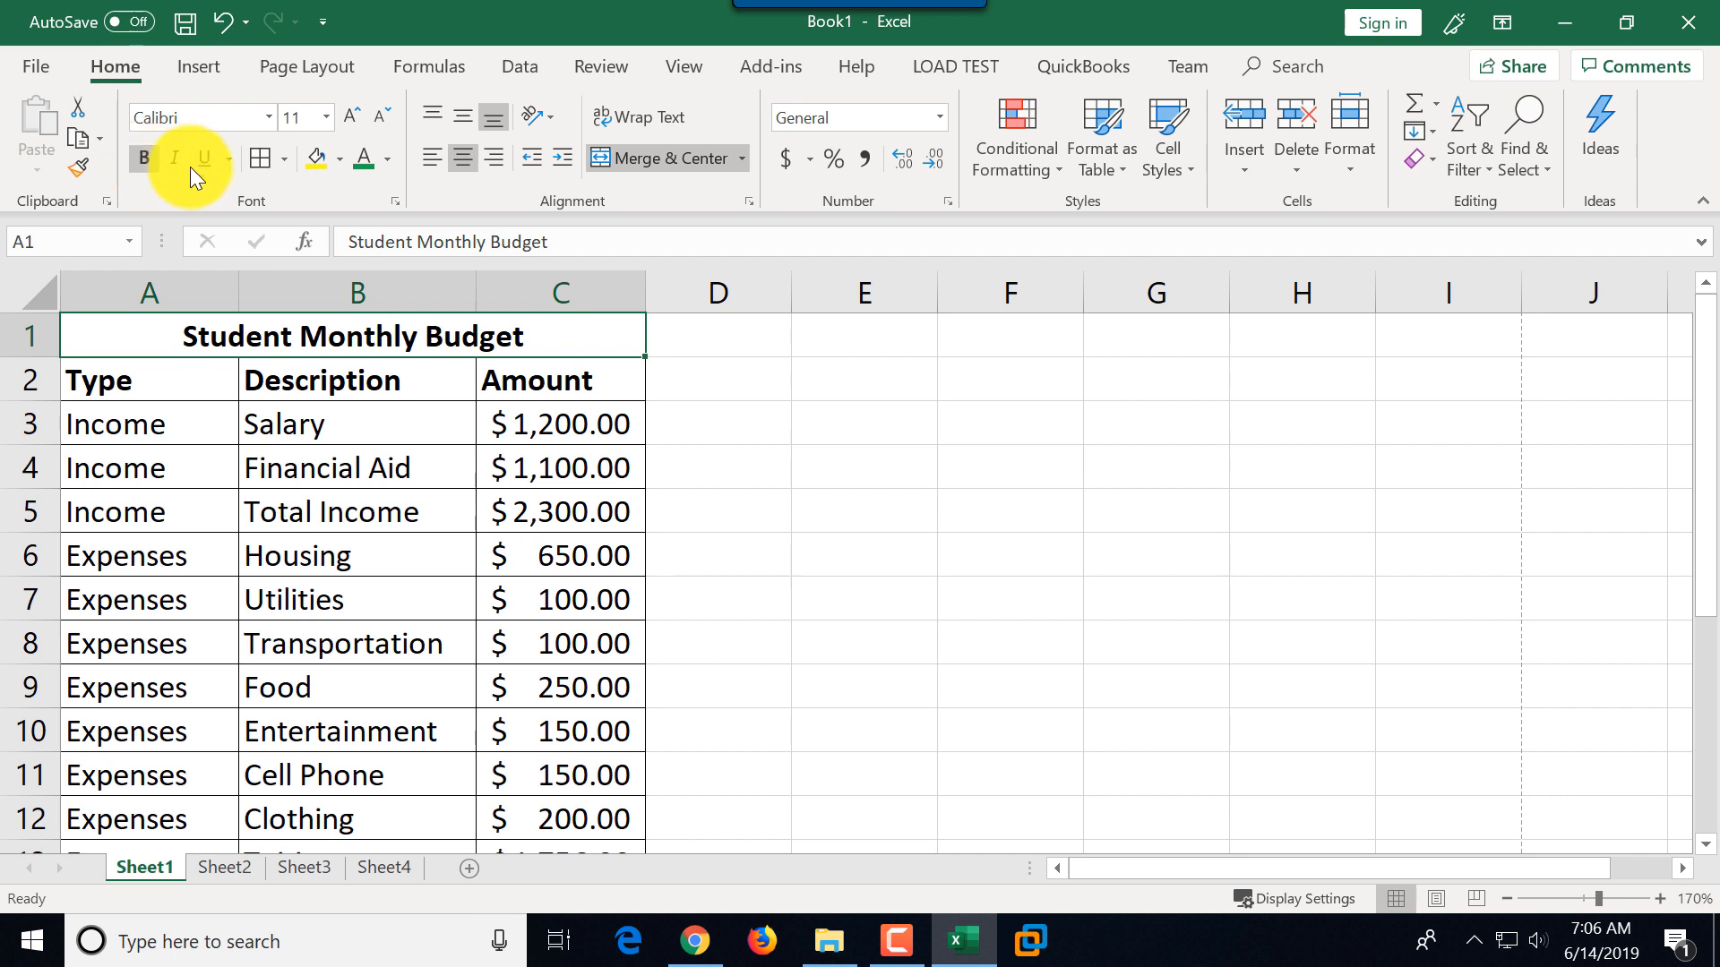
click(363, 163)
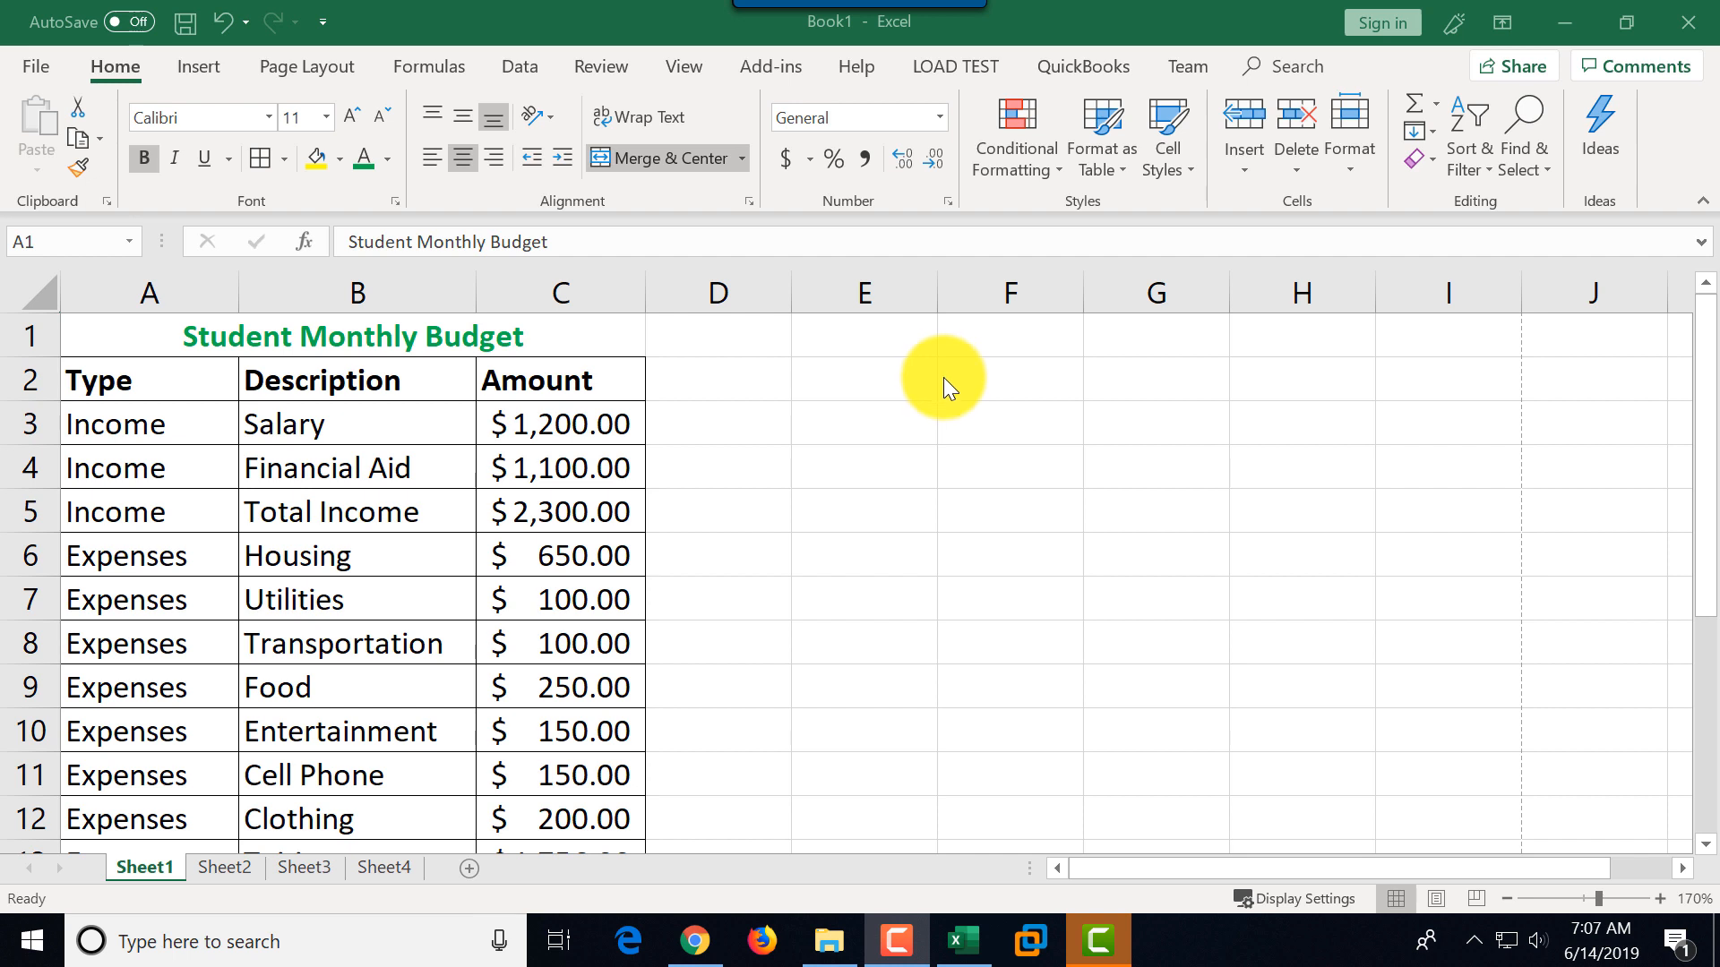
- Turn on Filter for the Type, Description and Amount headers in row 2
click(35, 379)
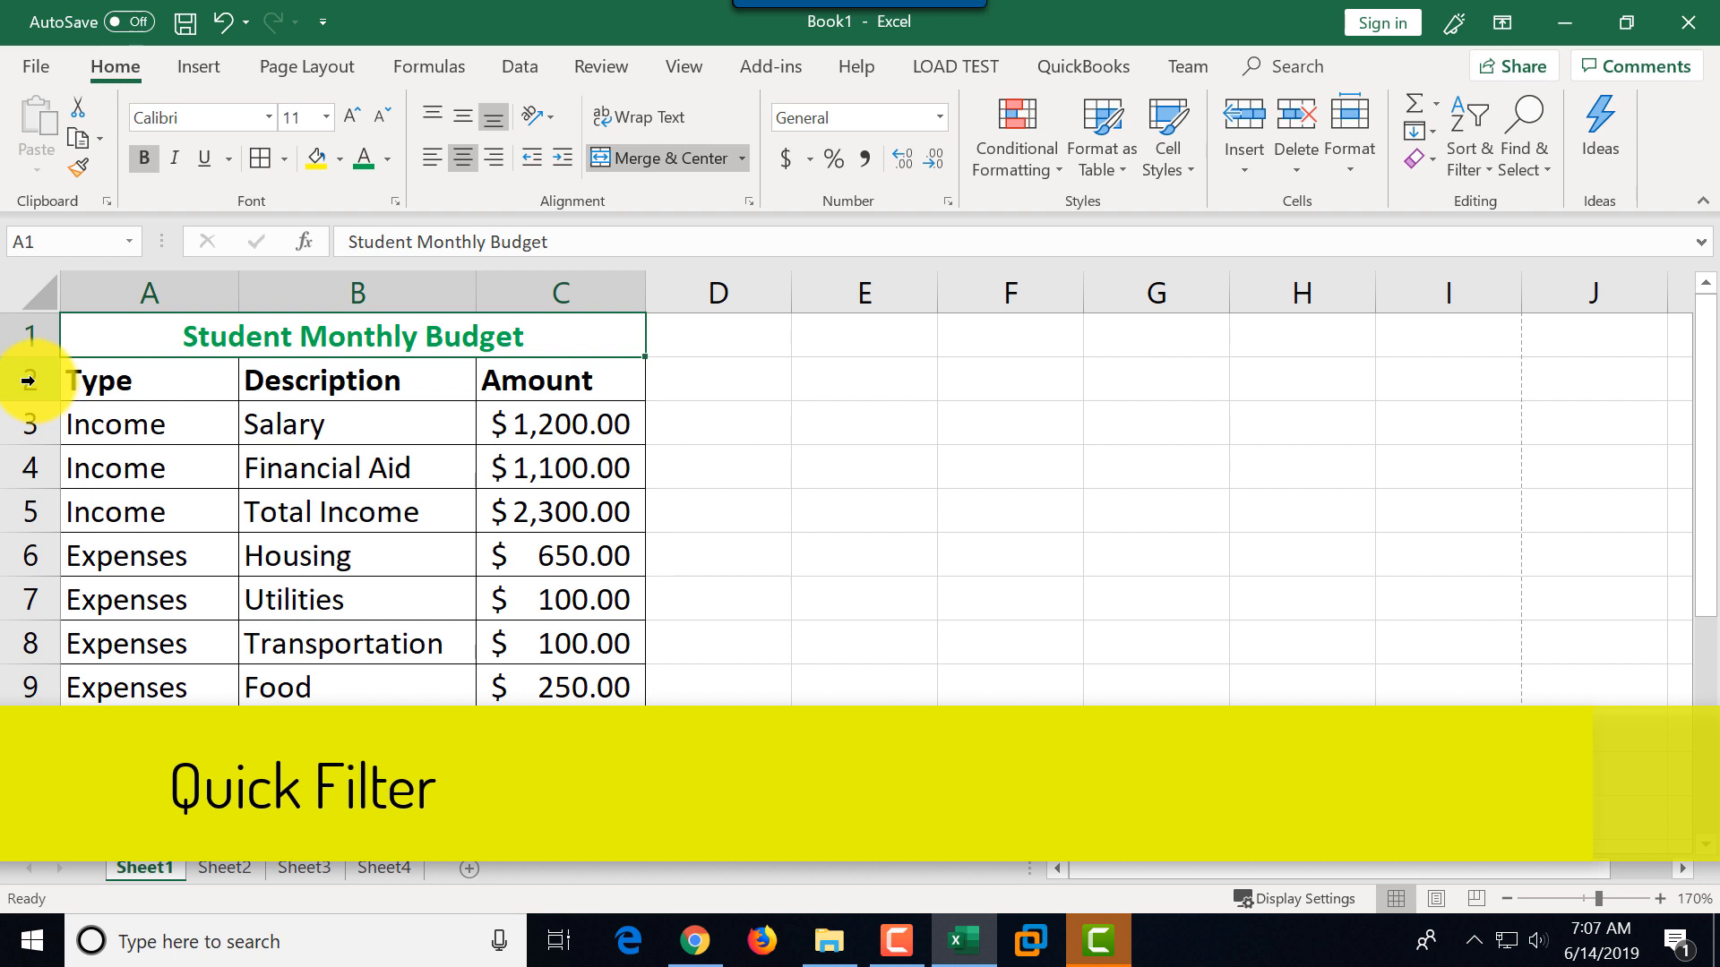
click(28, 381)
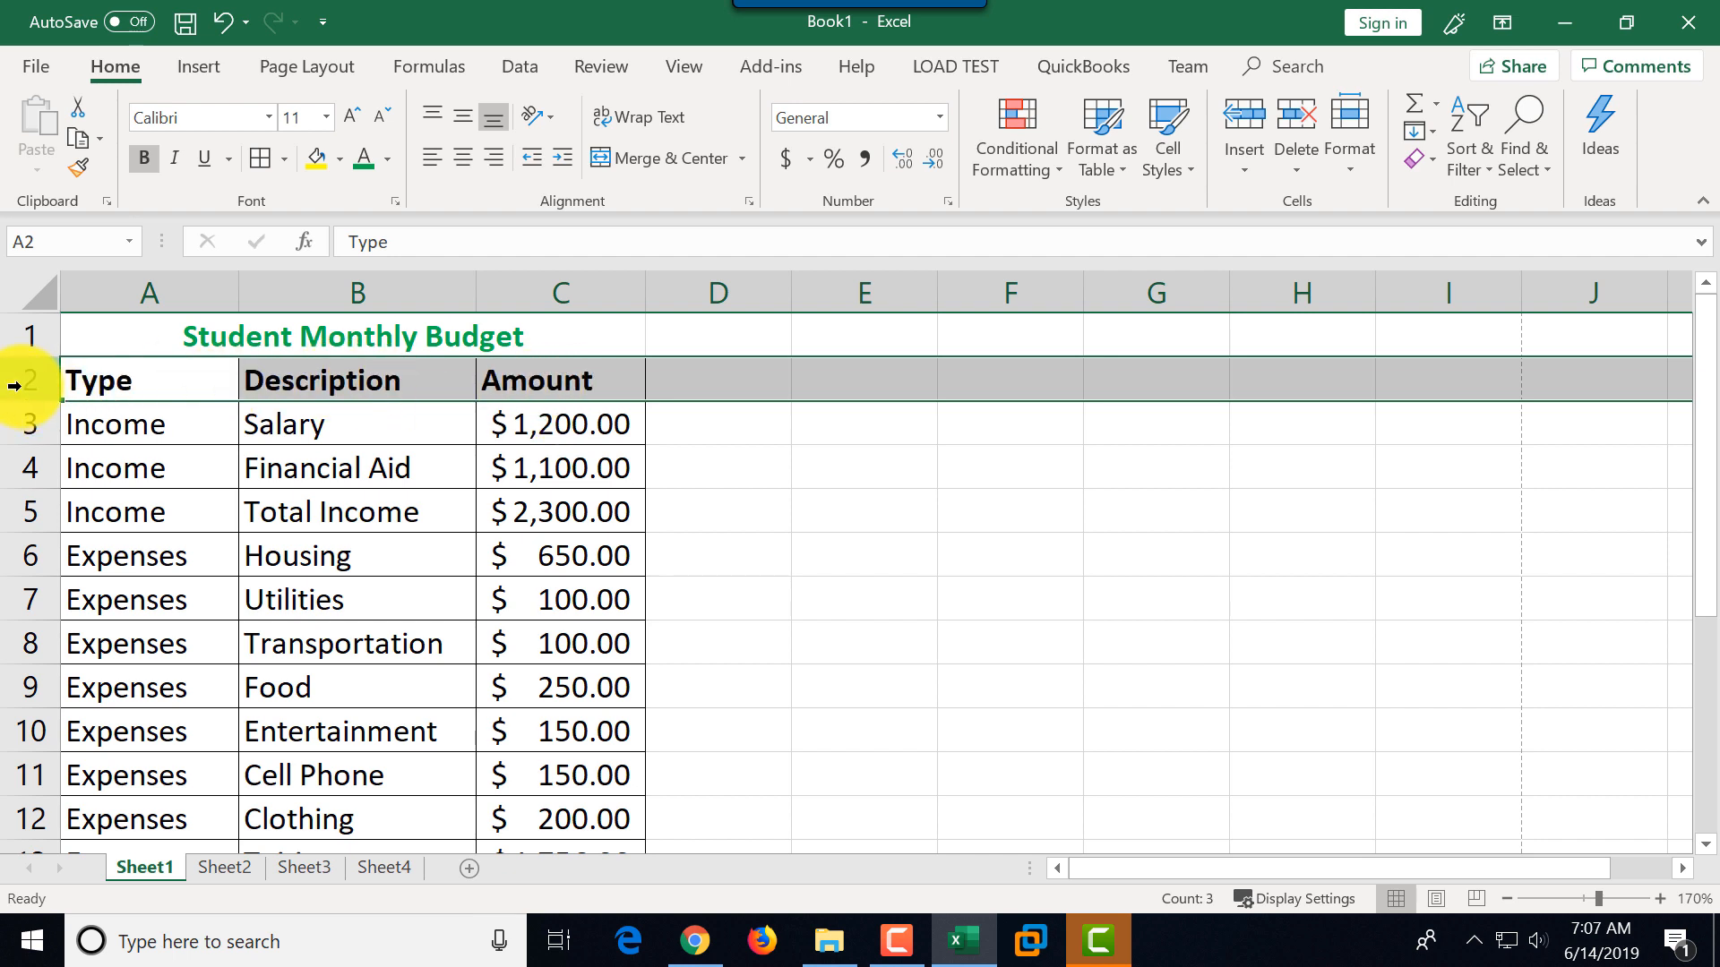
click(1479, 147)
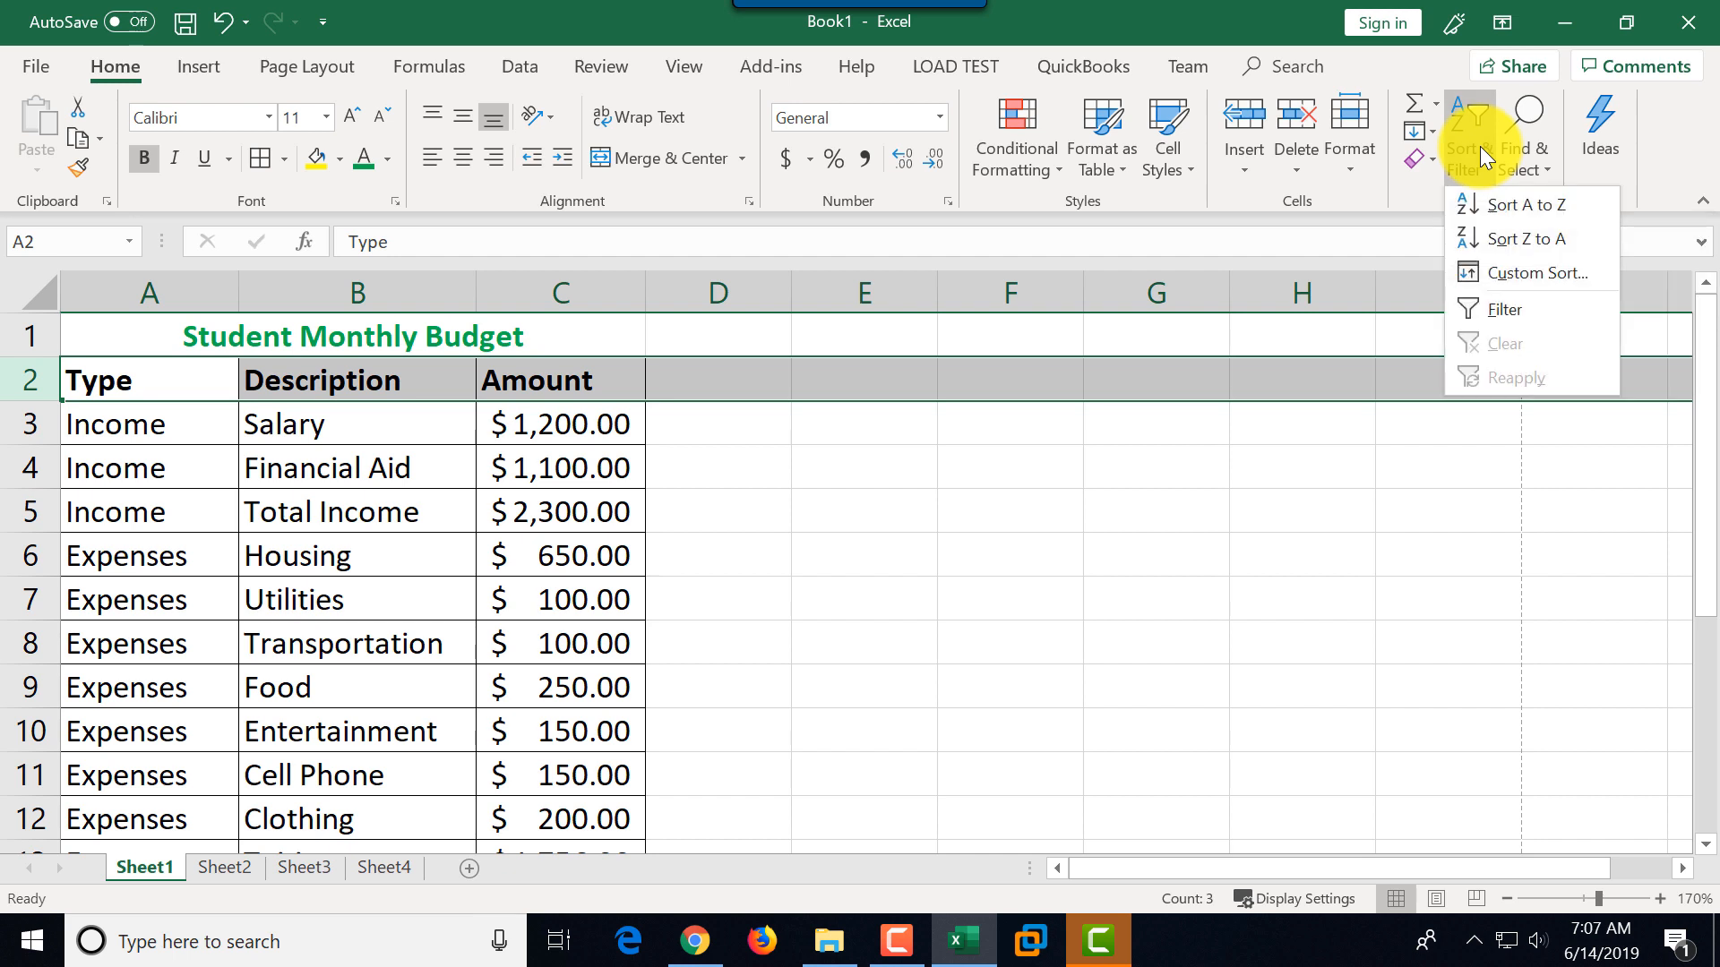
click(1505, 309)
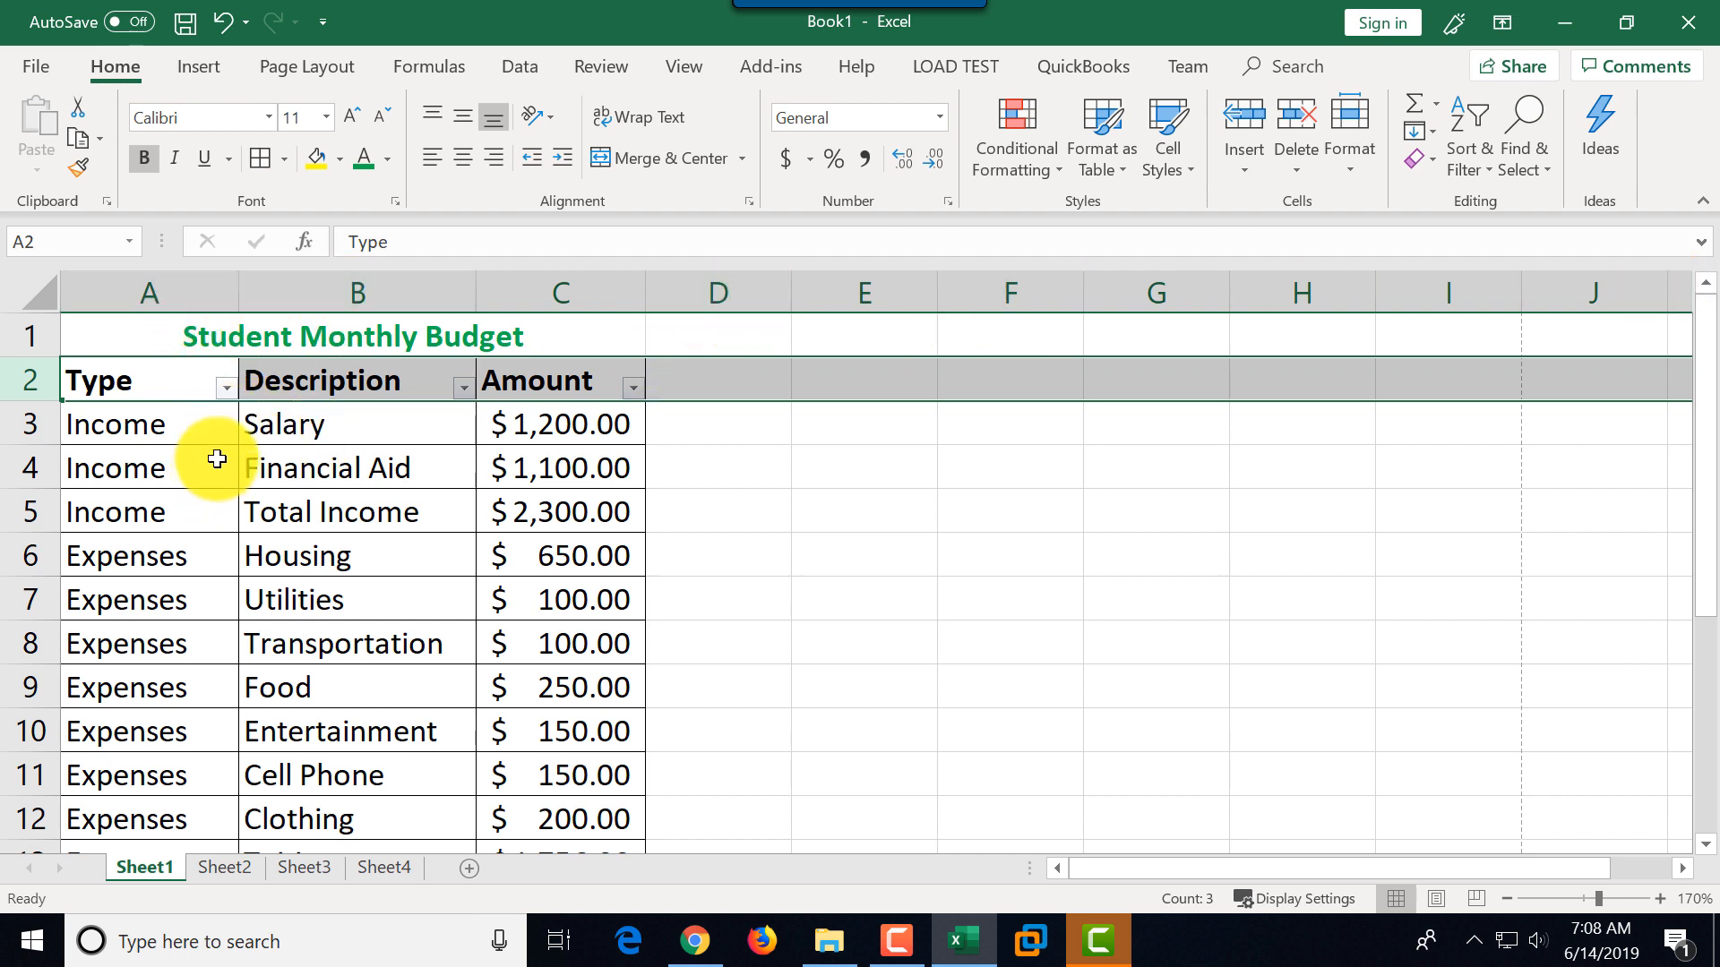
- Filter the Type column to show only the Income rows
click(226, 390)
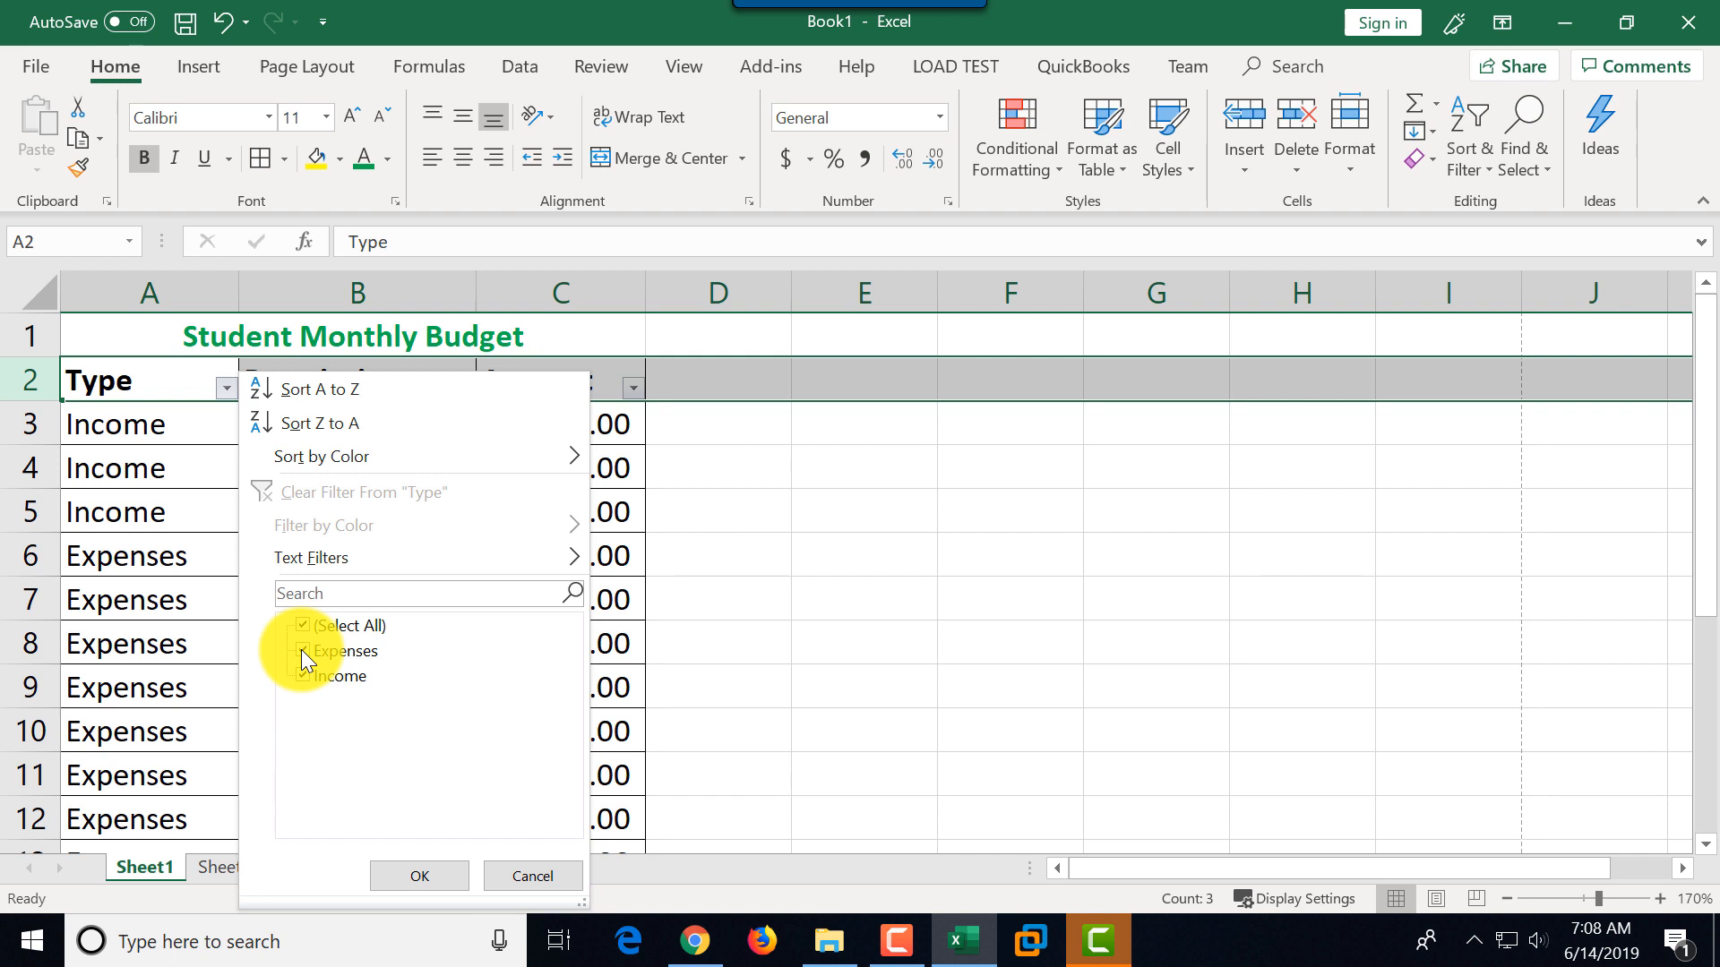
click(303, 624)
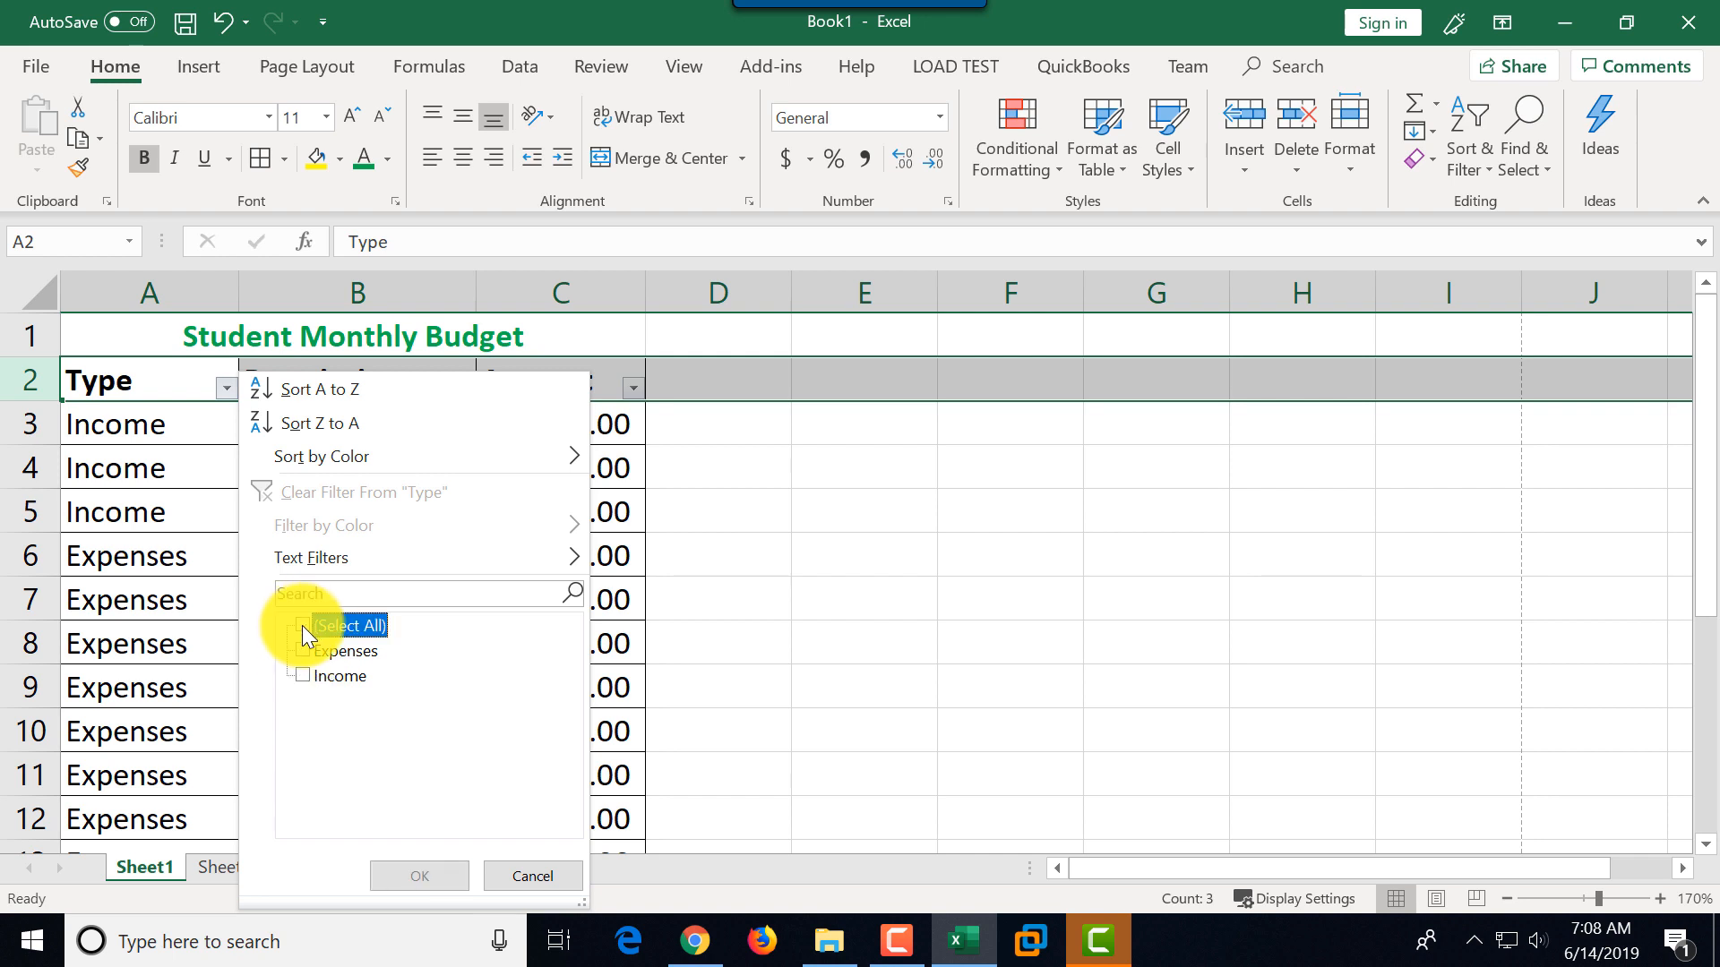
click(302, 675)
click(416, 869)
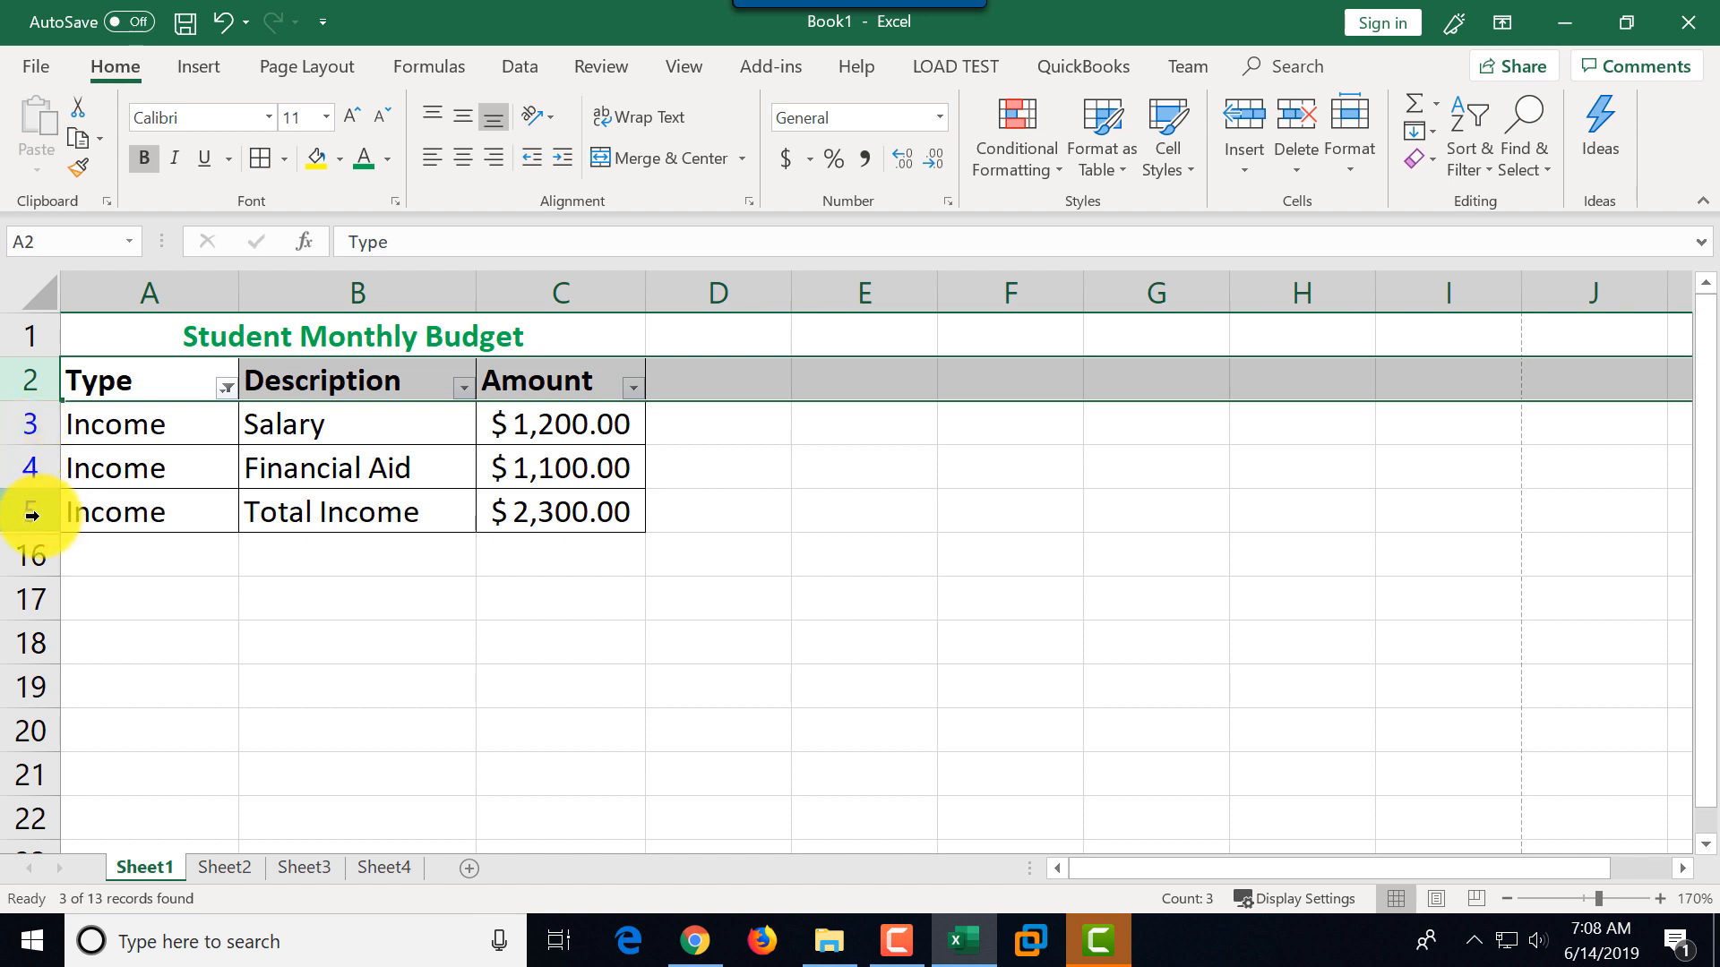
- Clear the filter from the Type column
mouse_move(224, 401)
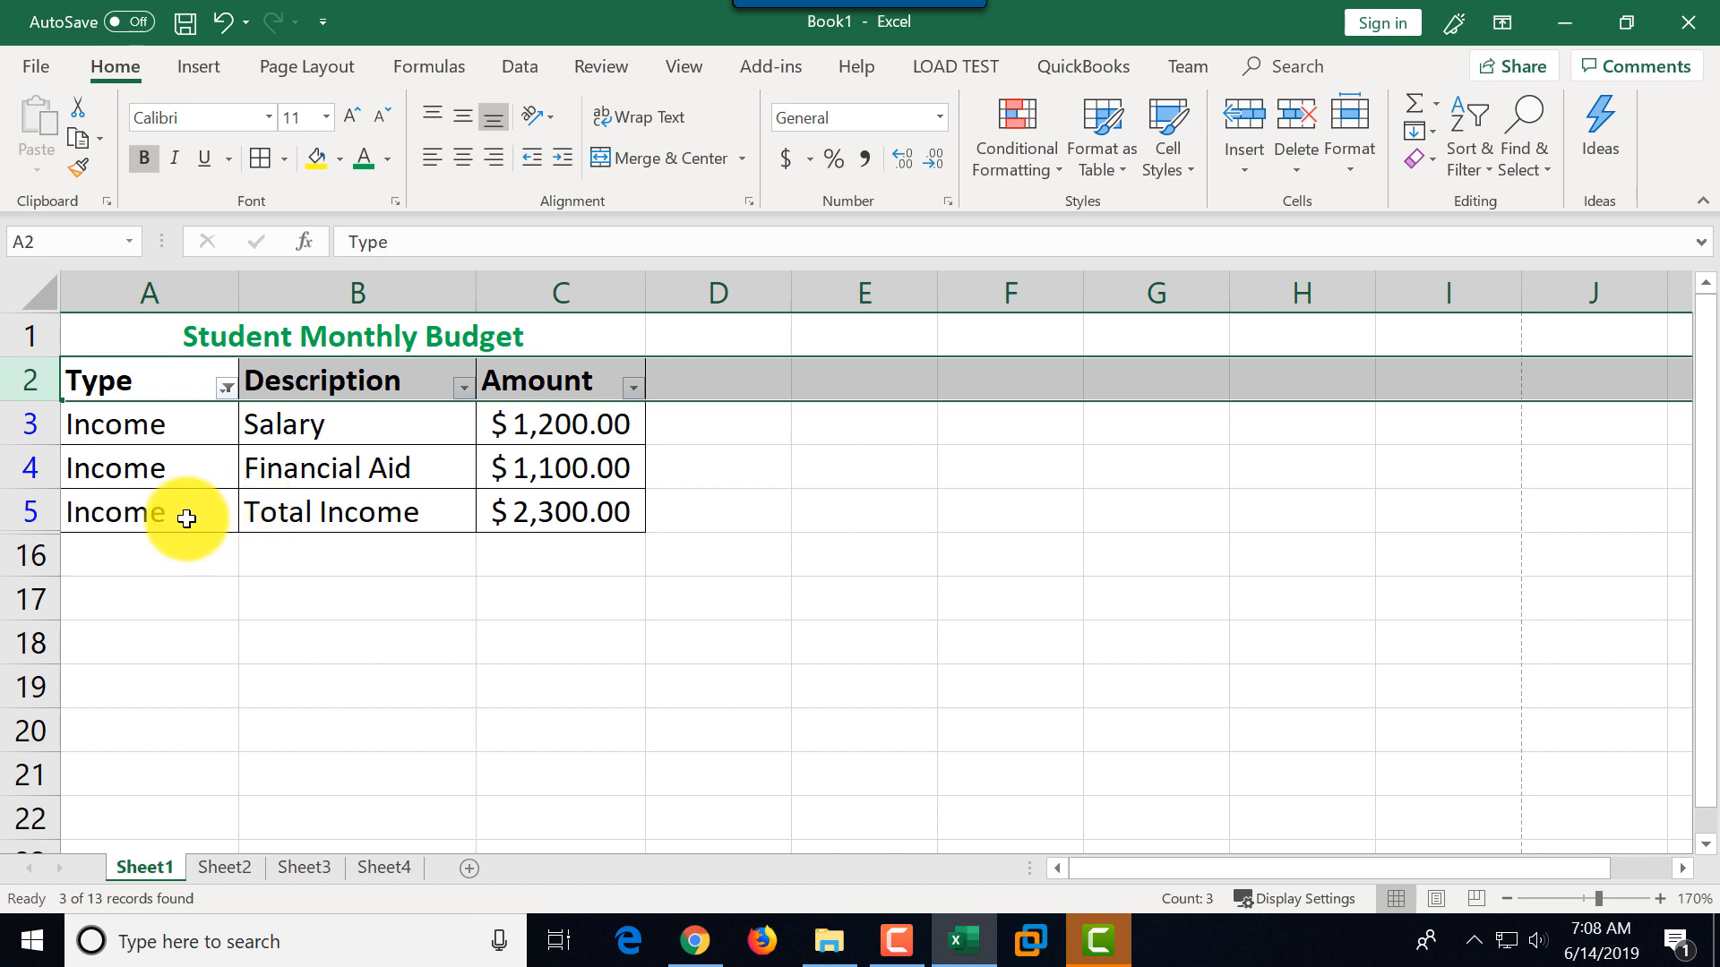
click(225, 388)
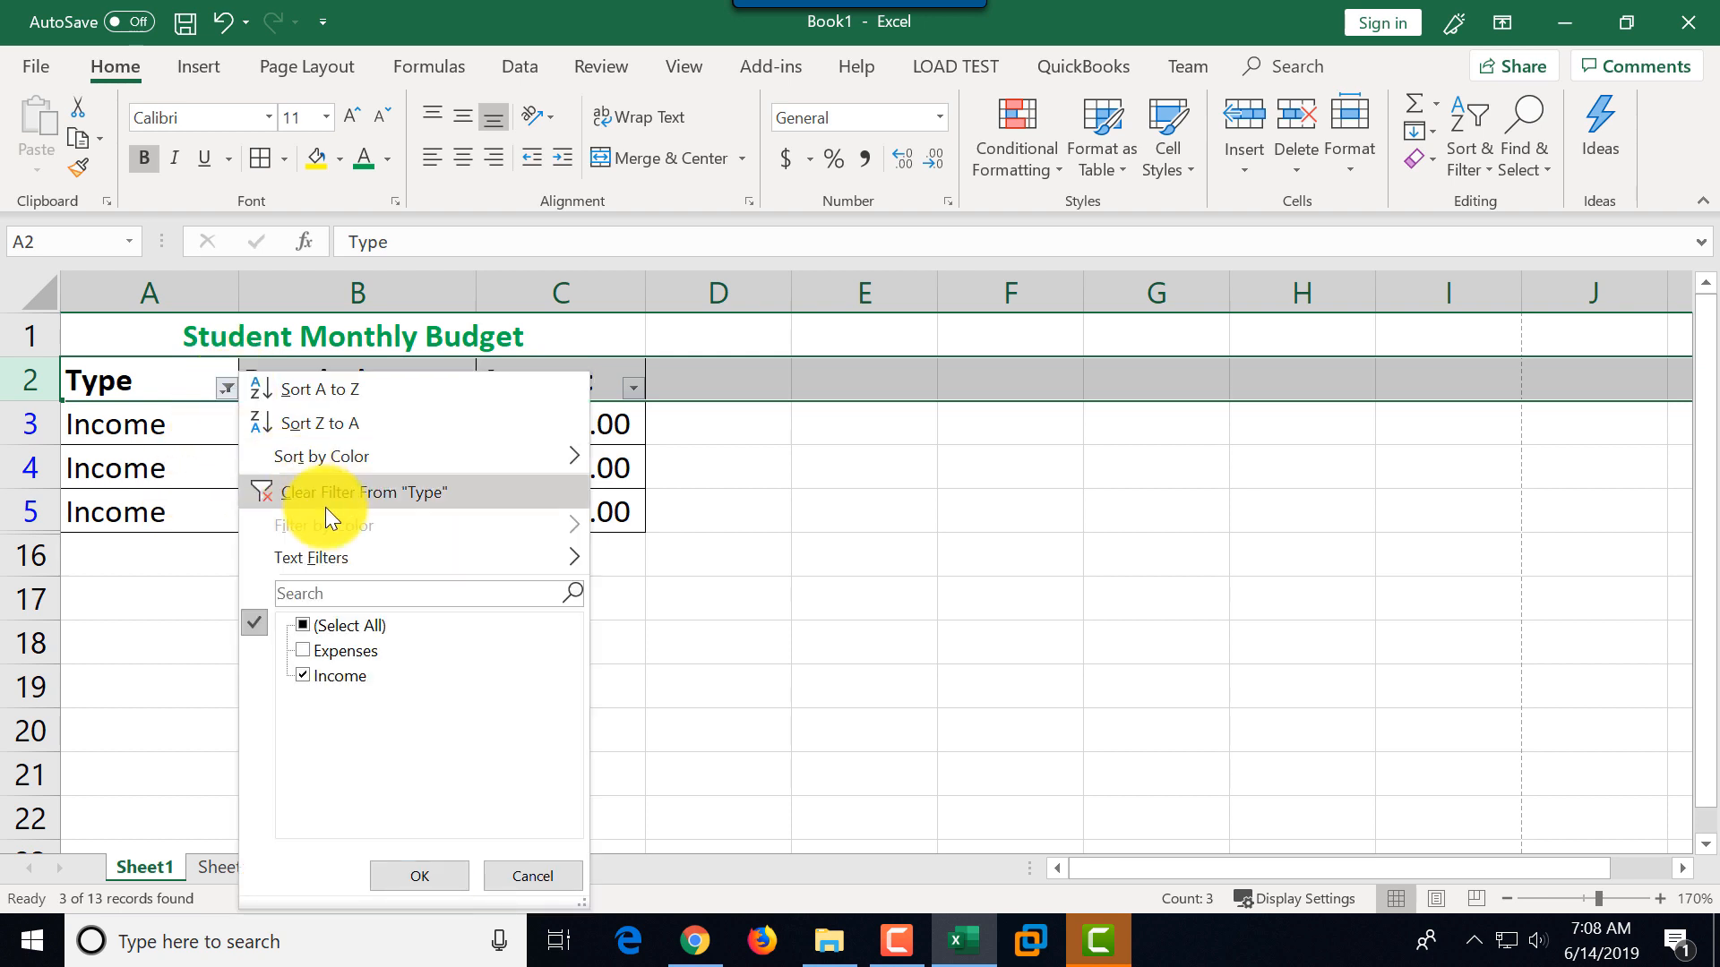
click(442, 491)
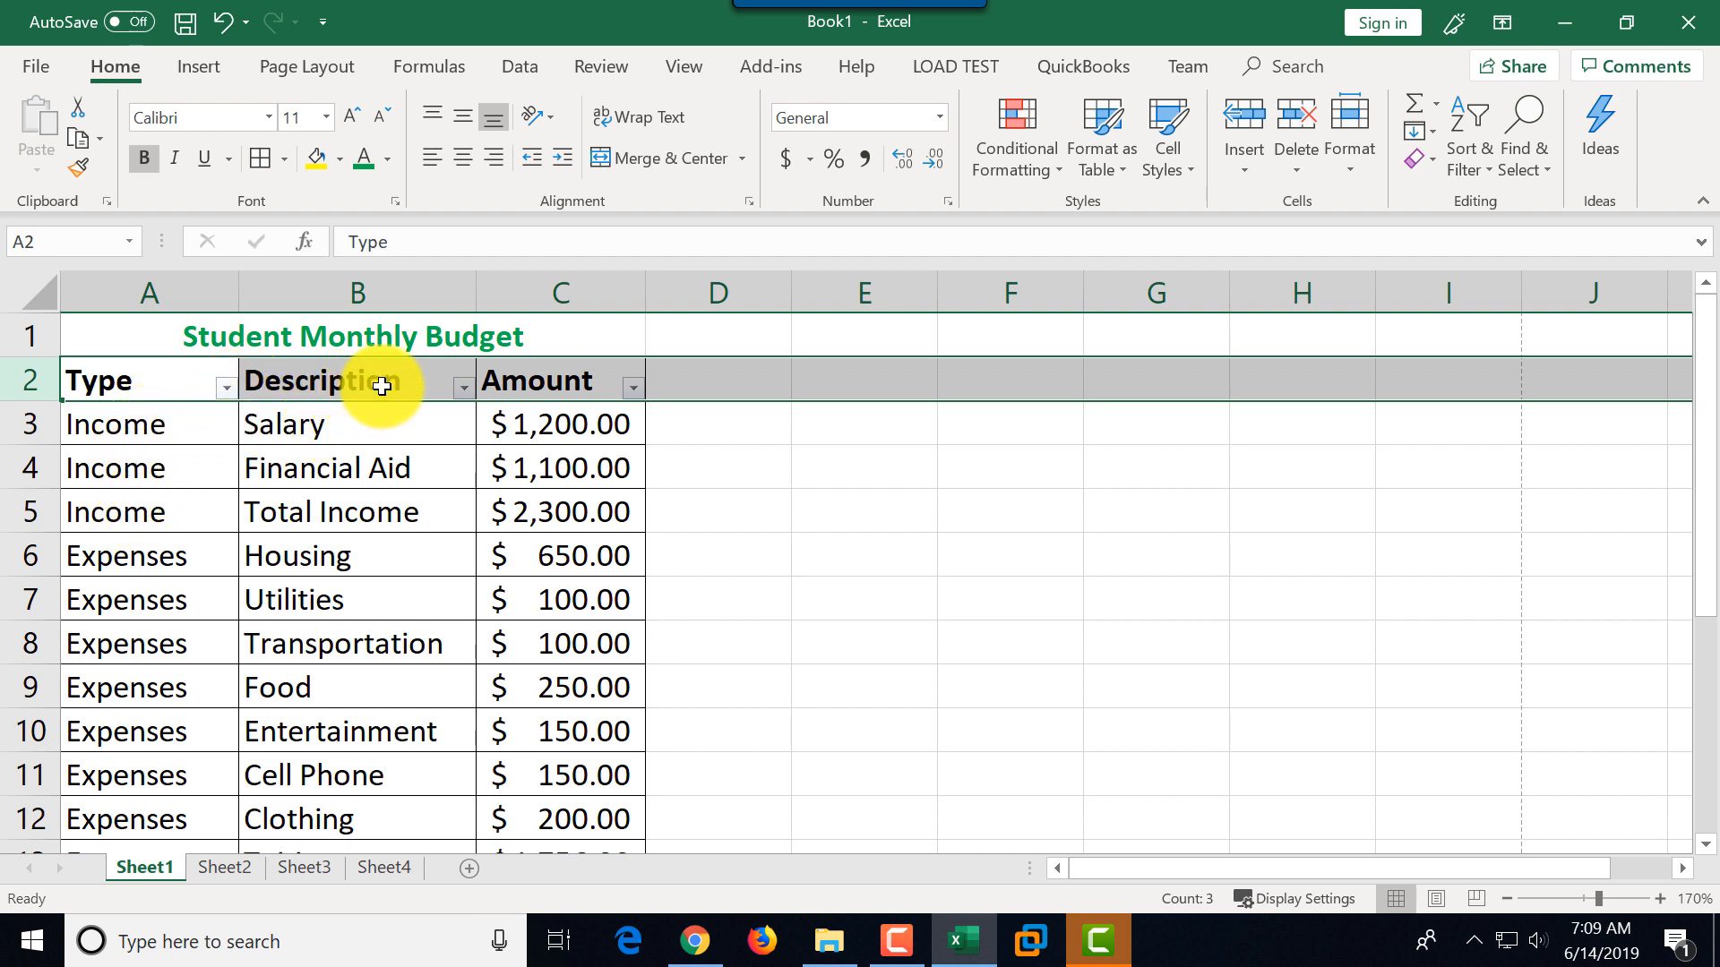
- Look through the filter values available for the Description column, and leave its filter unapplied
click(464, 387)
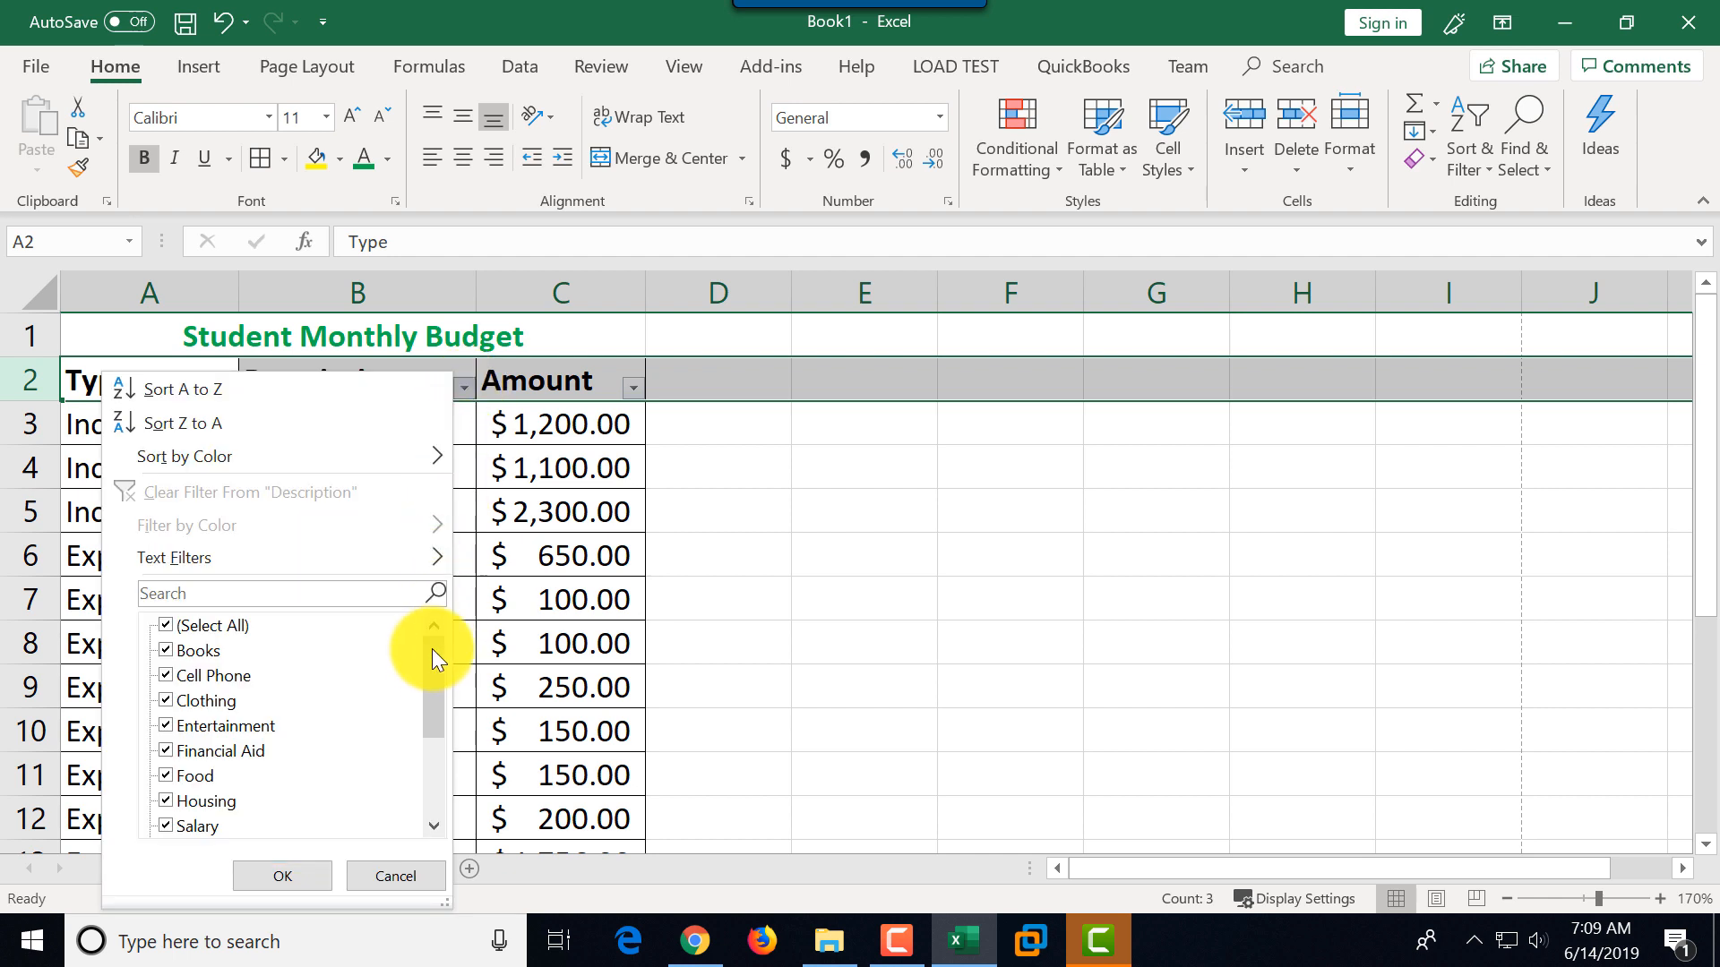
mouse_move(433, 674)
mouse_down()
mouse_move(417, 783)
mouse_move(447, 648)
mouse_up()
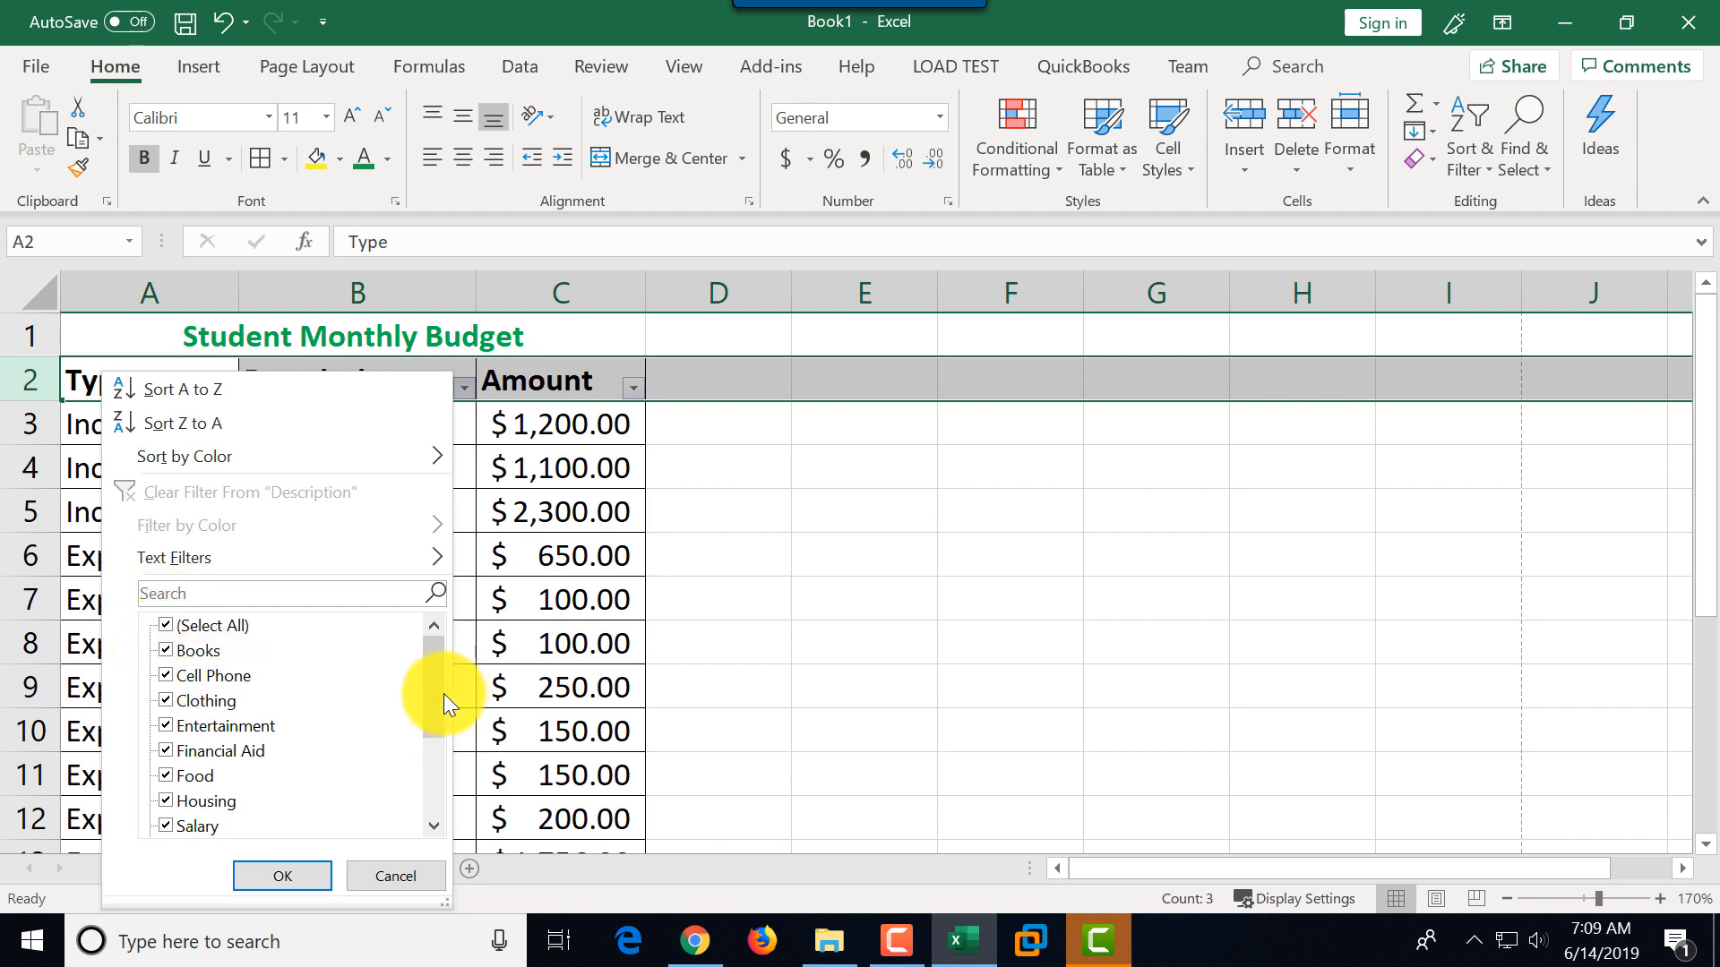
click(407, 883)
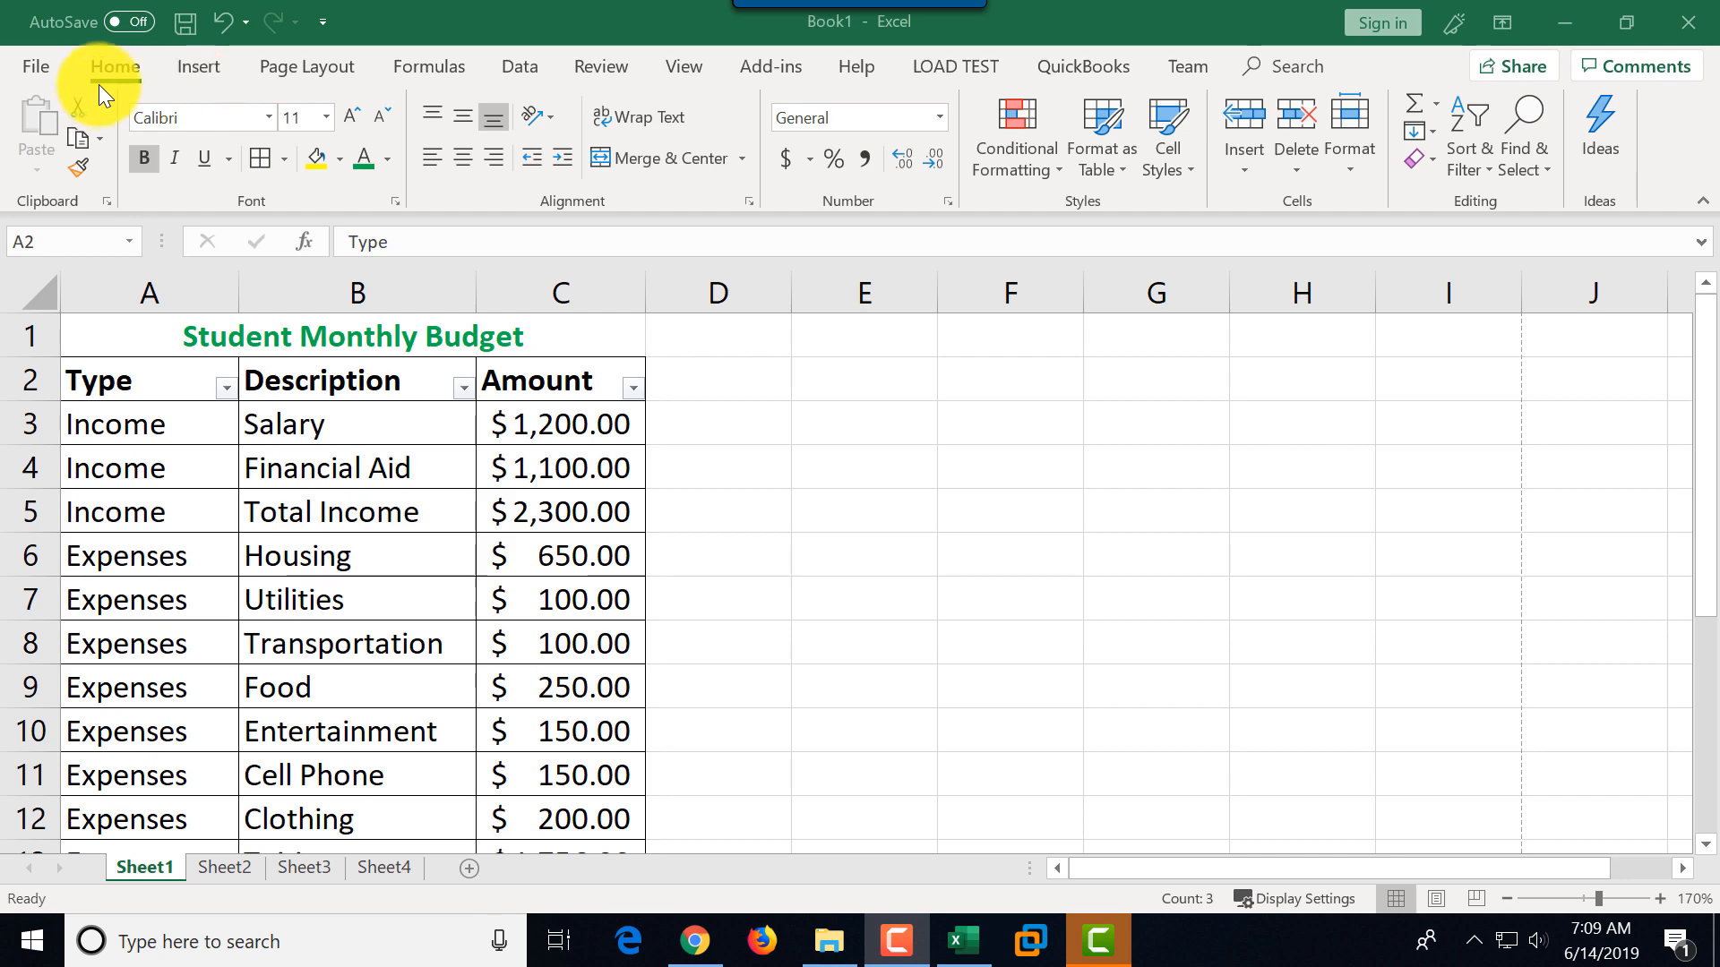
- Review the Insert, Page Layout, Formulas, Data and Home command sets, and view the font settings in Format Cells
key(shift+space)
click(205, 69)
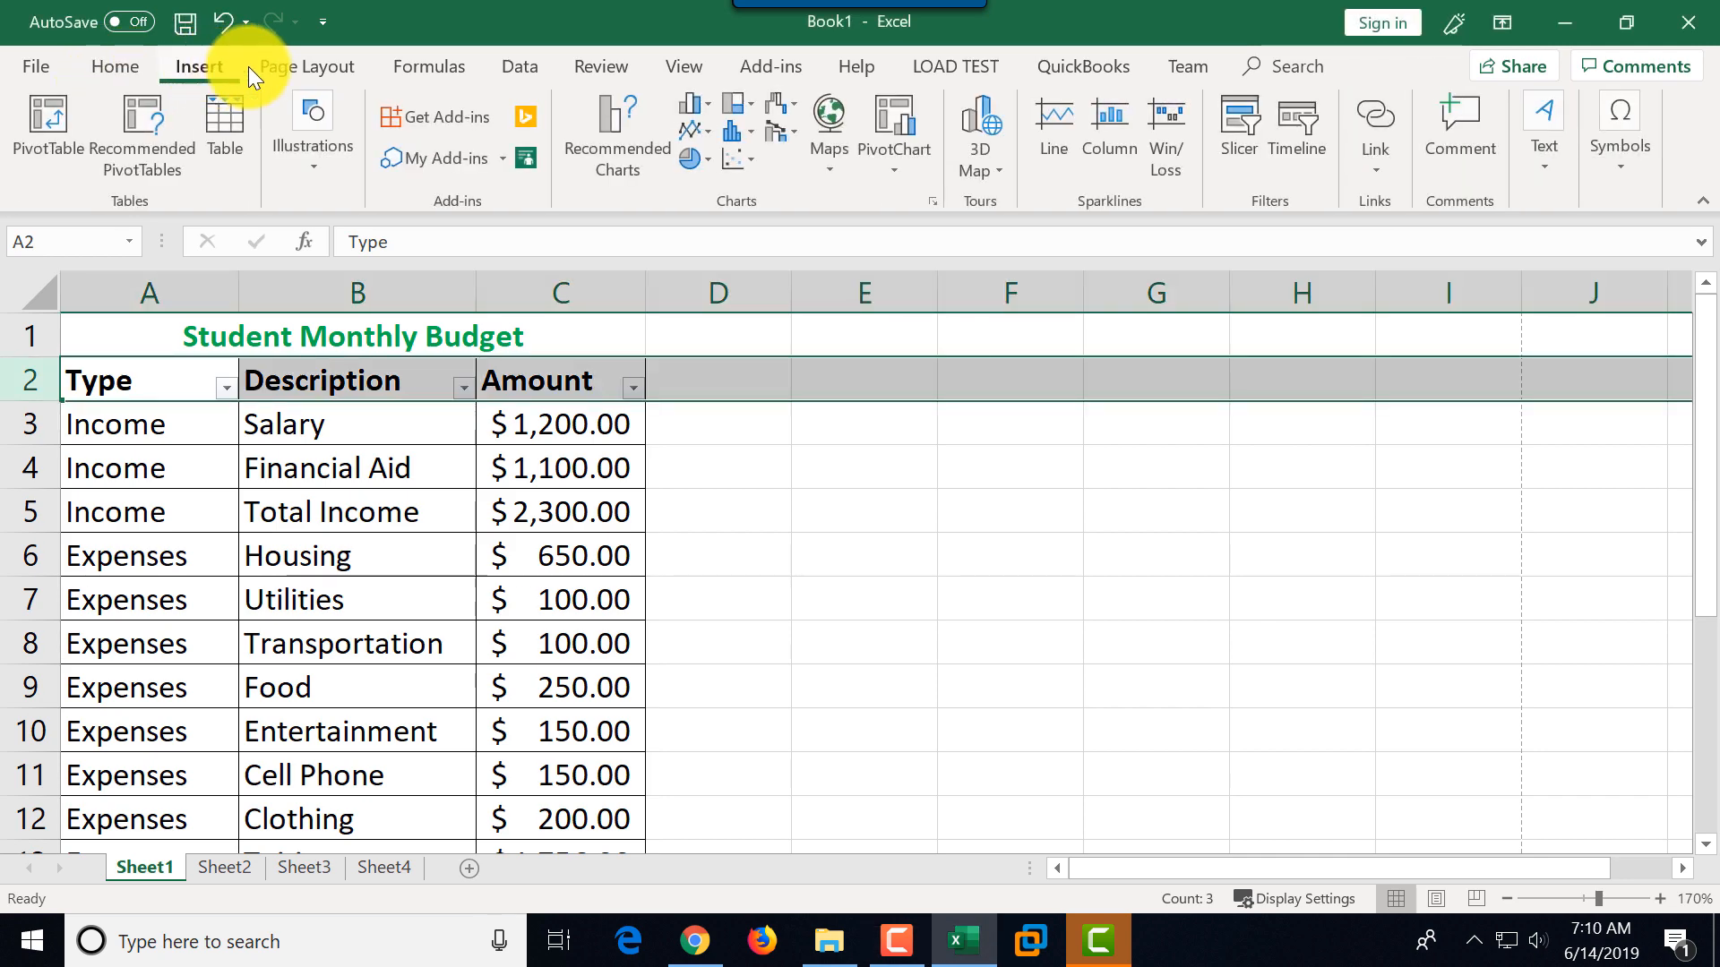
click(312, 65)
click(430, 69)
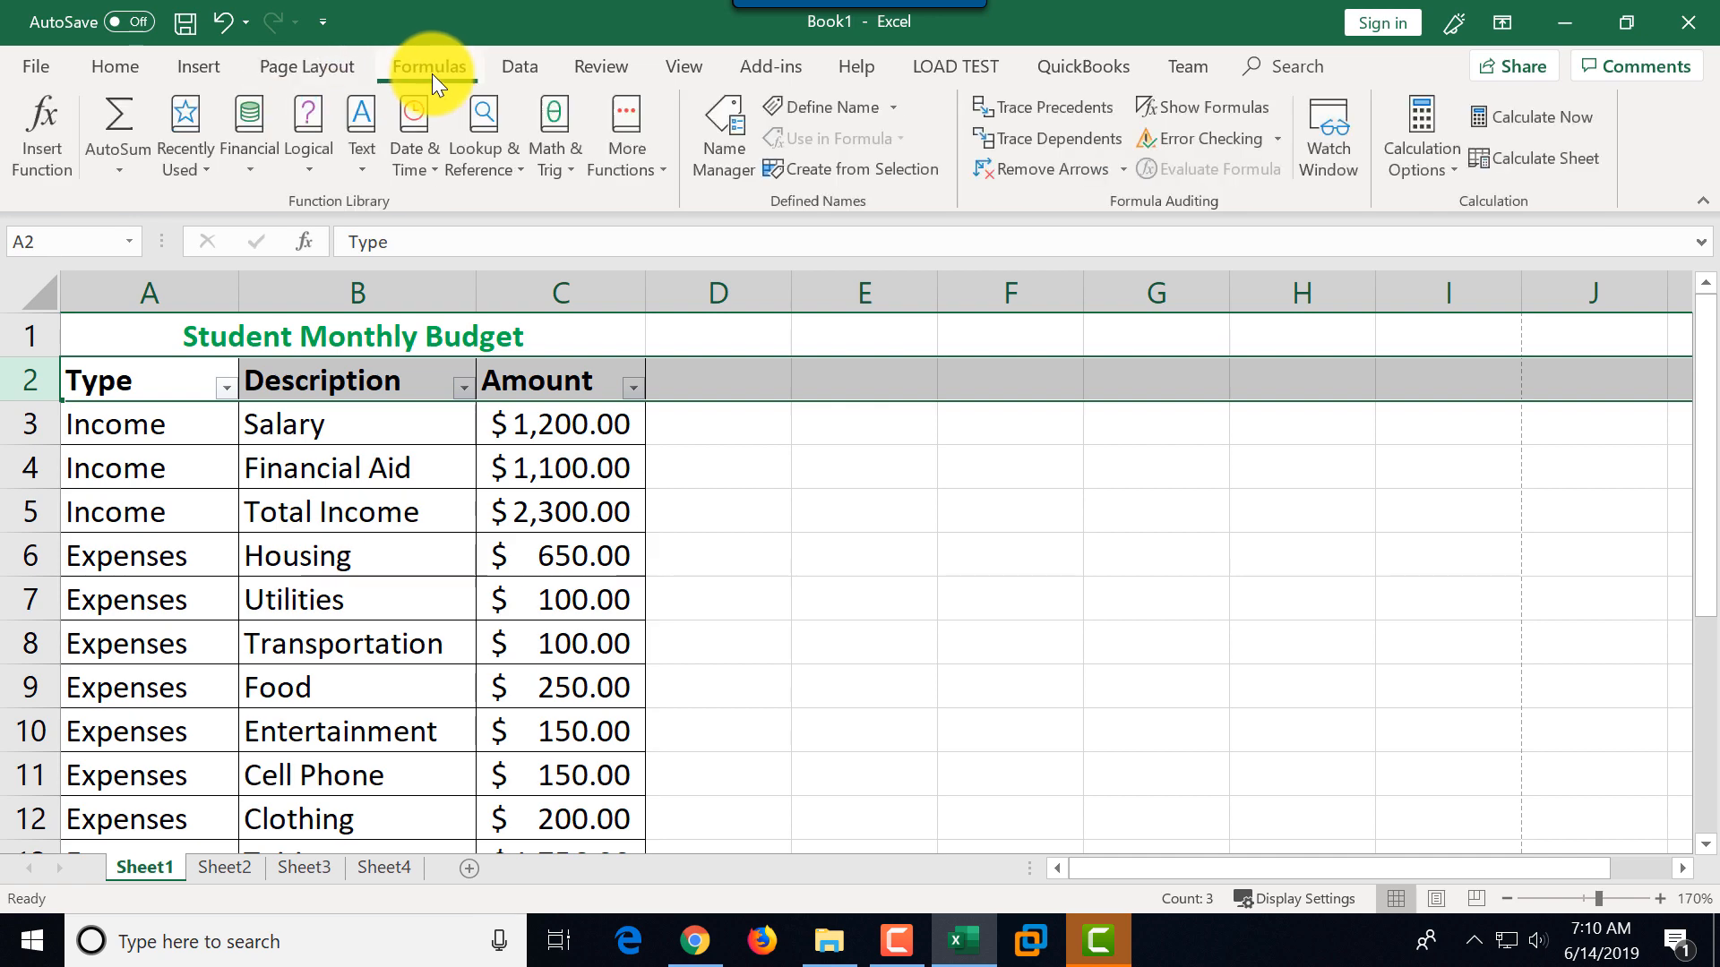
click(527, 68)
click(114, 69)
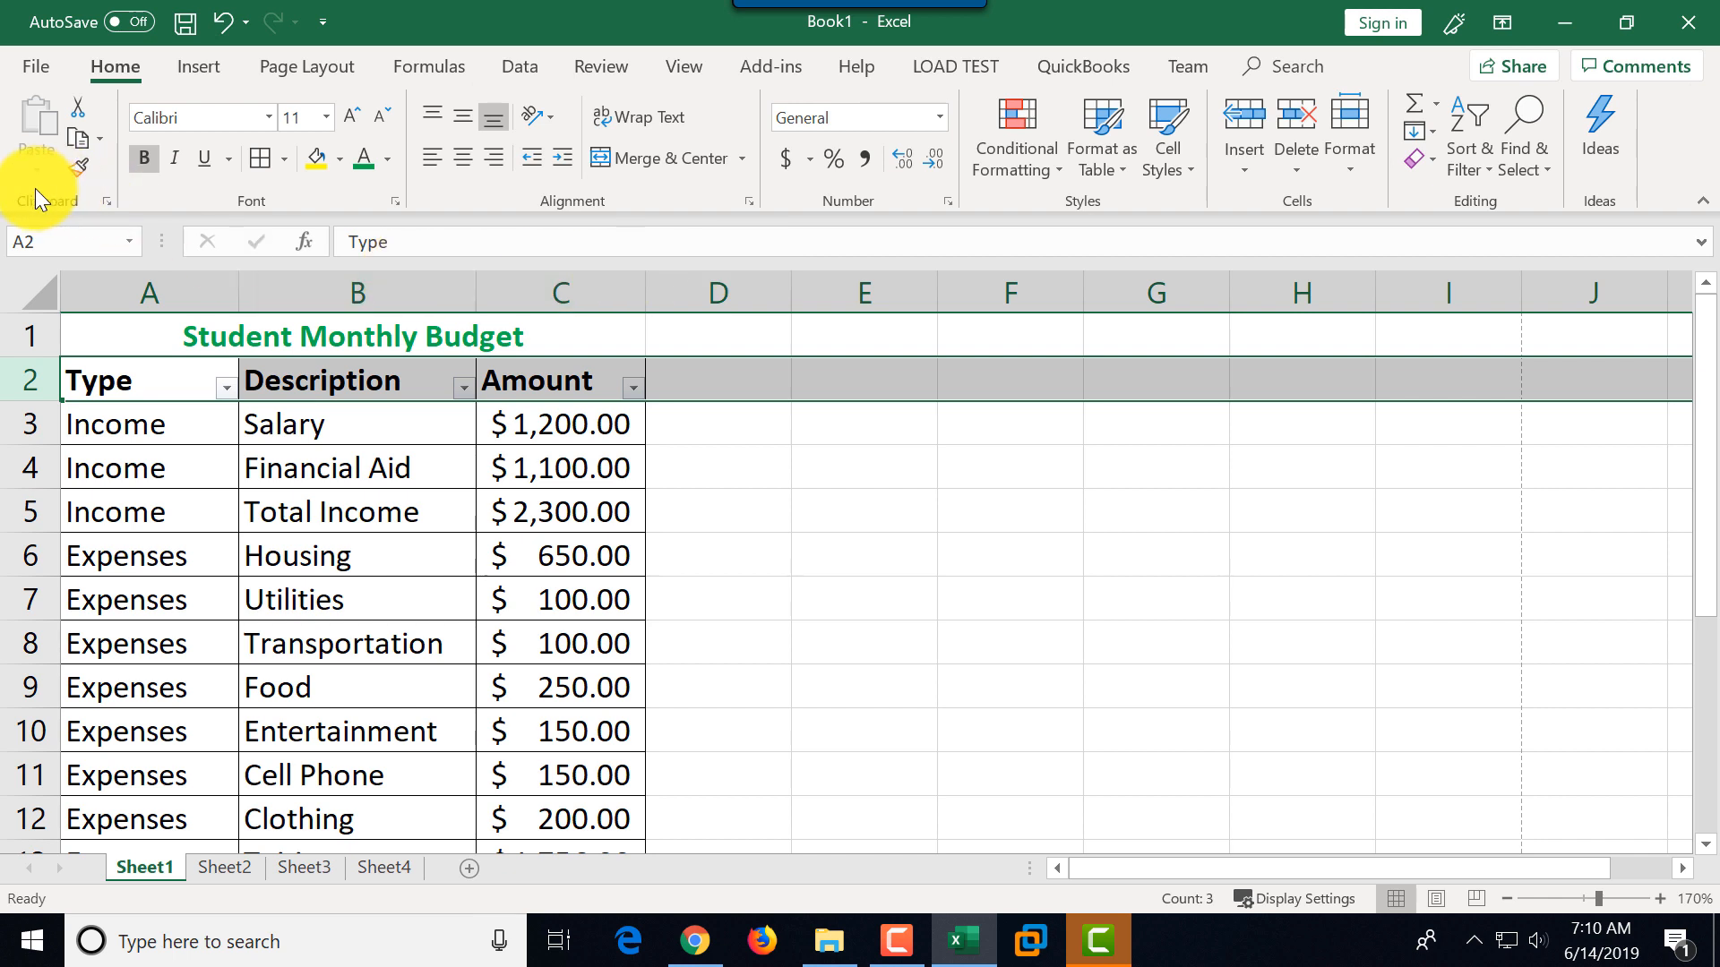
click(396, 203)
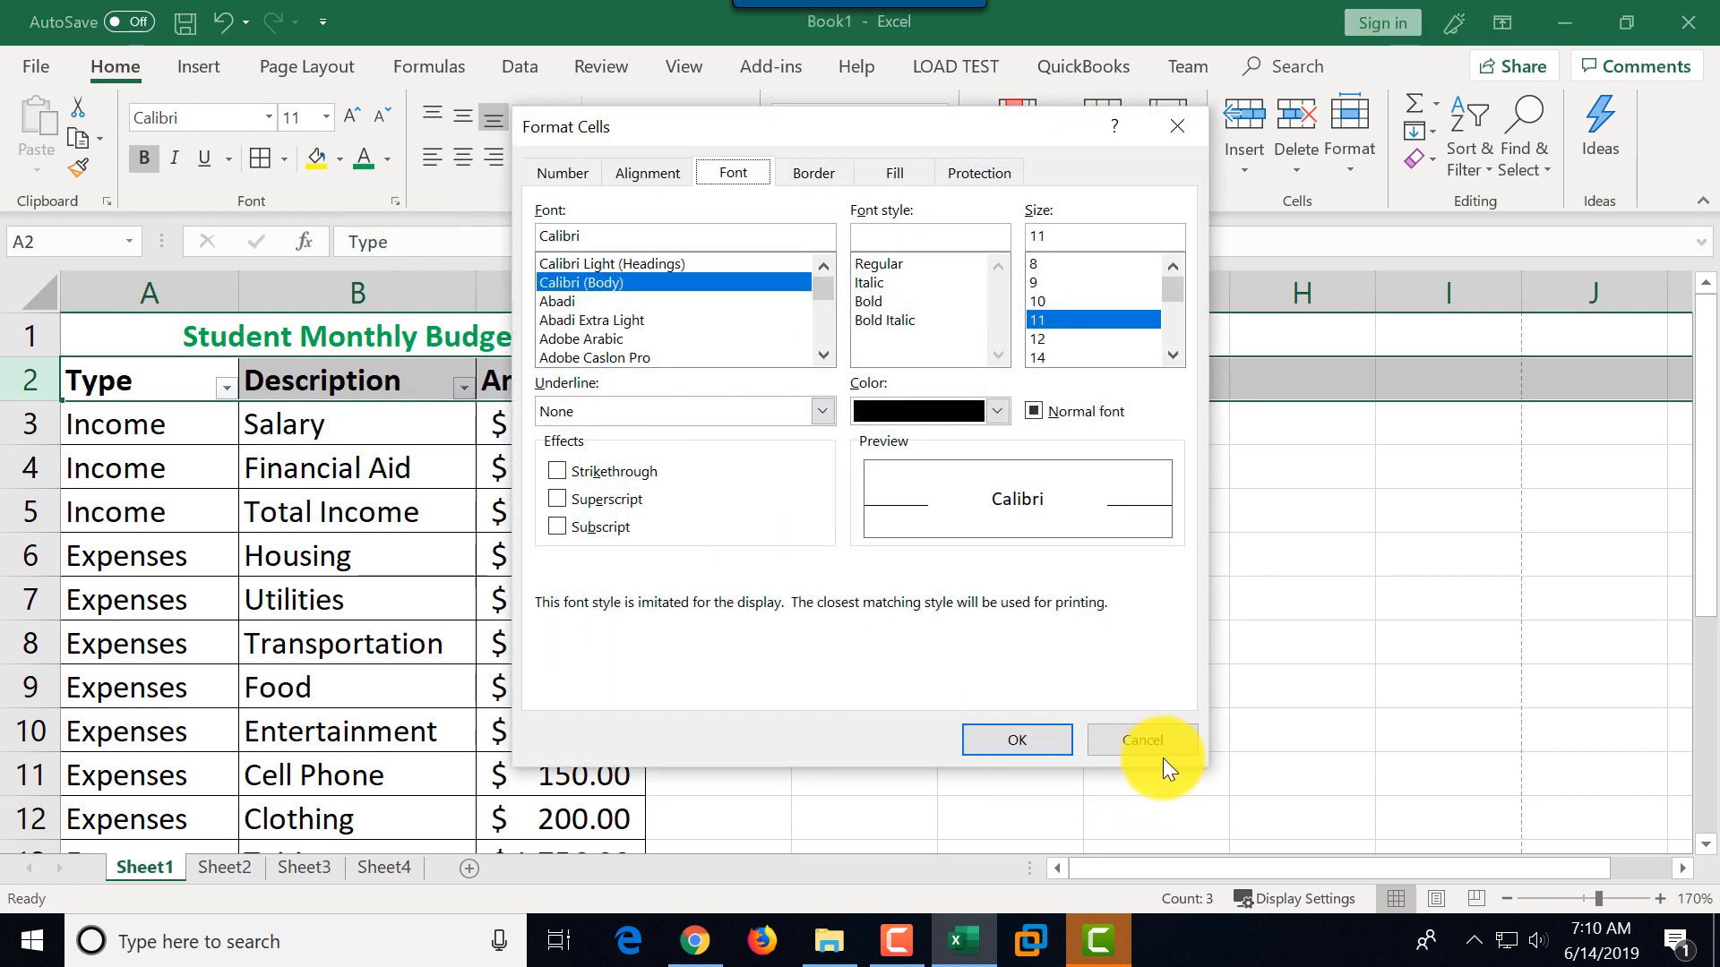
click(1159, 741)
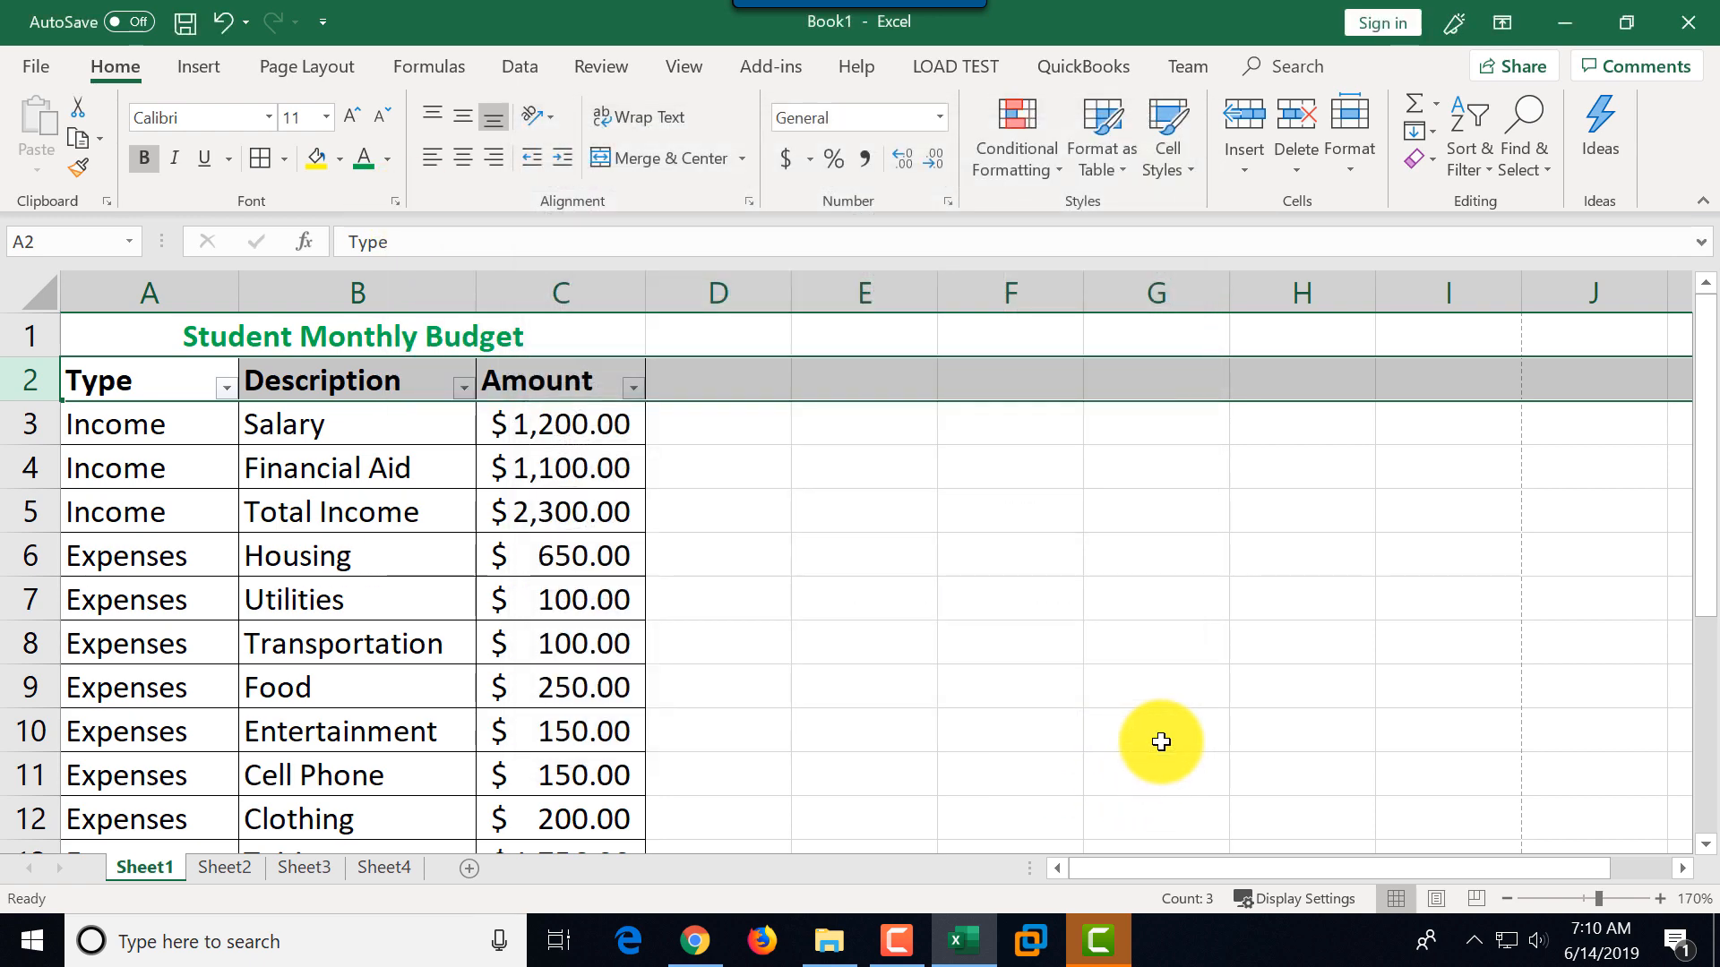
- Select columns A through D one at a time, followed by rows 3 and 4
click(189, 287)
click(340, 287)
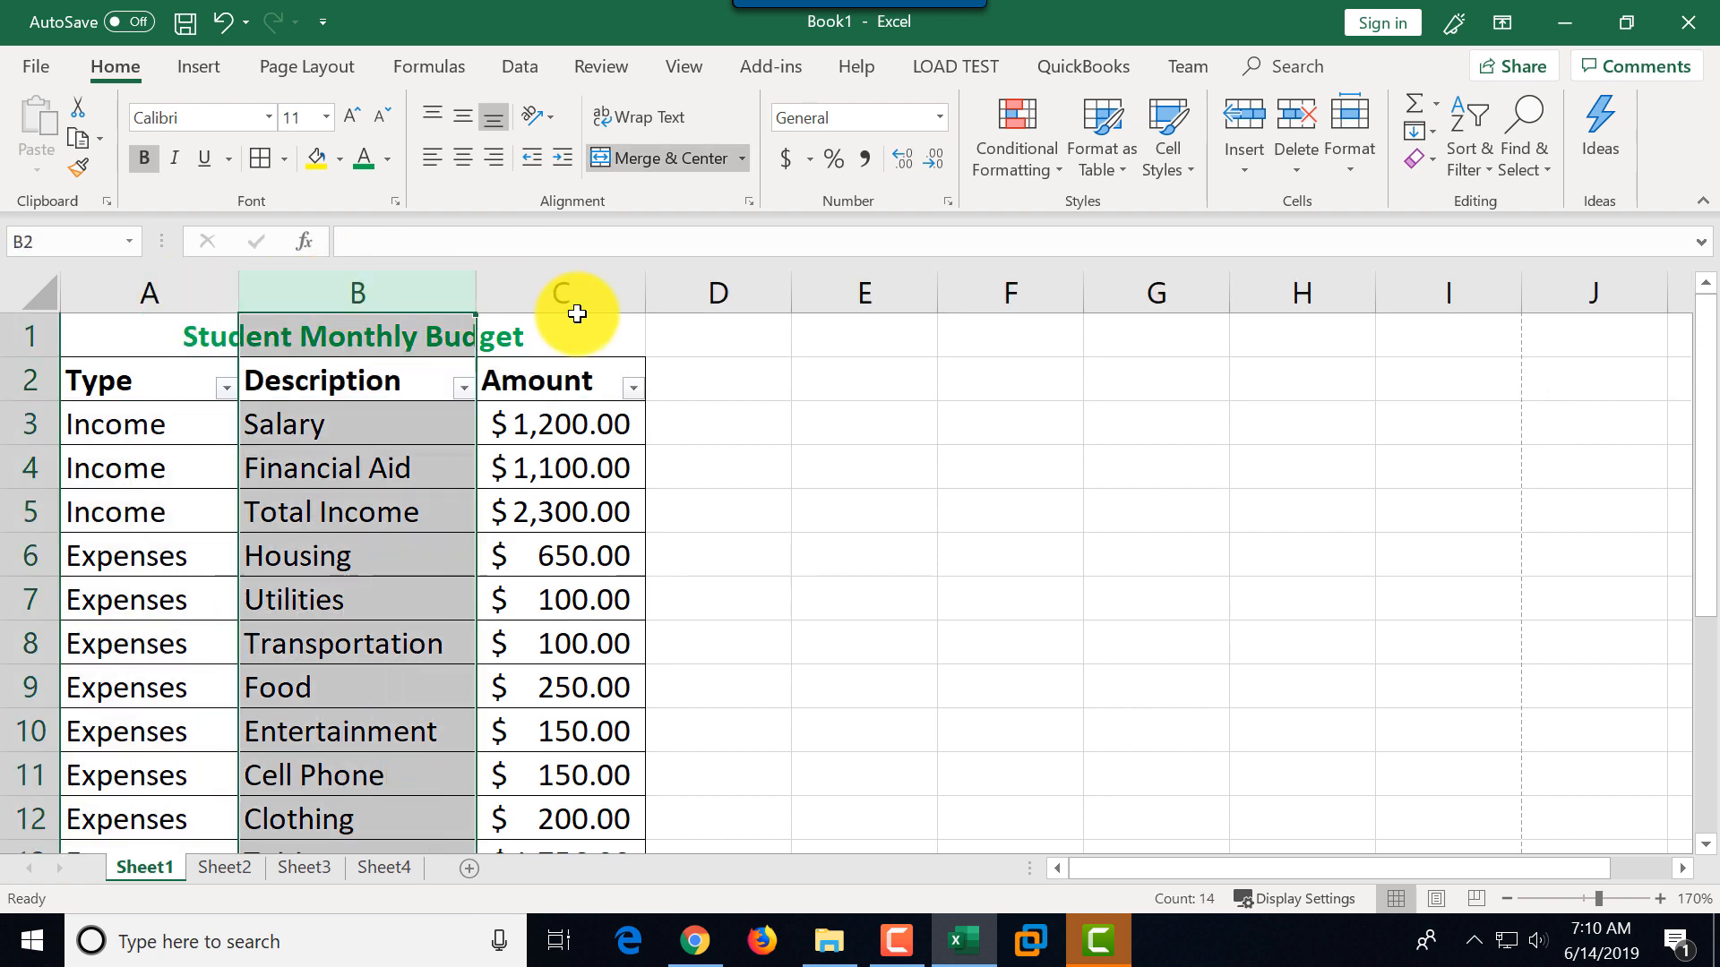
click(576, 301)
click(703, 293)
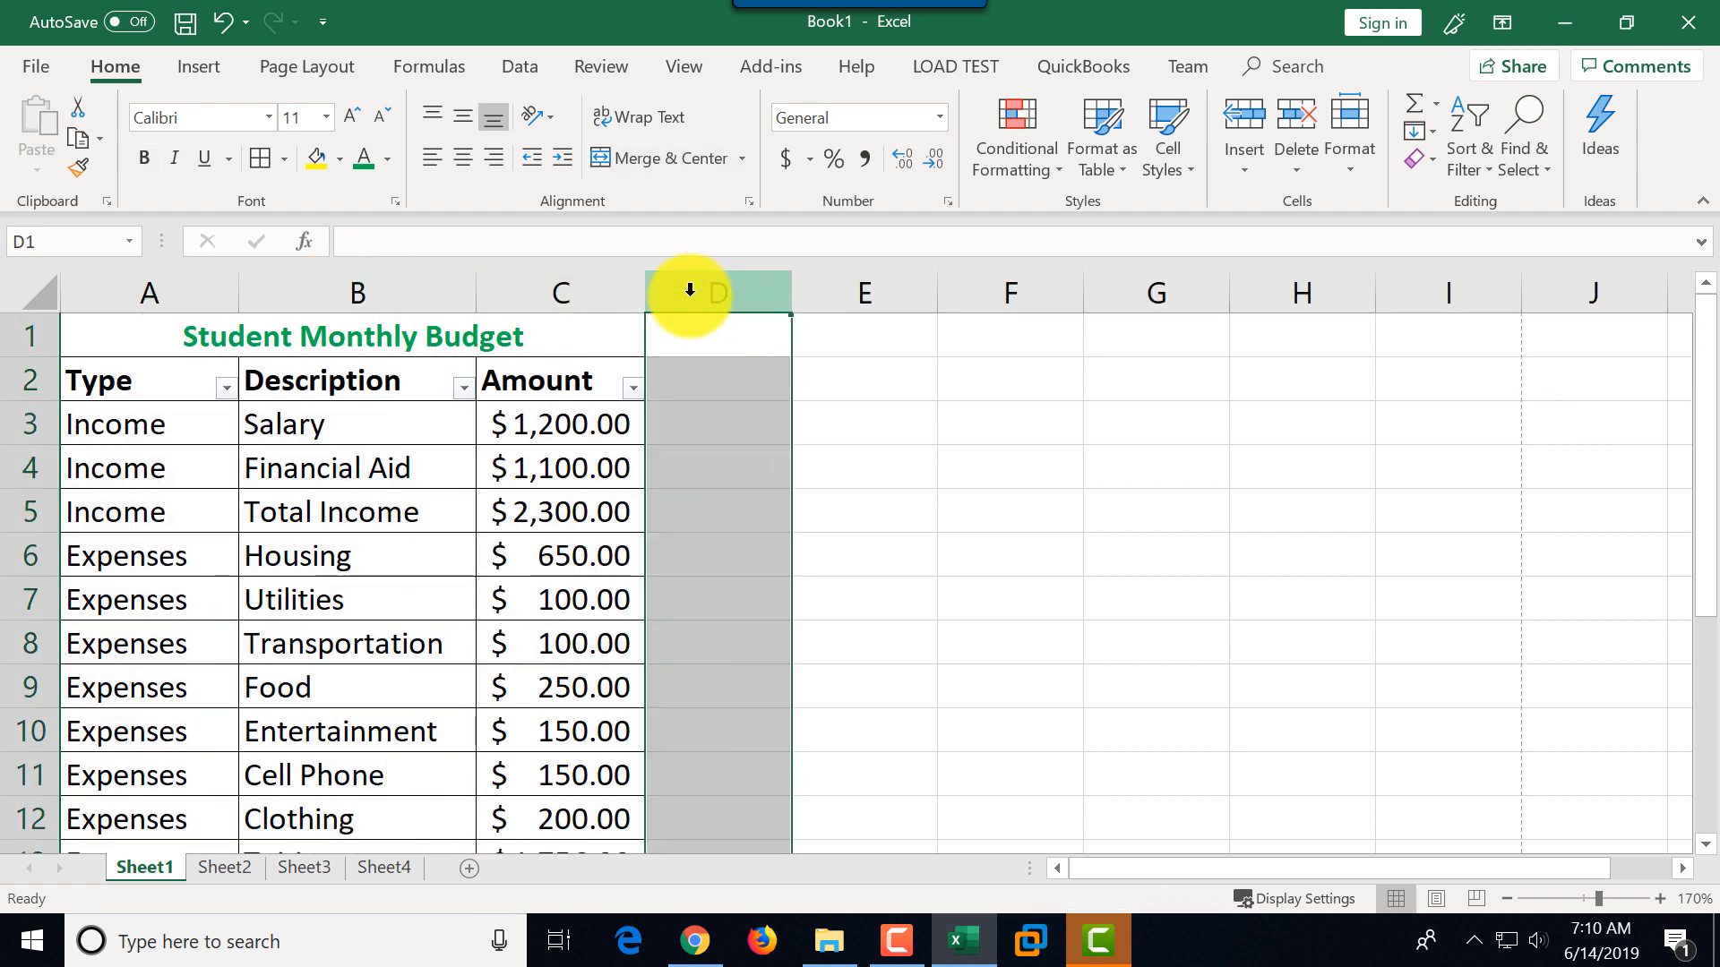
click(30, 428)
click(28, 475)
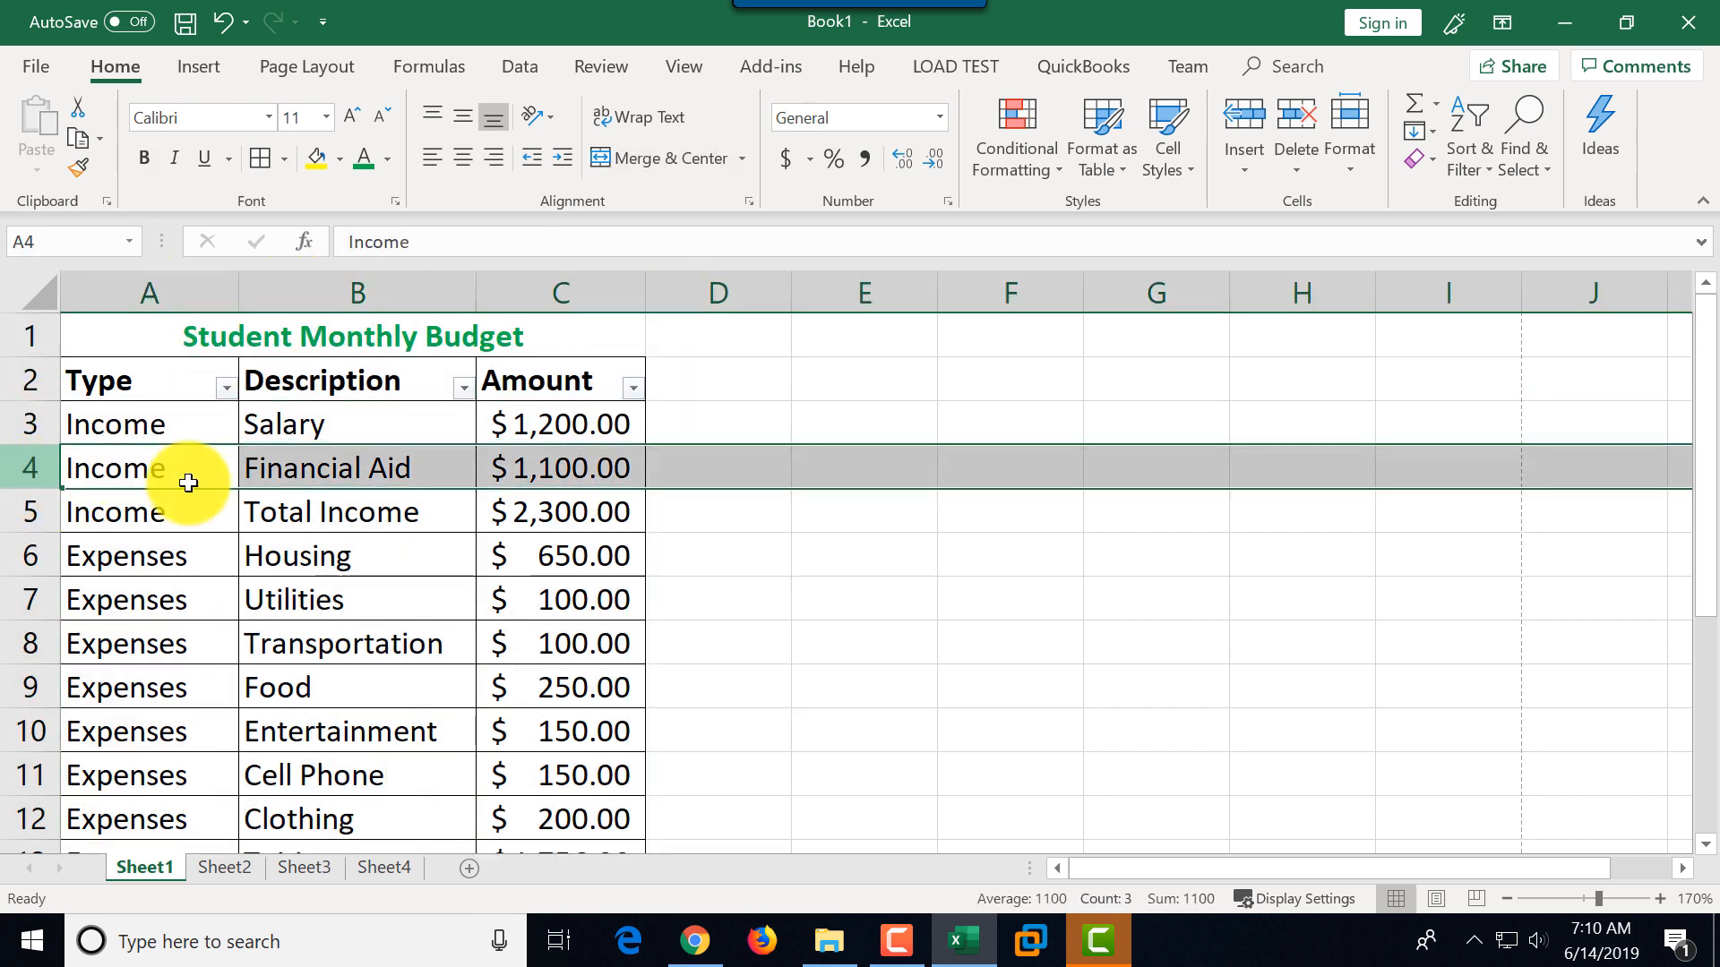
- Select the single cell C4, followed by the description and amount range B3:C15
click(576, 458)
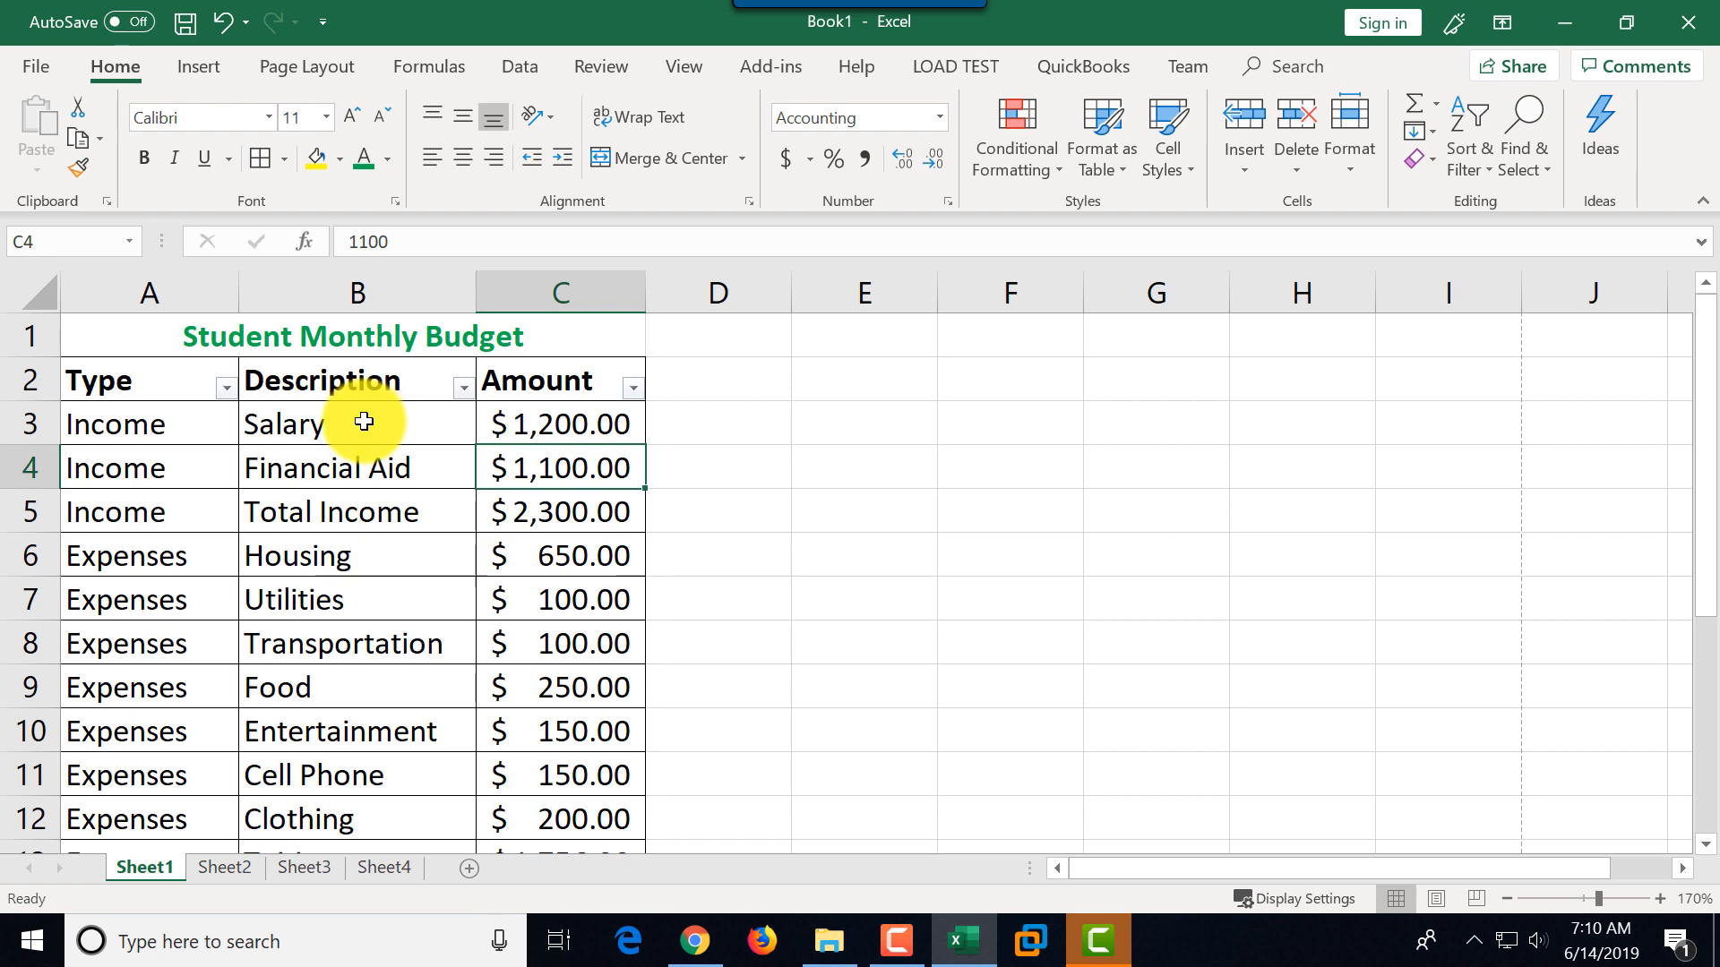
drag(358, 422, 597, 763)
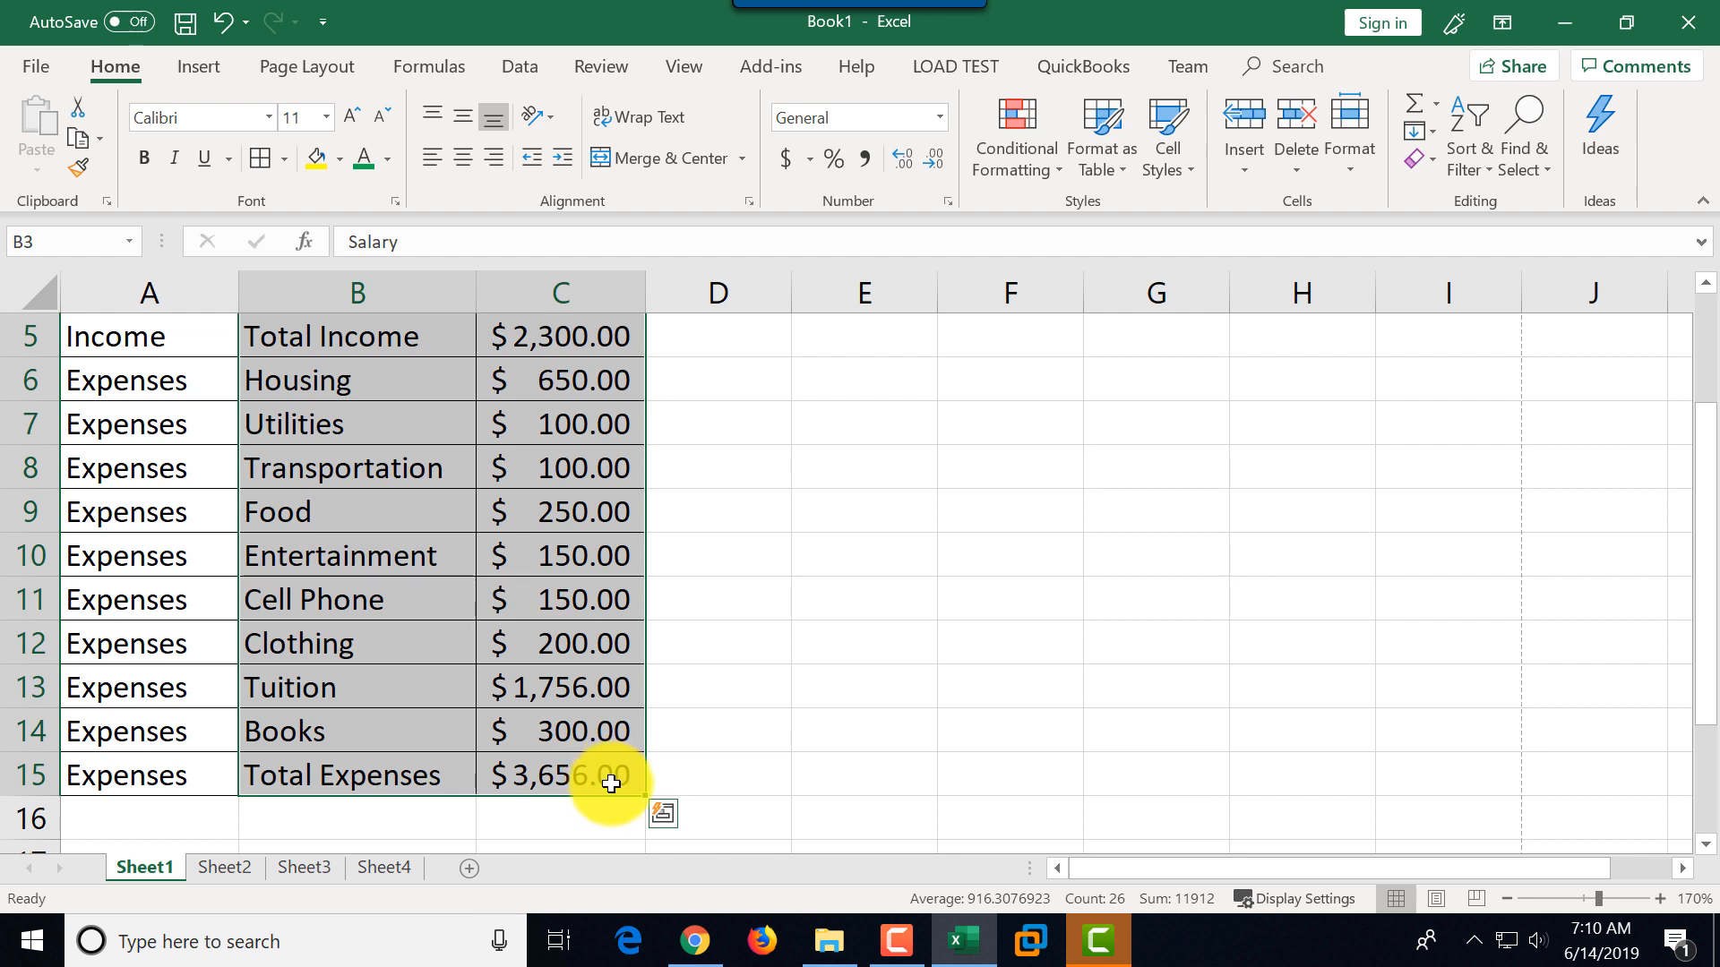
scroll(611, 781, up, 2)
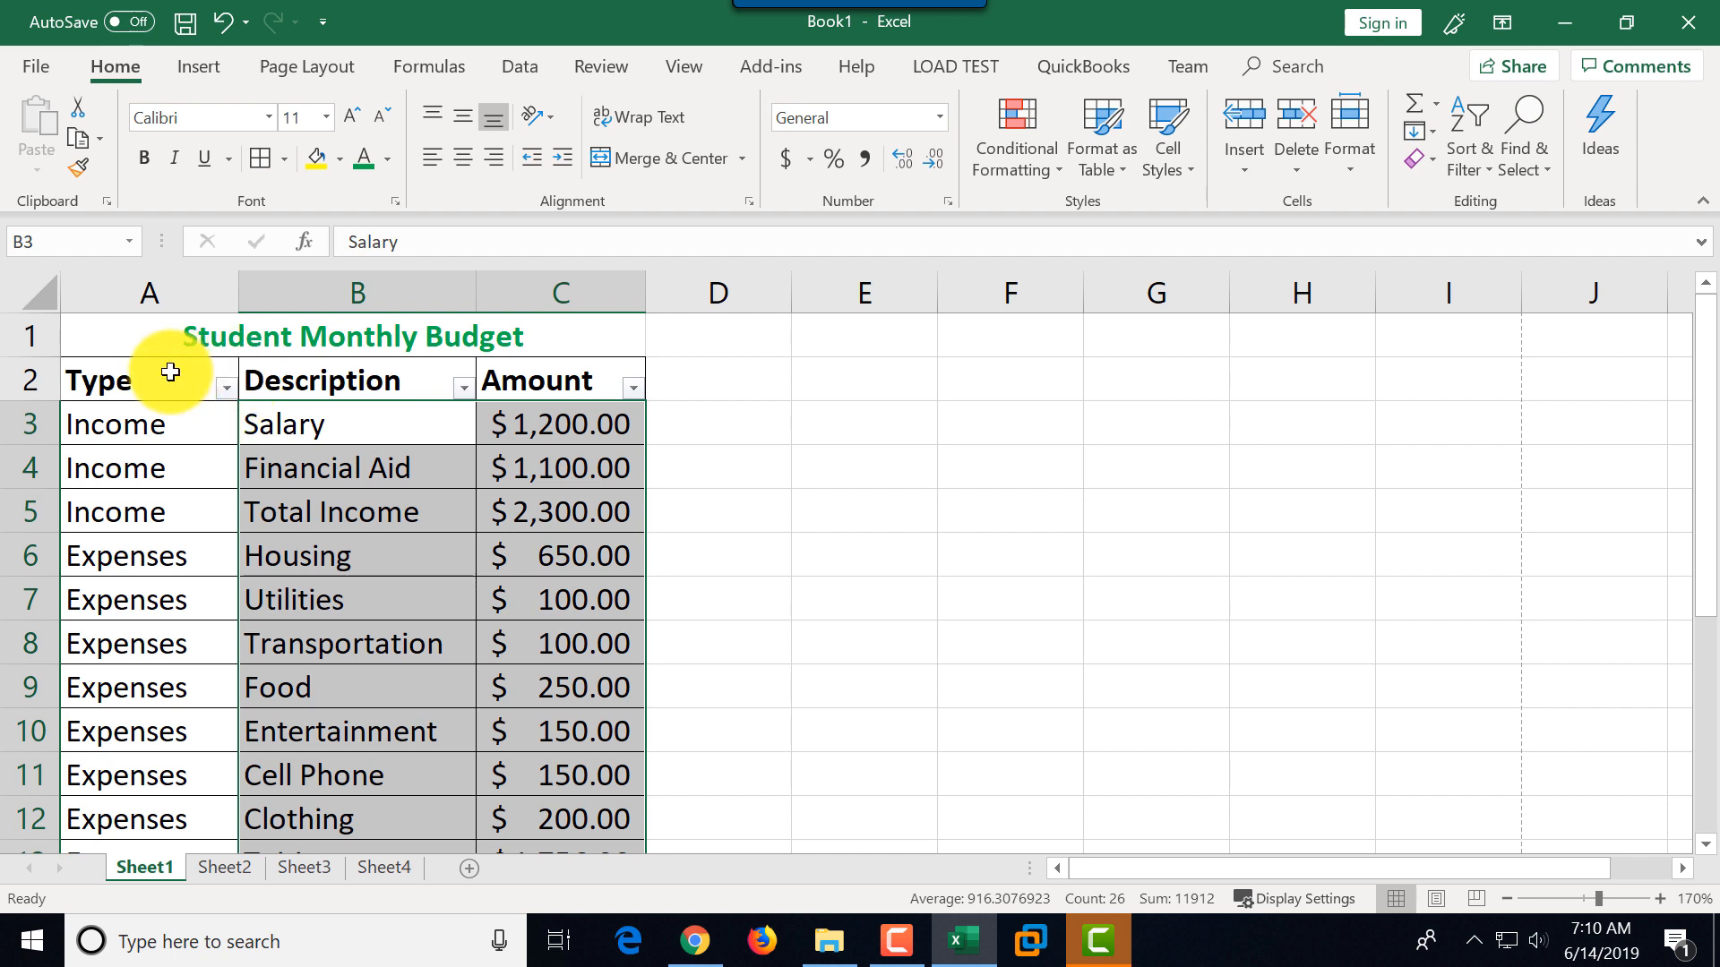
- Adjust the width of column A so that it is slightly wider
drag(239, 292, 418, 291)
drag(422, 292, 272, 292)
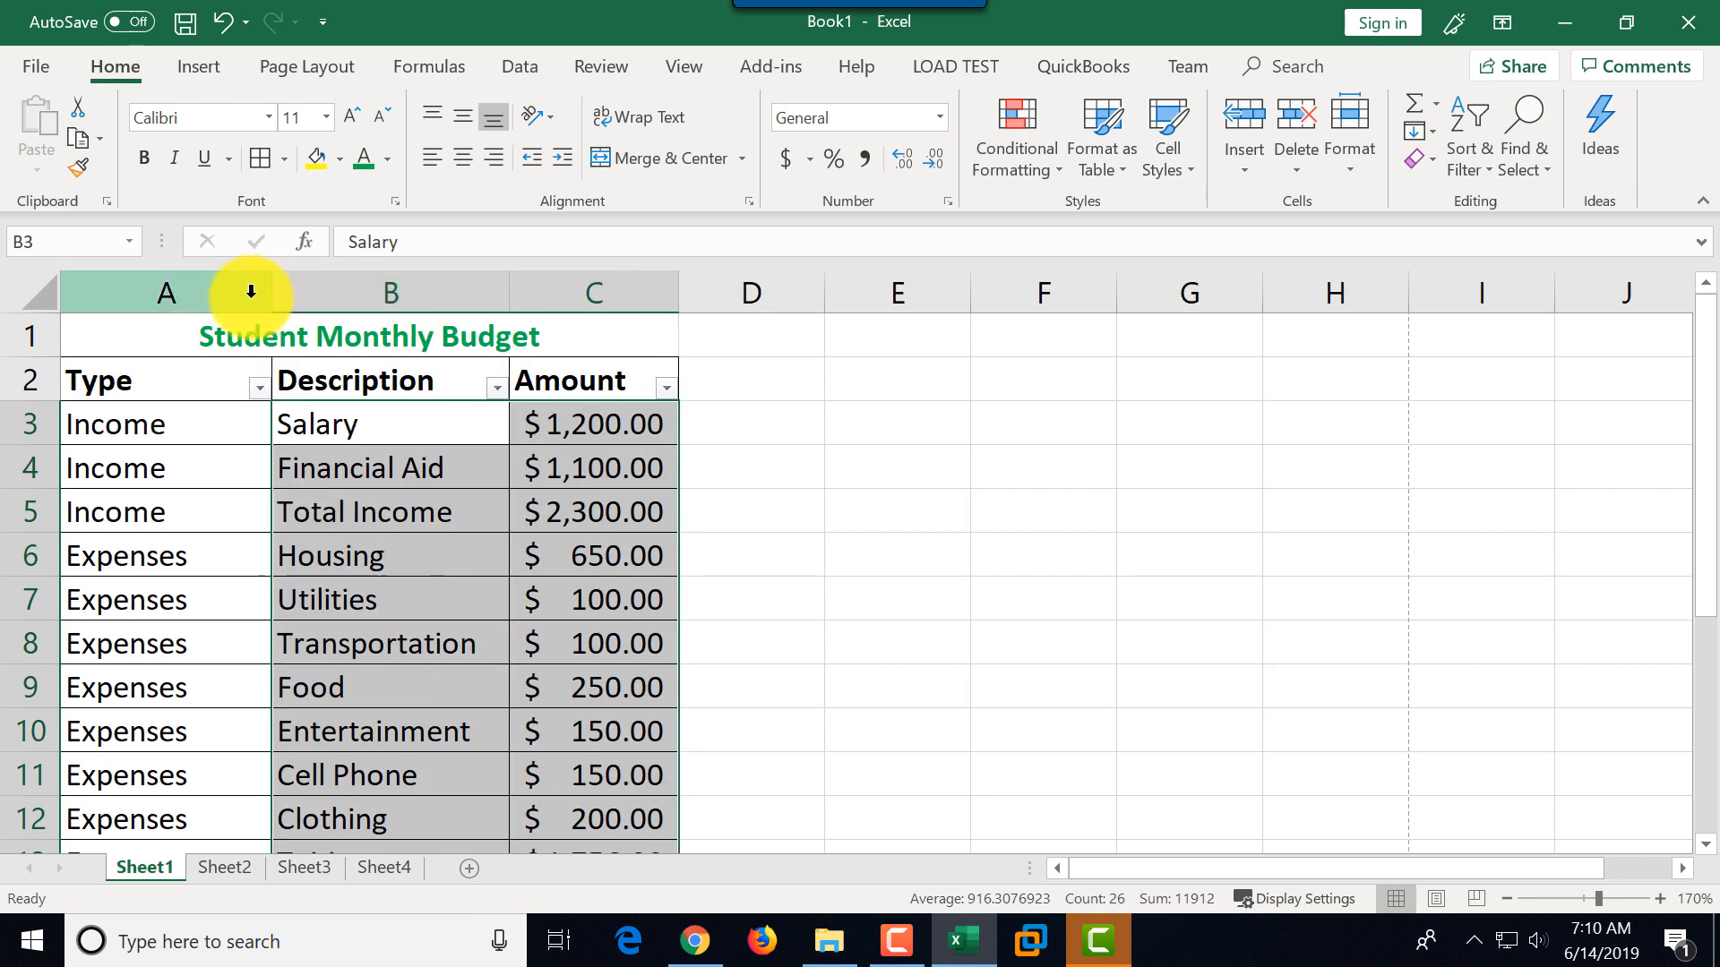
- Increase the height of row 1, undo that change, and look through the history of undoable actions
drag(31, 358, 48, 468)
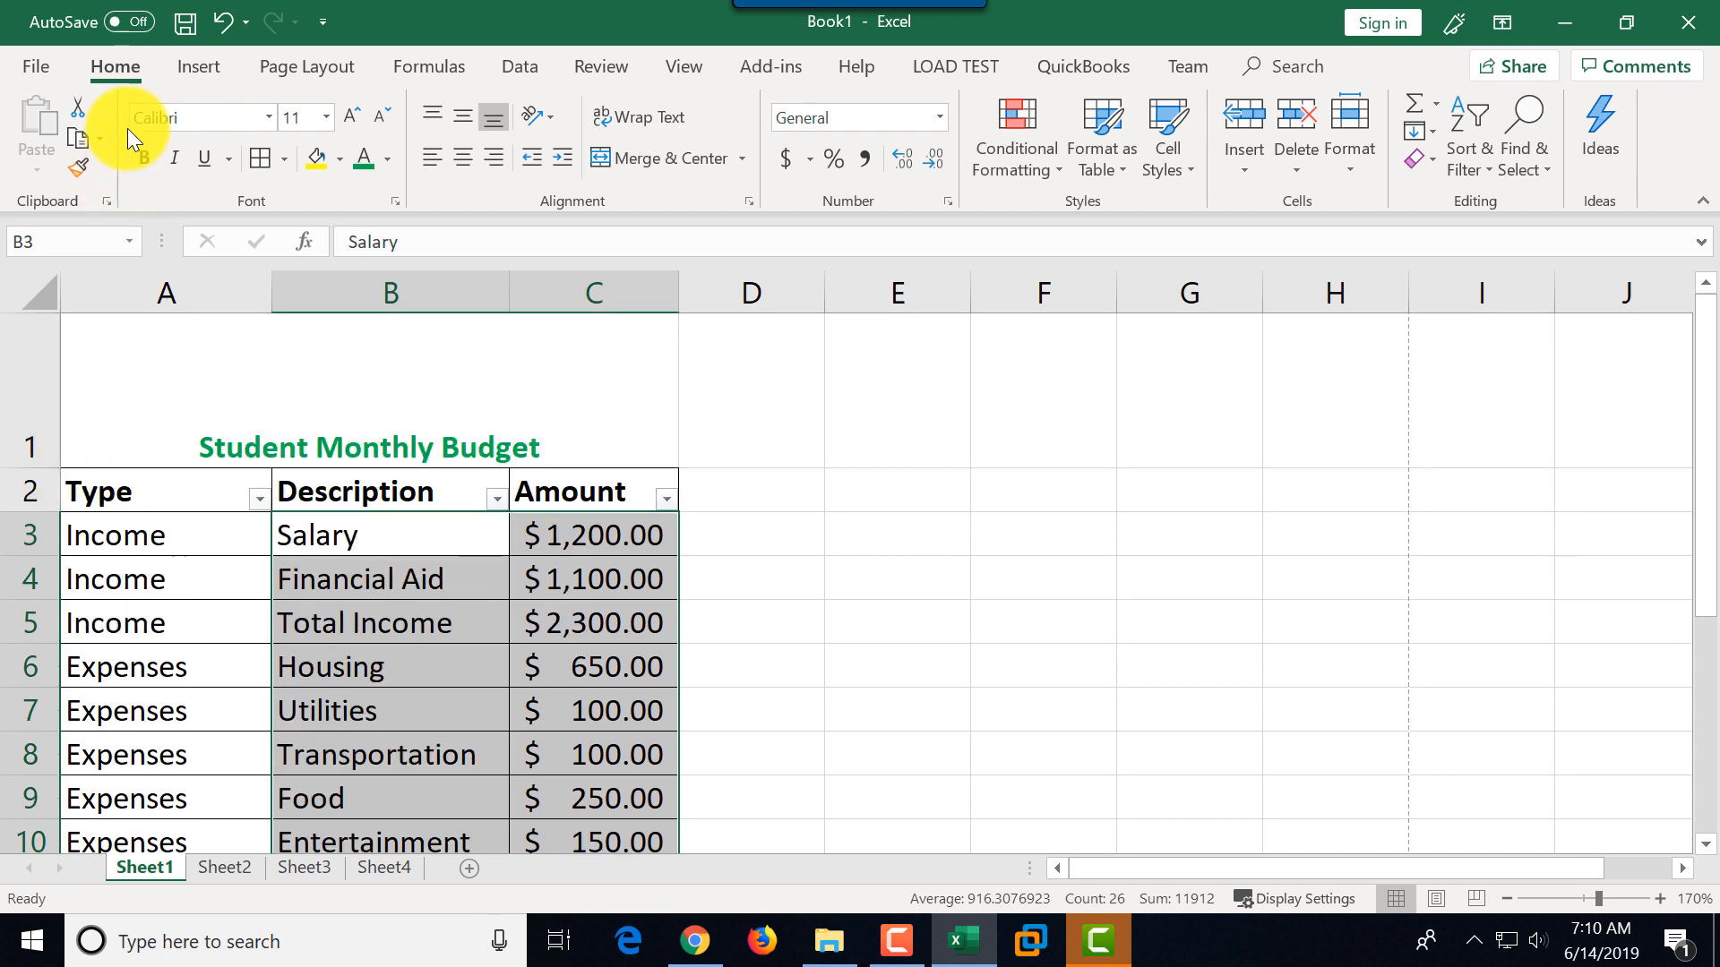
click(220, 23)
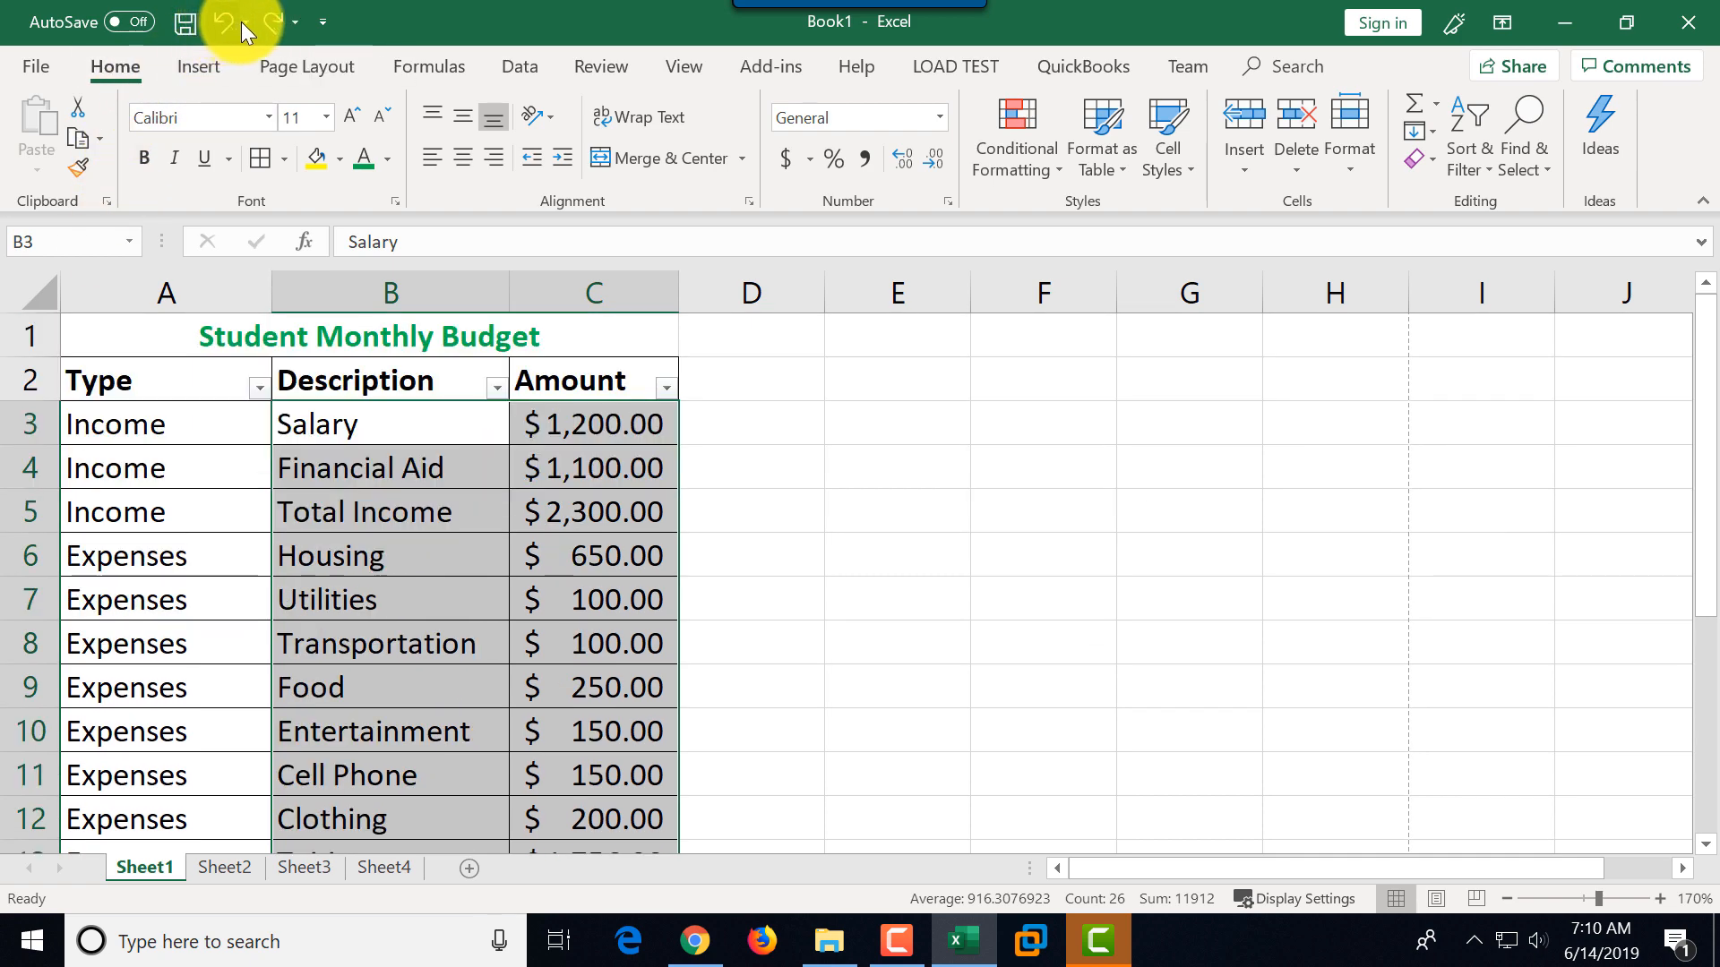
click(246, 24)
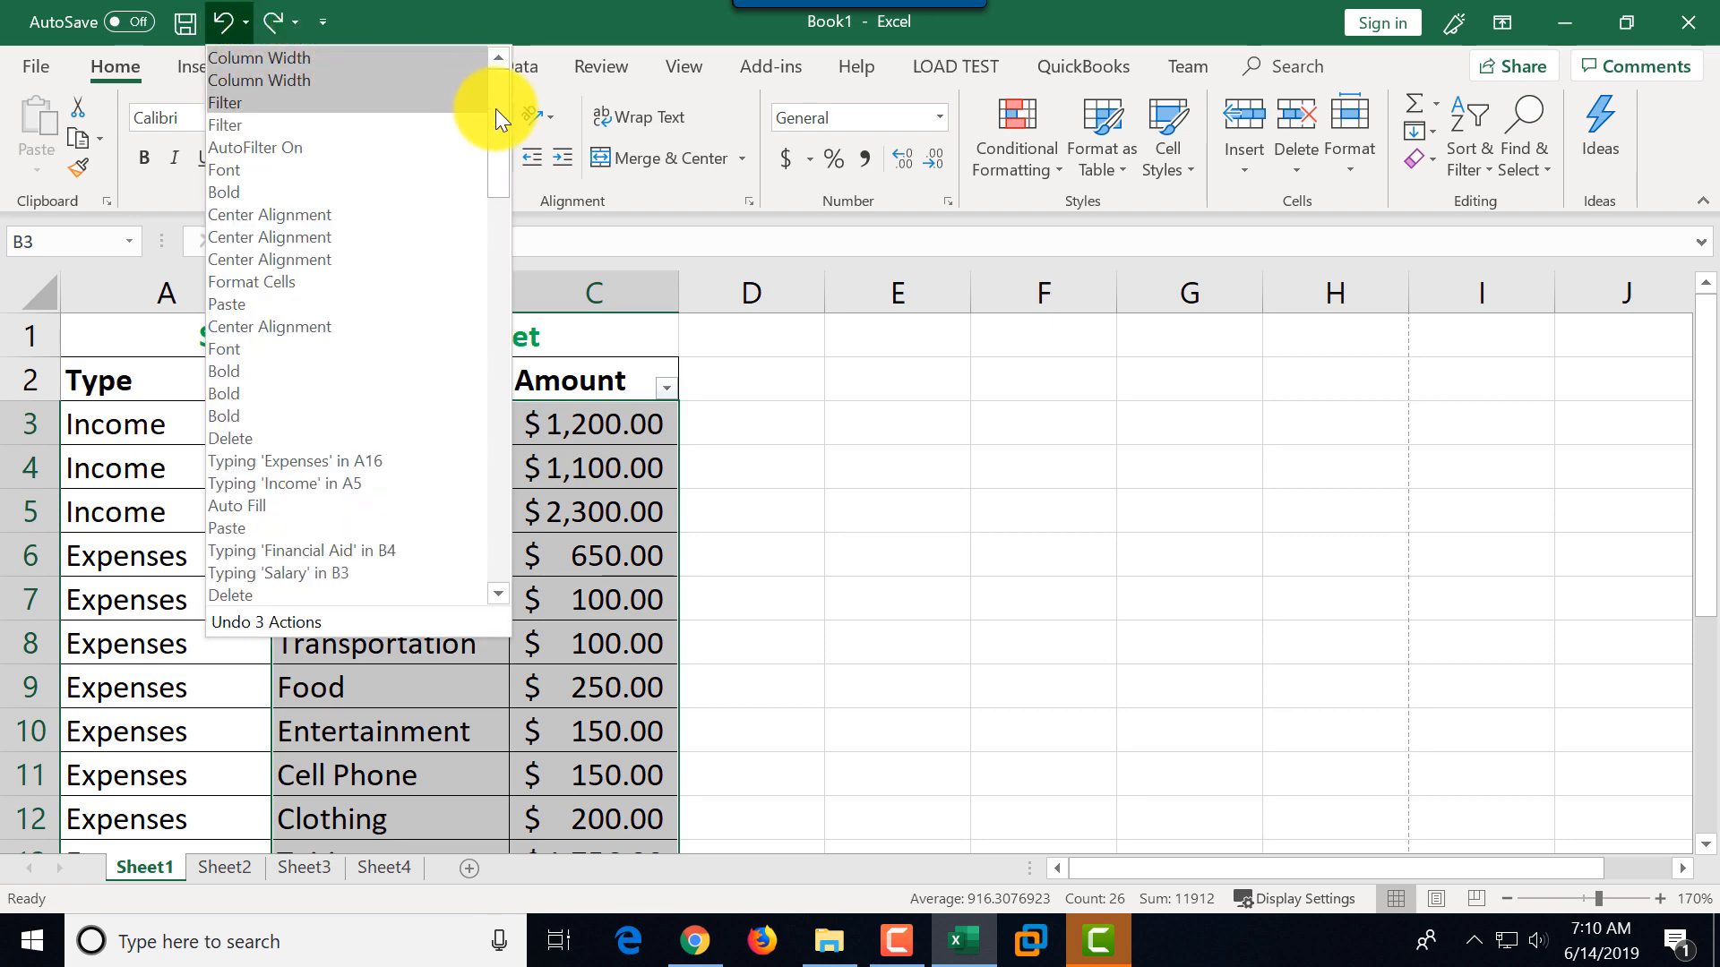
drag(499, 110, 541, 13)
click(591, 13)
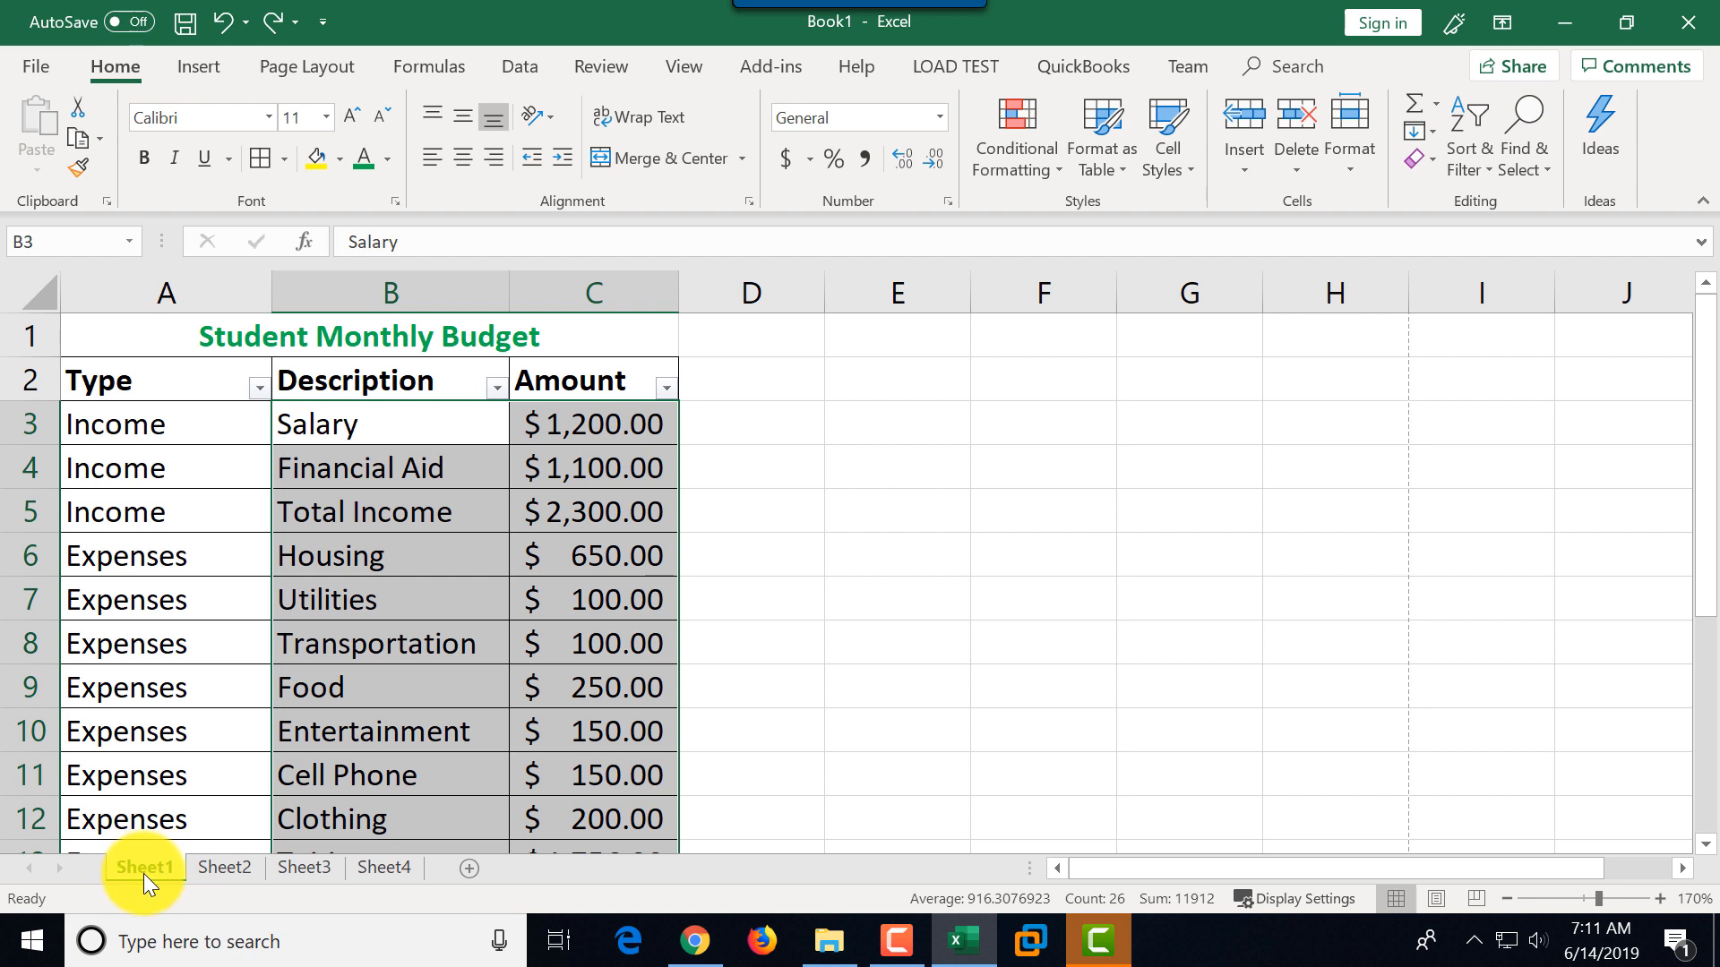
- View Sheet2, Sheet3 and Sheet4, and return to Sheet1 with its zoom set to 160%
click(226, 869)
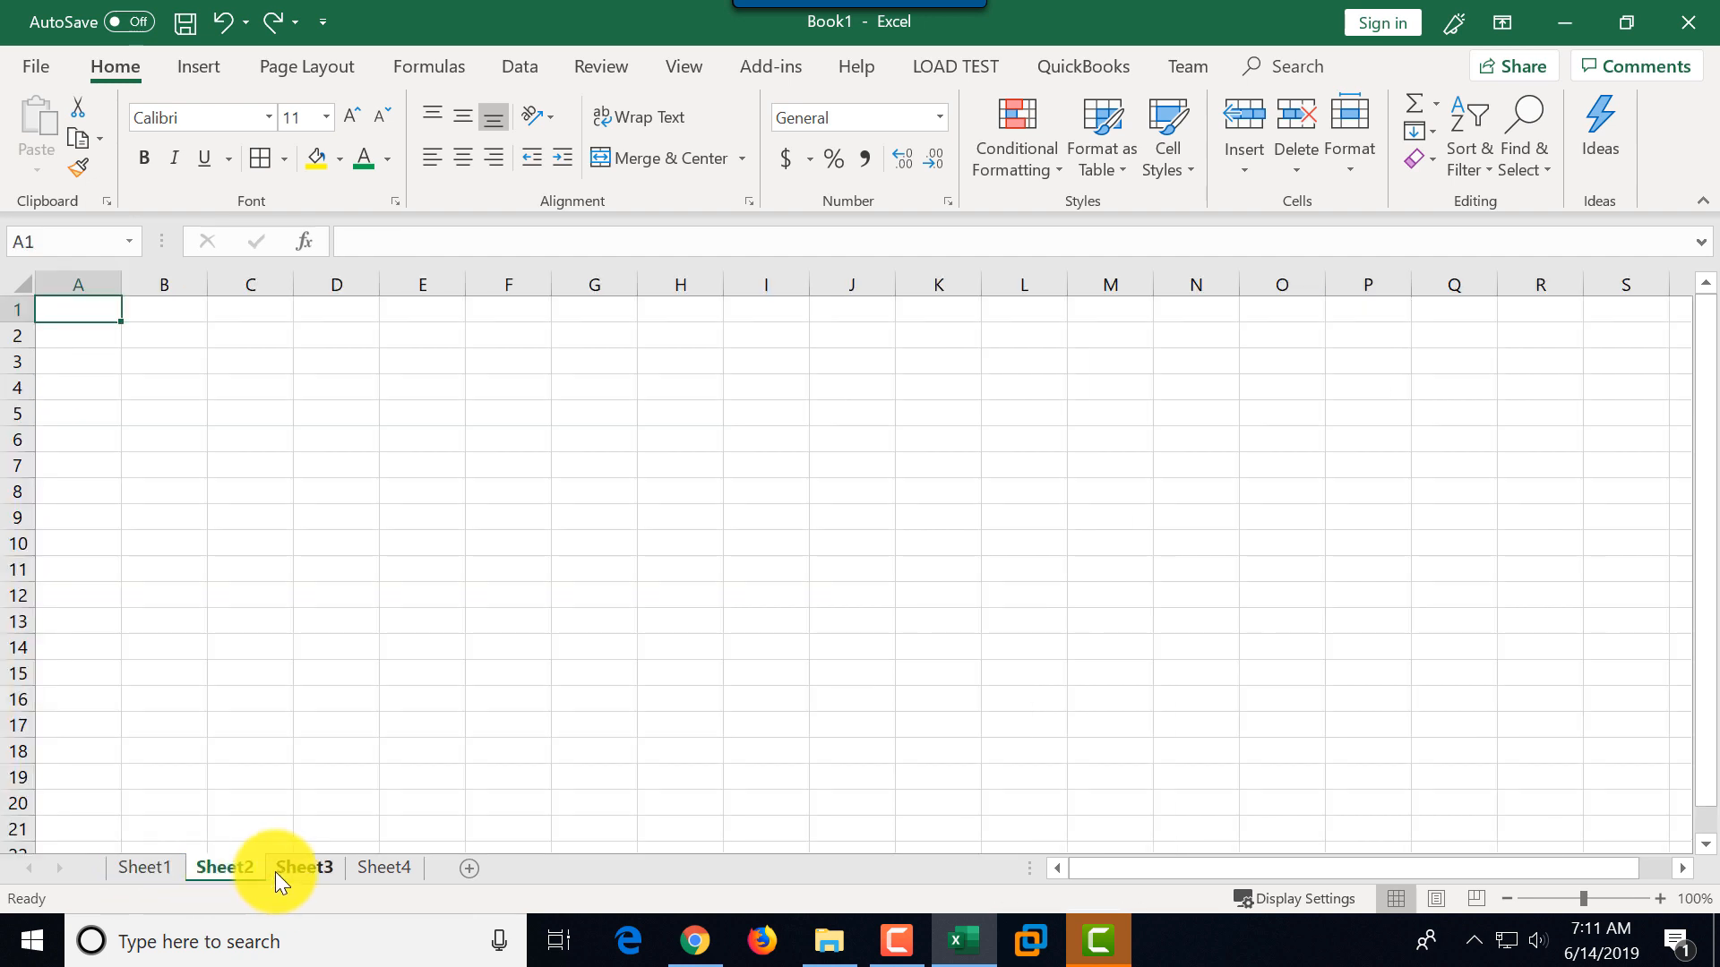
click(302, 865)
click(377, 867)
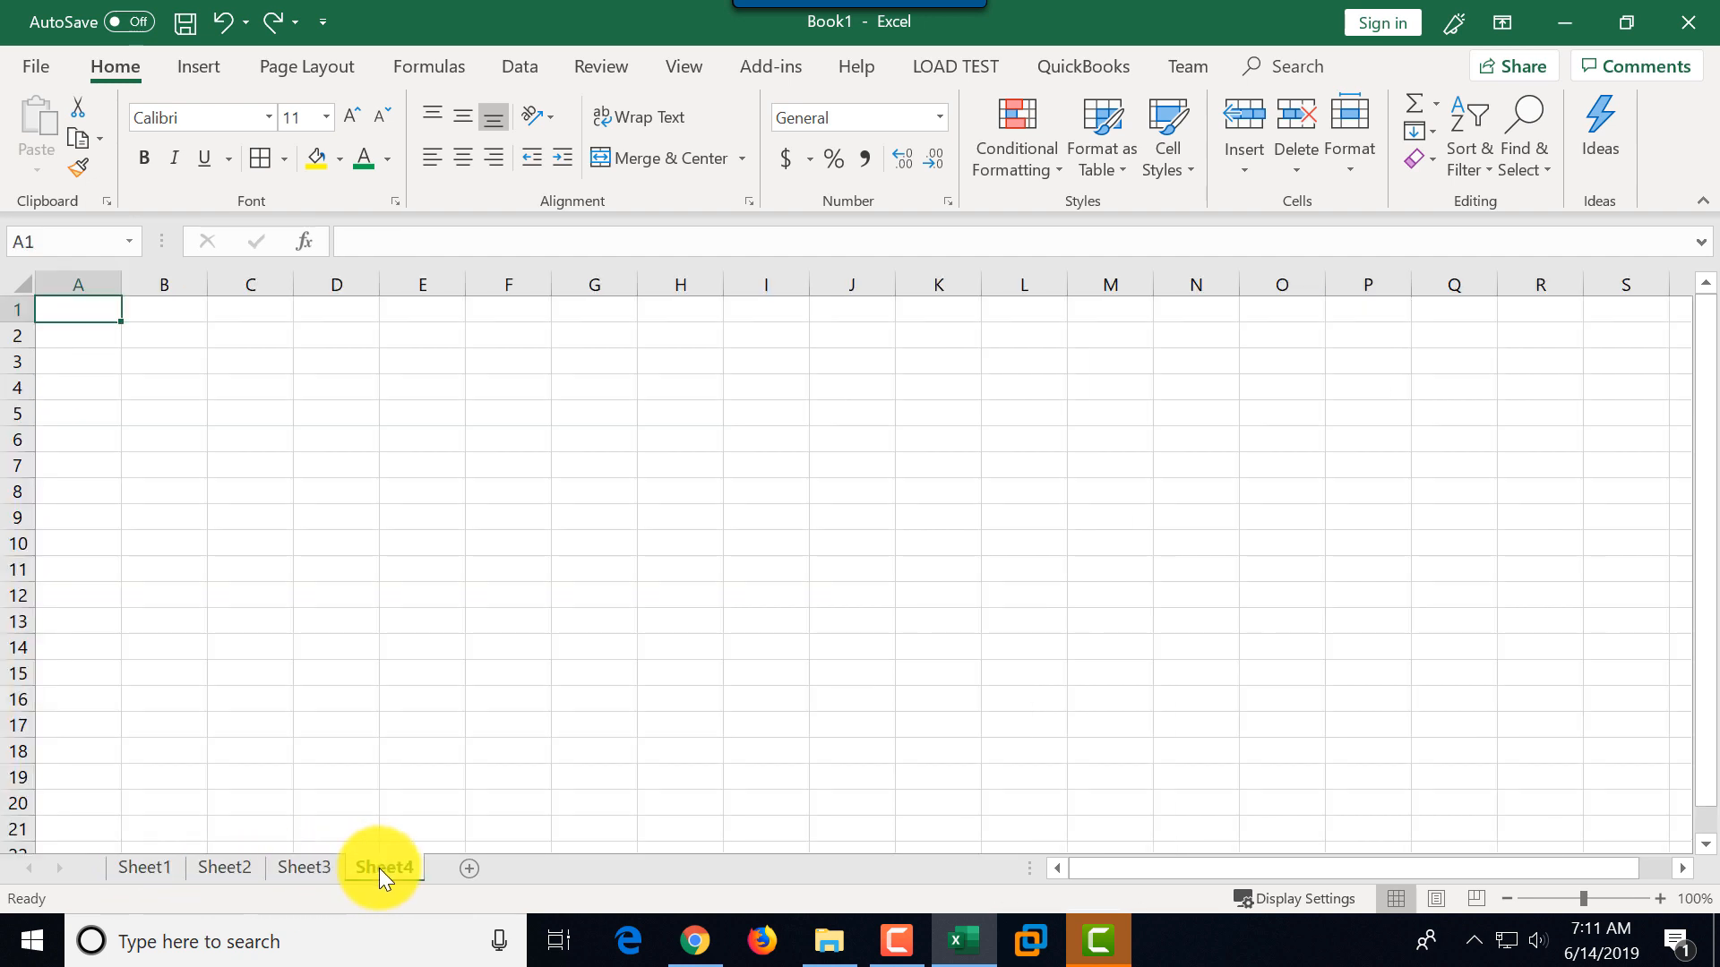
click(140, 867)
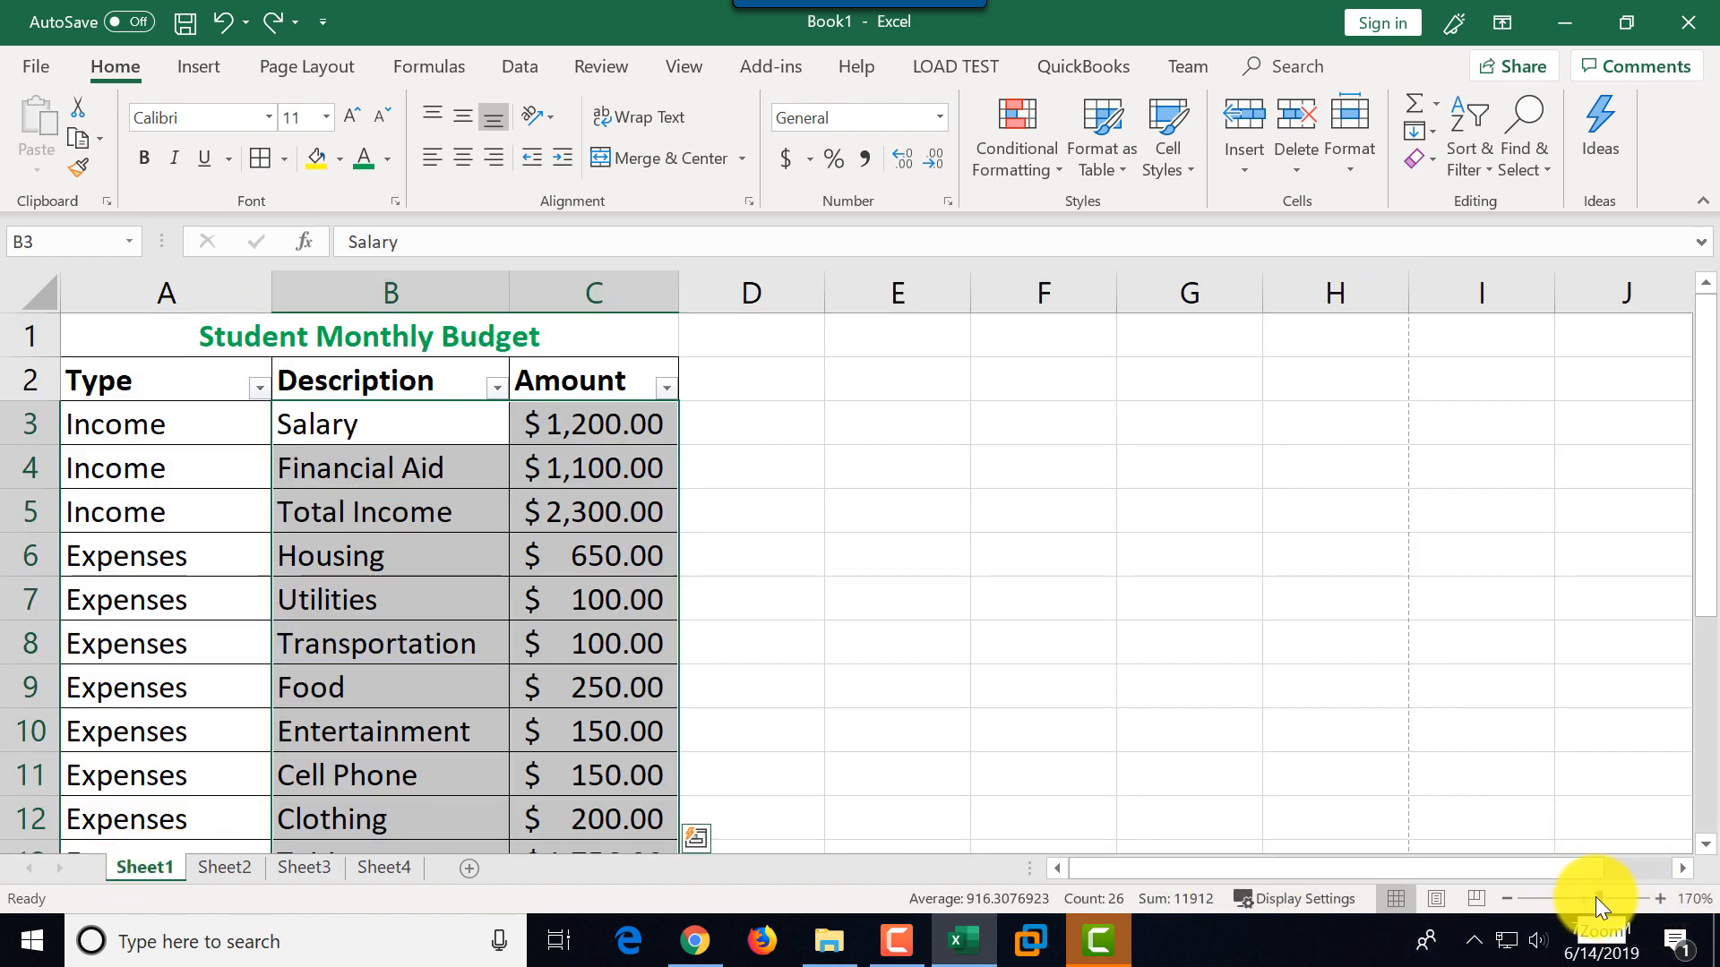
mouse_move(1594, 895)
mouse_down()
mouse_move(1566, 899)
mouse_move(1613, 905)
mouse_move(1593, 907)
mouse_up()
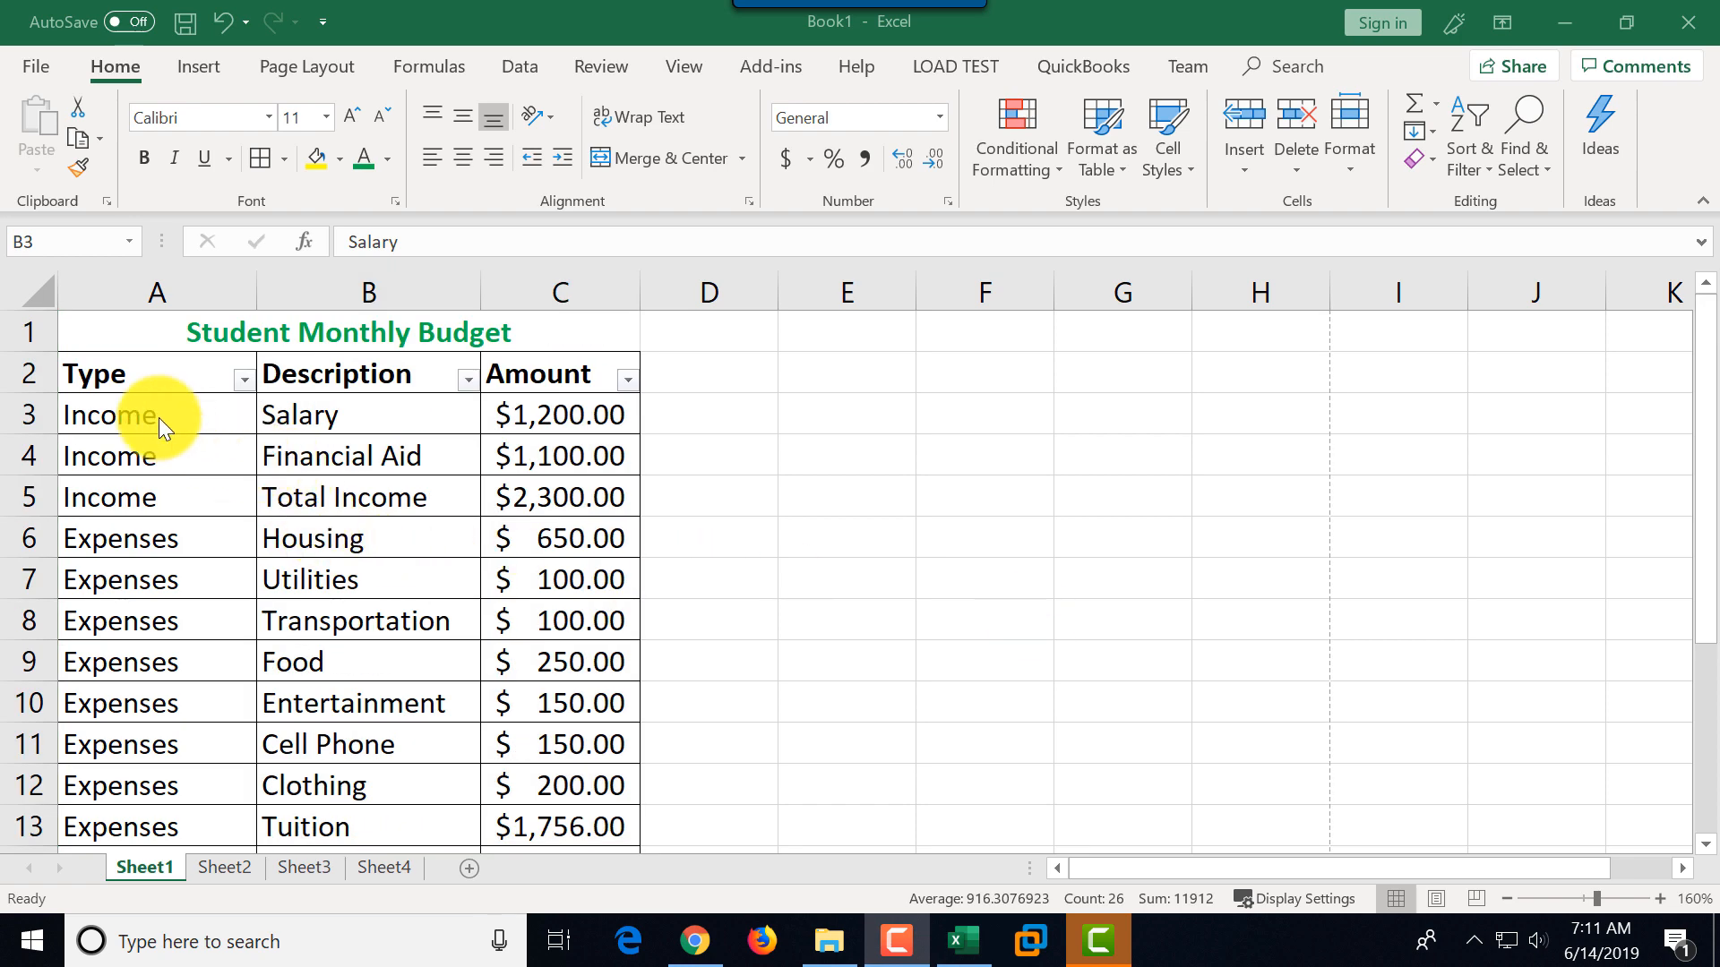
- Starting from A3, move the active cell one cell at a time across to C3 and down column C to C6
click(132, 416)
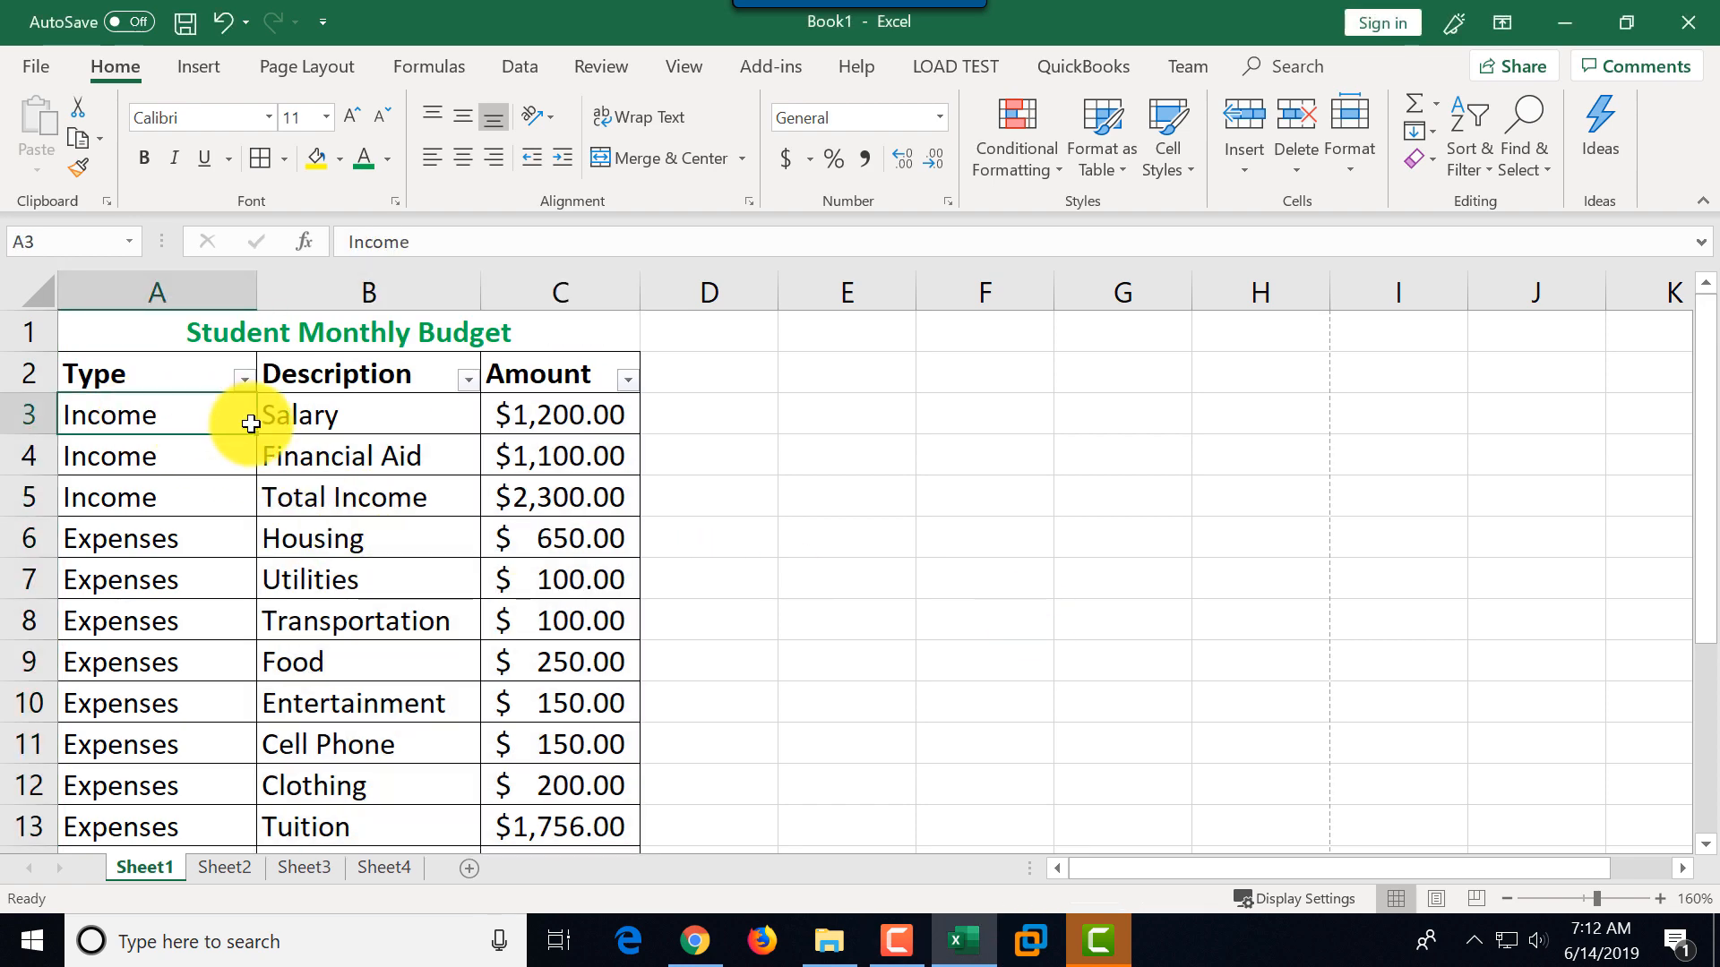
key(Right)
key(Right)
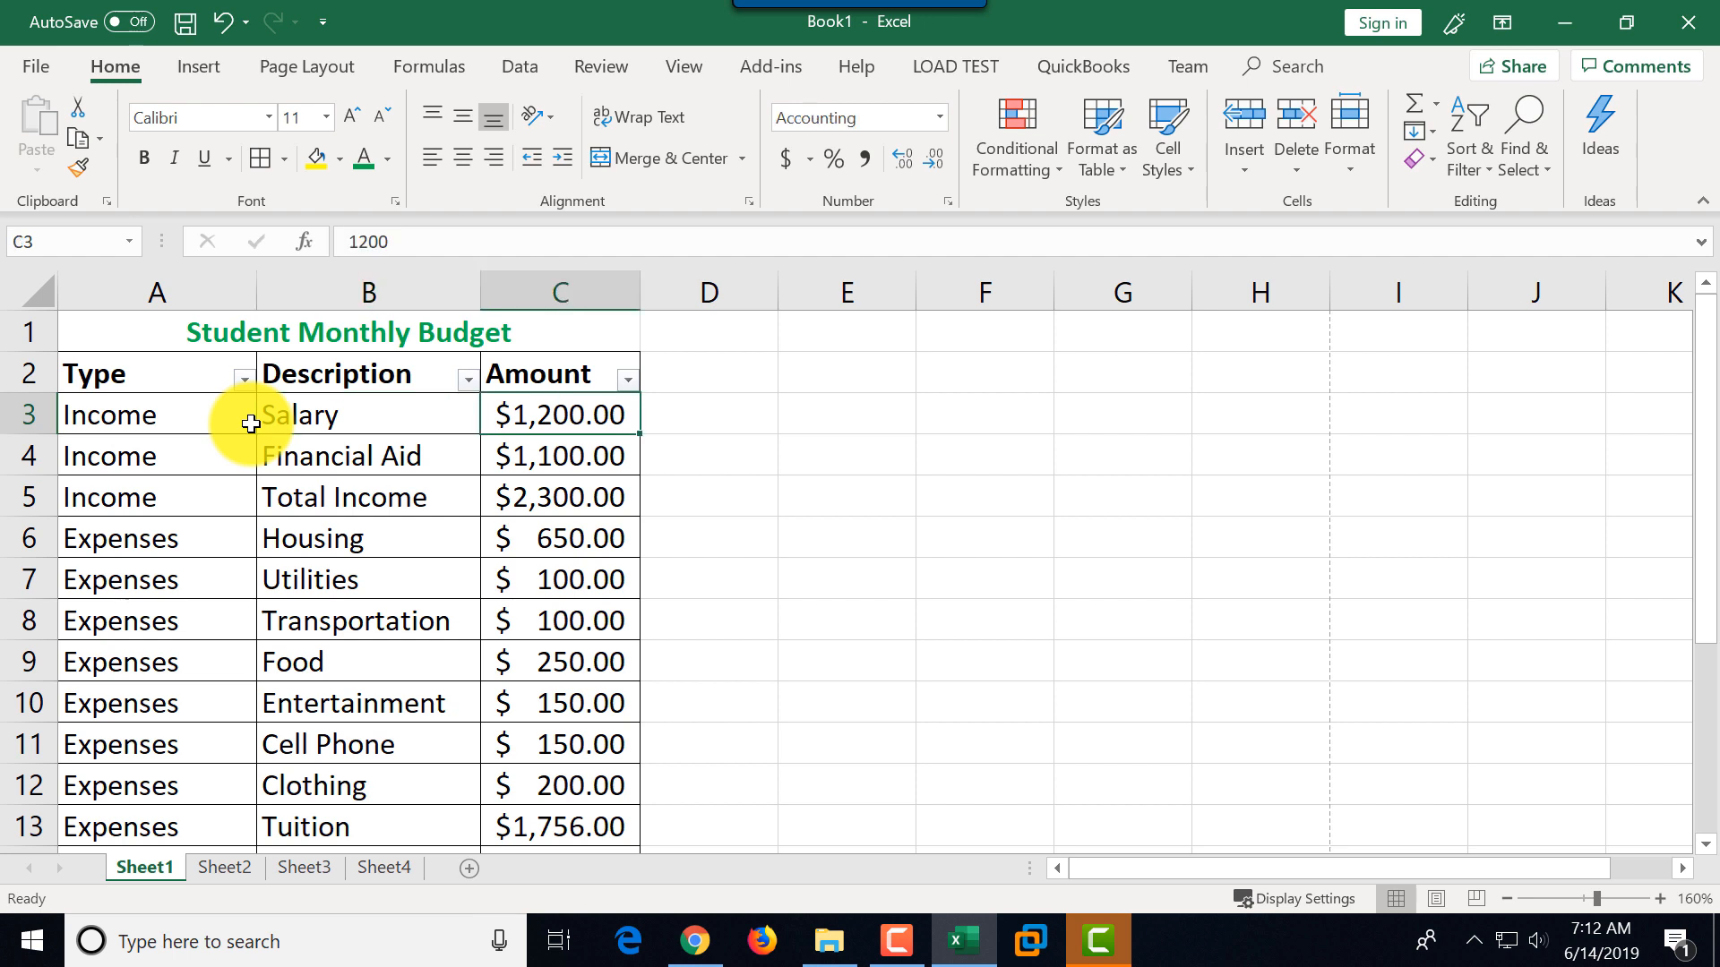
key(Right)
key(Down)
key(Left)
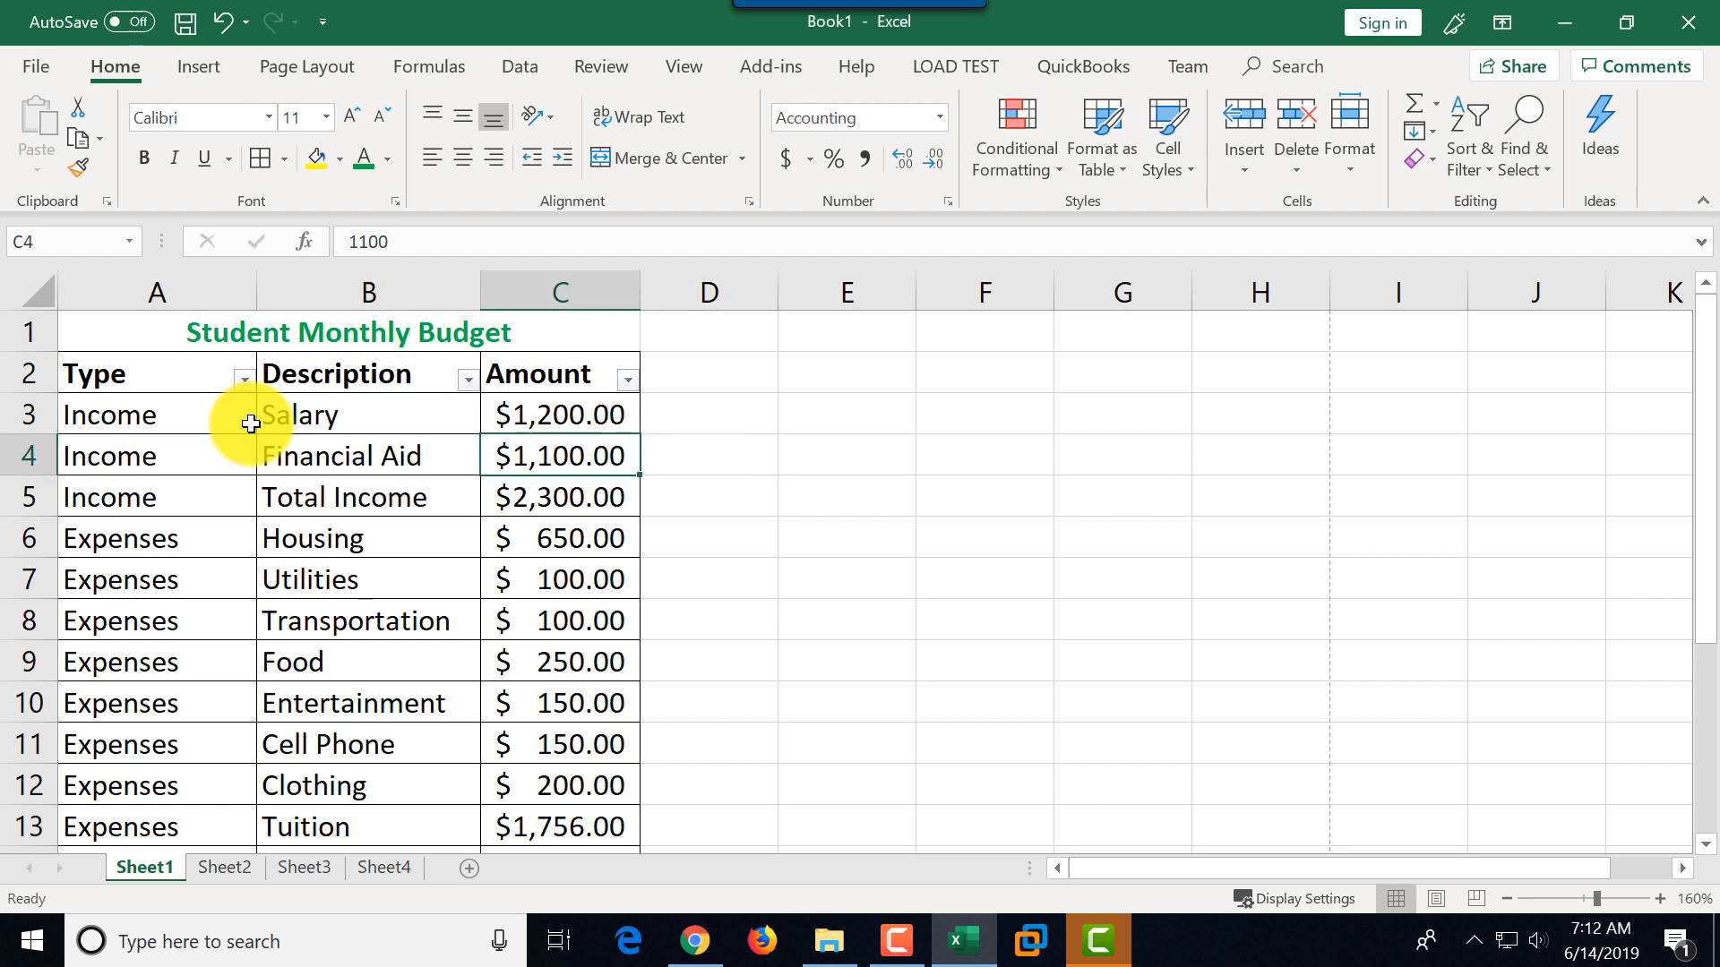
key(Up)
key(Down)
key(Down)
key(Down)
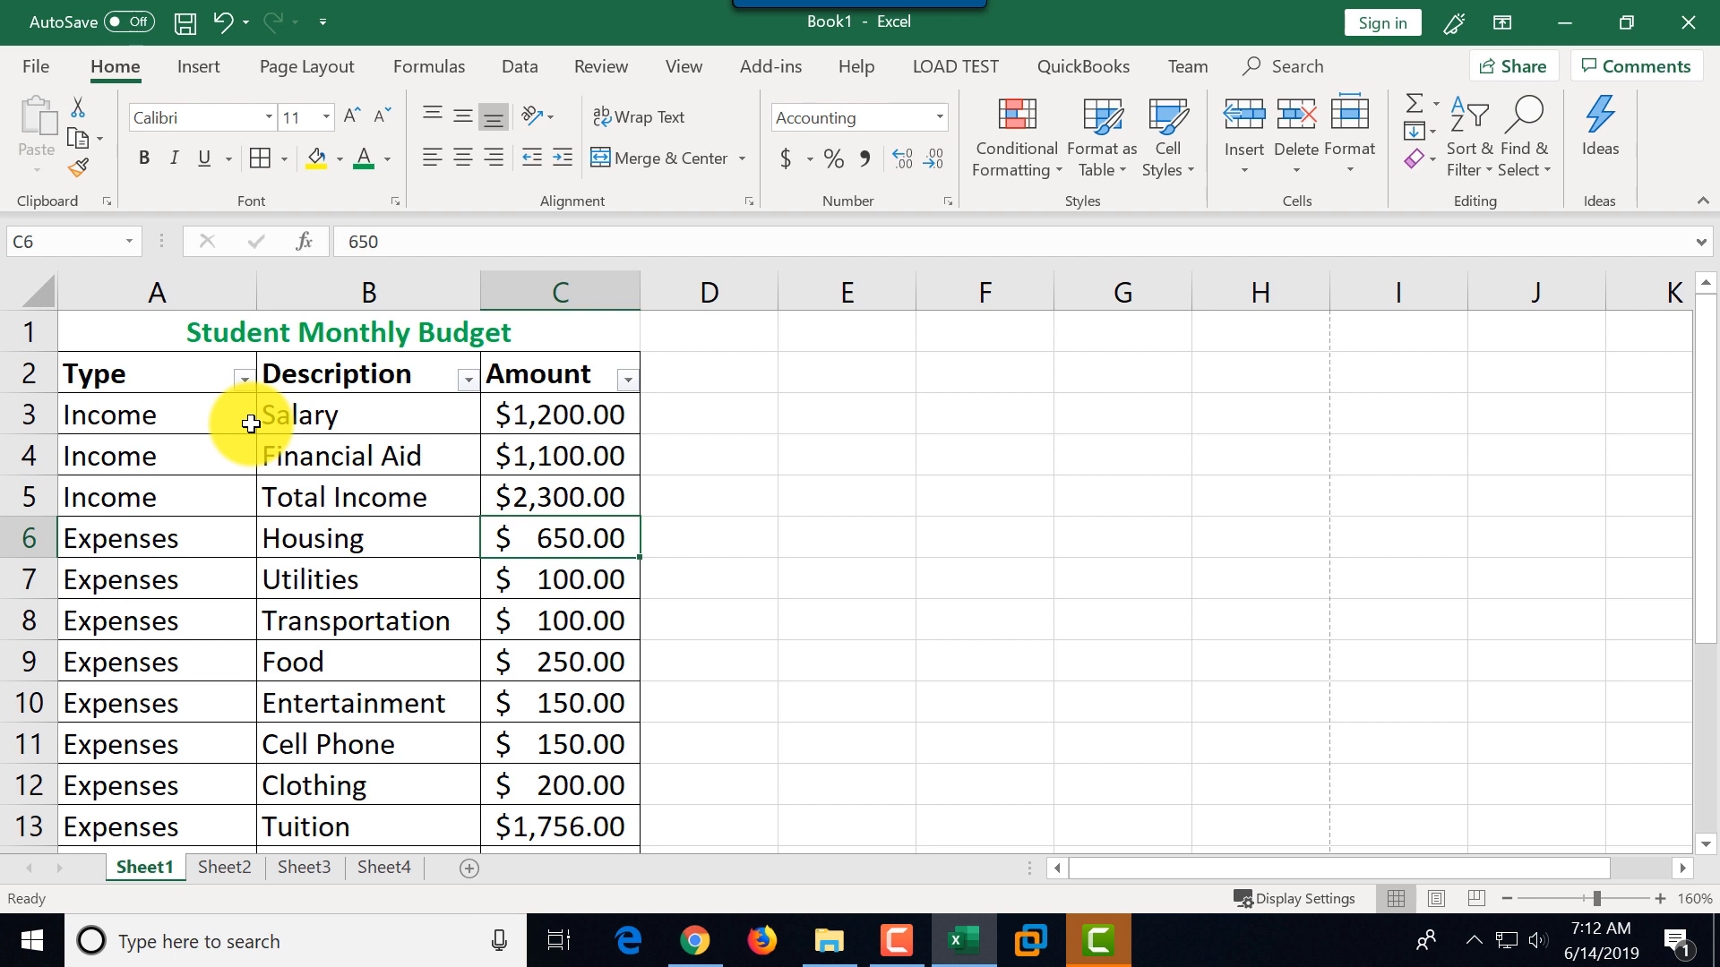
- Move the active cell up to C4, across row 4 to G4, and back to C4
key(Up)
key(Up)
key(Right)
key(Right)
key(Right)
key(Right)
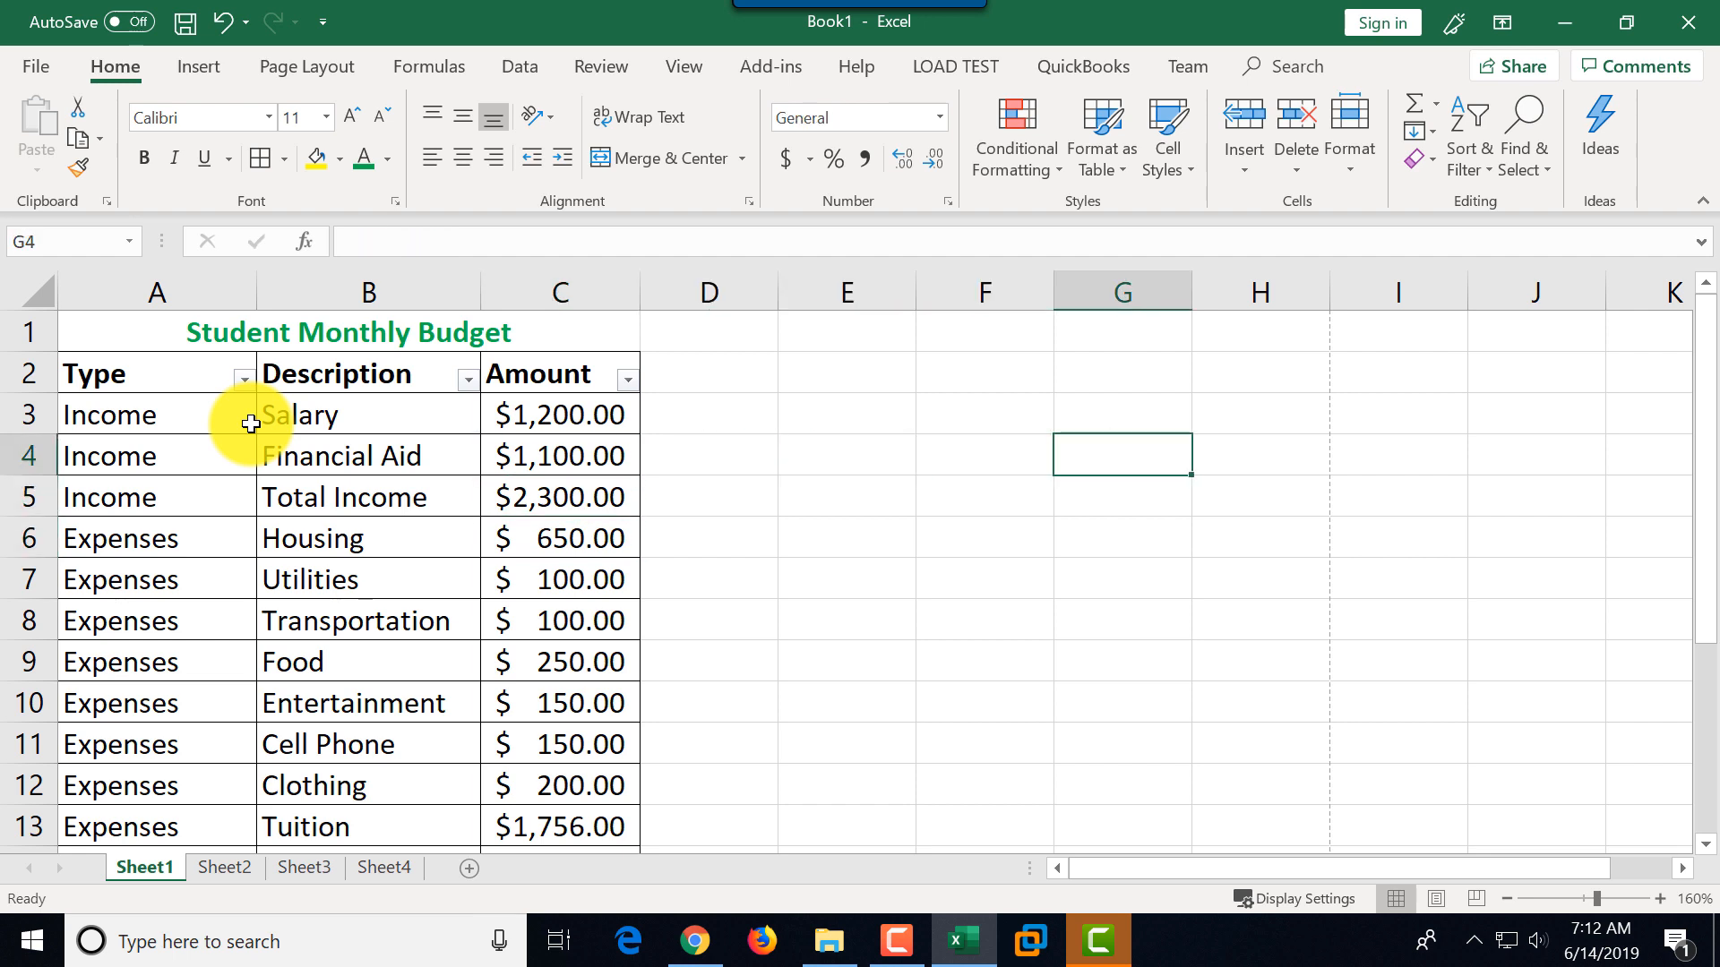
key(Left)
key(Left)
key(Left)
key(Left)
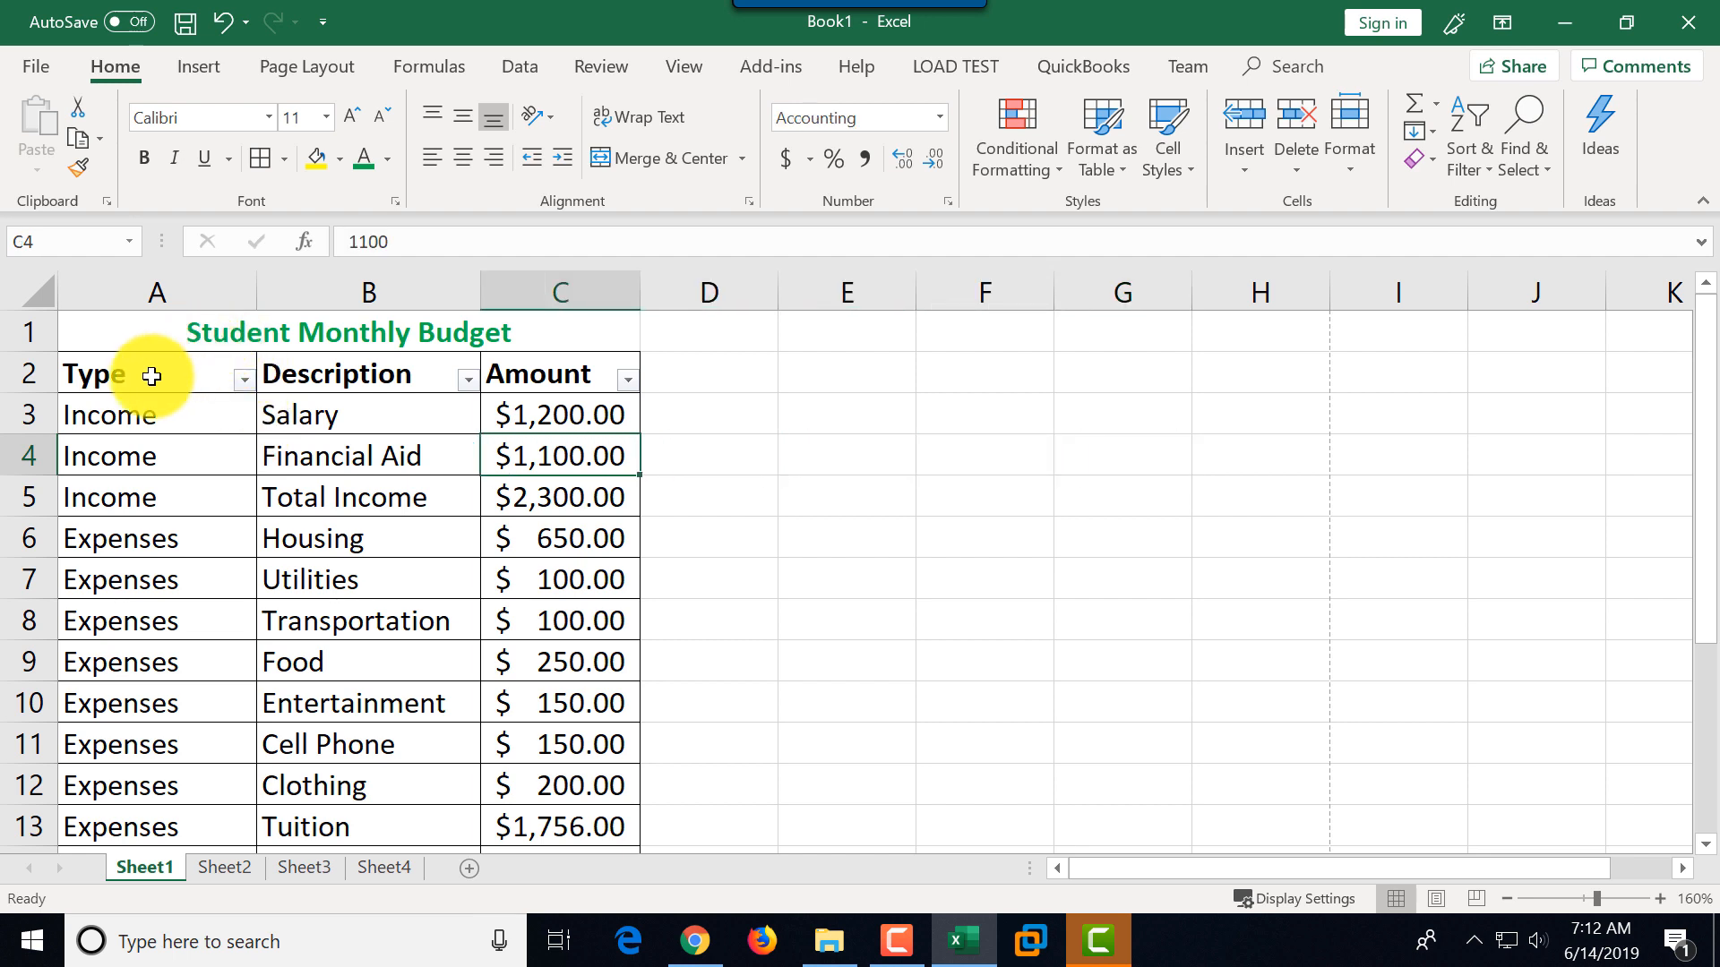
- Select the Description header cell B2 and look through its shortcut commands and formatting options
drag(146, 373, 364, 368)
click(367, 370)
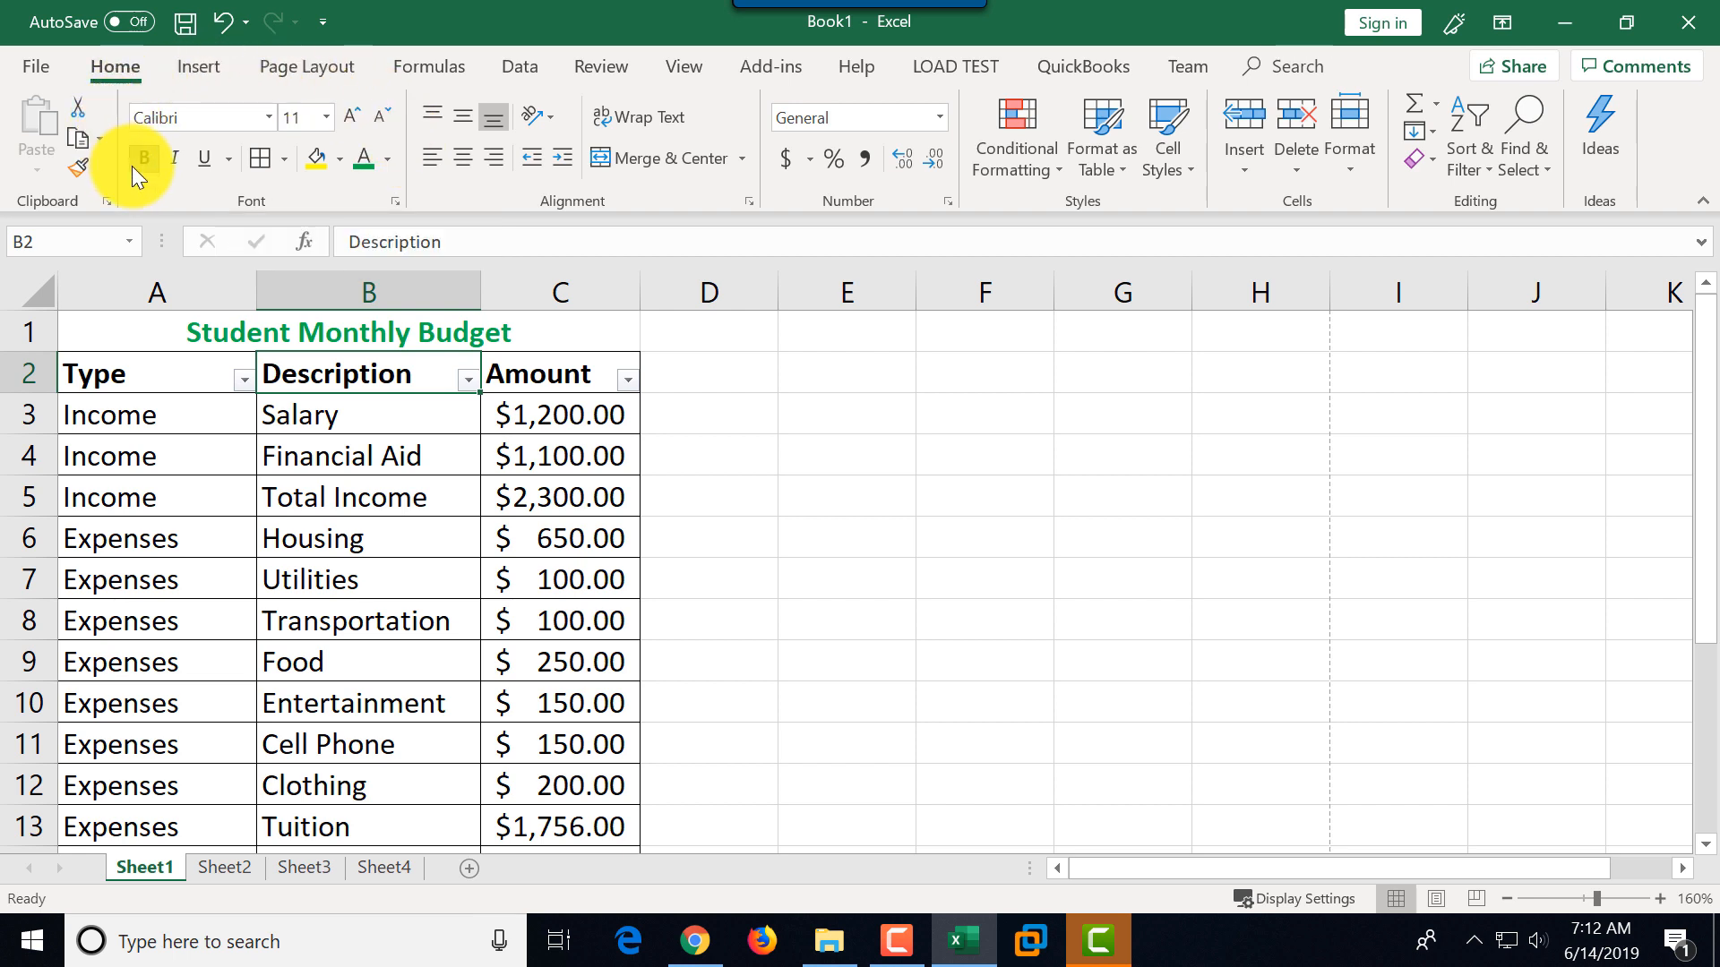
right_click(367, 377)
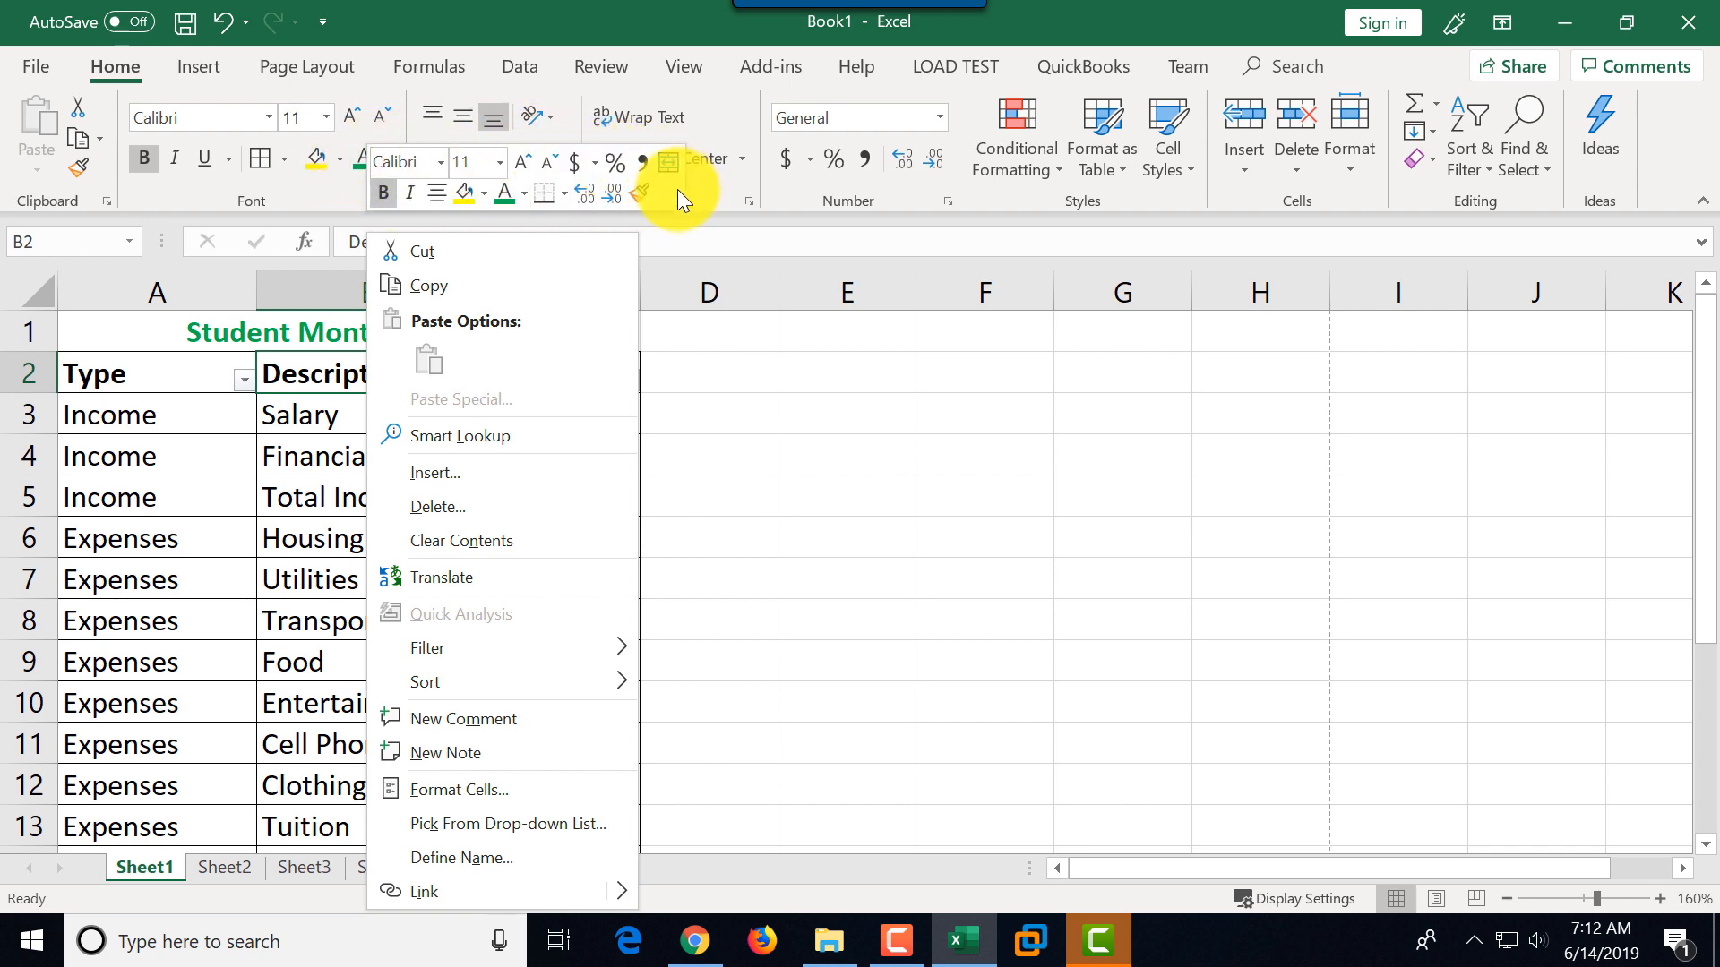
key(Escape)
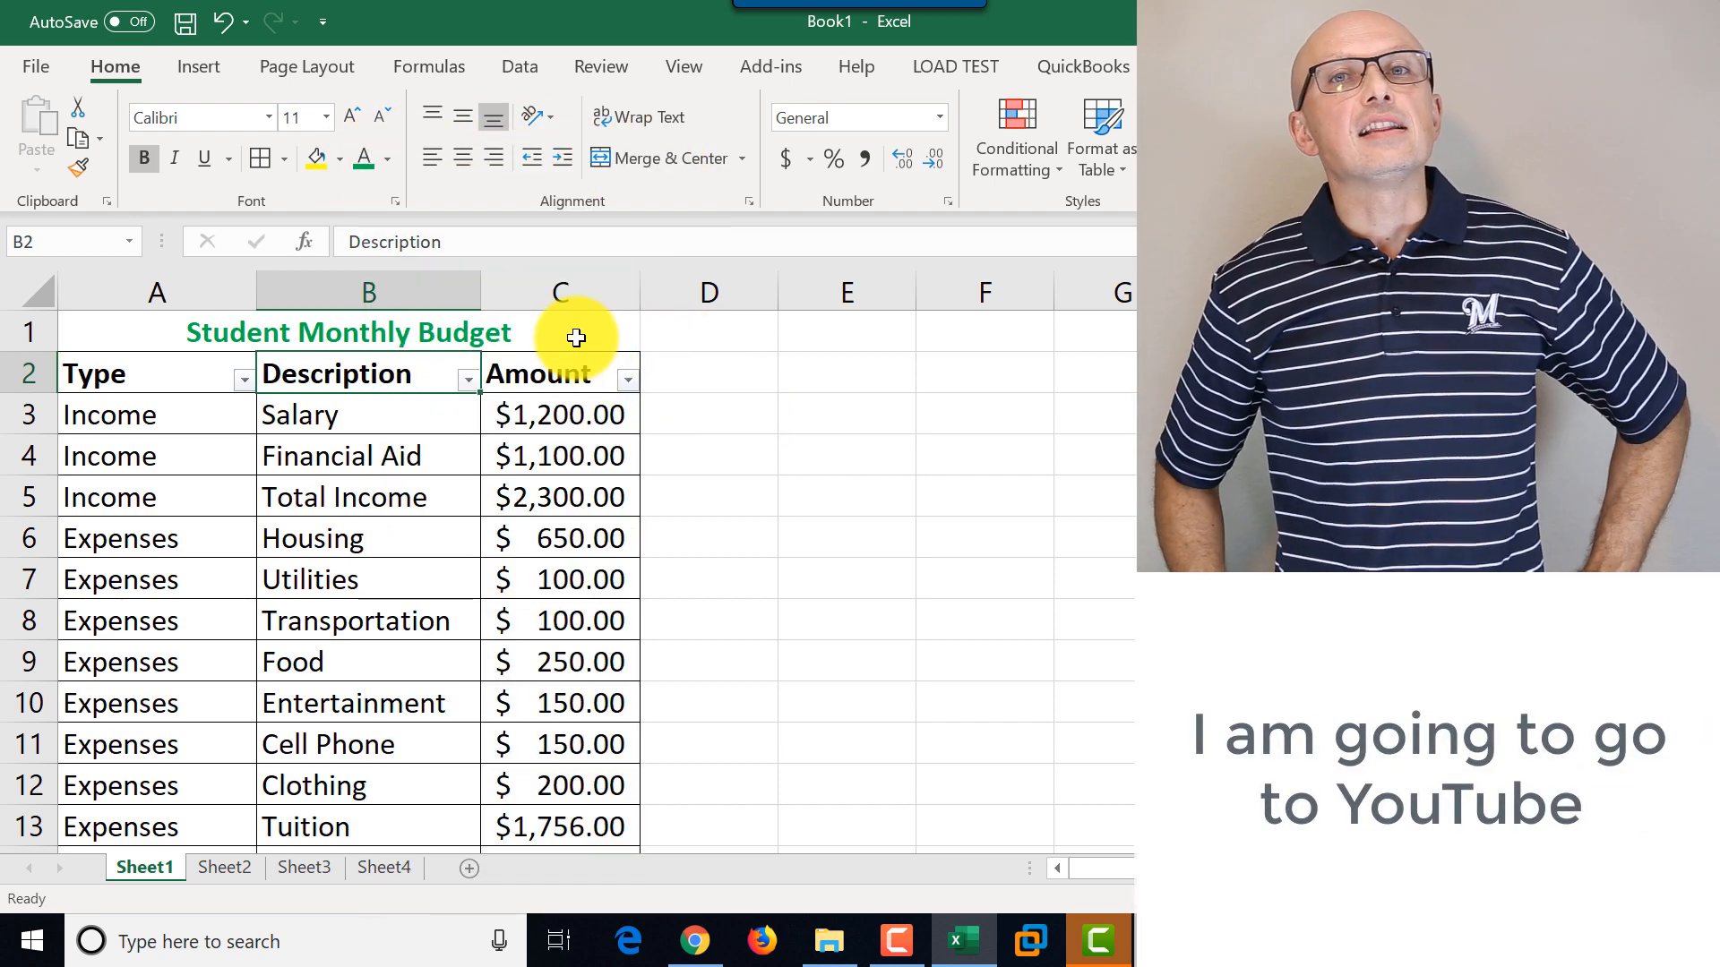
- Select the merged title cell, followed by the amounts in C3:C13 and the whole of row 2
click(223, 327)
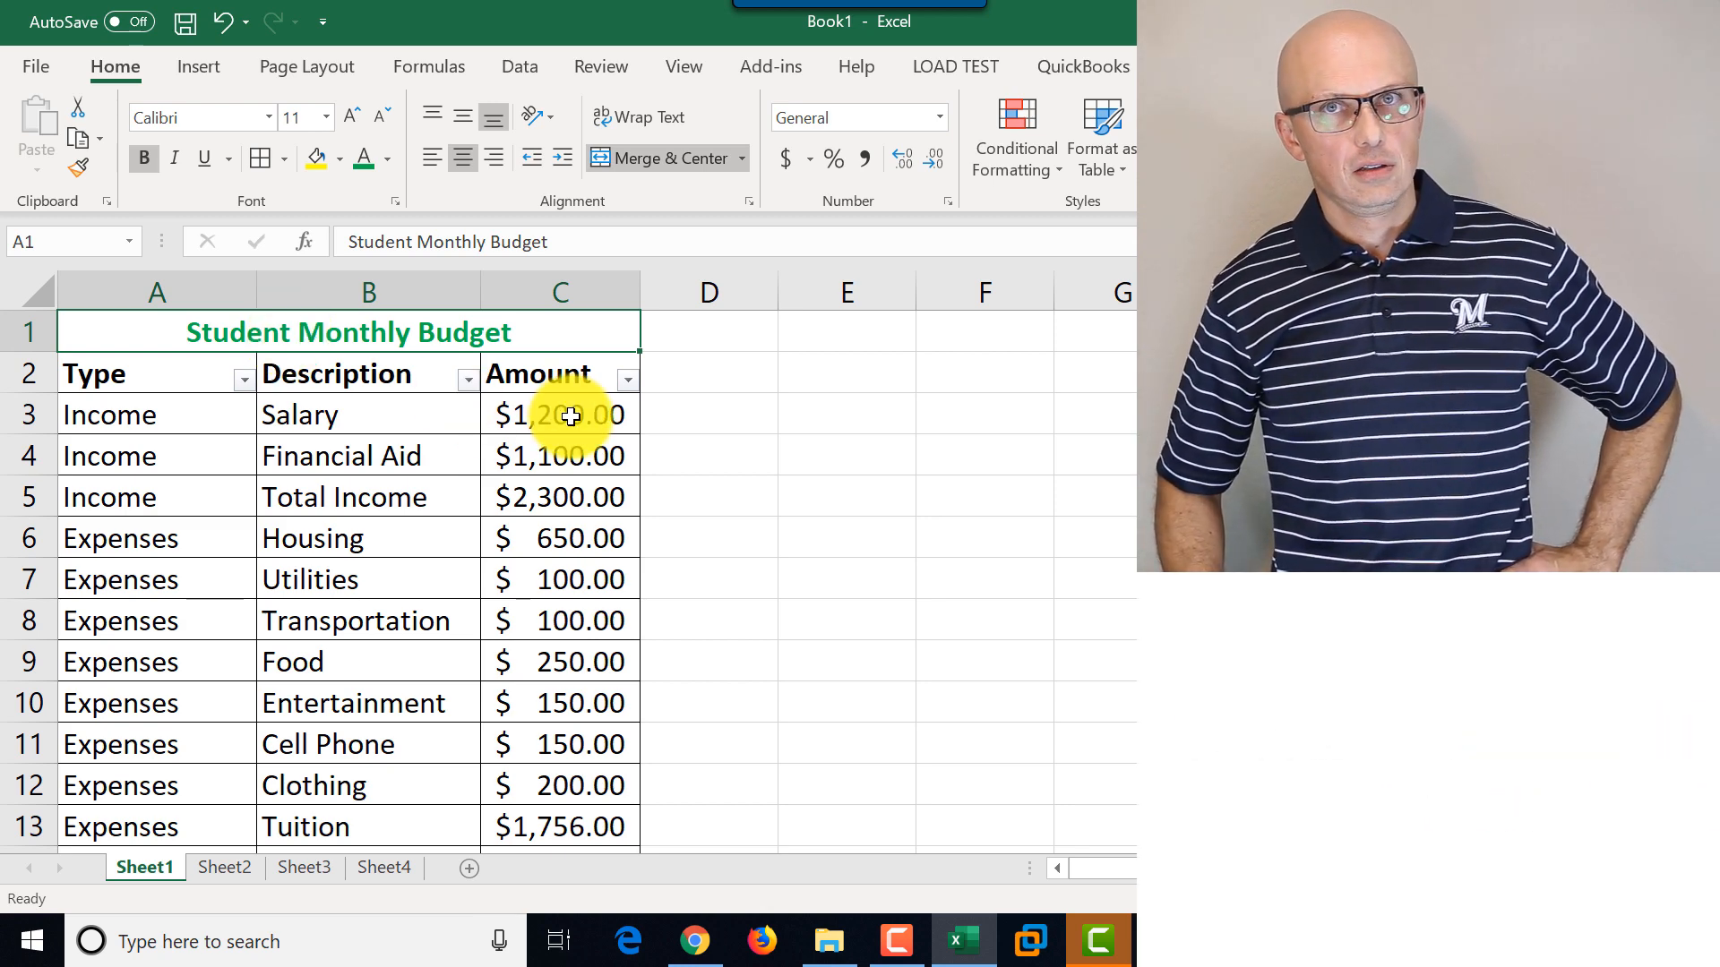
drag(574, 416, 573, 824)
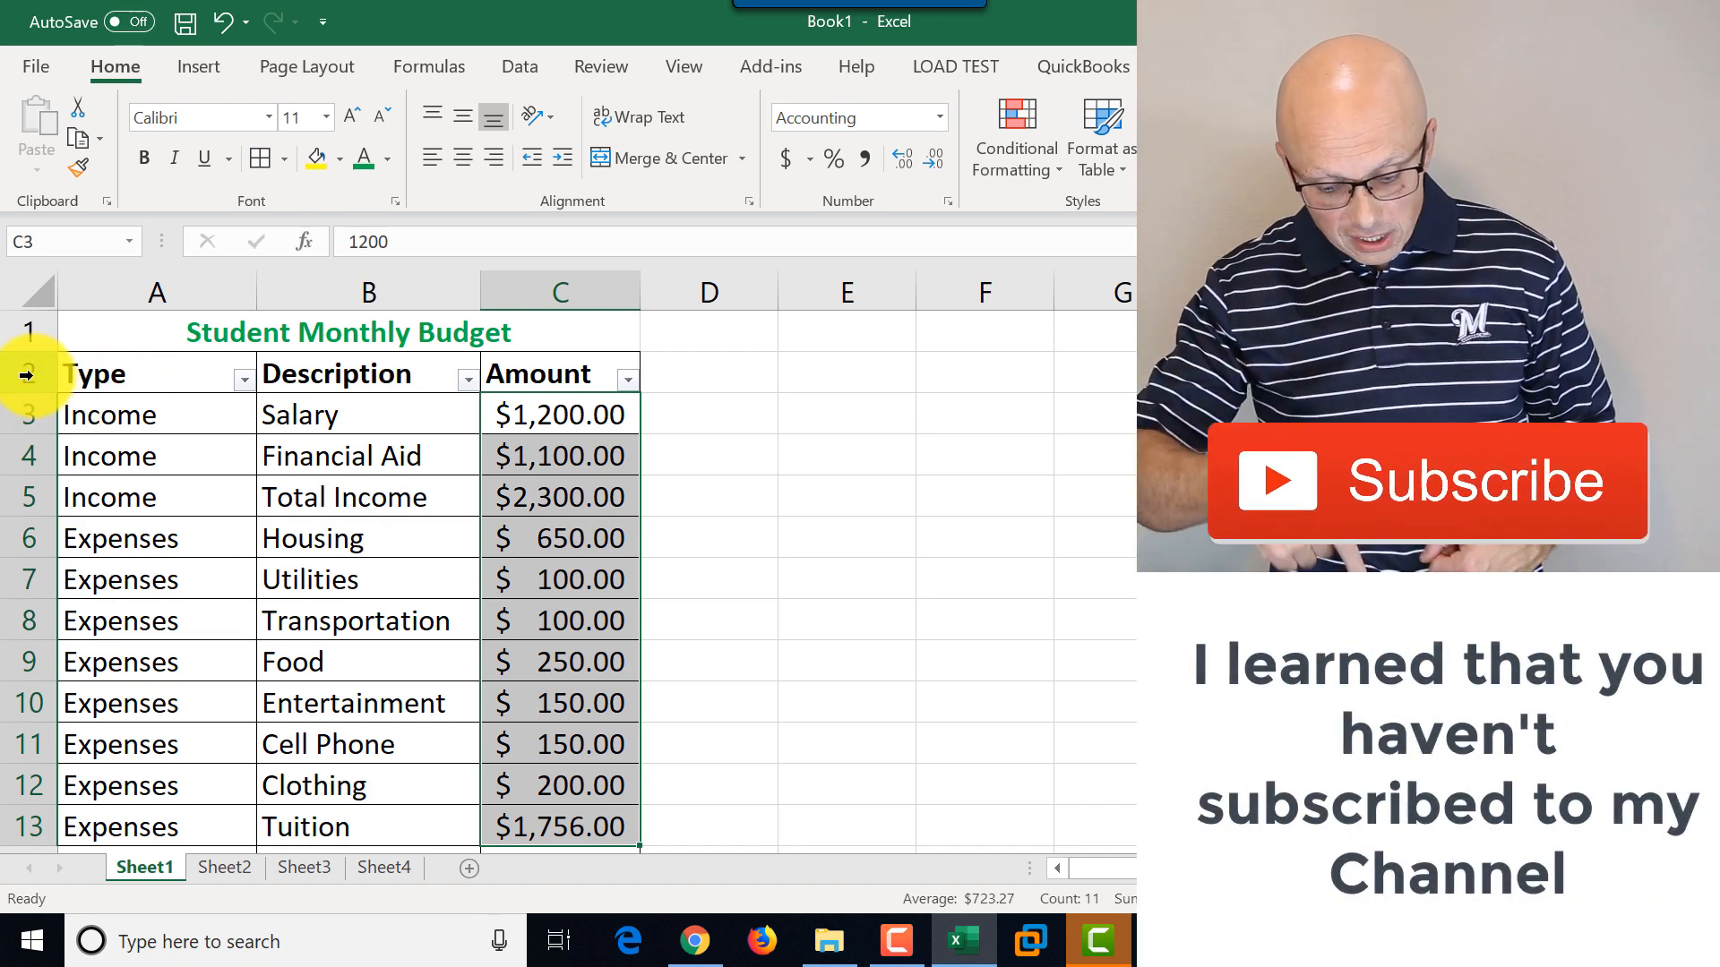
click(30, 375)
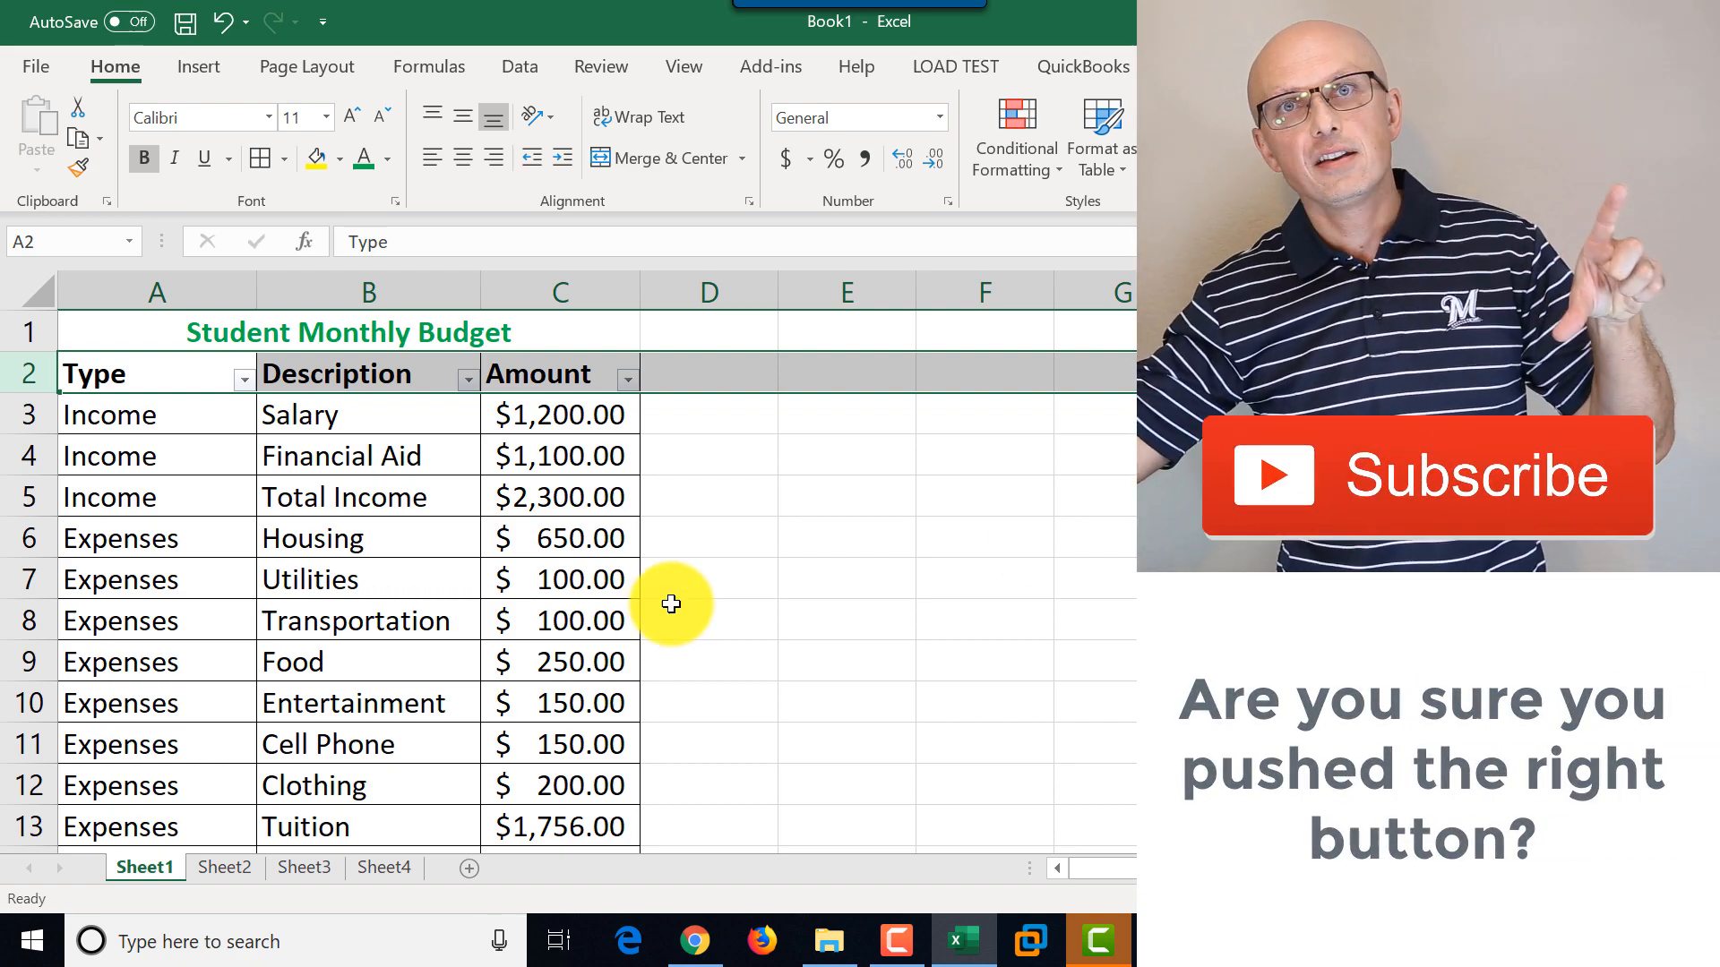
- Examine the SUM formulas behind the Total Income amount in C5 and the Total Expenses amount in C15
scroll(671, 604, down, 1)
click(567, 376)
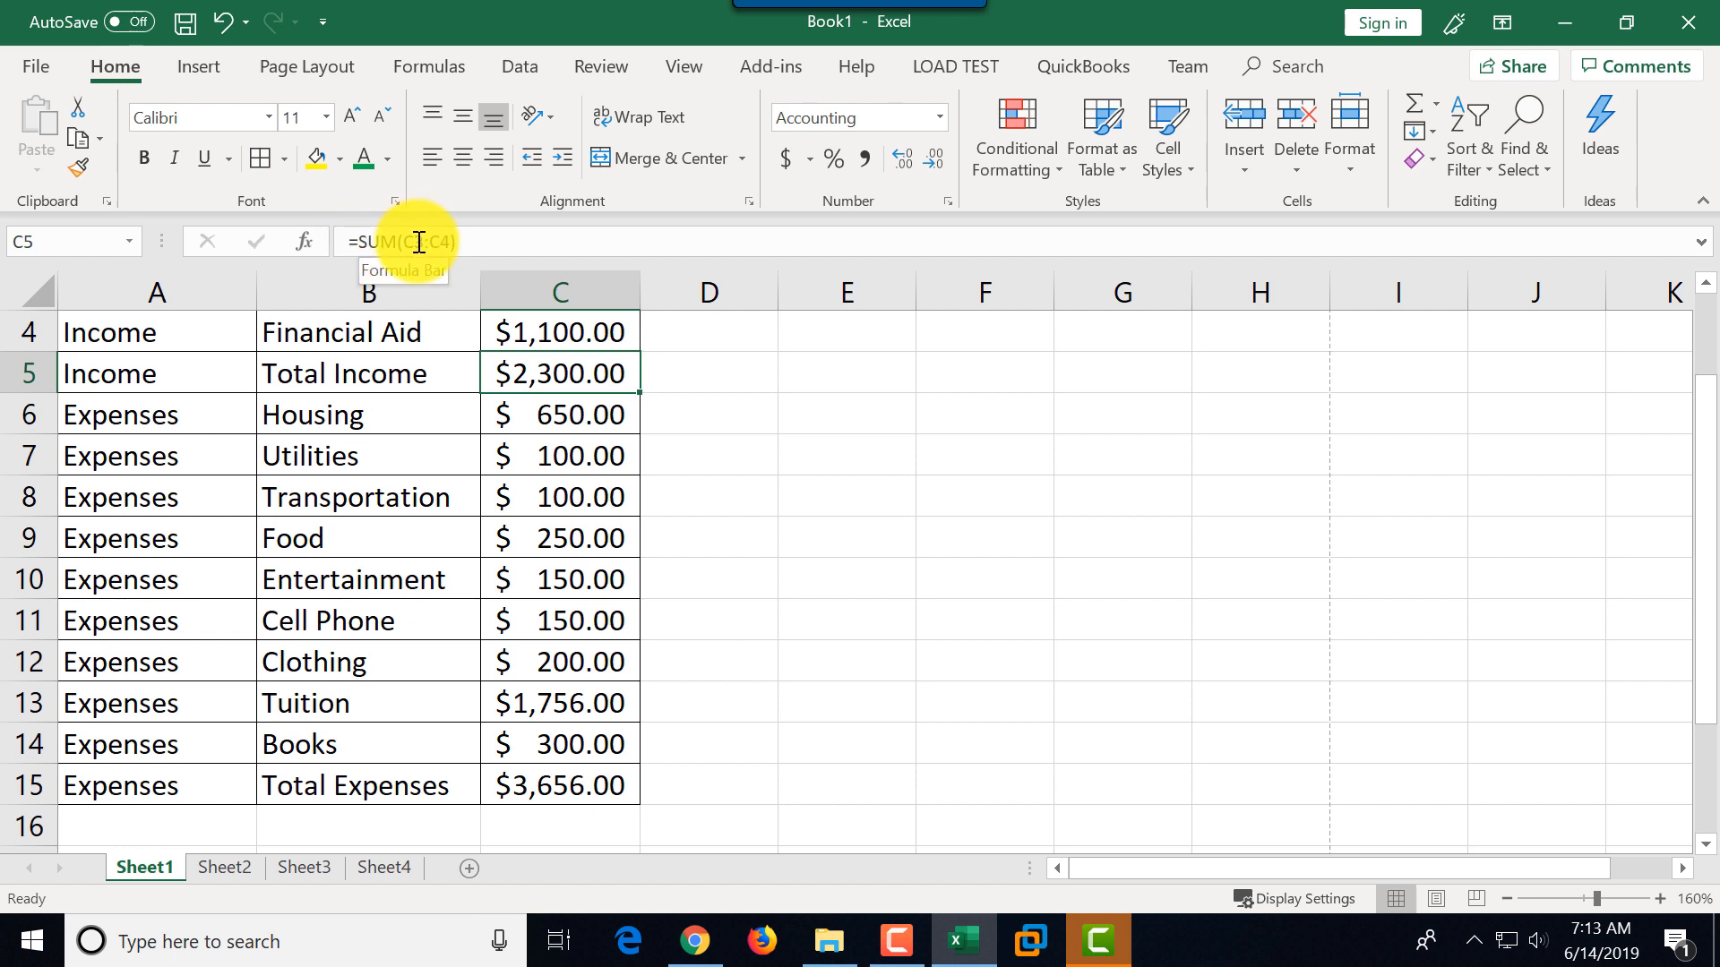
click(452, 243)
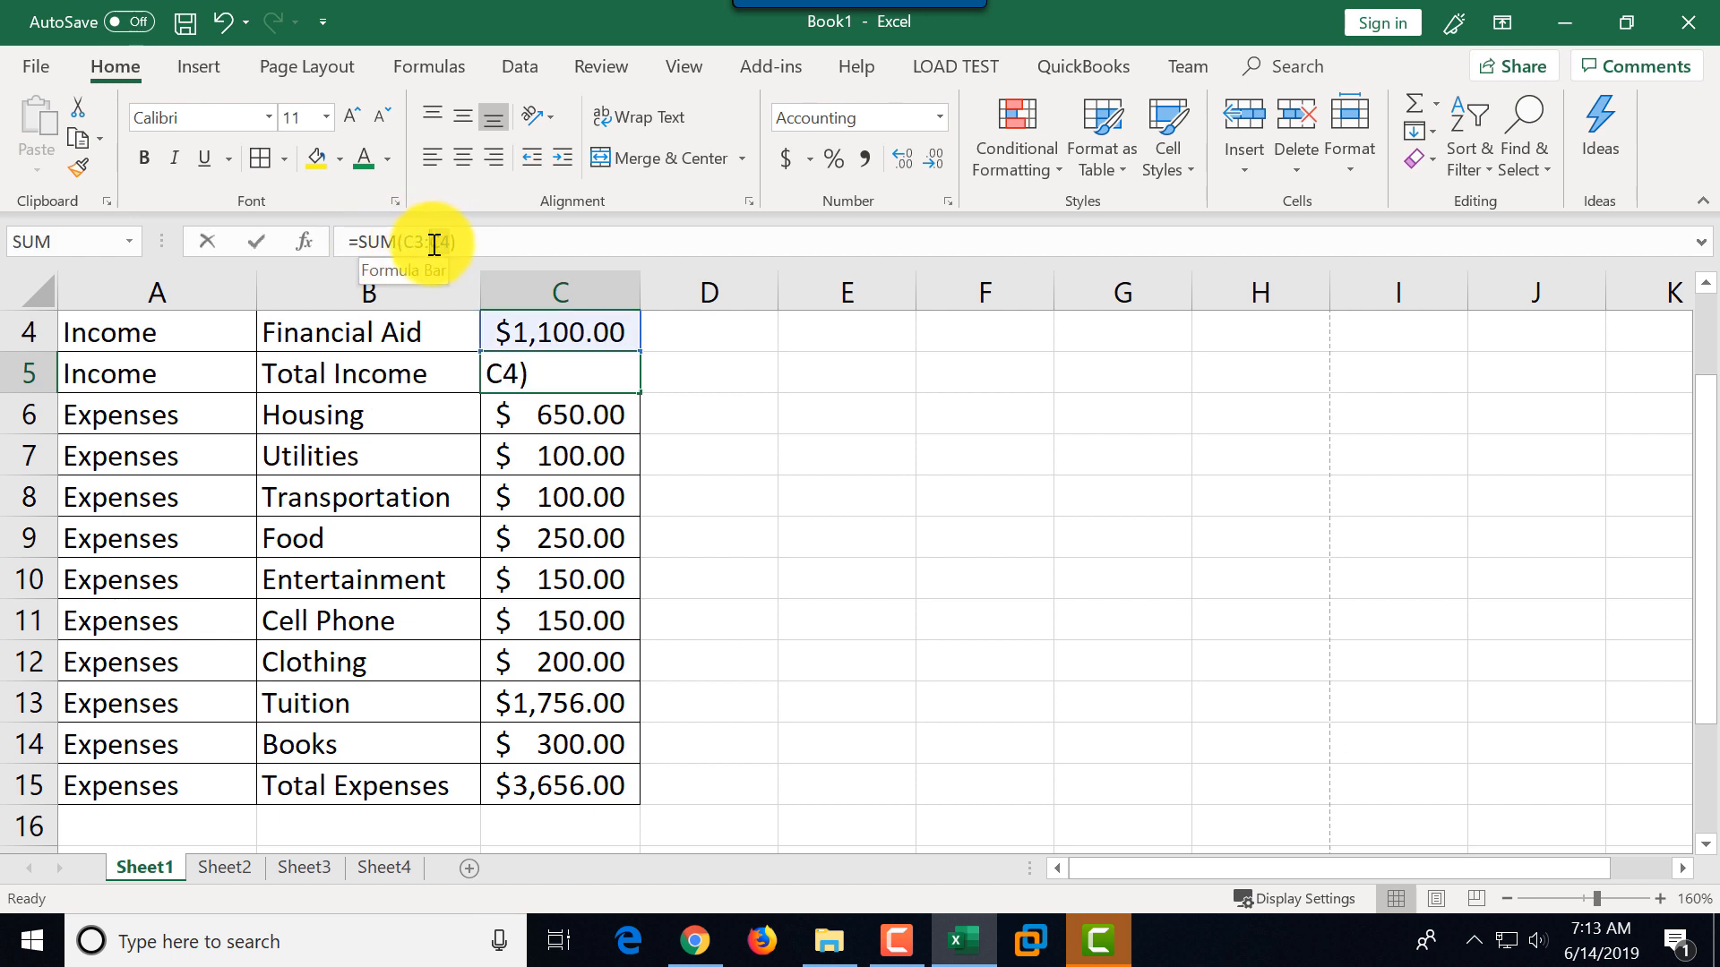
click(541, 791)
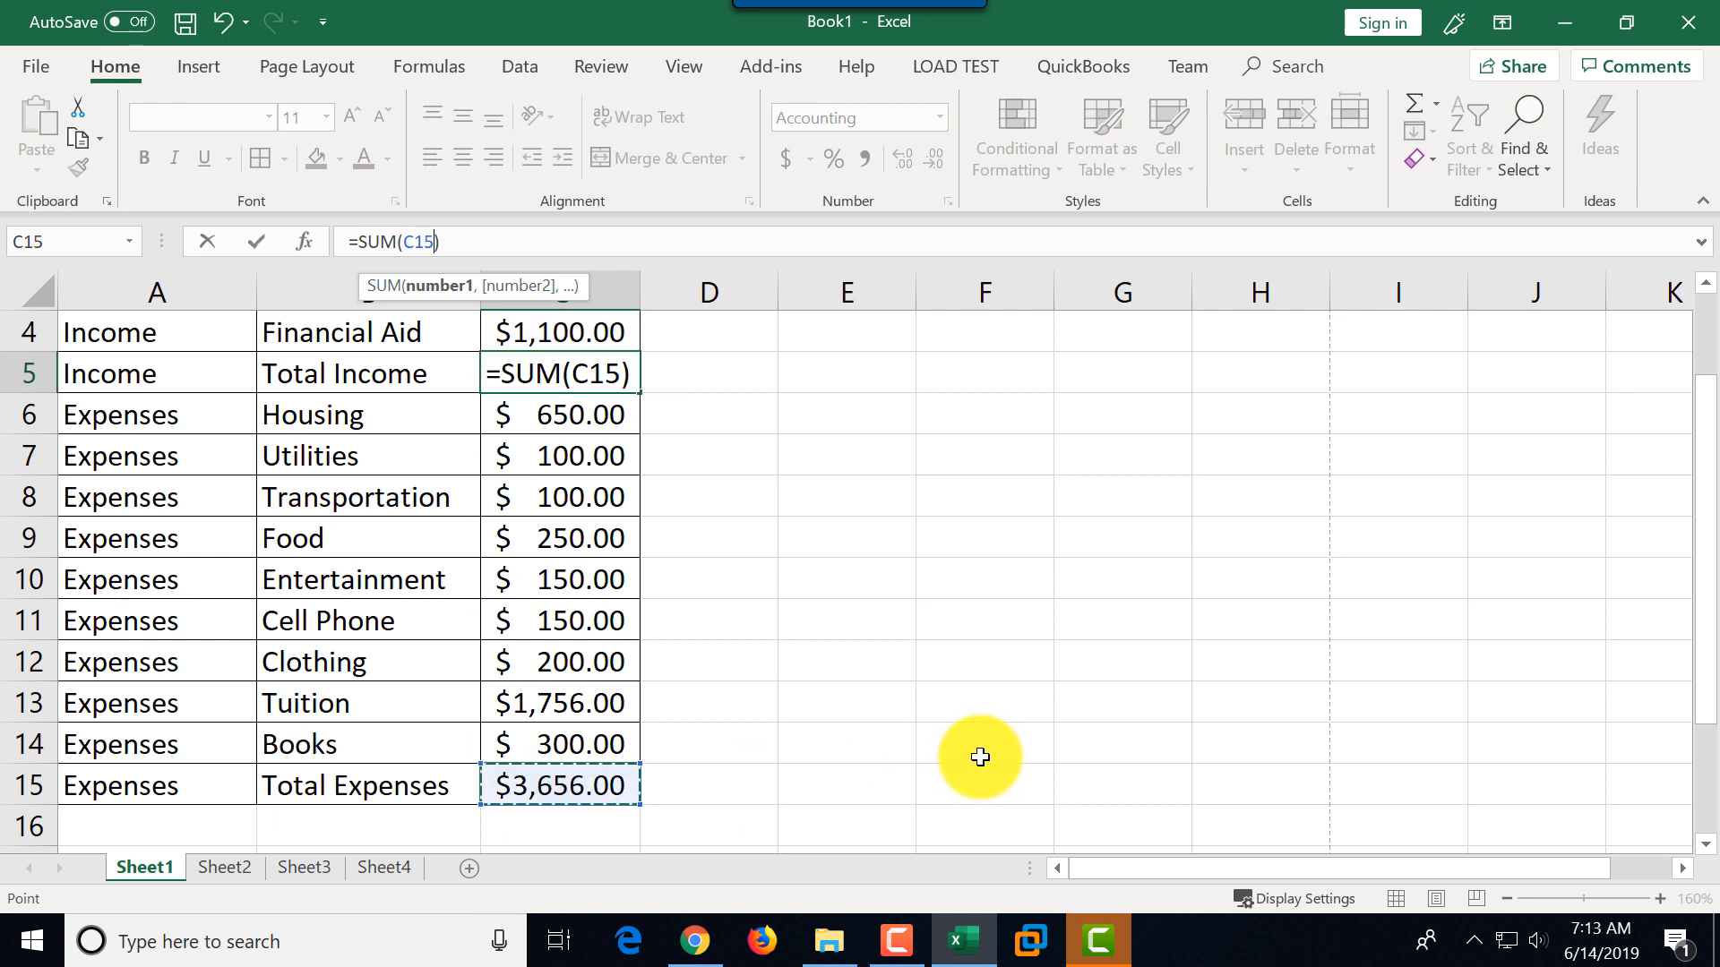
key(Escape)
click(536, 787)
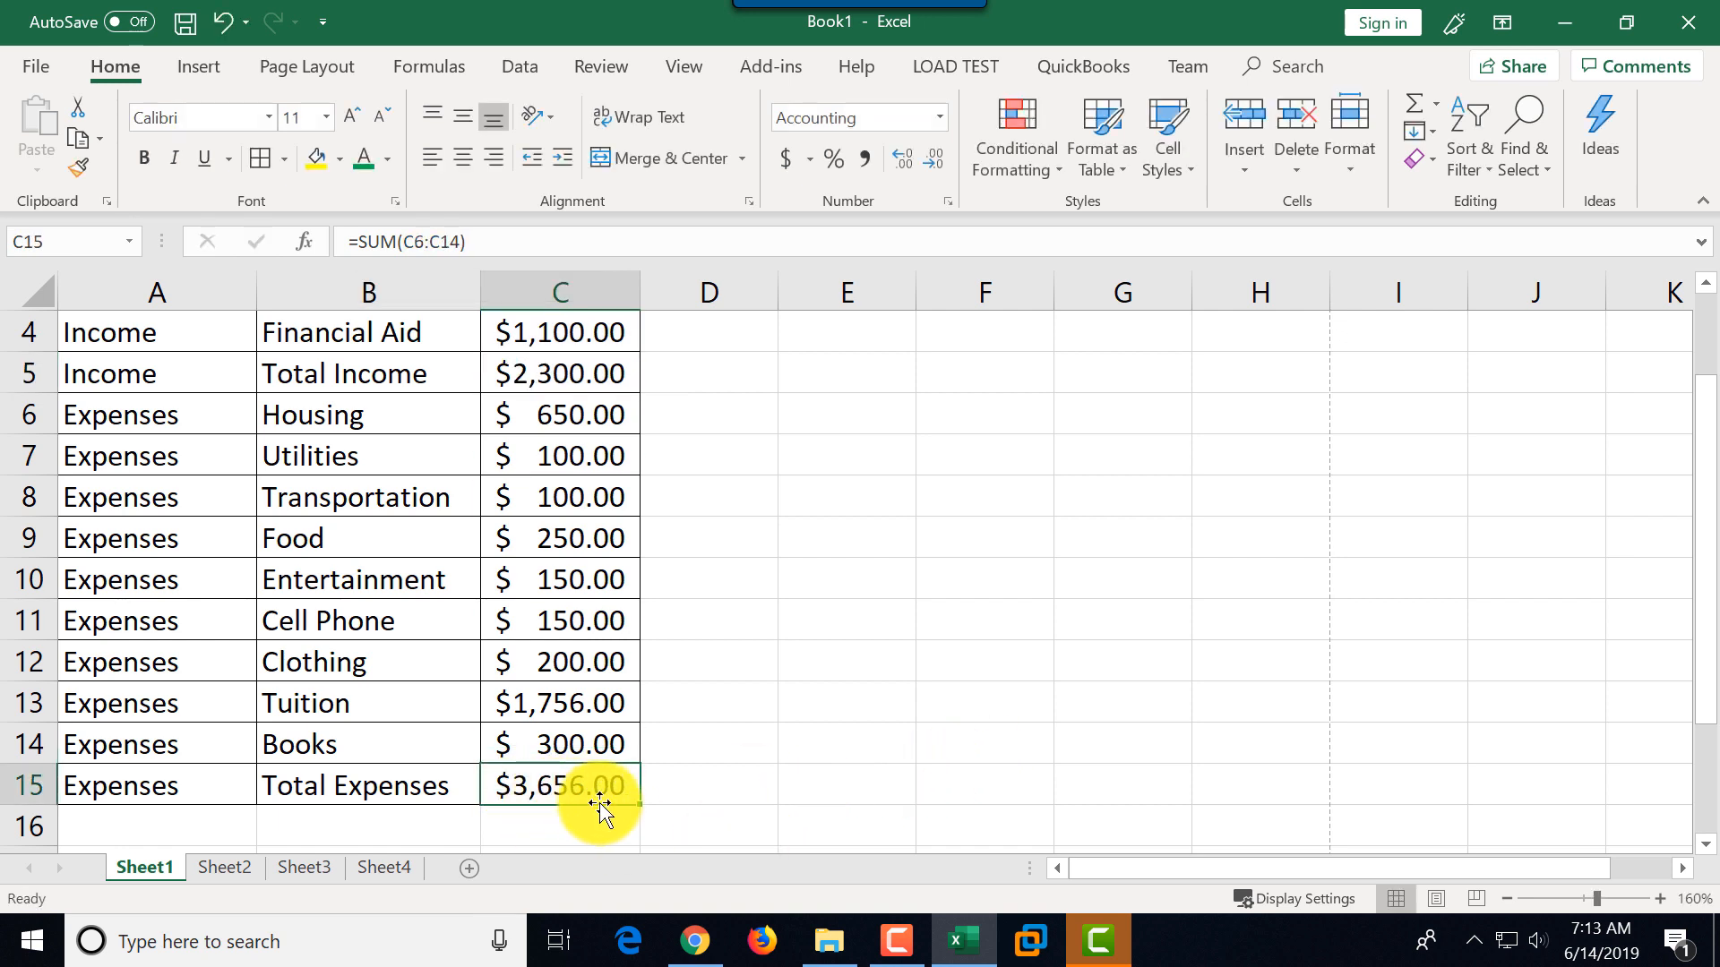